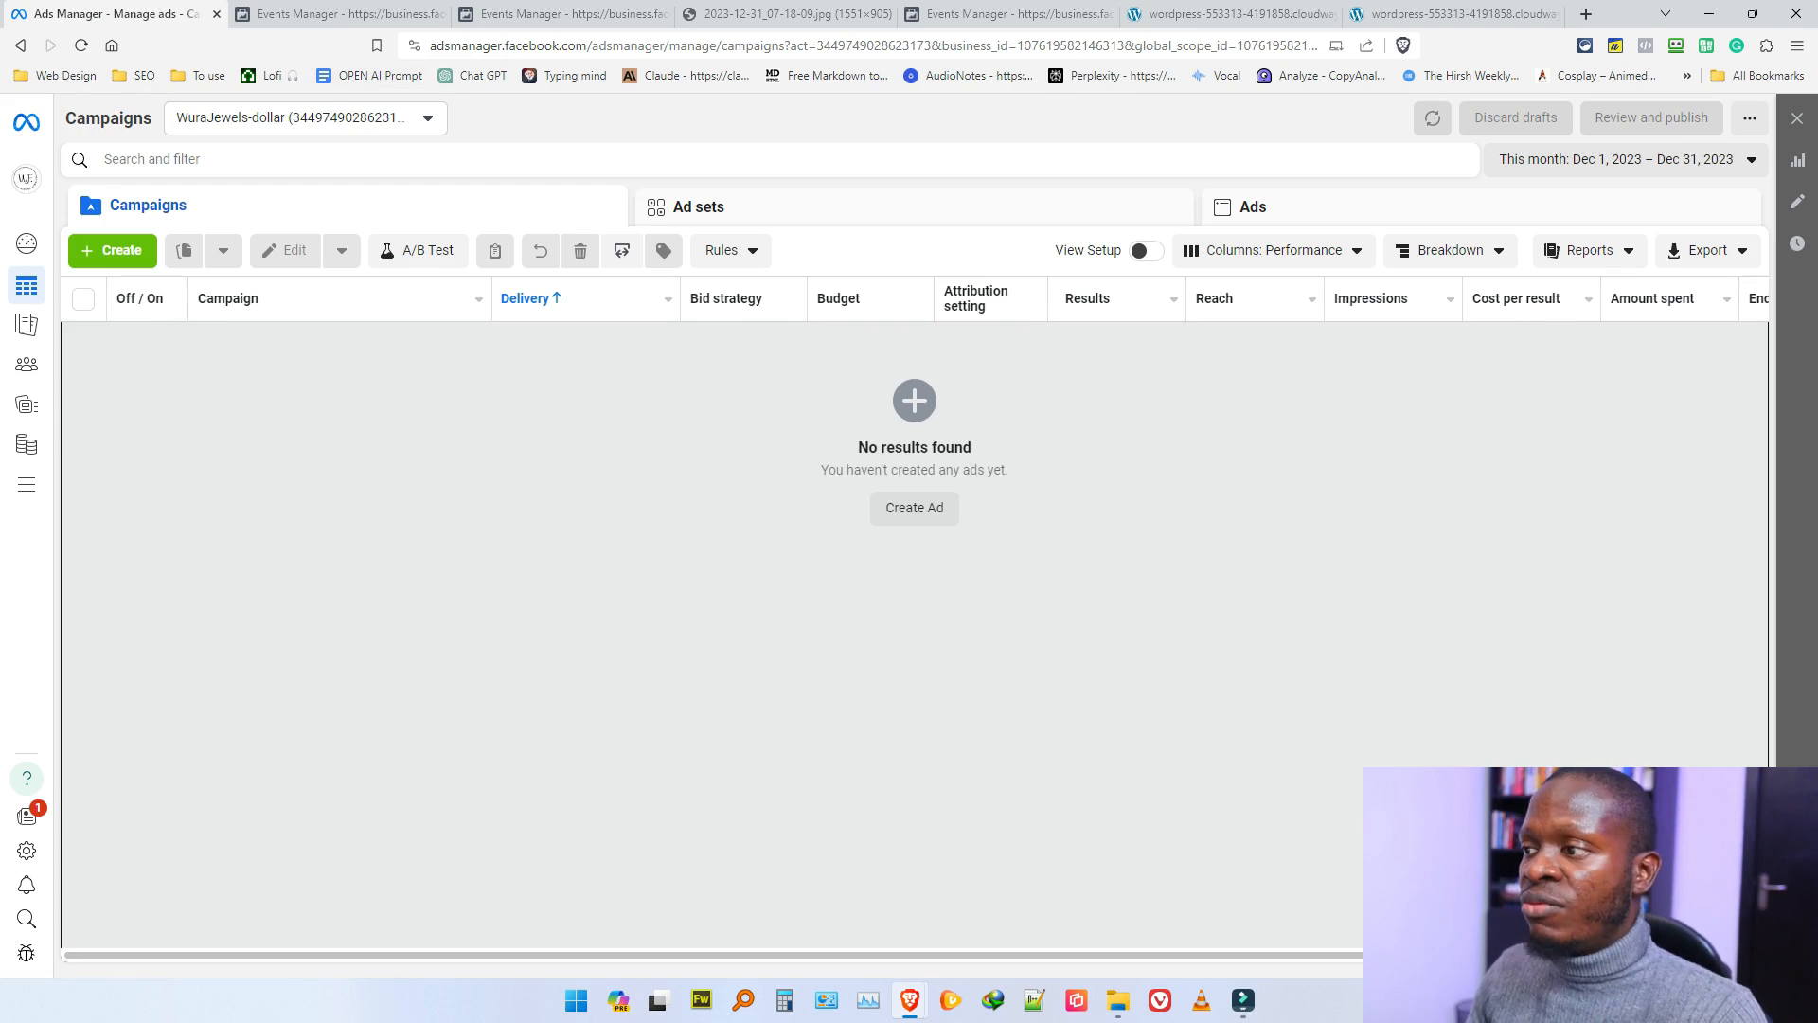
Step: Open Events Manager for the Wura Fabrics business account from the full list of tools
mouse_move(27, 484)
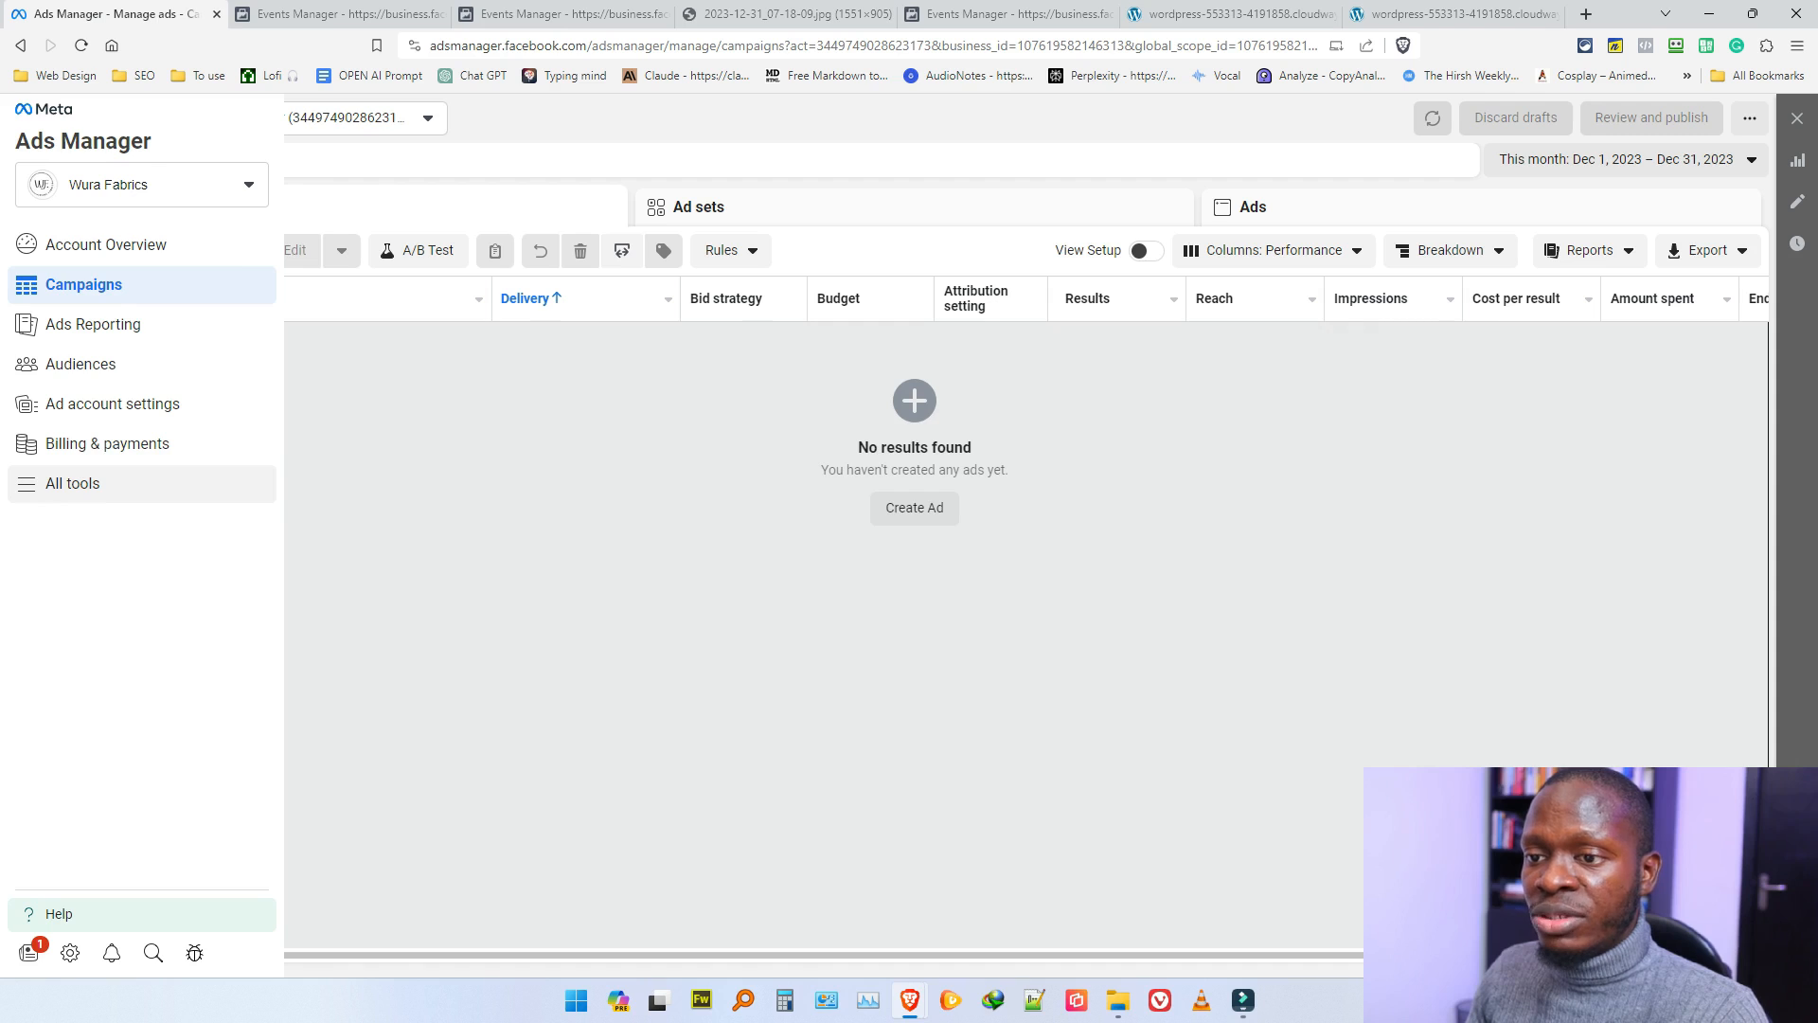
left_click(57, 483)
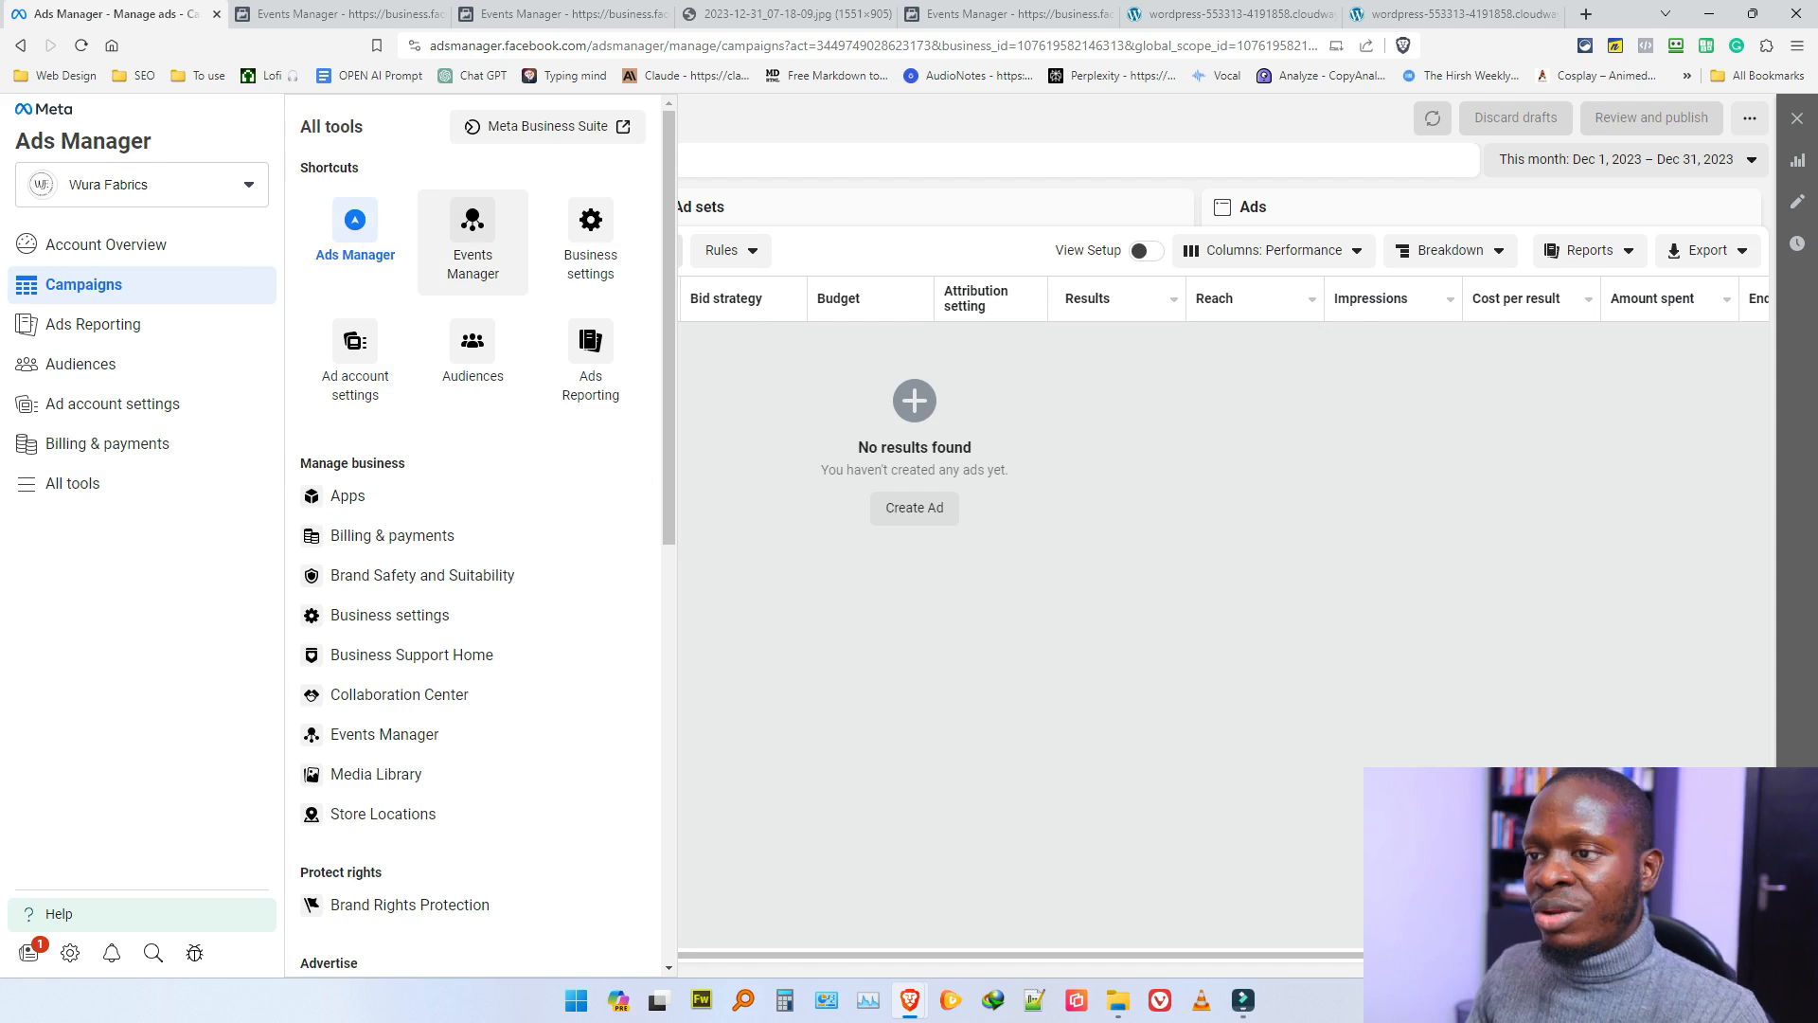
left_click(472, 241)
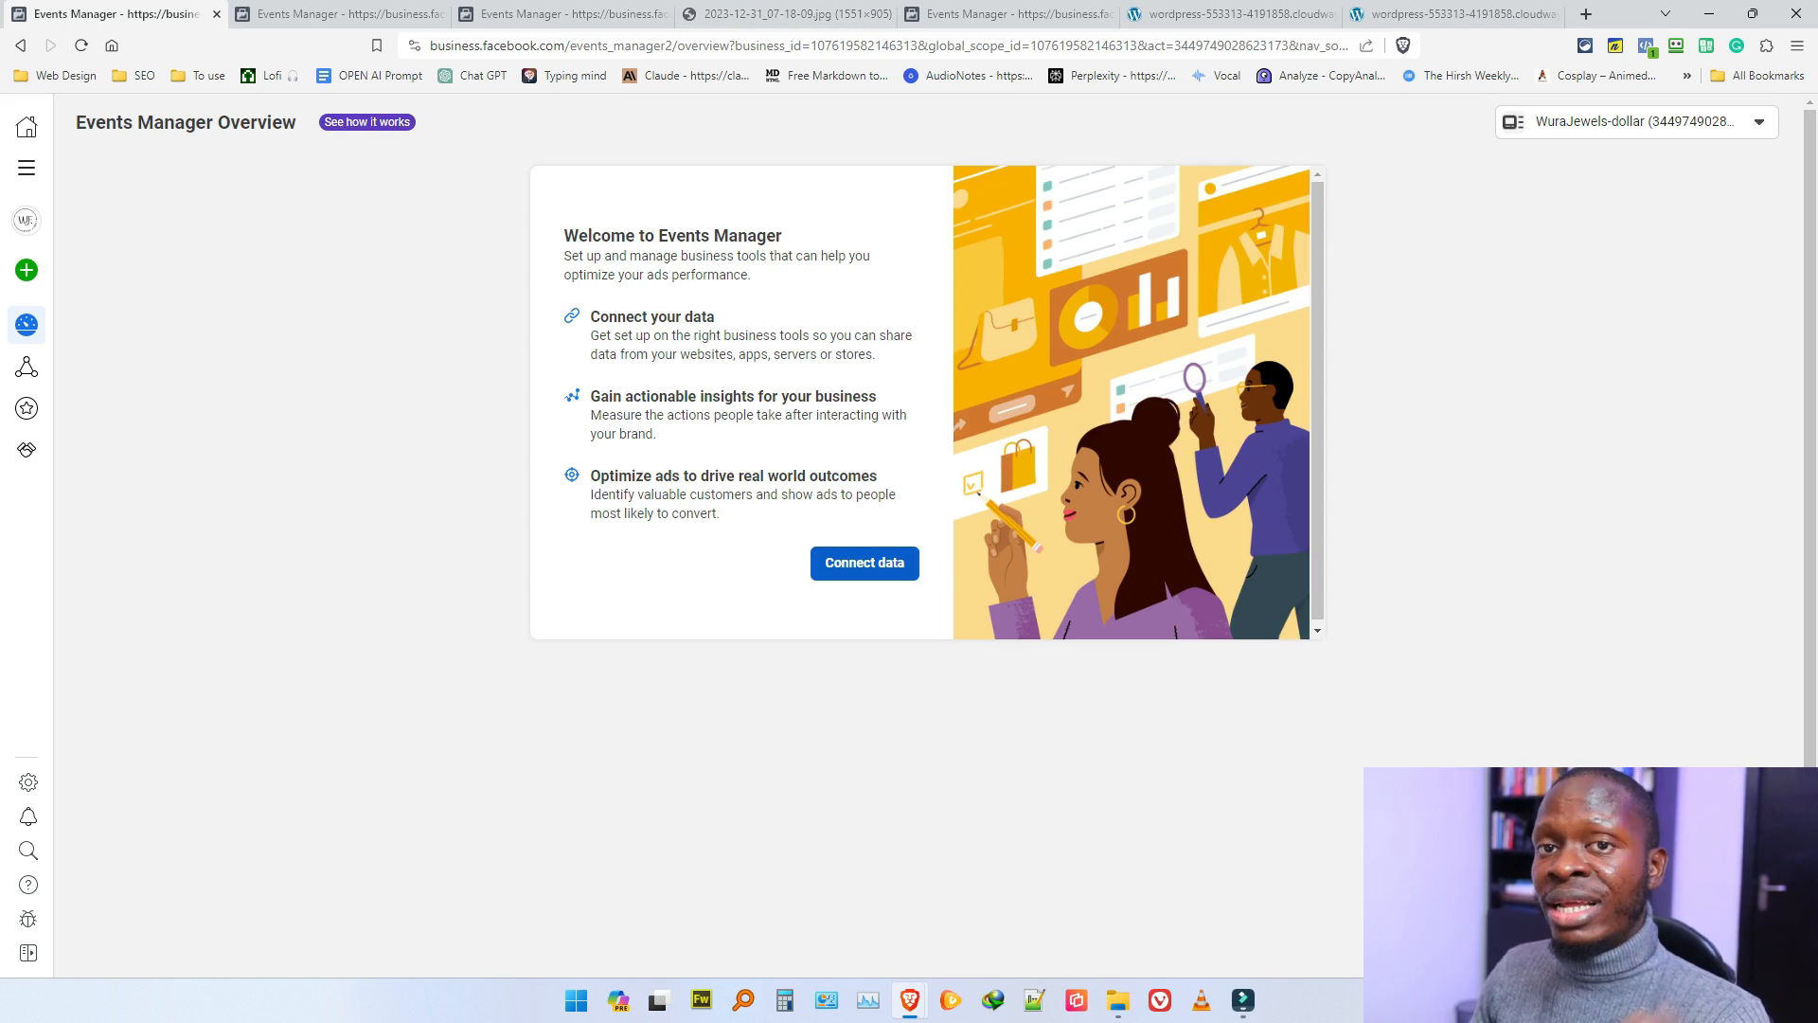
Step: Examine the data source overviews and event activity of the existing pixels in the other open Events Manager pages
left_click(339, 14)
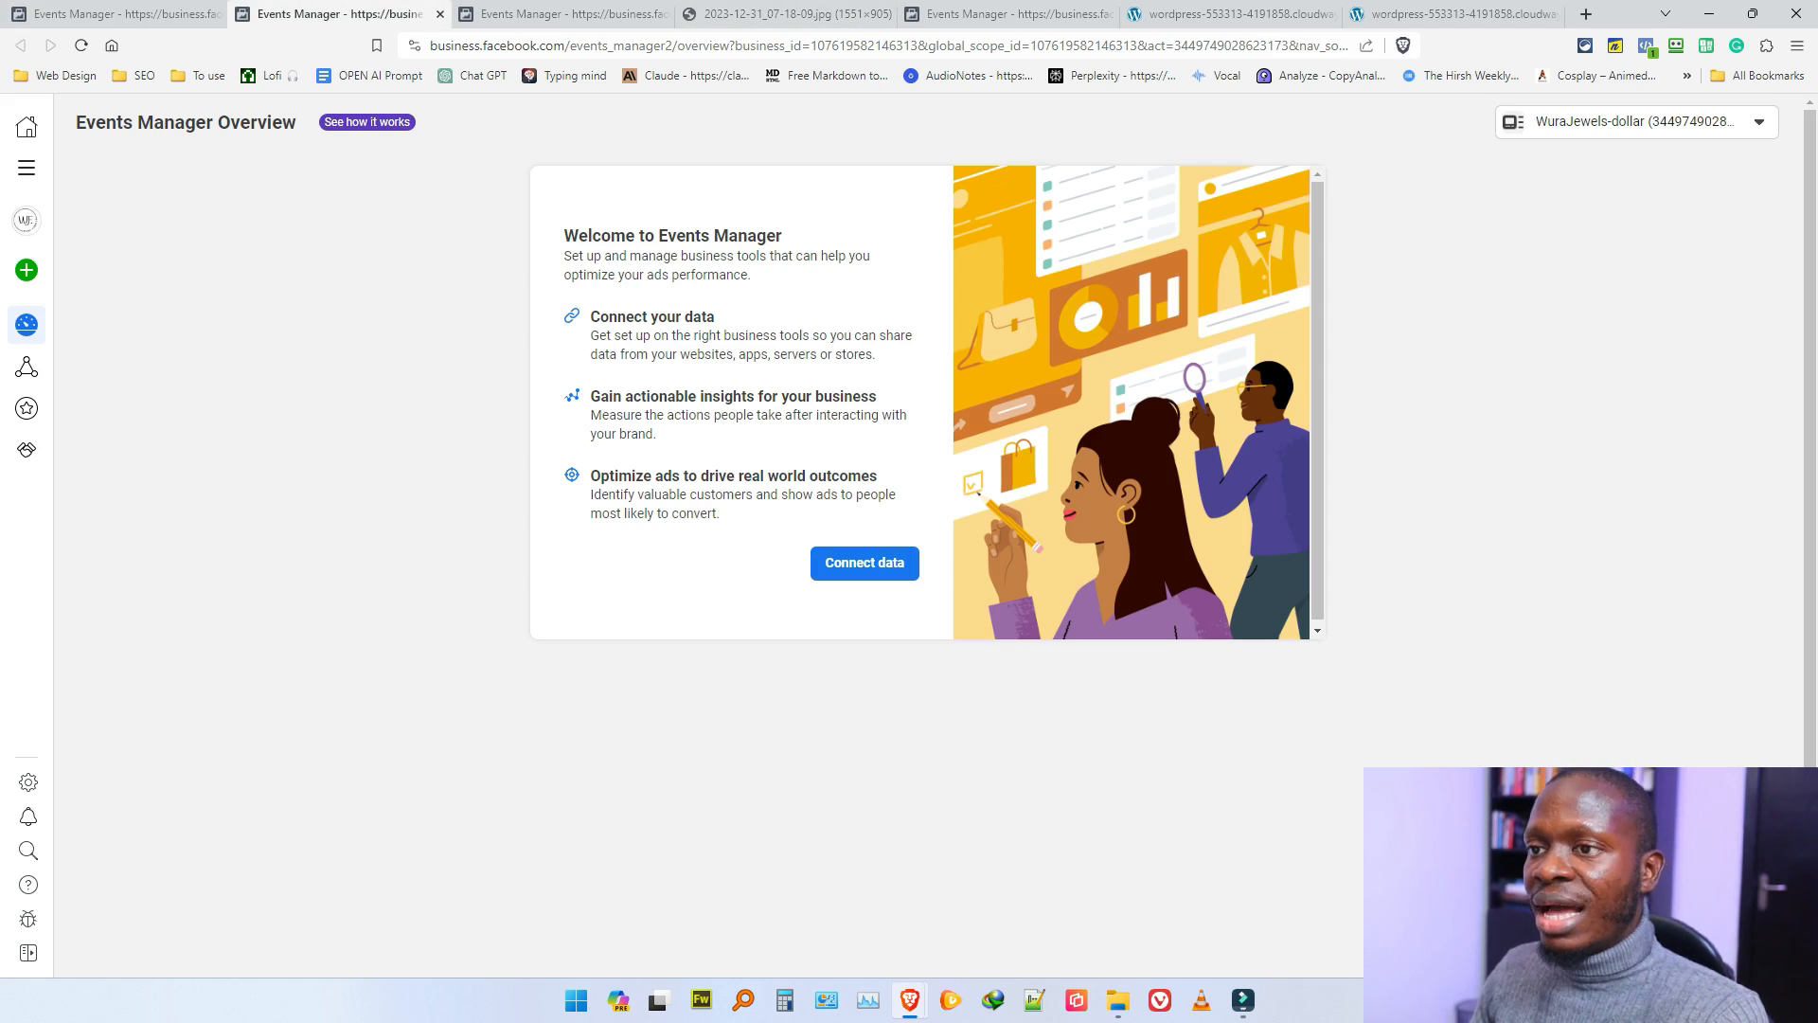
left_click(559, 15)
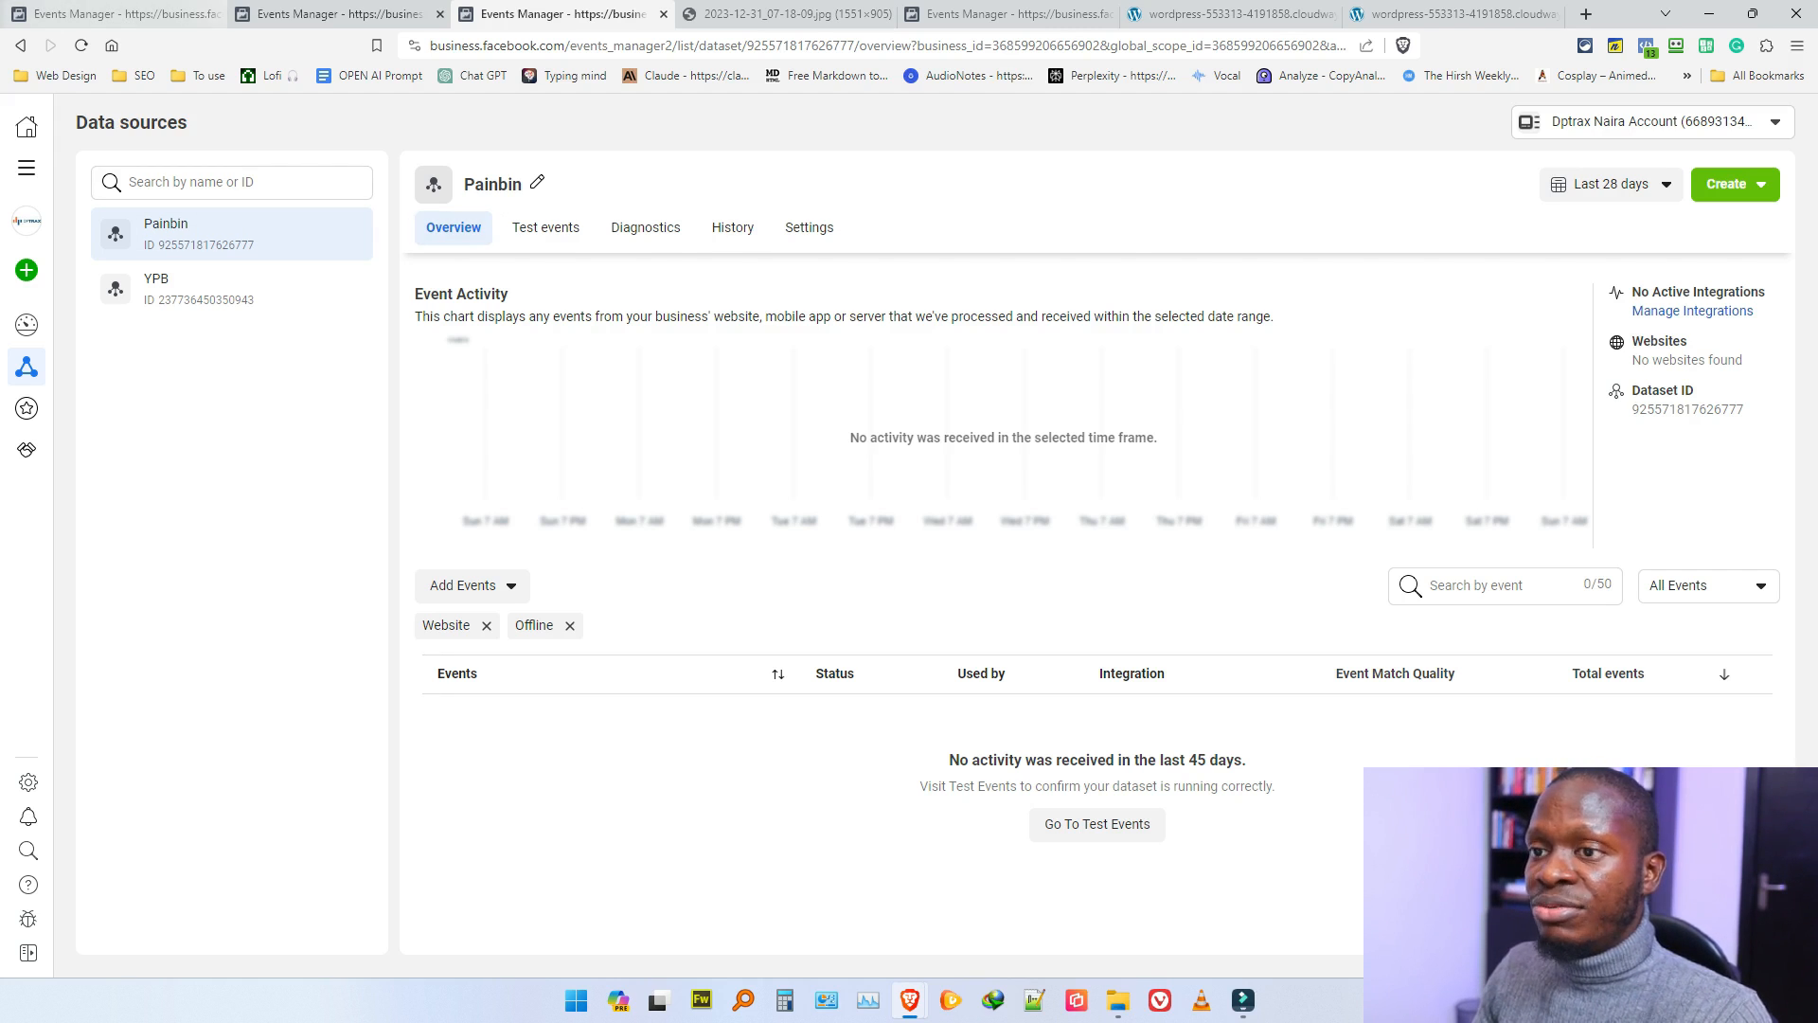
key("ctrl+shift+Tab")
key("ctrl+Tab")
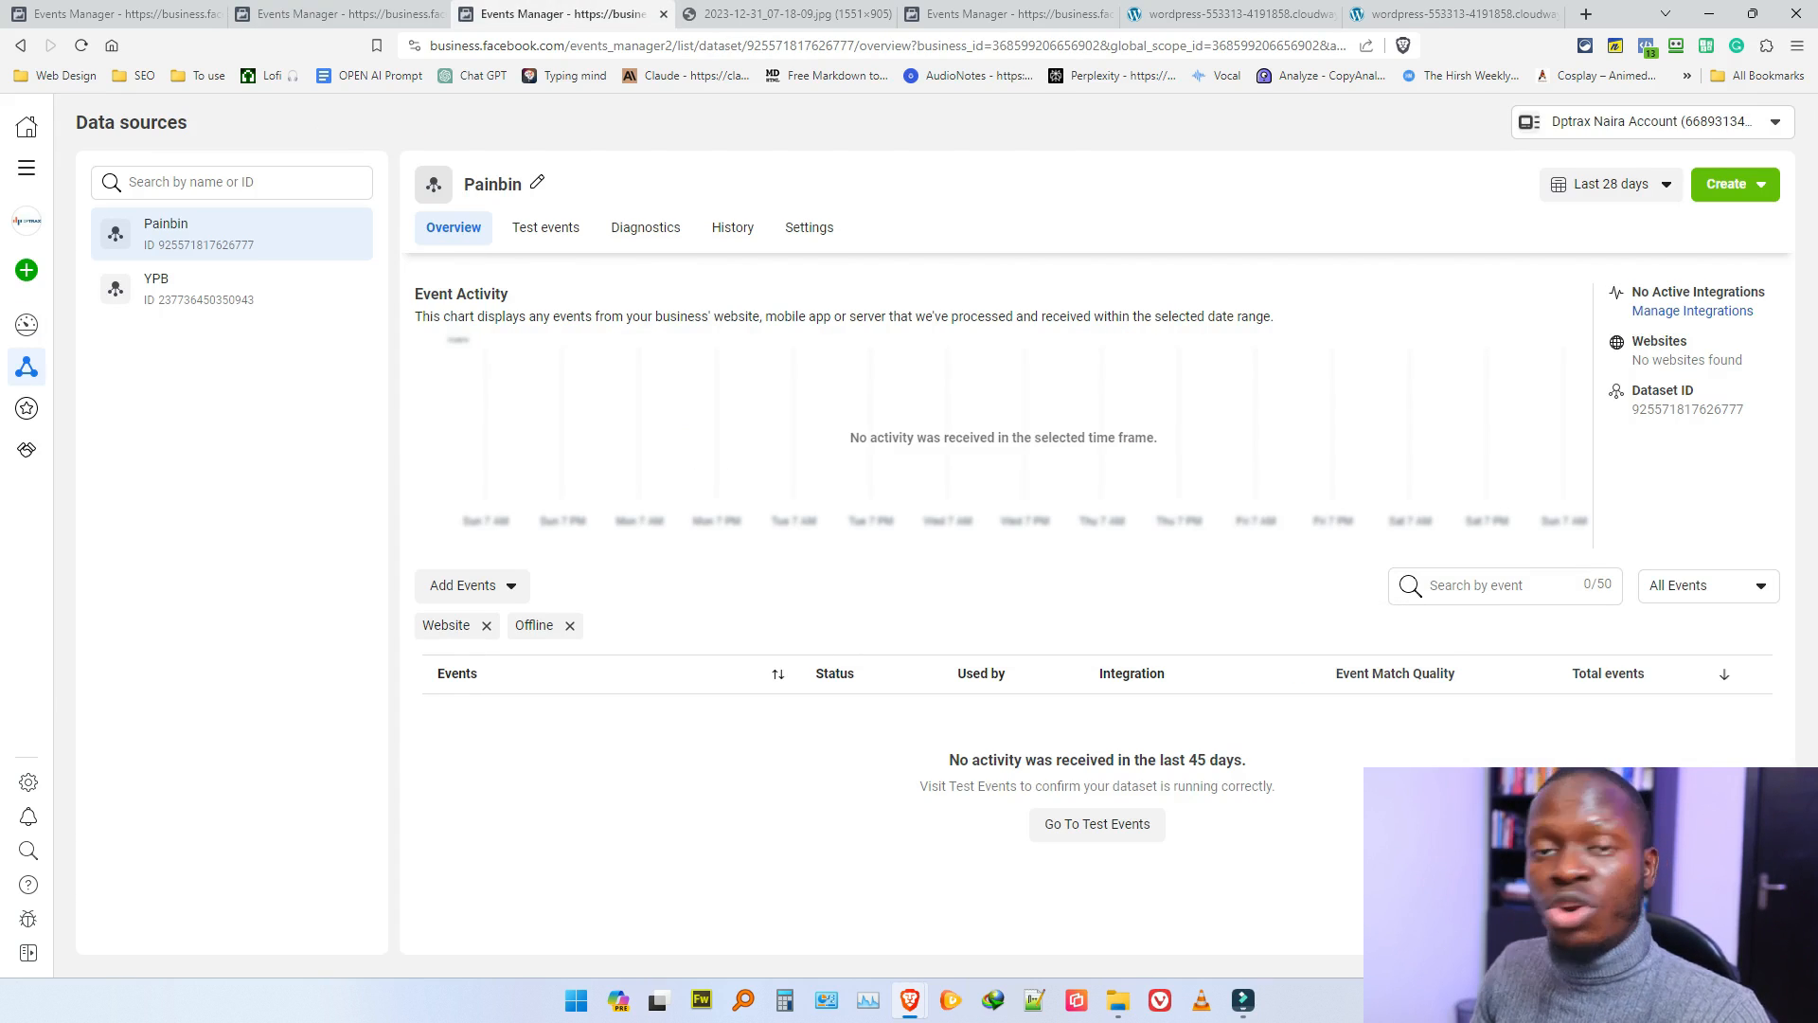
key("ctrl+Tab")
key("ctrl+Tab")
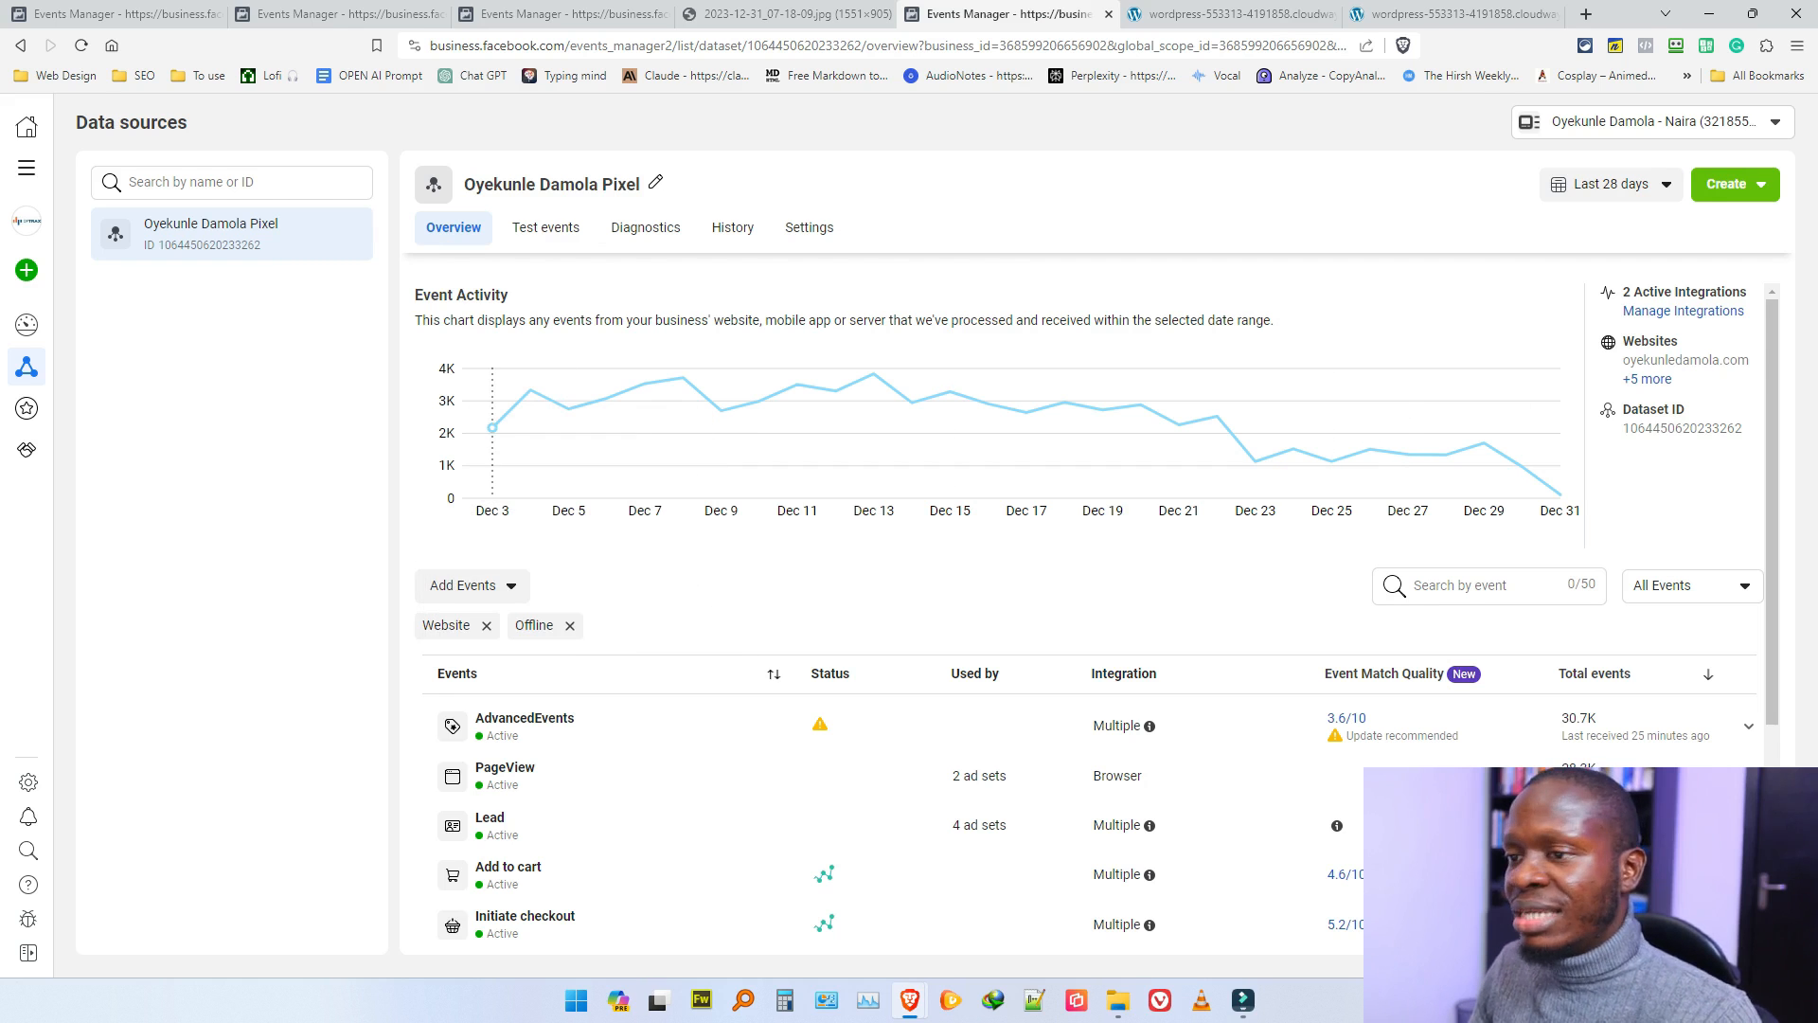
scroll(1125, 673, "down", 3)
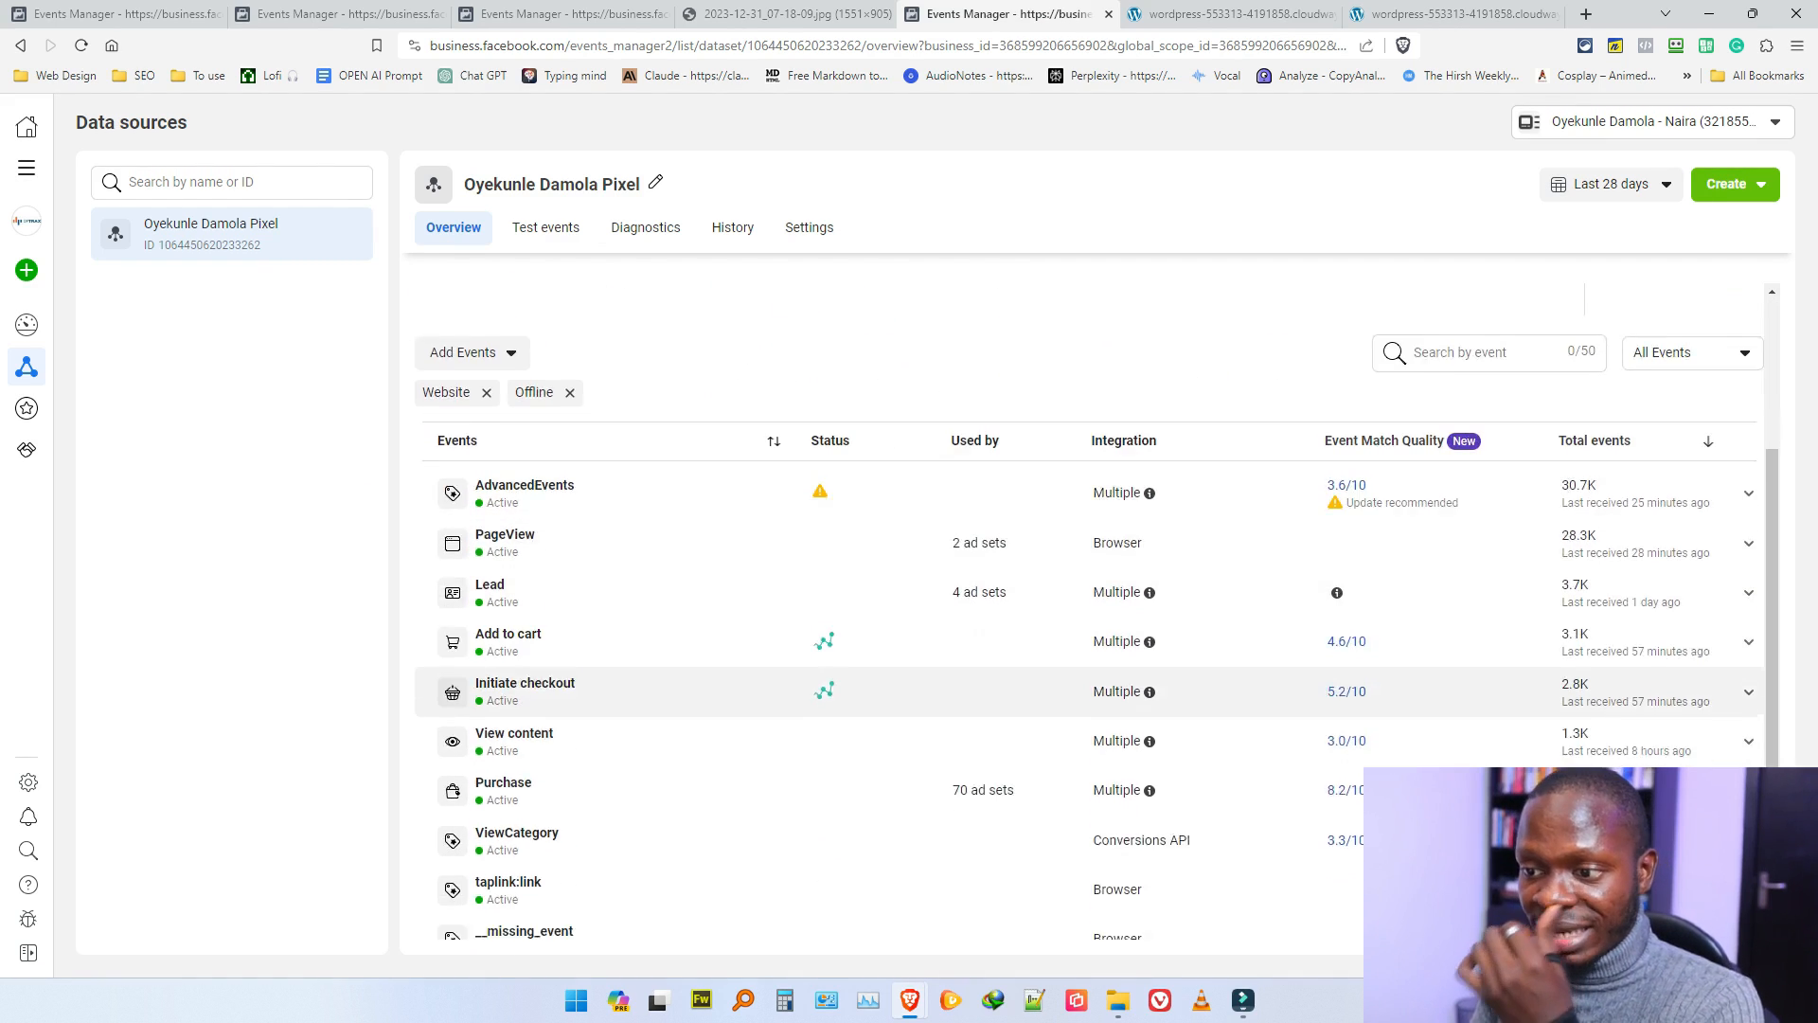
scroll(1124, 673, "up", 3)
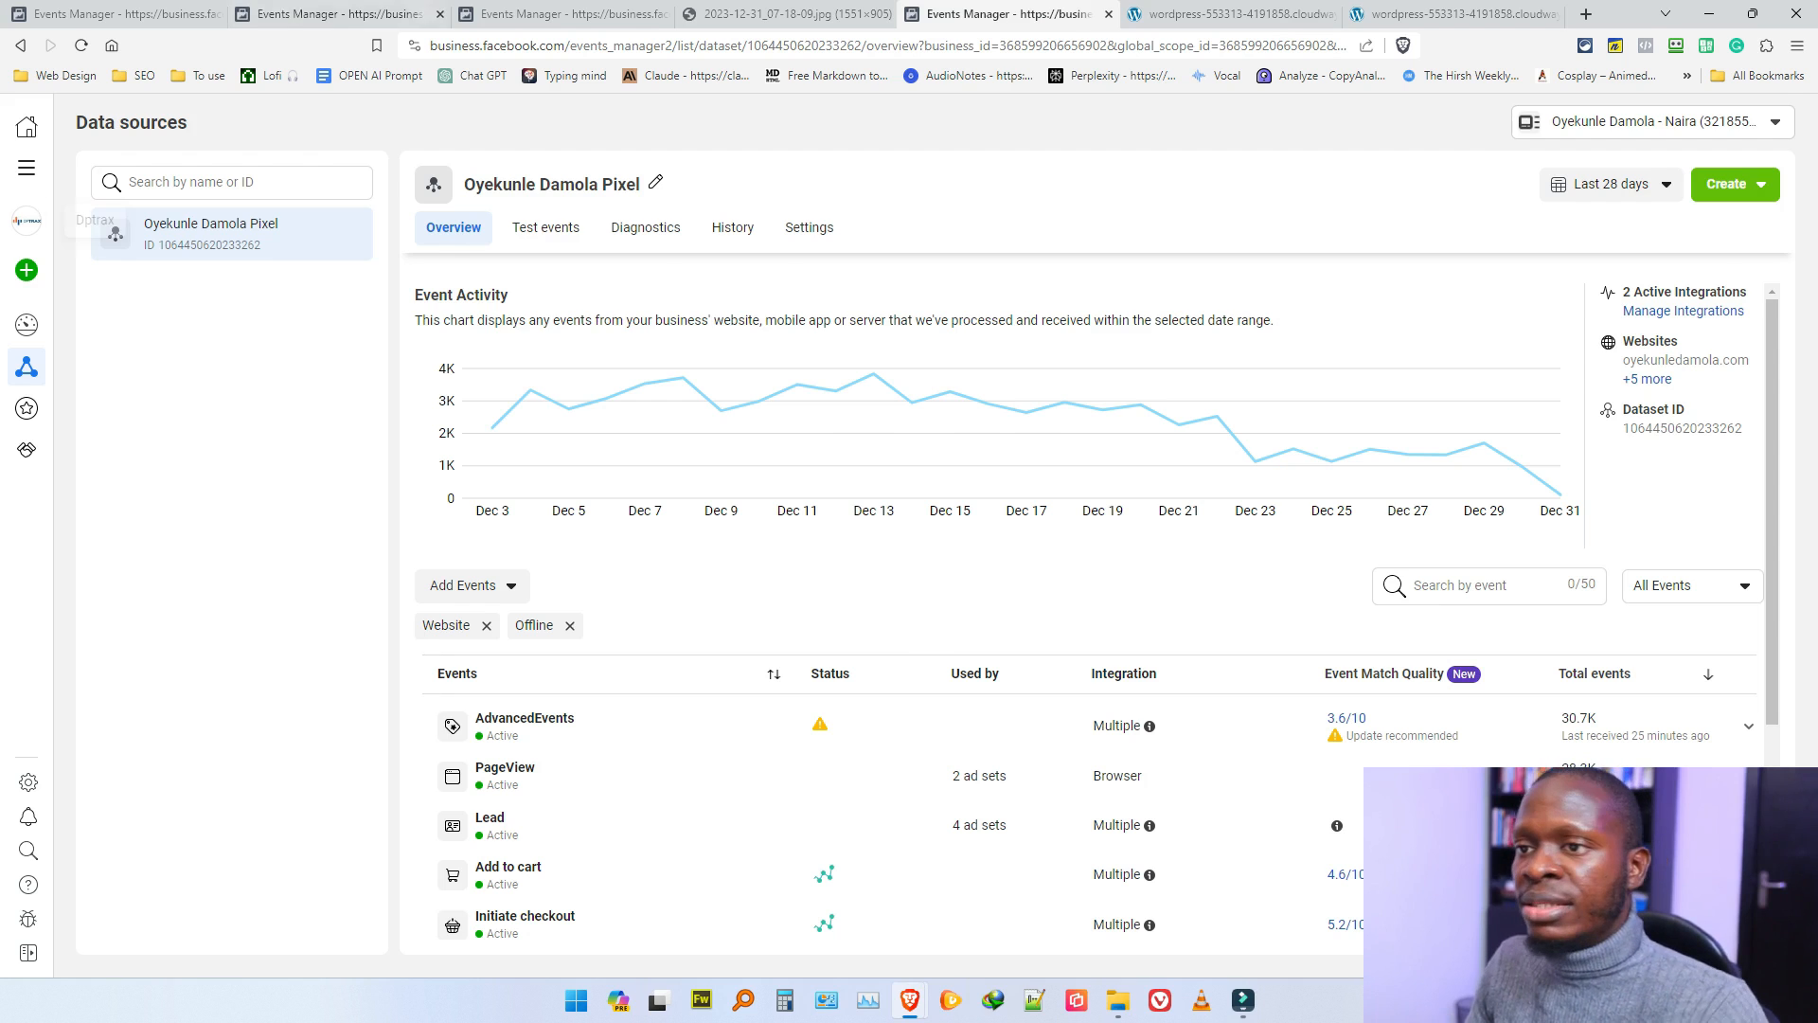
Step: Check the Pixels and Datasets data sources in Wura Fabrics' business settings, then return to the Events Manager overview
left_click(142, 14)
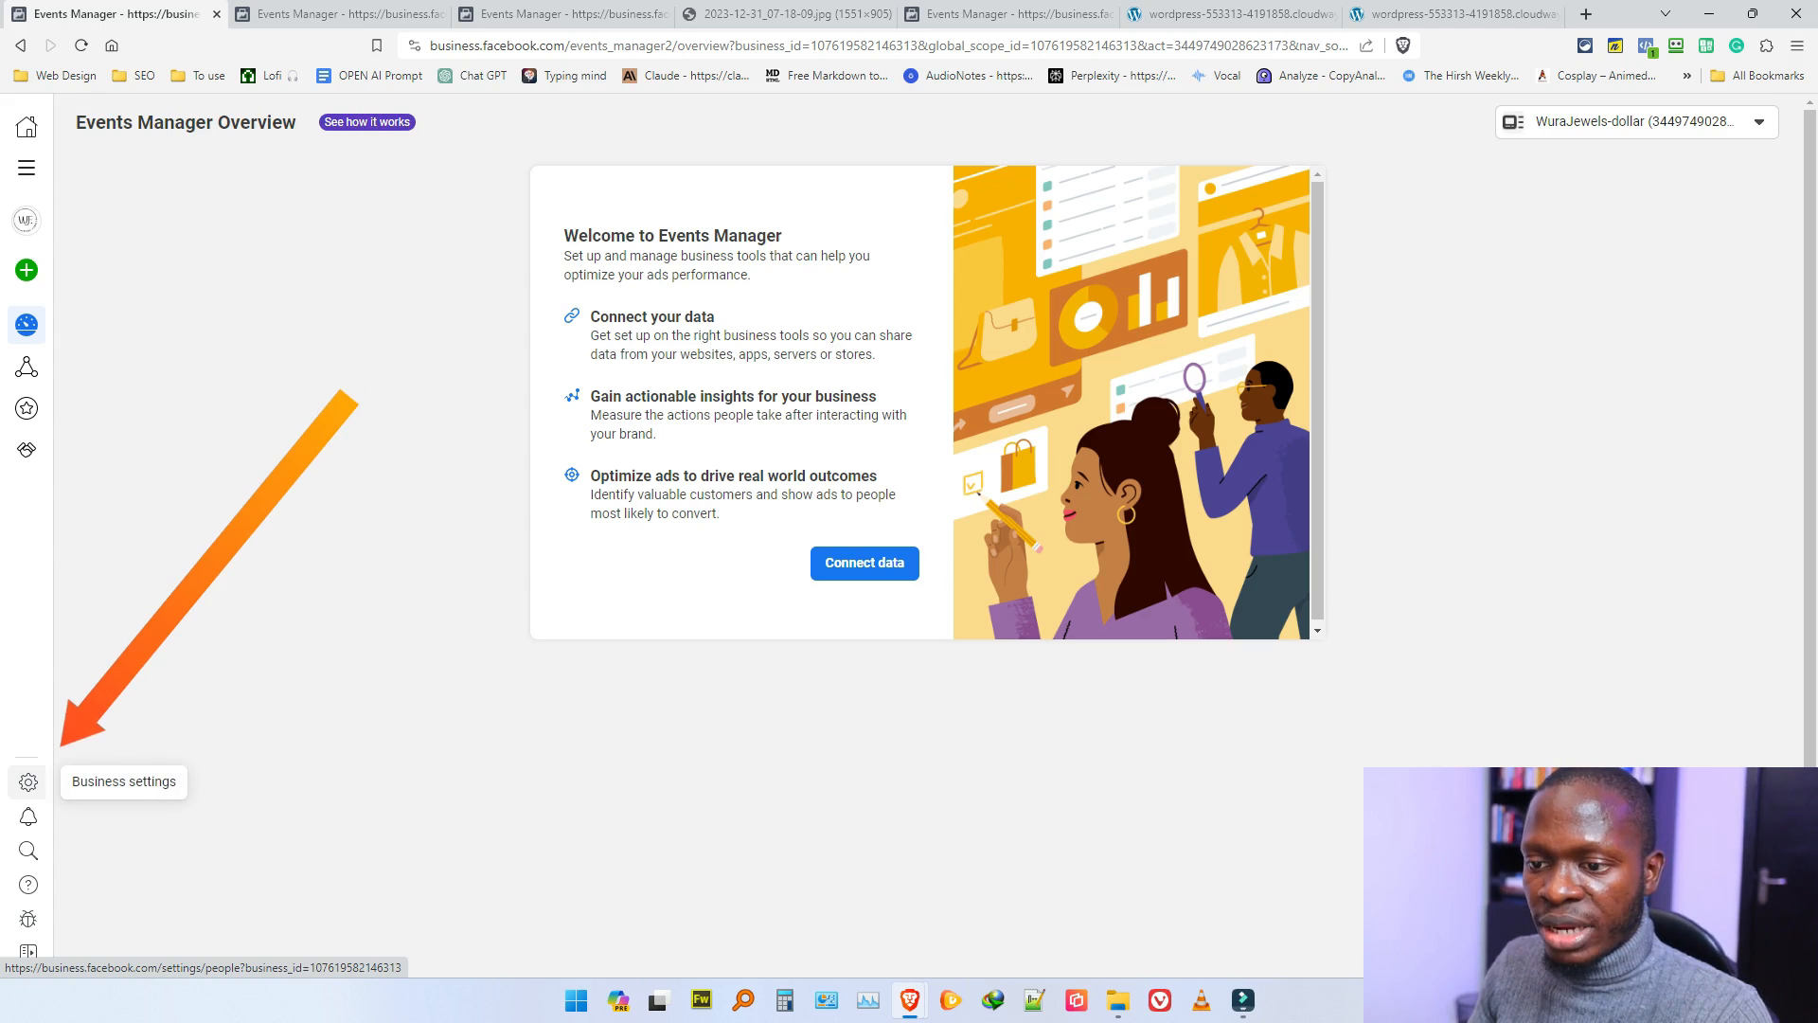
left_click(29, 782)
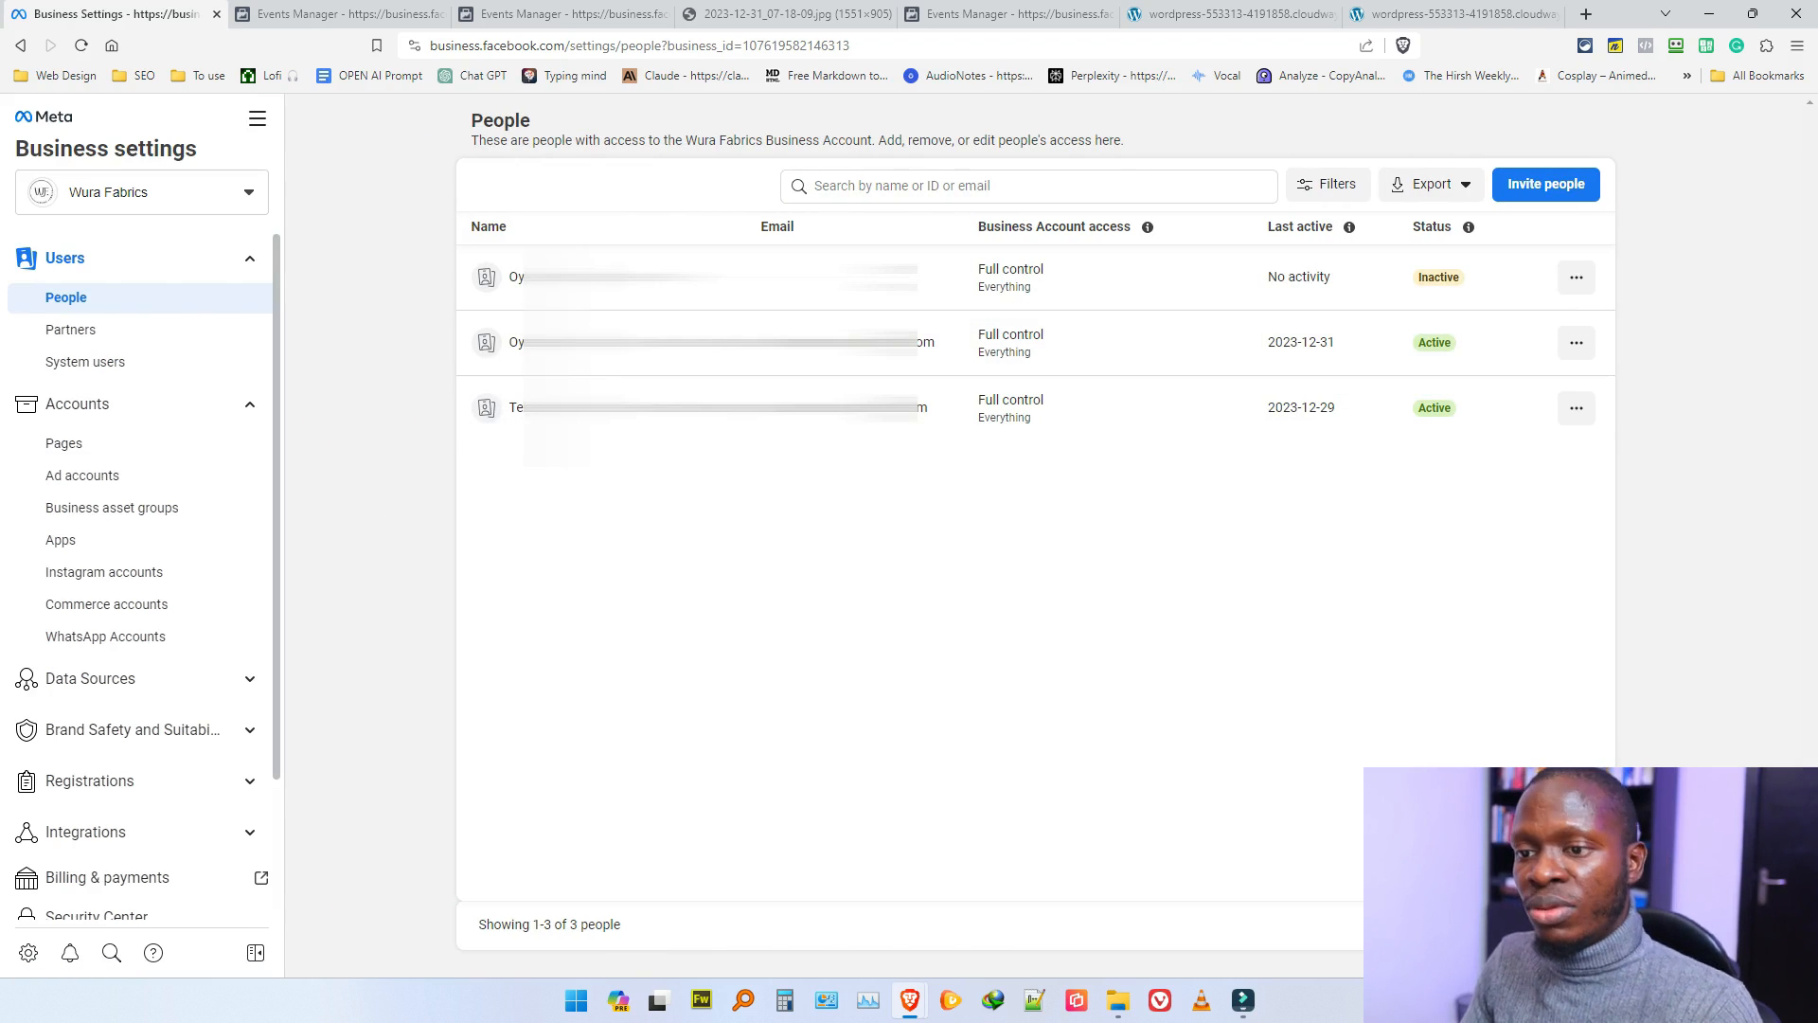
scroll(142, 493, "down", 2)
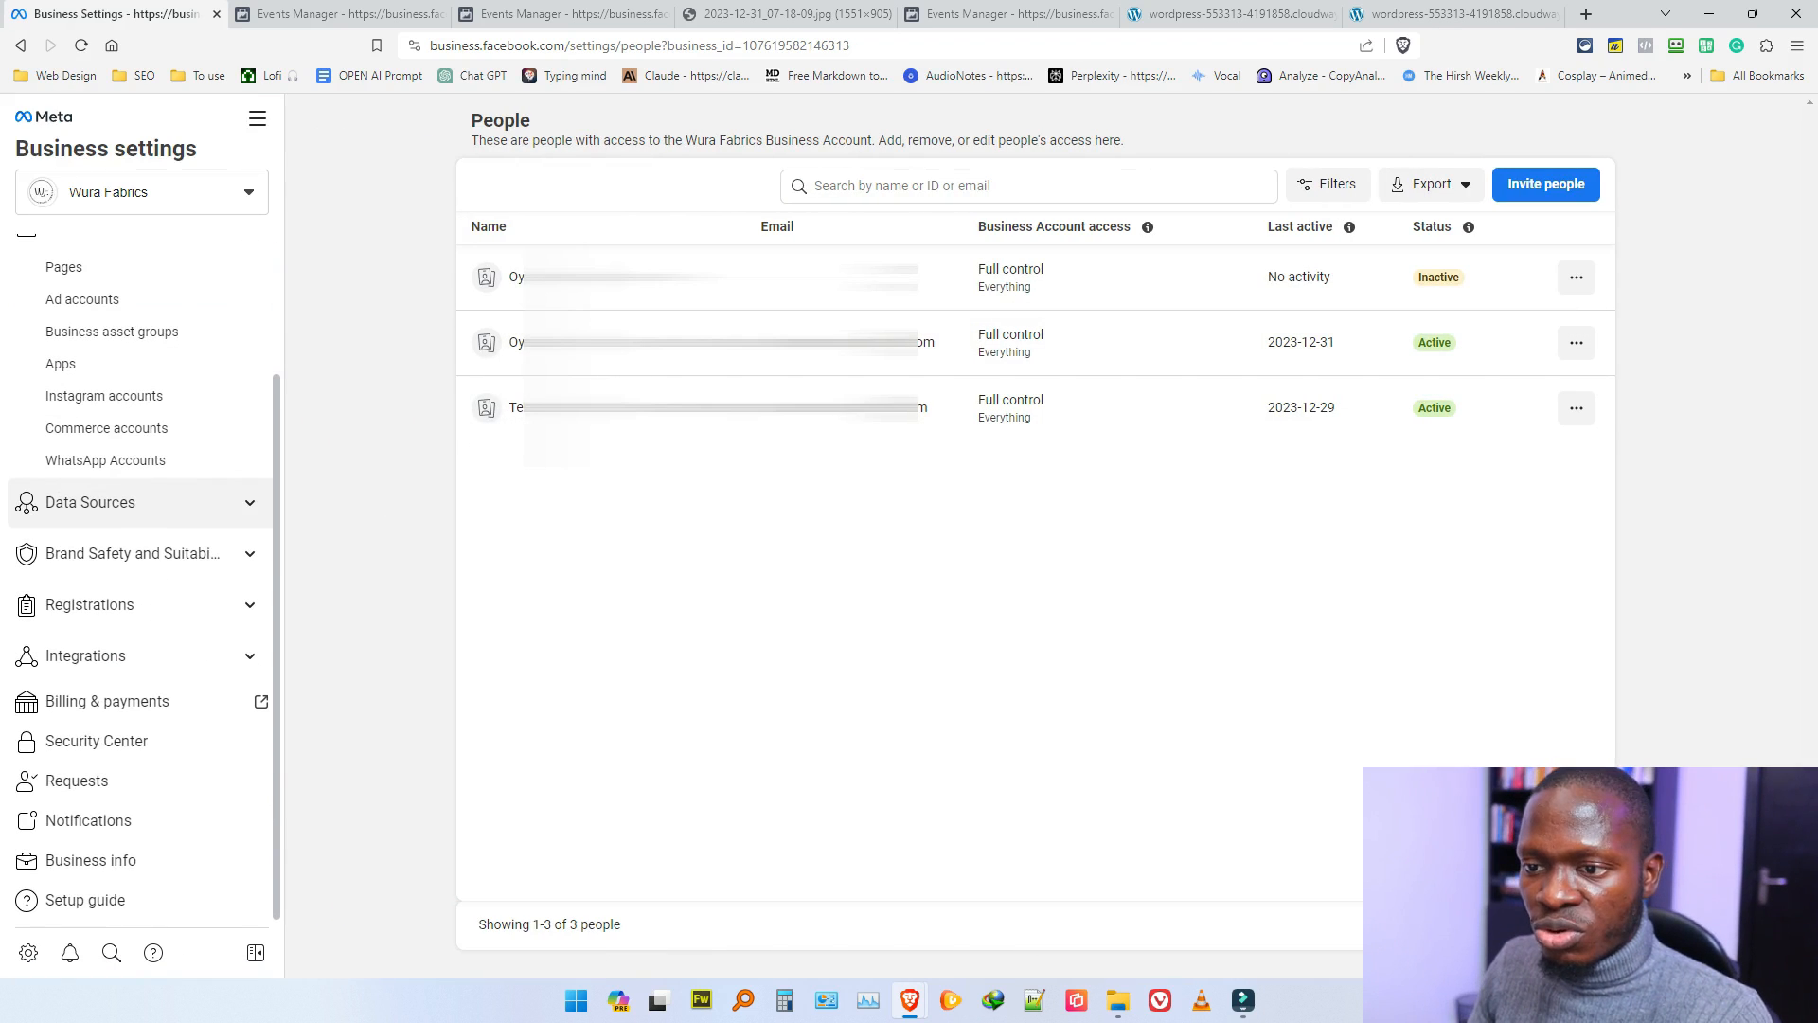
left_click(143, 502)
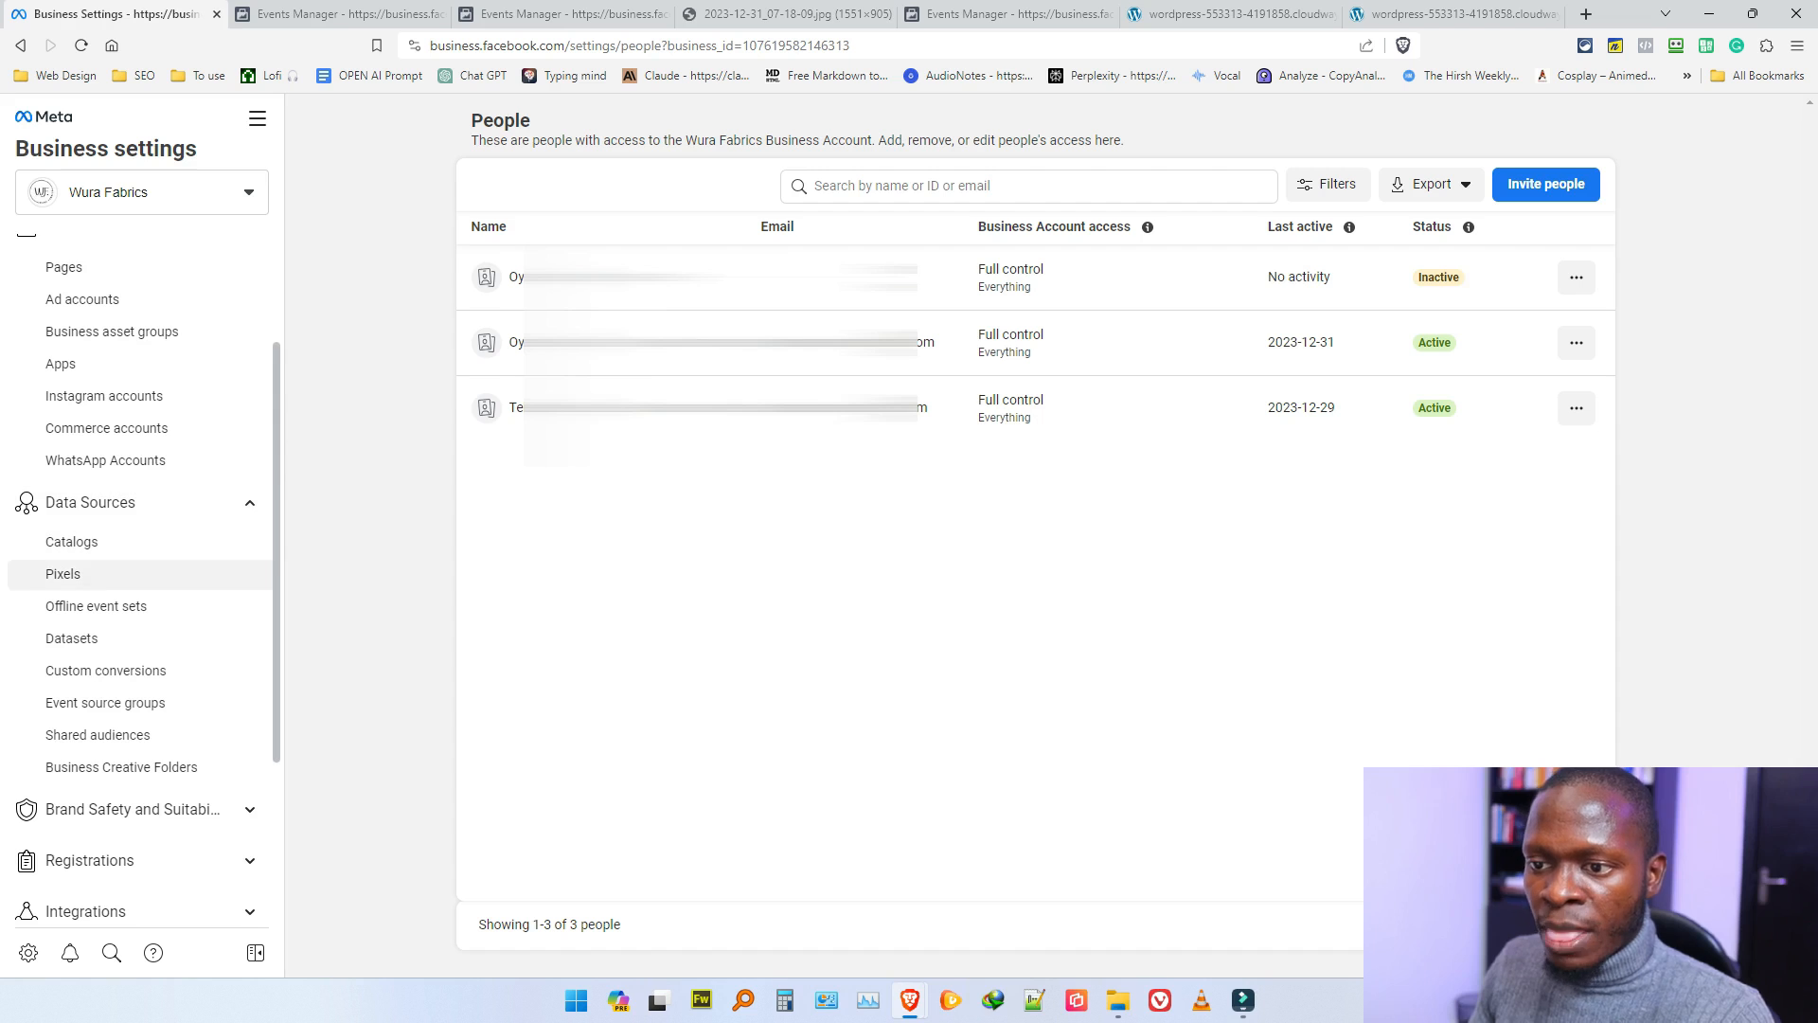
left_click(62, 574)
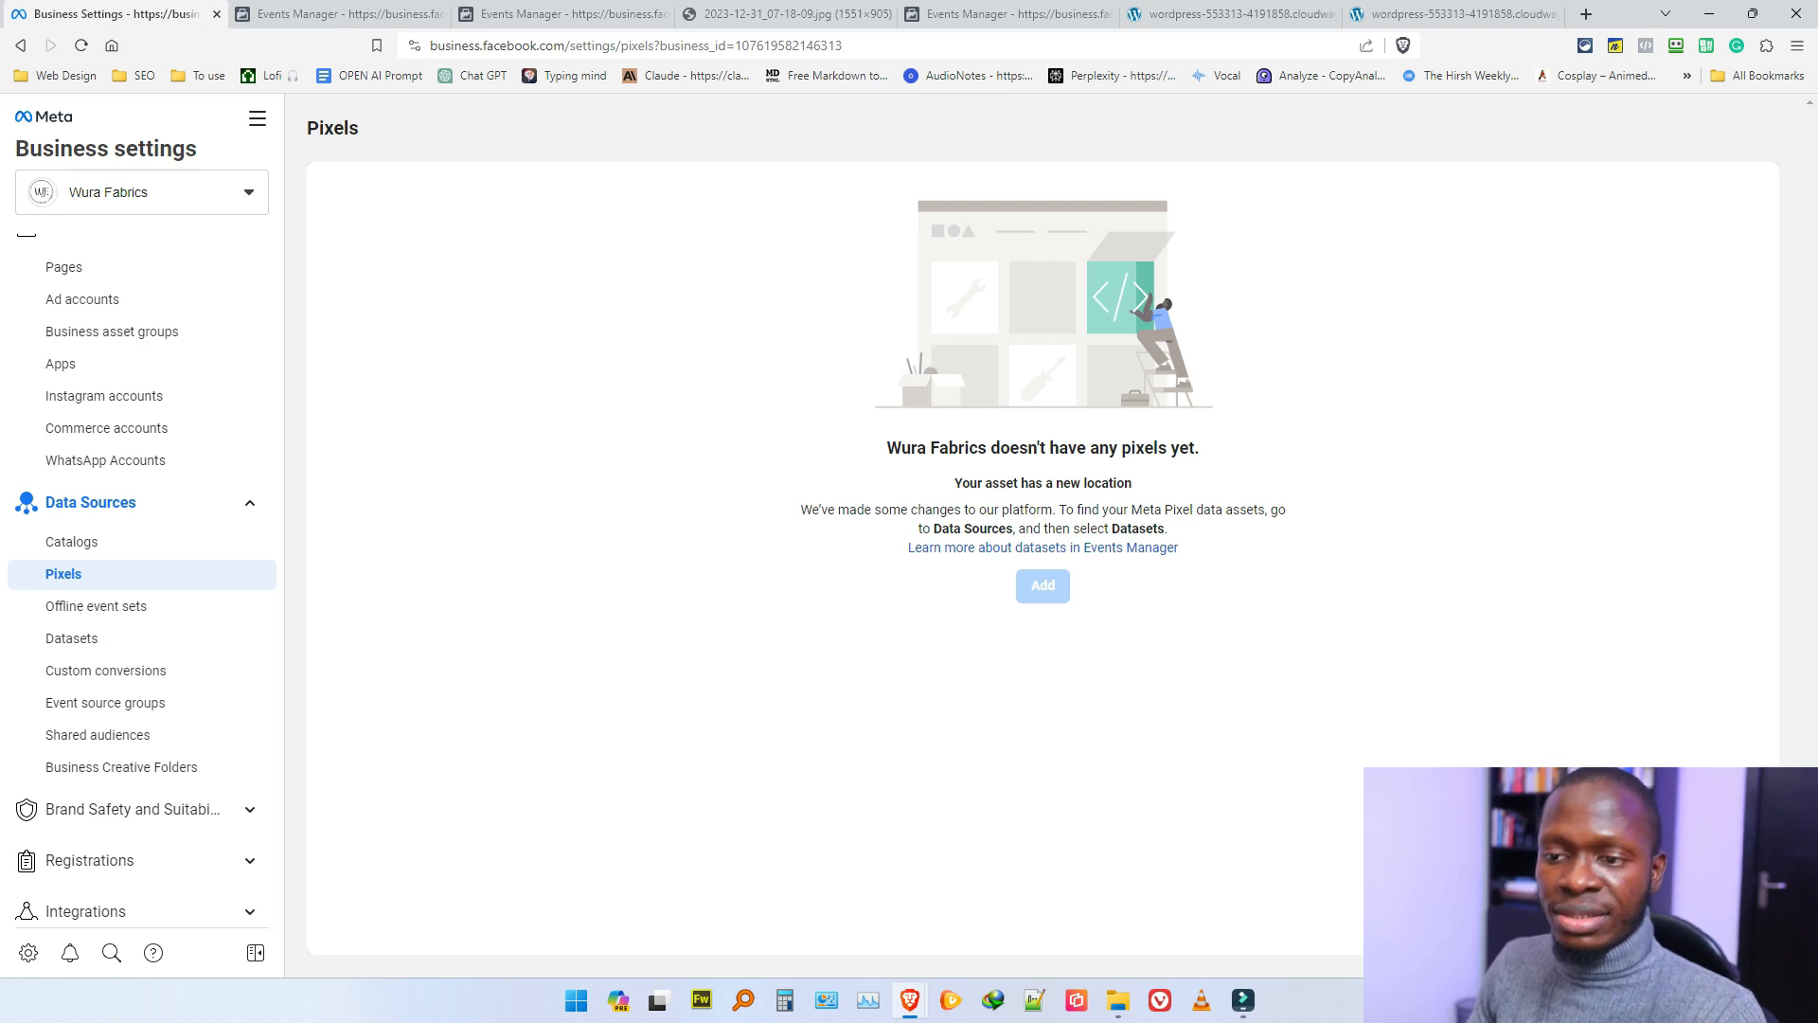
scroll(142, 544, "down", 1)
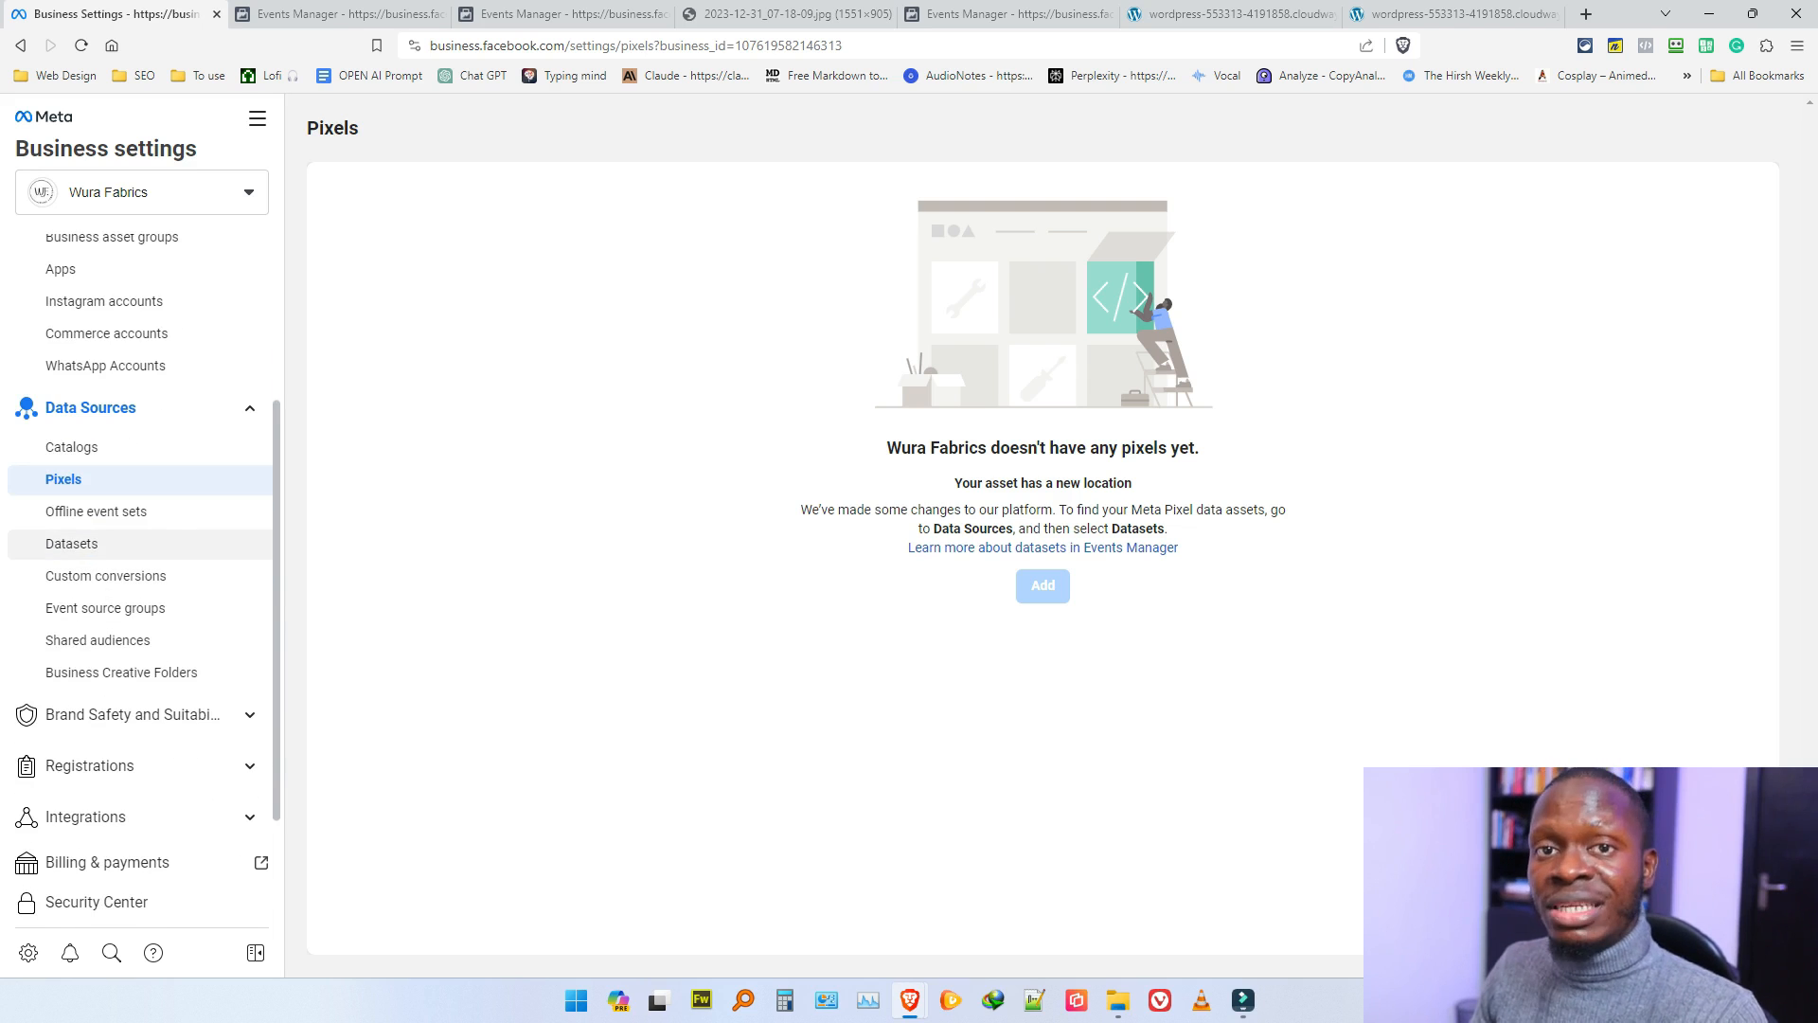
left_click(72, 545)
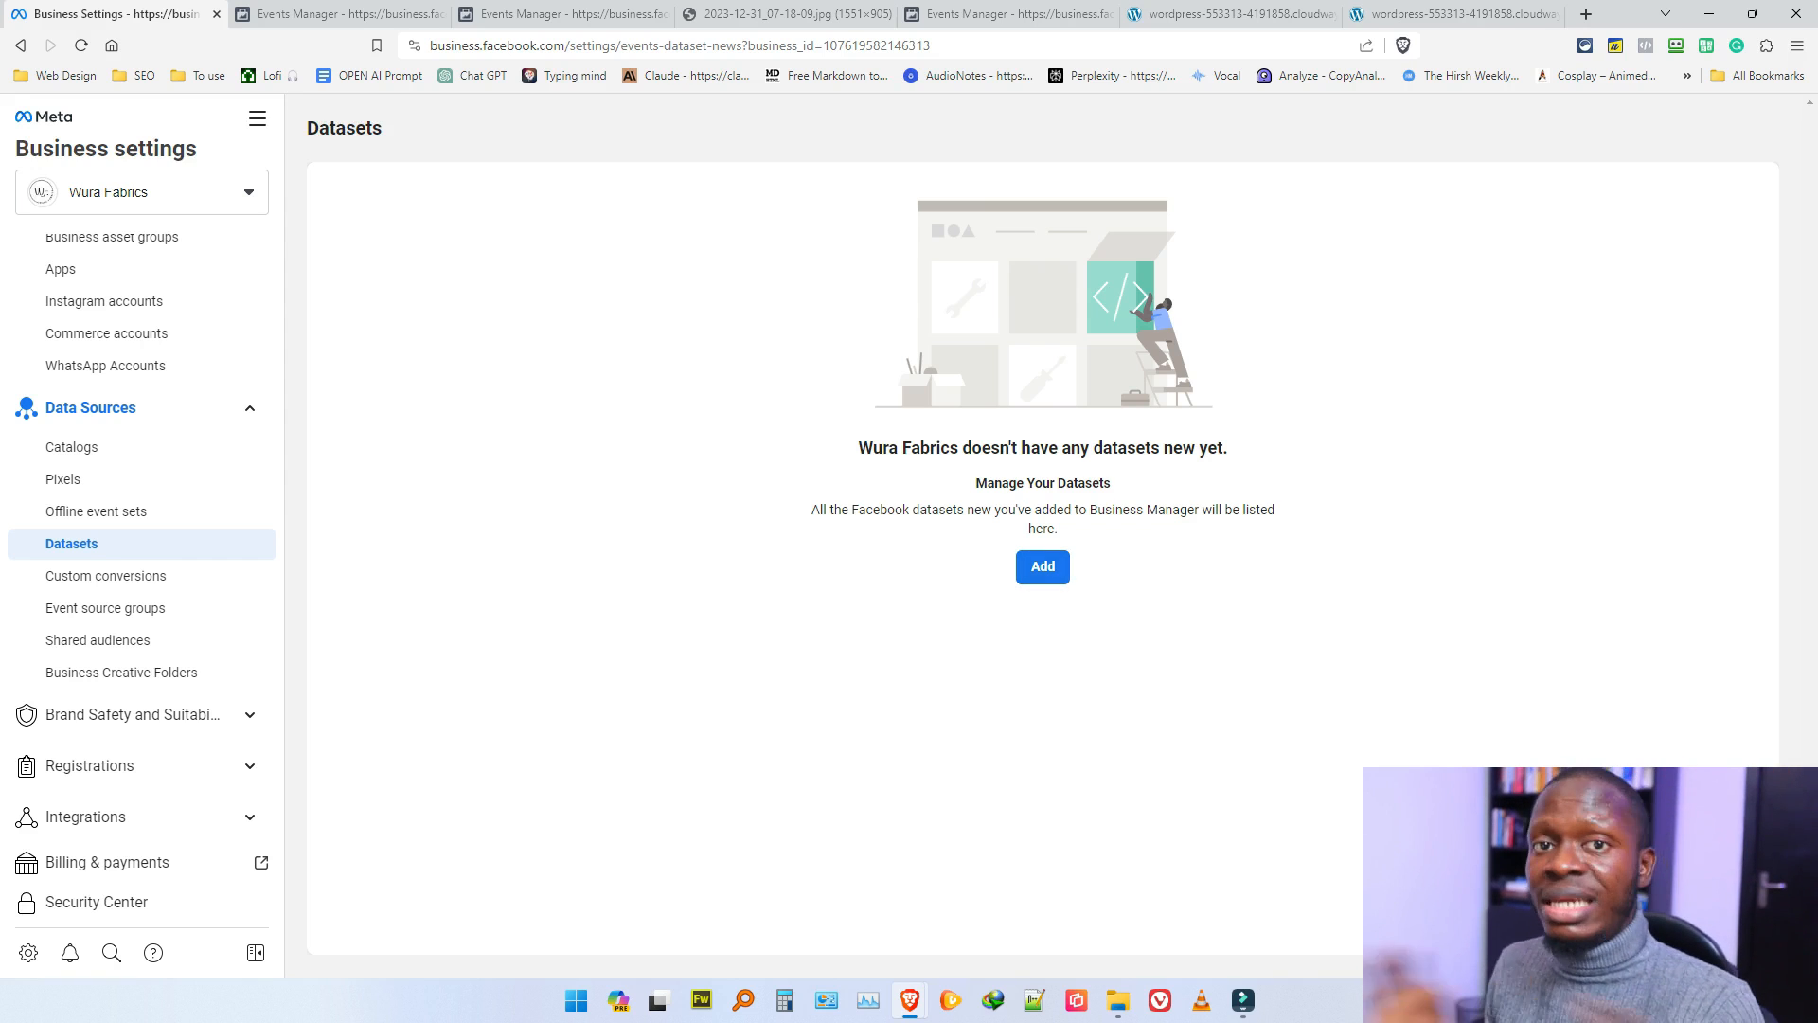
left_click(21, 46)
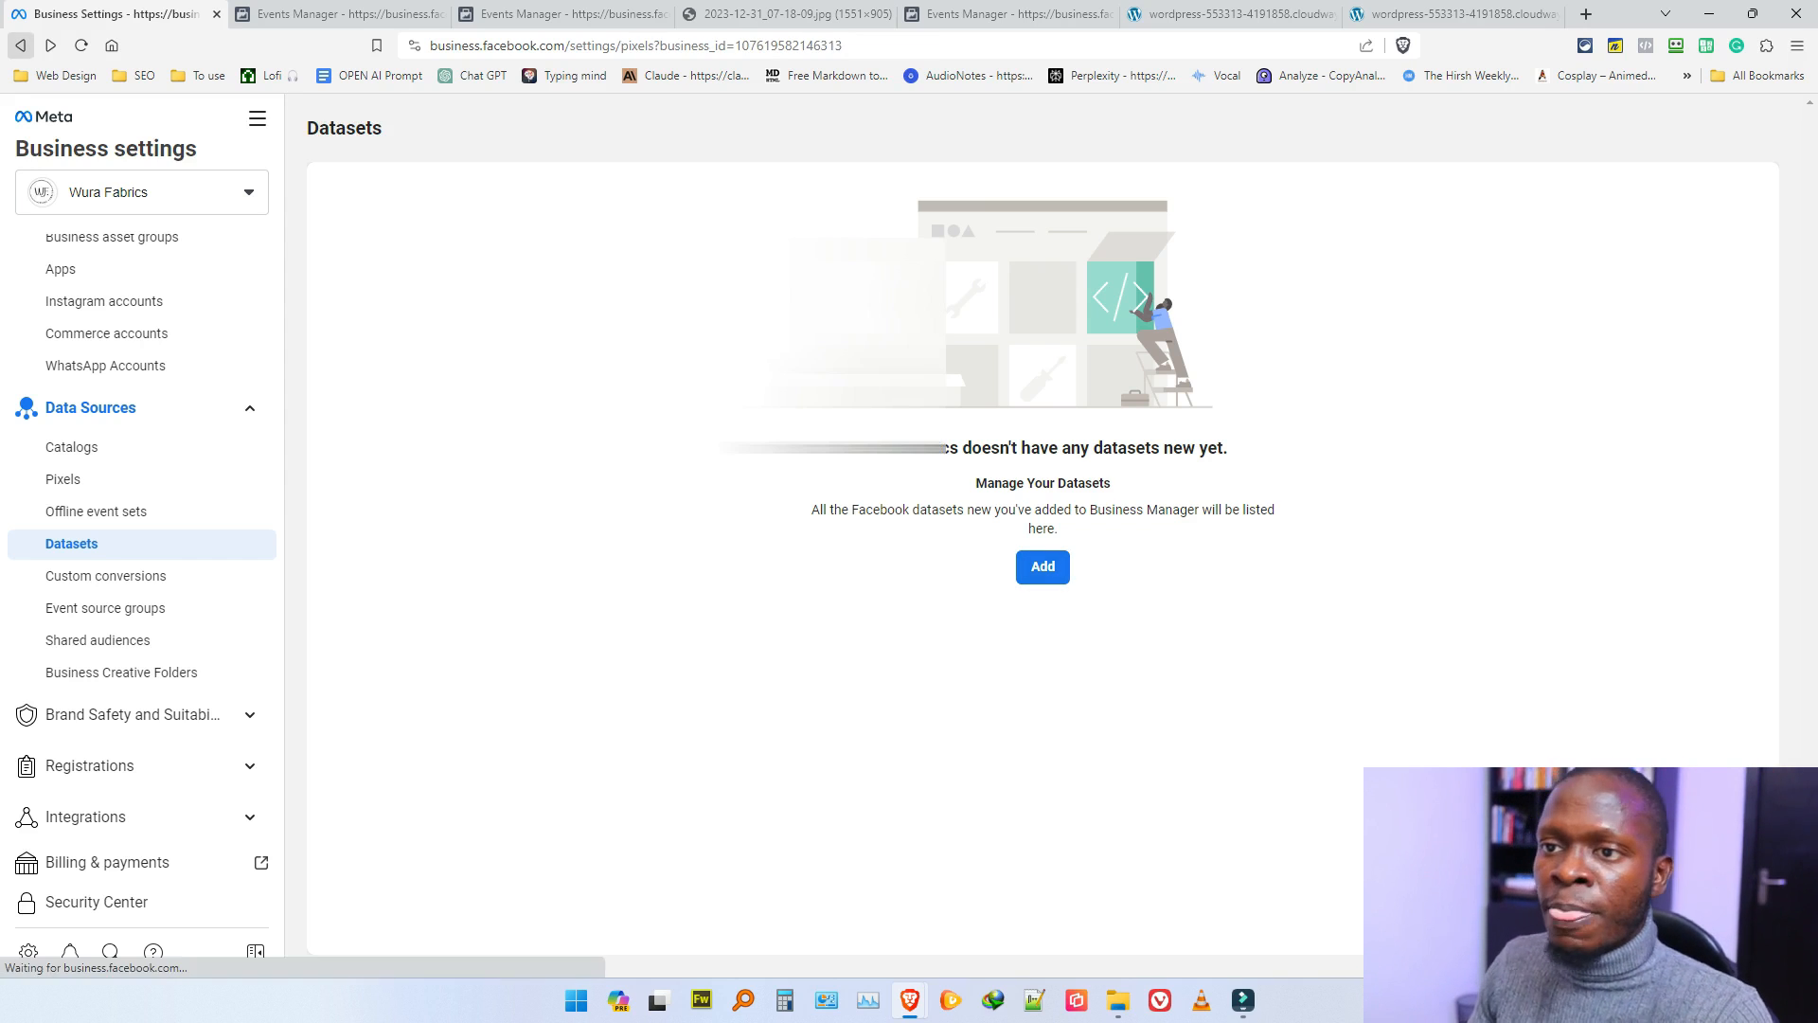
left_click(21, 45)
left_click(21, 46)
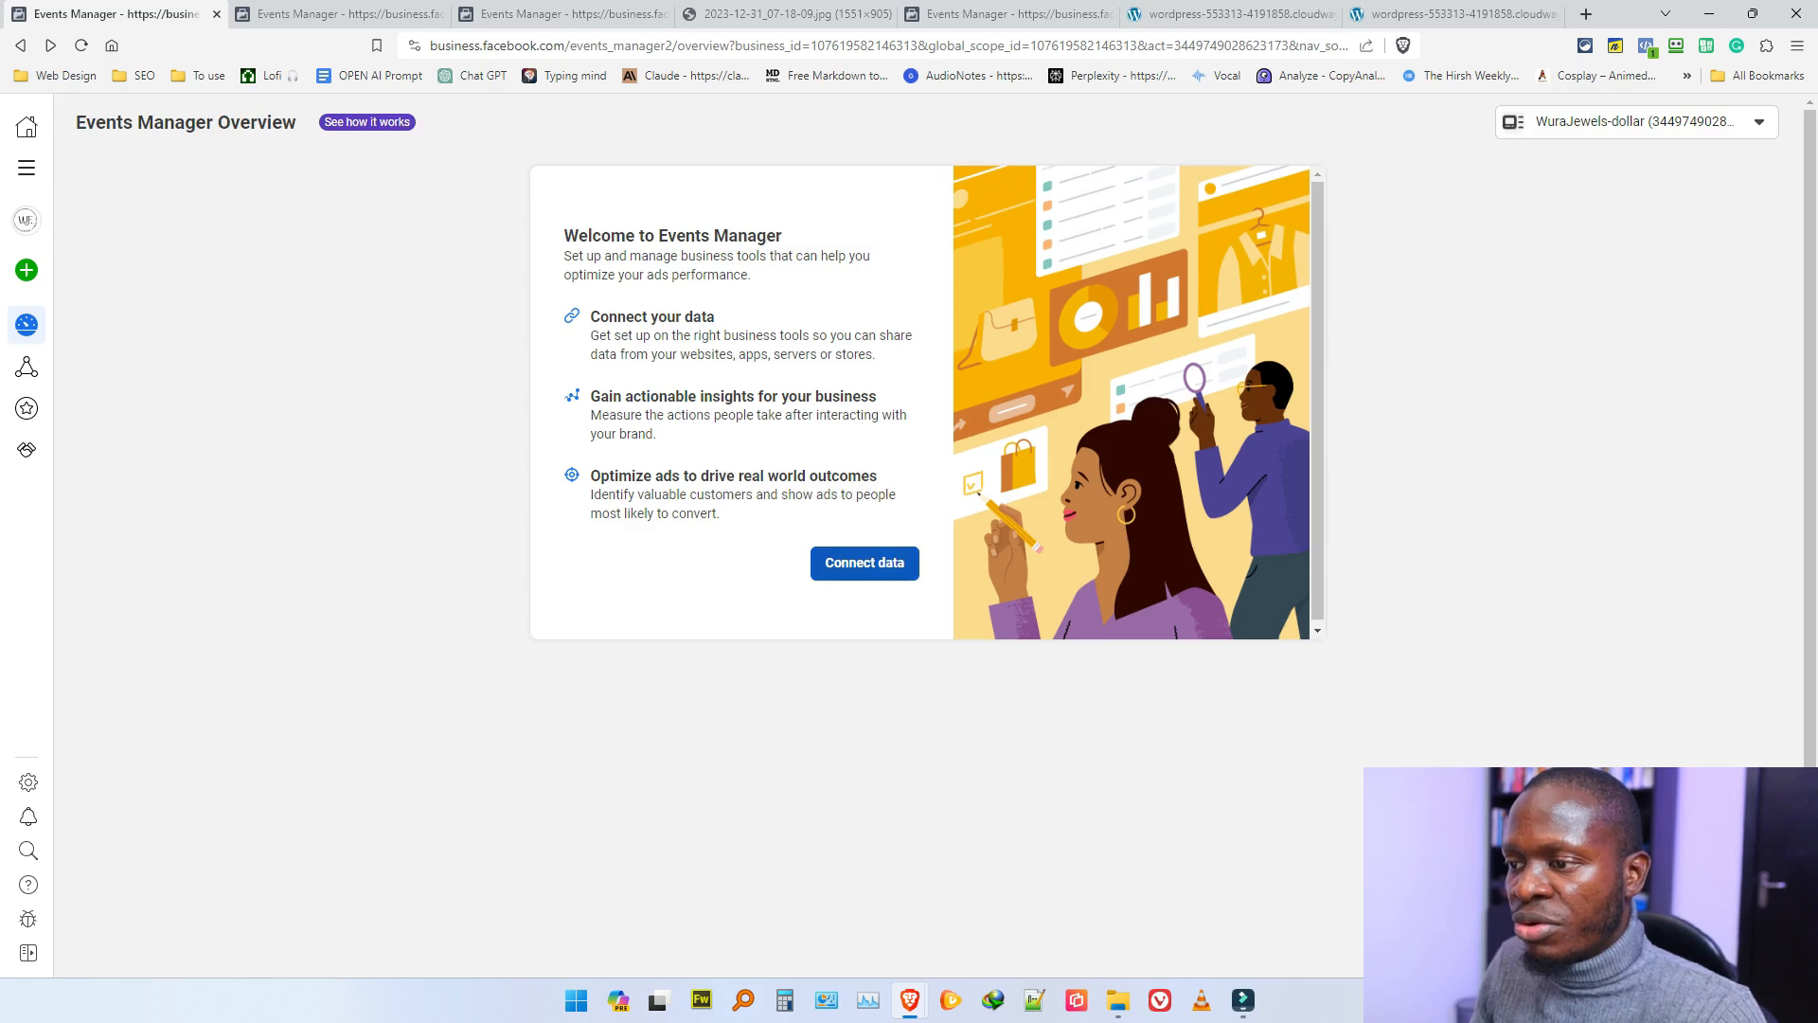
Step: Start connecting a new data source of the Web type
left_click(865, 562)
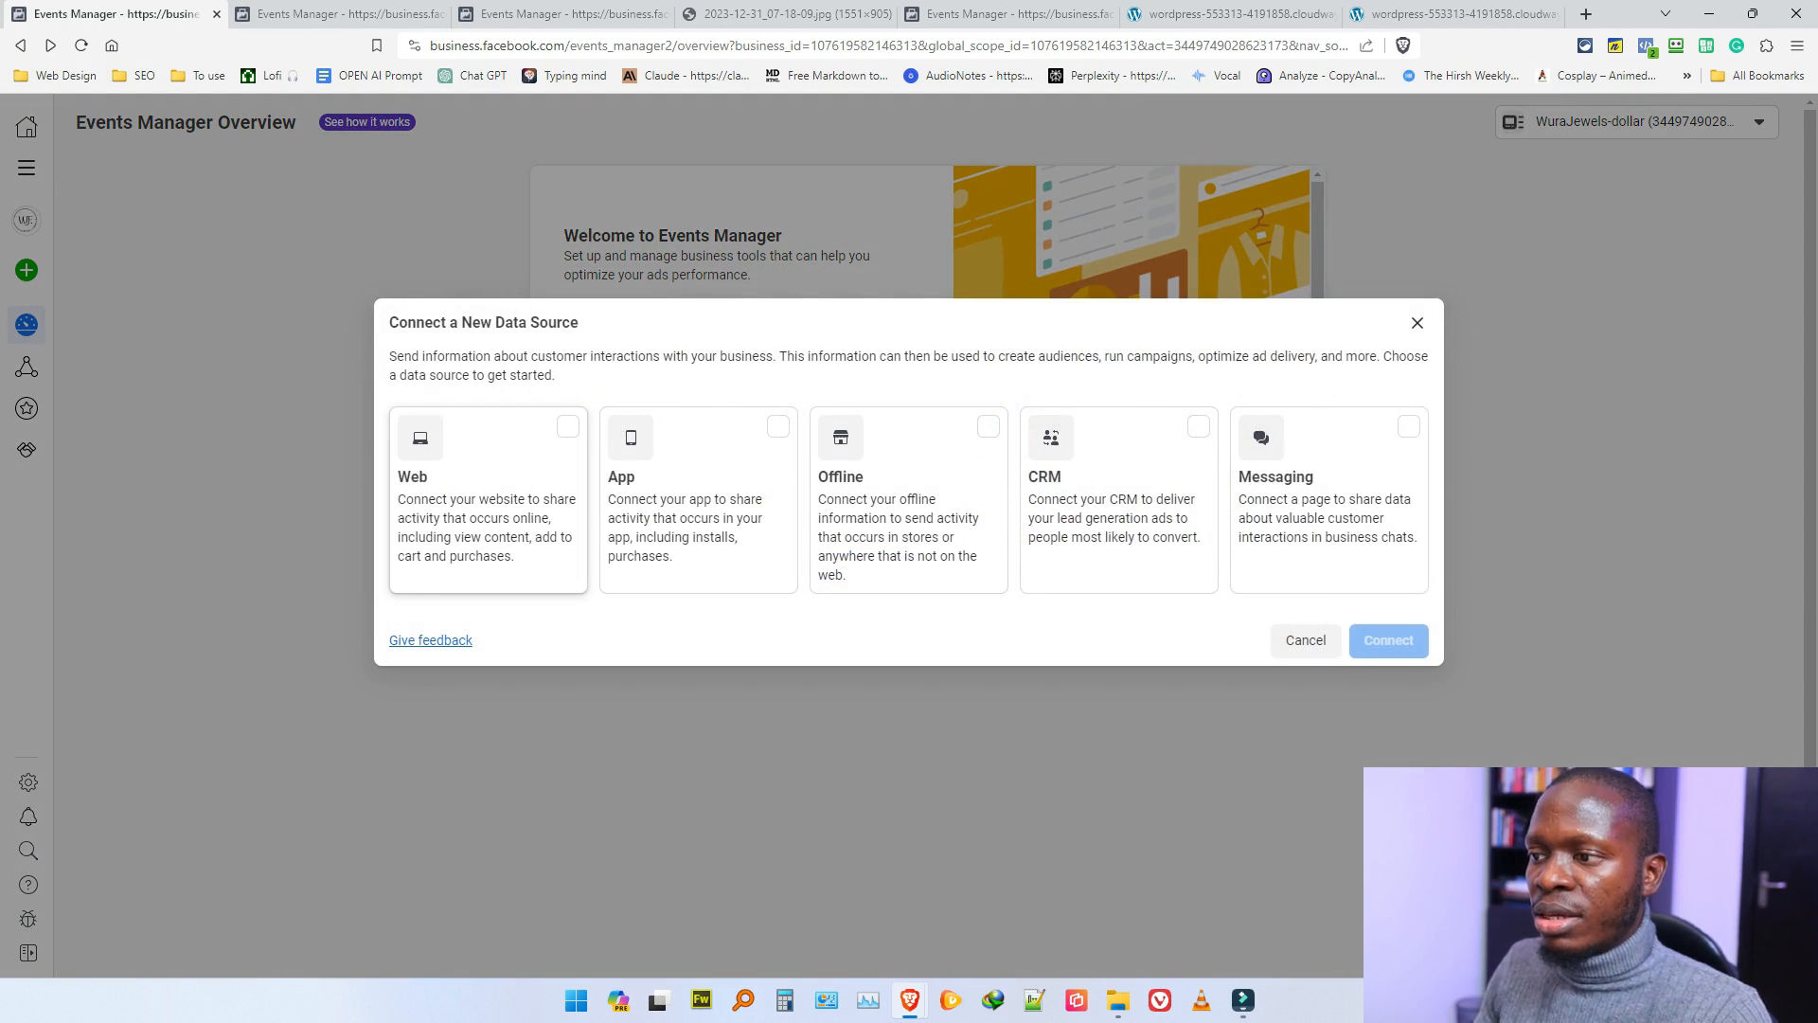
left_click(489, 500)
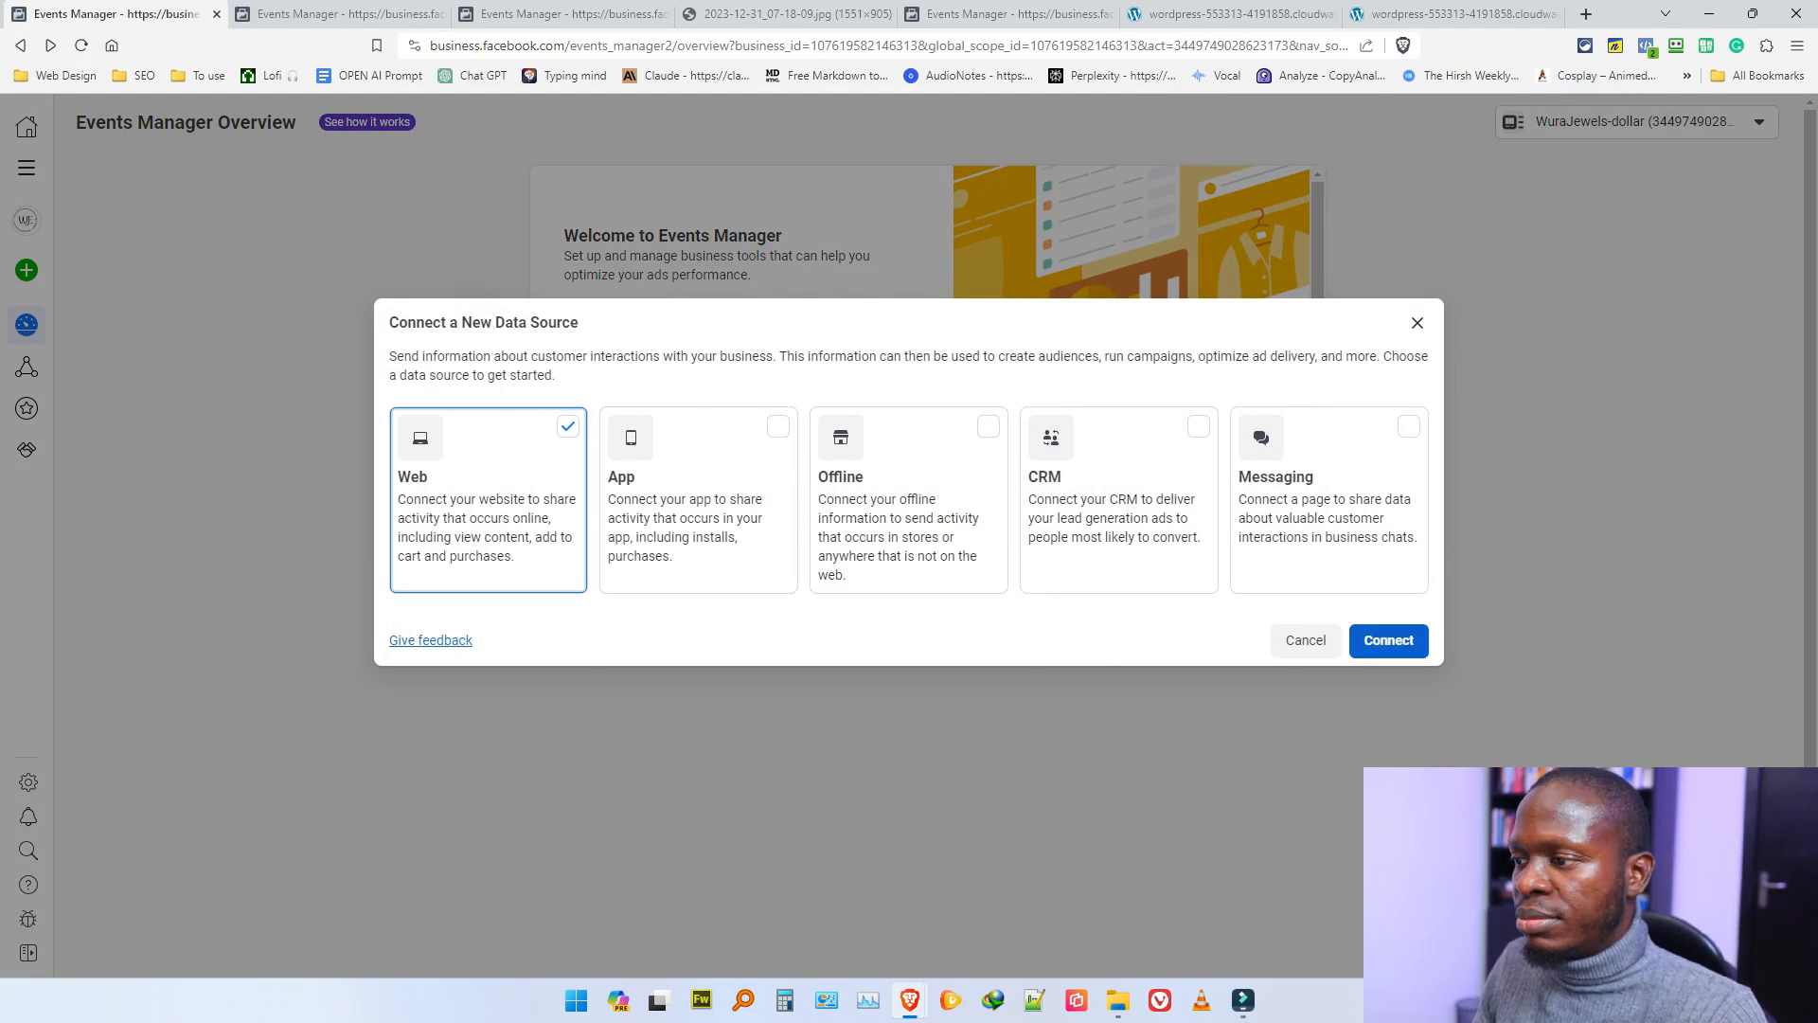
left_click(1388, 641)
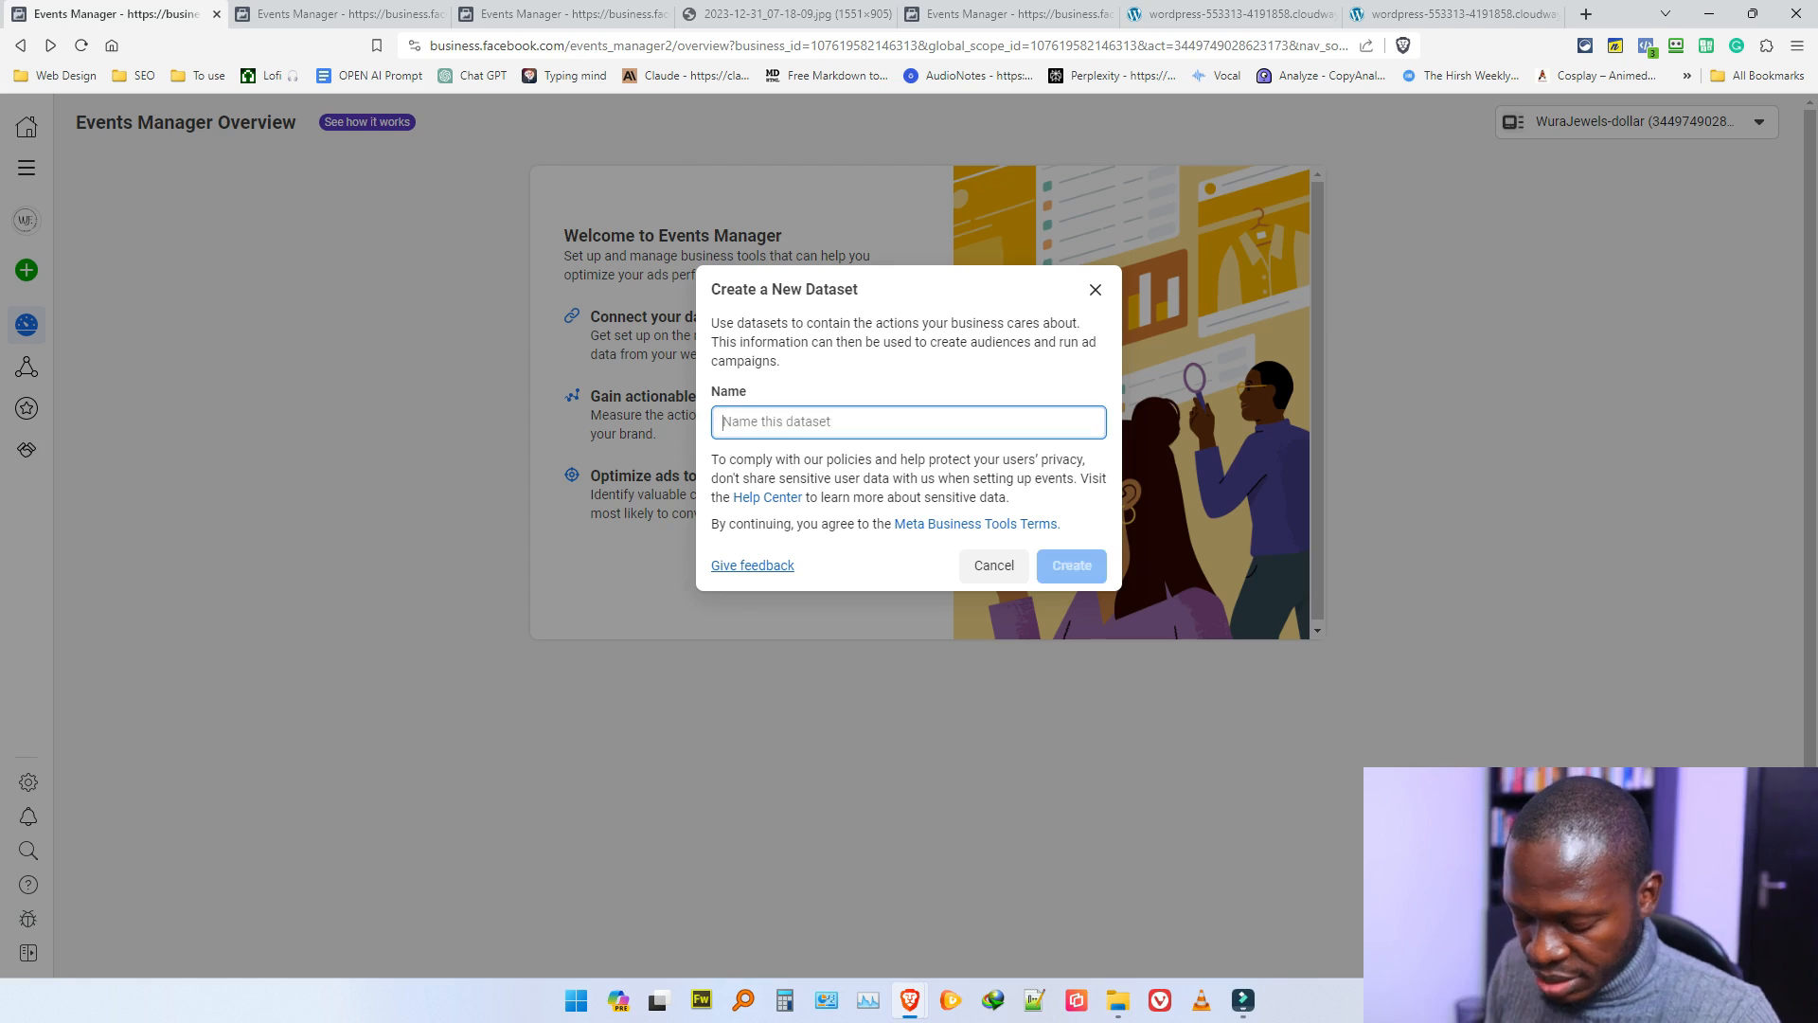
Step: Create the dataset with the name New Test Pixel and dismiss the request for a website URL
type("New Test")
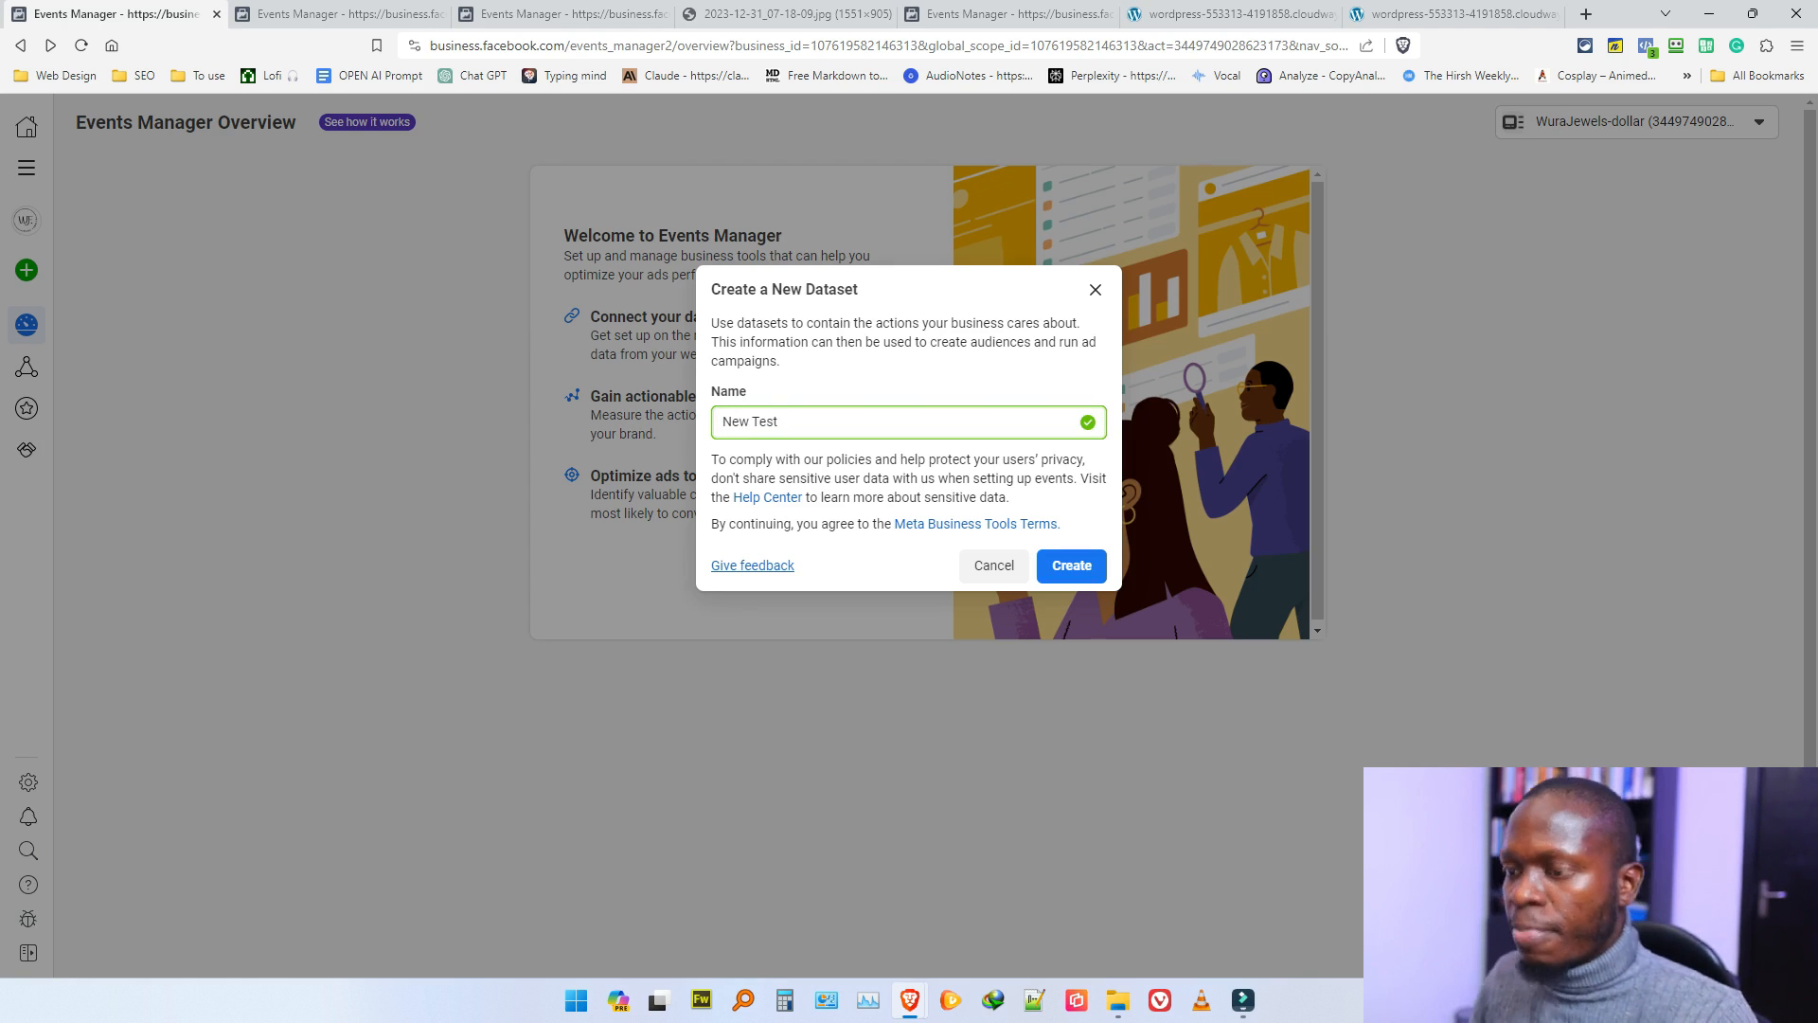
type(" P(ixel")
key("BackSpace")
key("BackSpace")
key("BackSpace")
key("BackSpace")
key("BackSpace")
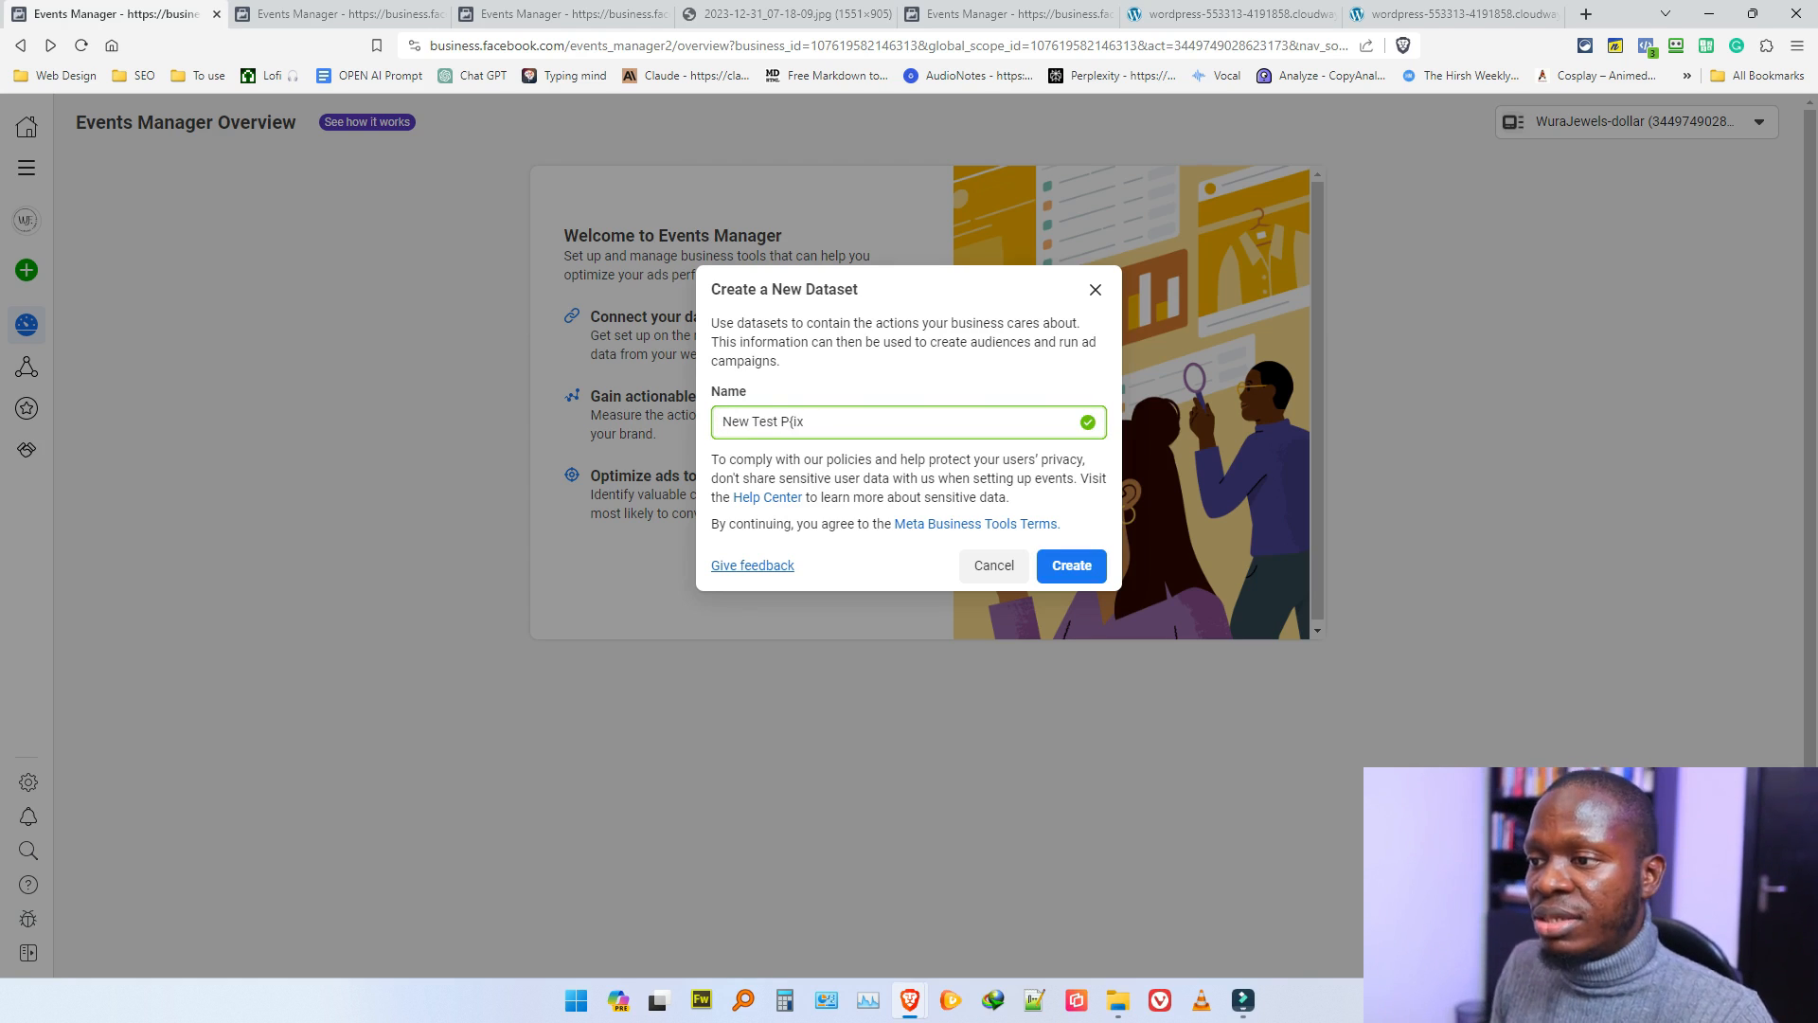
type("ixel")
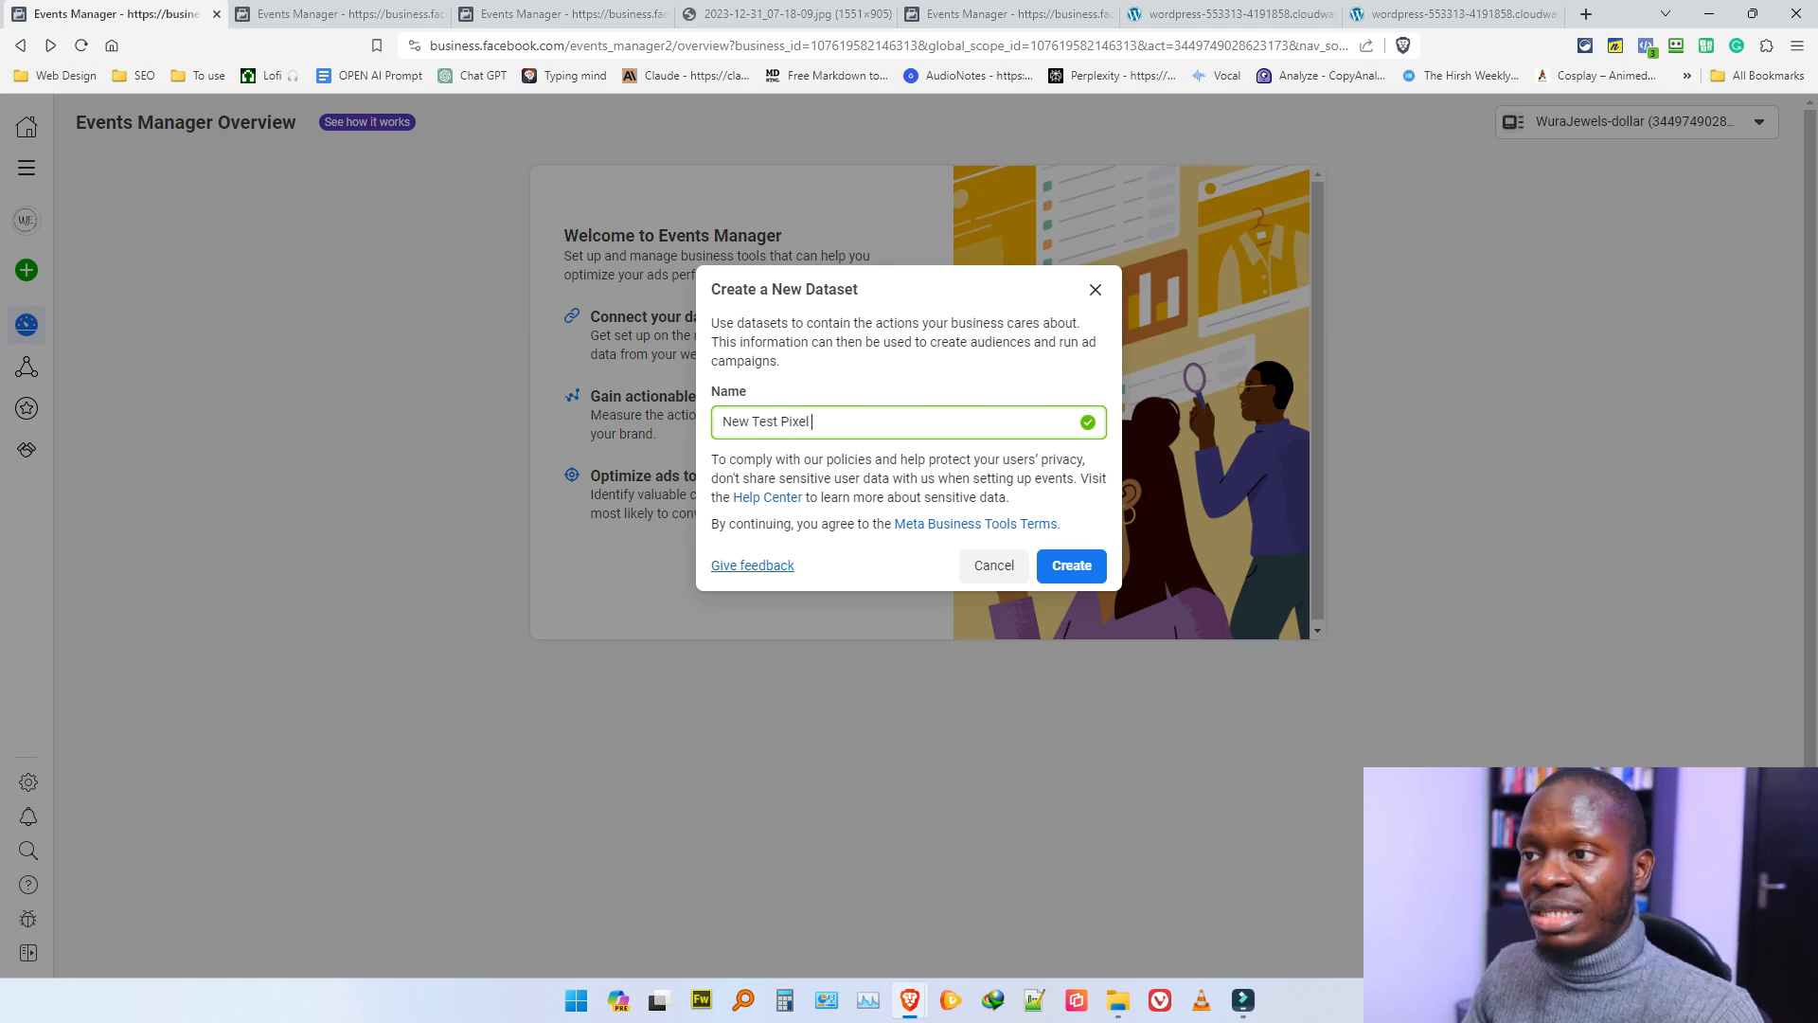
left_click(1004, 13)
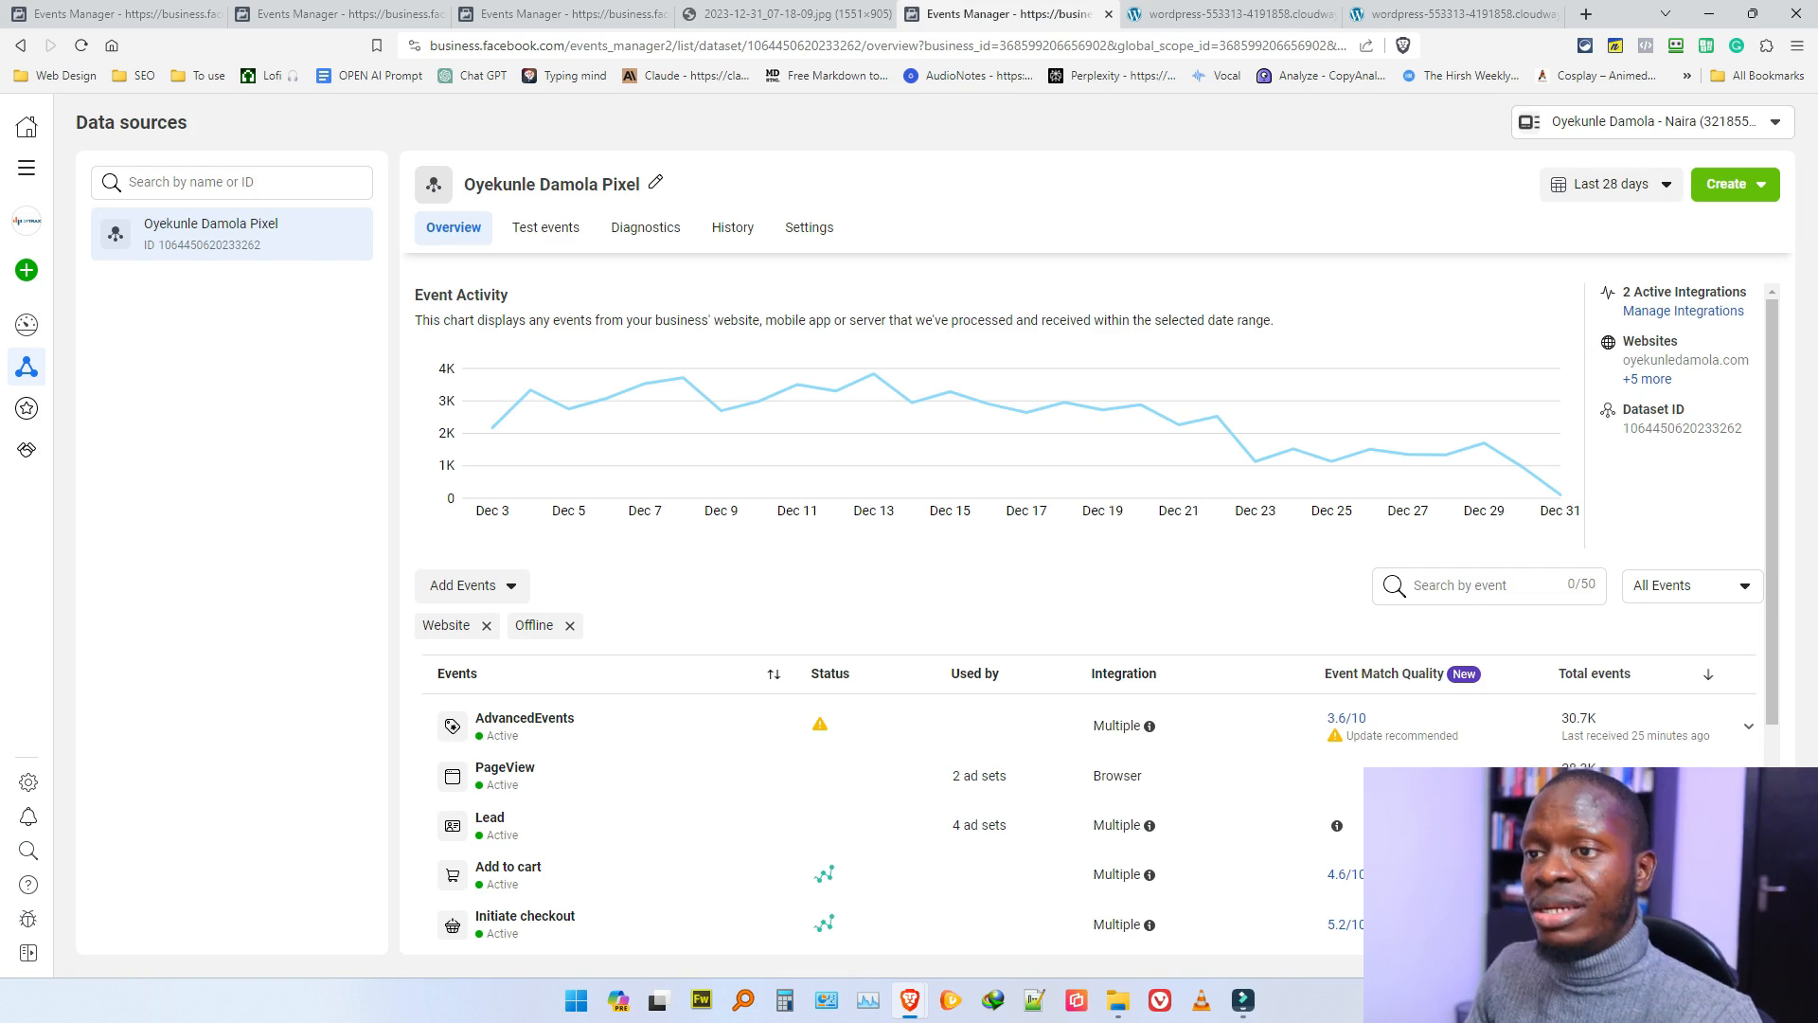
left_click(119, 13)
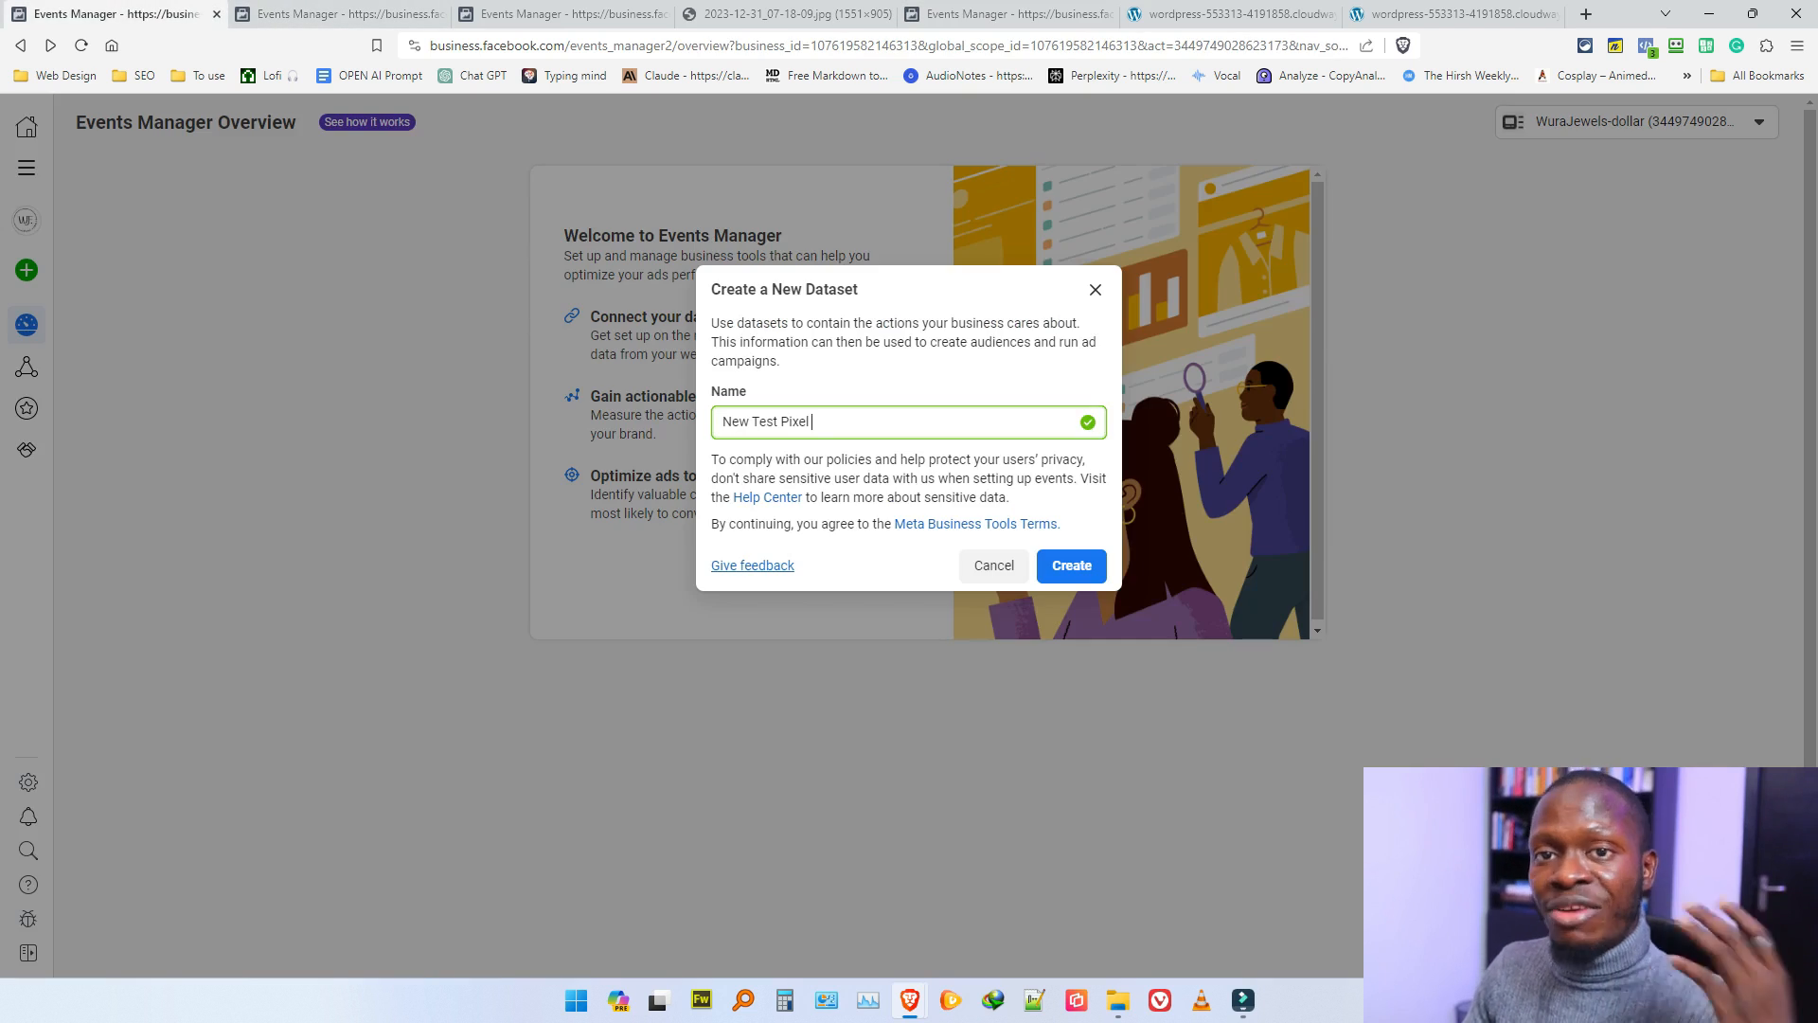
left_click(1071, 566)
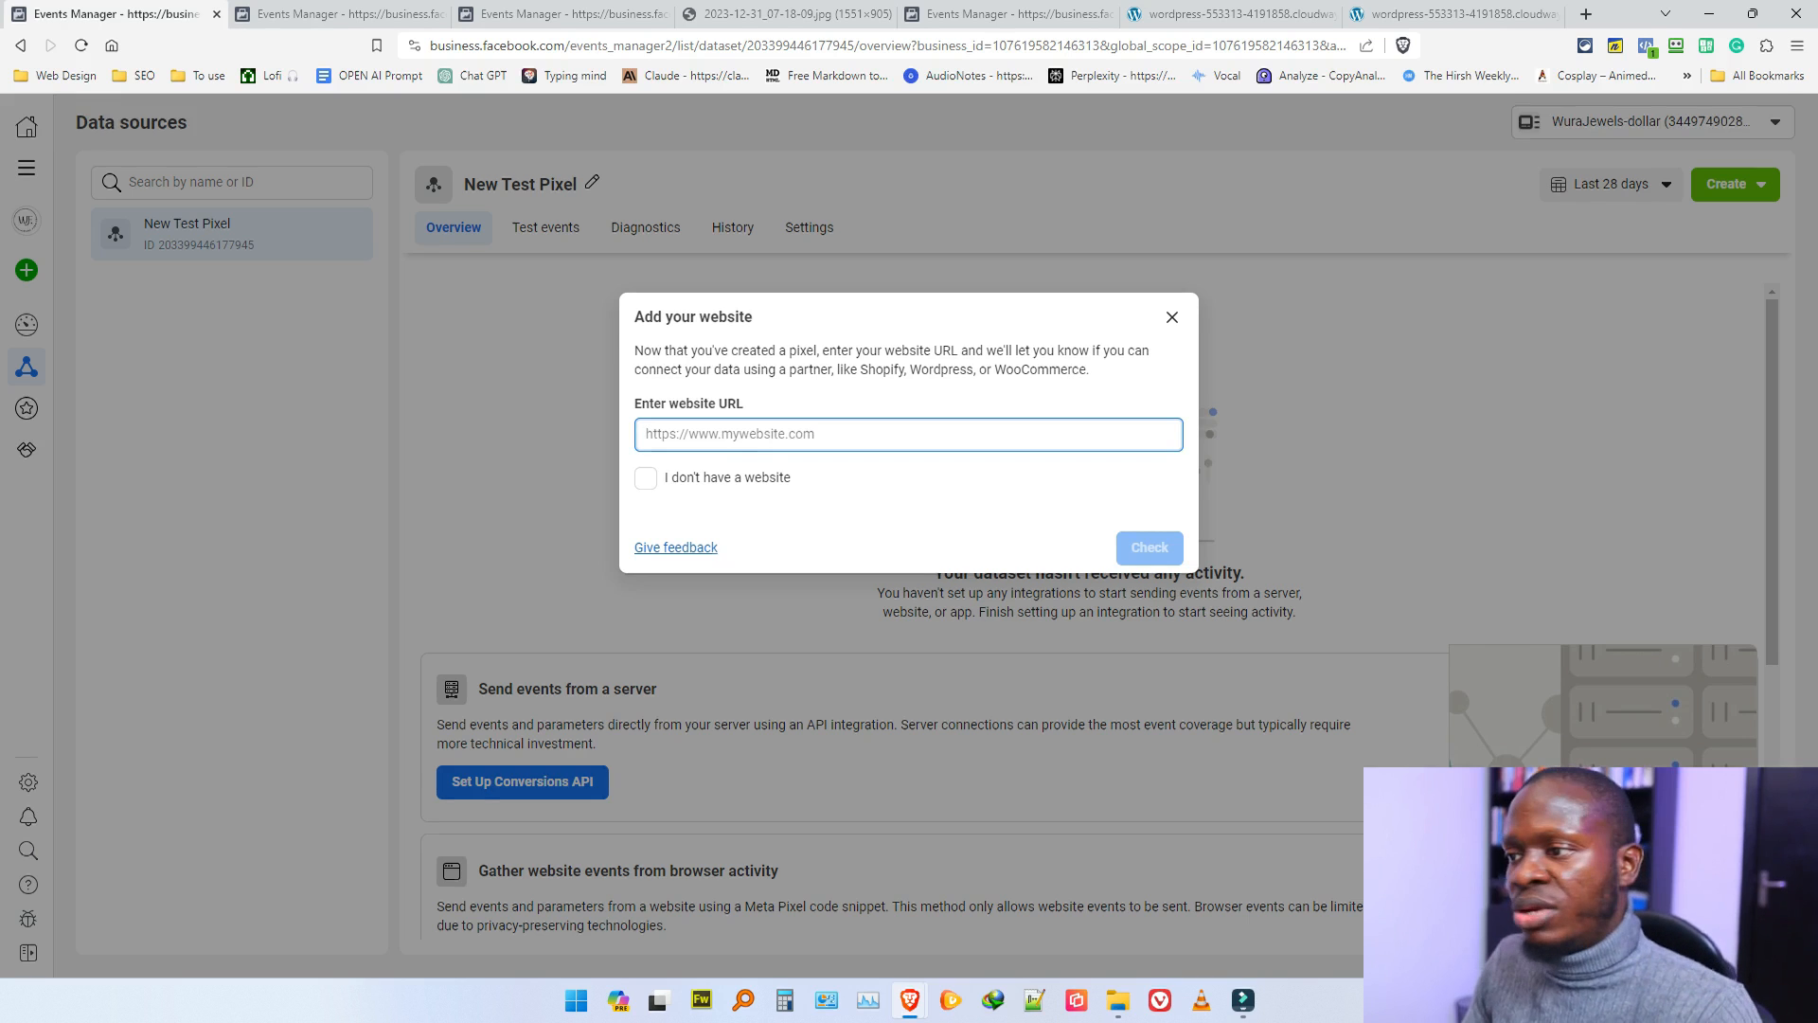
left_click(1171, 317)
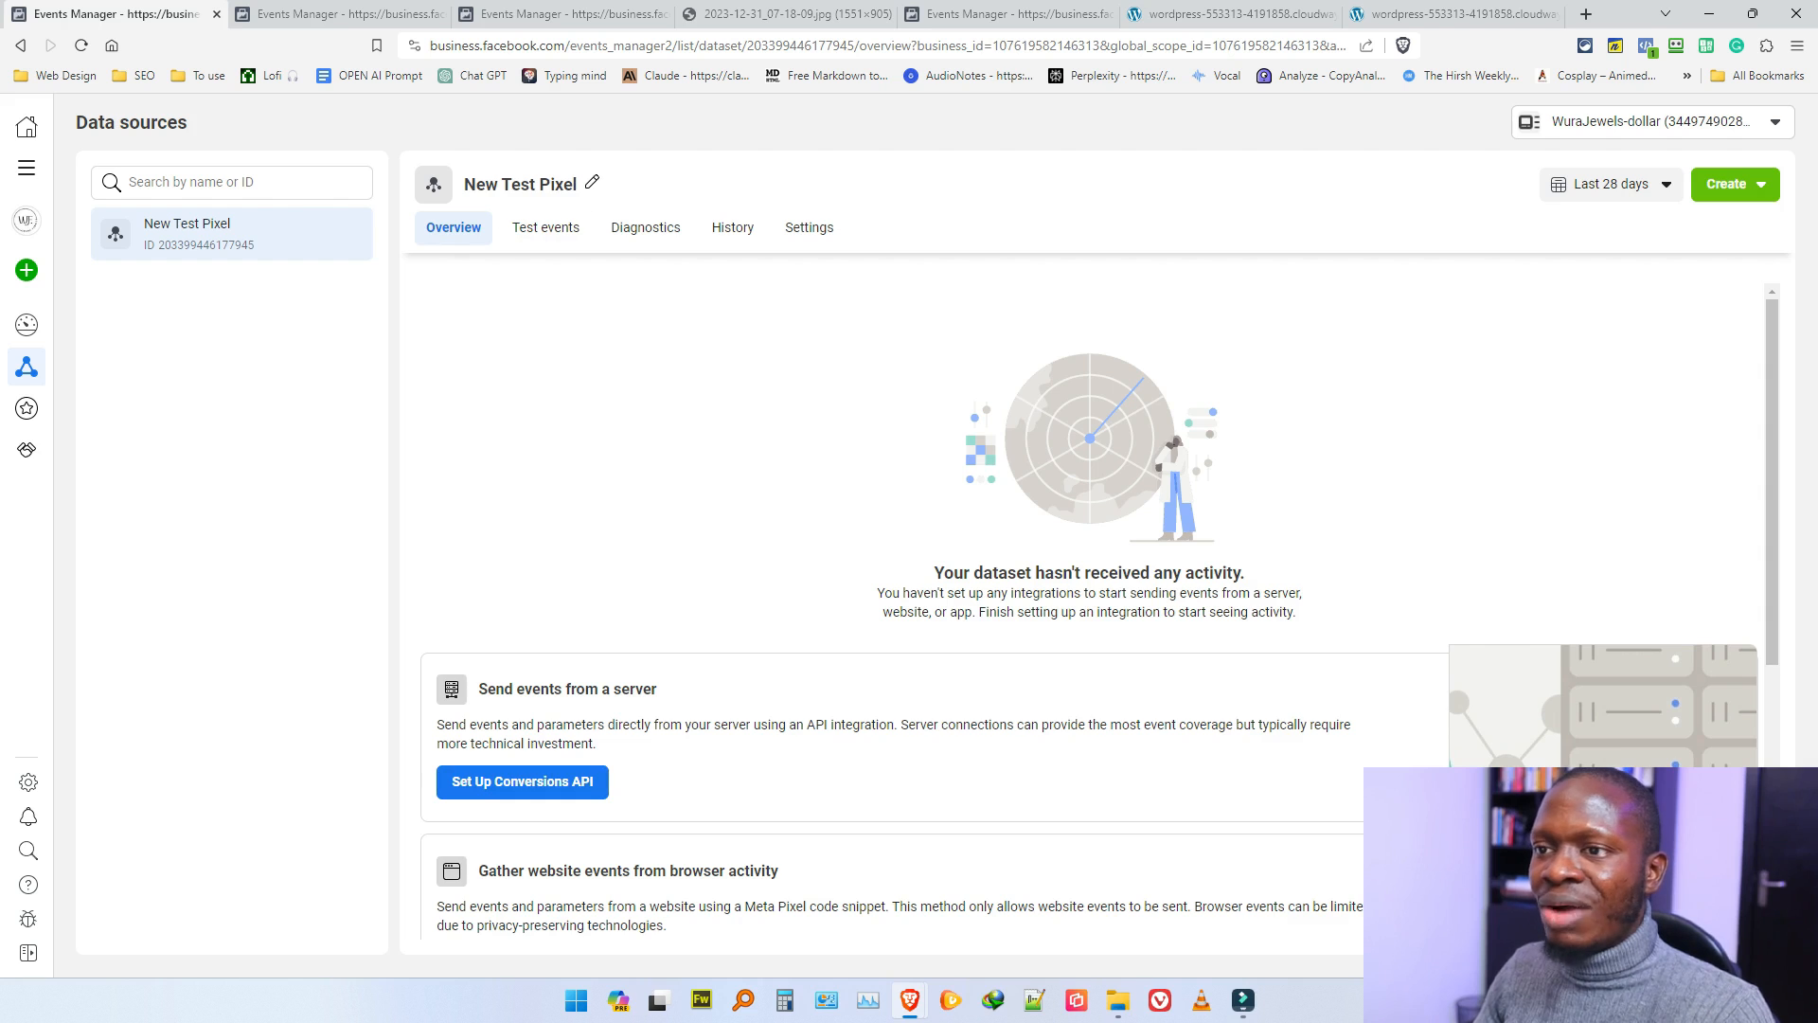
Step: Close the duplicate Events Manager overview page and return to the New Test Pixel dataset
left_click(341, 15)
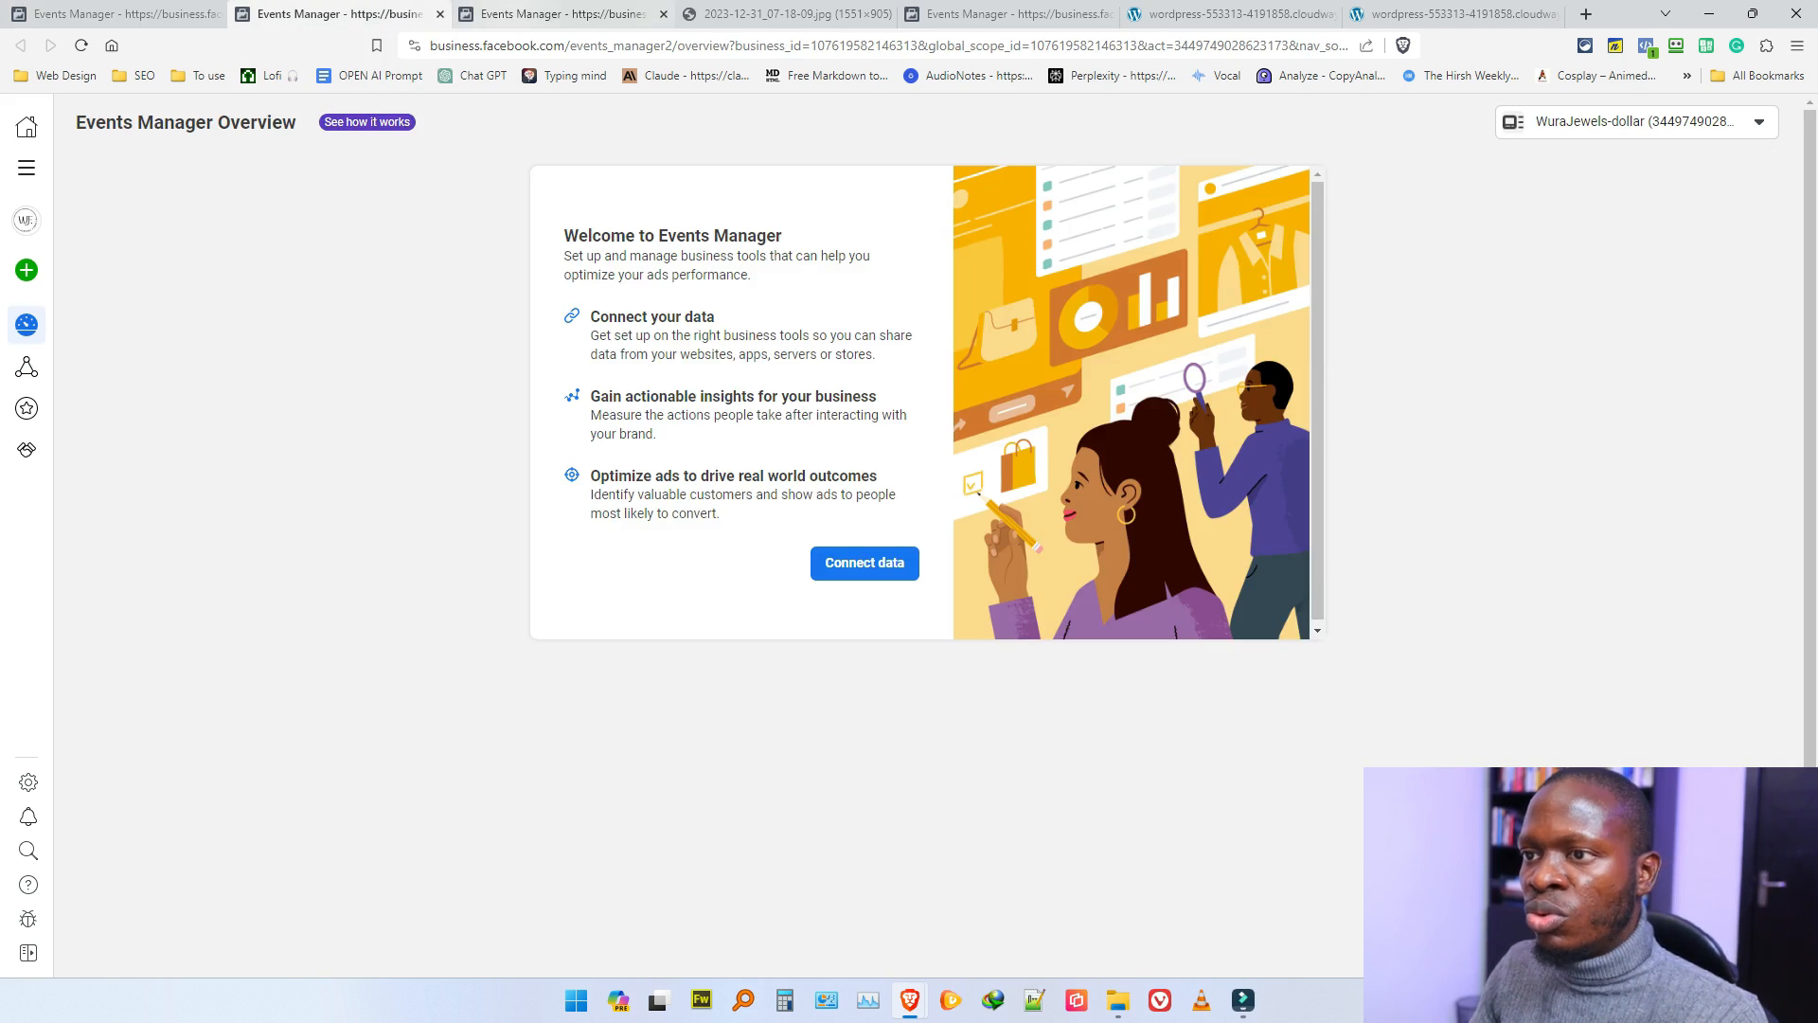
left_click(530, 14)
left_click(441, 14)
left_click(123, 14)
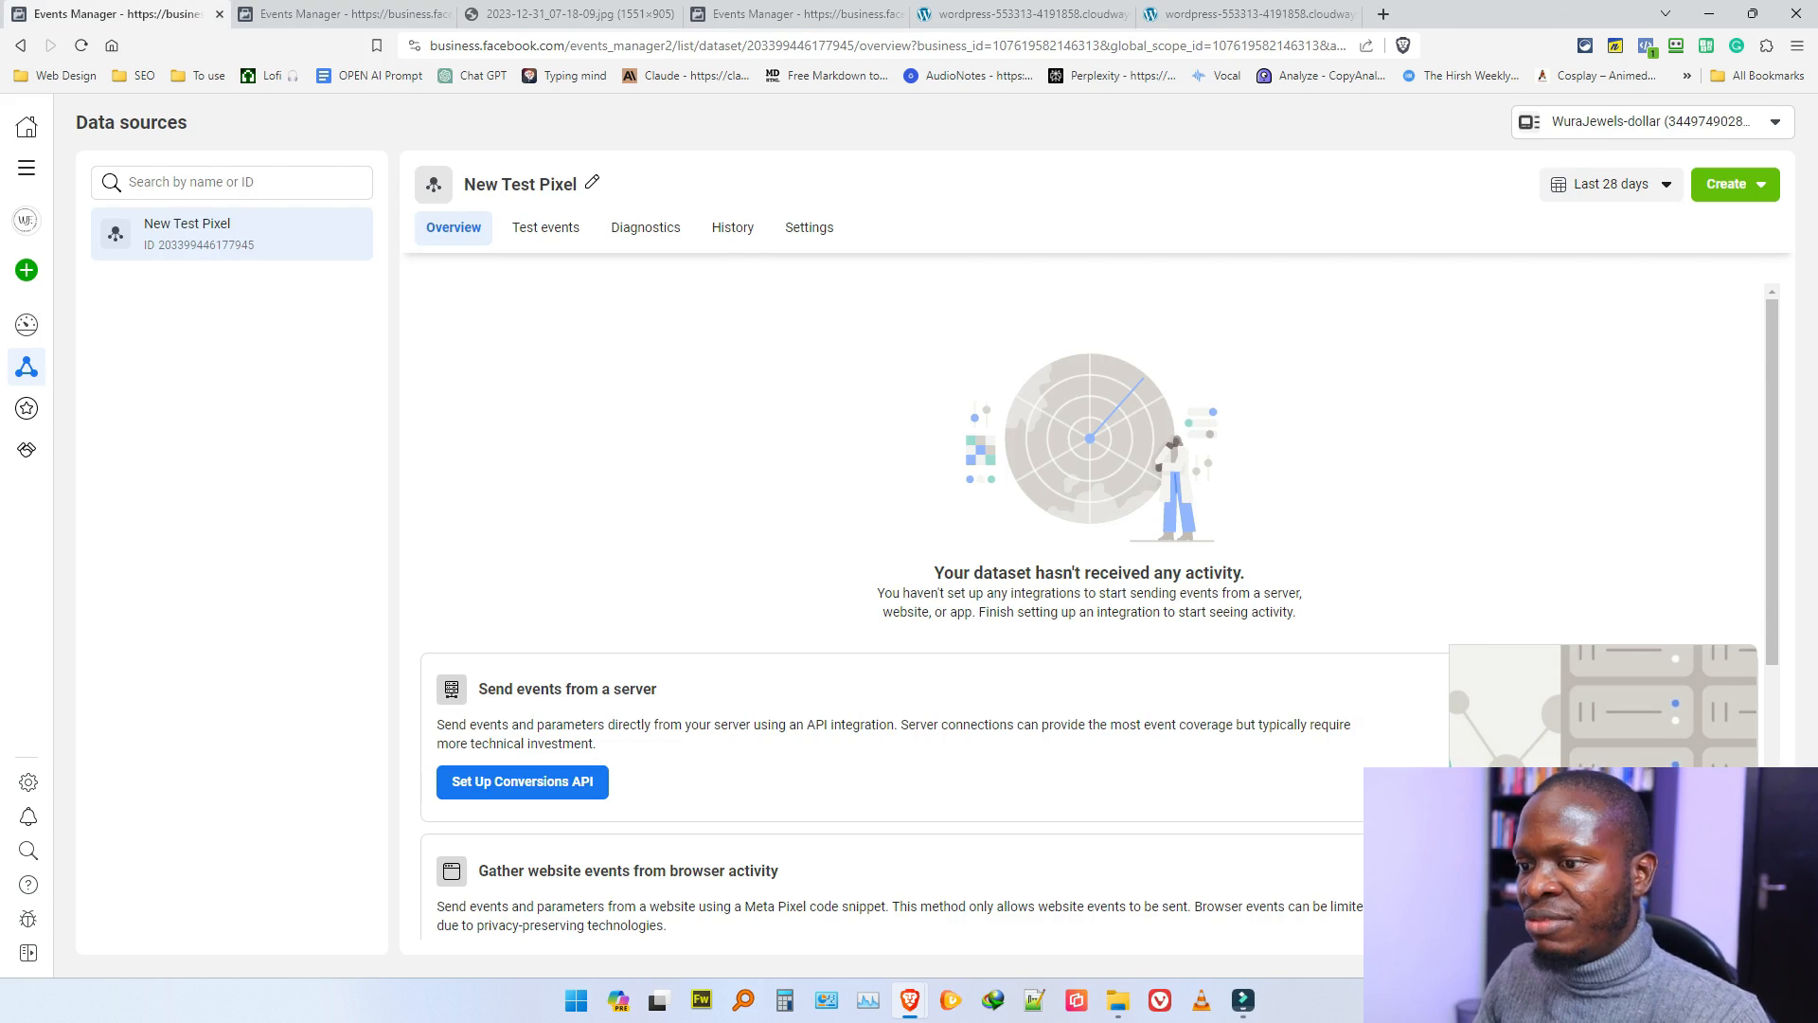
Step: Open the Meta Pixel setup for gathering website events from browser activity in the New Test Pixel dataset
scroll(1089, 568, "down", 2)
scroll(1089, 568, "down", 1)
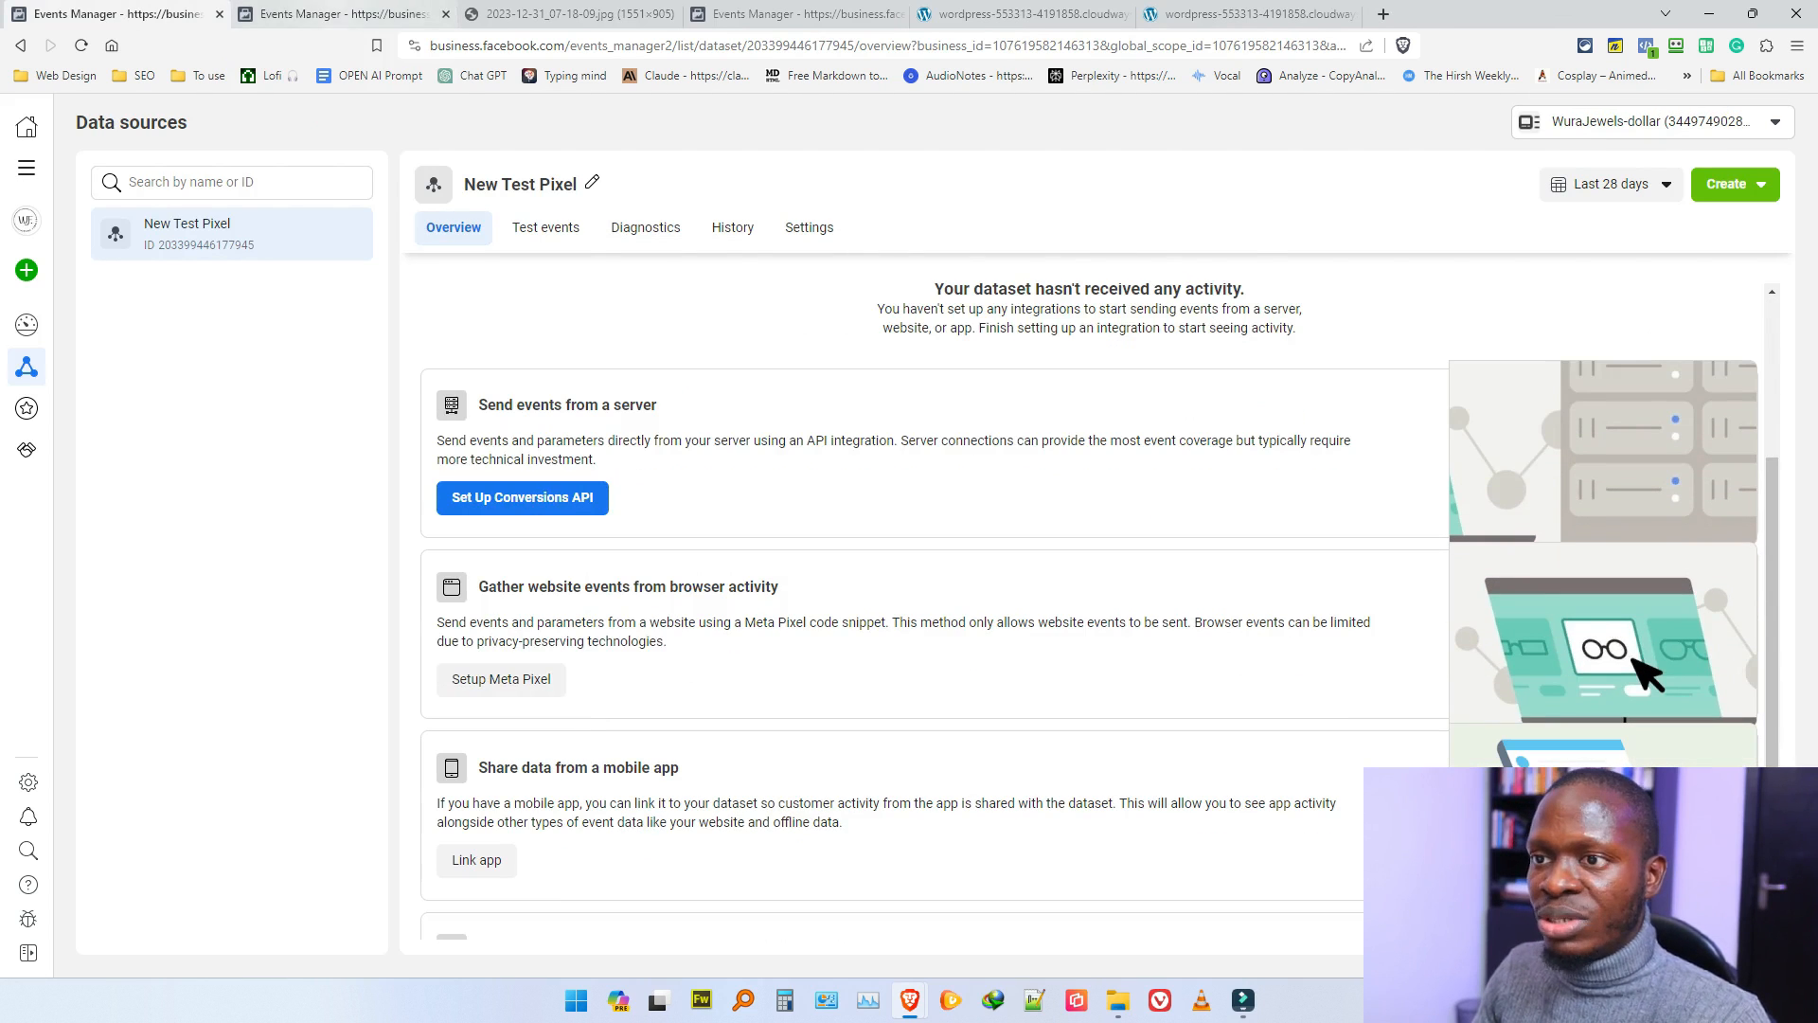
left_click(336, 14)
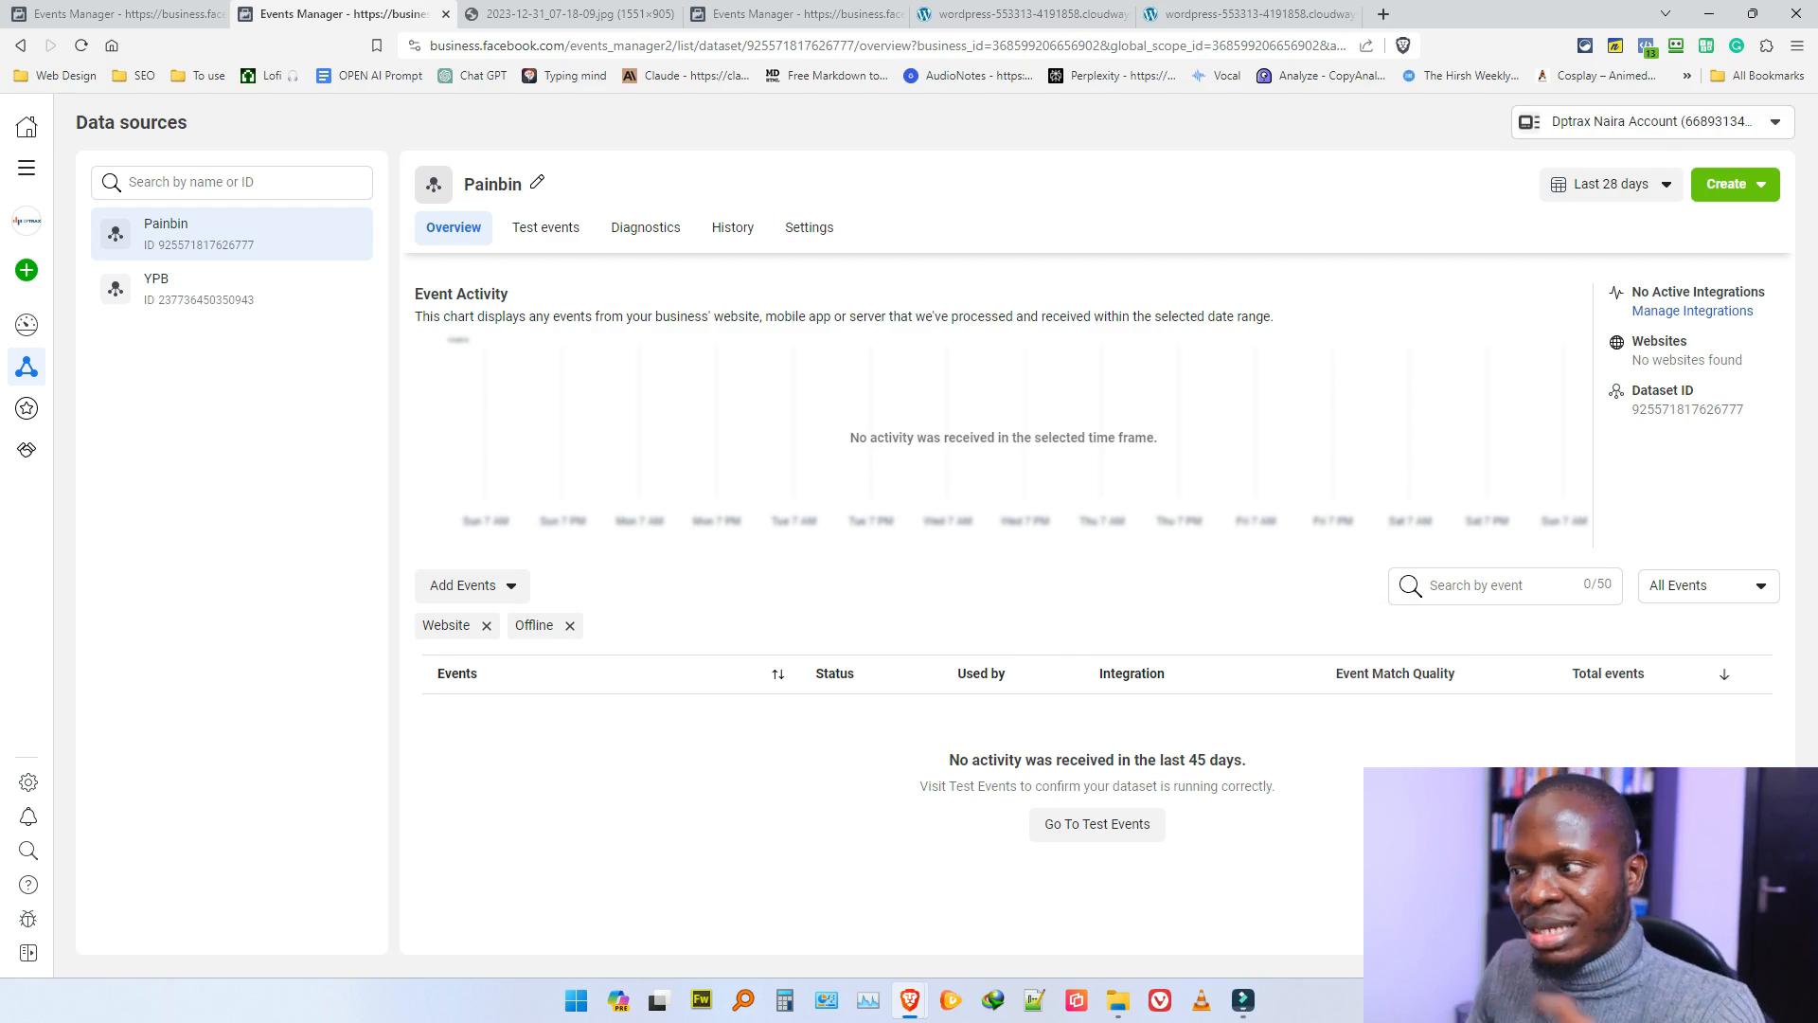
left_click(128, 15)
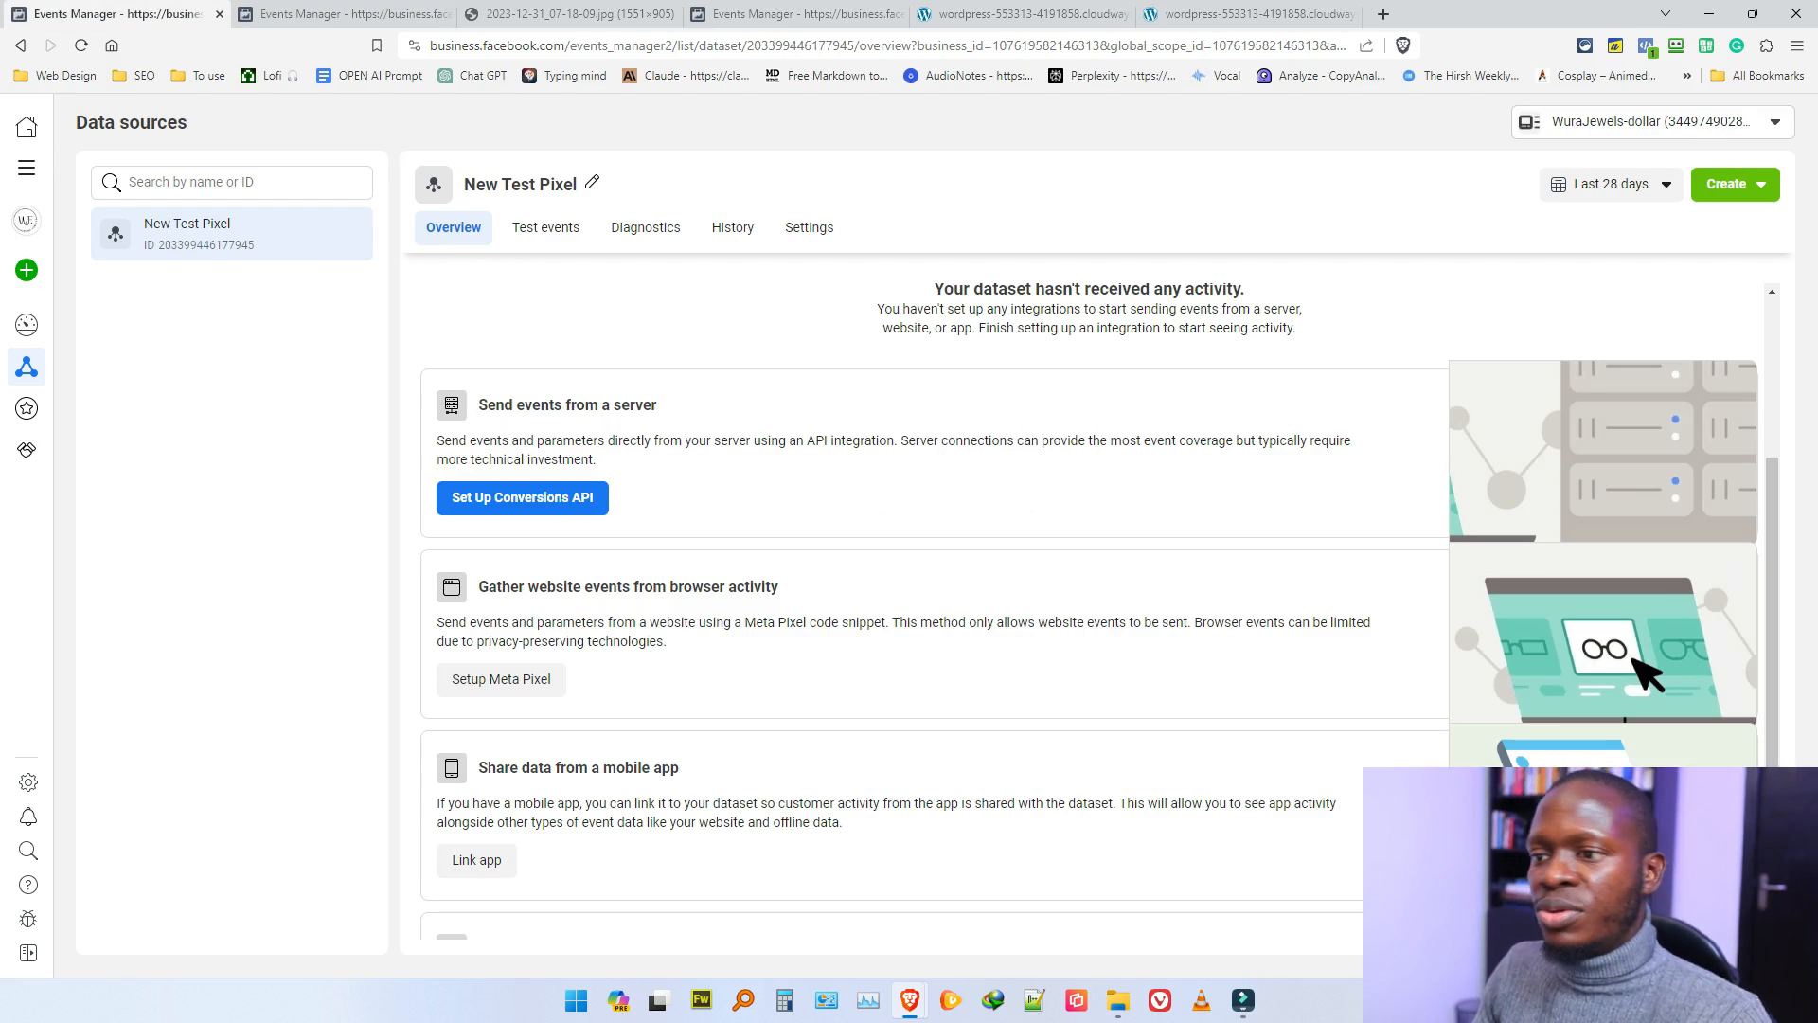
scroll(1090, 615, "down", 1)
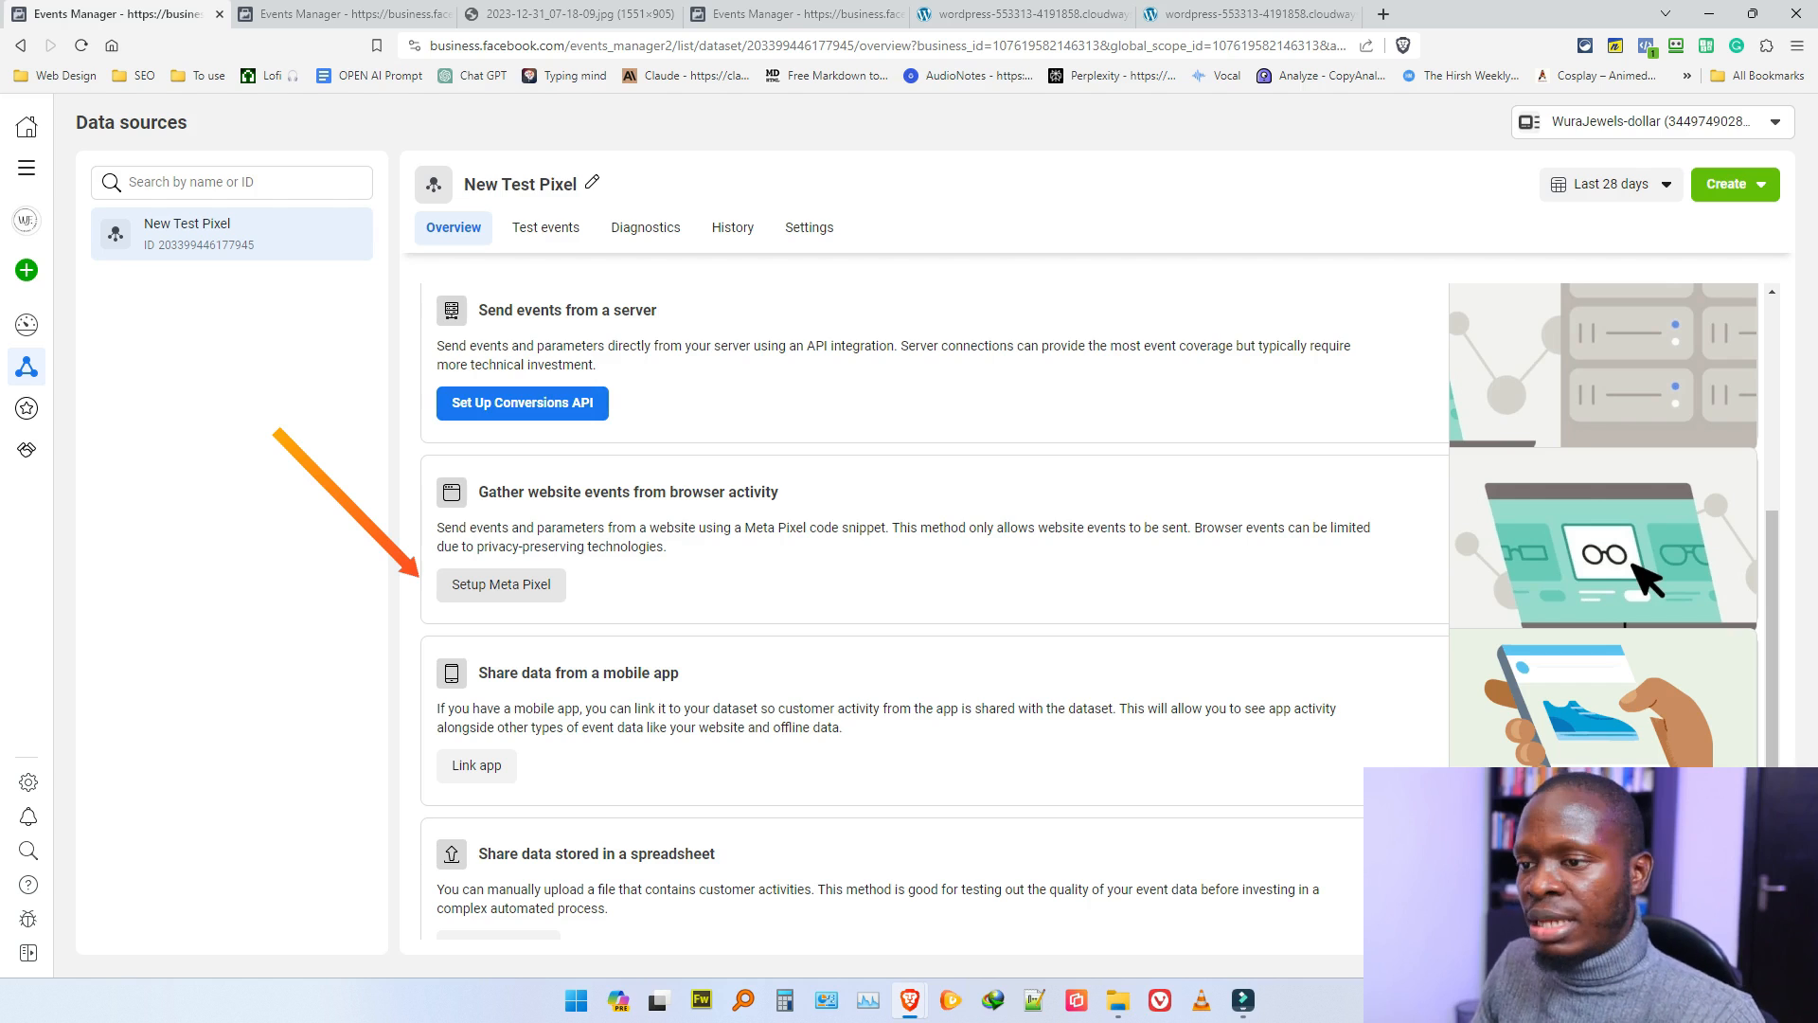
left_click(501, 584)
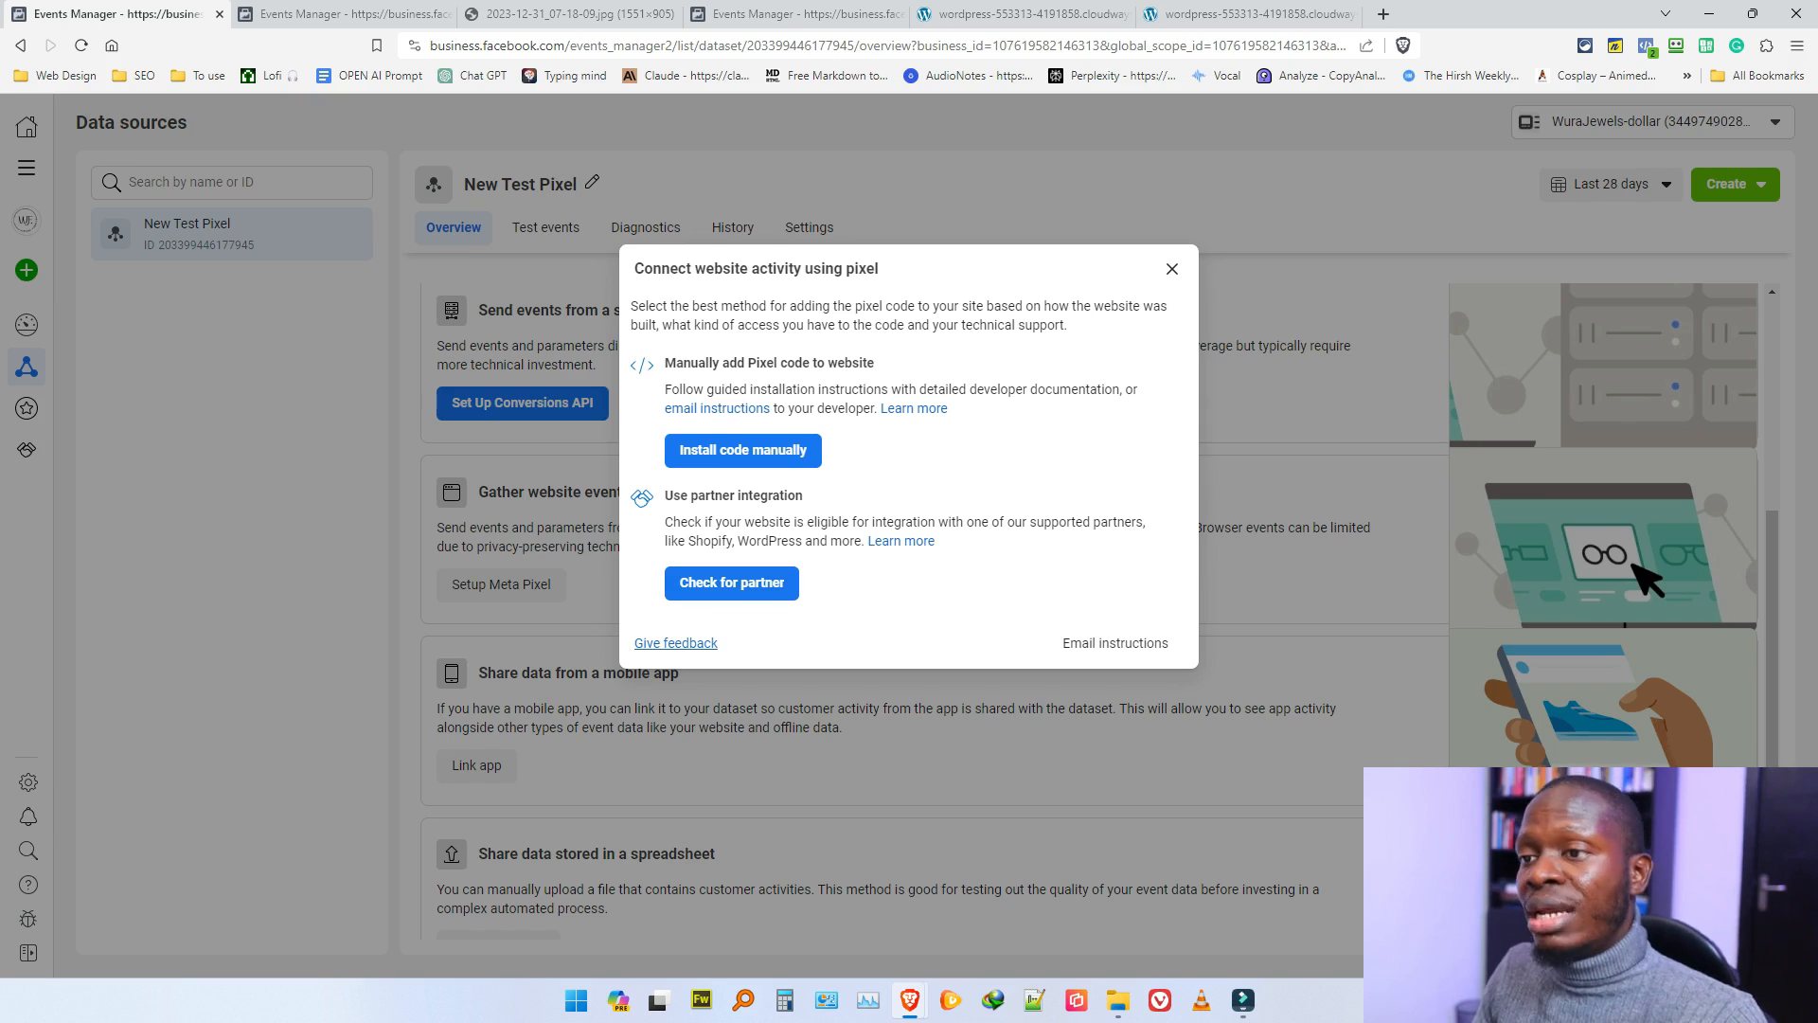
key("ctrl+Tab")
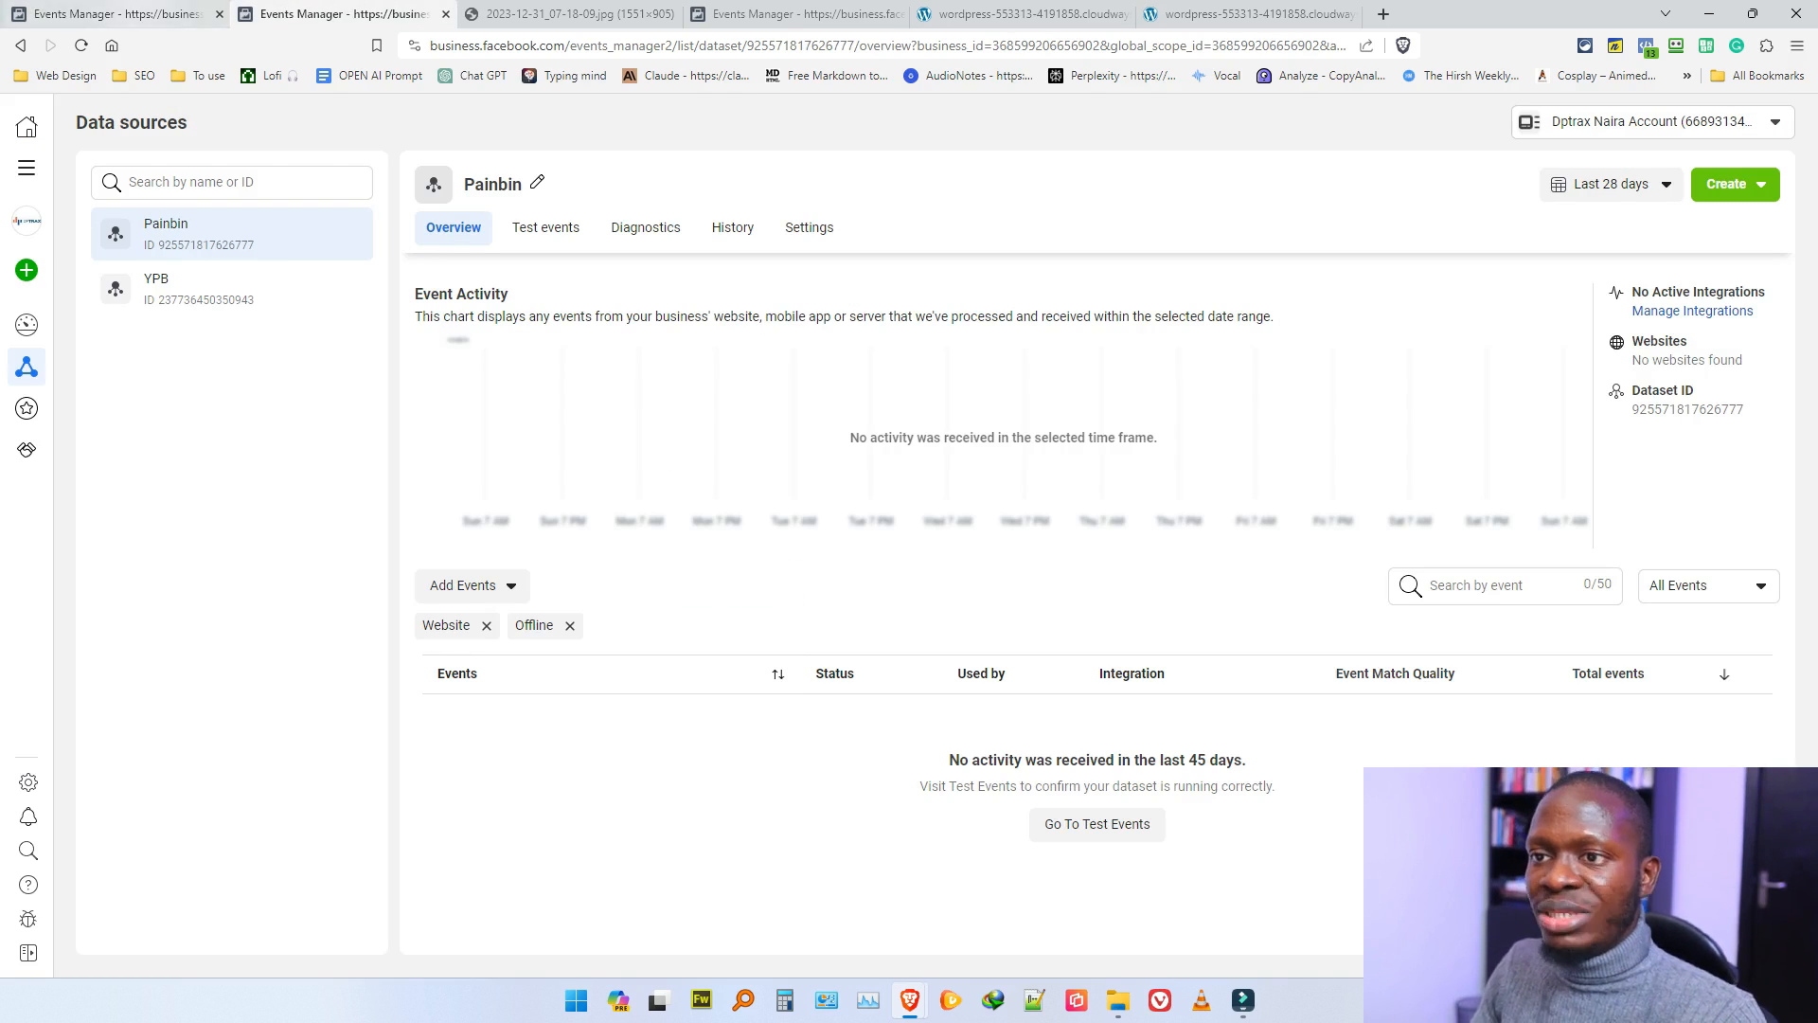
key("ctrl+shift+Tab")
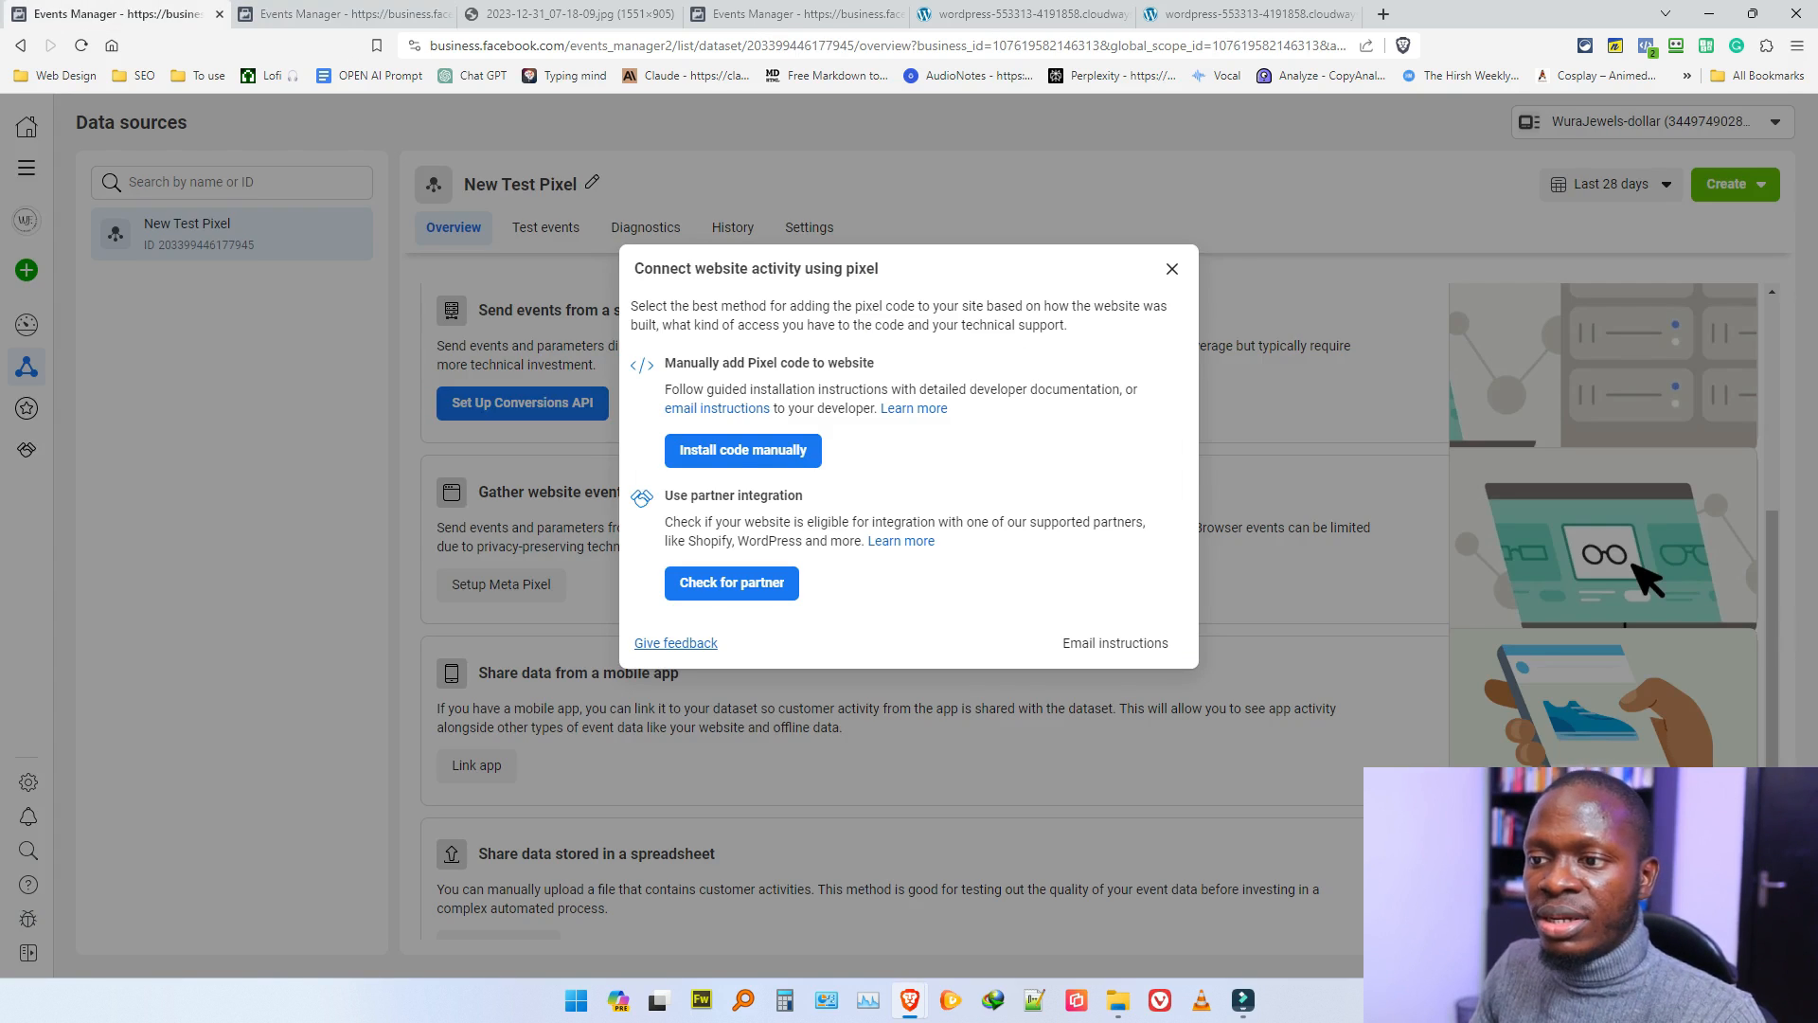
key("ctrl+Tab")
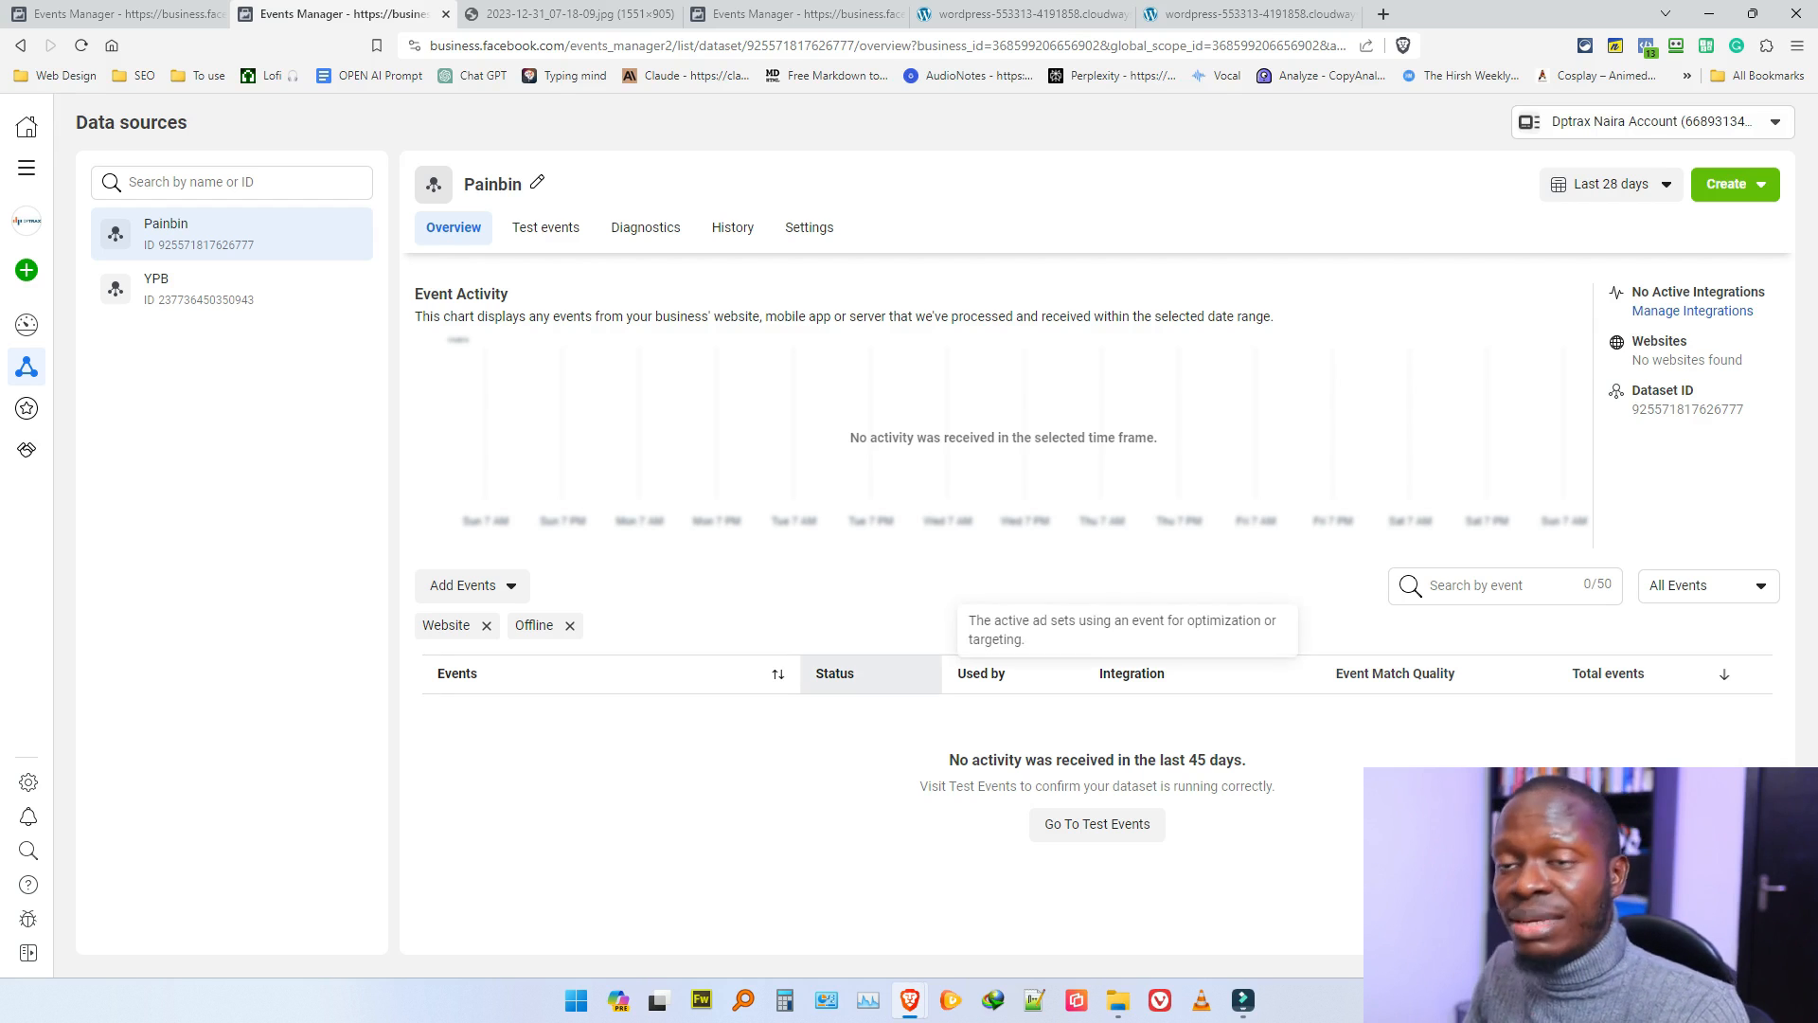
key("ctrl+shift+Tab")
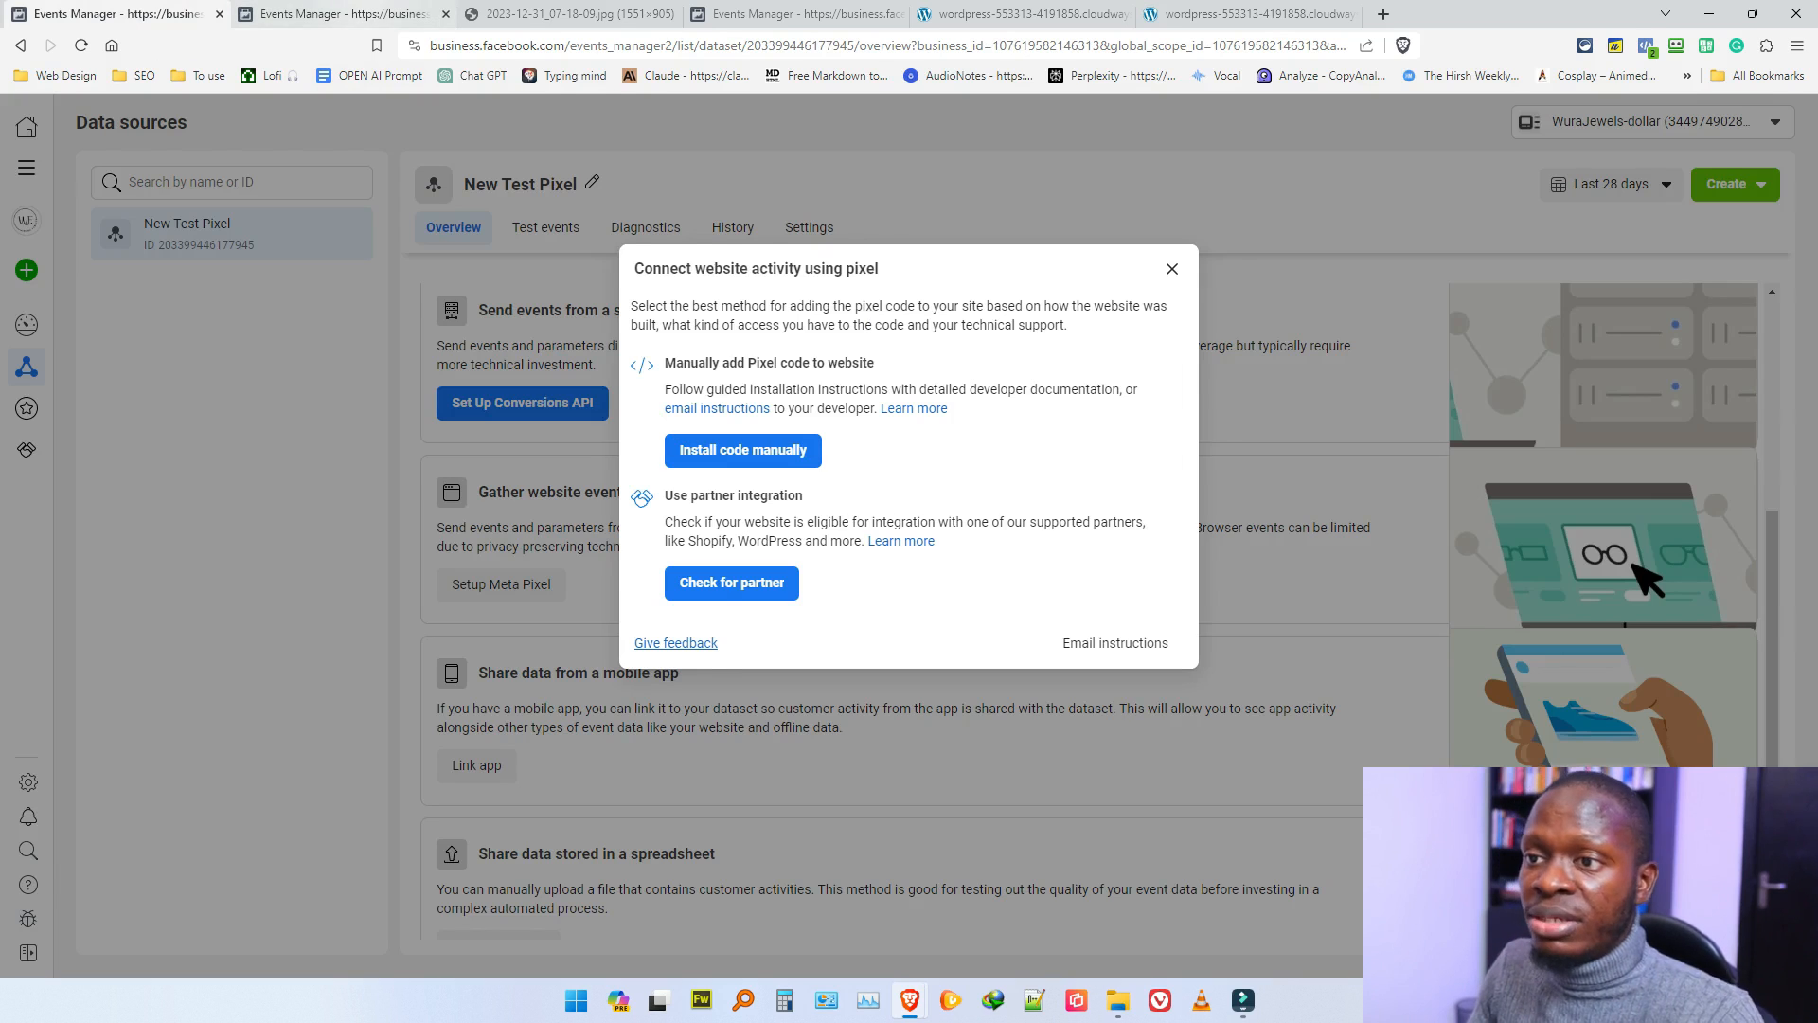
Step: Start a new Meta Pixel integration for the Painbin dataset by managing its integrations
key("ctrl+Tab")
left_click(1692, 311)
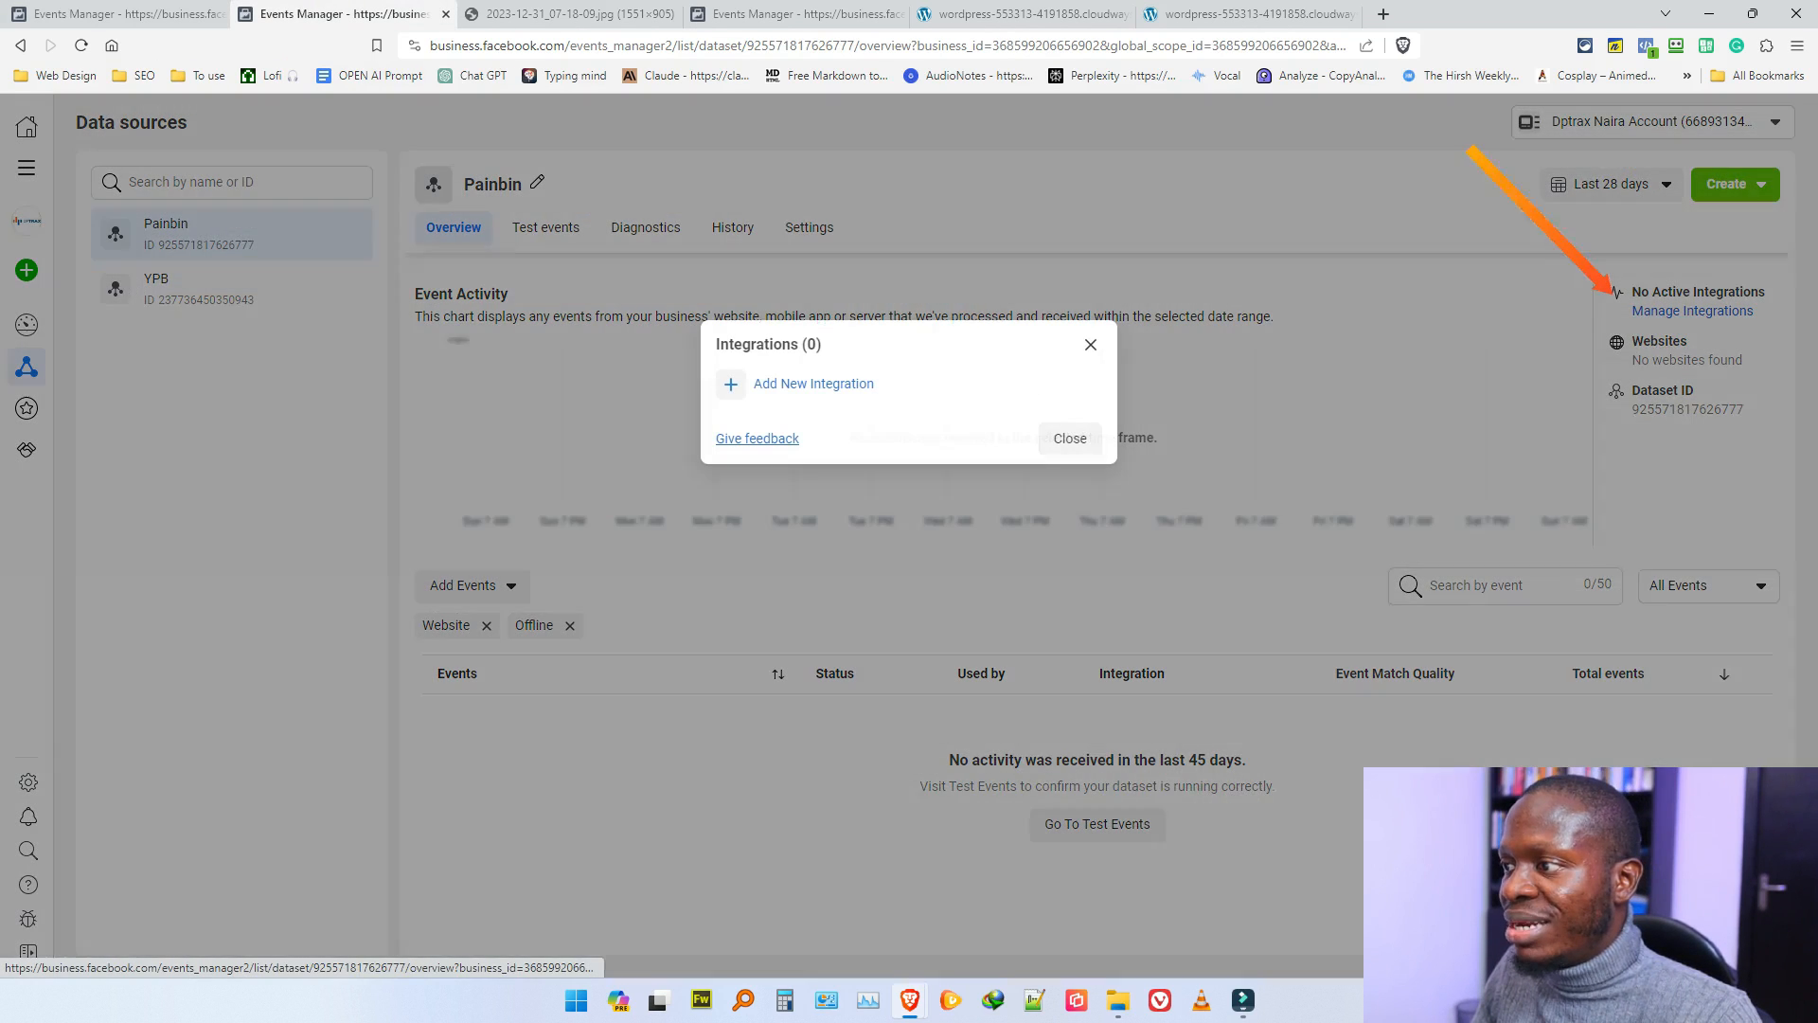
left_click(814, 384)
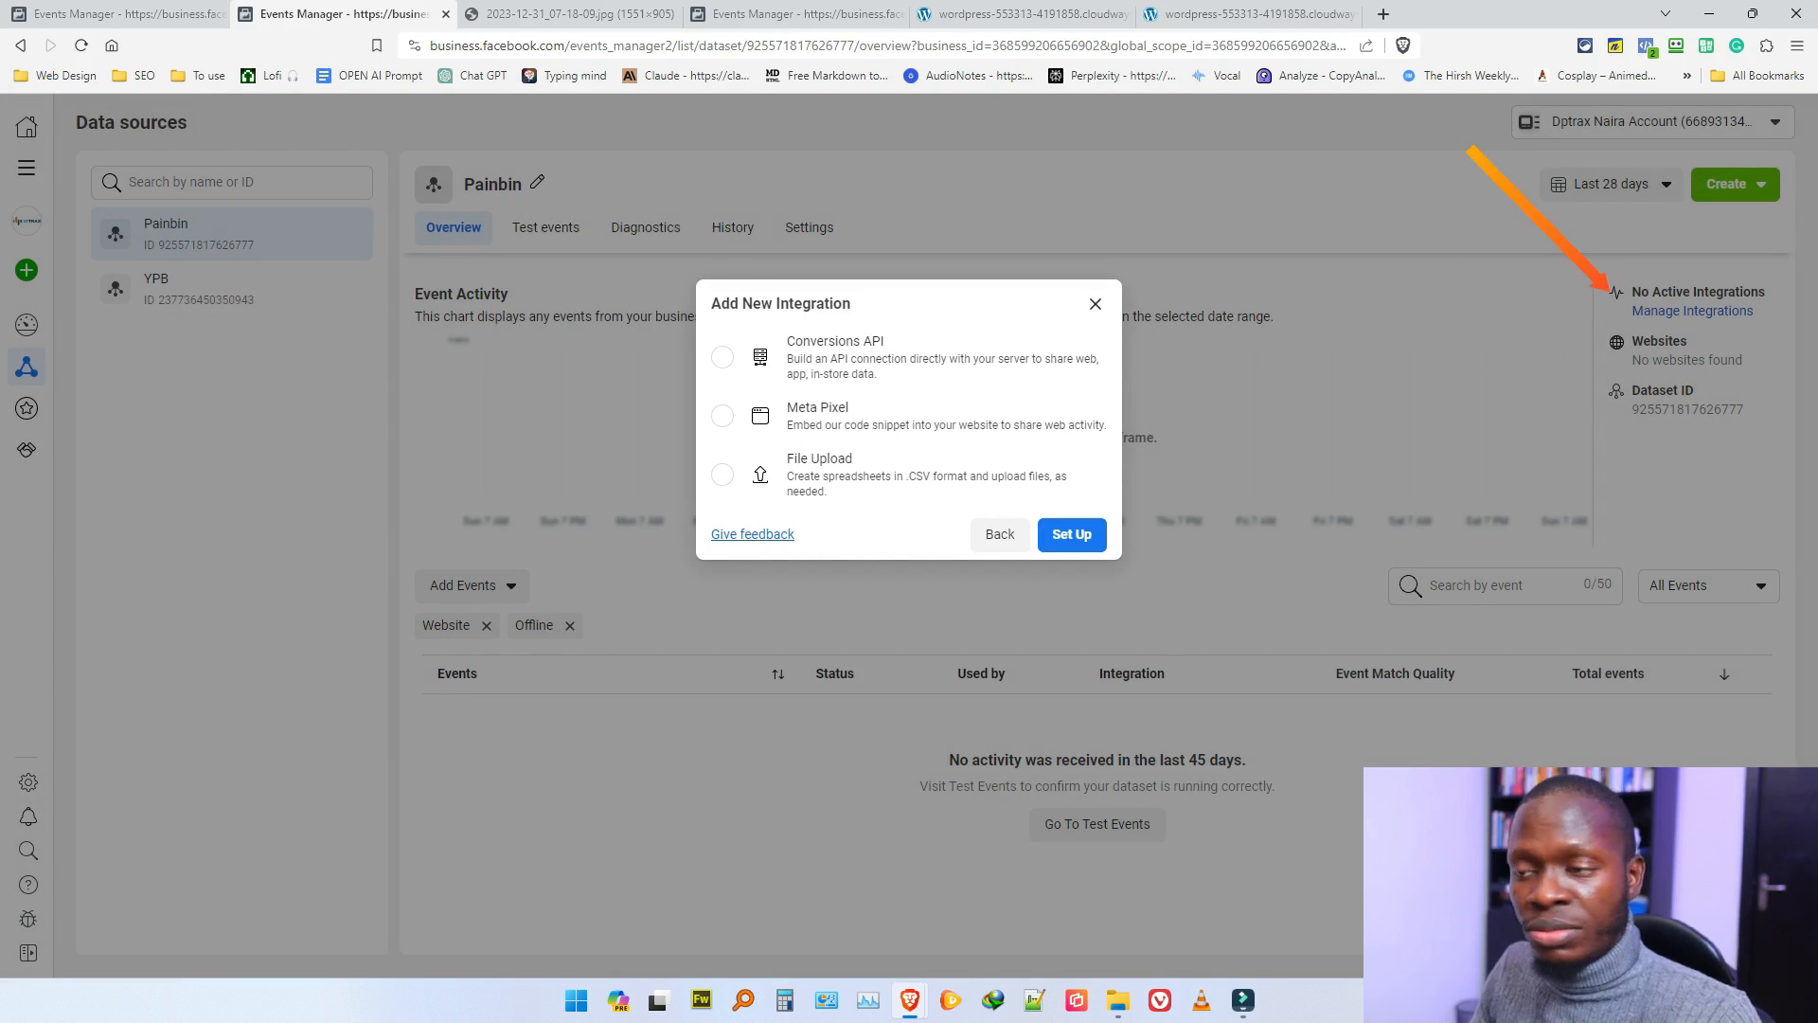
left_click(722, 415)
left_click(1072, 534)
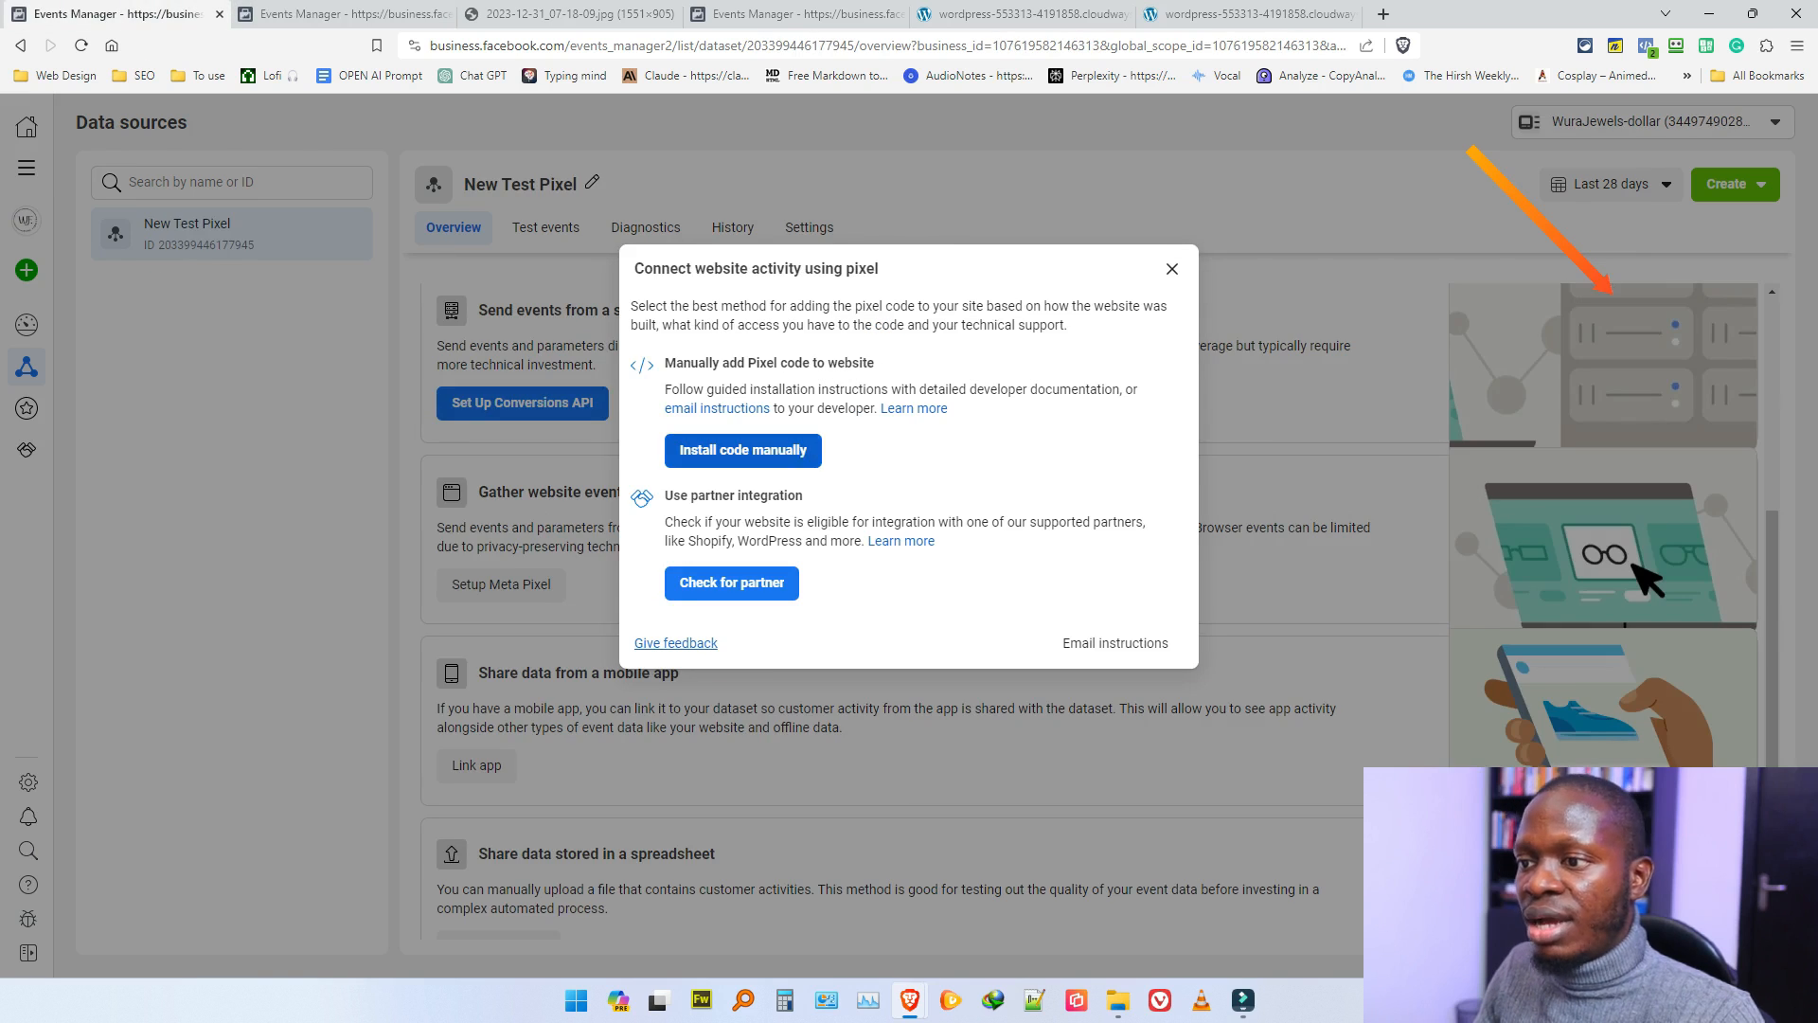
Step: Compare the pixel connection methods offered for the Painbin and New Test Pixel datasets, and dismiss the Painbin connection setup
left_click(340, 14)
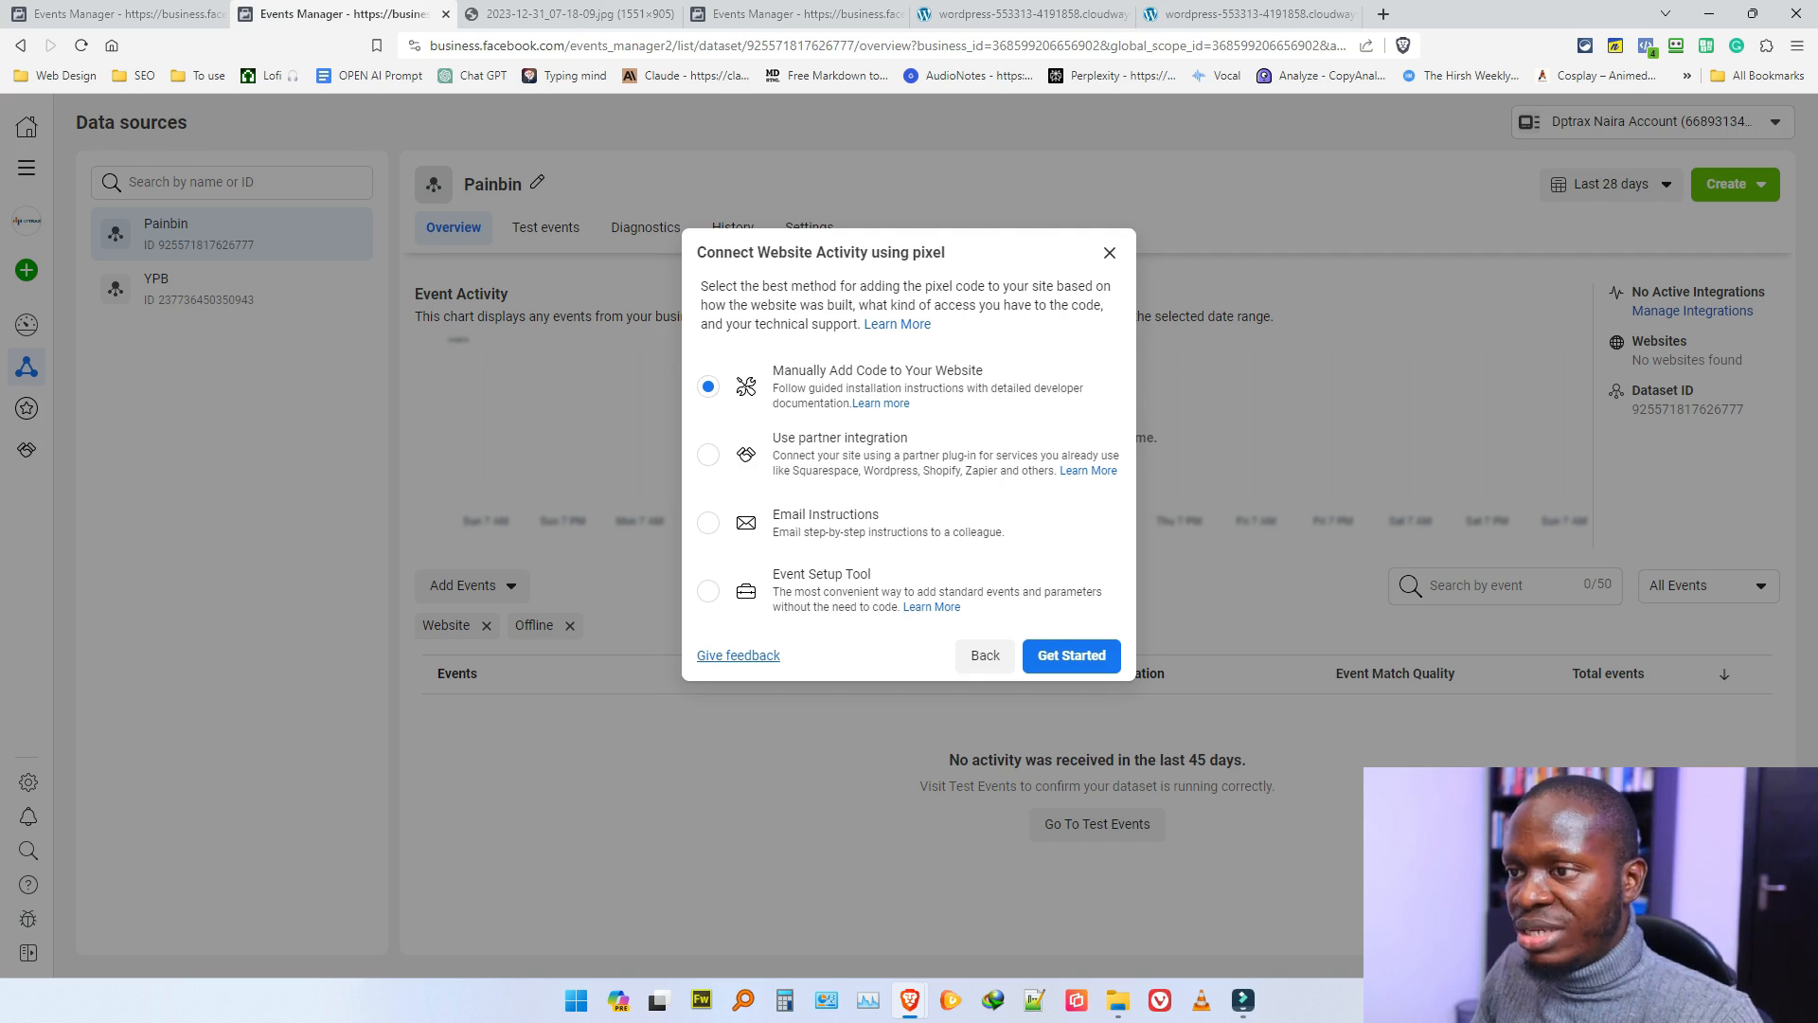
left_click(144, 14)
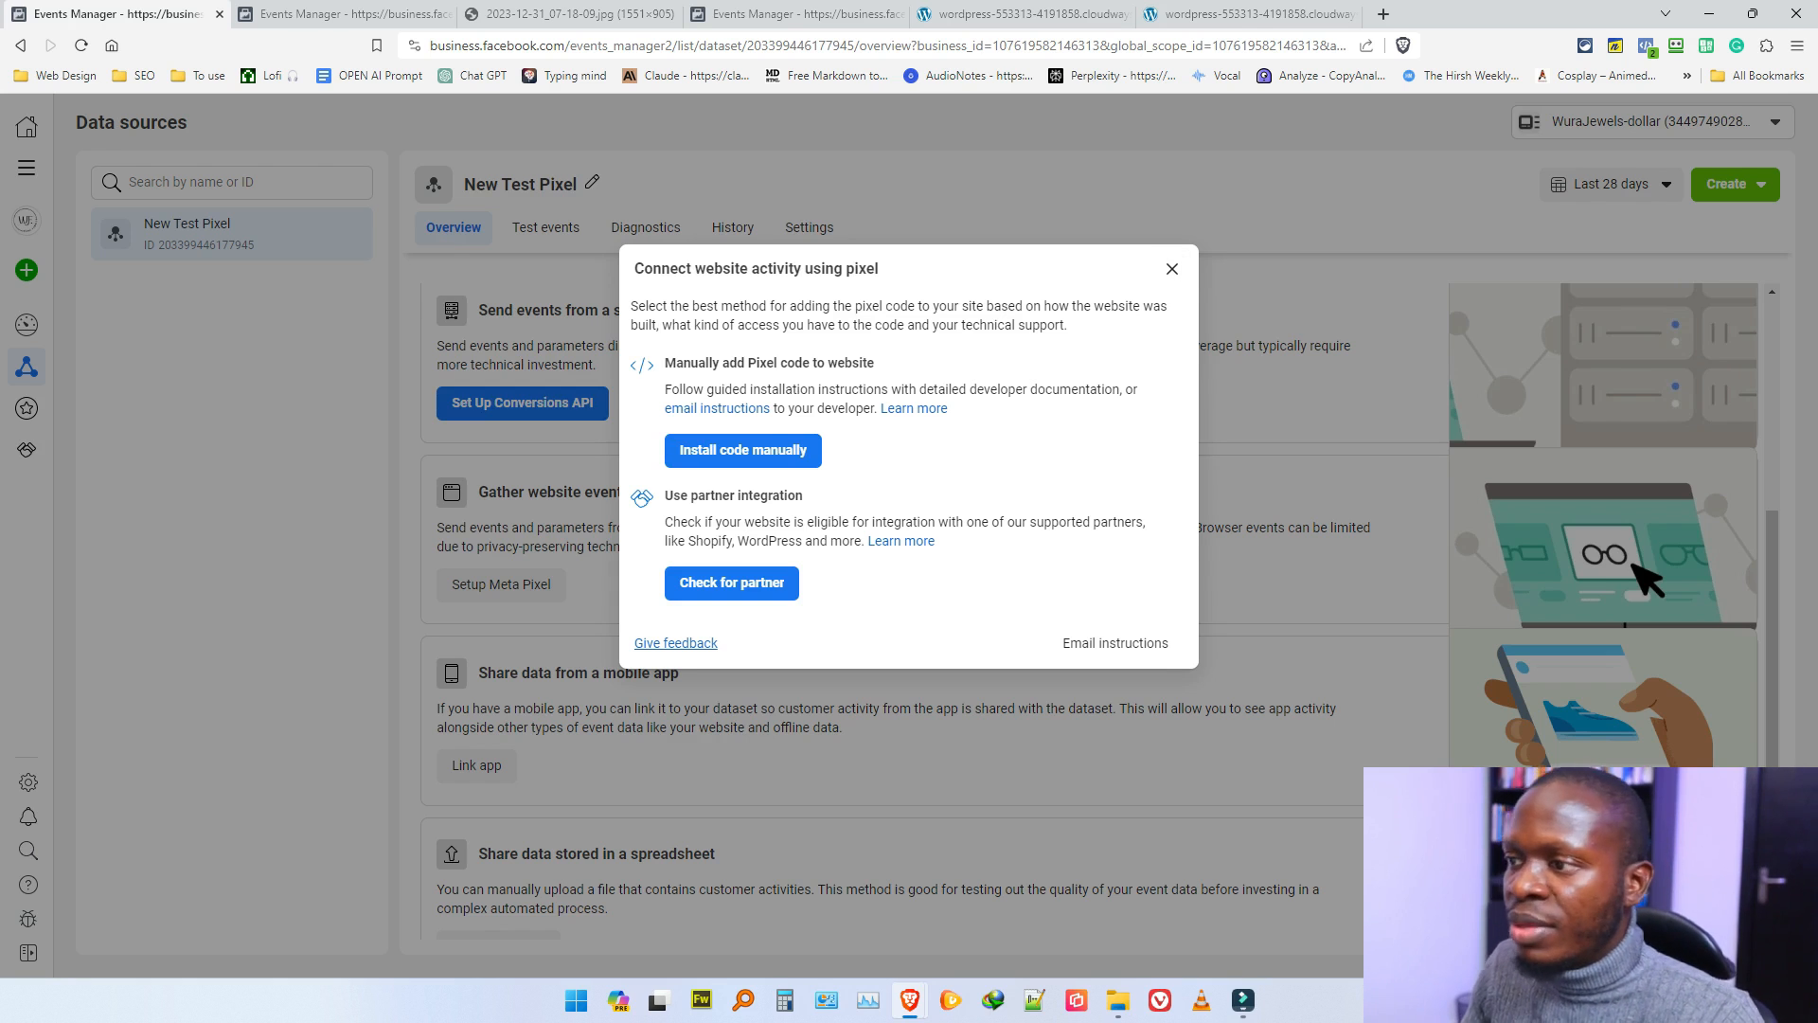
left_click(341, 14)
left_click(1108, 252)
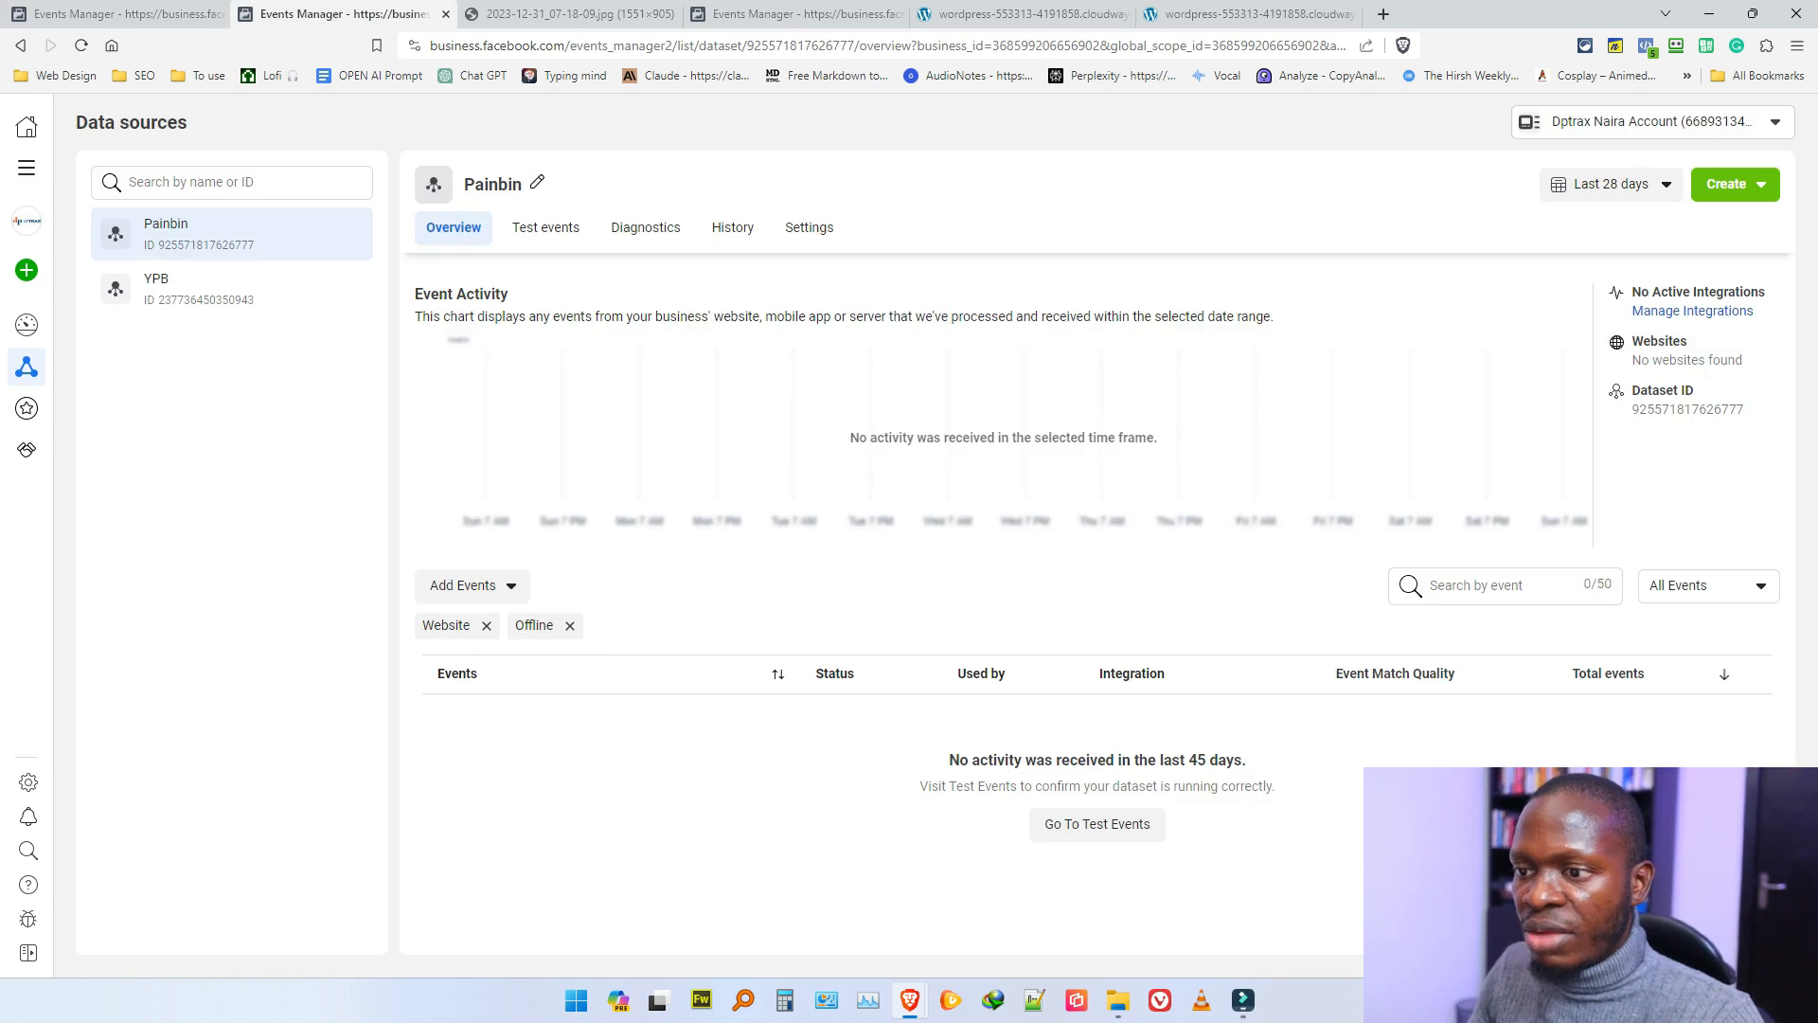
Step: Start adding a Meta Pixel integration to the Painbin dataset from its event options, and return to the New Test Pixel setup
left_click(471, 585)
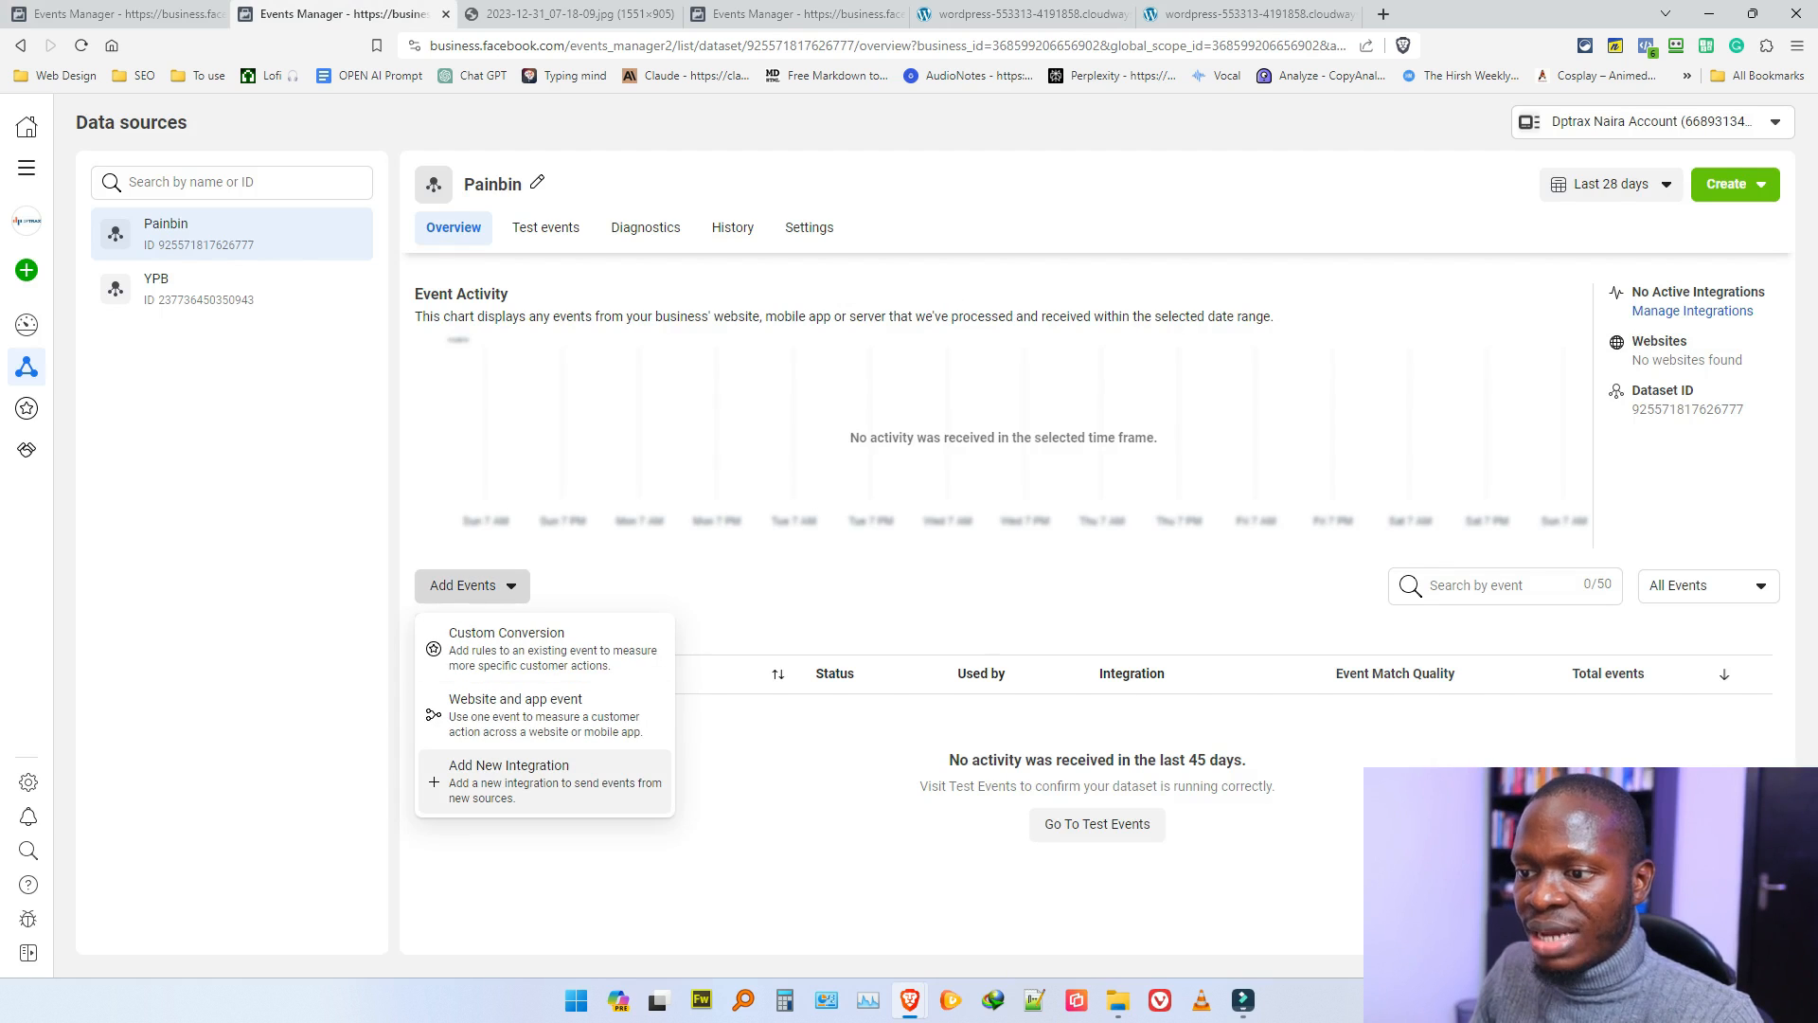
left_click(531, 775)
left_click(723, 416)
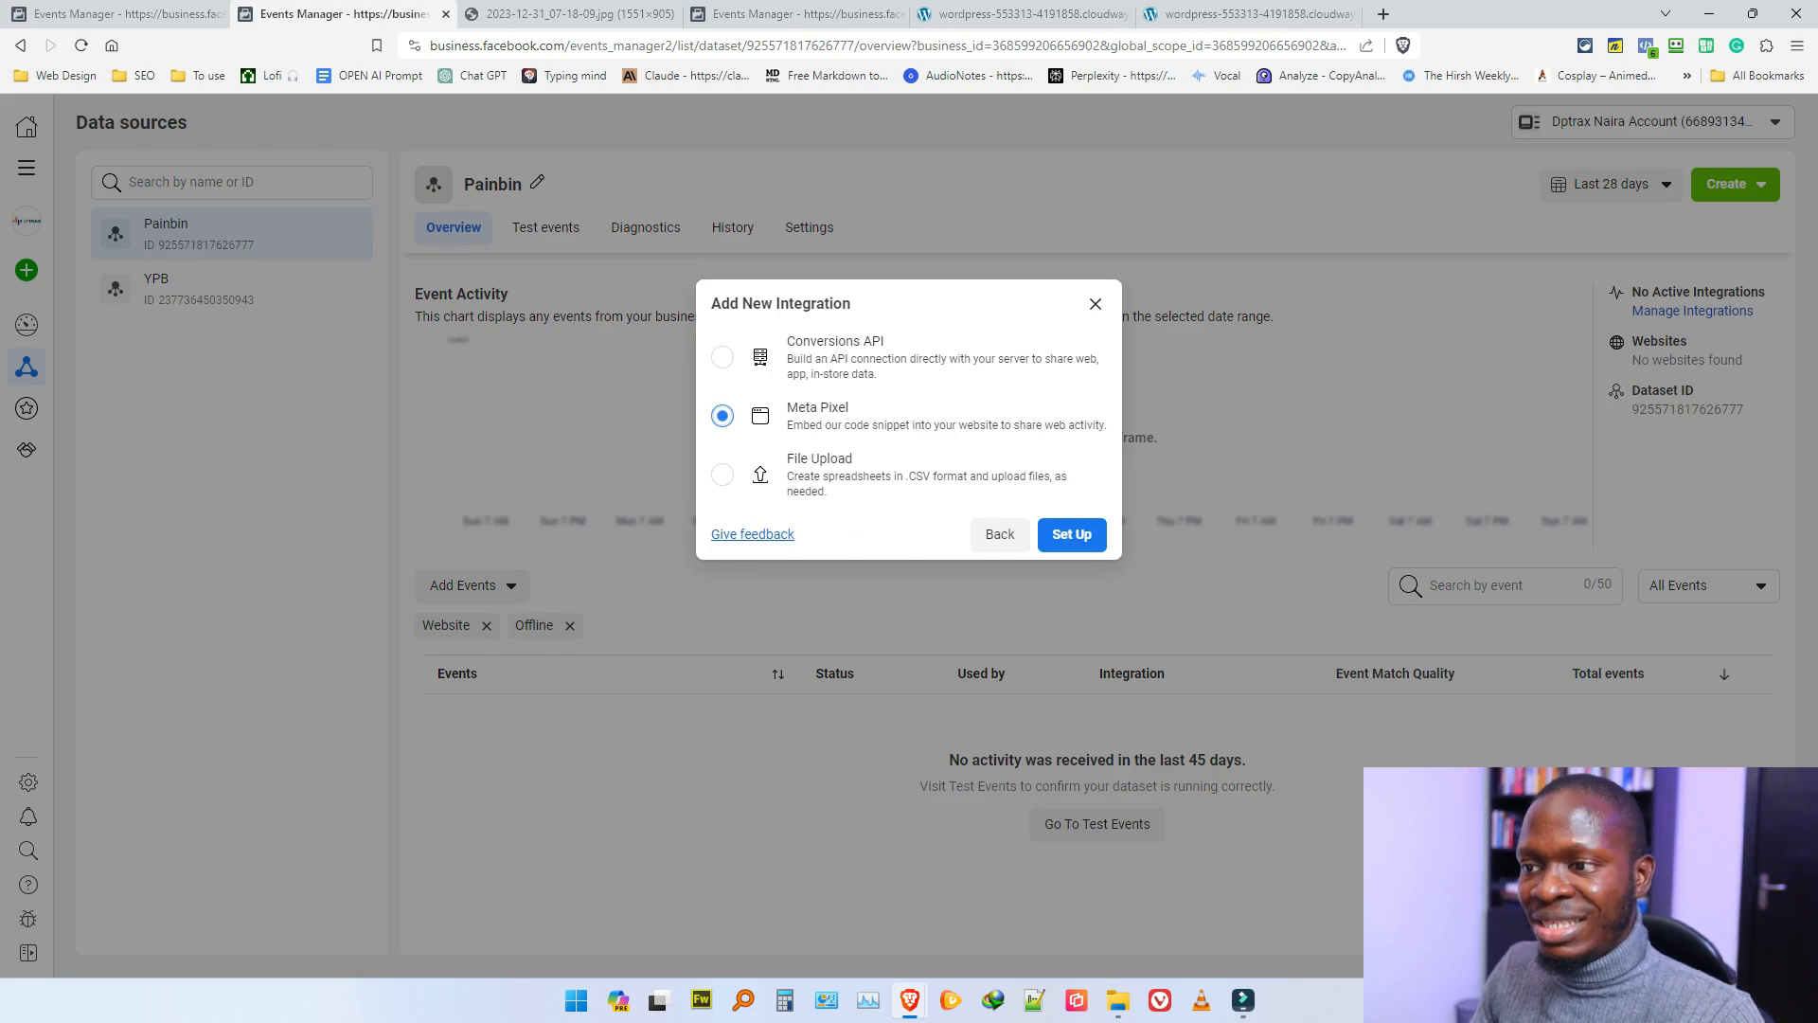
left_click(1071, 534)
left_click(125, 14)
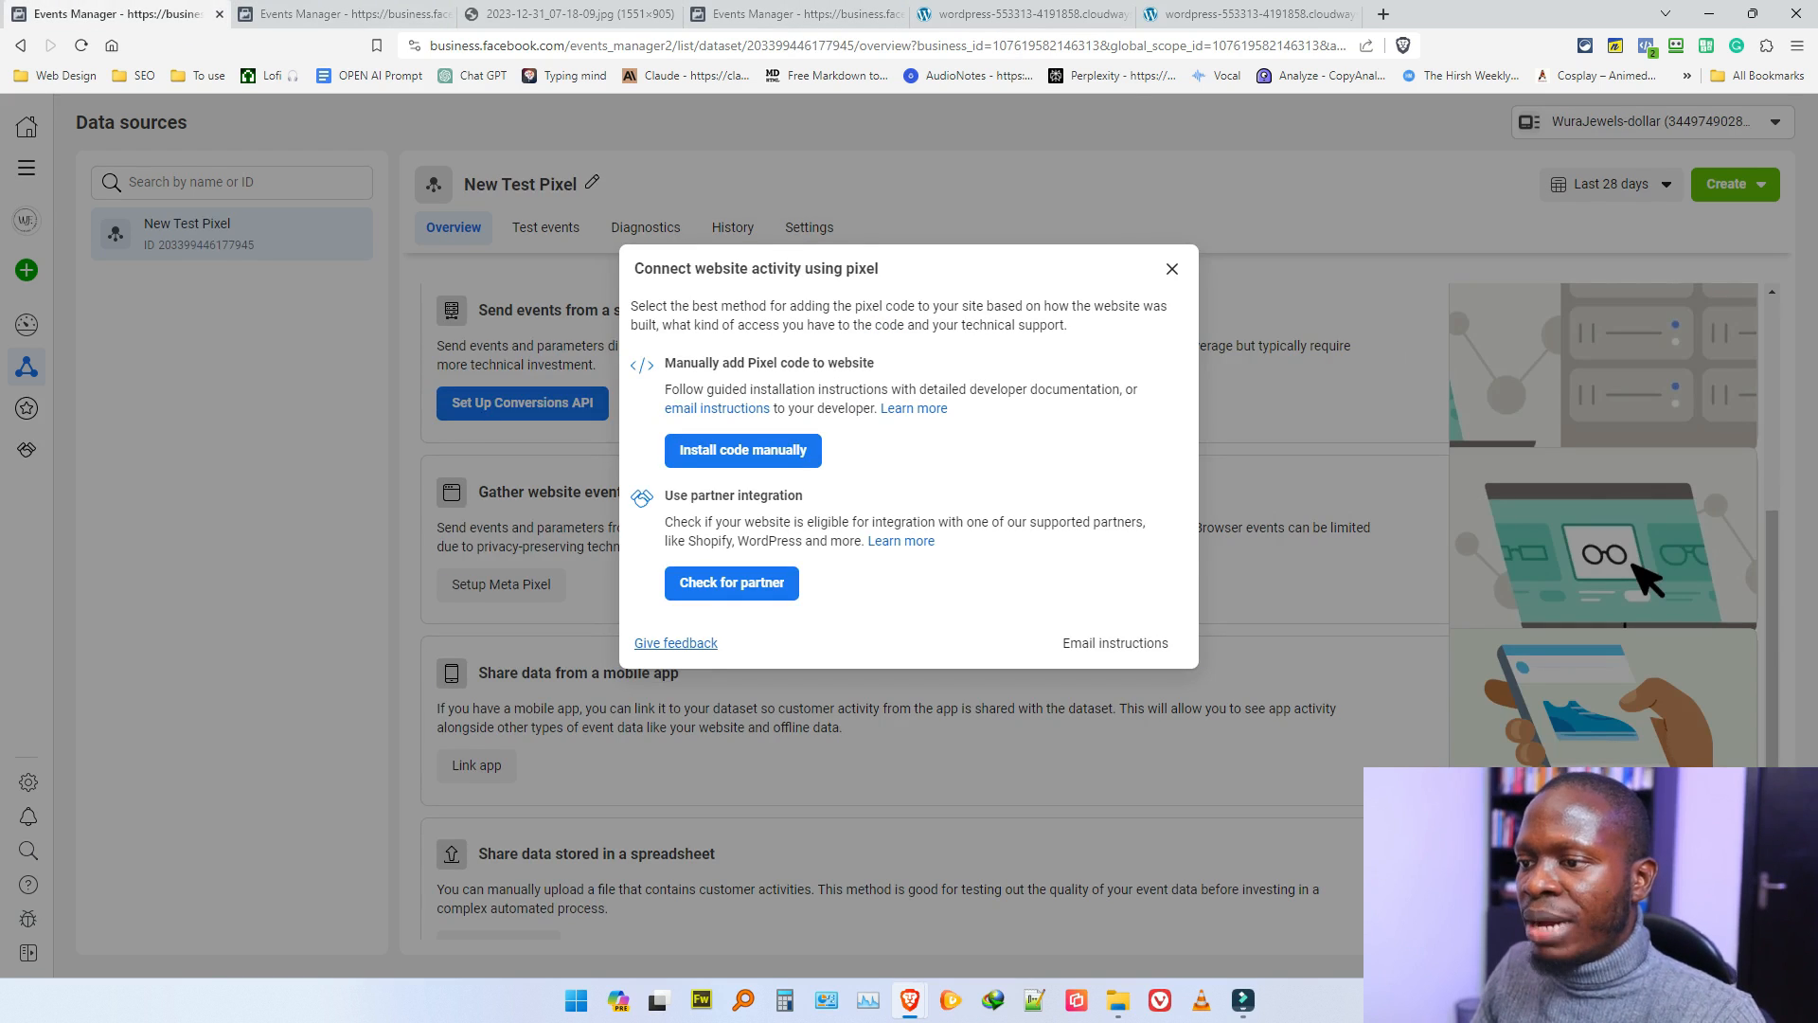
Step: Choose manual code installation for New Test Pixel and paste its base code into a blank page at blankslate.io
left_click(742, 450)
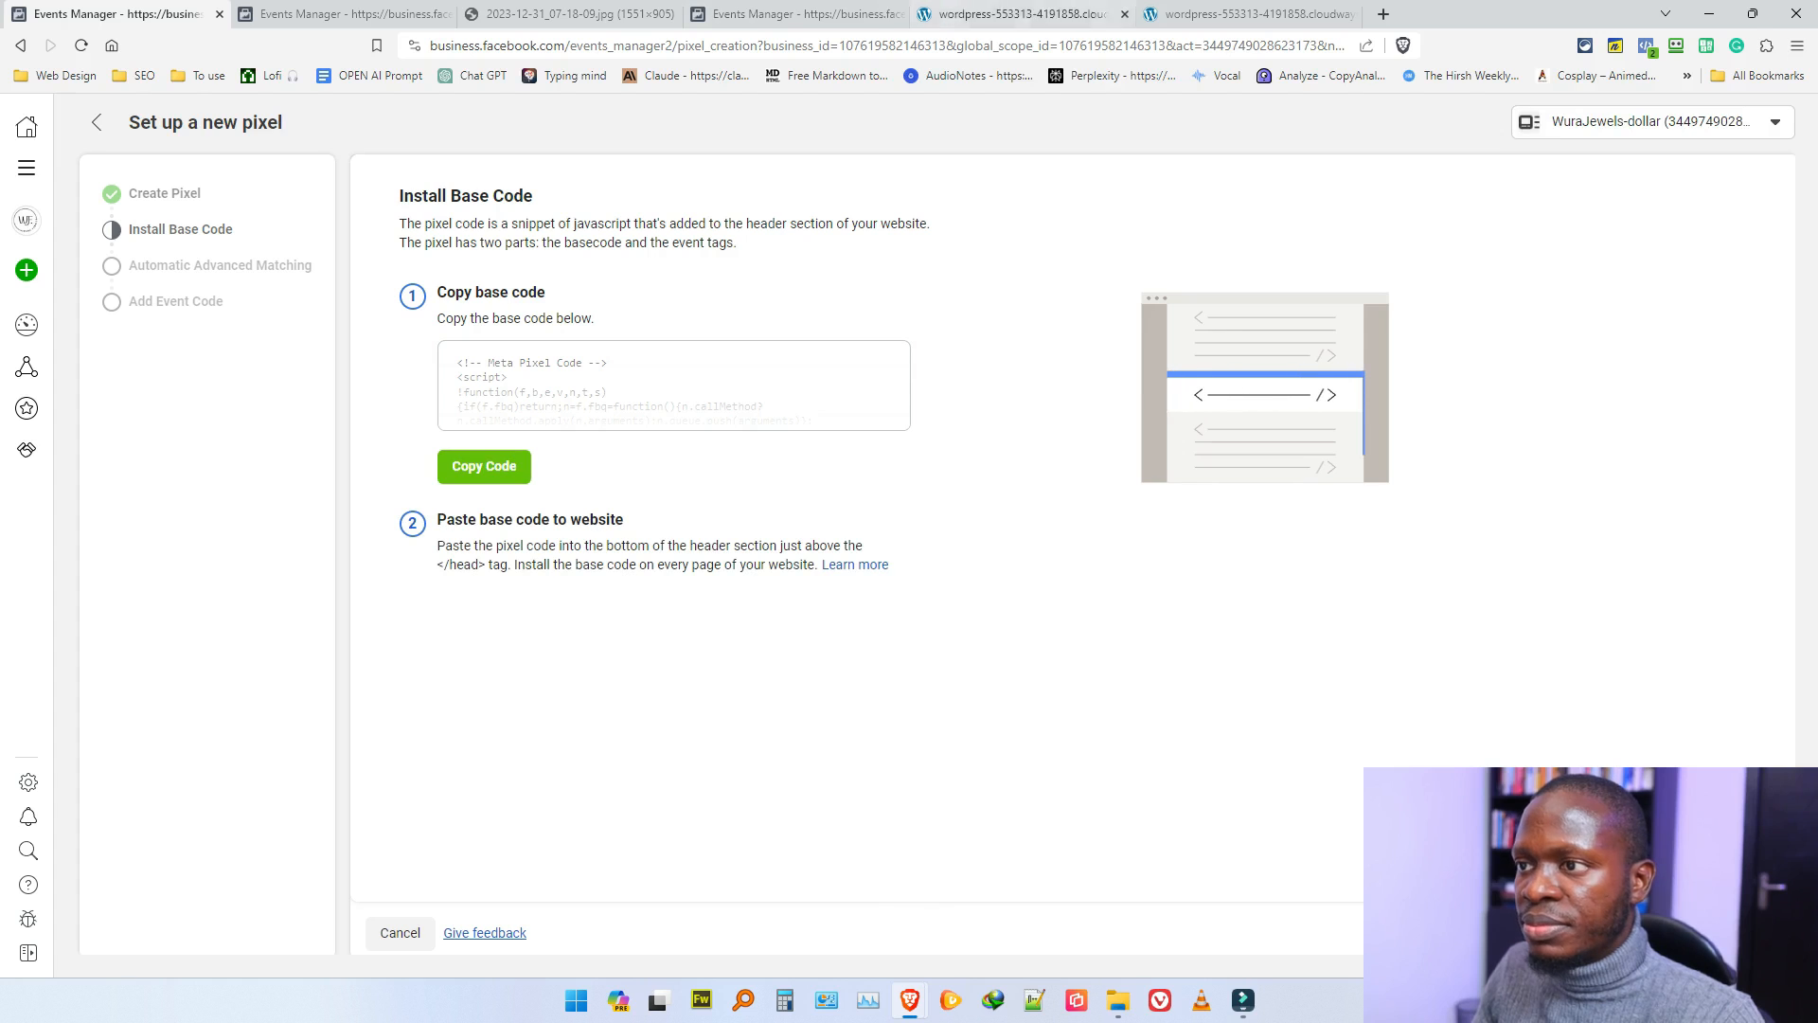
left_click(559, 13)
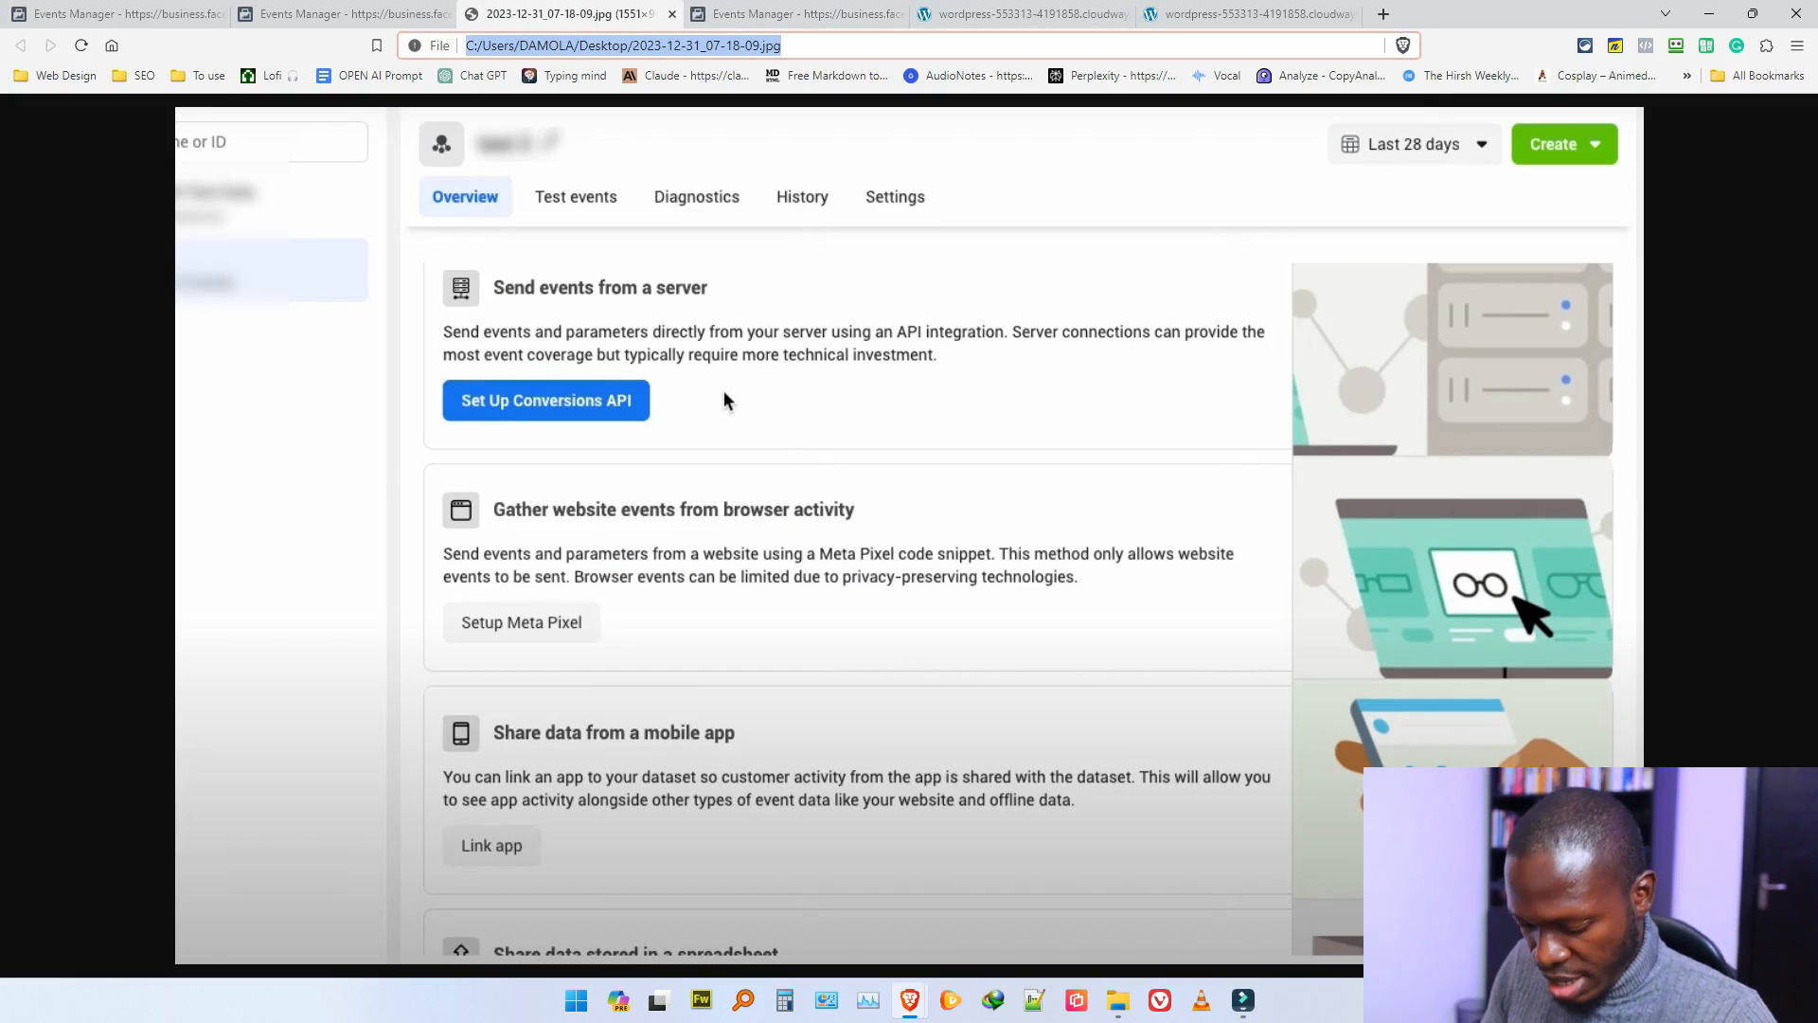
type("blankslate.io")
key("Return")
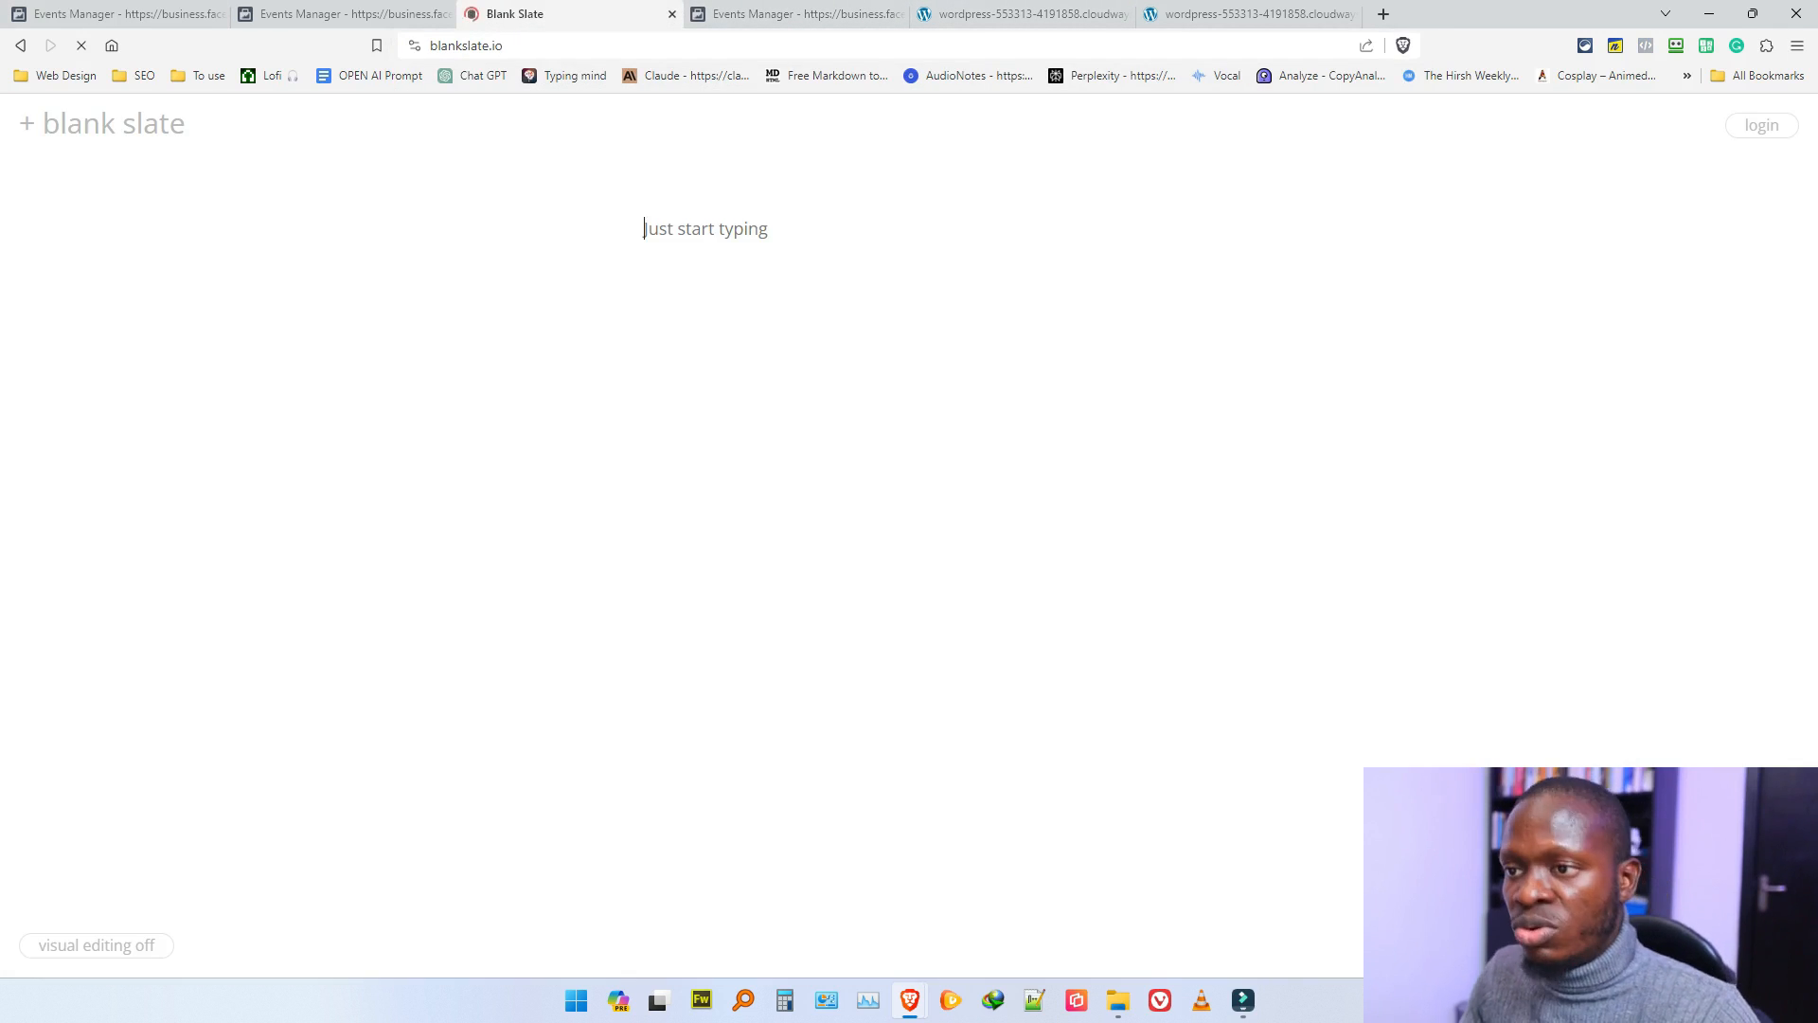
key("ctrl+v")
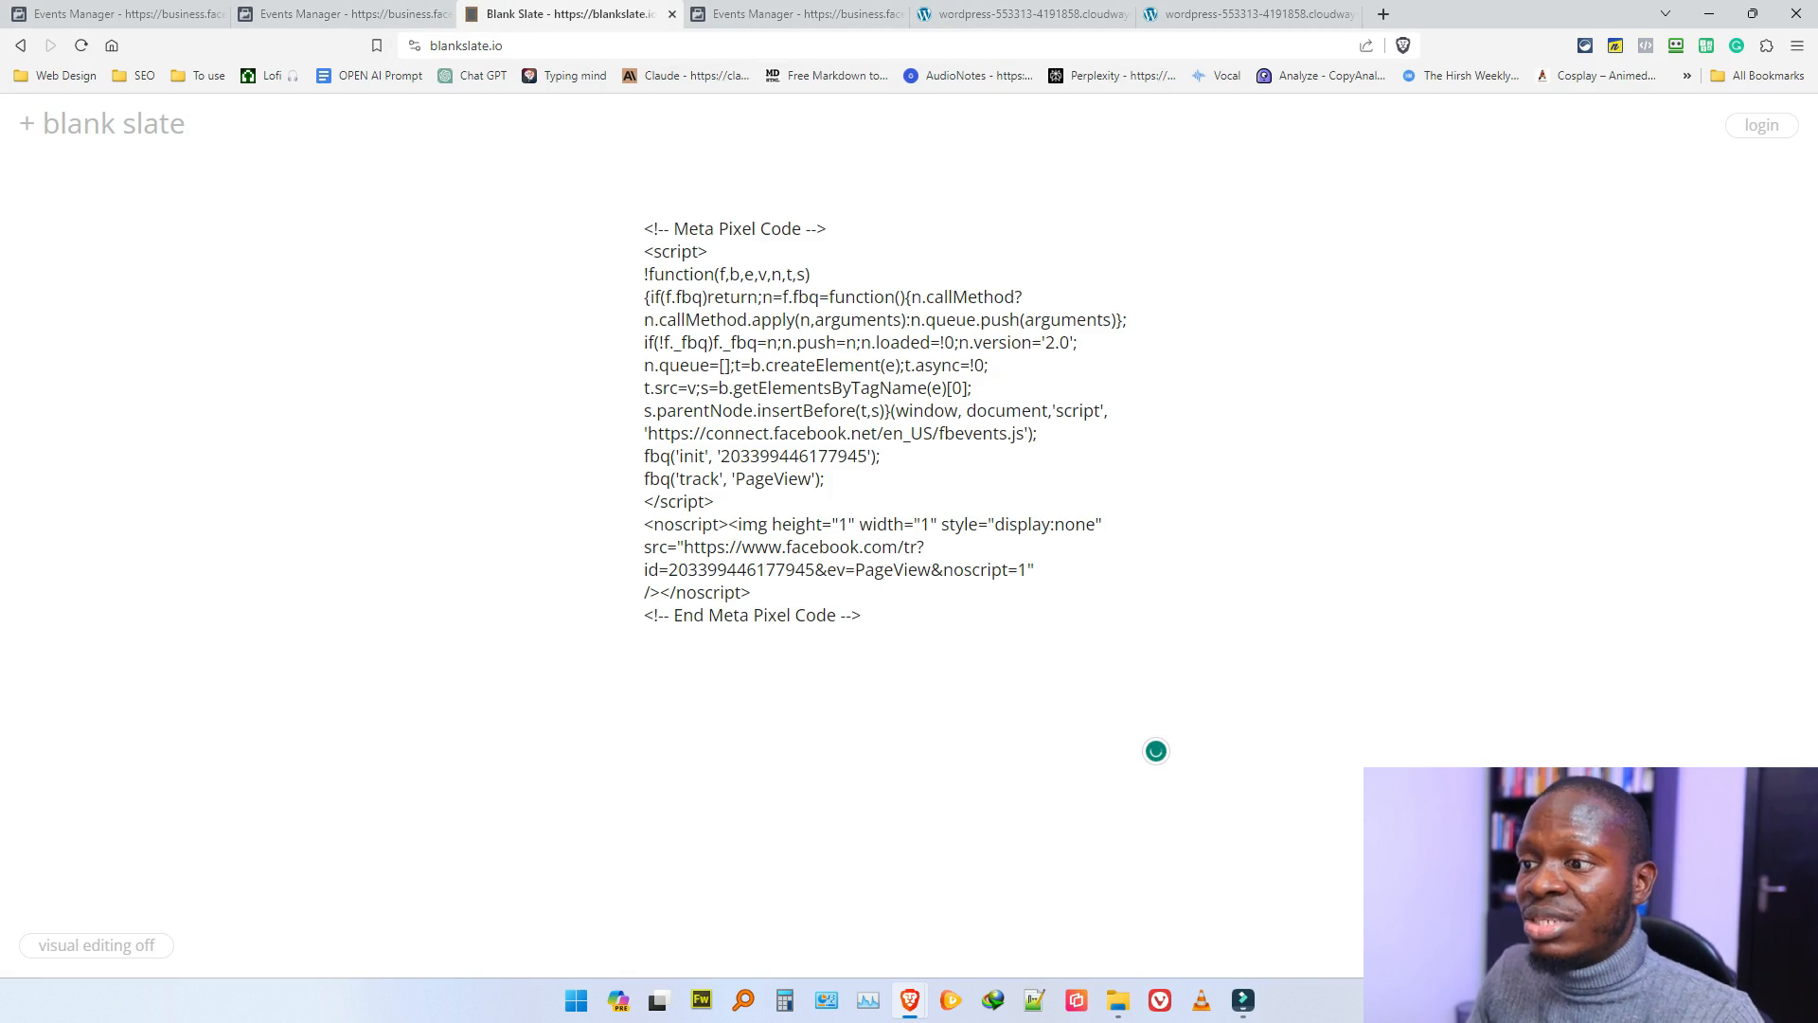
Step: Switch to the WordPress website where the base code belongs and open its admin dashboard
left_click(118, 14)
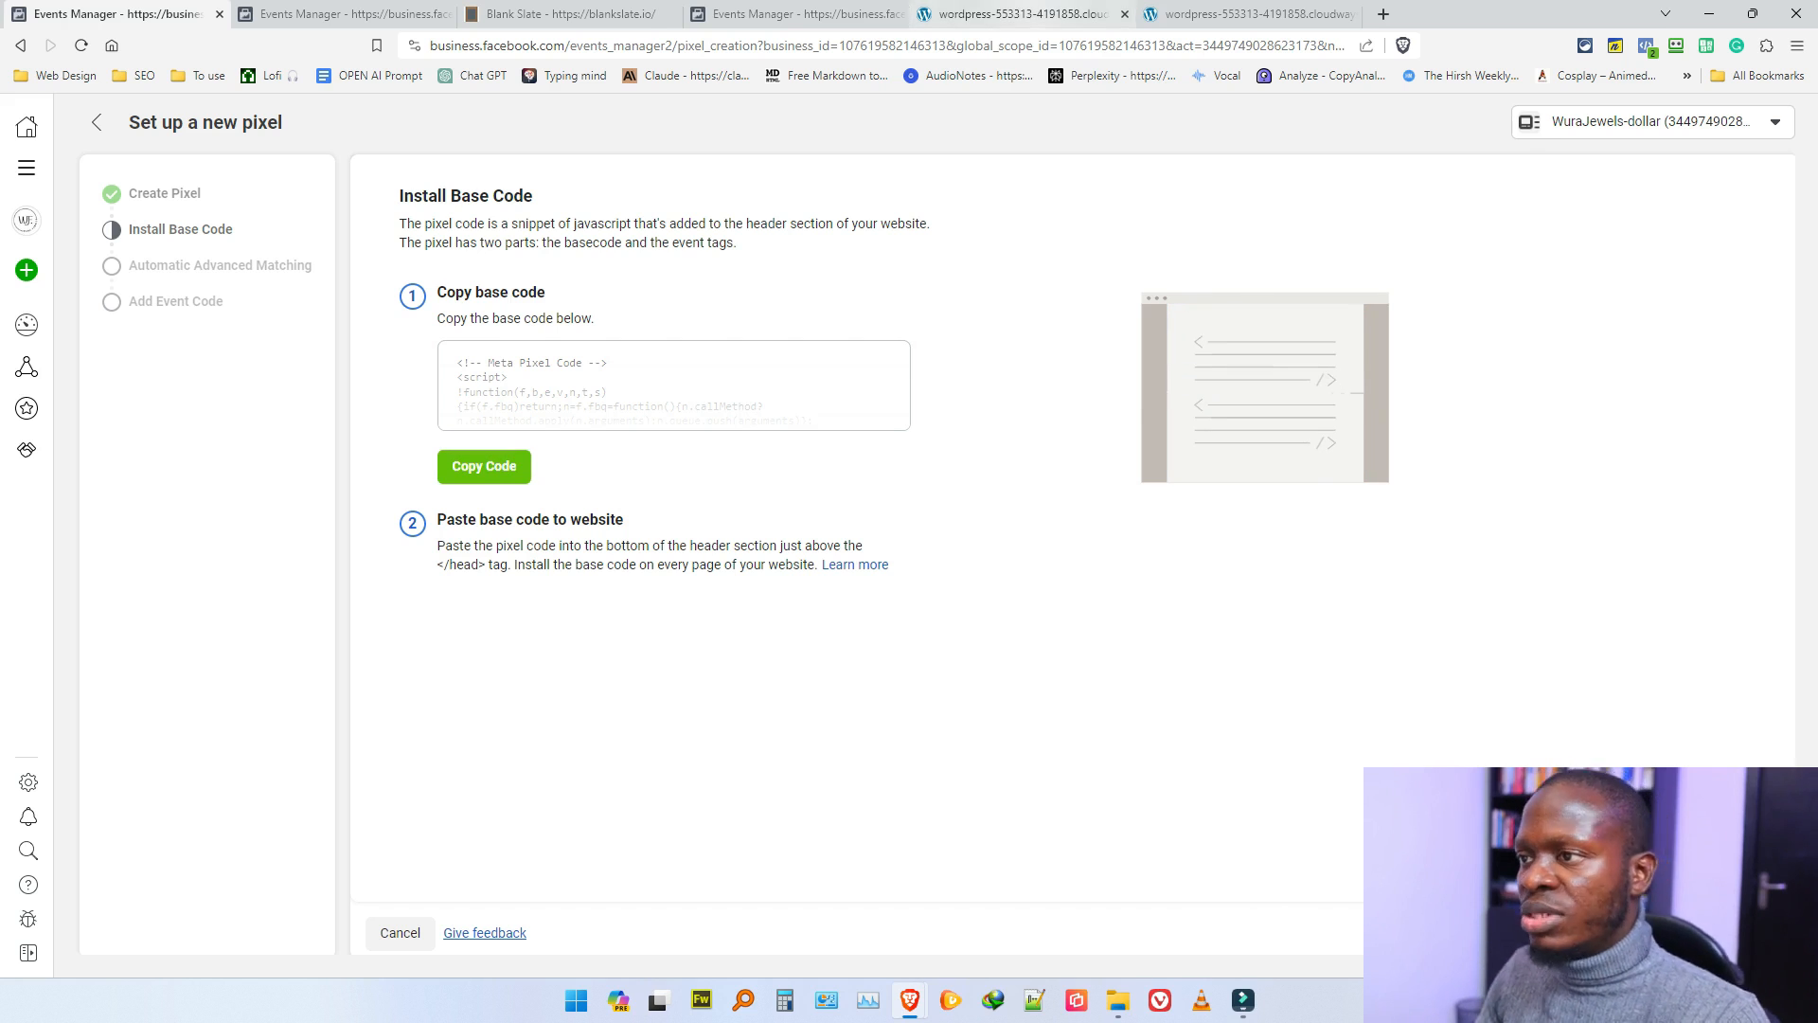
left_click(1033, 14)
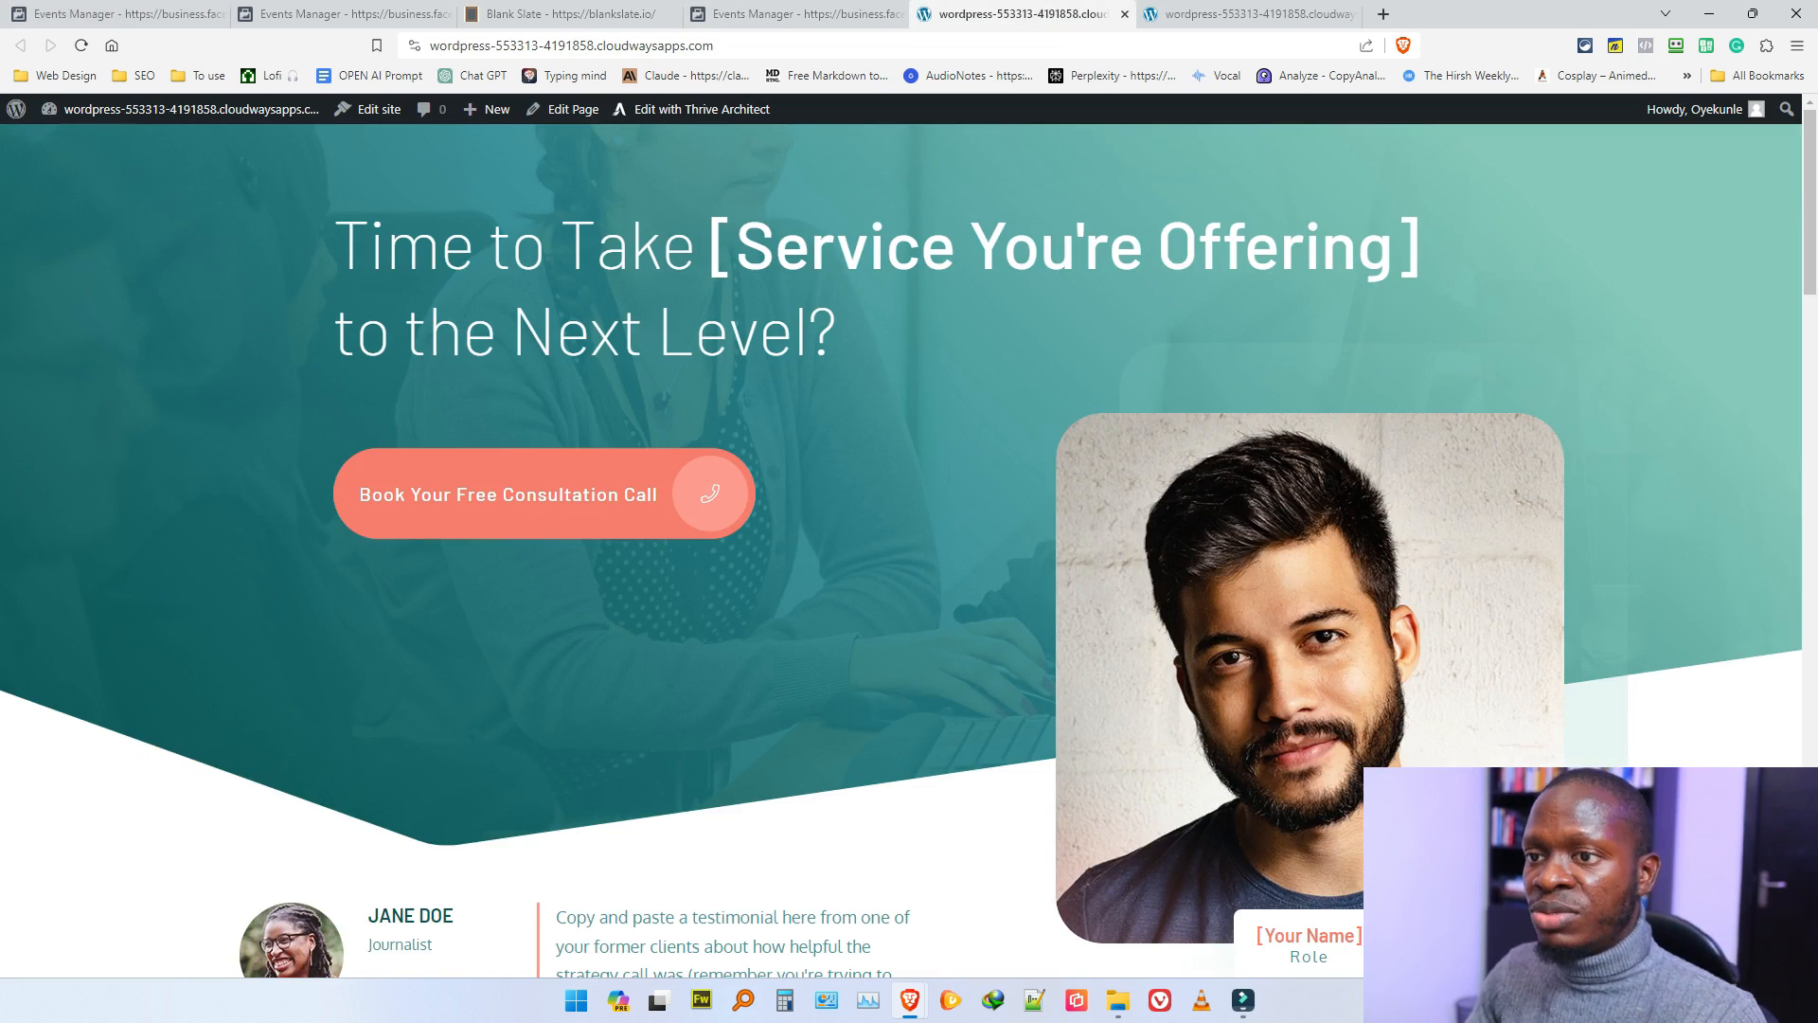
left_click(190, 109)
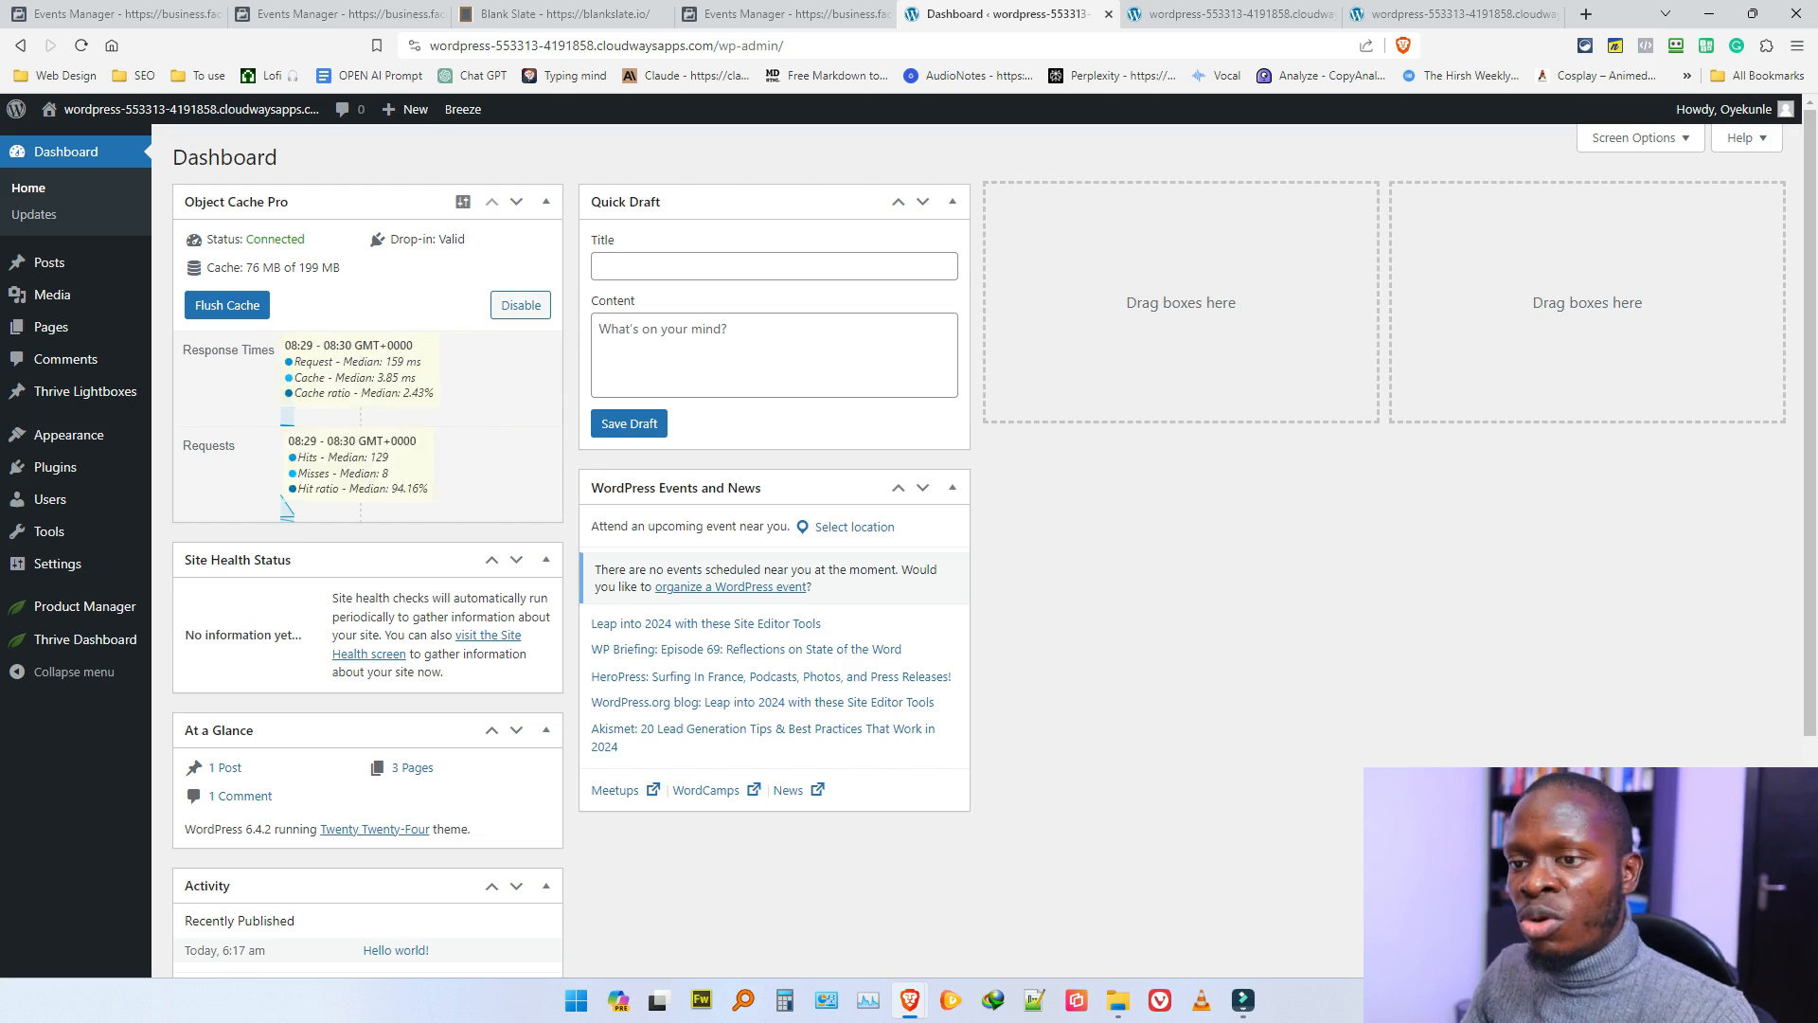
Step: Search for new plugins with "insert and footer", and install and activate WPCode – Insert Headers and Footers
left_click(56, 467)
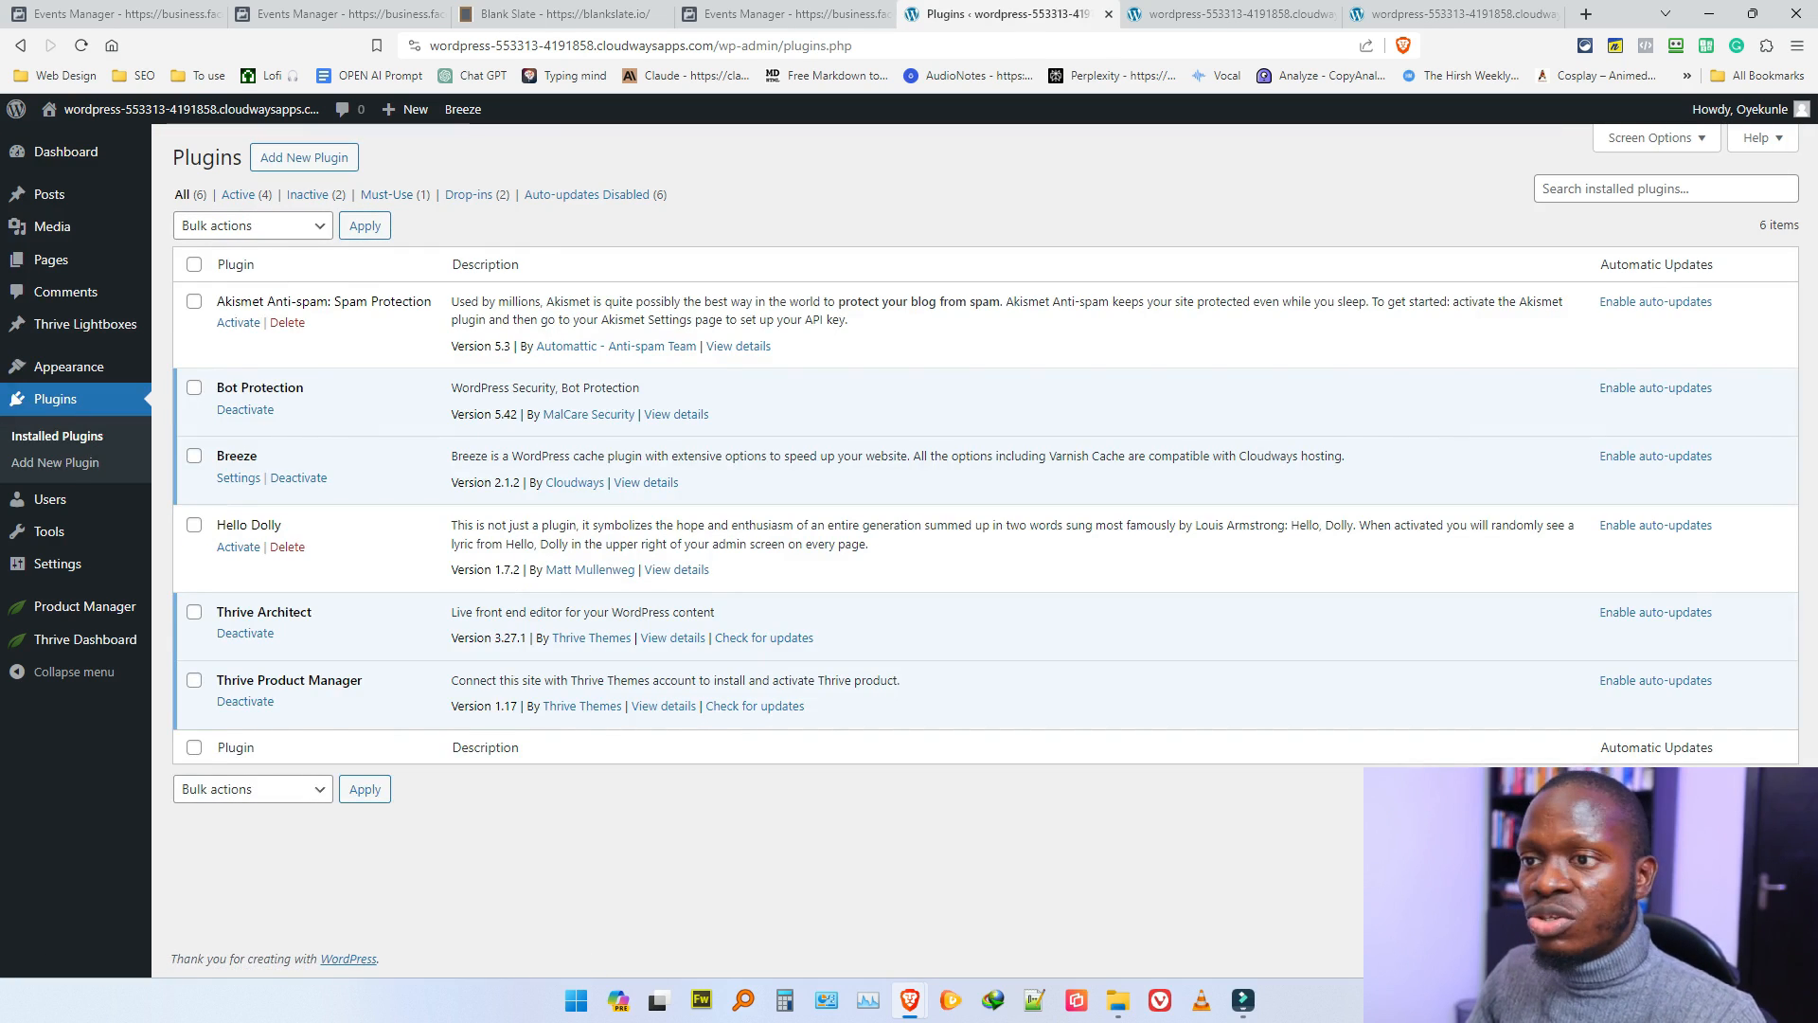
left_click(55, 462)
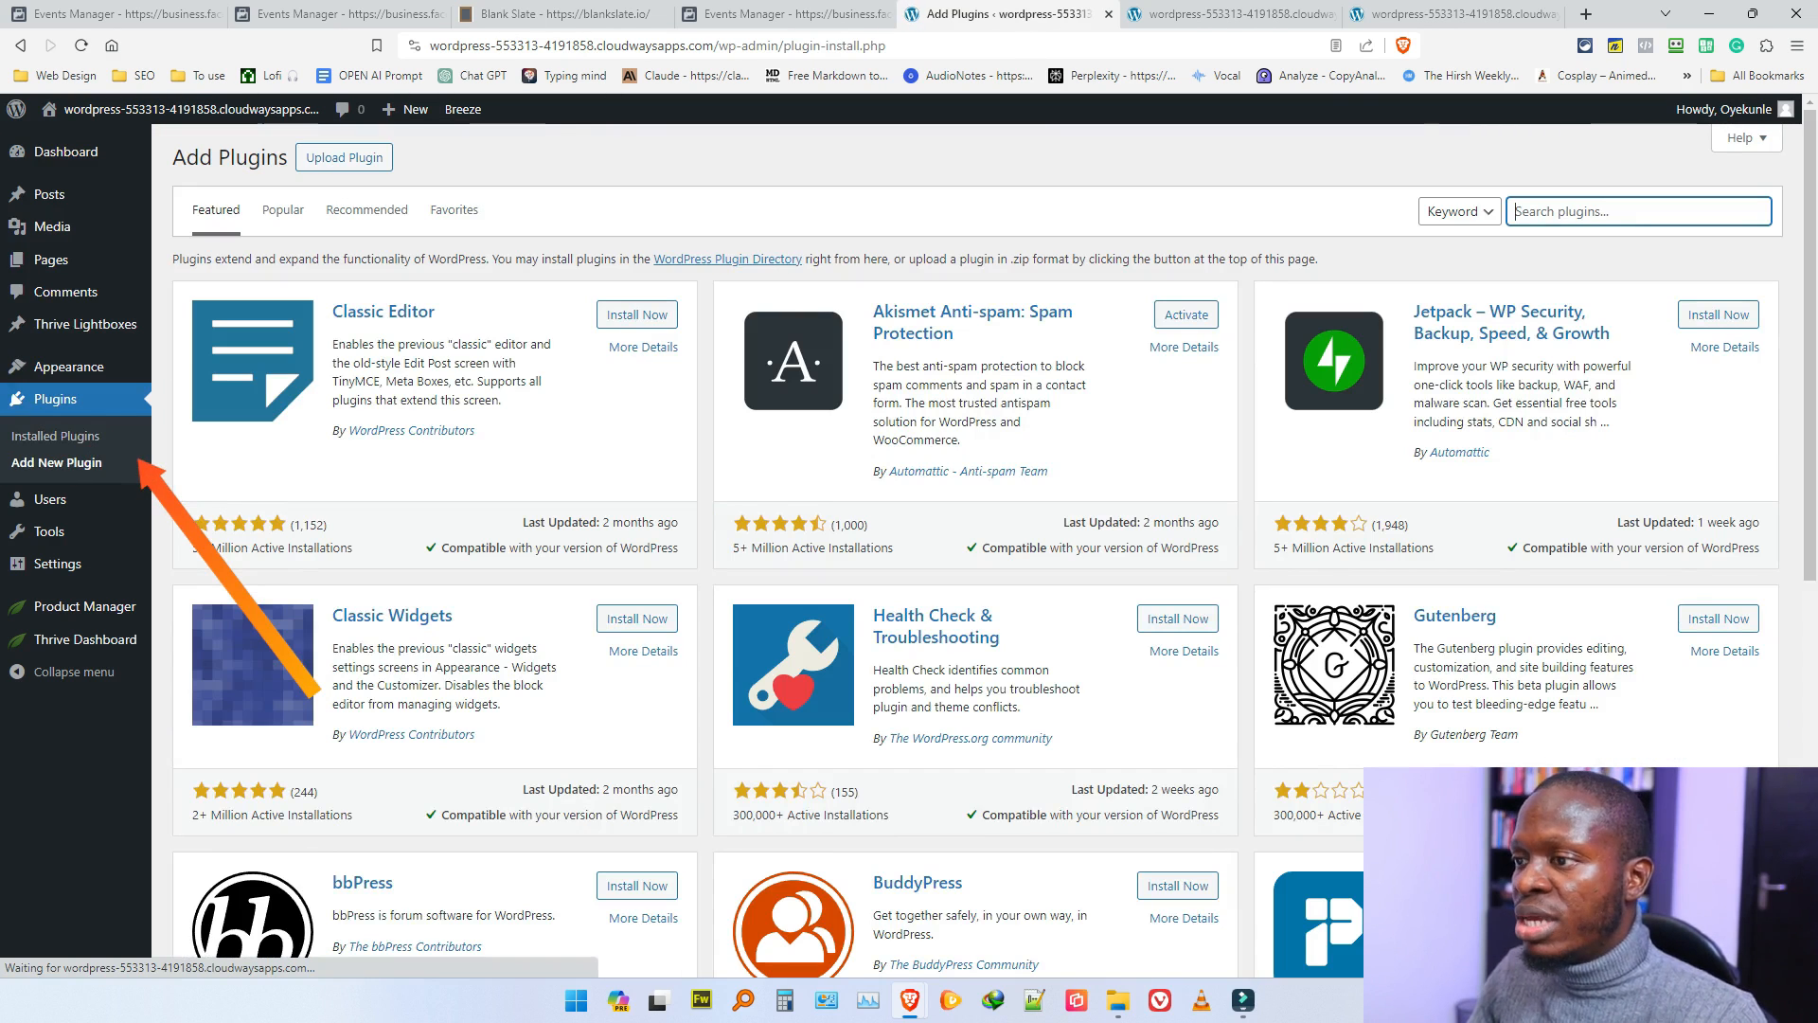
type("insert and")
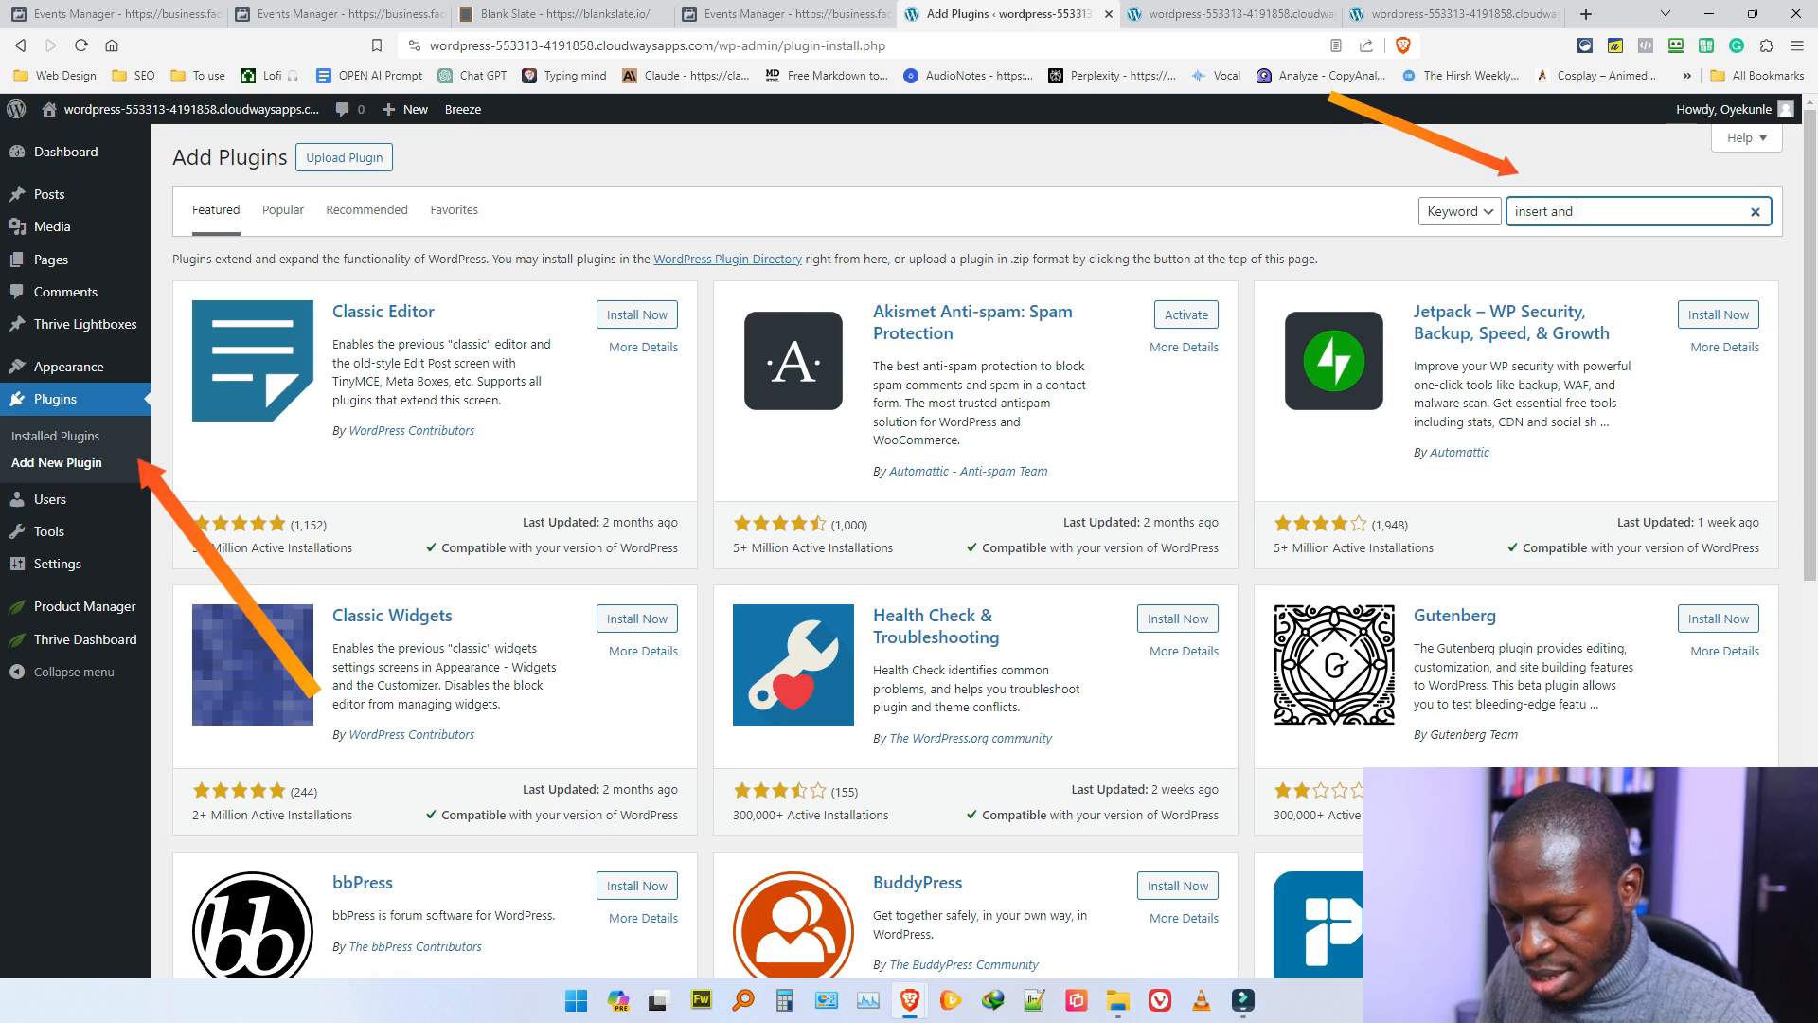
type(" footer")
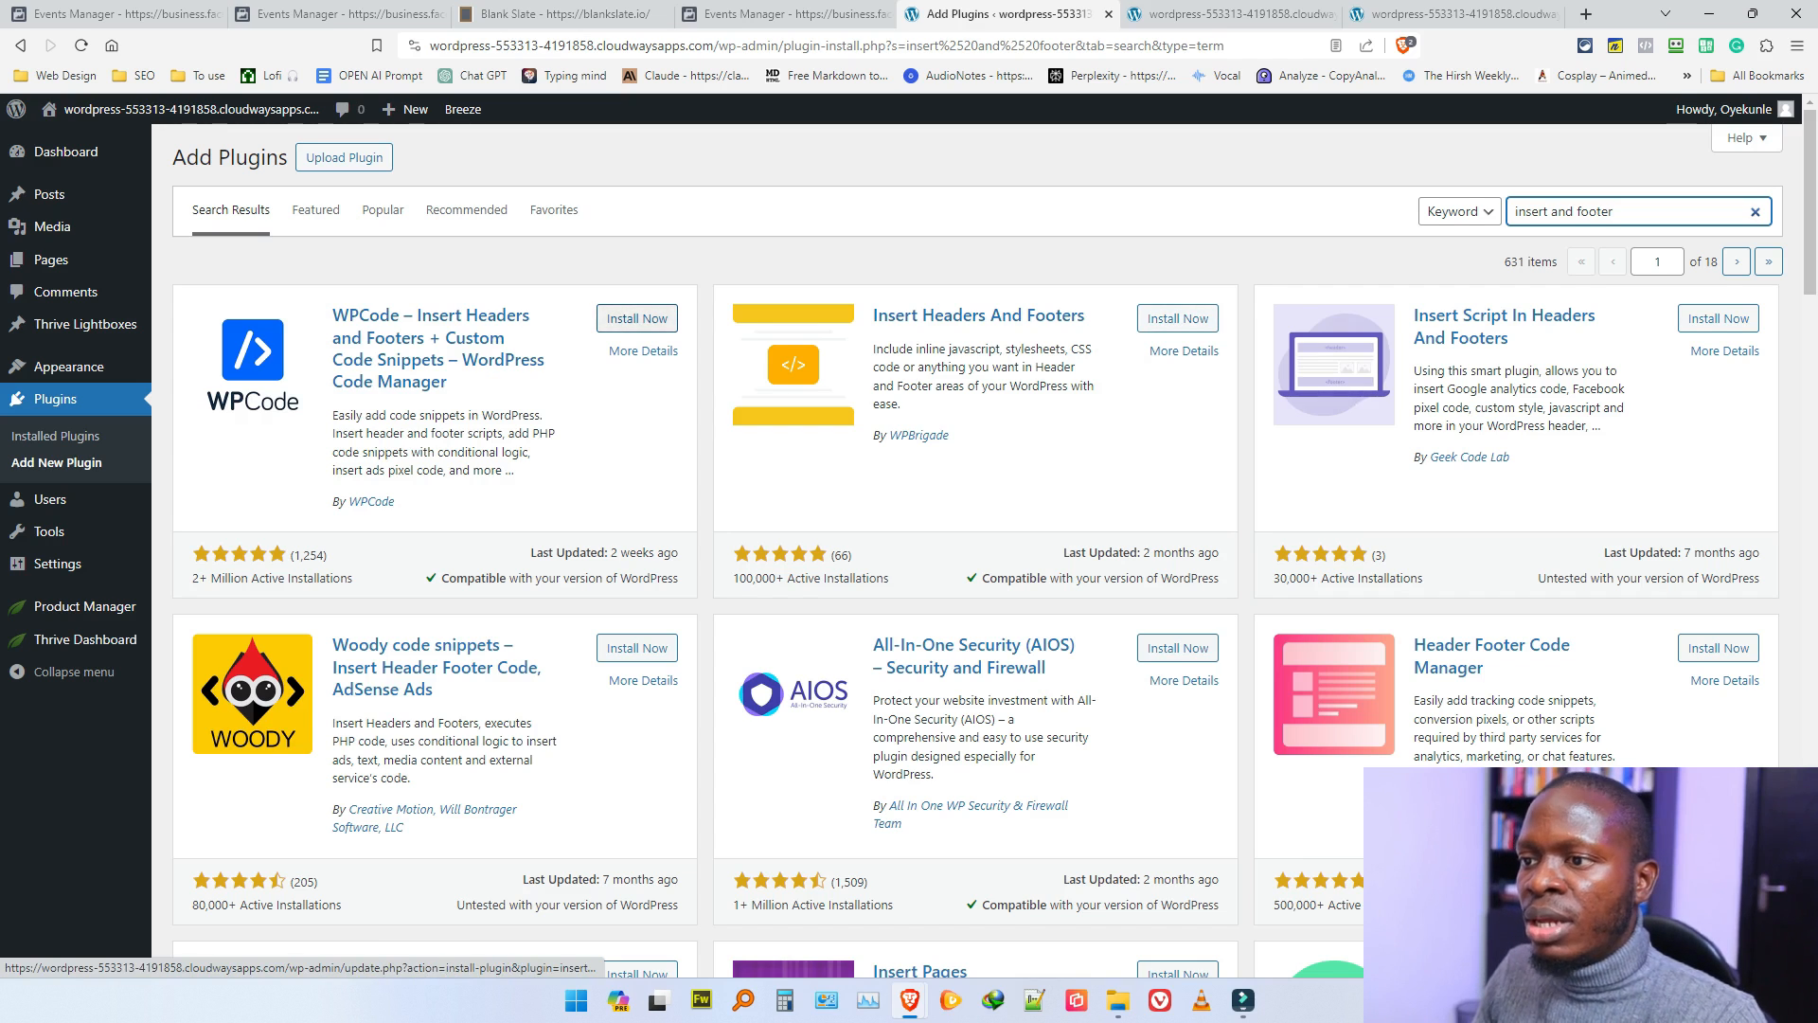
left_click(636, 318)
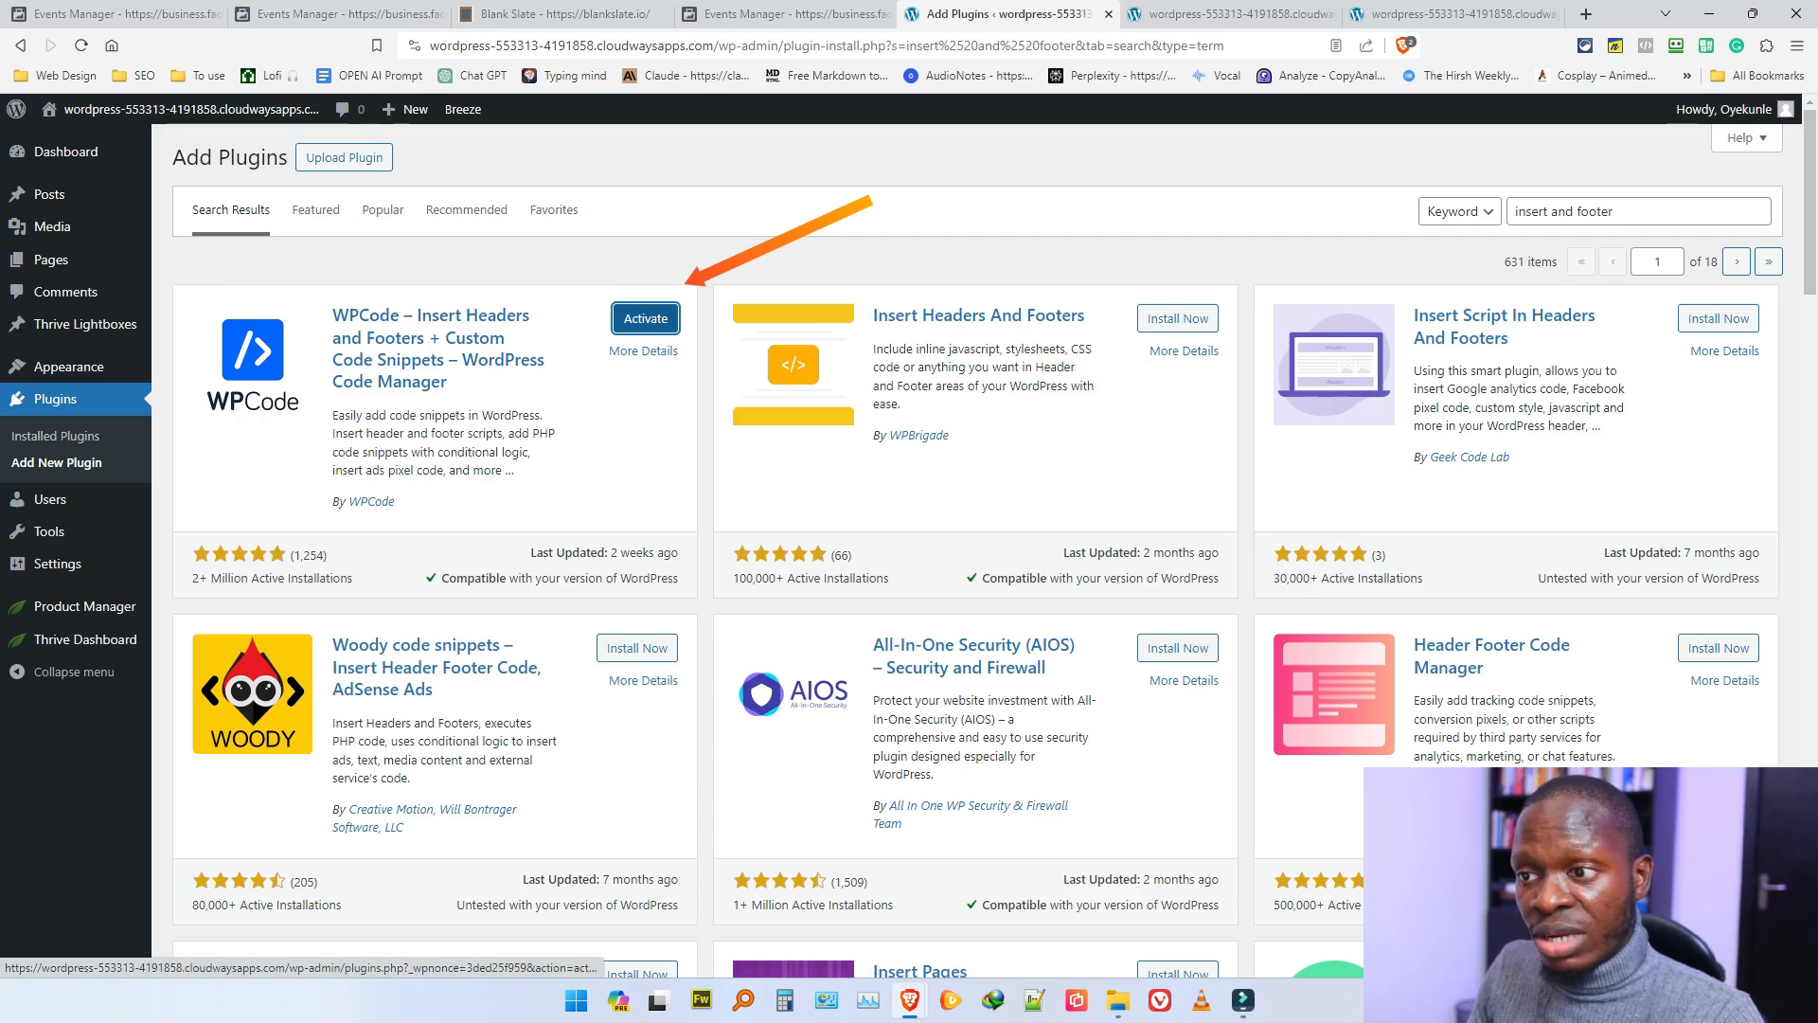
left_click(646, 319)
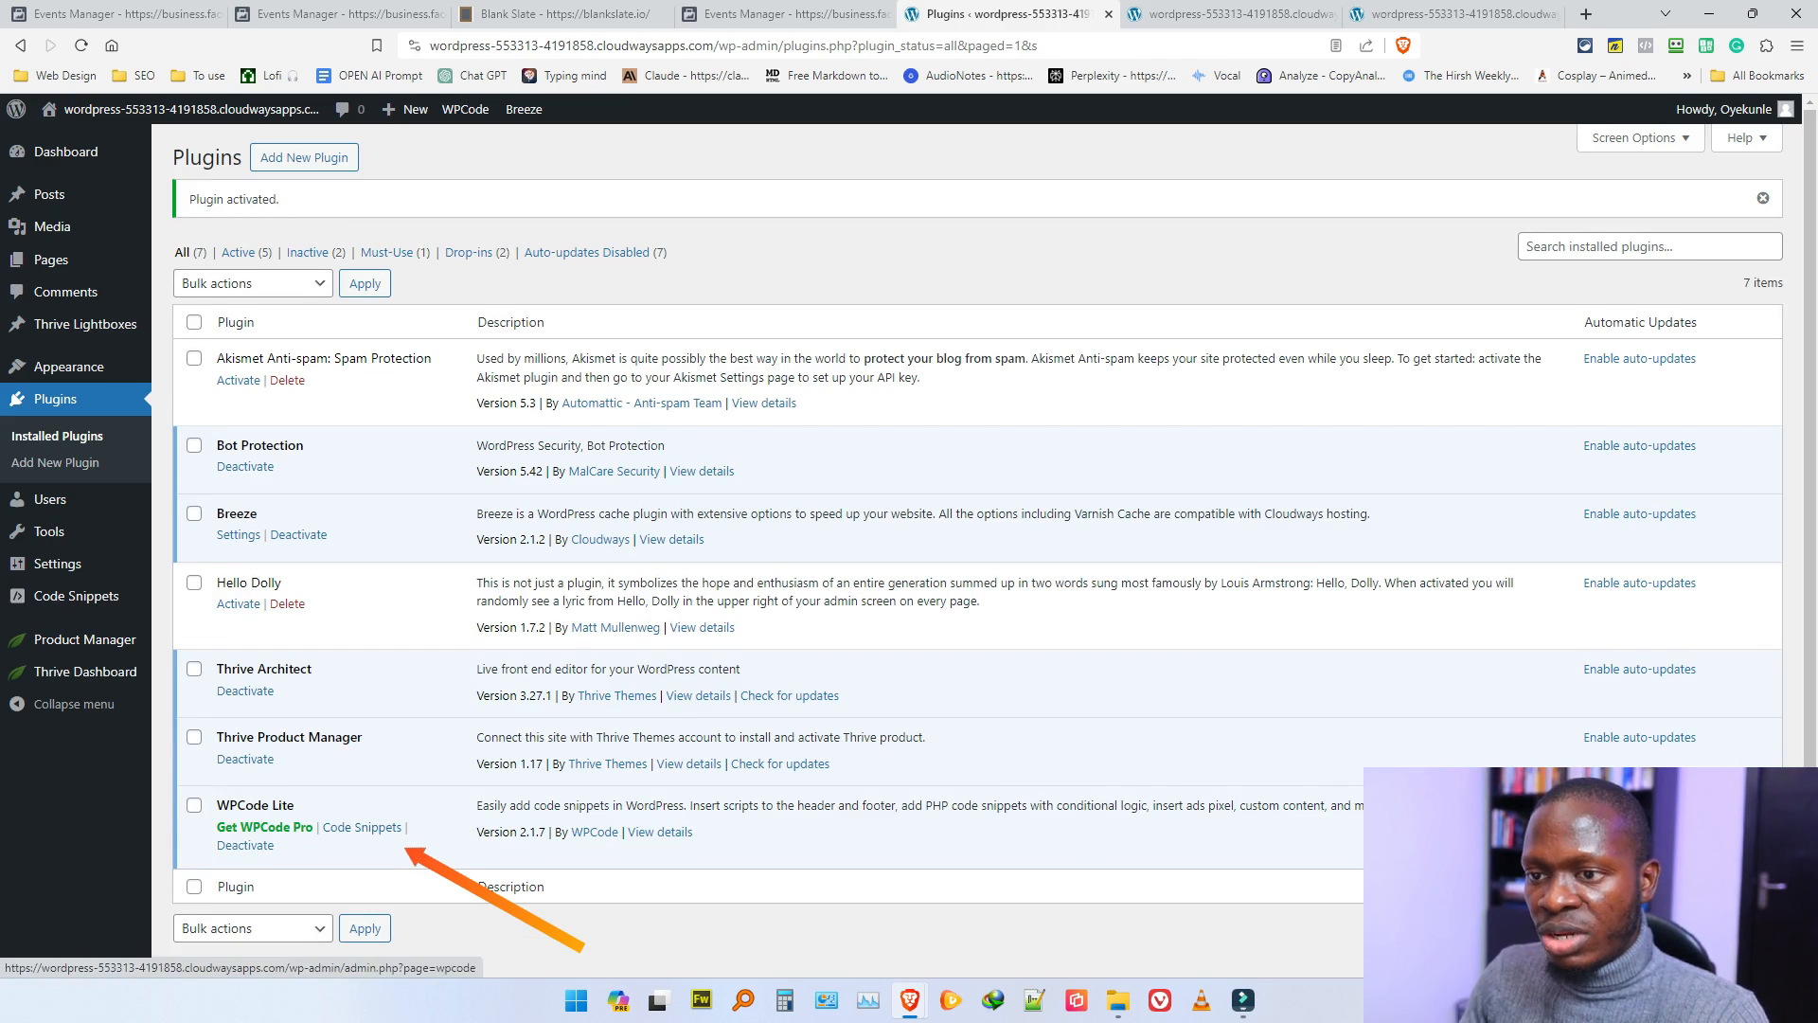
Step: Start a new blank custom code snippet in the WPCode plugin
left_click(362, 826)
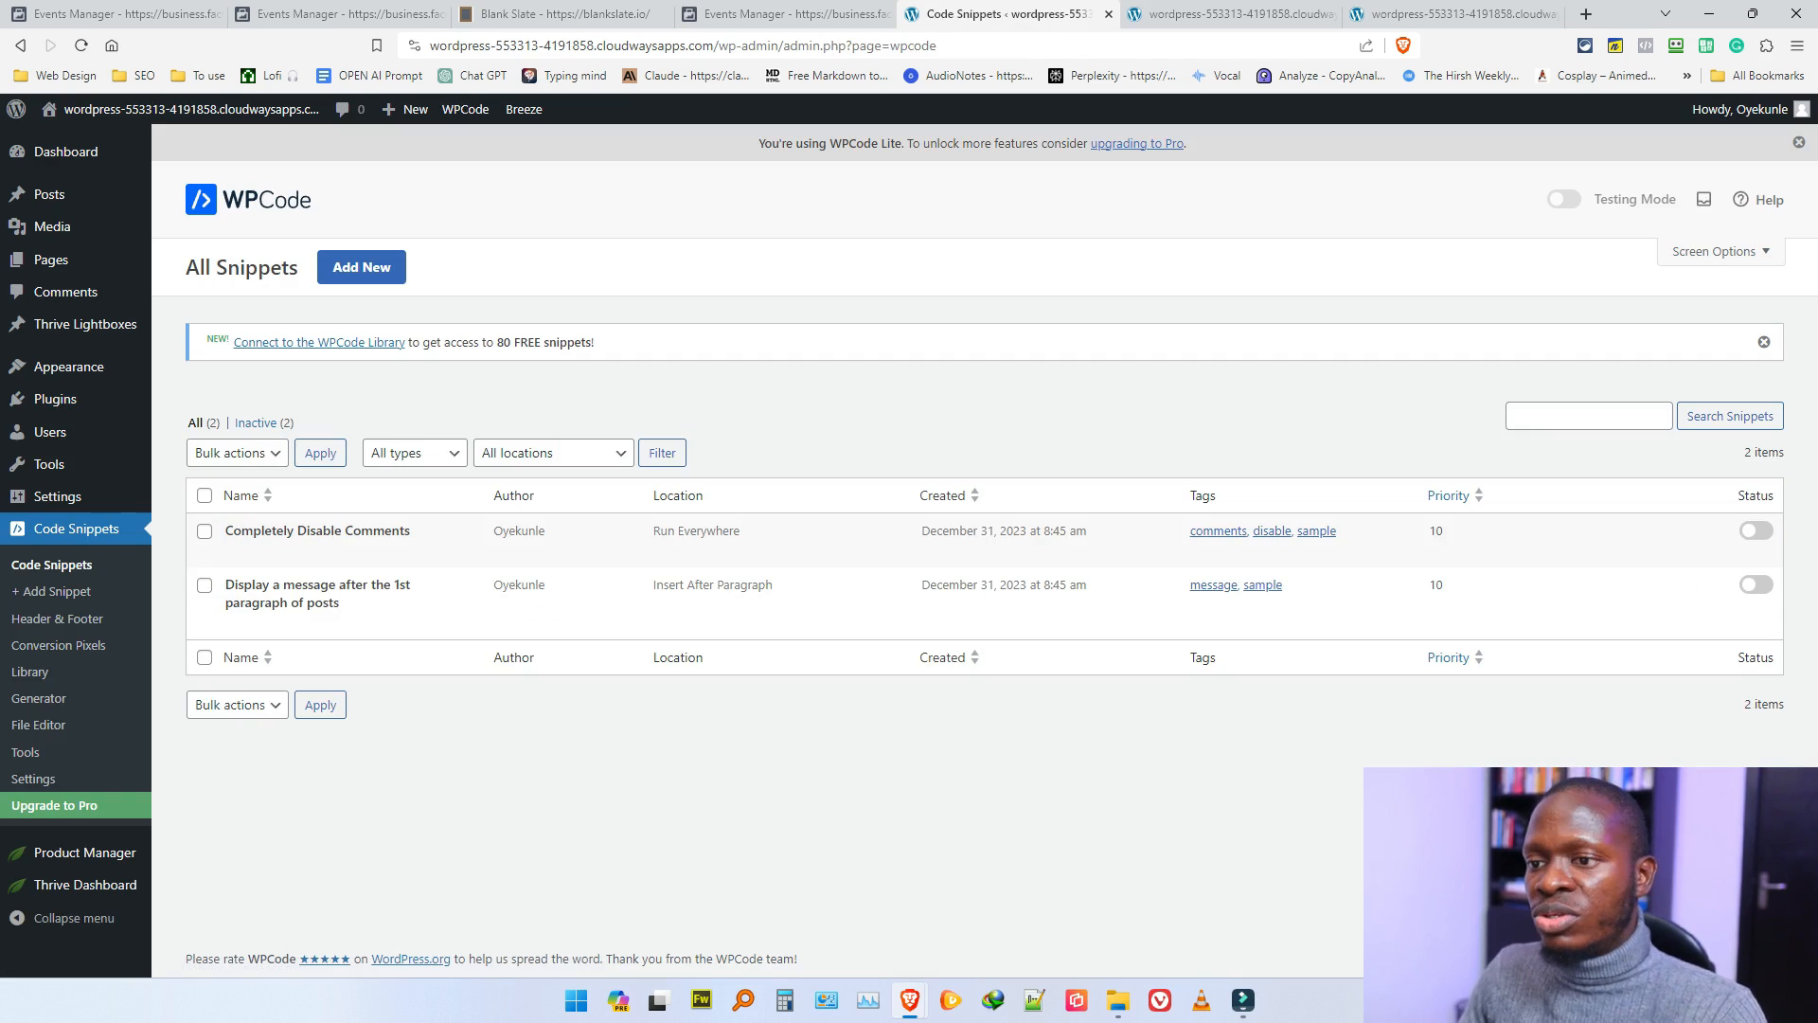
left_click(362, 267)
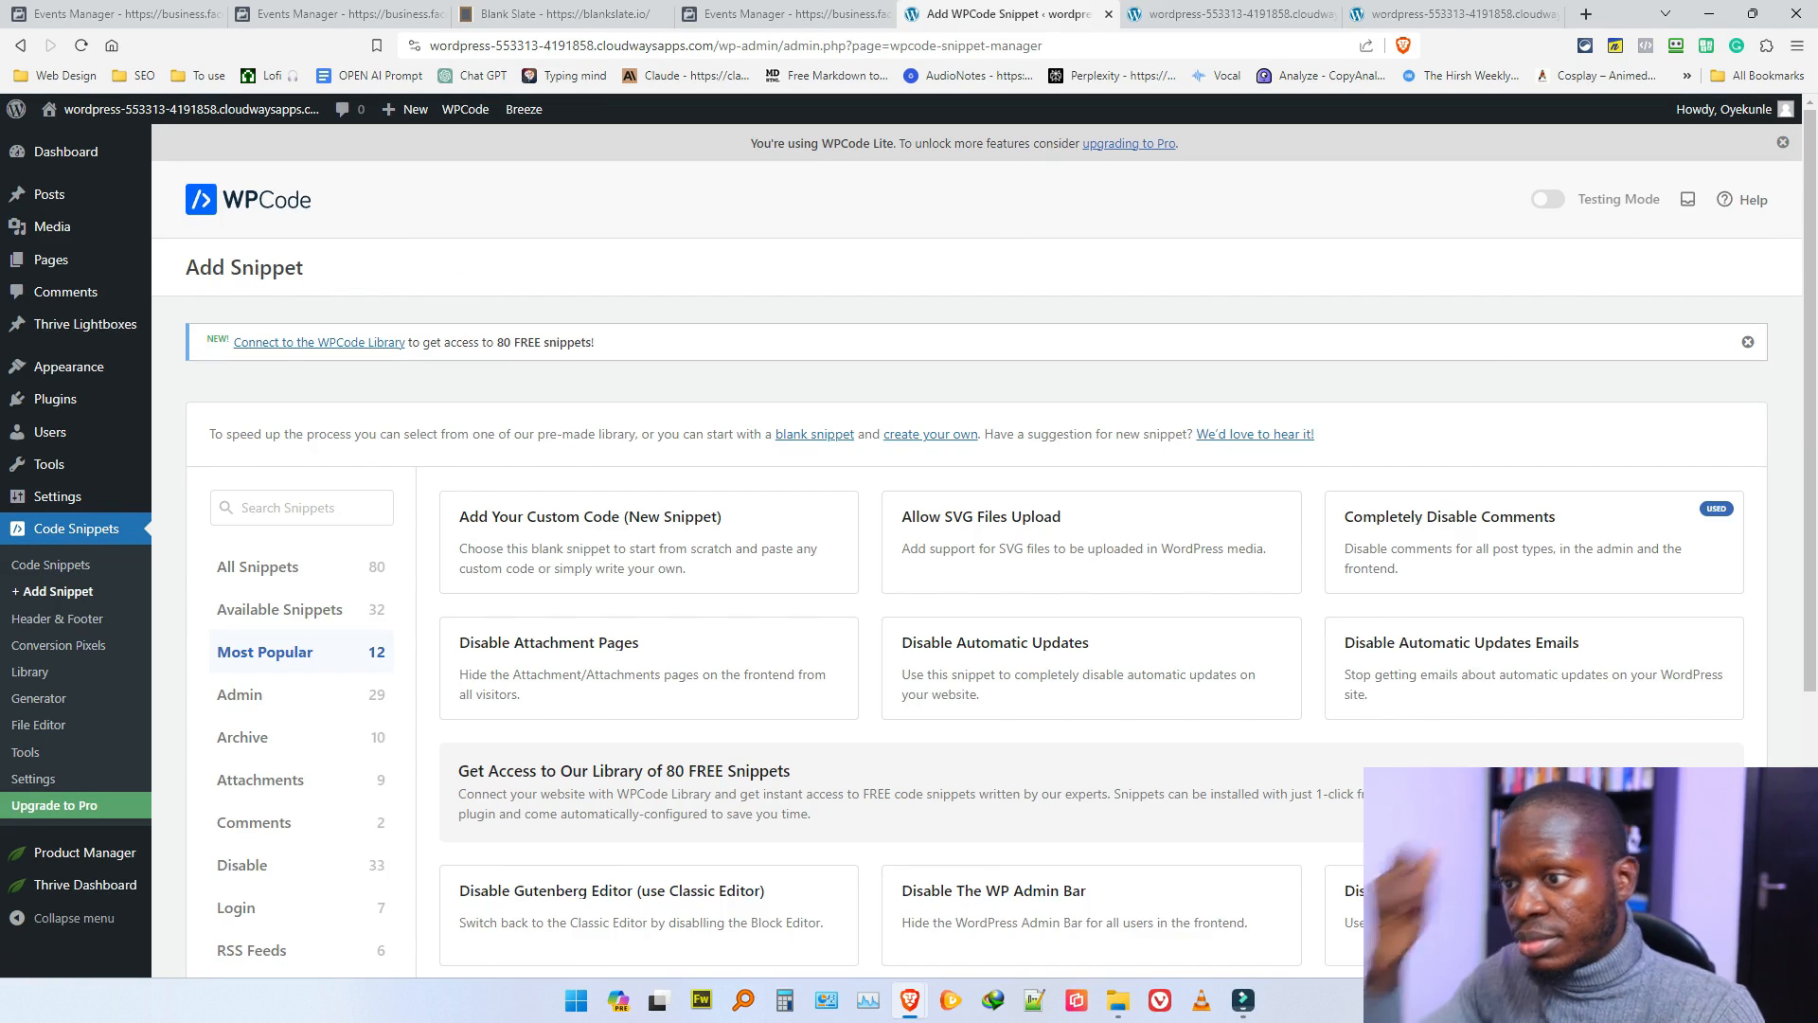
left_click(649, 555)
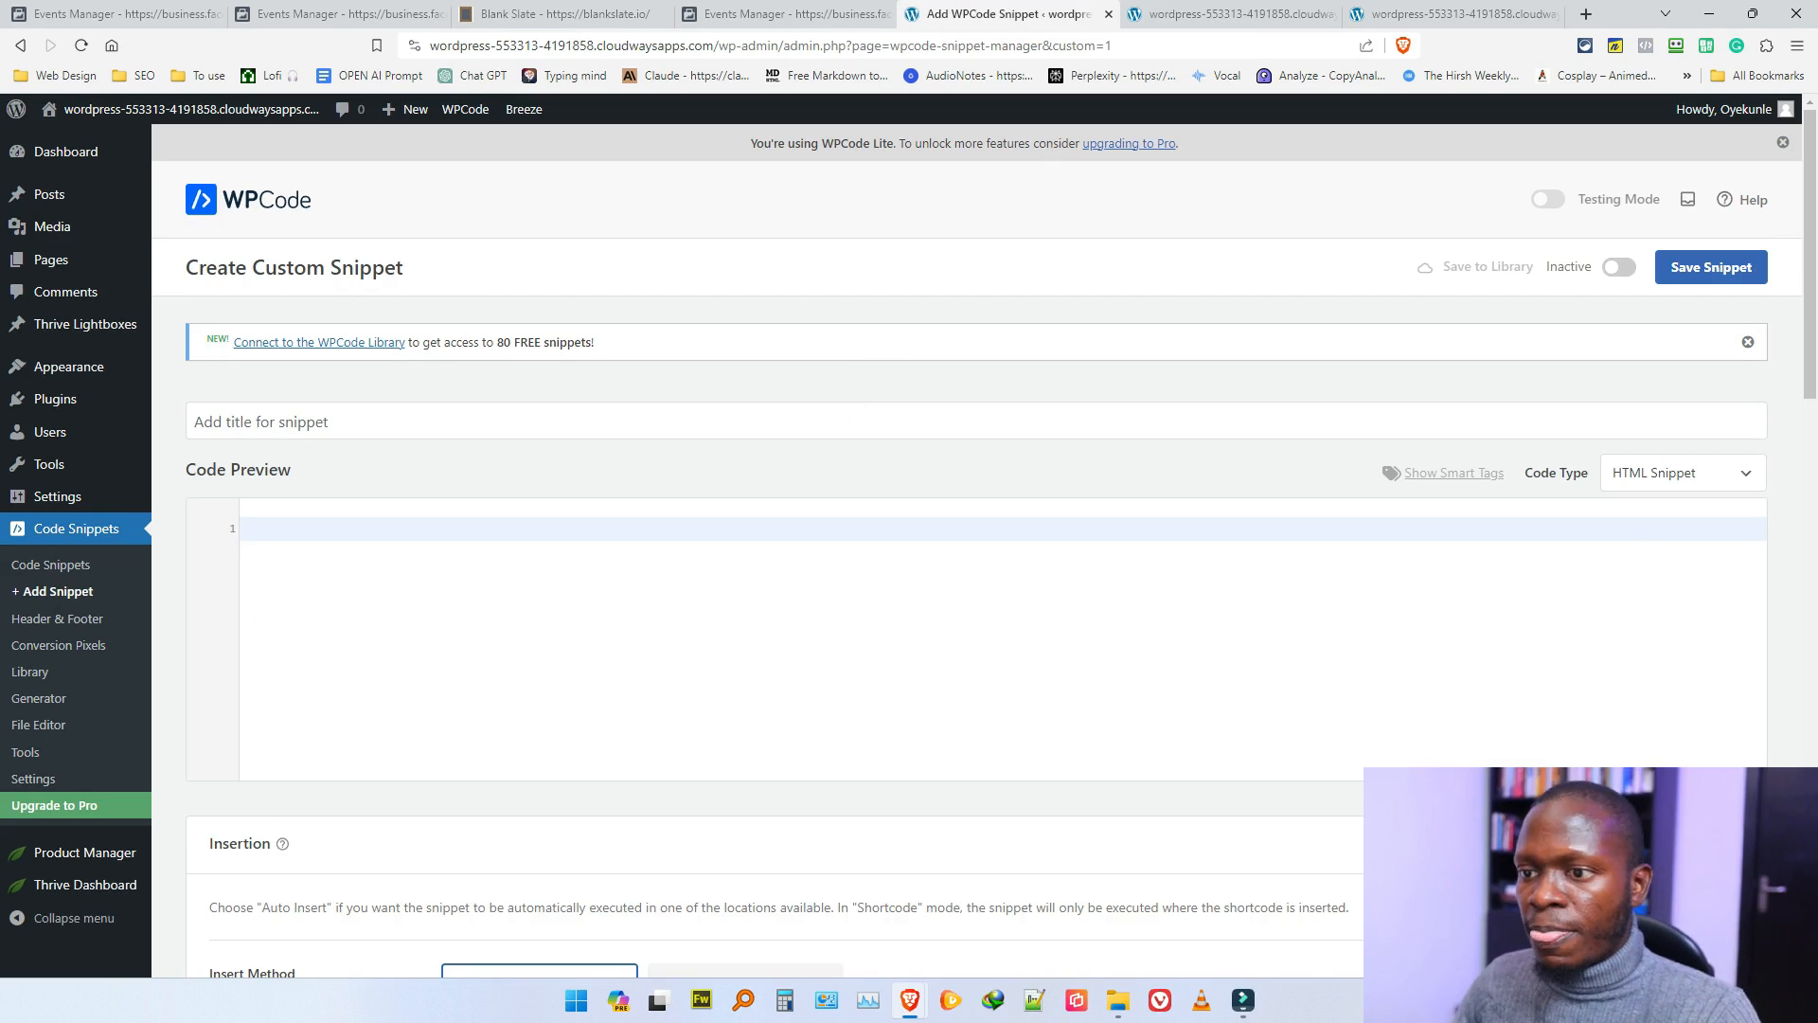
scroll(975, 550, "down", 1)
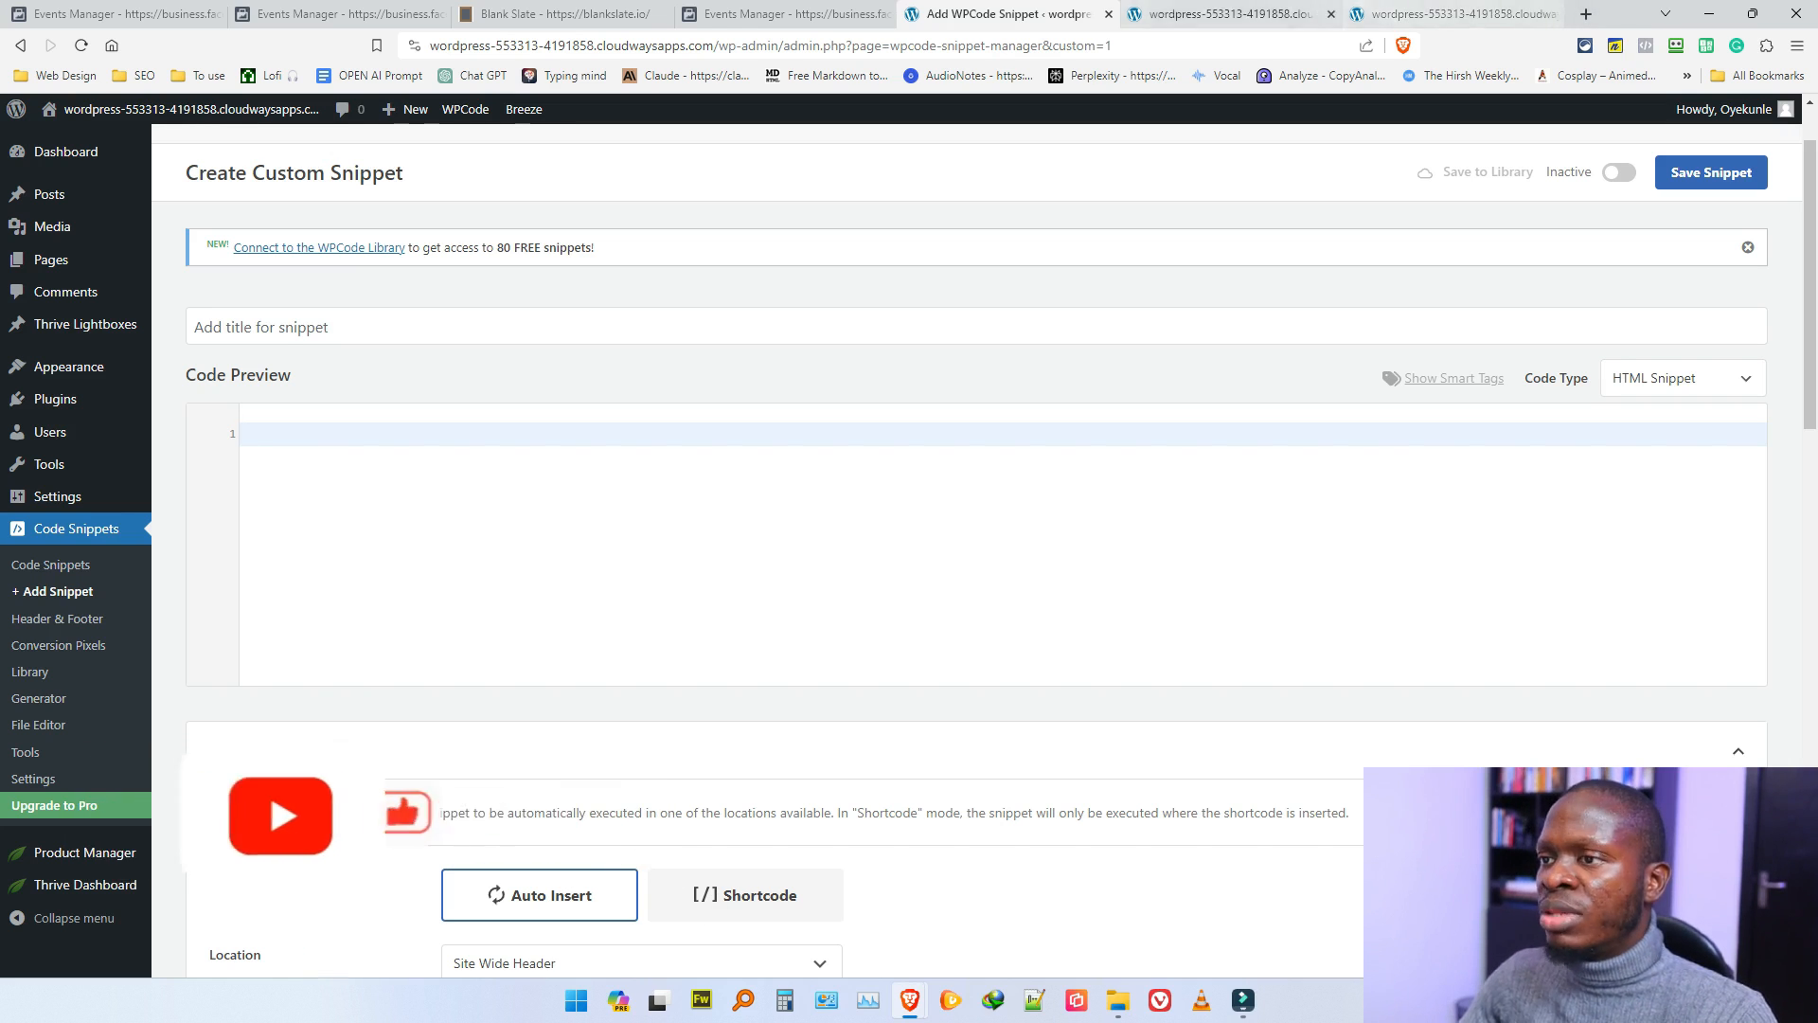
Step: Search Google for "install facebook pixel manager" and look through the results
key("ctrl+Tab")
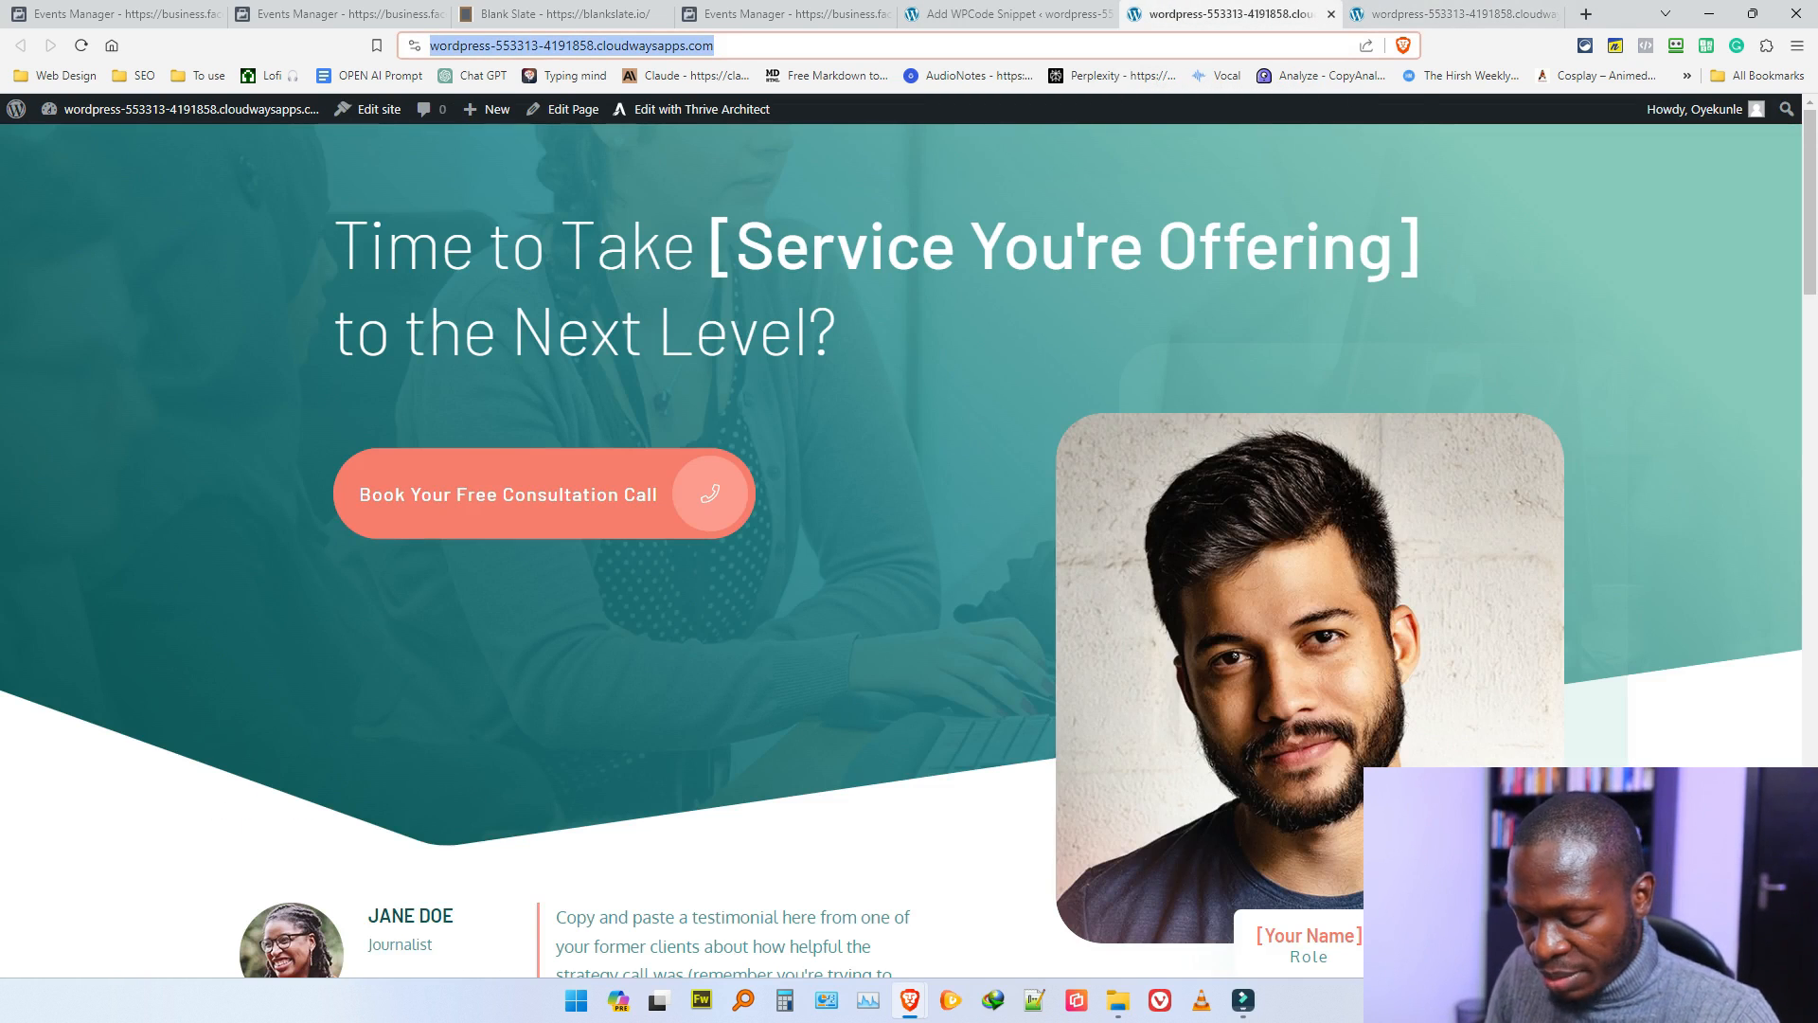
type("install")
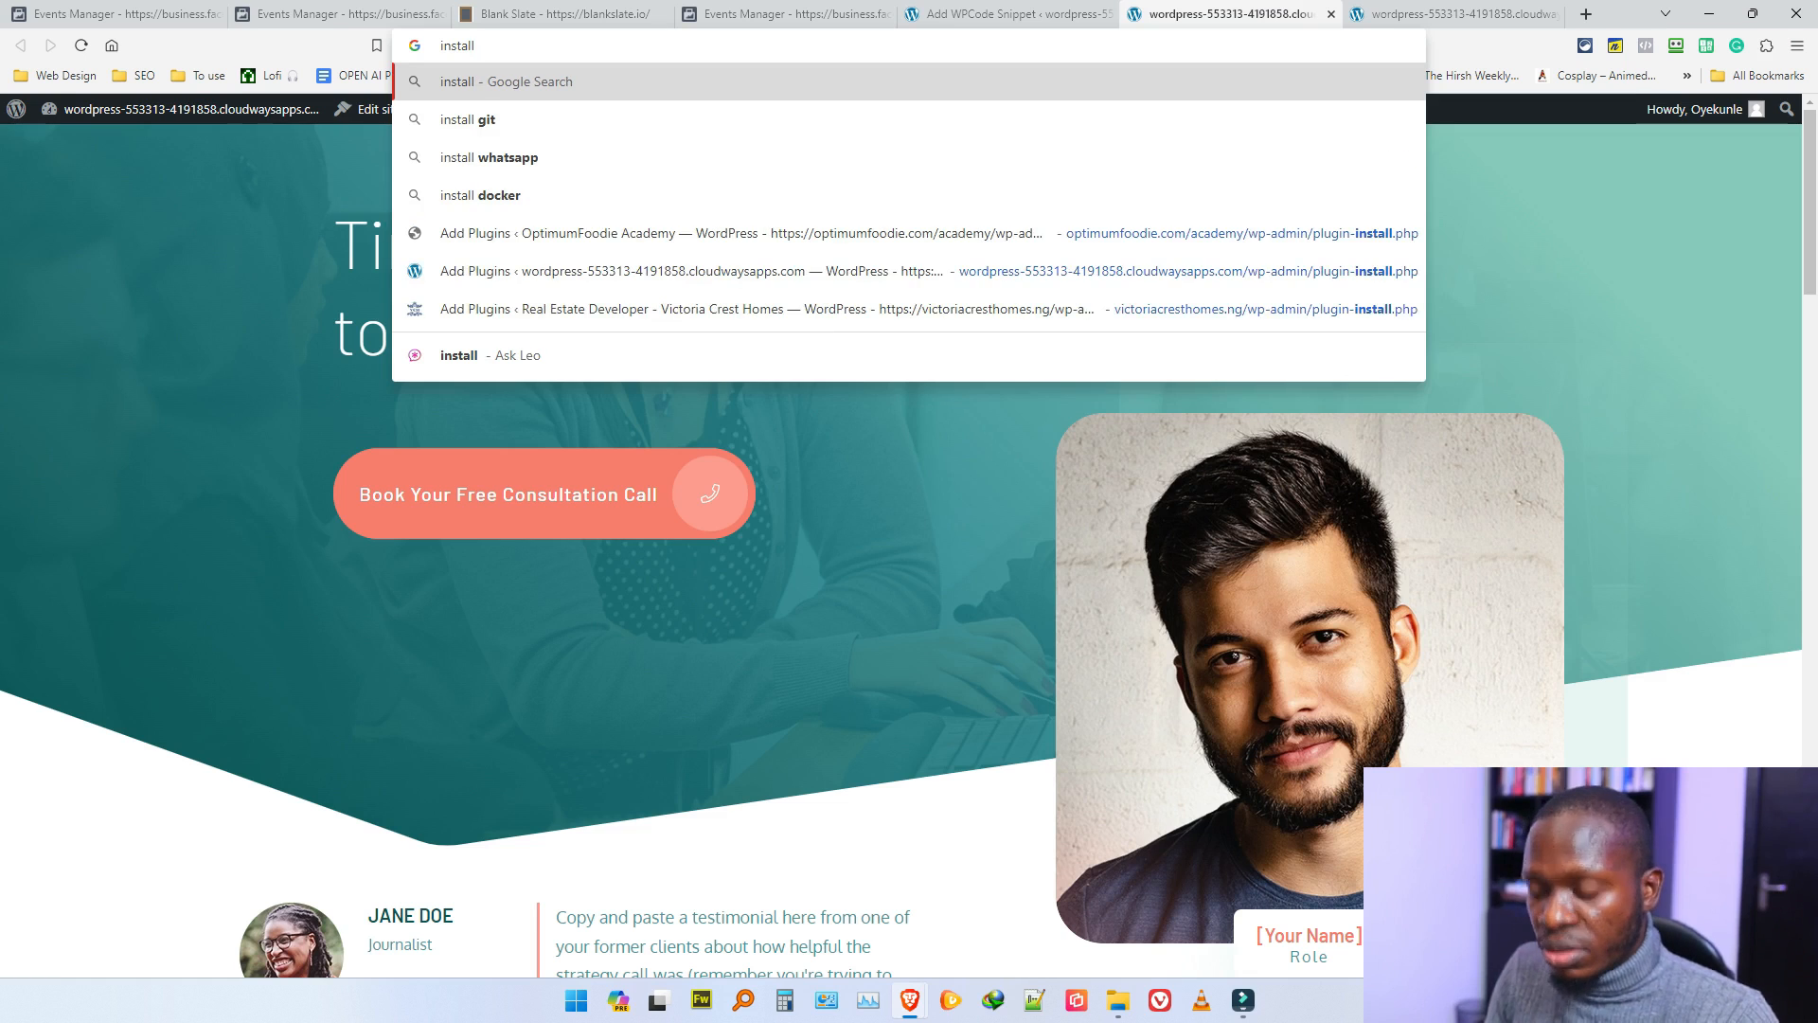
type(" facebook pixel mana")
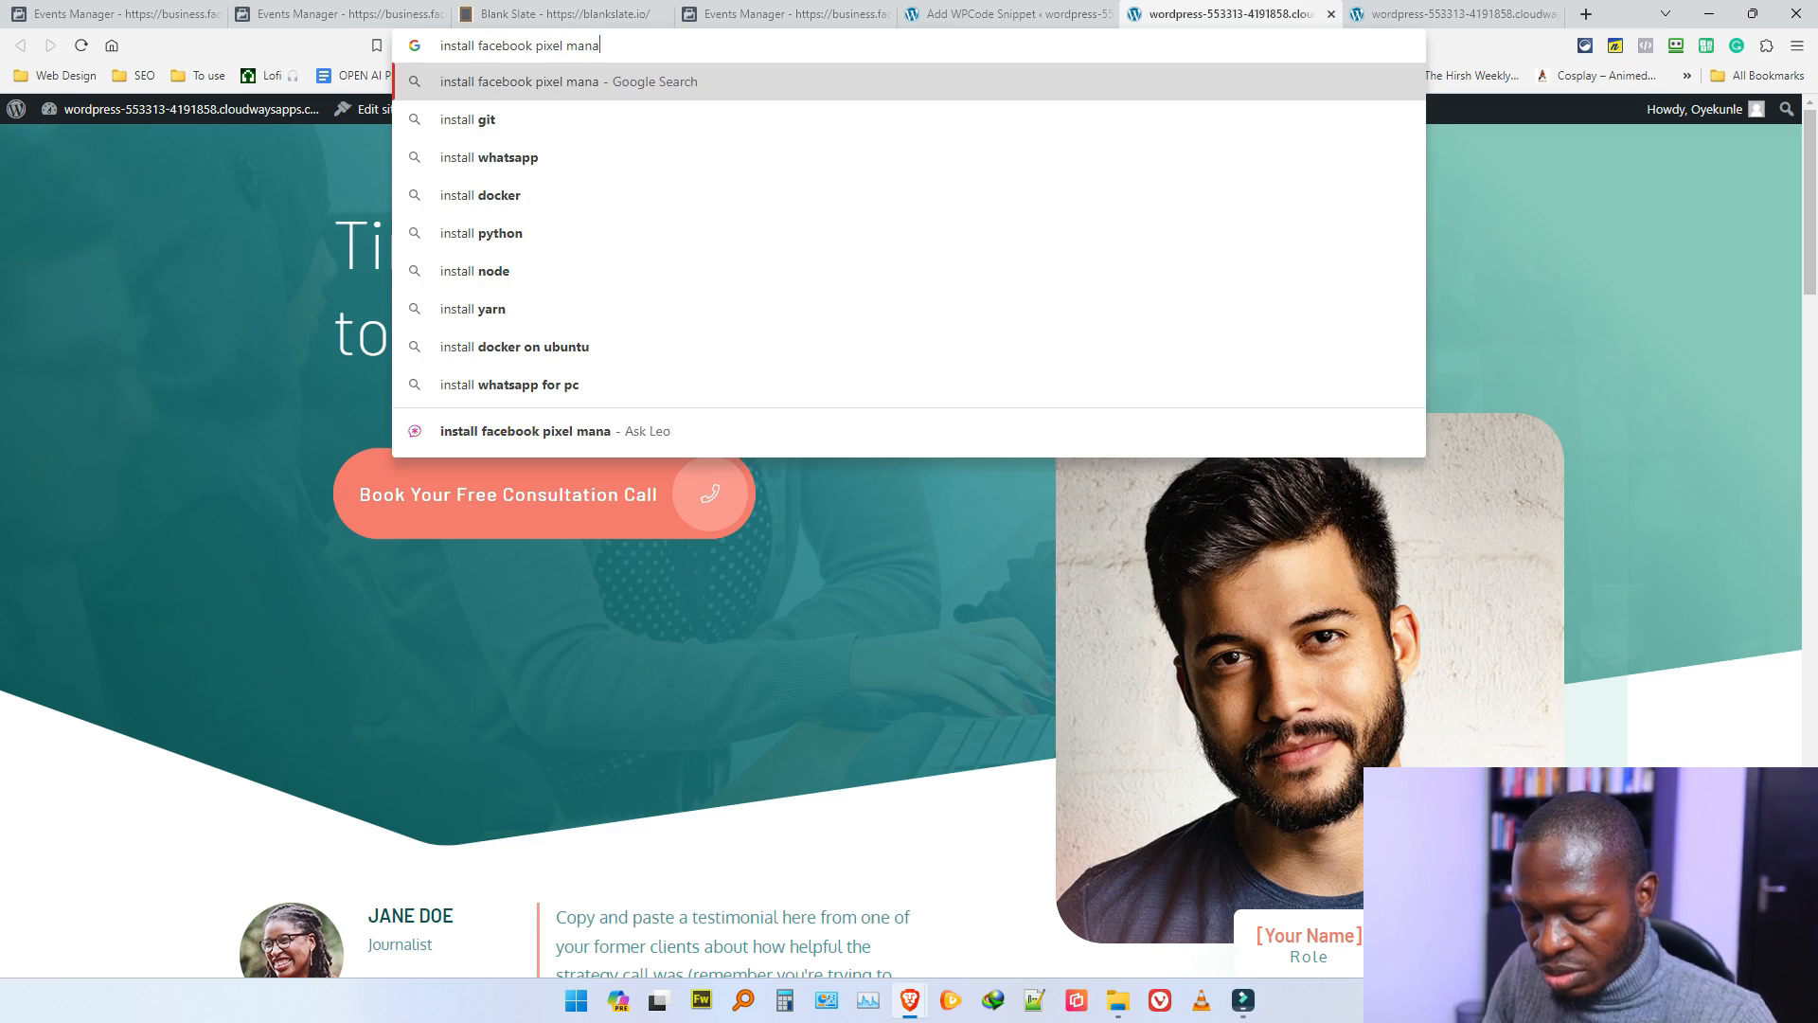
type("ger")
key("Return")
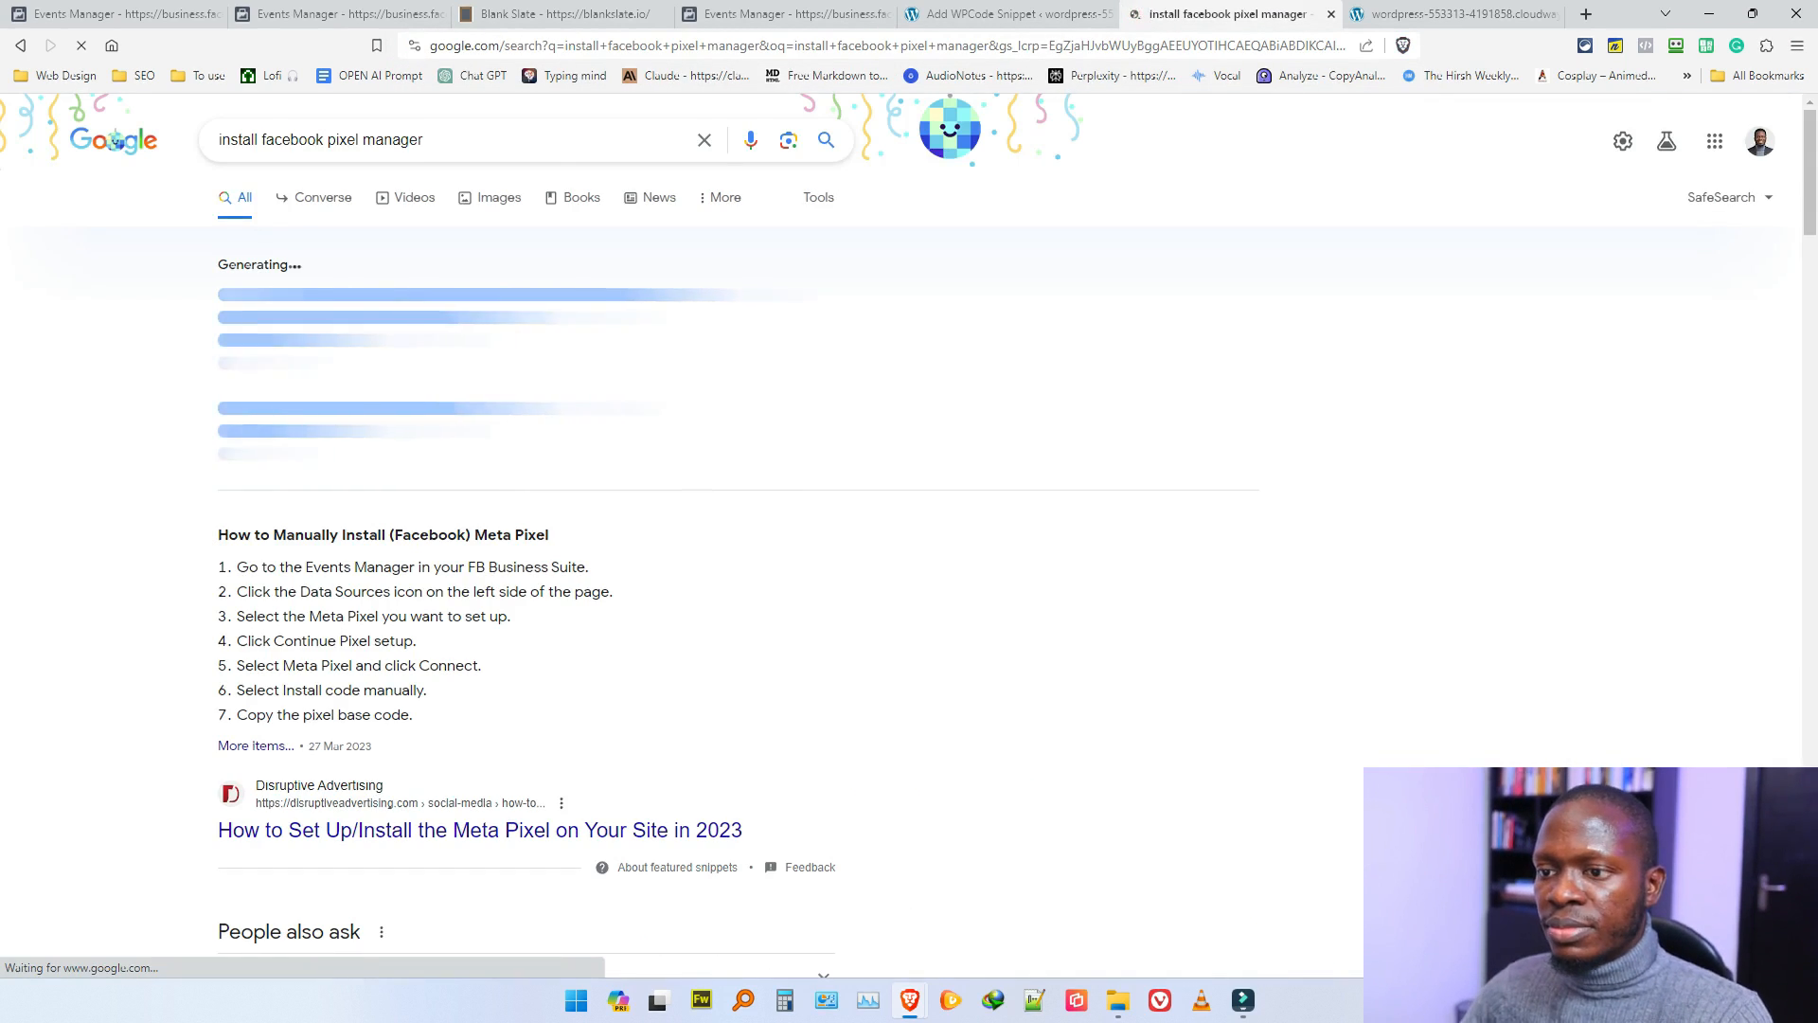
scroll(526, 568, "down", 5)
scroll(527, 568, "up", 5)
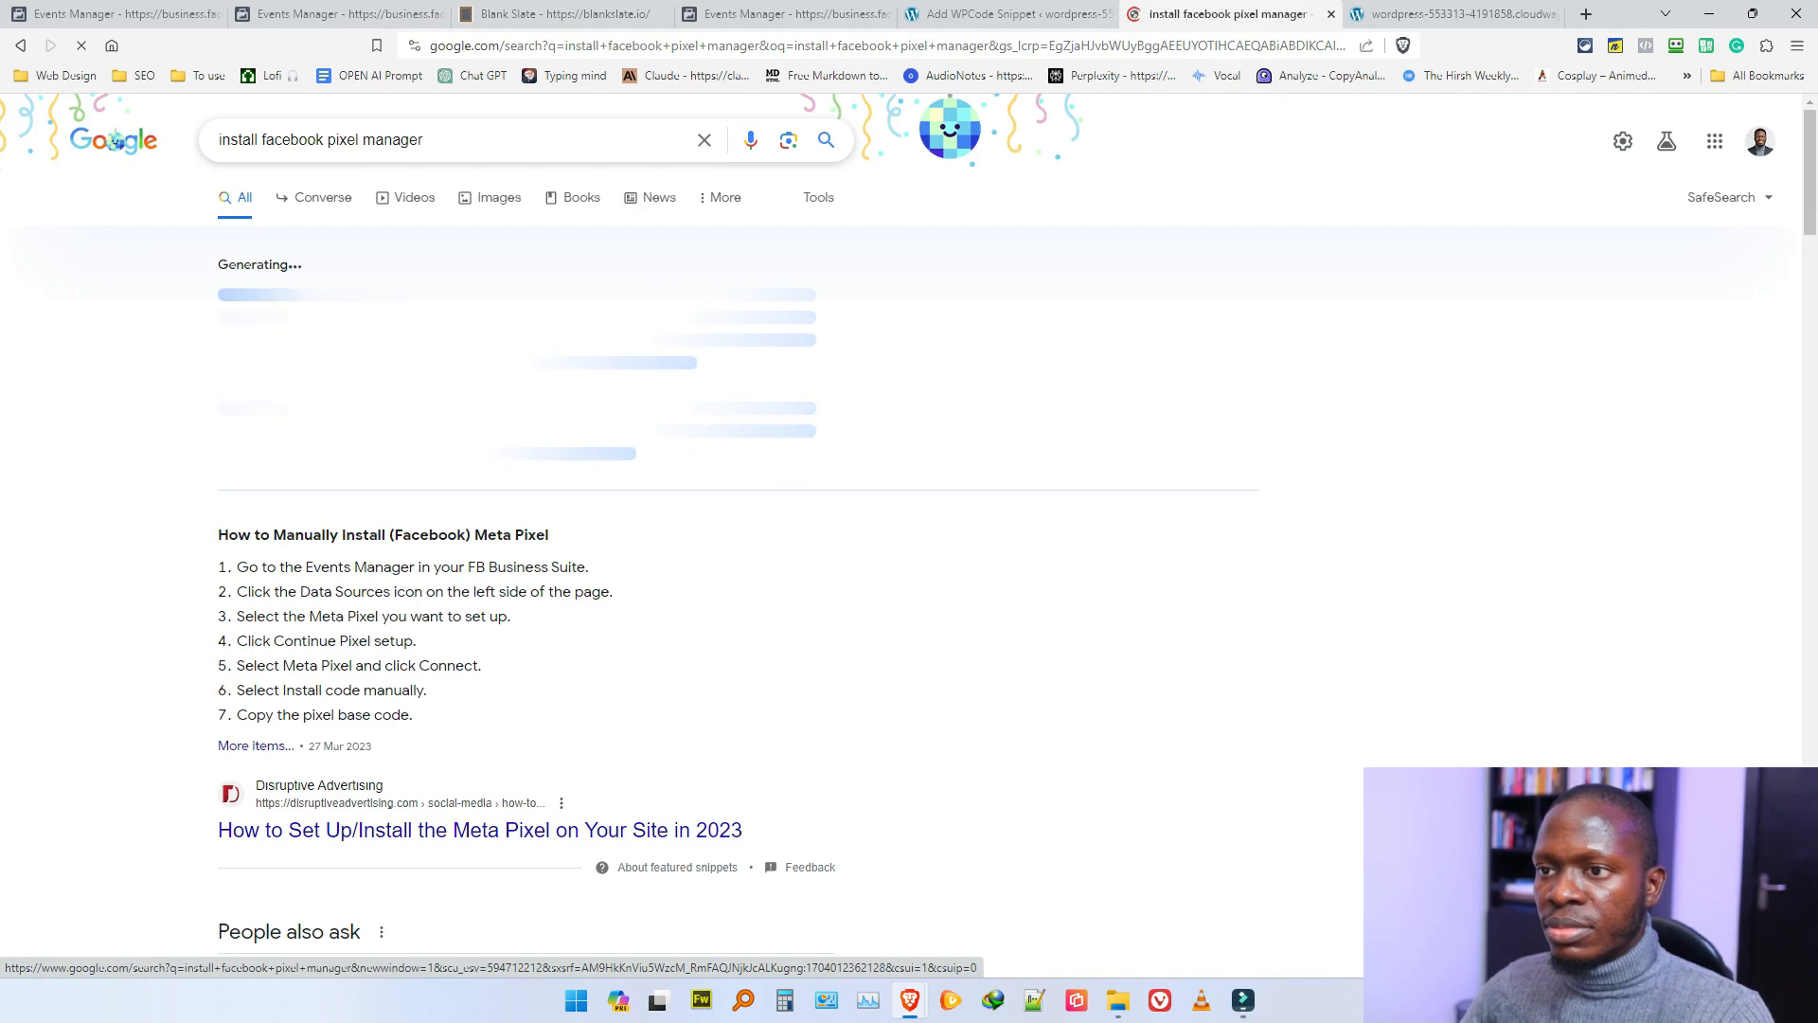
Step: Search Google for "install facebook pixel helpher chrome"
double_click(392, 140)
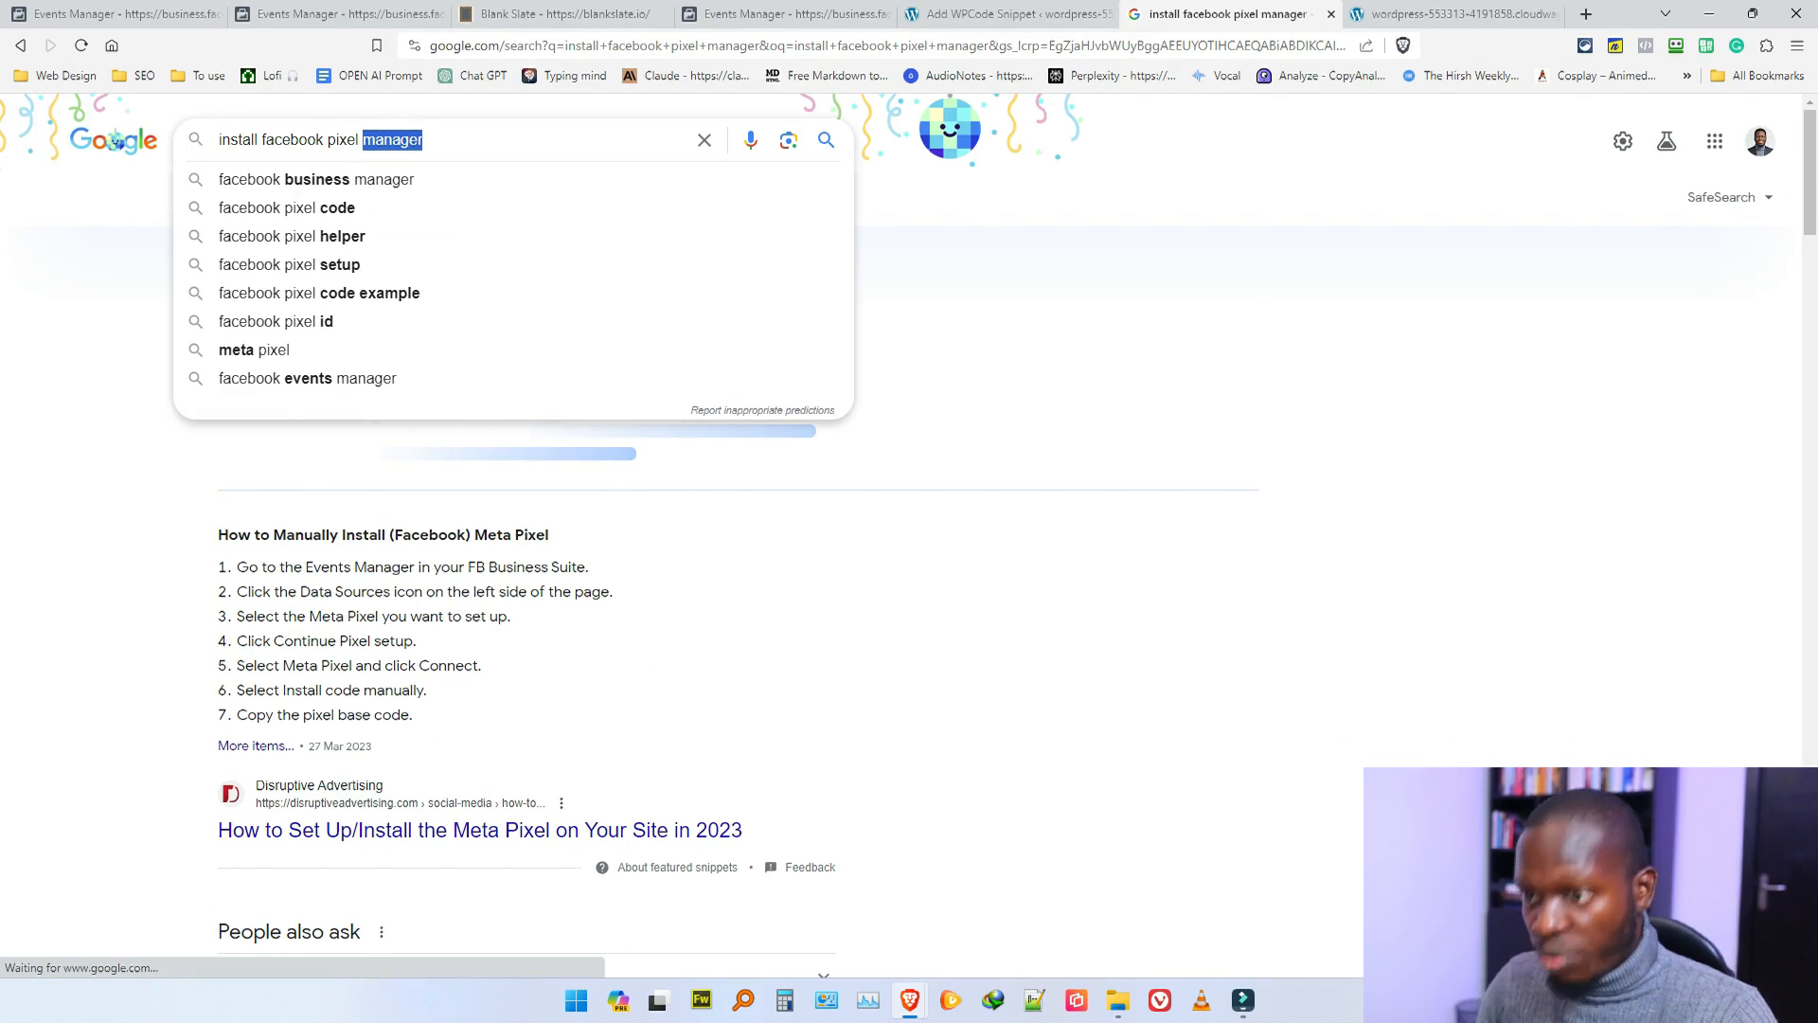
type("helpter")
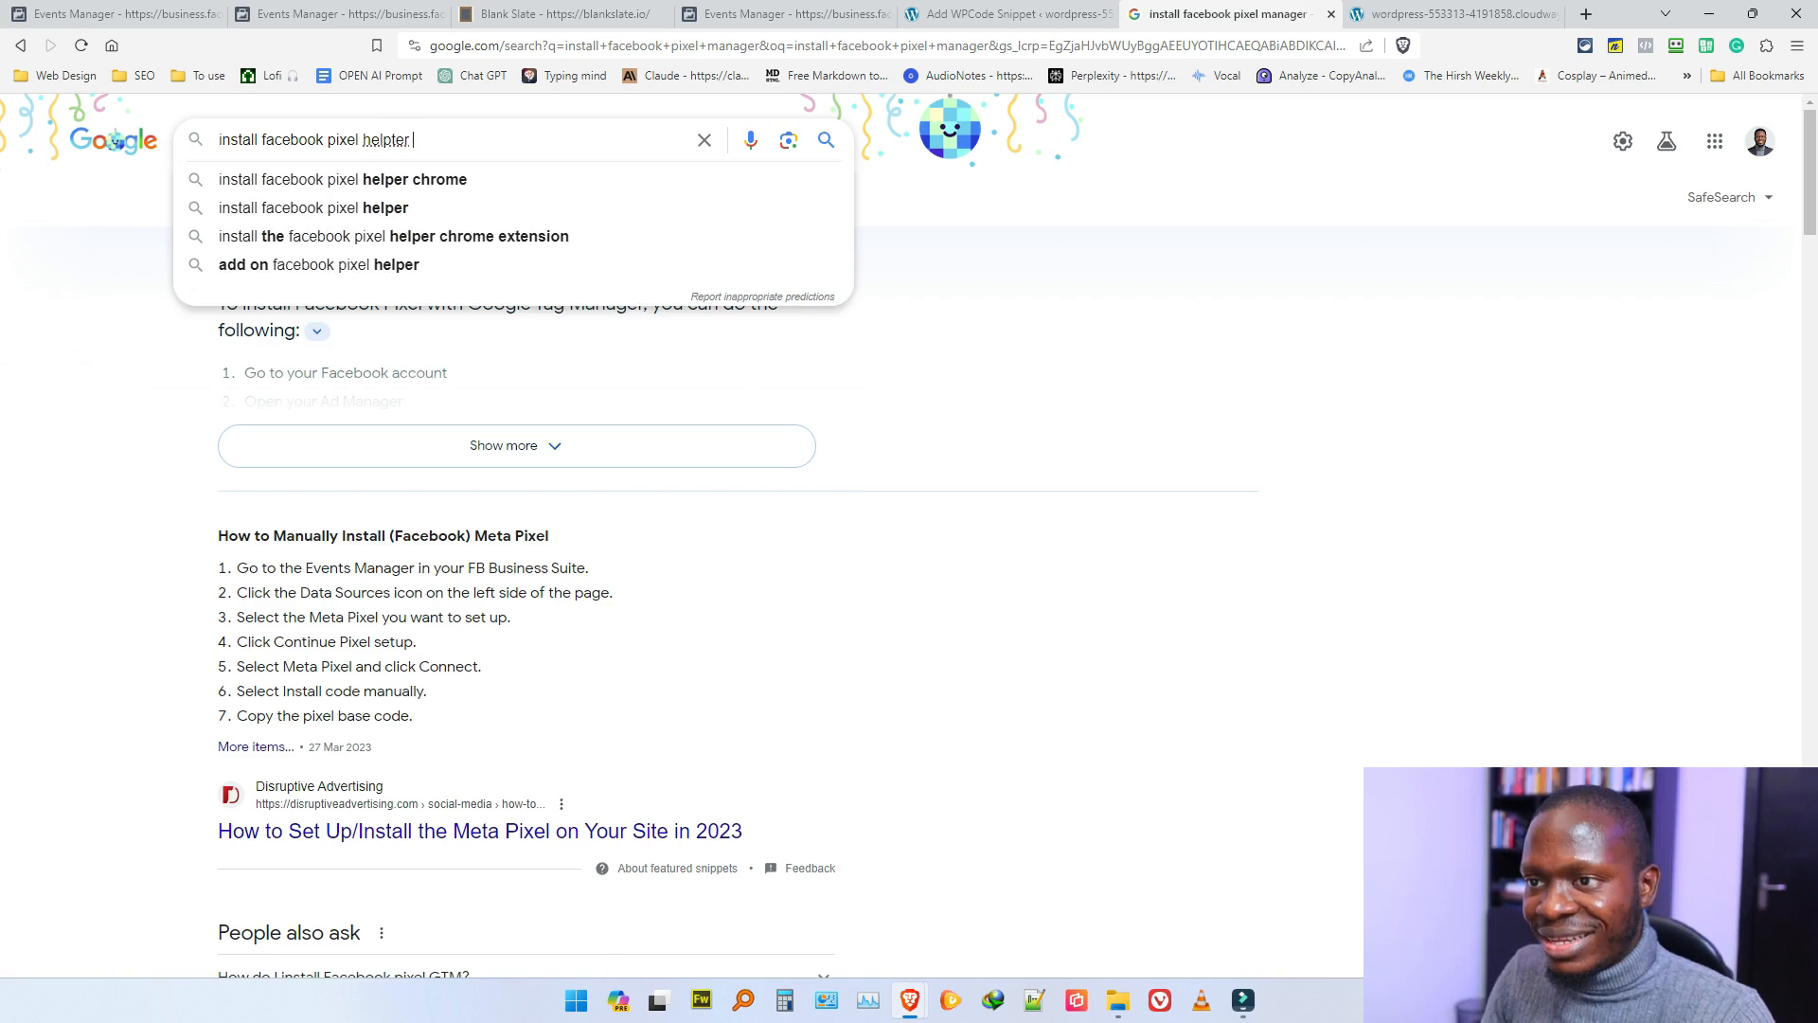
key("BackSpace")
key("BackSpace")
key("BackSpace")
key("BackSpace")
type("her ")
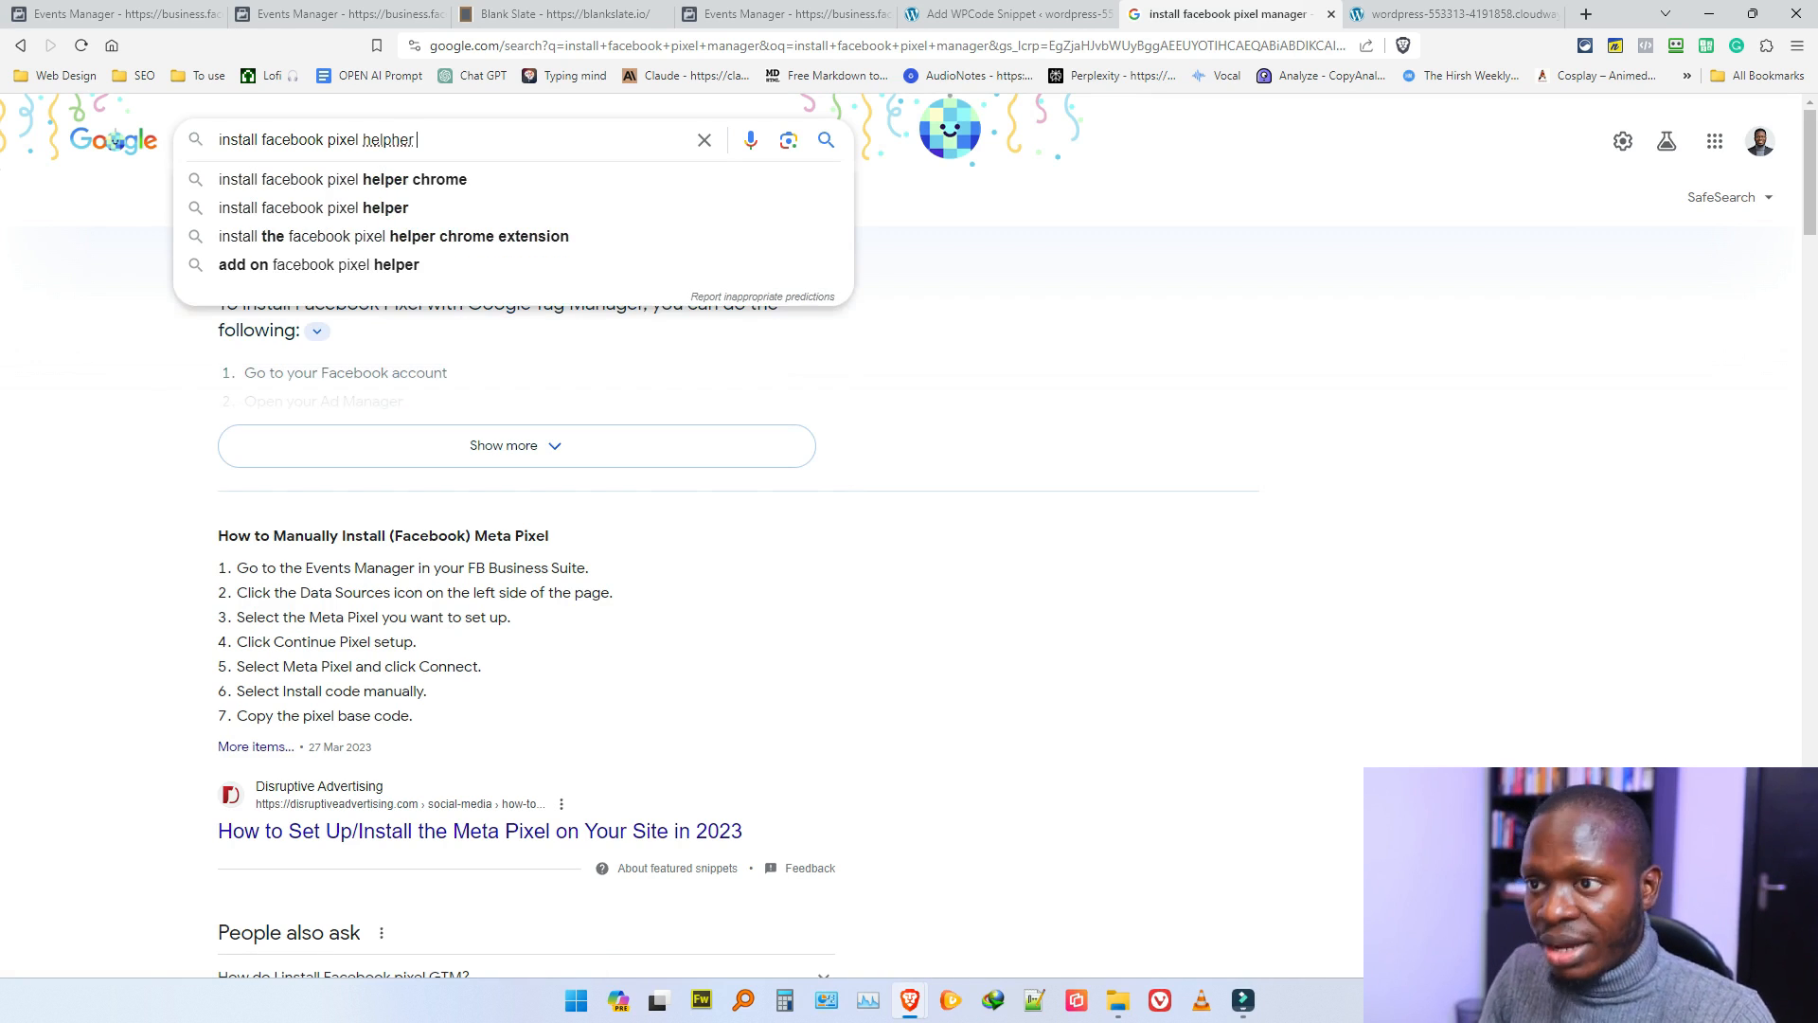
type("chrome")
key("Return")
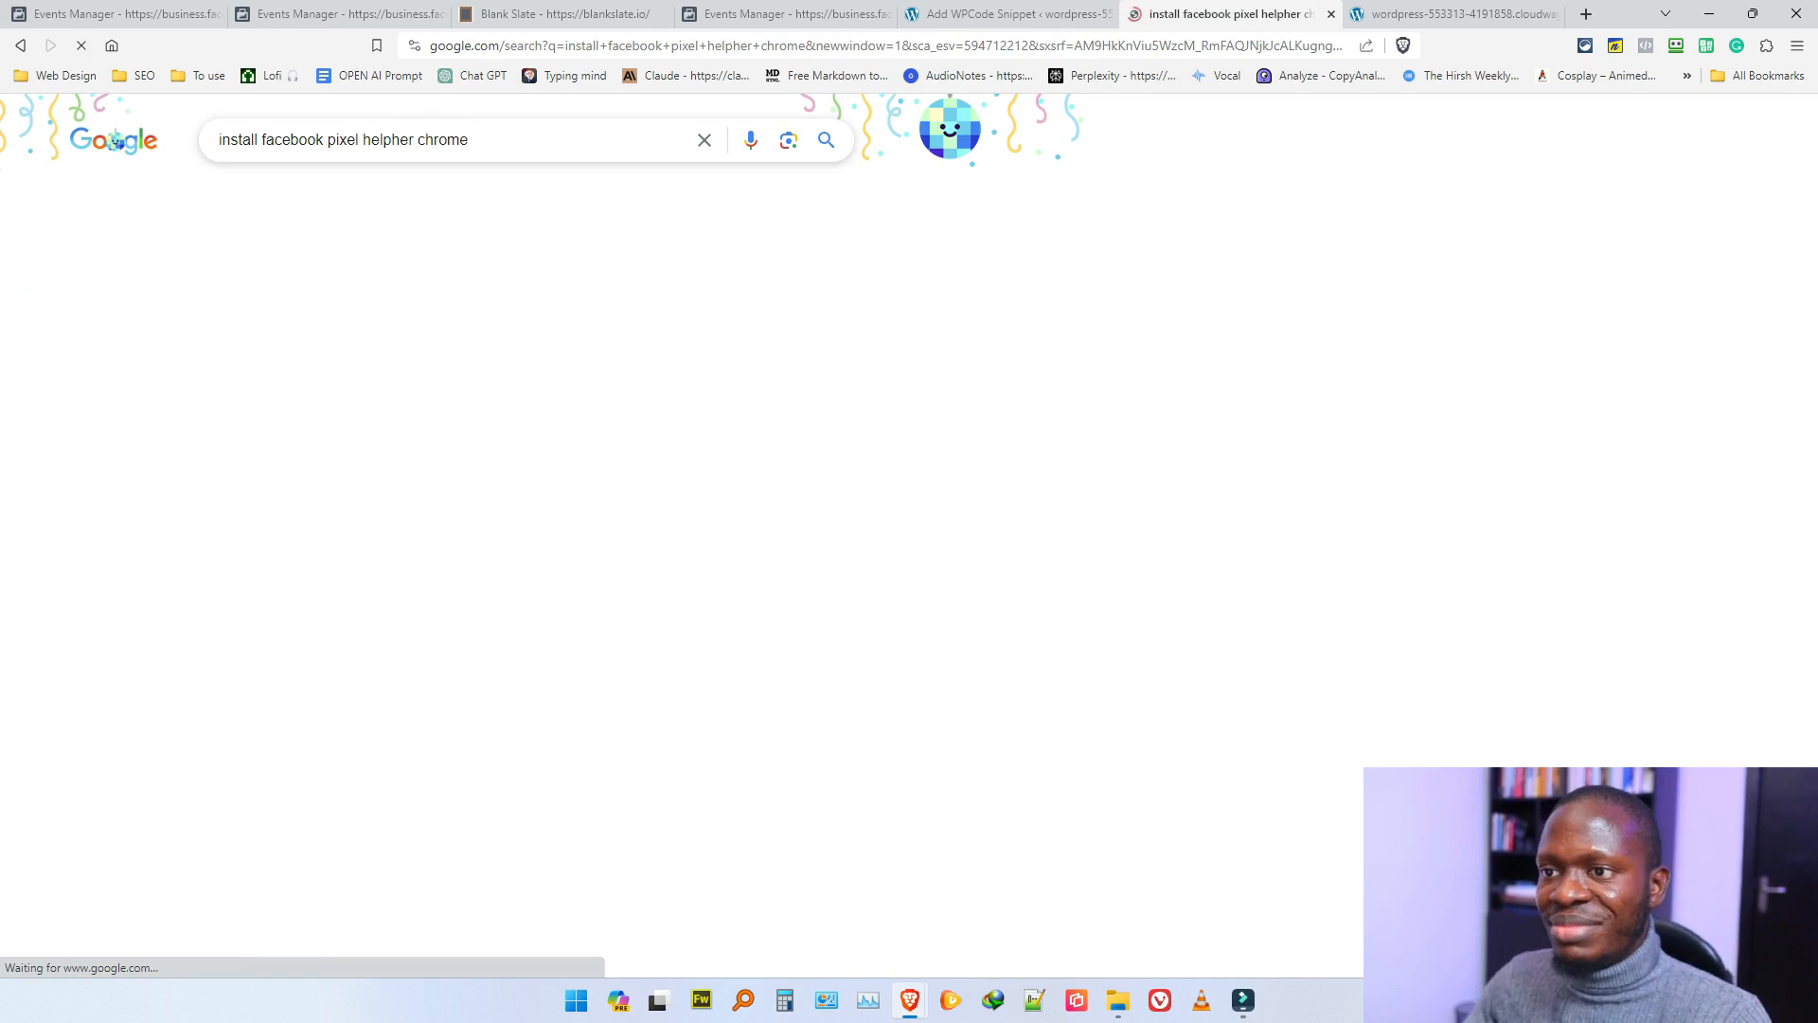
Step: Open the Meta Pixel Helper page in the Chrome Web Store and run the extension on that page
scroll(300, 606, "down", 2)
left_click(300, 459)
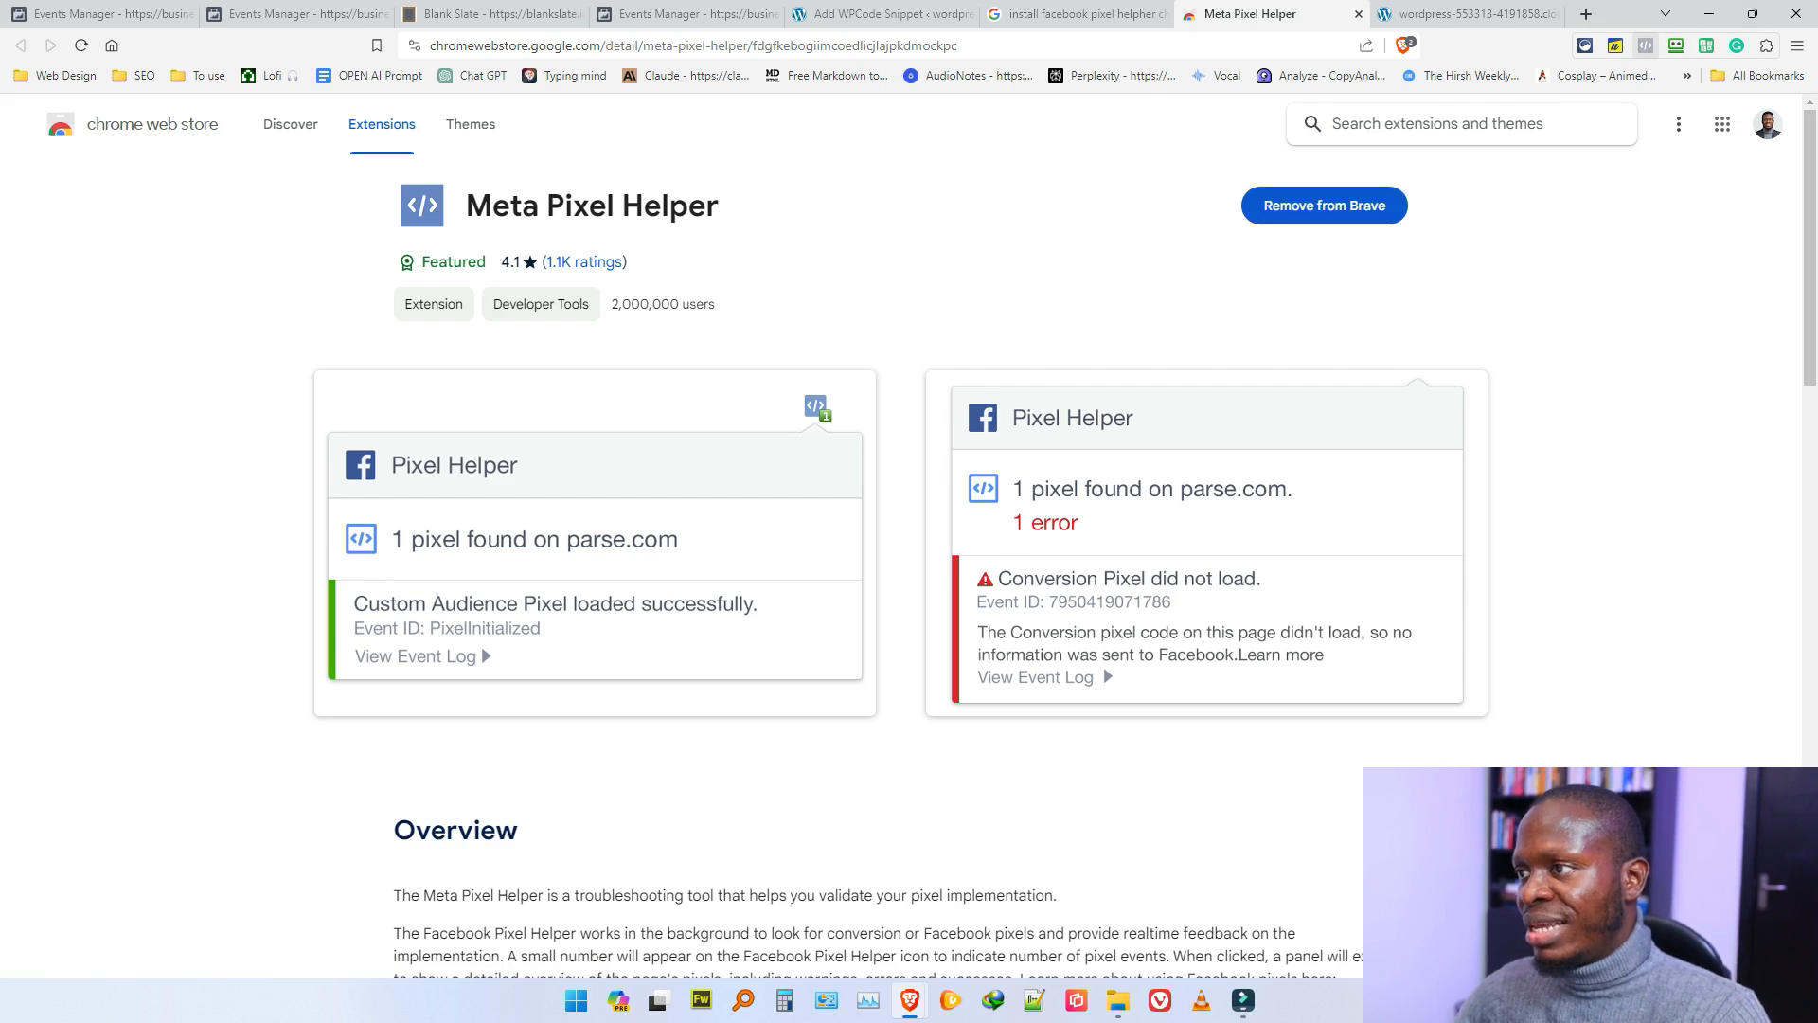
left_click(1646, 45)
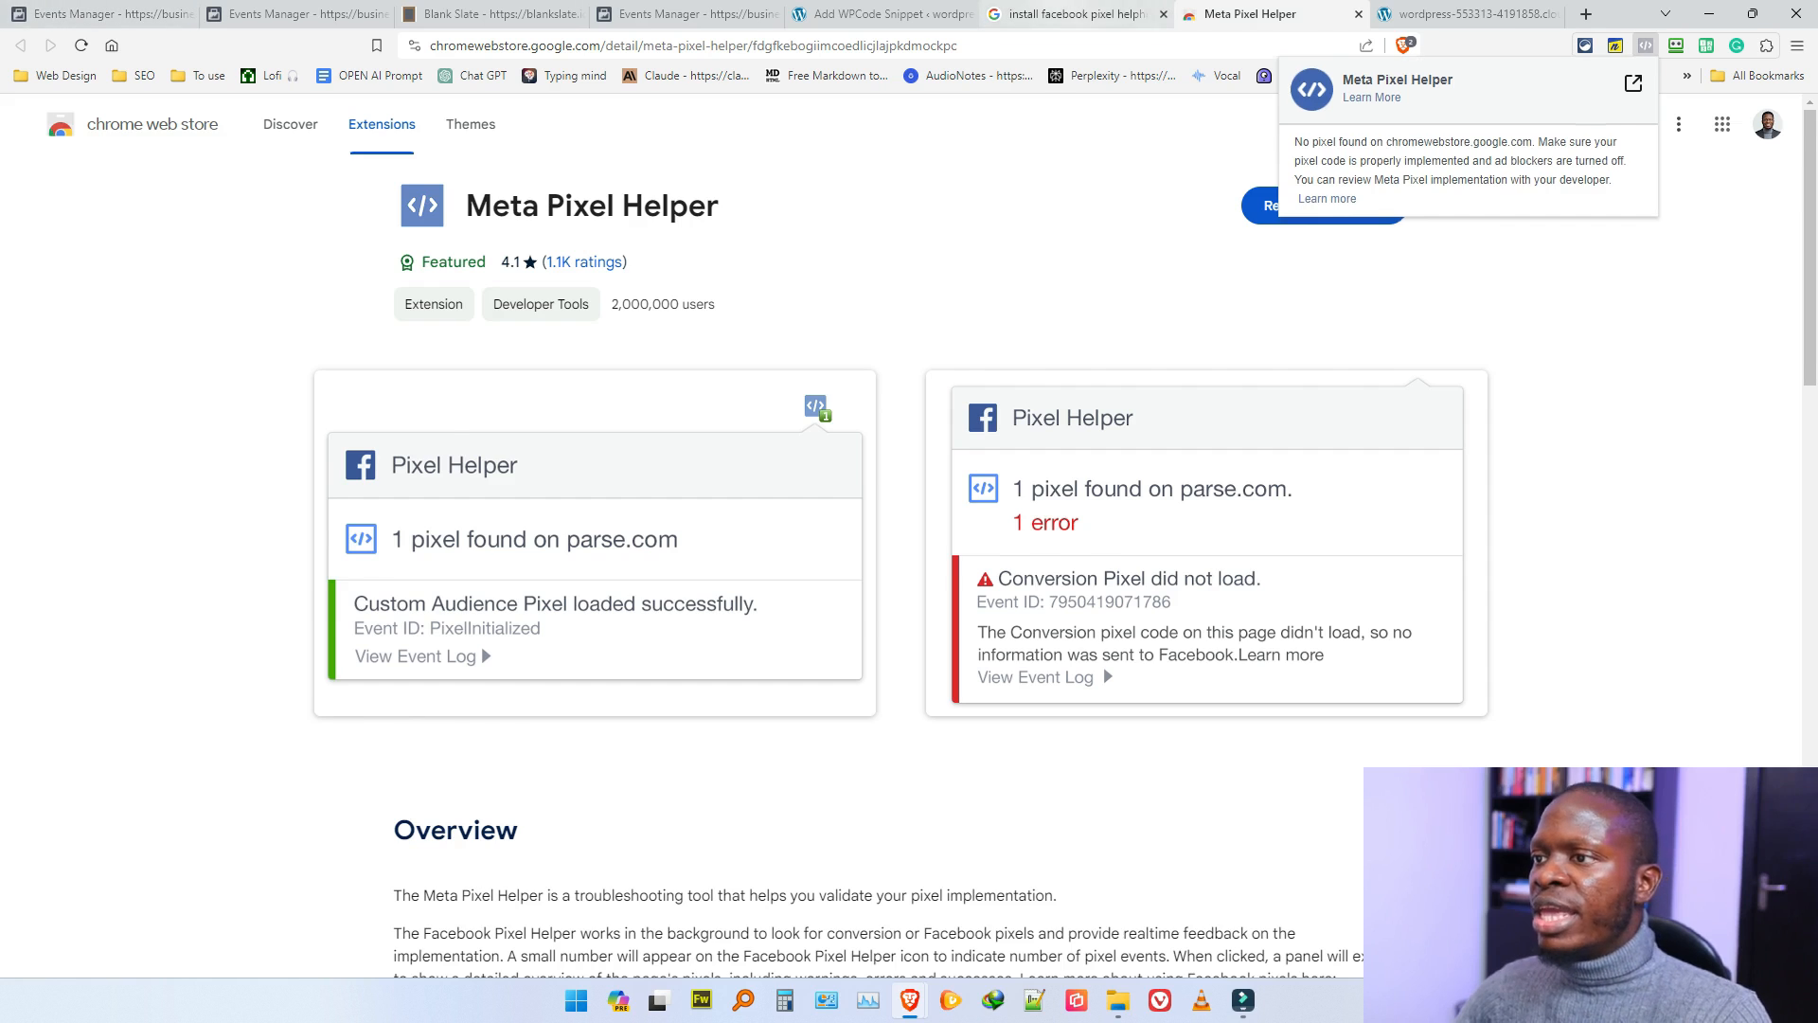
Step: Return to the WordPress site's homepage and check it for a pixel with Meta Pixel Helper
left_click(1079, 14)
right_click(21, 45)
left_click(142, 97)
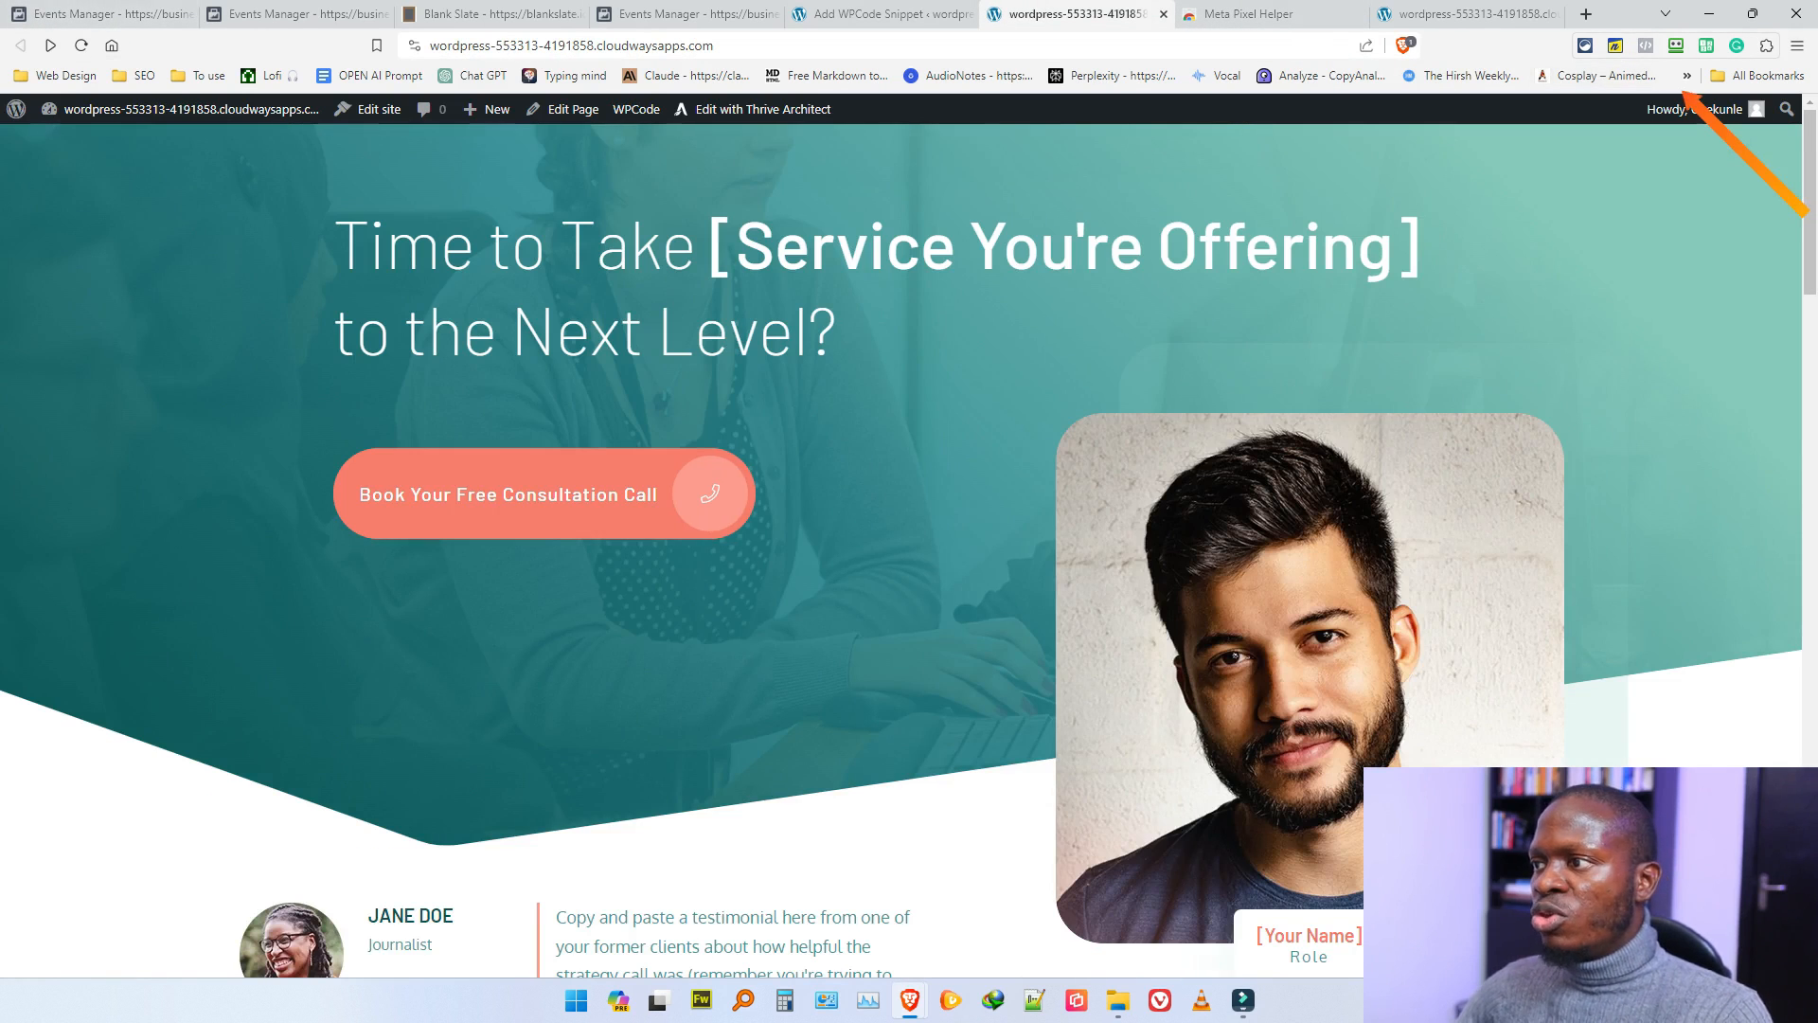
left_click(1645, 46)
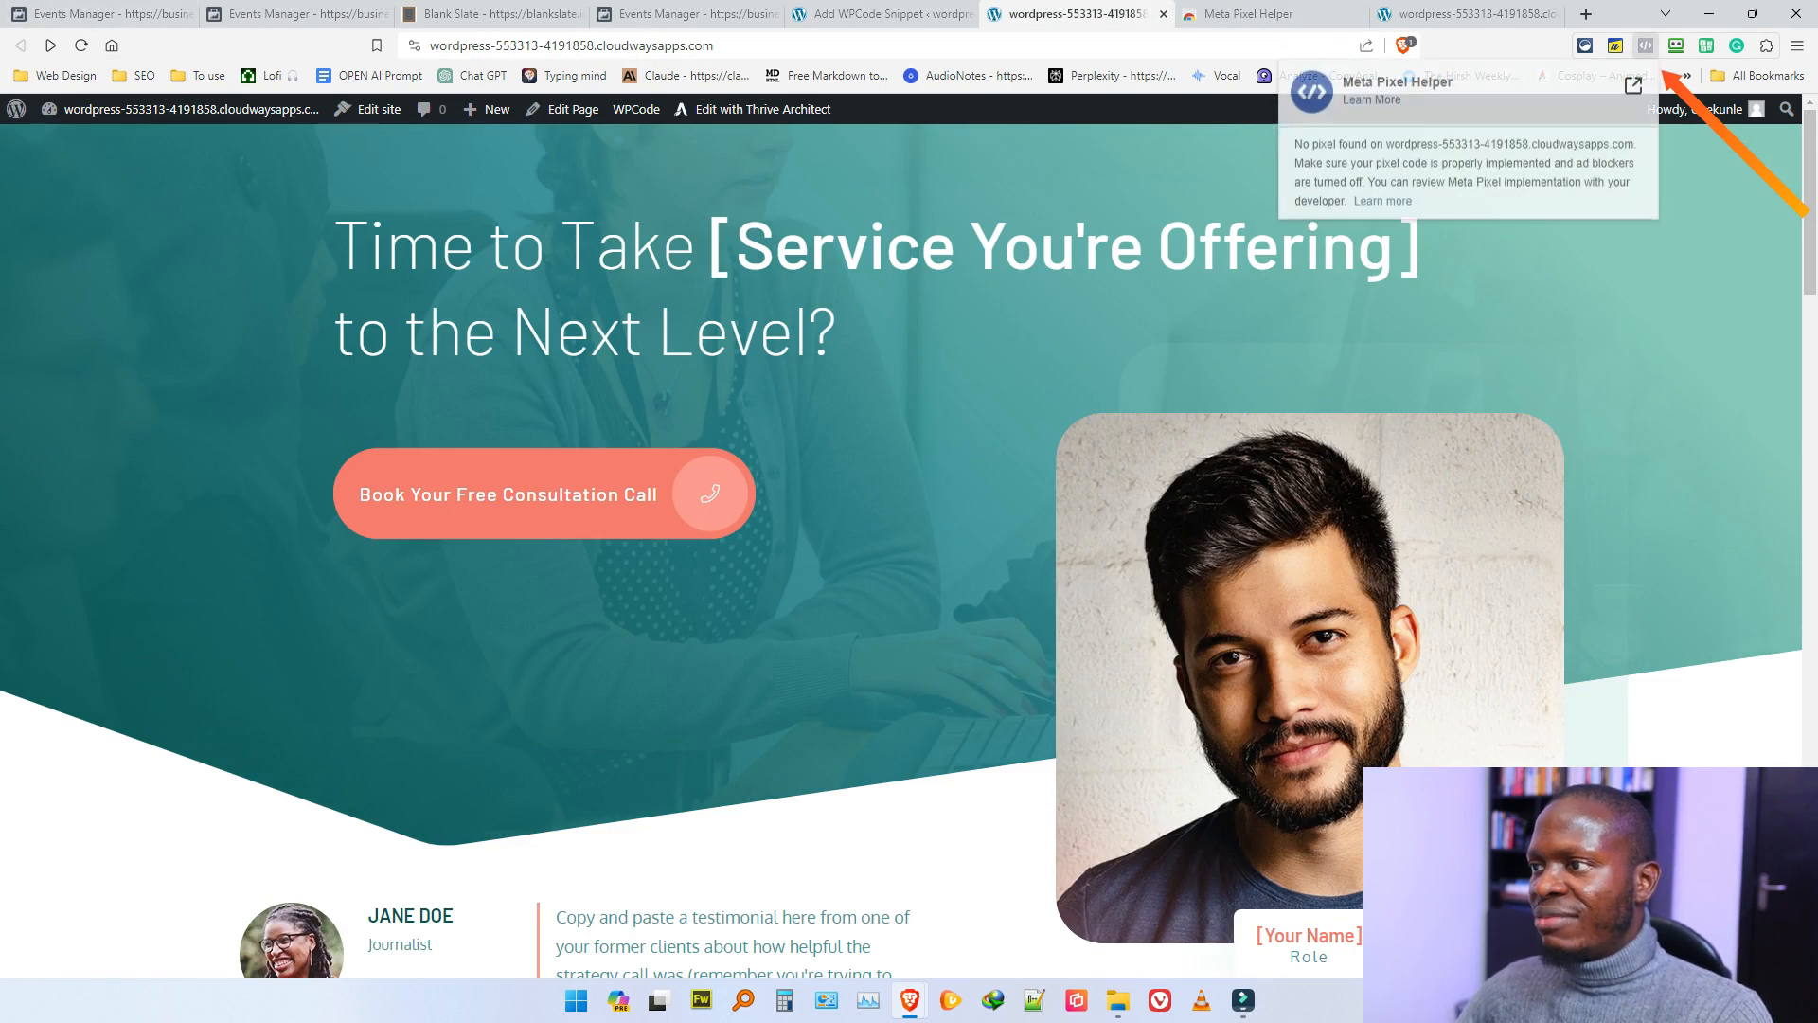
key("Escape")
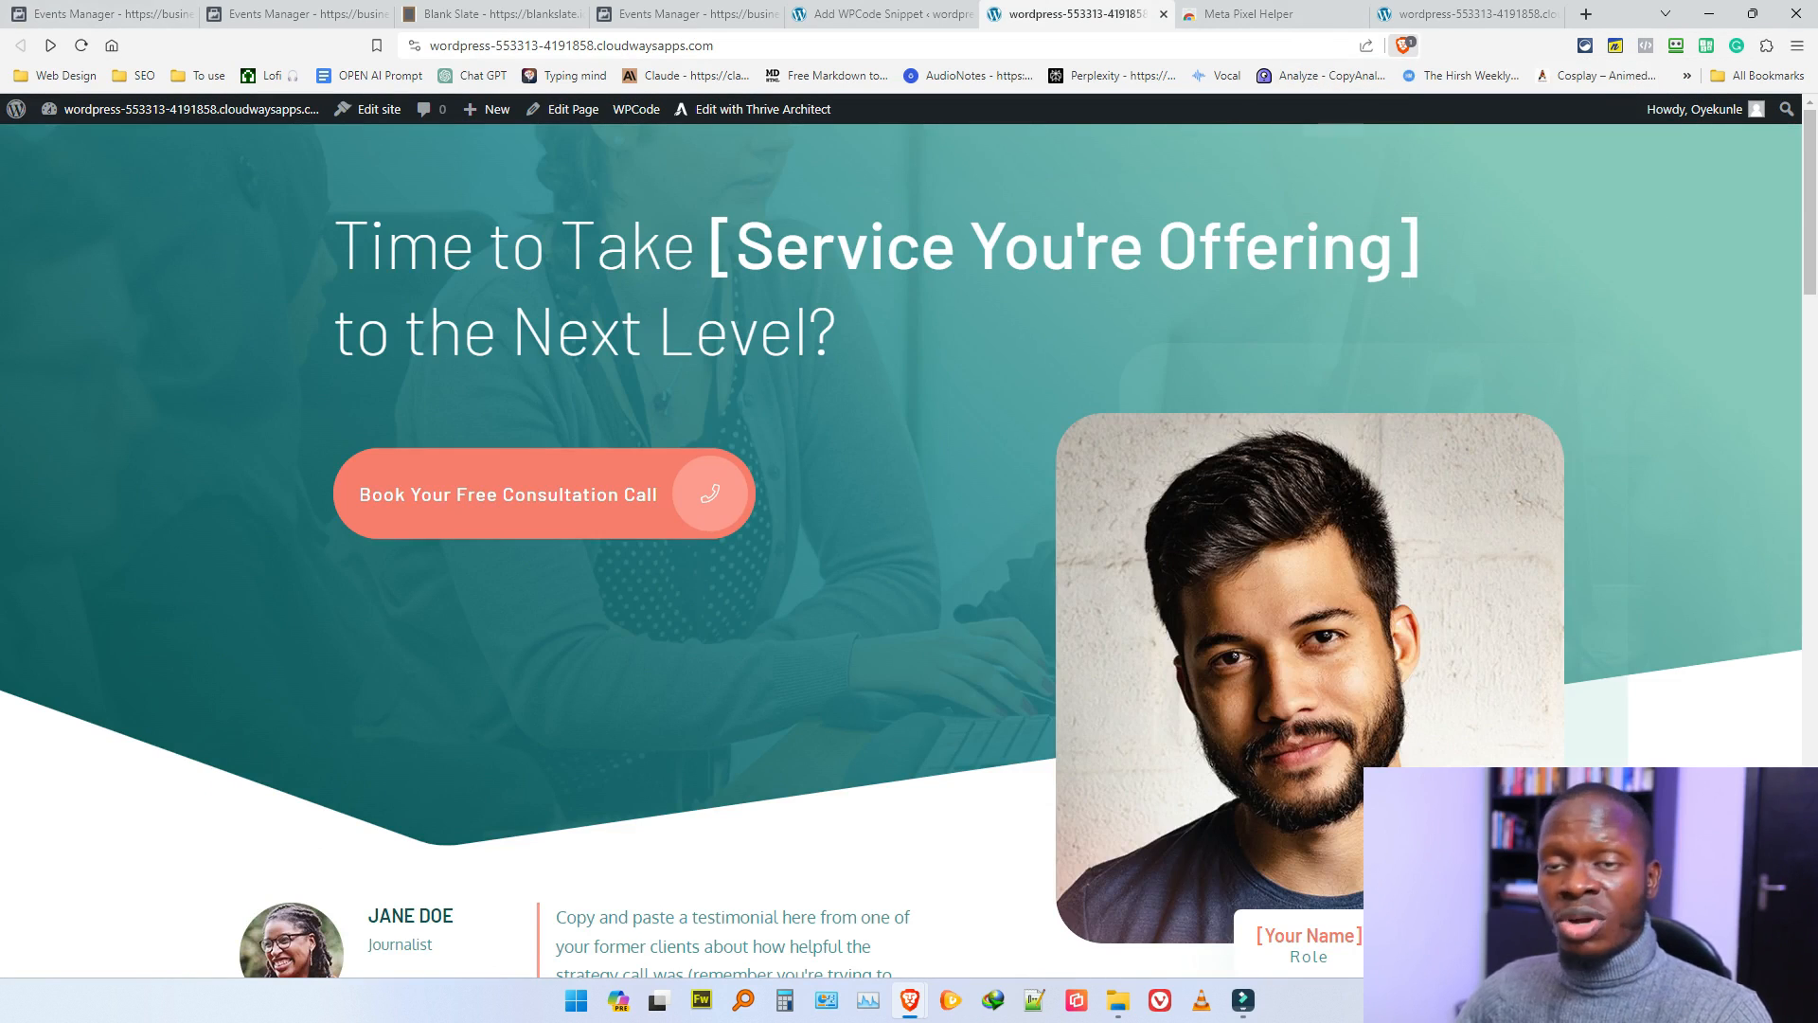
Step: Turn off Brave Shields for the WordPress site and run Meta Pixel Helper on its homepage again
left_click(1402, 44)
left_click(1373, 206)
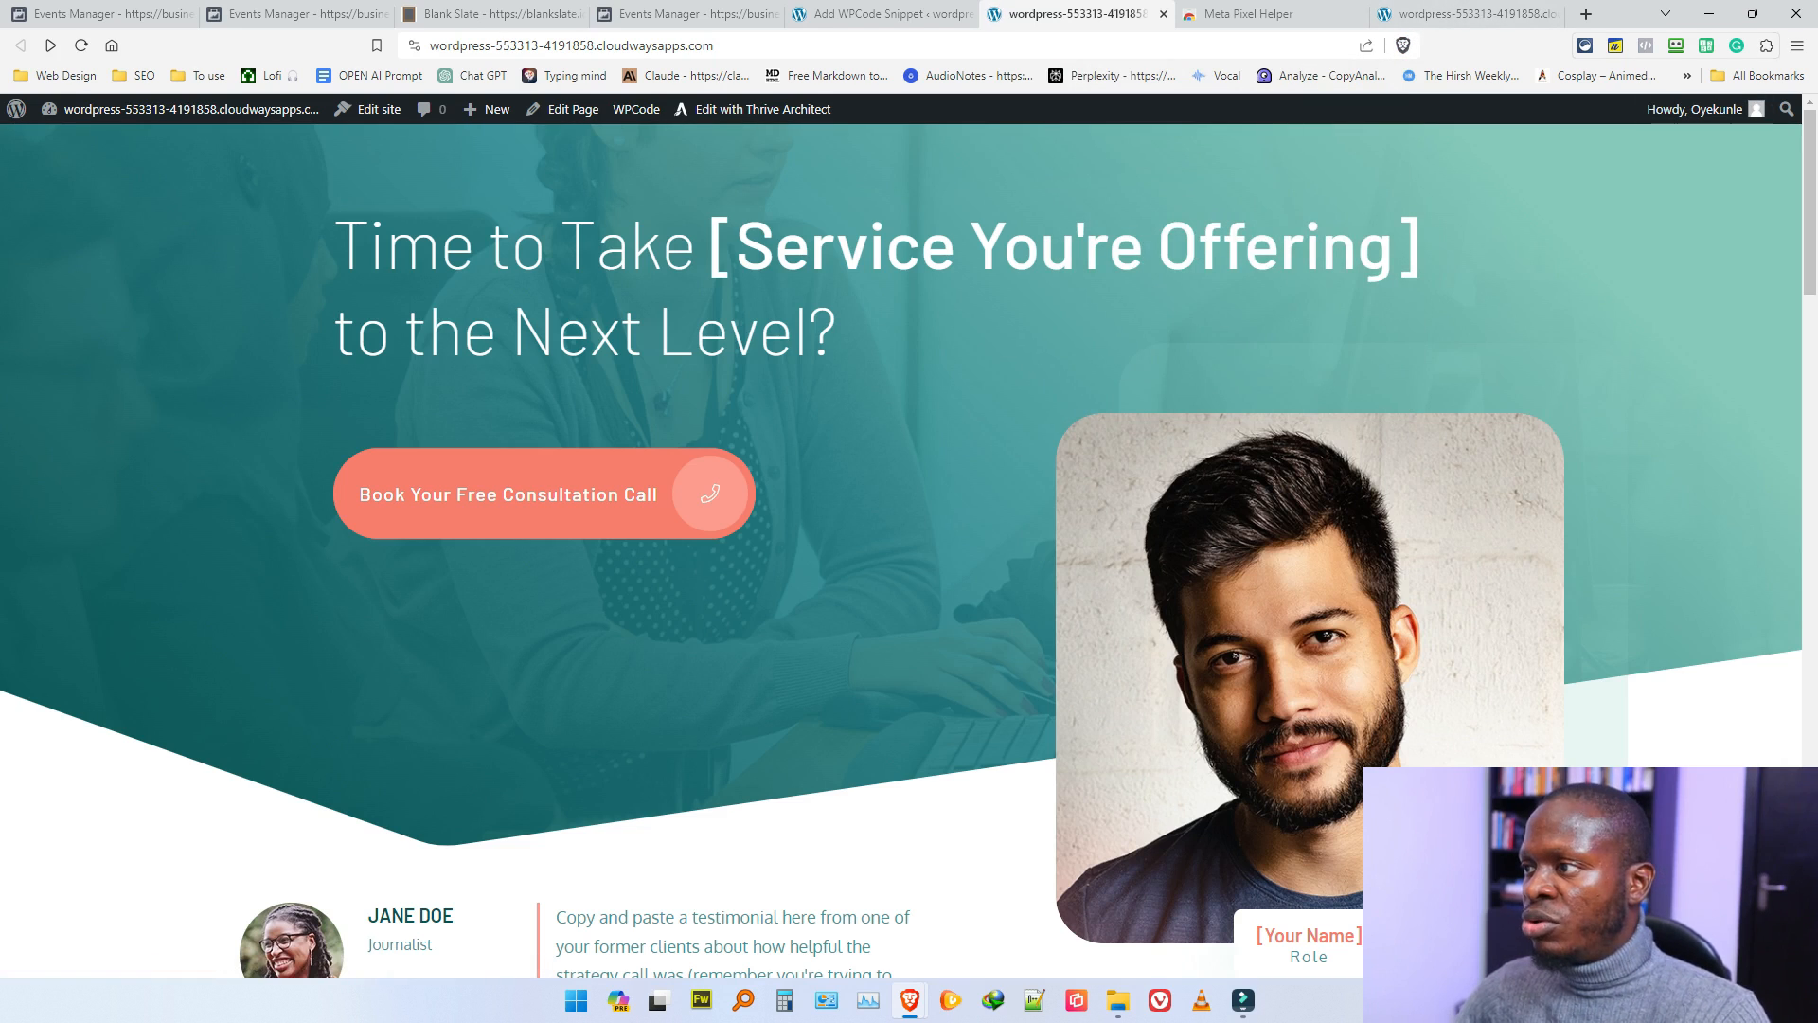
left_click(1646, 45)
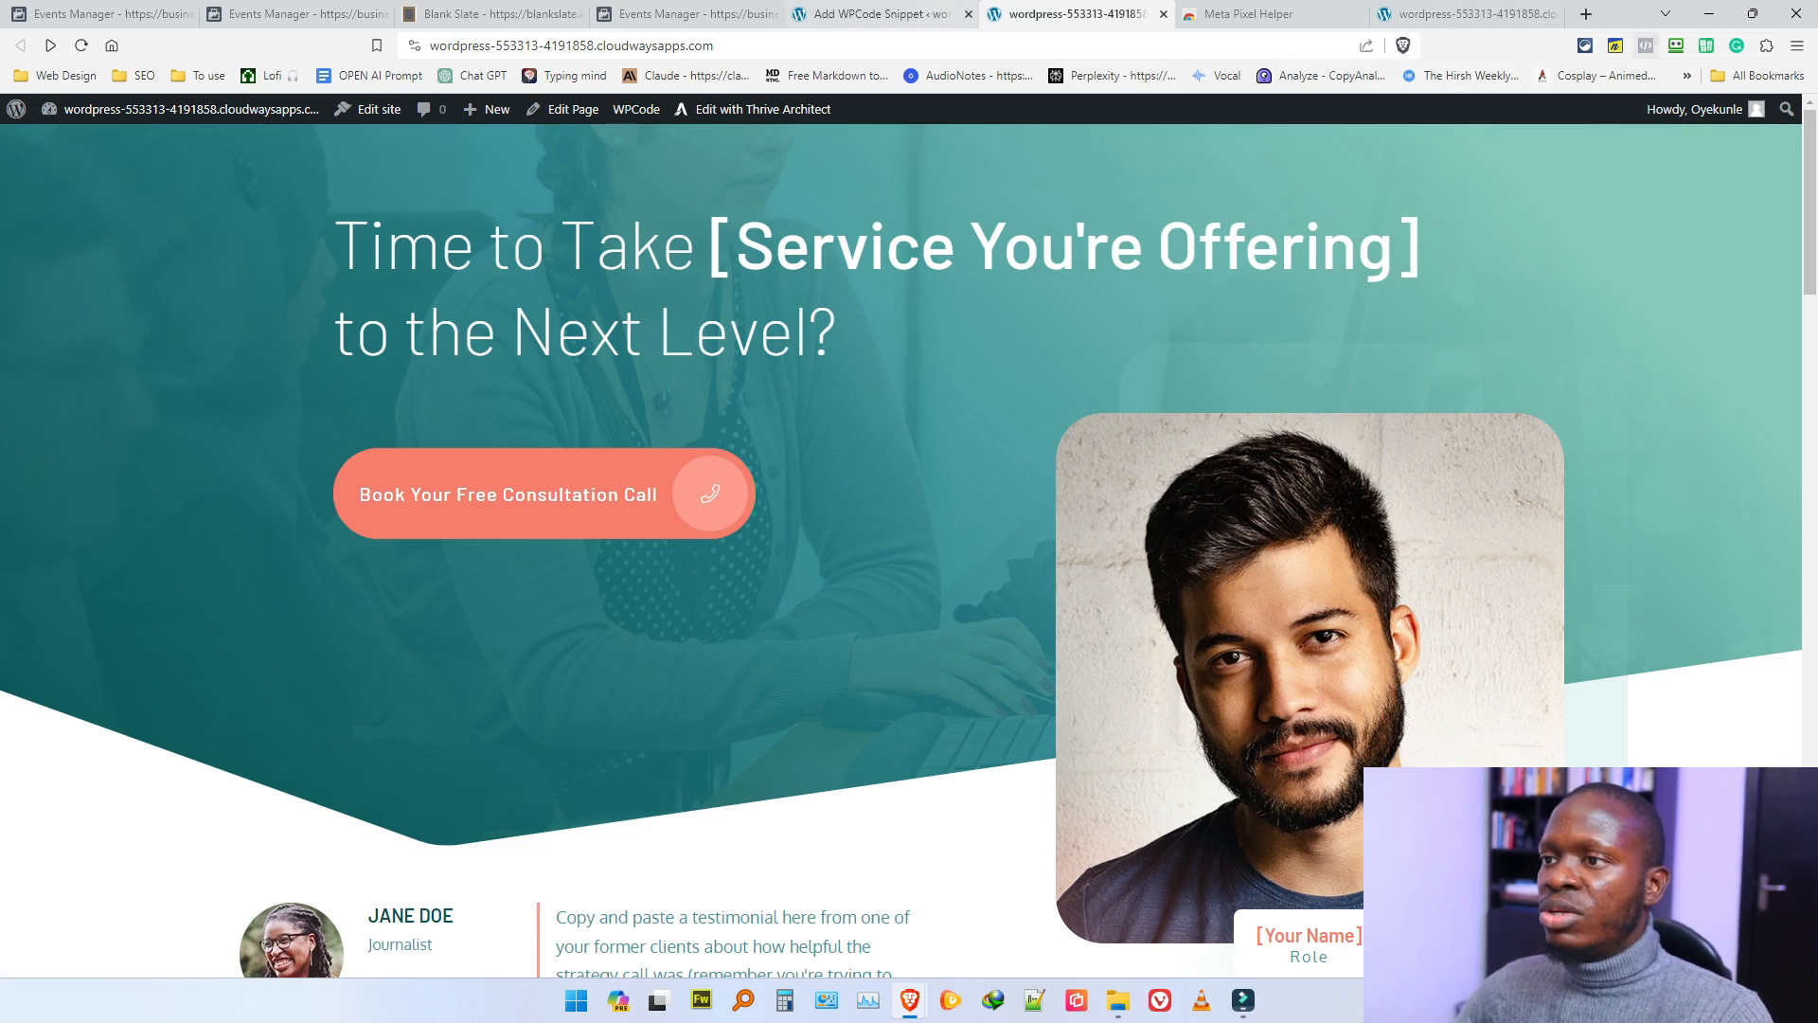
Step: Paste the copied Meta Pixel base code into the blank WPCode HTML snippet, review its insertion settings and save the snippet
left_click(880, 14)
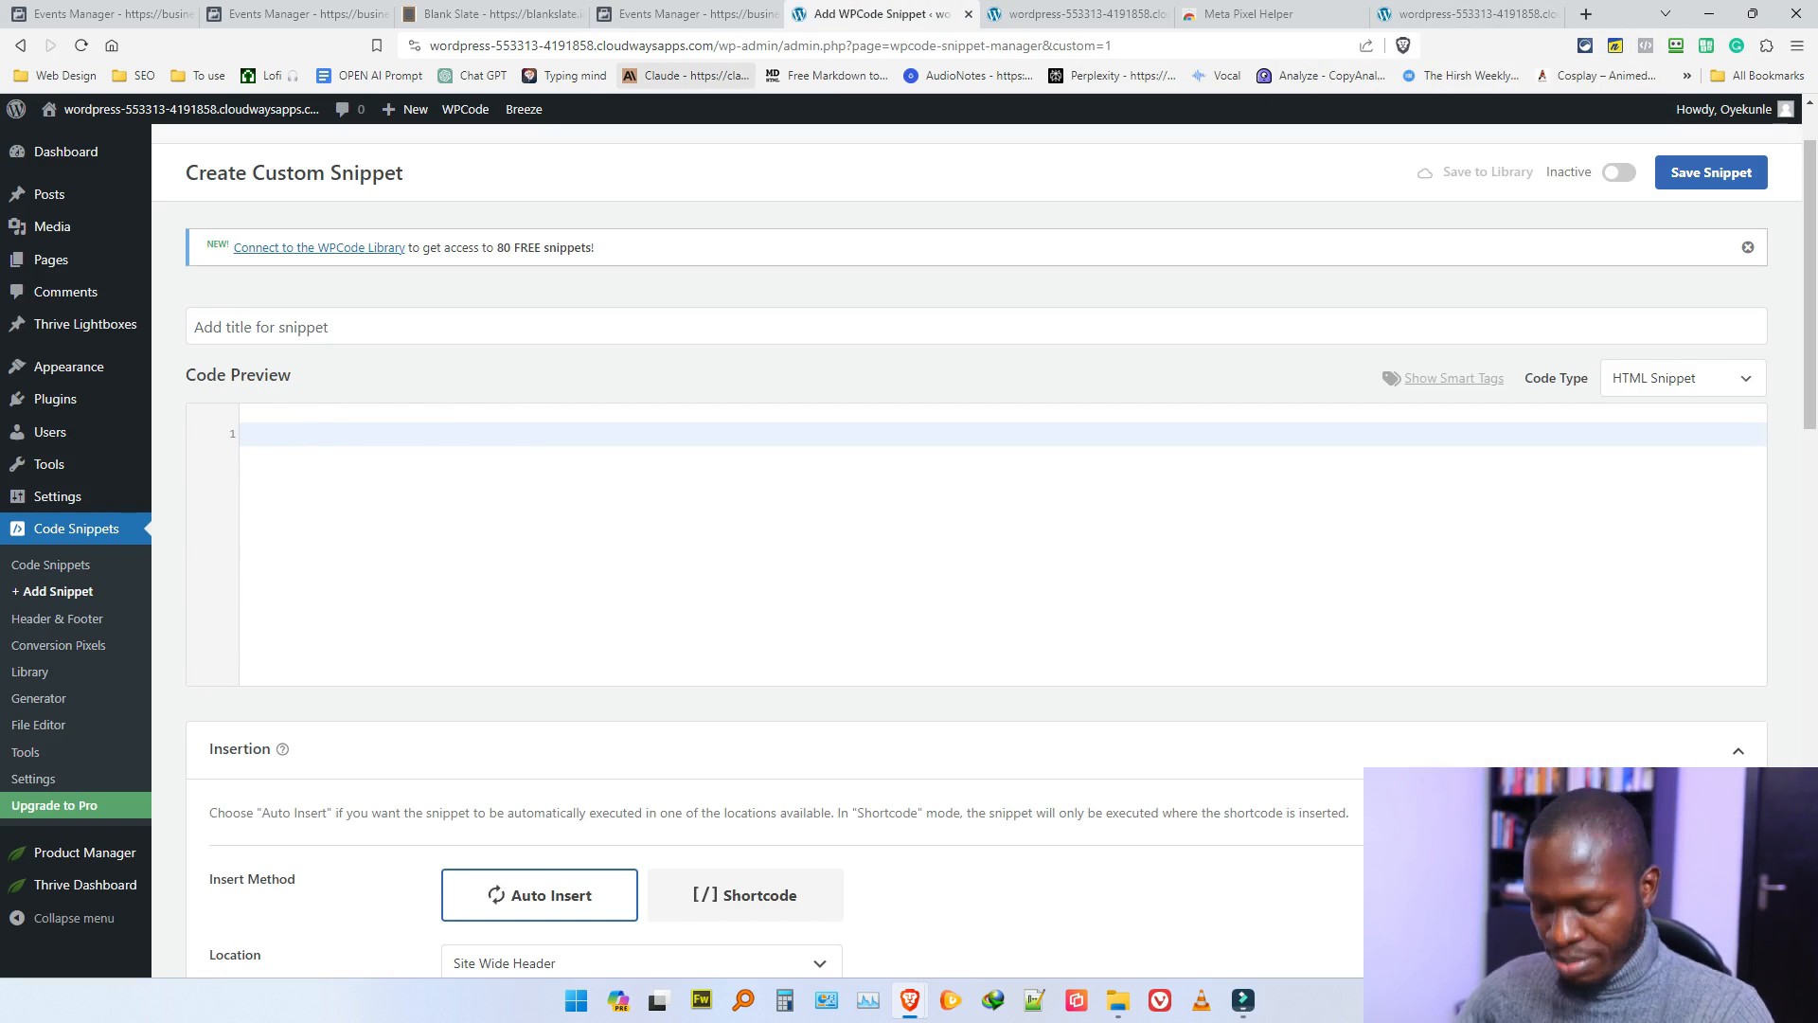
key("ctrl+v")
scroll(1004, 544, "up", 2)
scroll(976, 544, "down", 2)
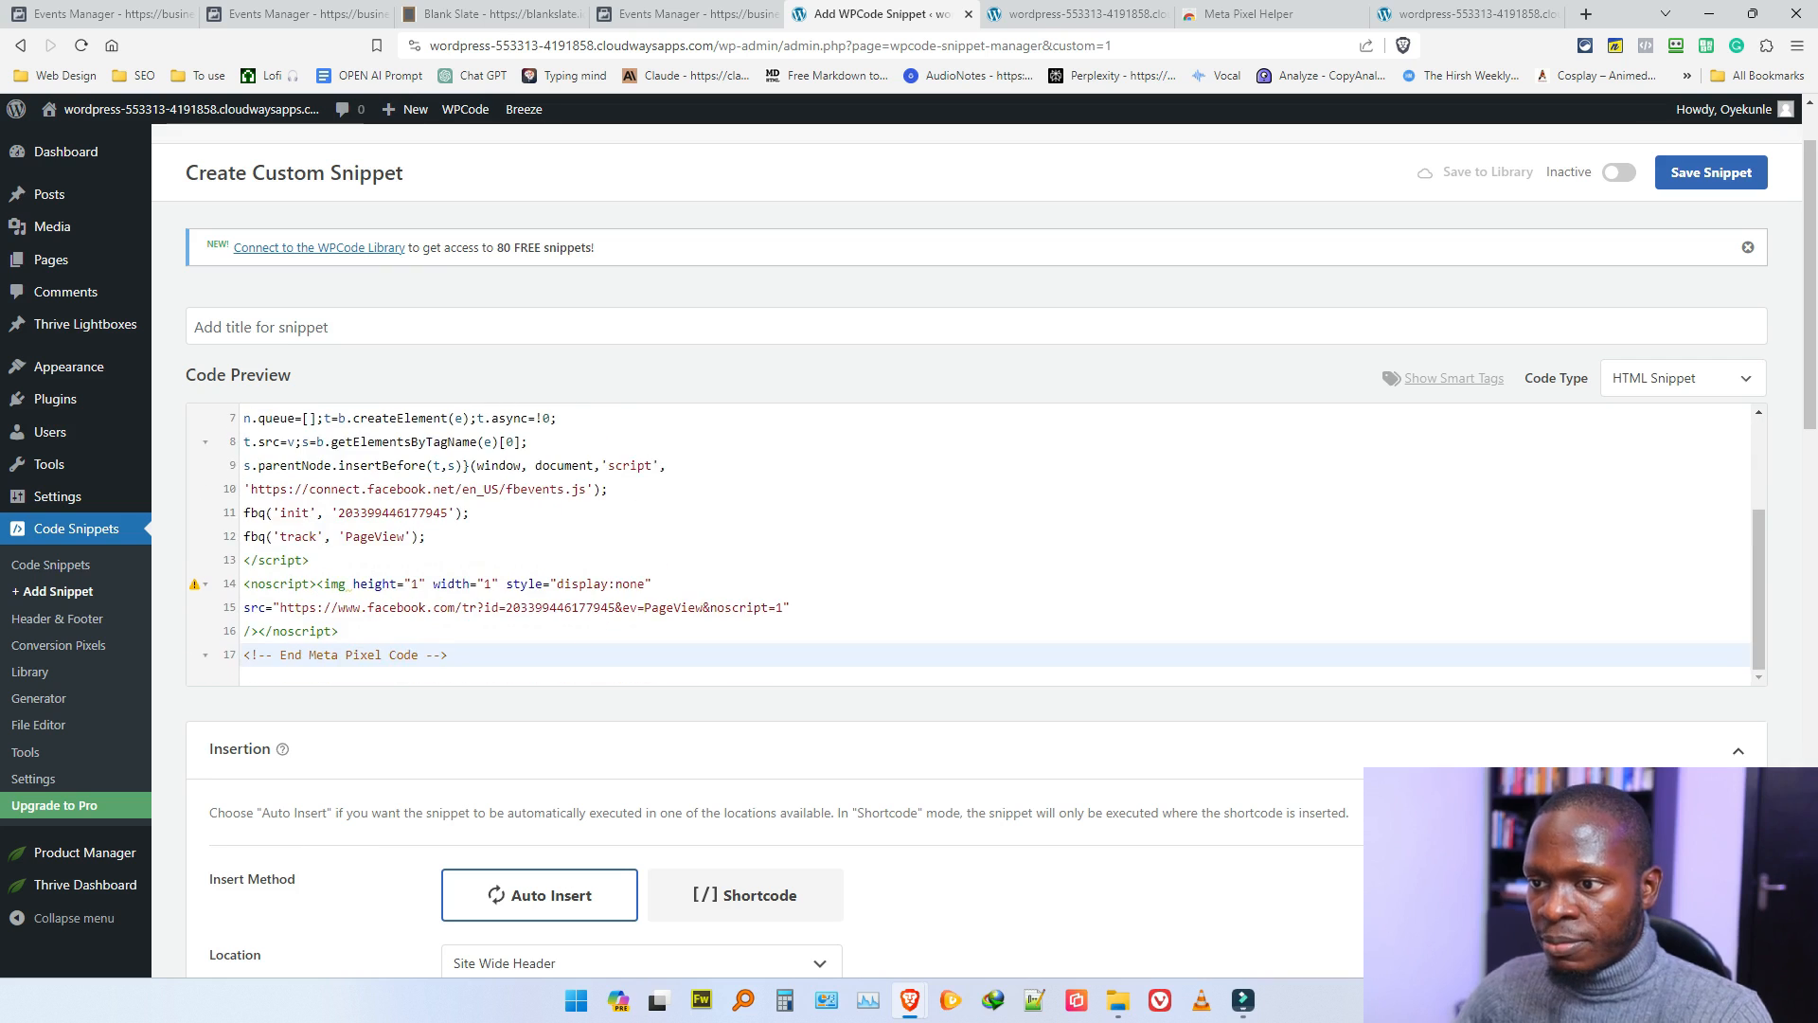
scroll(975, 544, "up", 2)
scroll(975, 545, "down", 3)
scroll(975, 568, "down", 3)
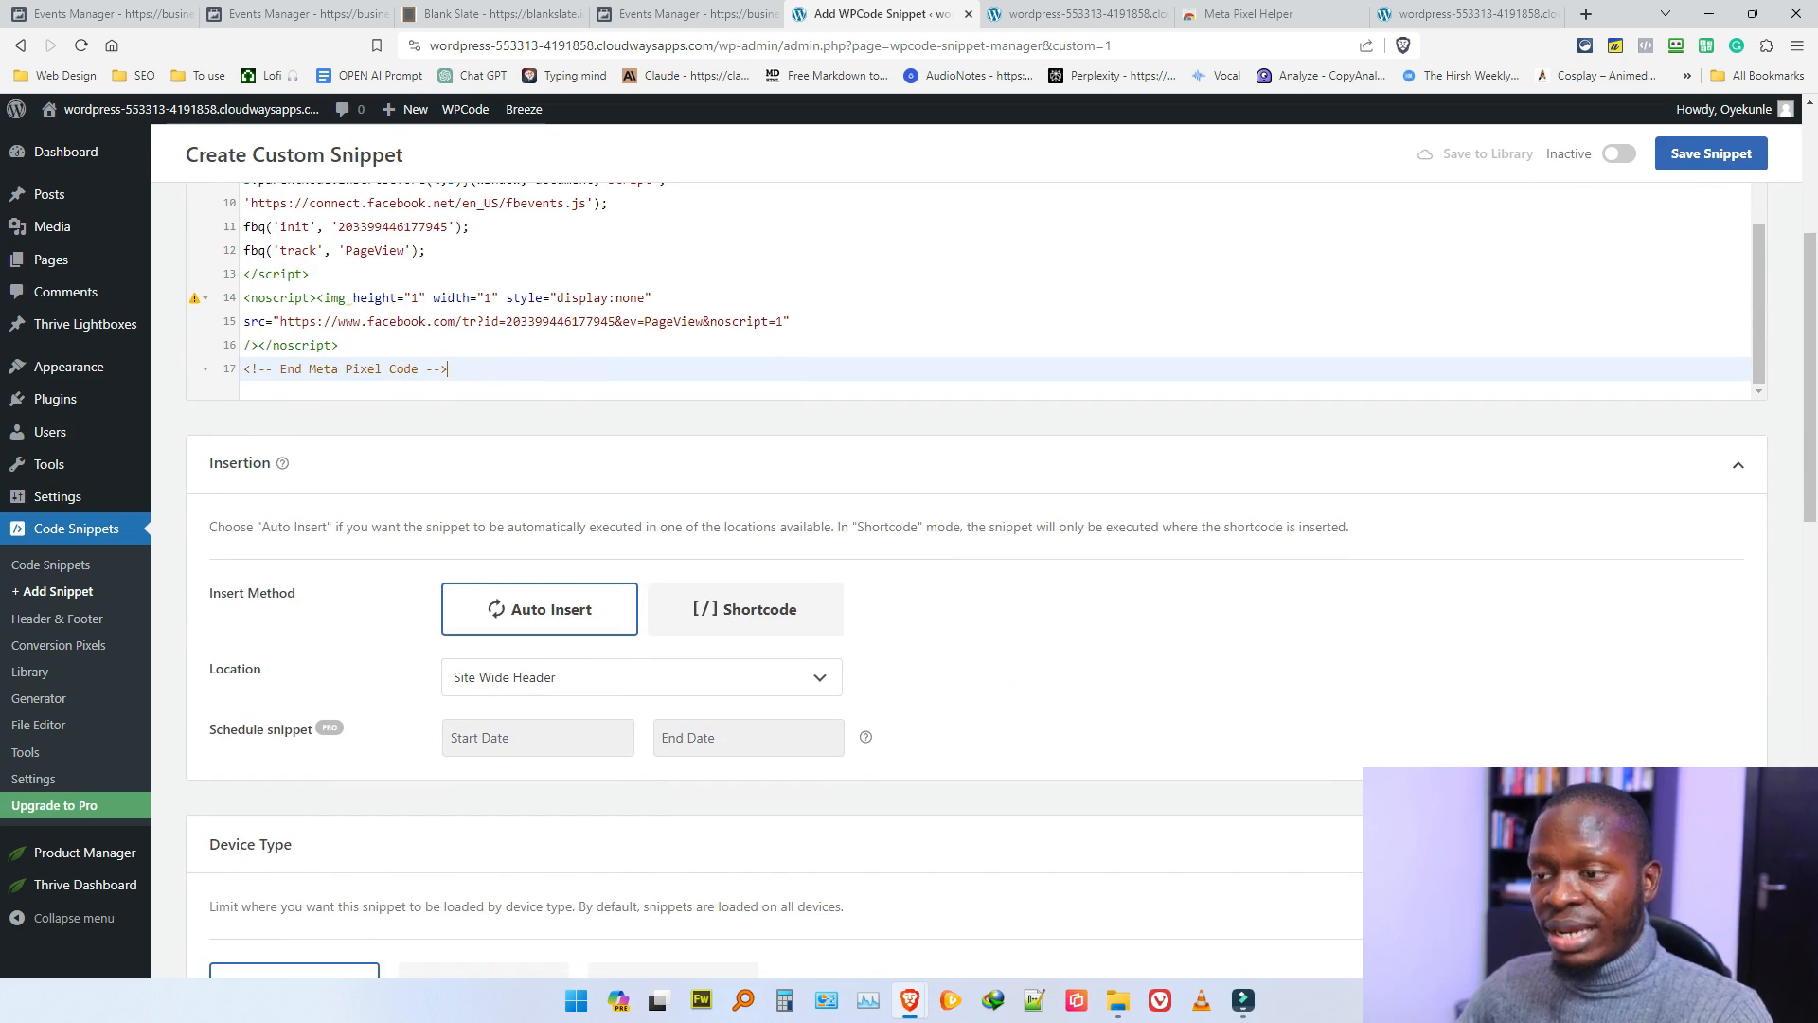
scroll(976, 568, "down", 4)
scroll(976, 568, "up", 7)
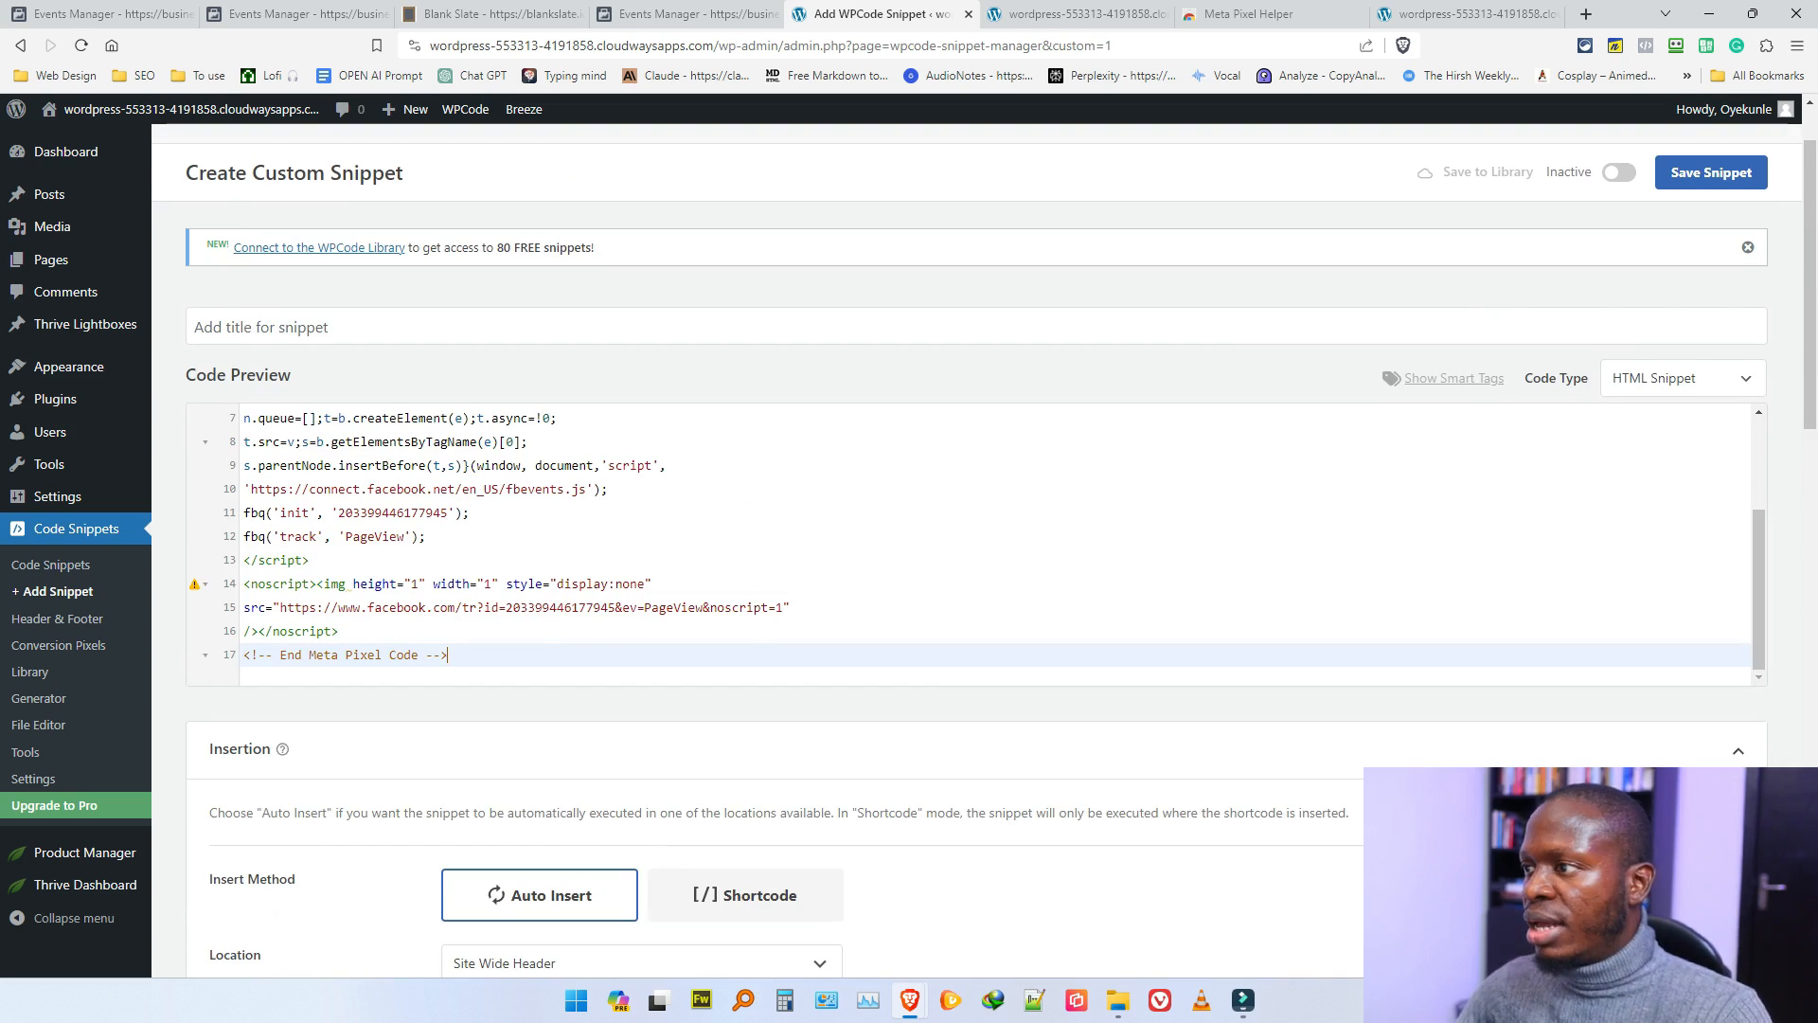
left_click(1710, 172)
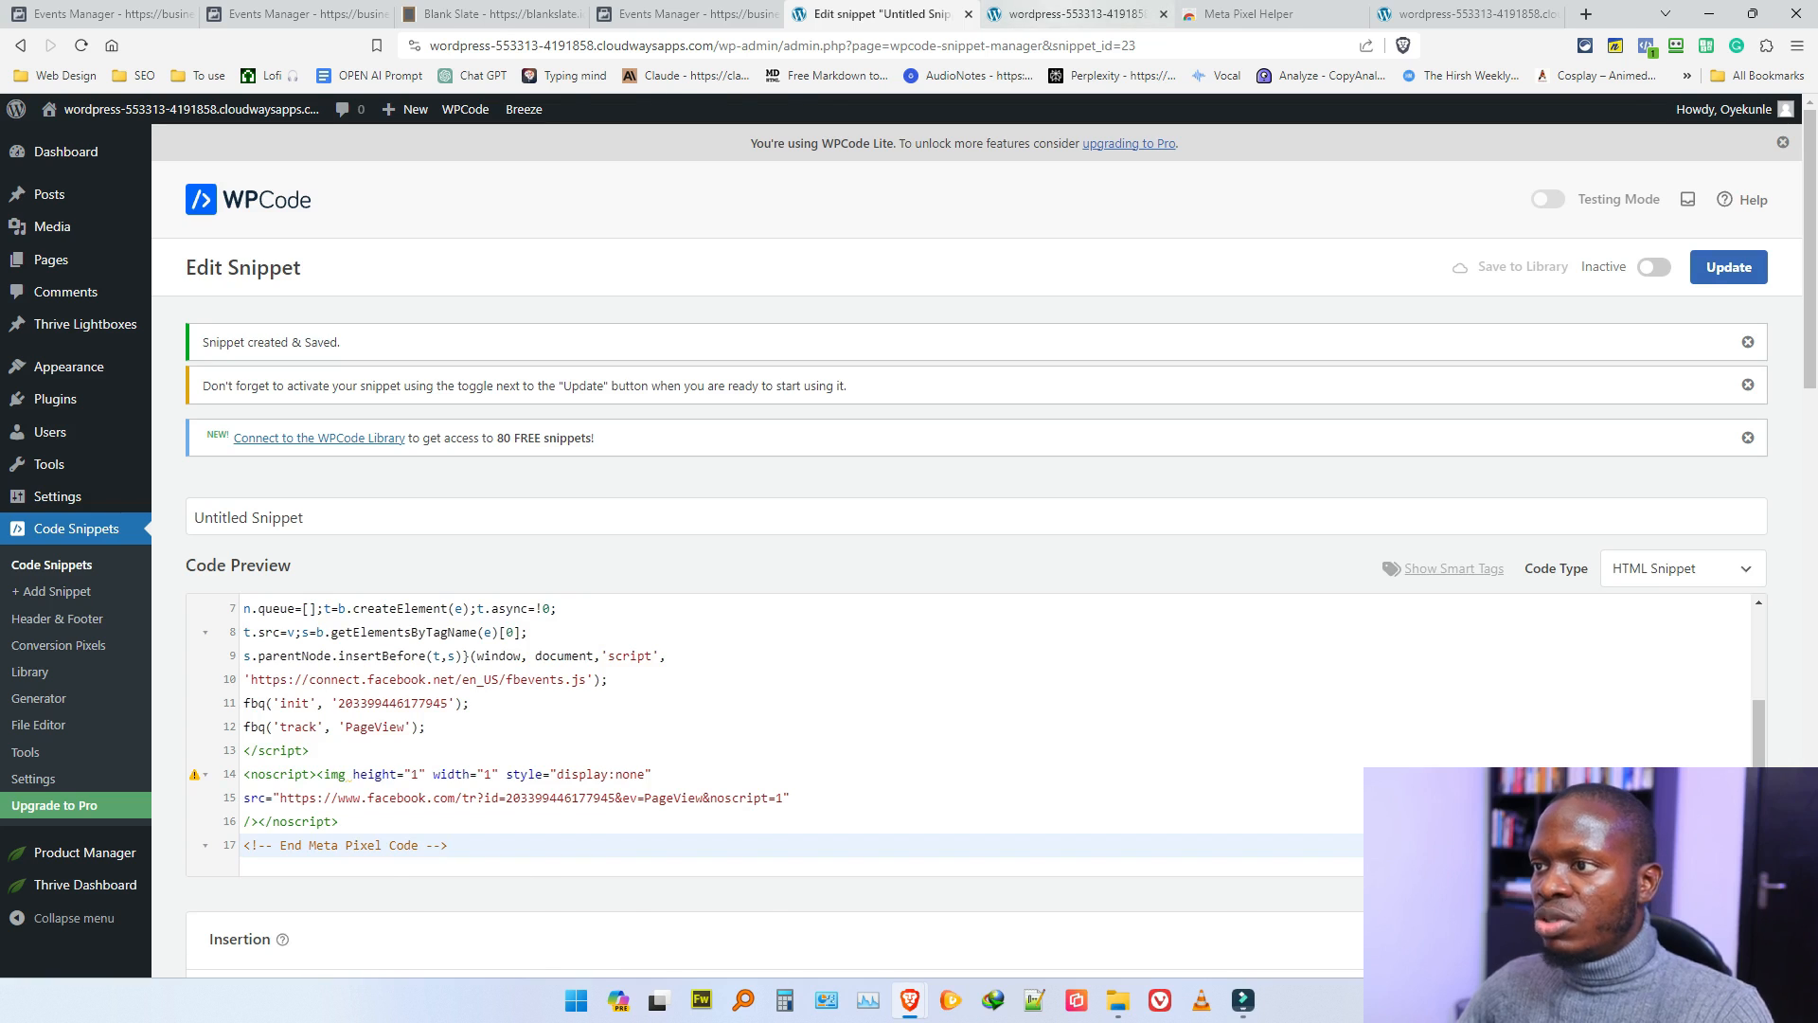
Step: Reload the WordPress site's homepage to check whether the pixel loads
key("ctrl+Tab")
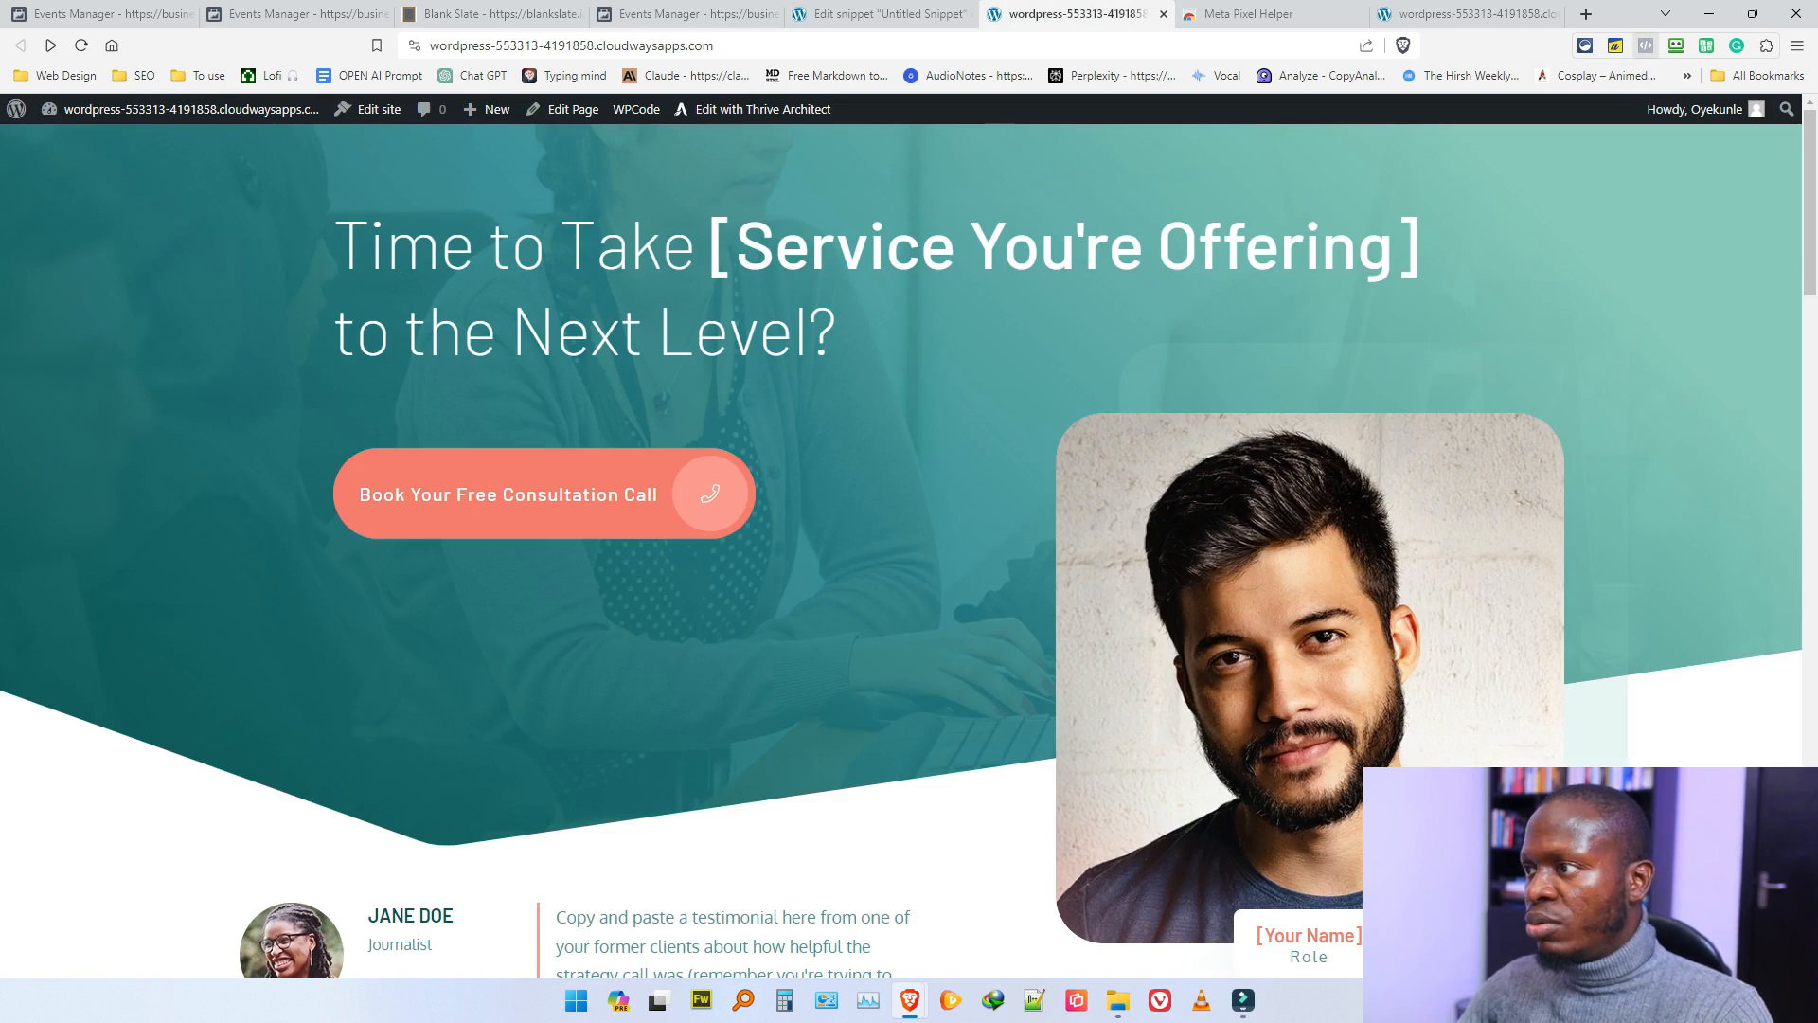
left_click(81, 46)
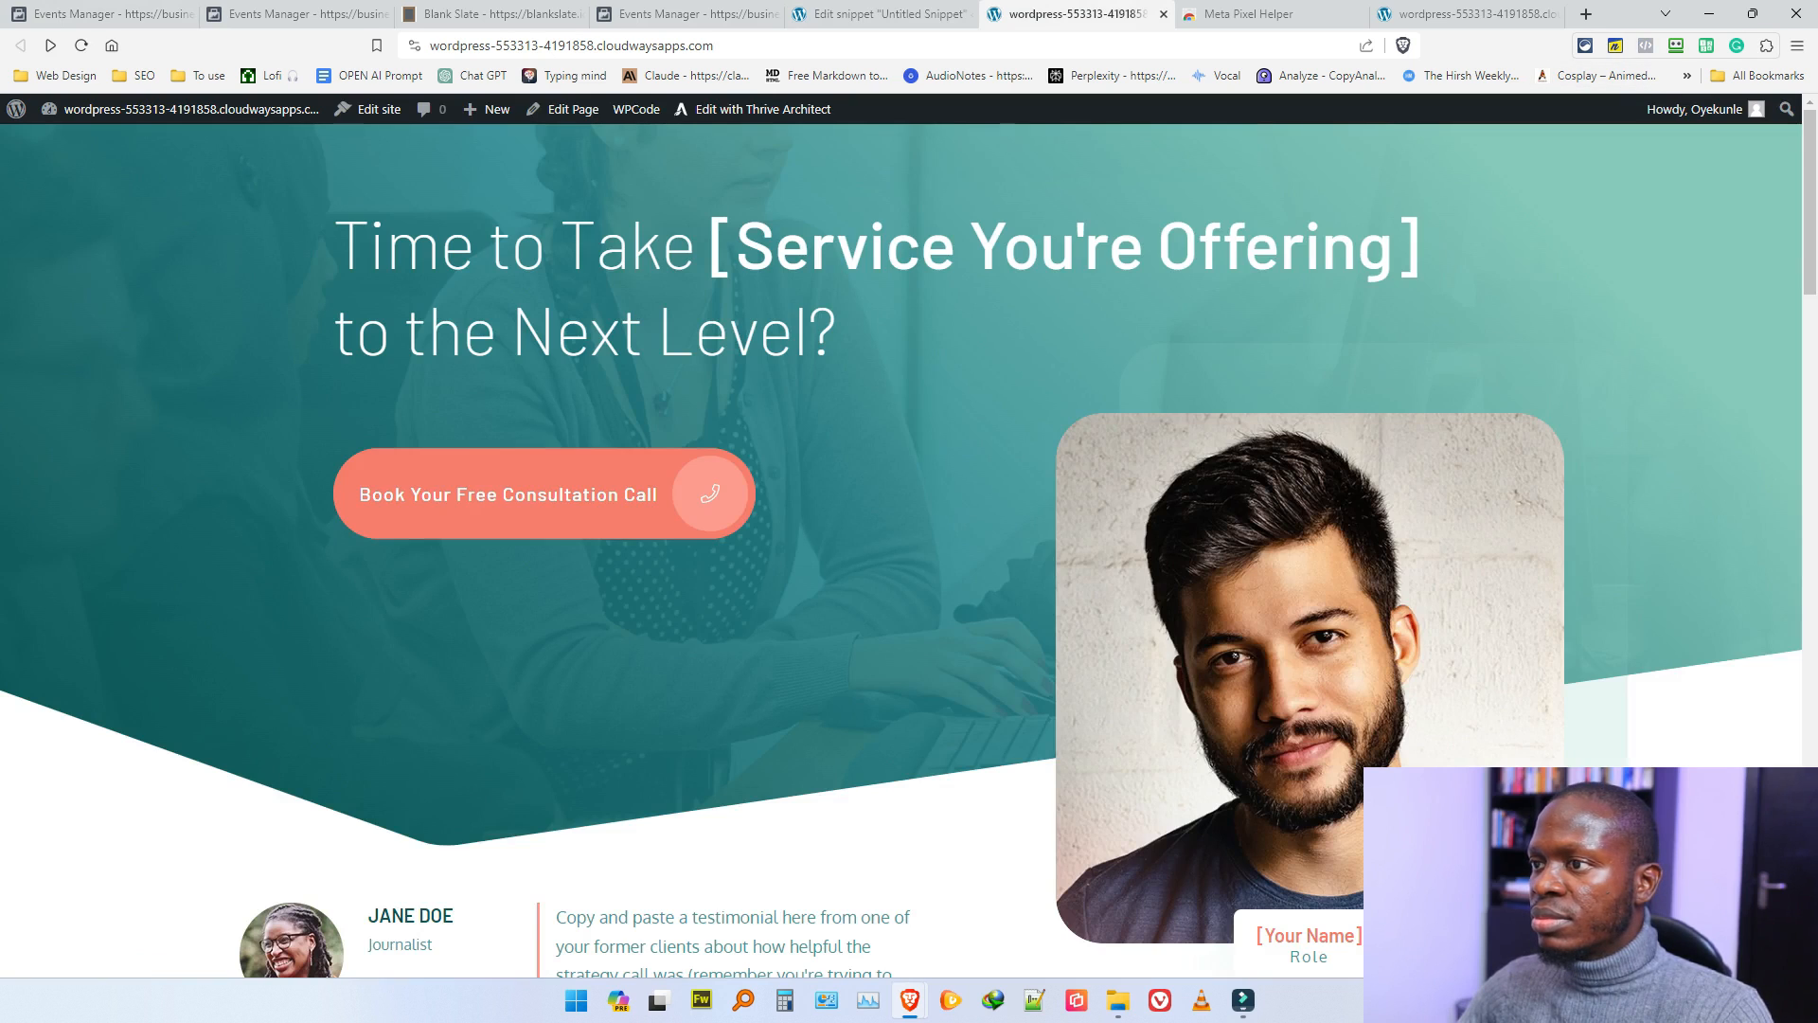
left_click(81, 45)
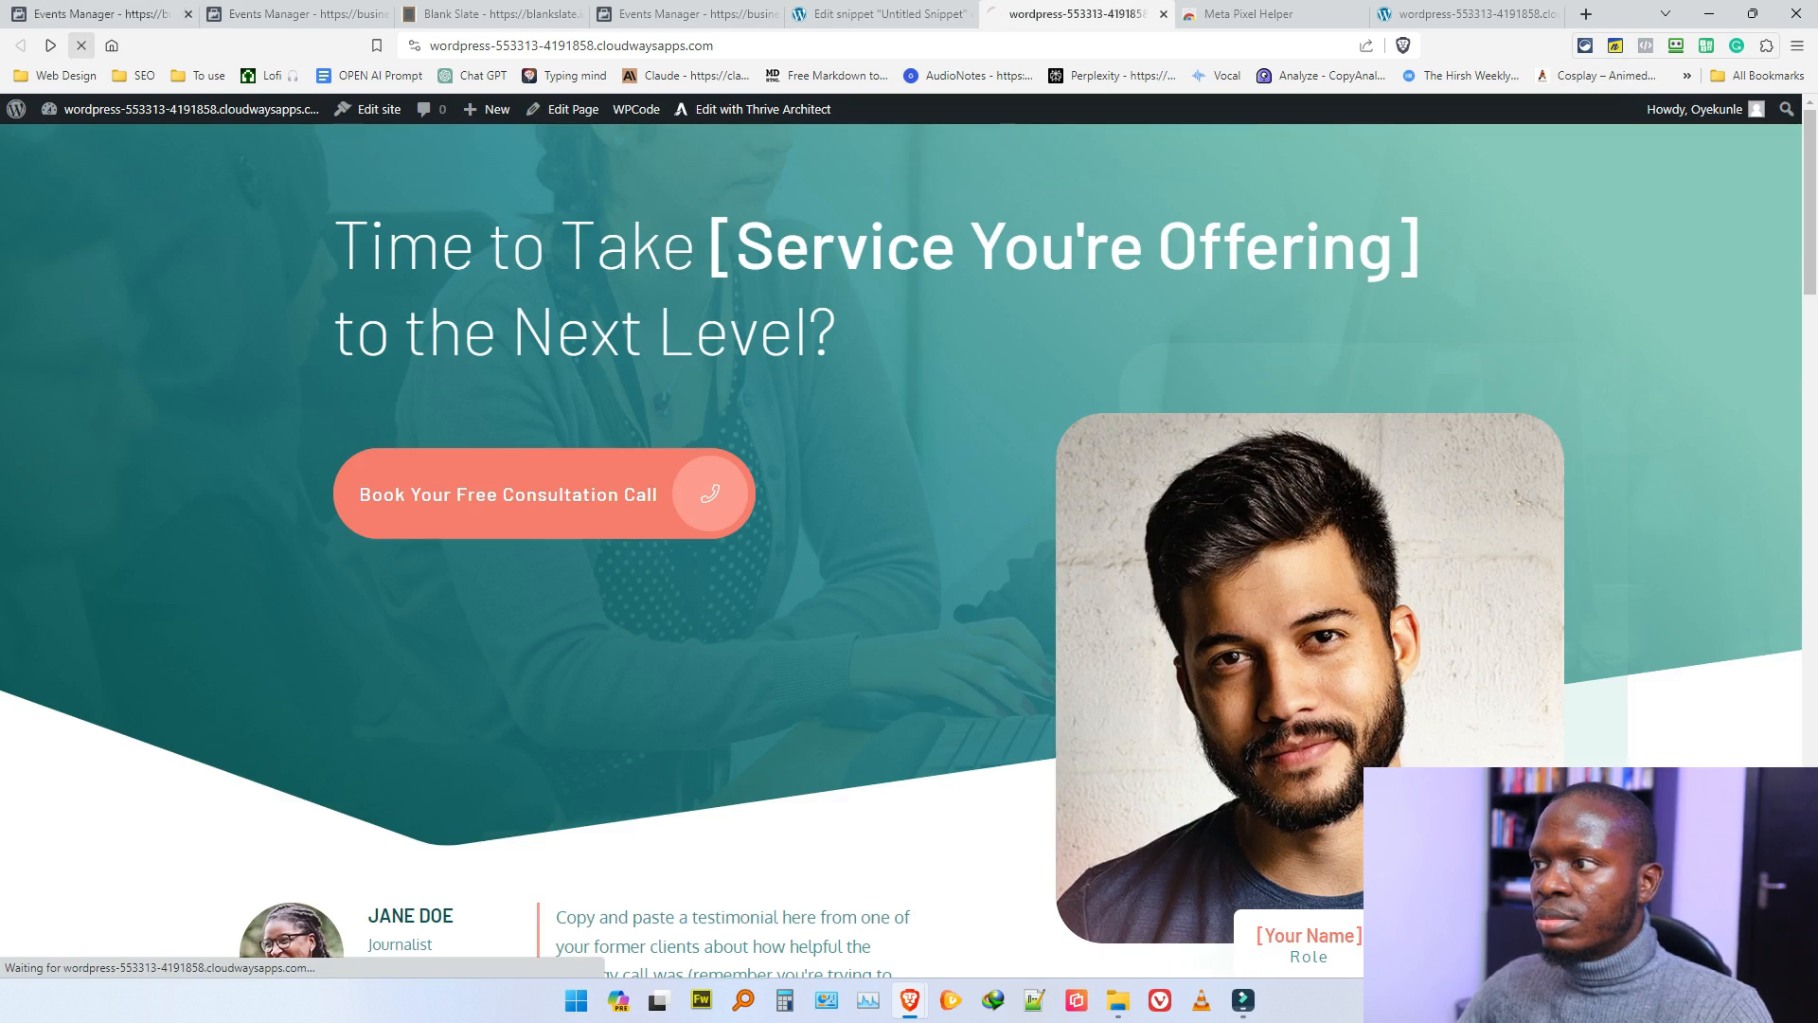
Step: Set the pixel code snippet to Active in WPCode and update it
left_click(881, 14)
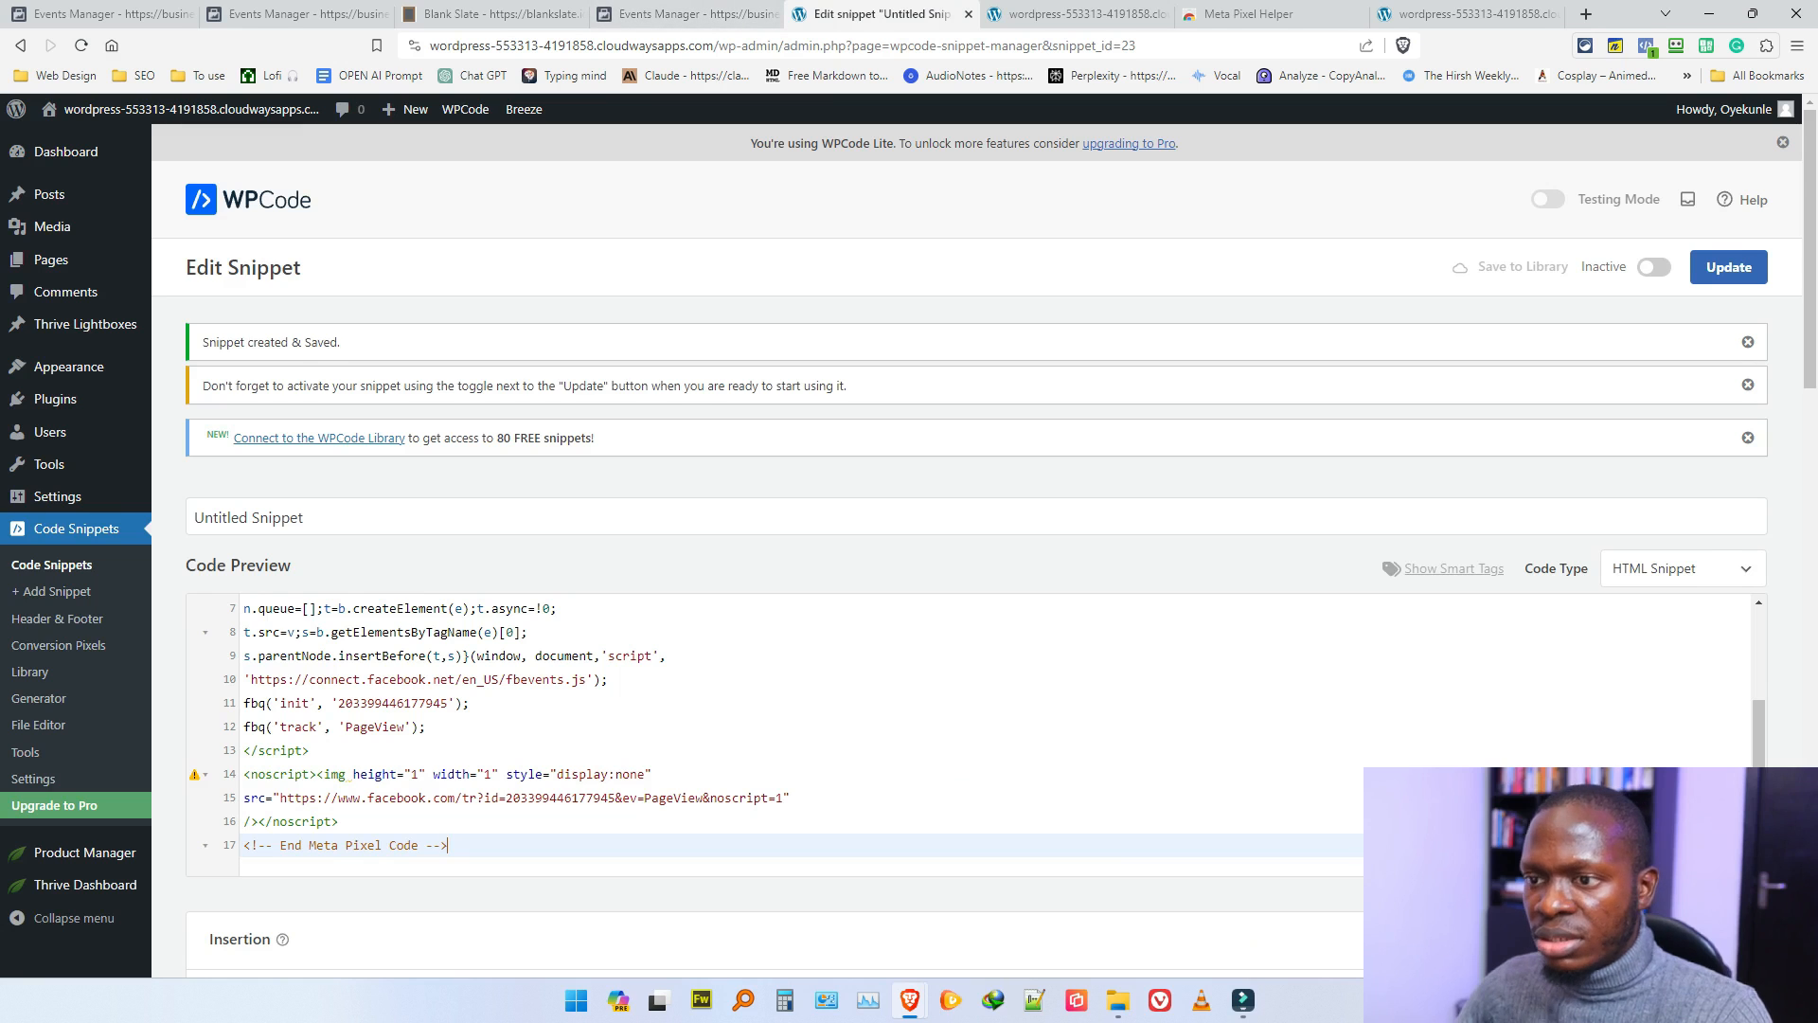
scroll(976, 540, "down", 5)
scroll(975, 540, "up", 6)
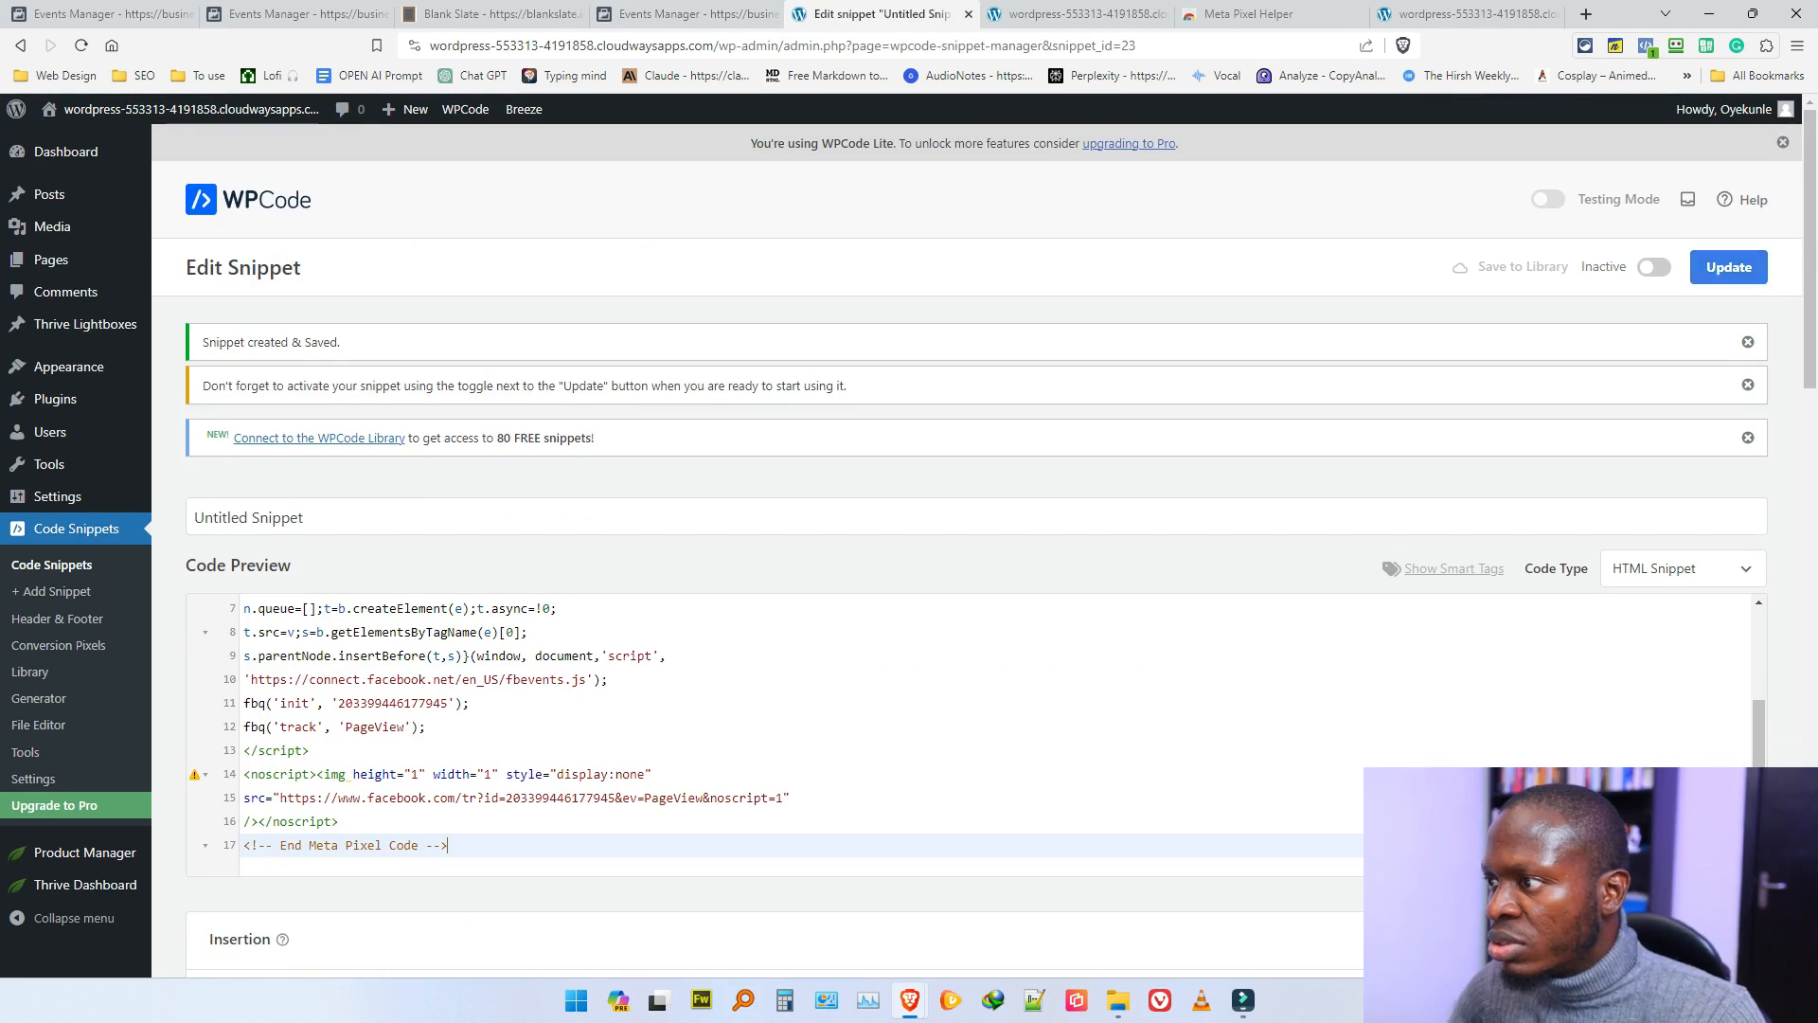
left_click(1654, 267)
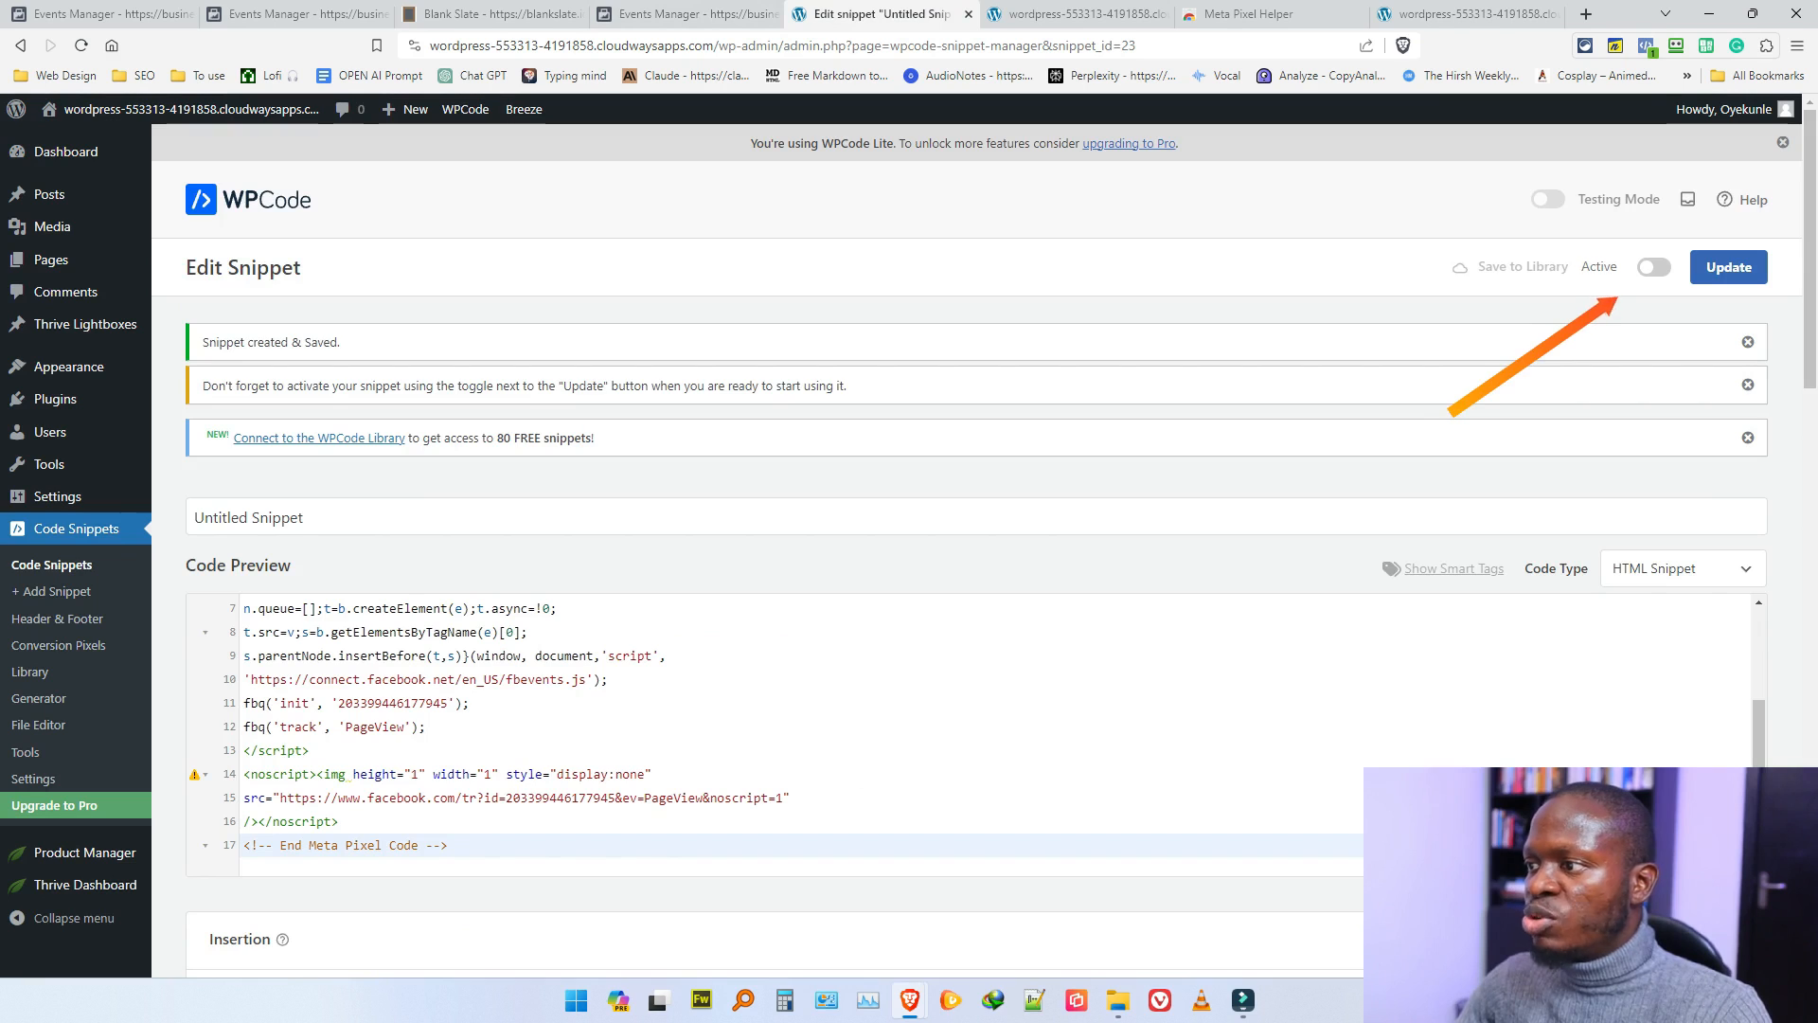
key("ctrl+s")
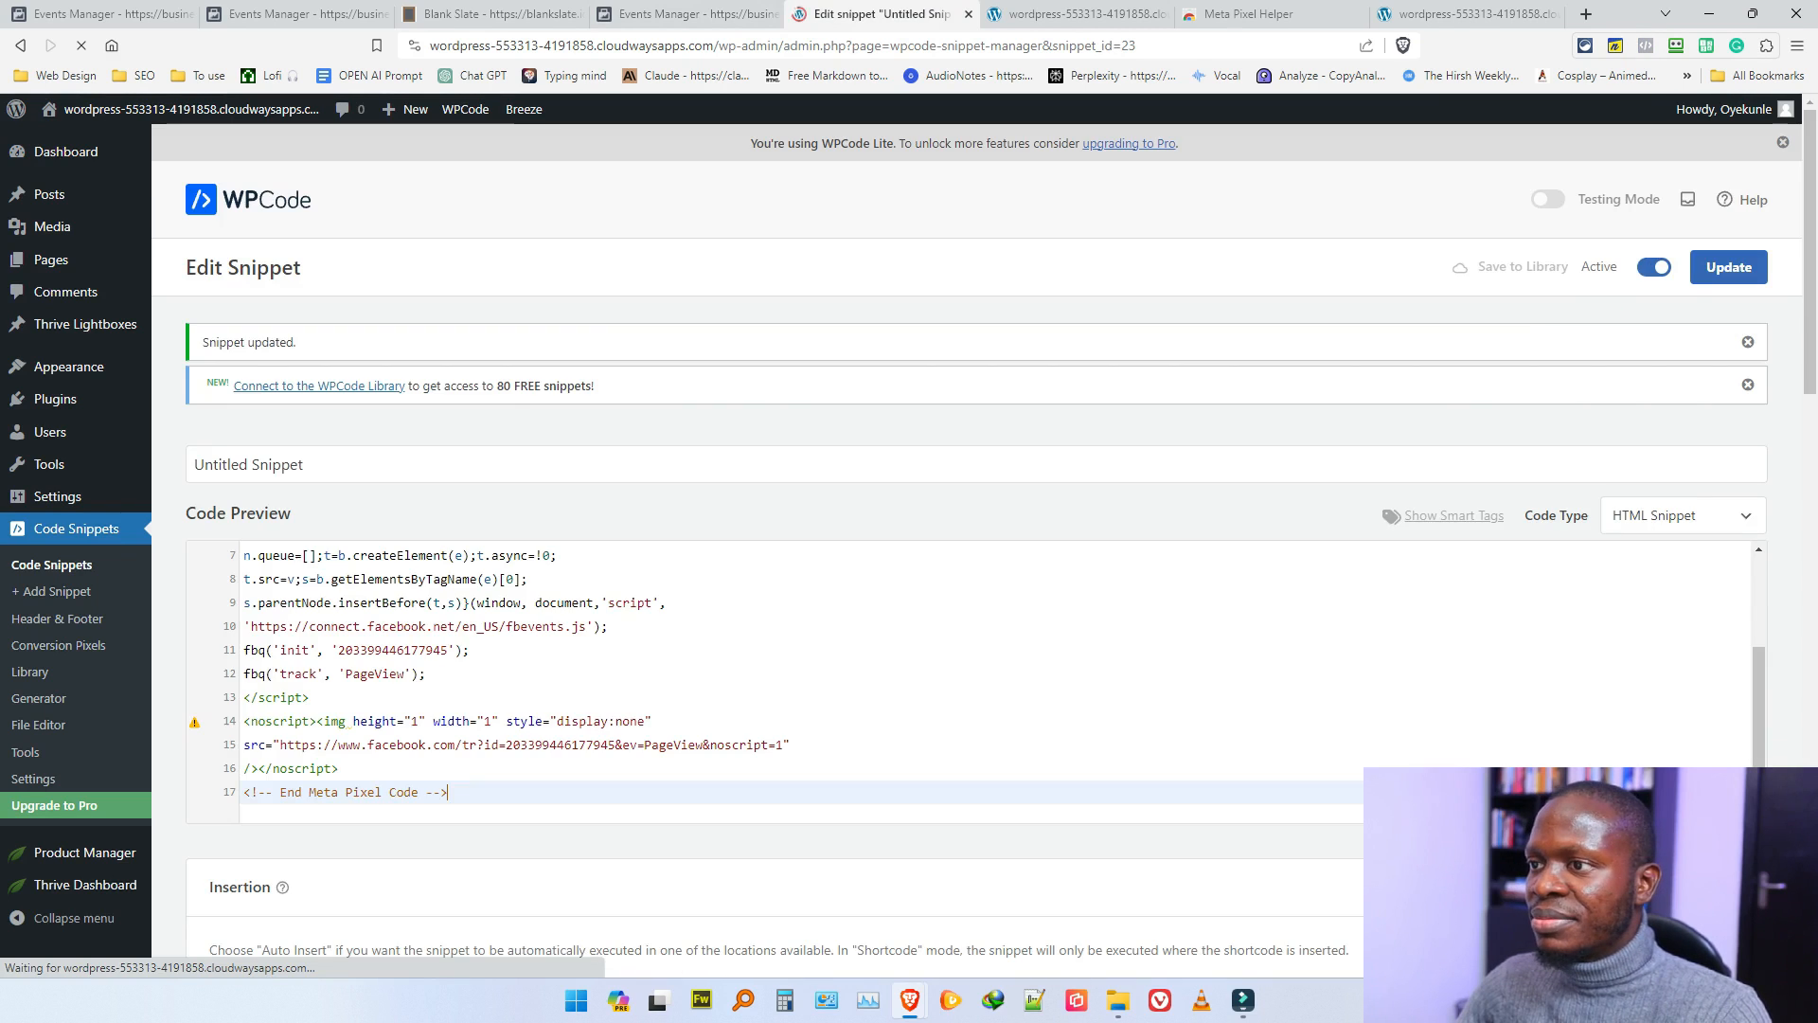
Step: Reload the WordPress homepage and verify the installed pixel with Meta Pixel Helper
key("ctrl+Tab")
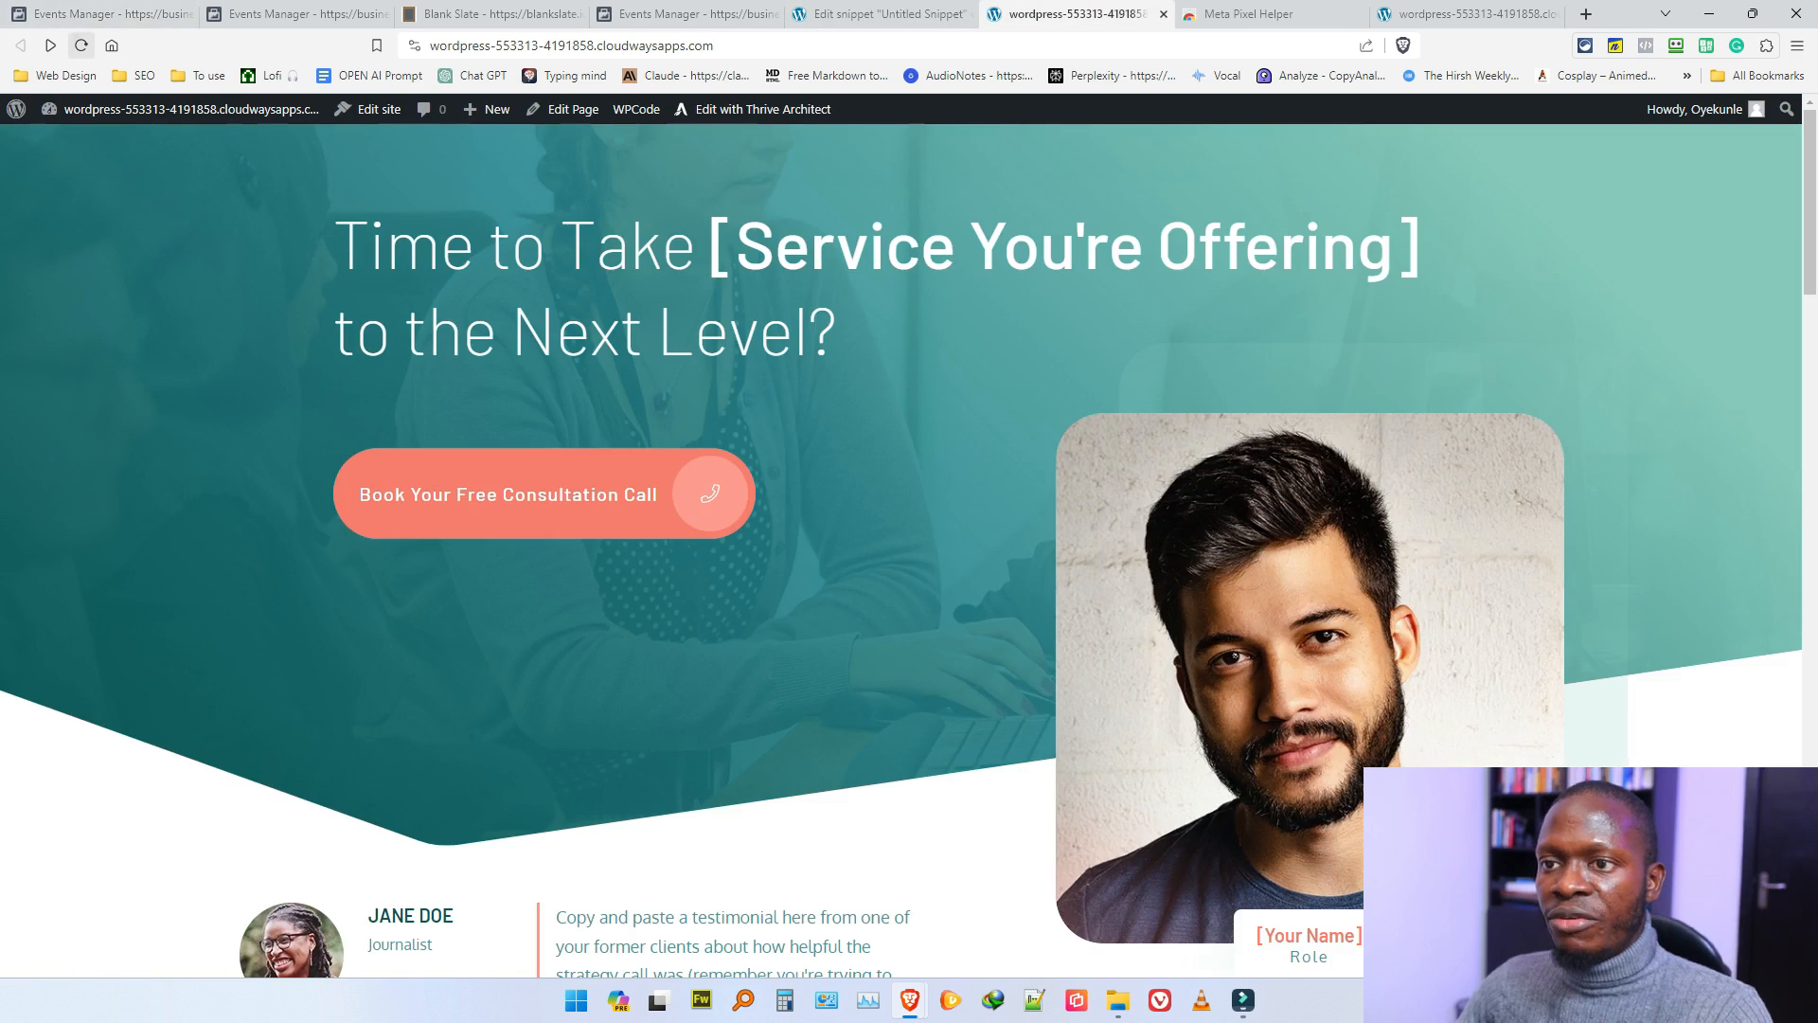
key("F5")
left_click(1646, 45)
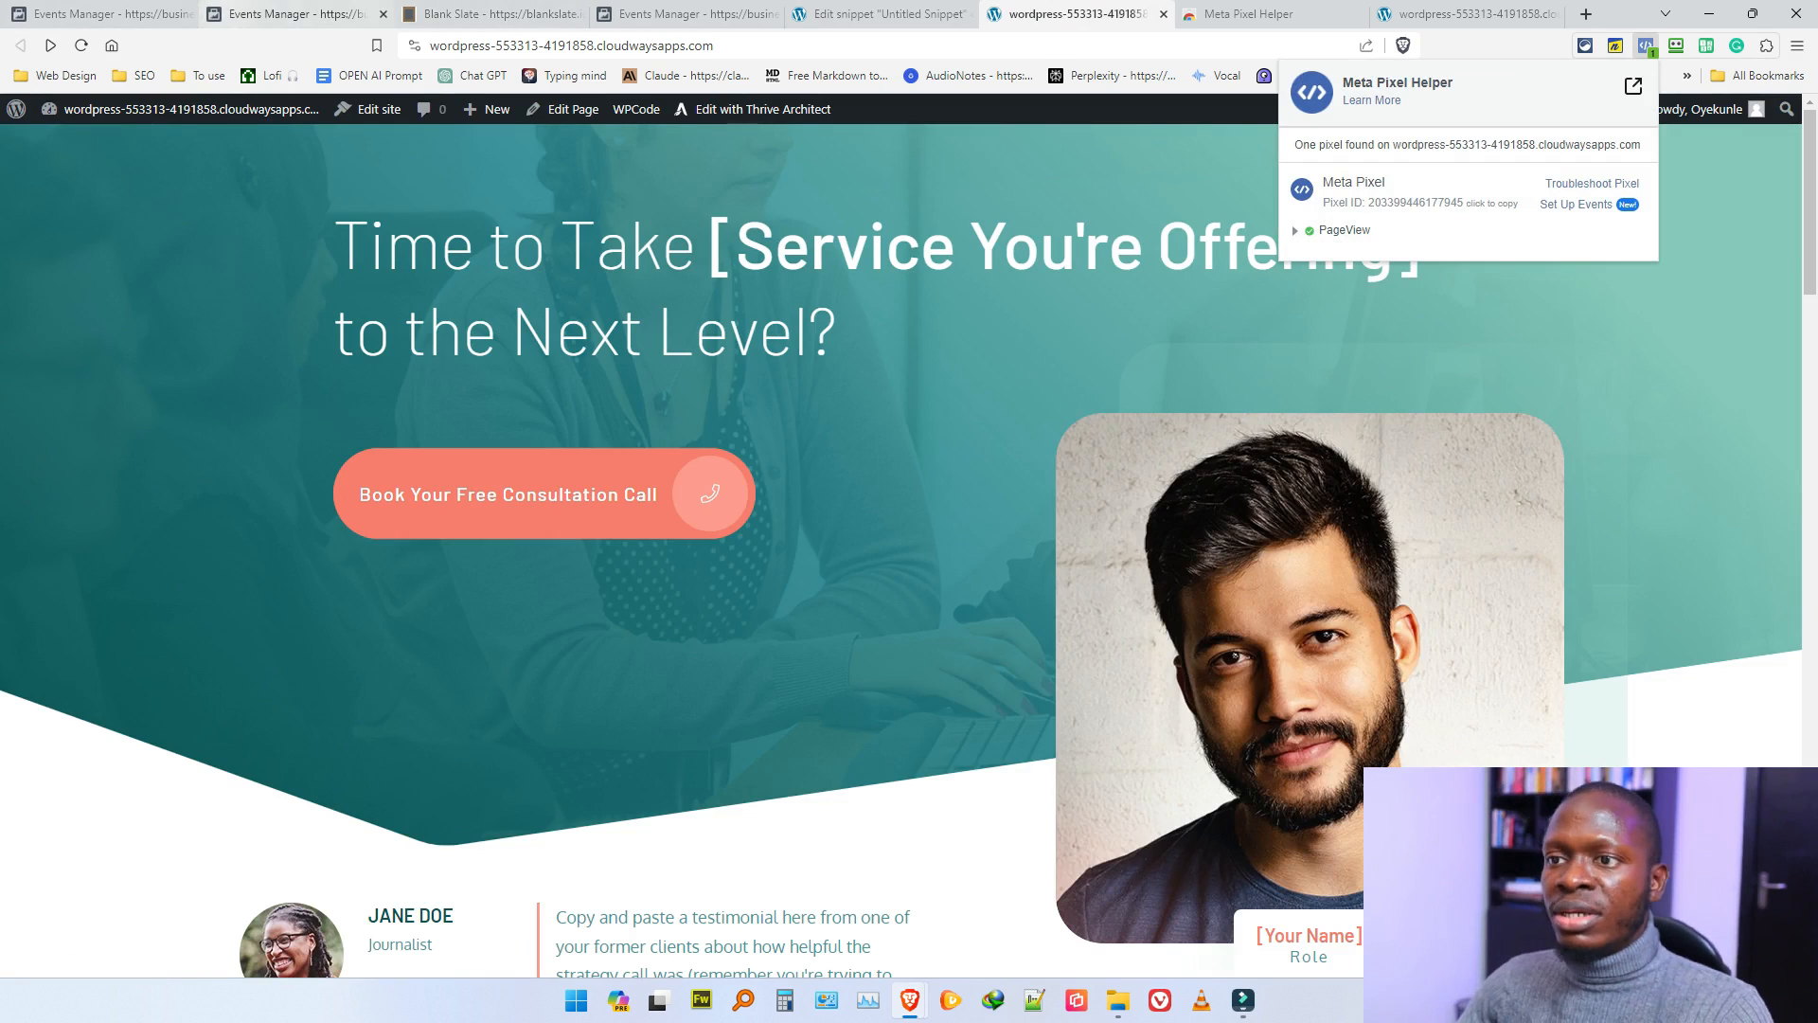
Step: Continue the new pixel's setup in Events Manager past the base code and turn on Automatic Advanced Matching
left_click(123, 14)
left_click(484, 466)
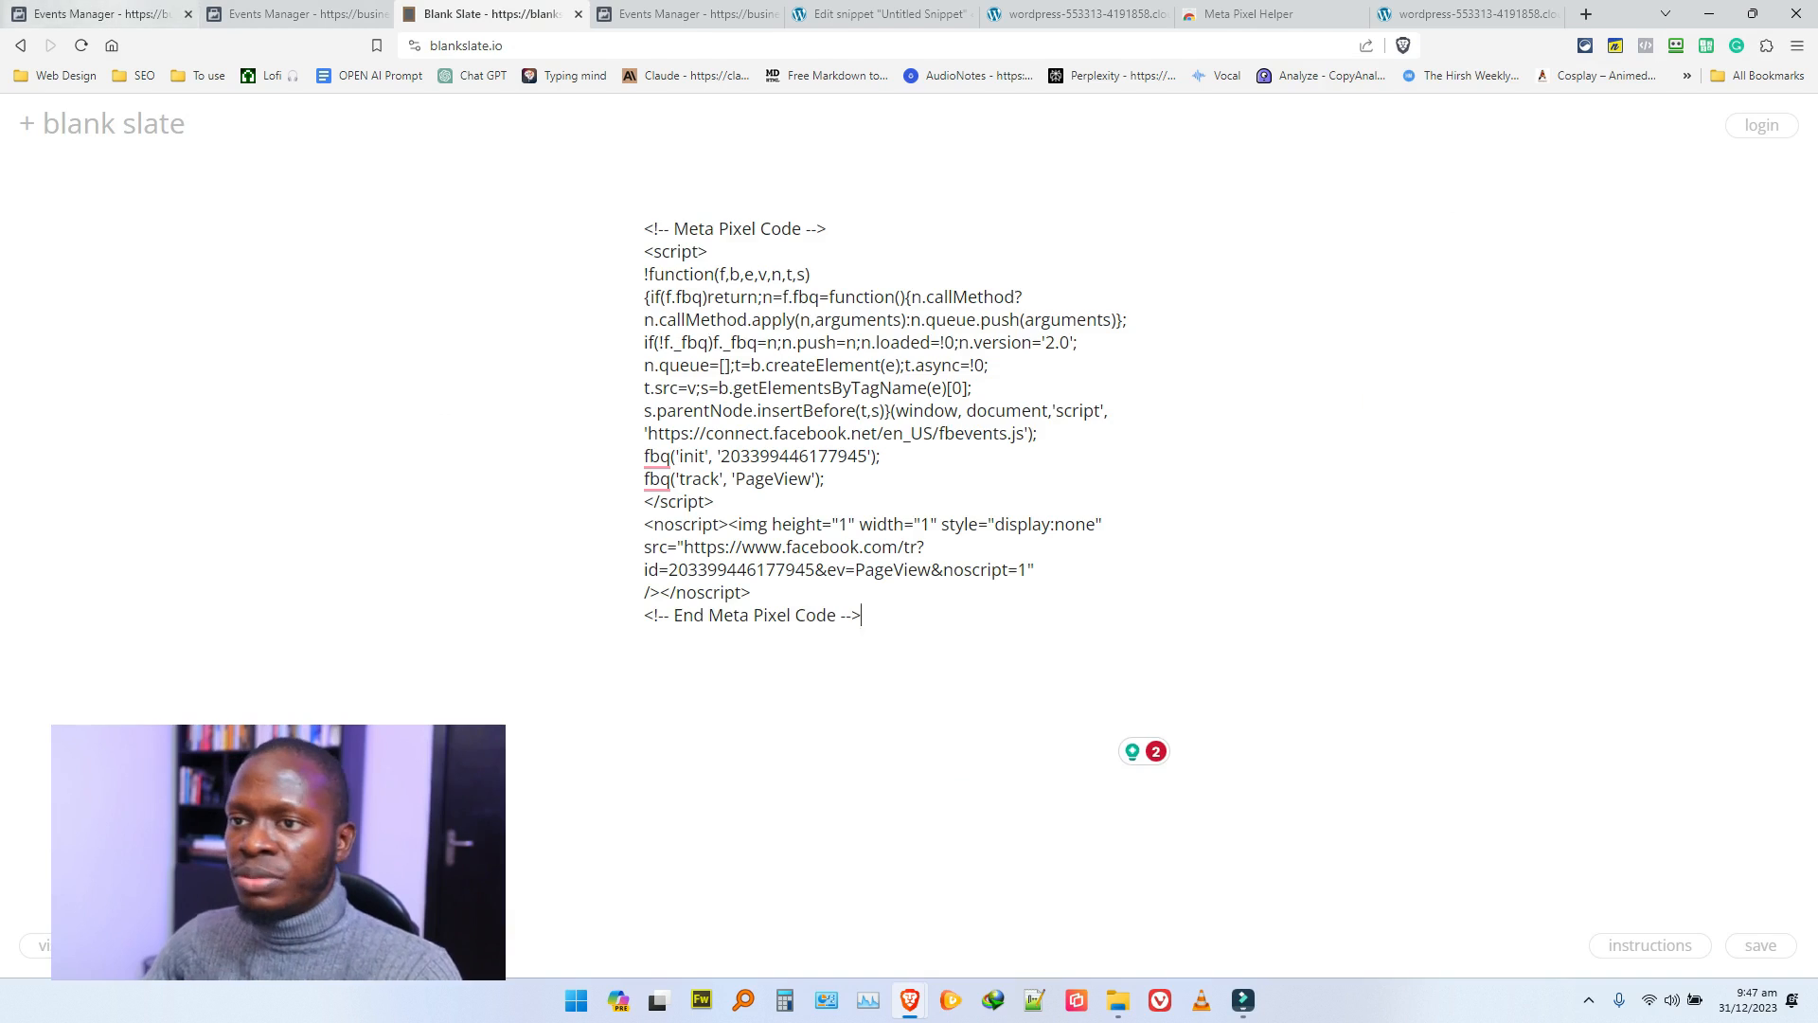
left_click(106, 14)
left_click(1742, 933)
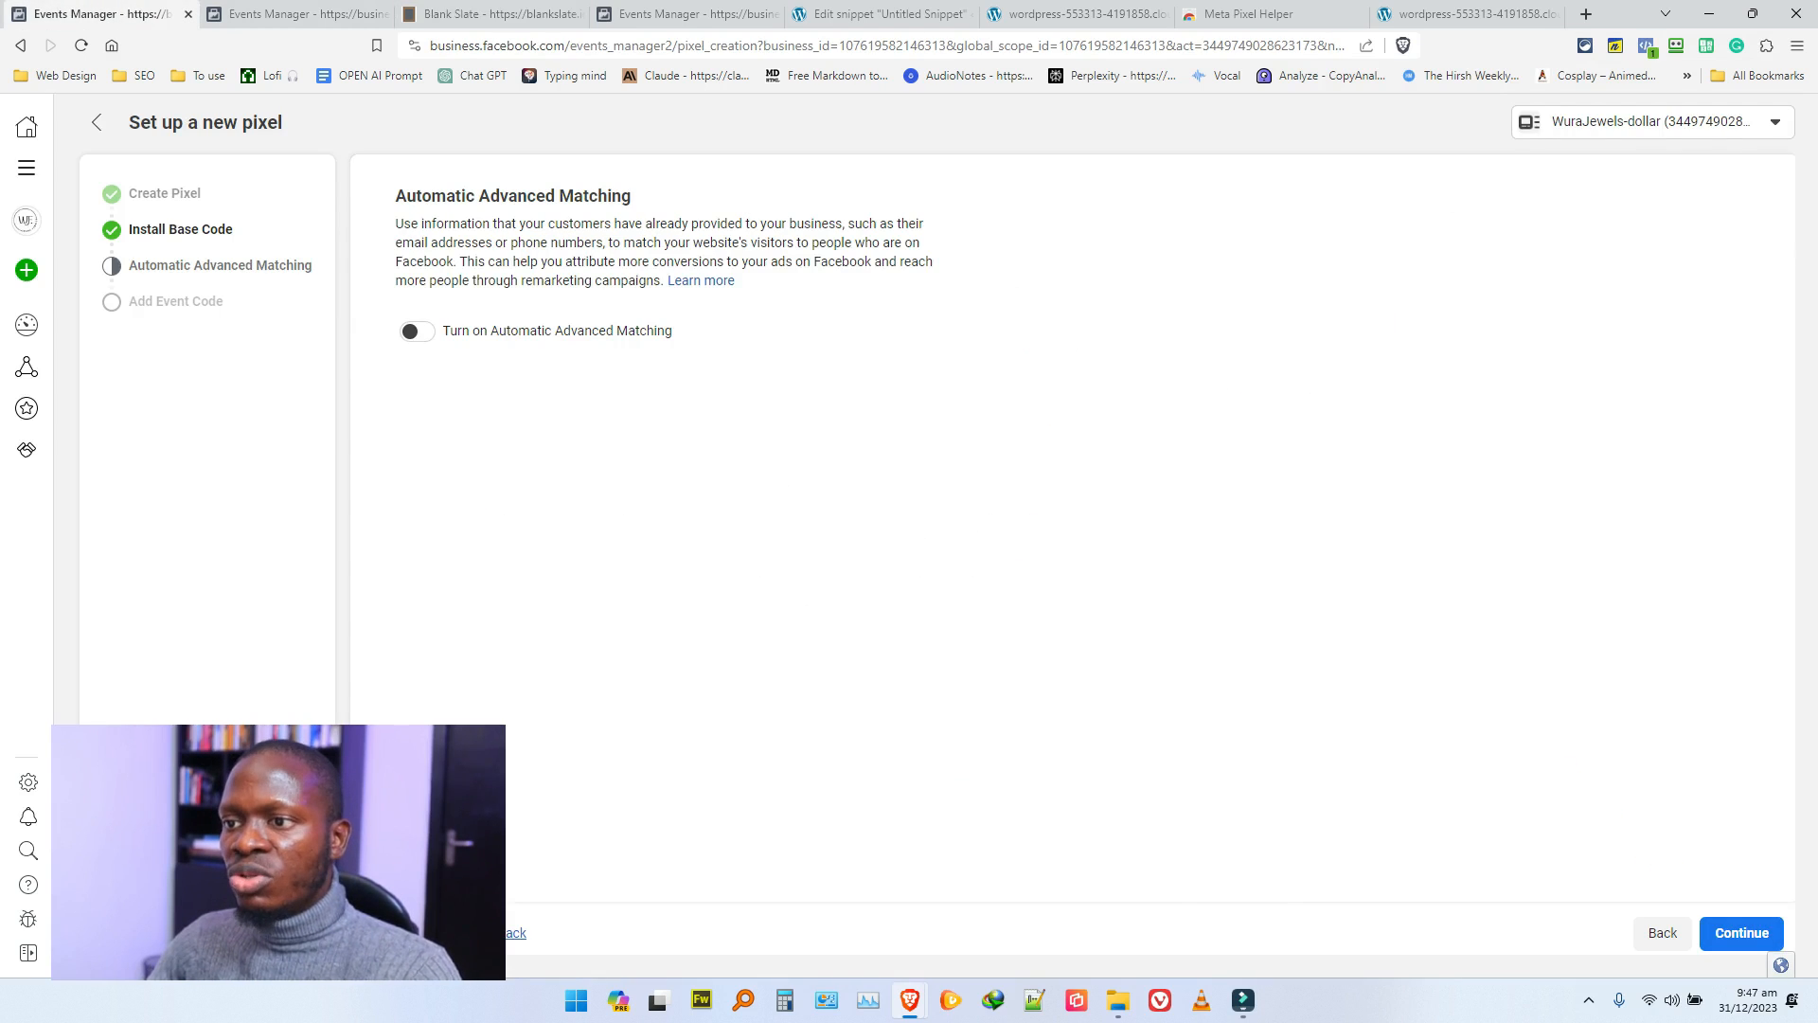
left_click(417, 331)
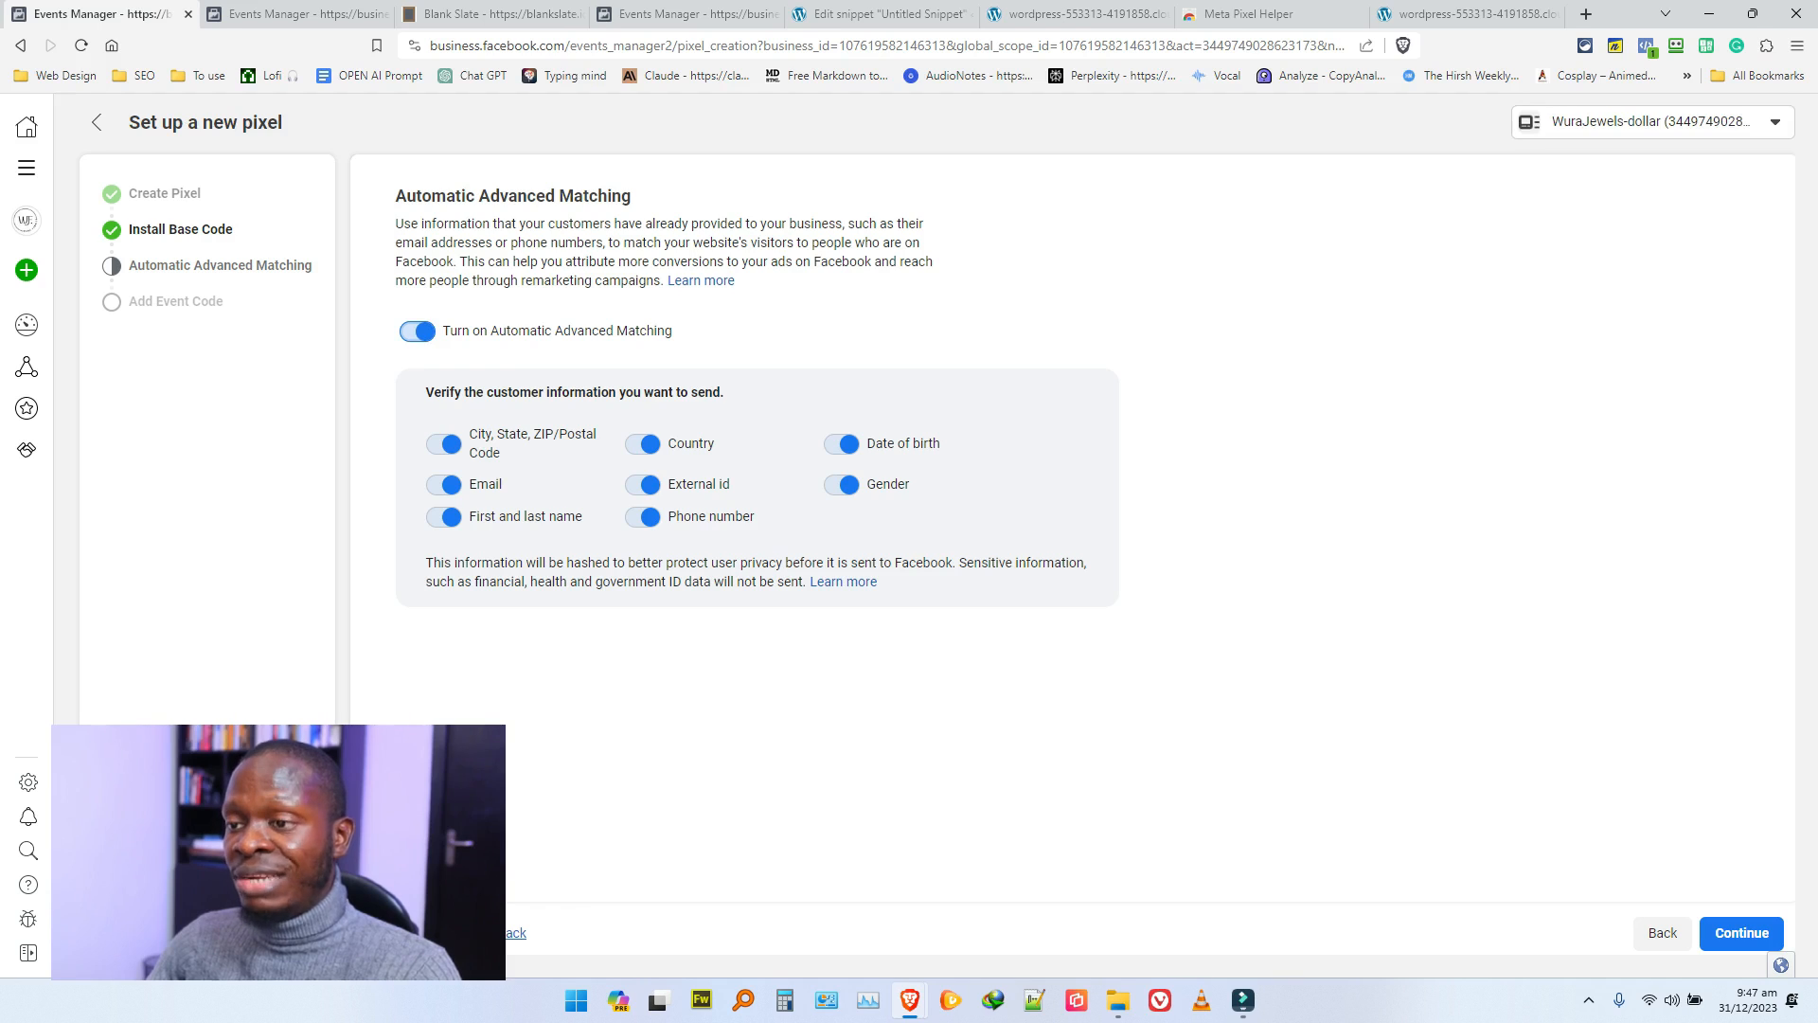
left_click(1741, 933)
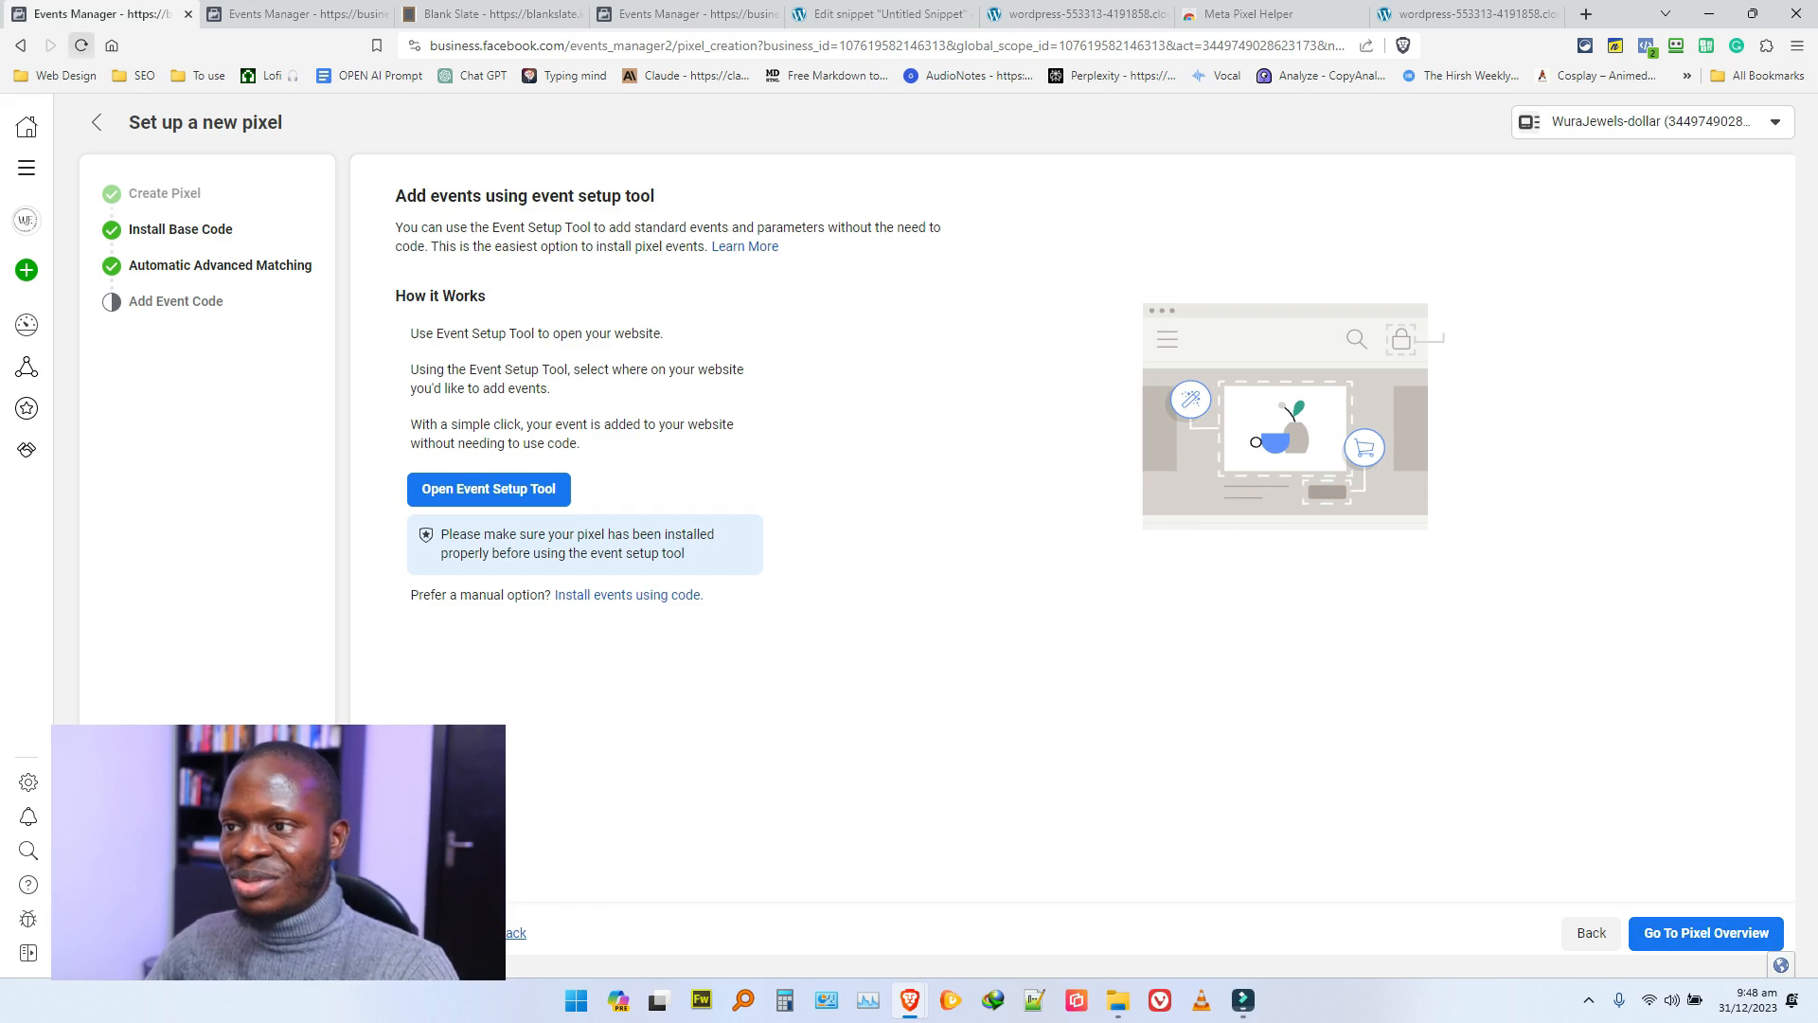
Step: Open the New Test Pixel dataset from the Events Manager overview and examine its event activity
left_click(81, 46)
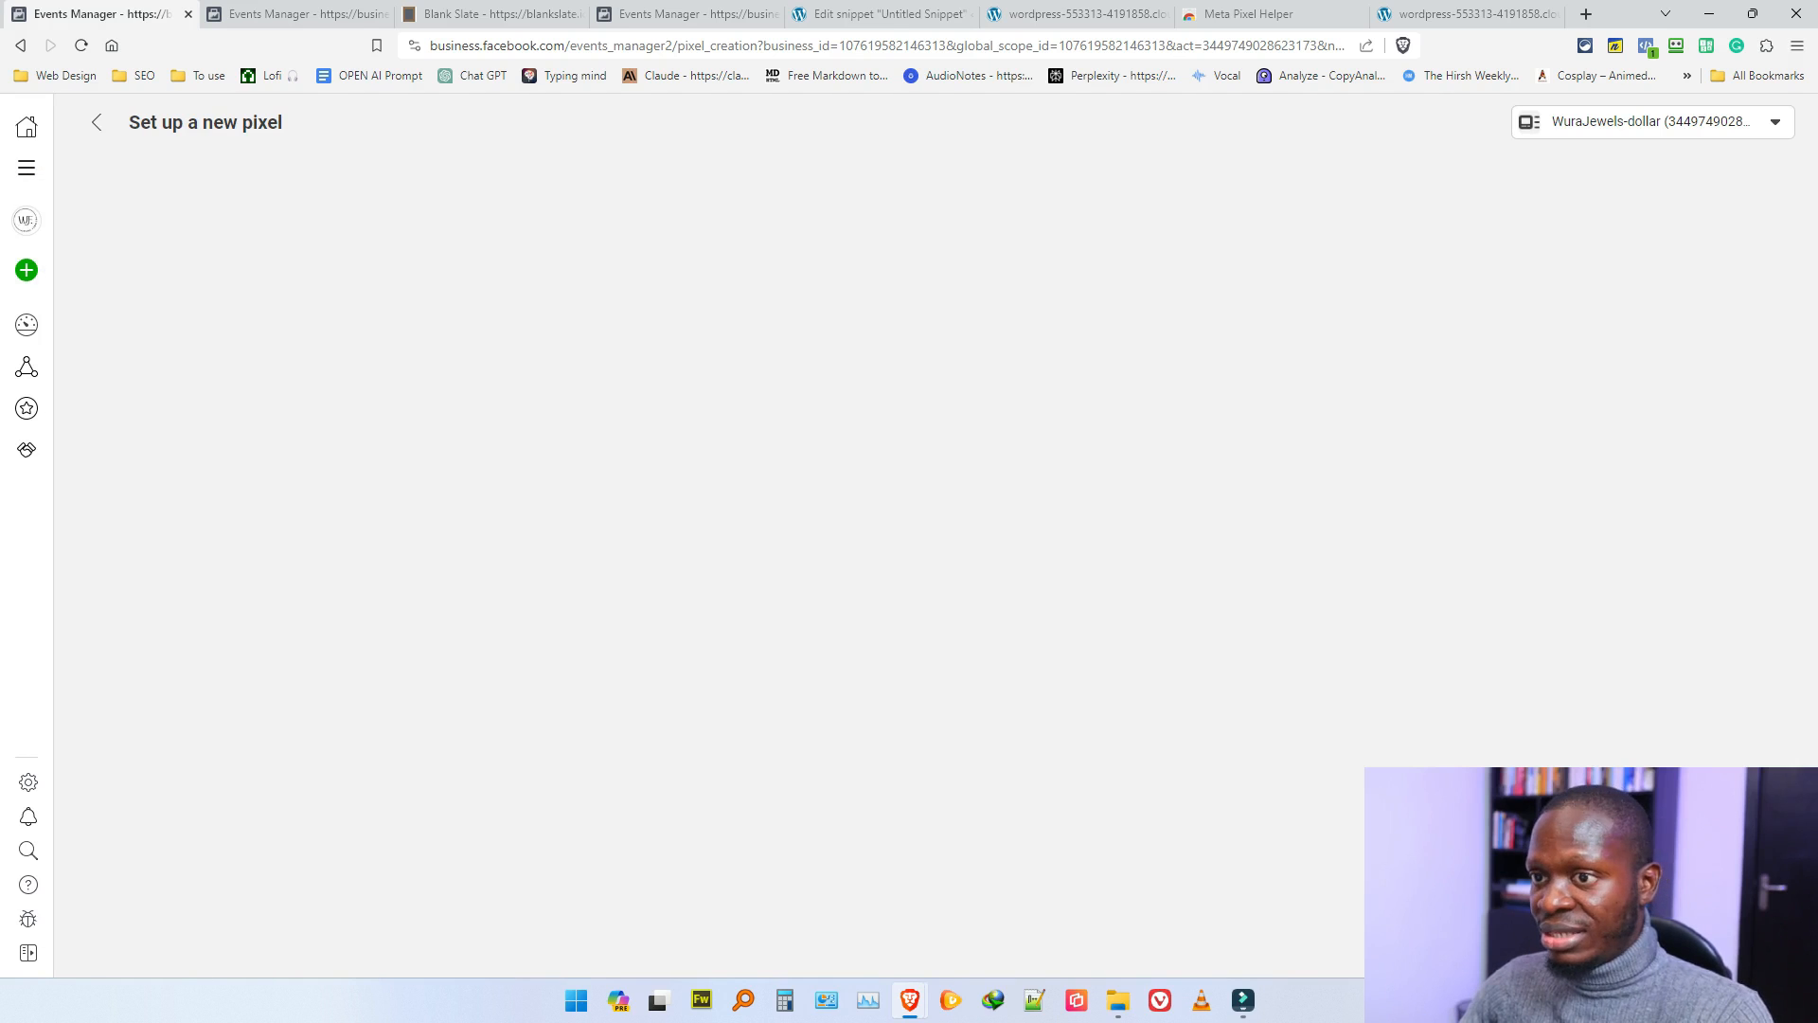
mouse_move(27, 325)
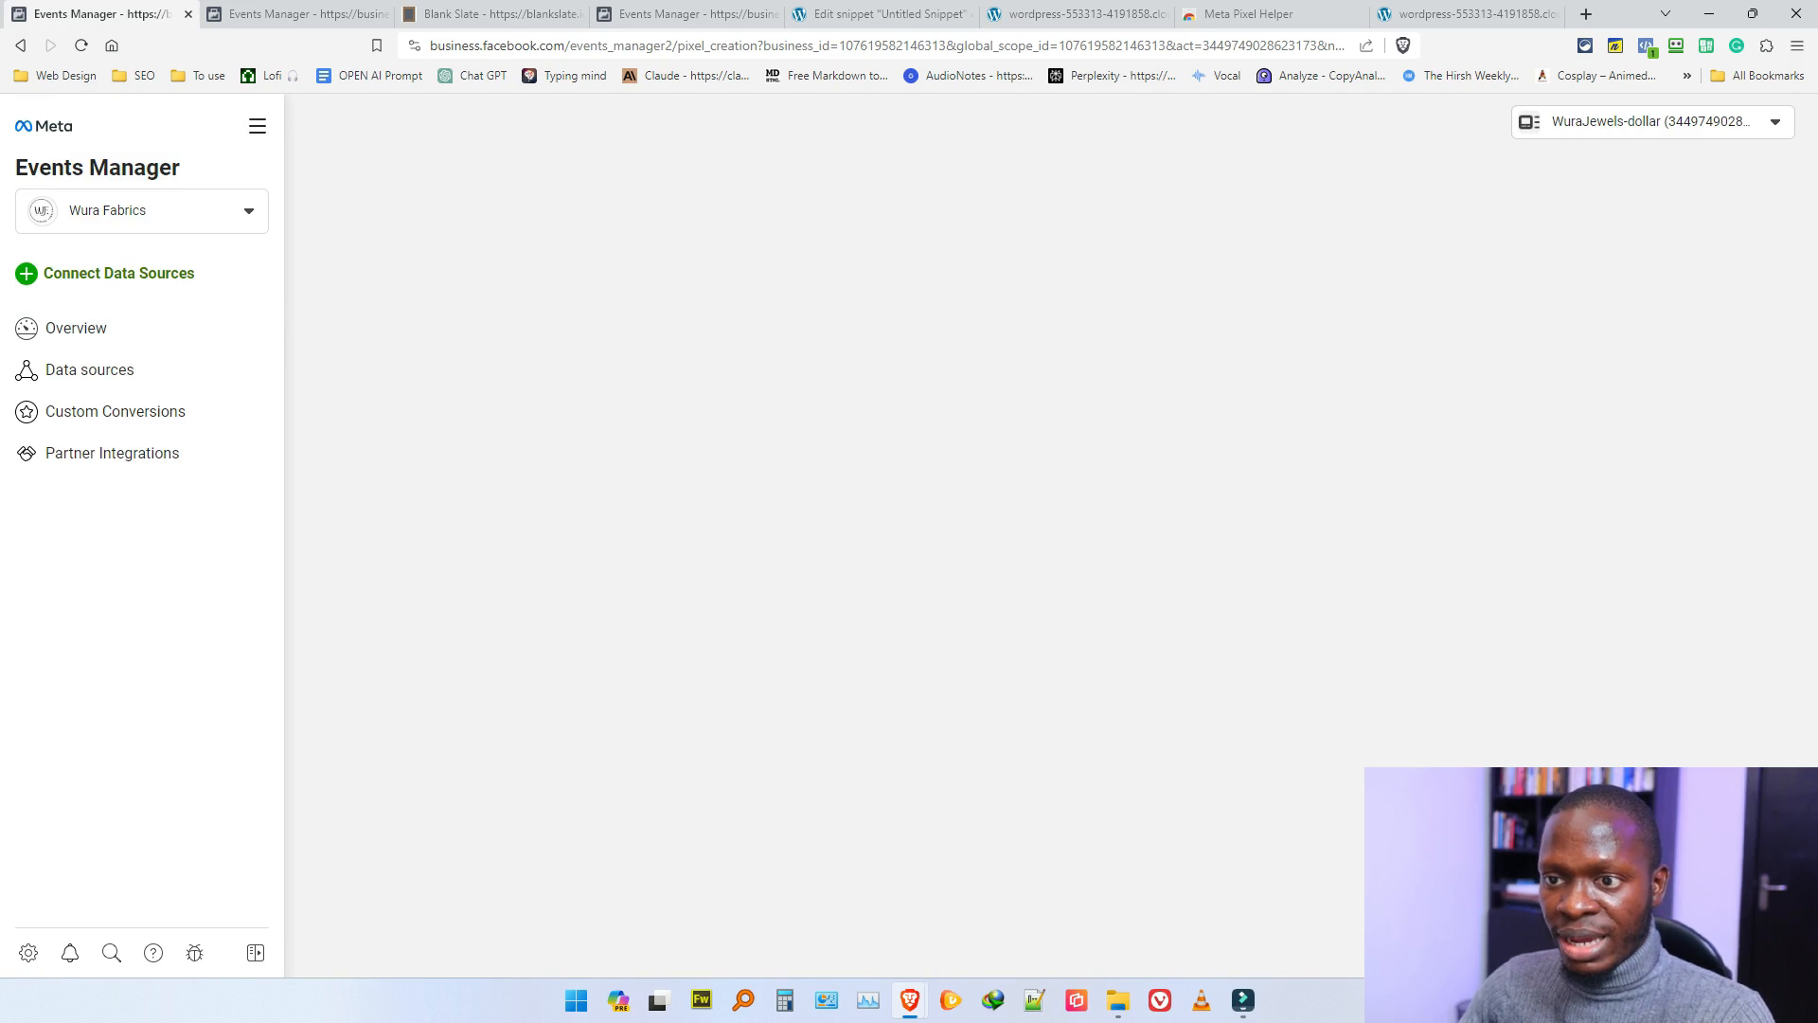
left_click(28, 328)
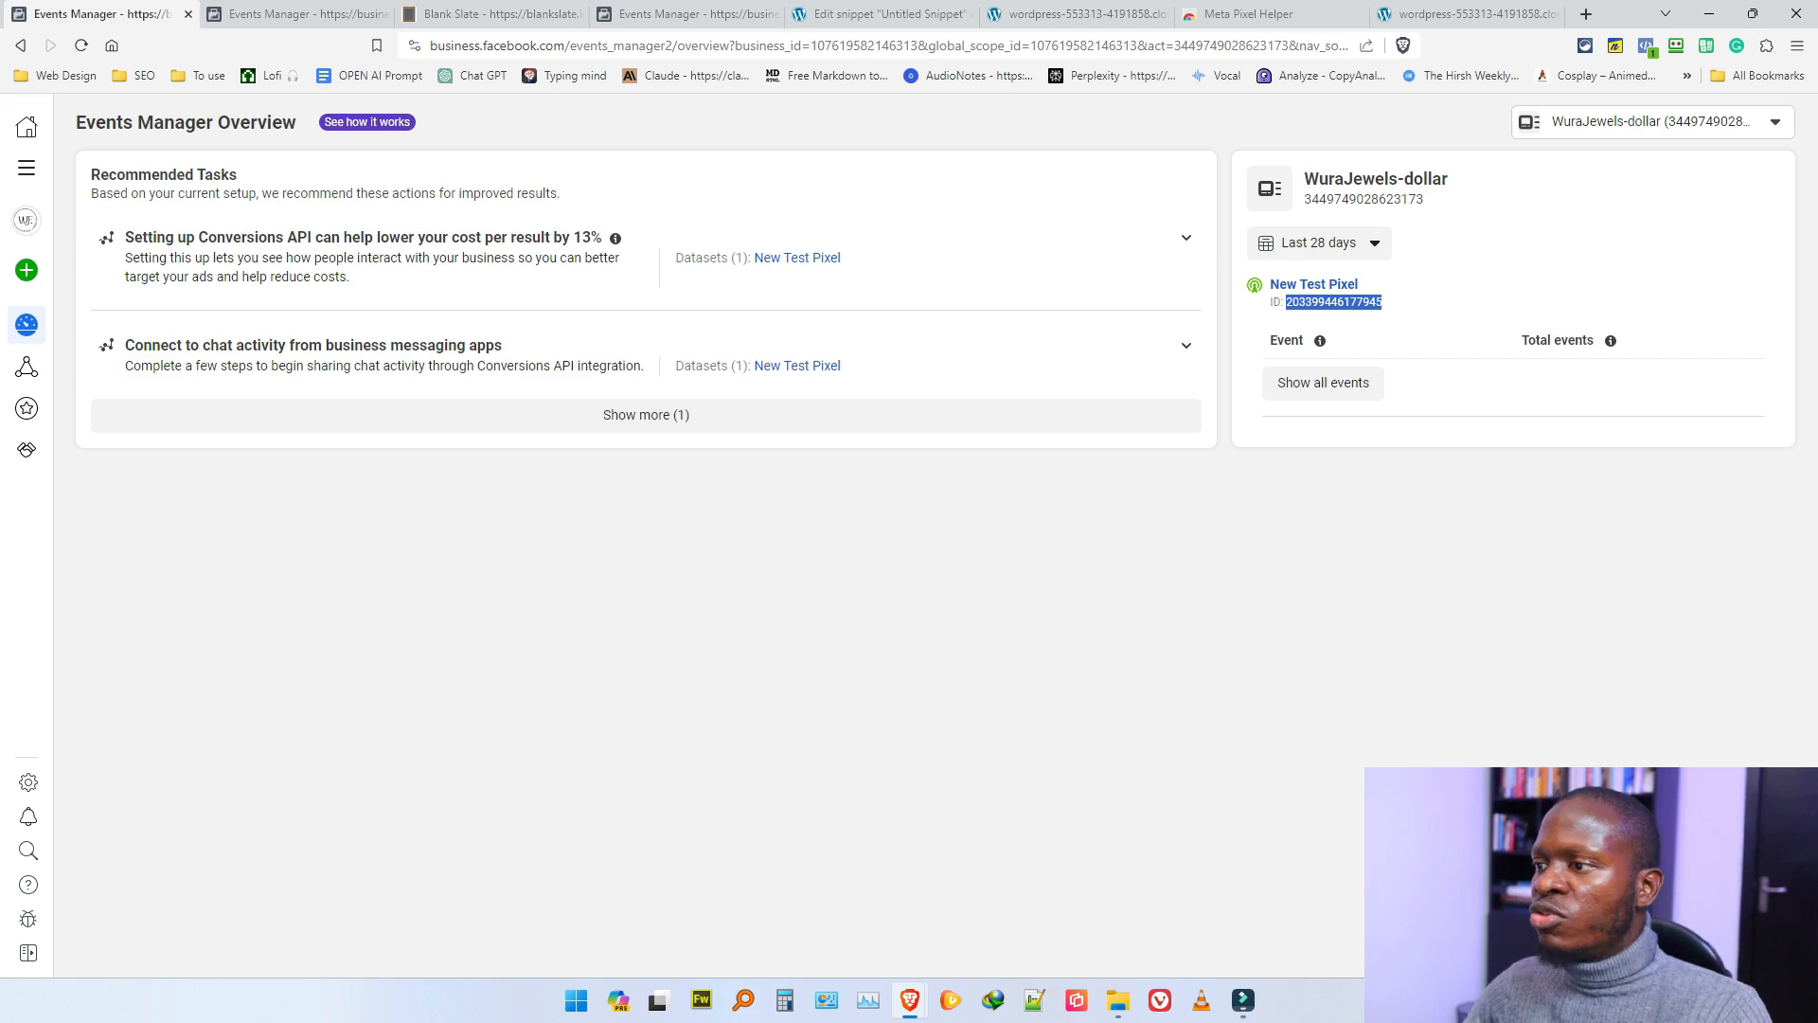
left_click(1314, 284)
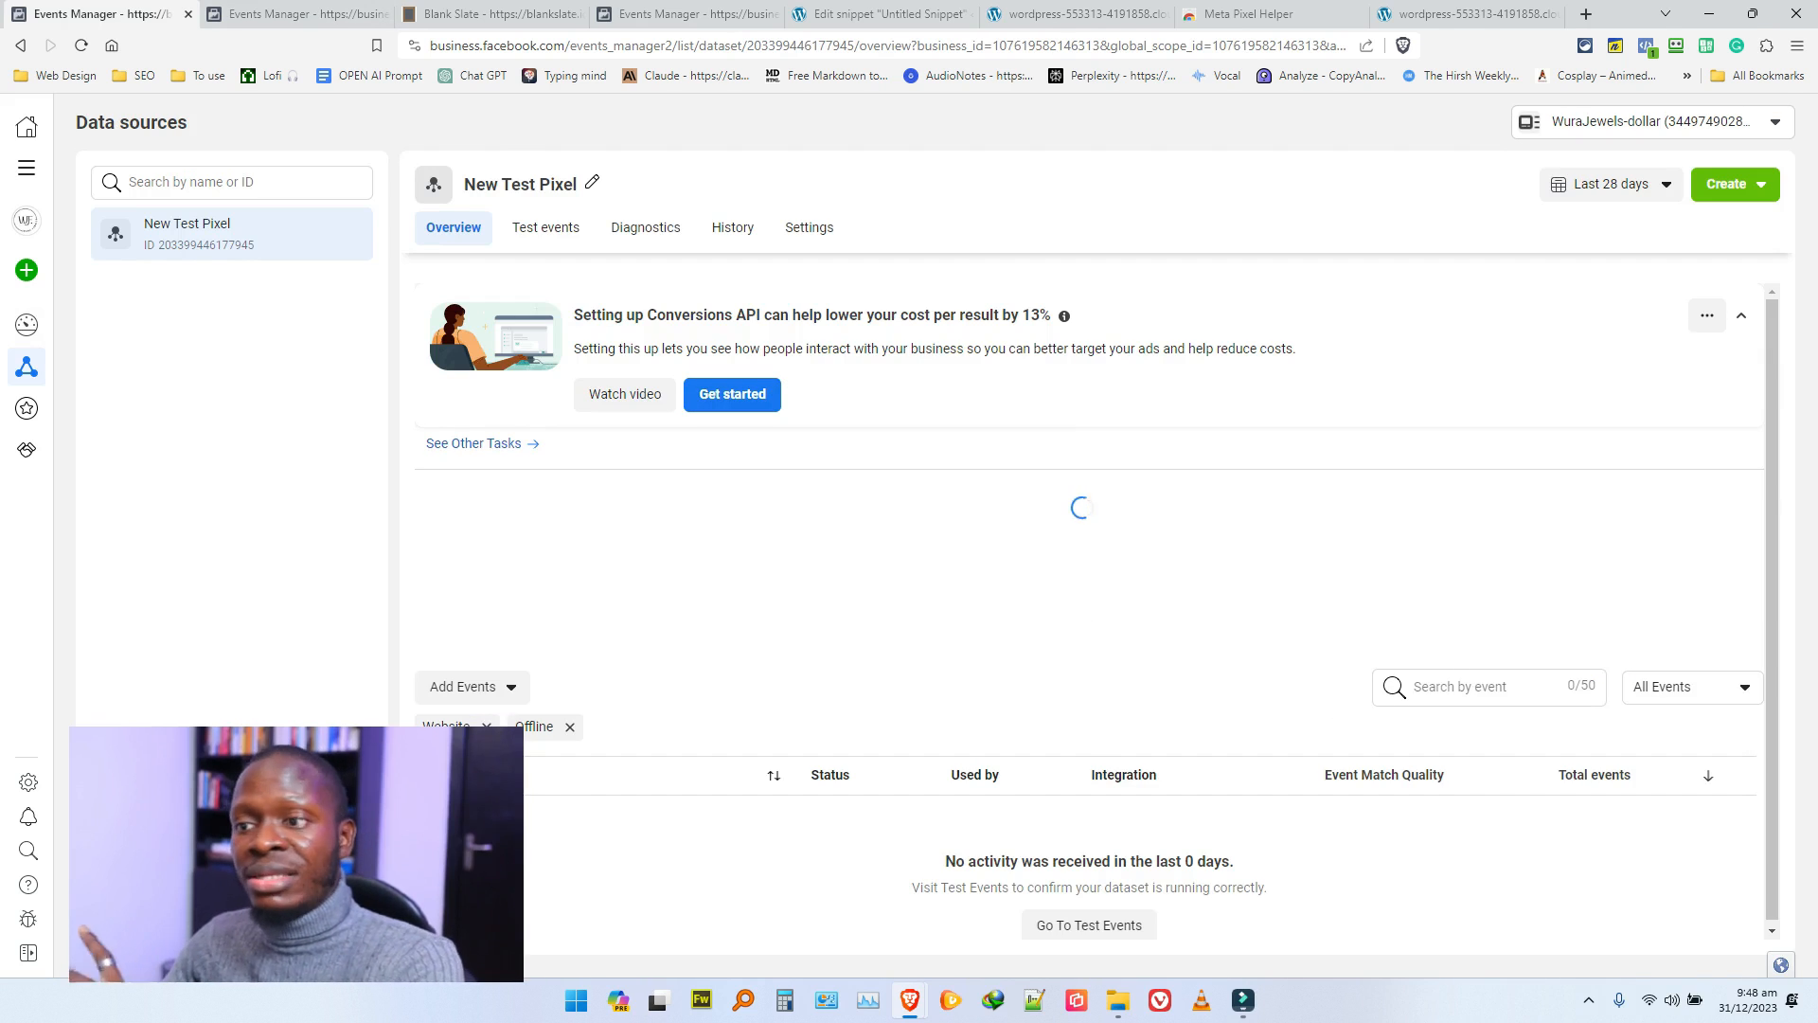
scroll(1090, 611, "down", 1)
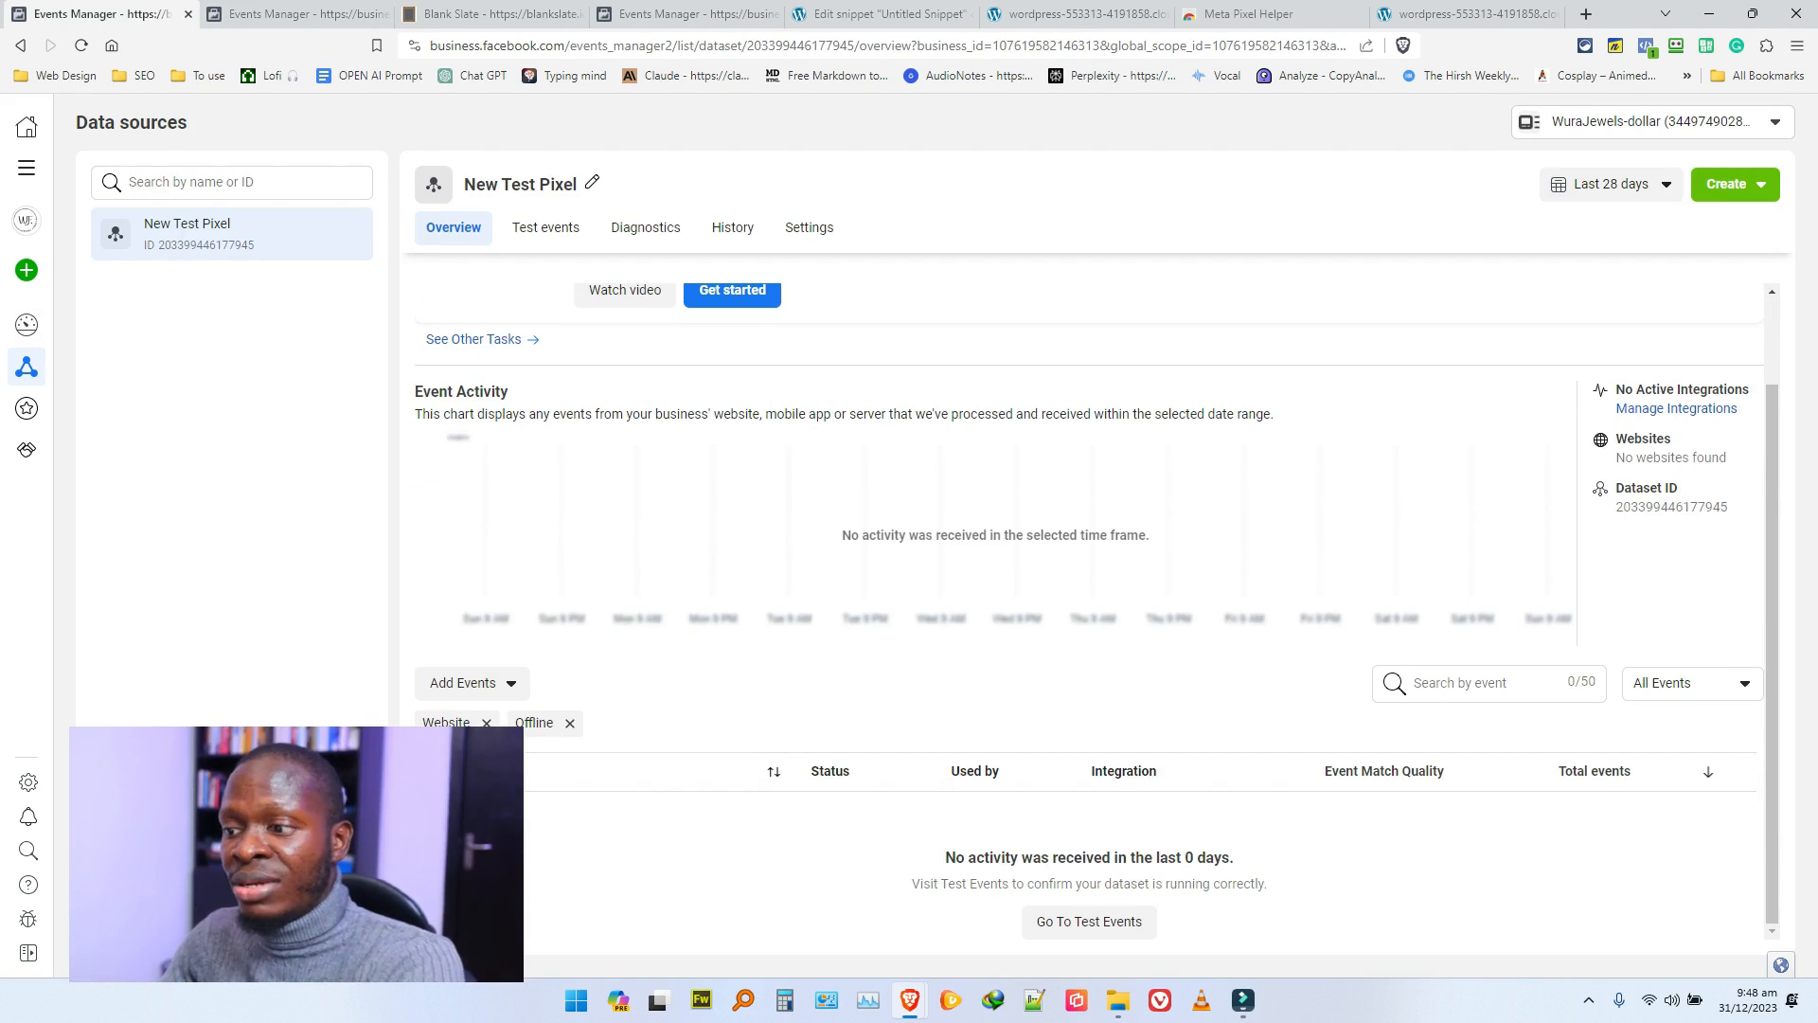
scroll(1089, 611, "up", 1)
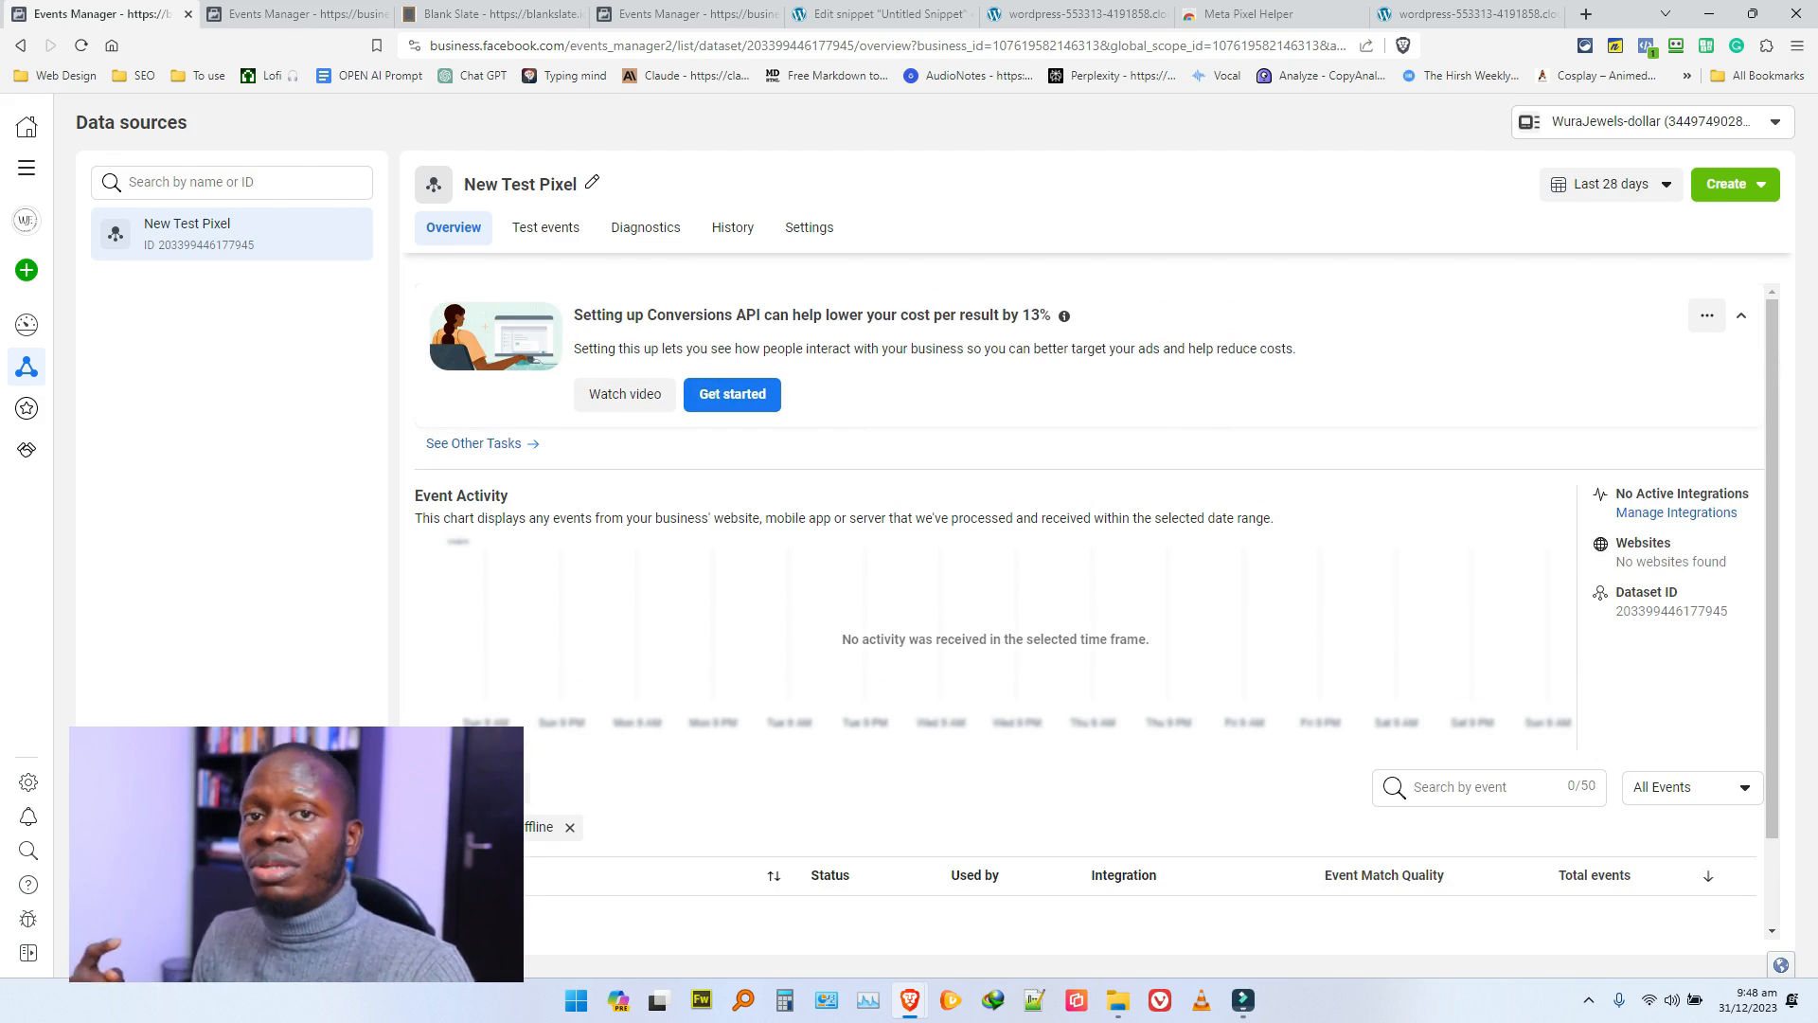
Step: Reopen the pixel's manual code setup through a new integration, go back to the Install Base Code page, and return to the dataset overview
left_click(1676, 513)
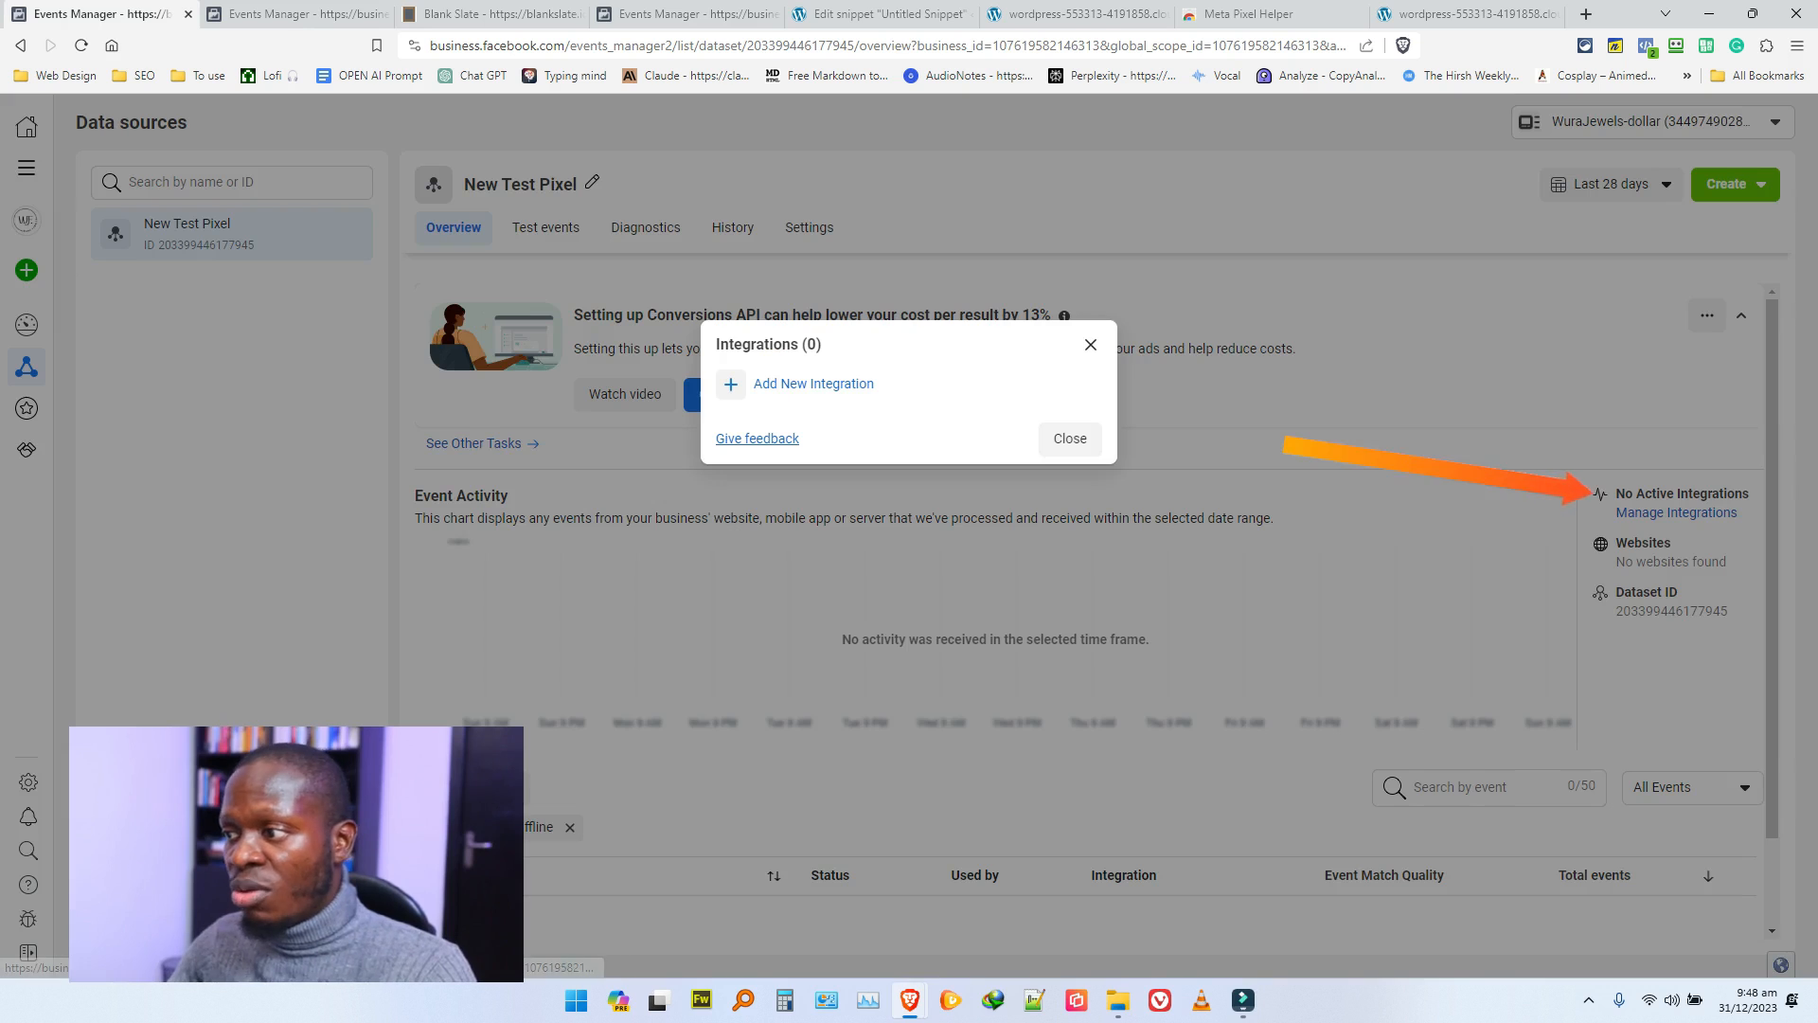
left_click(795, 386)
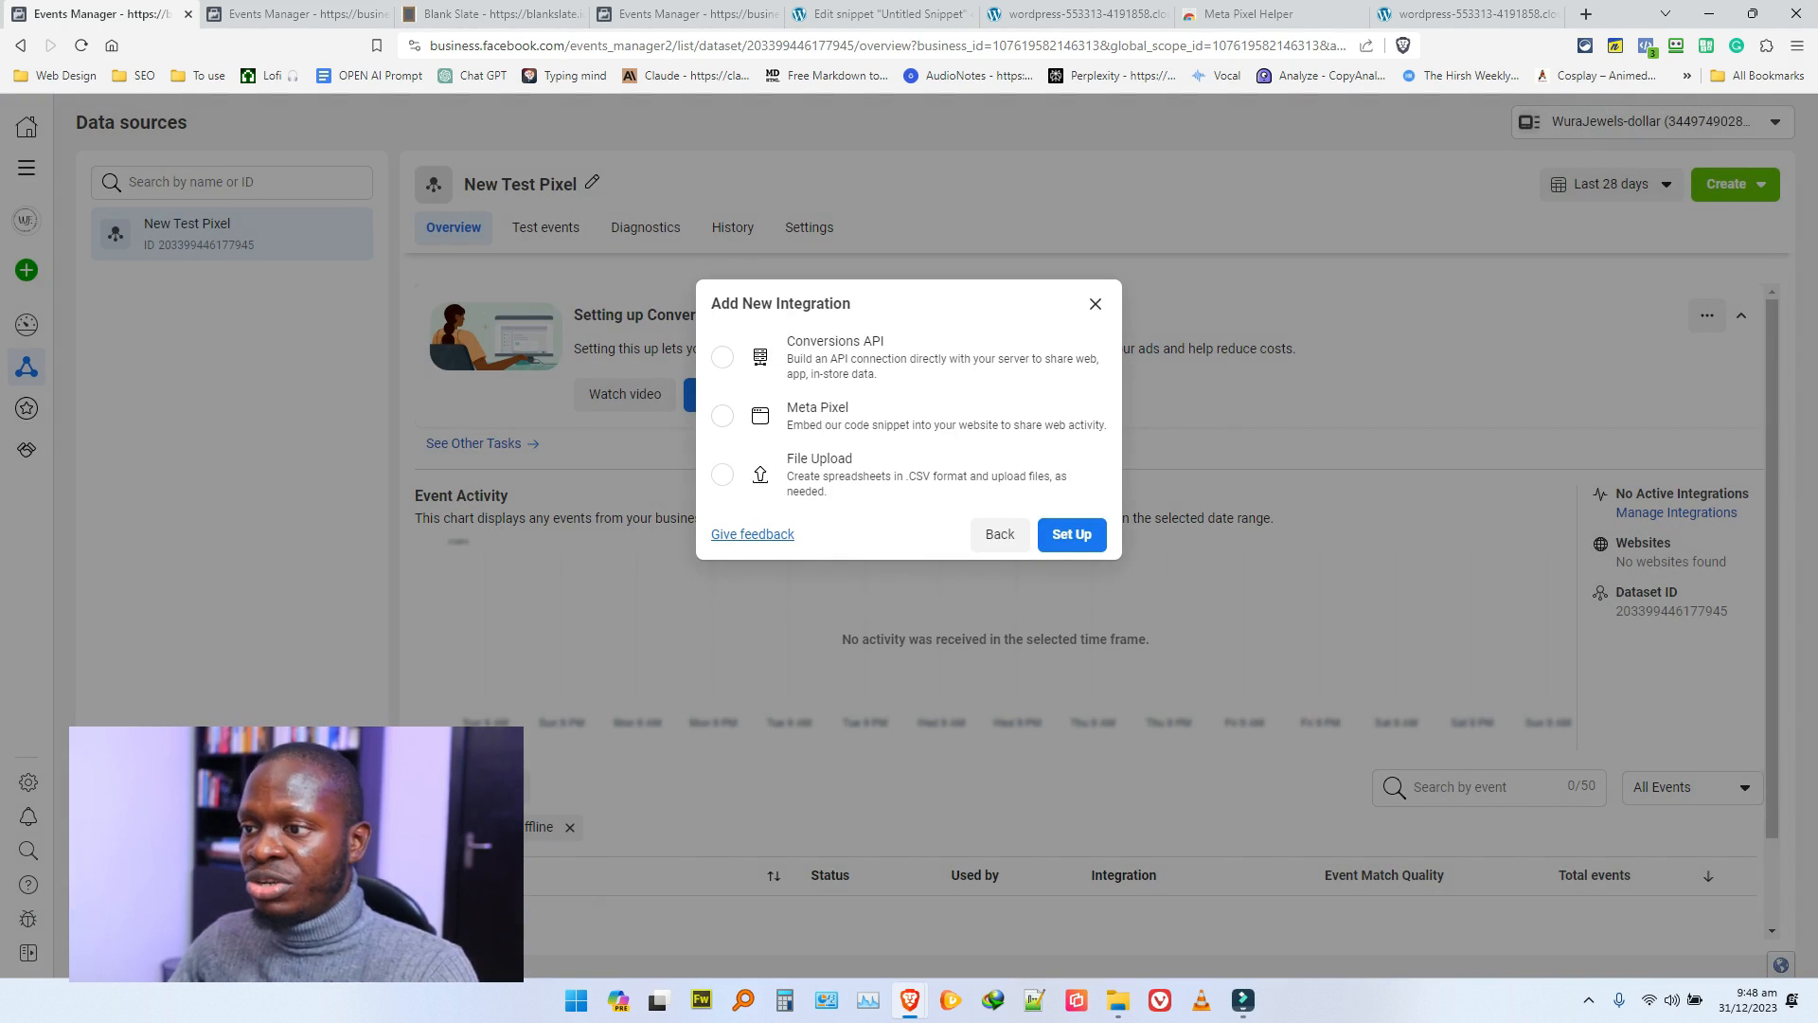
left_click(1072, 535)
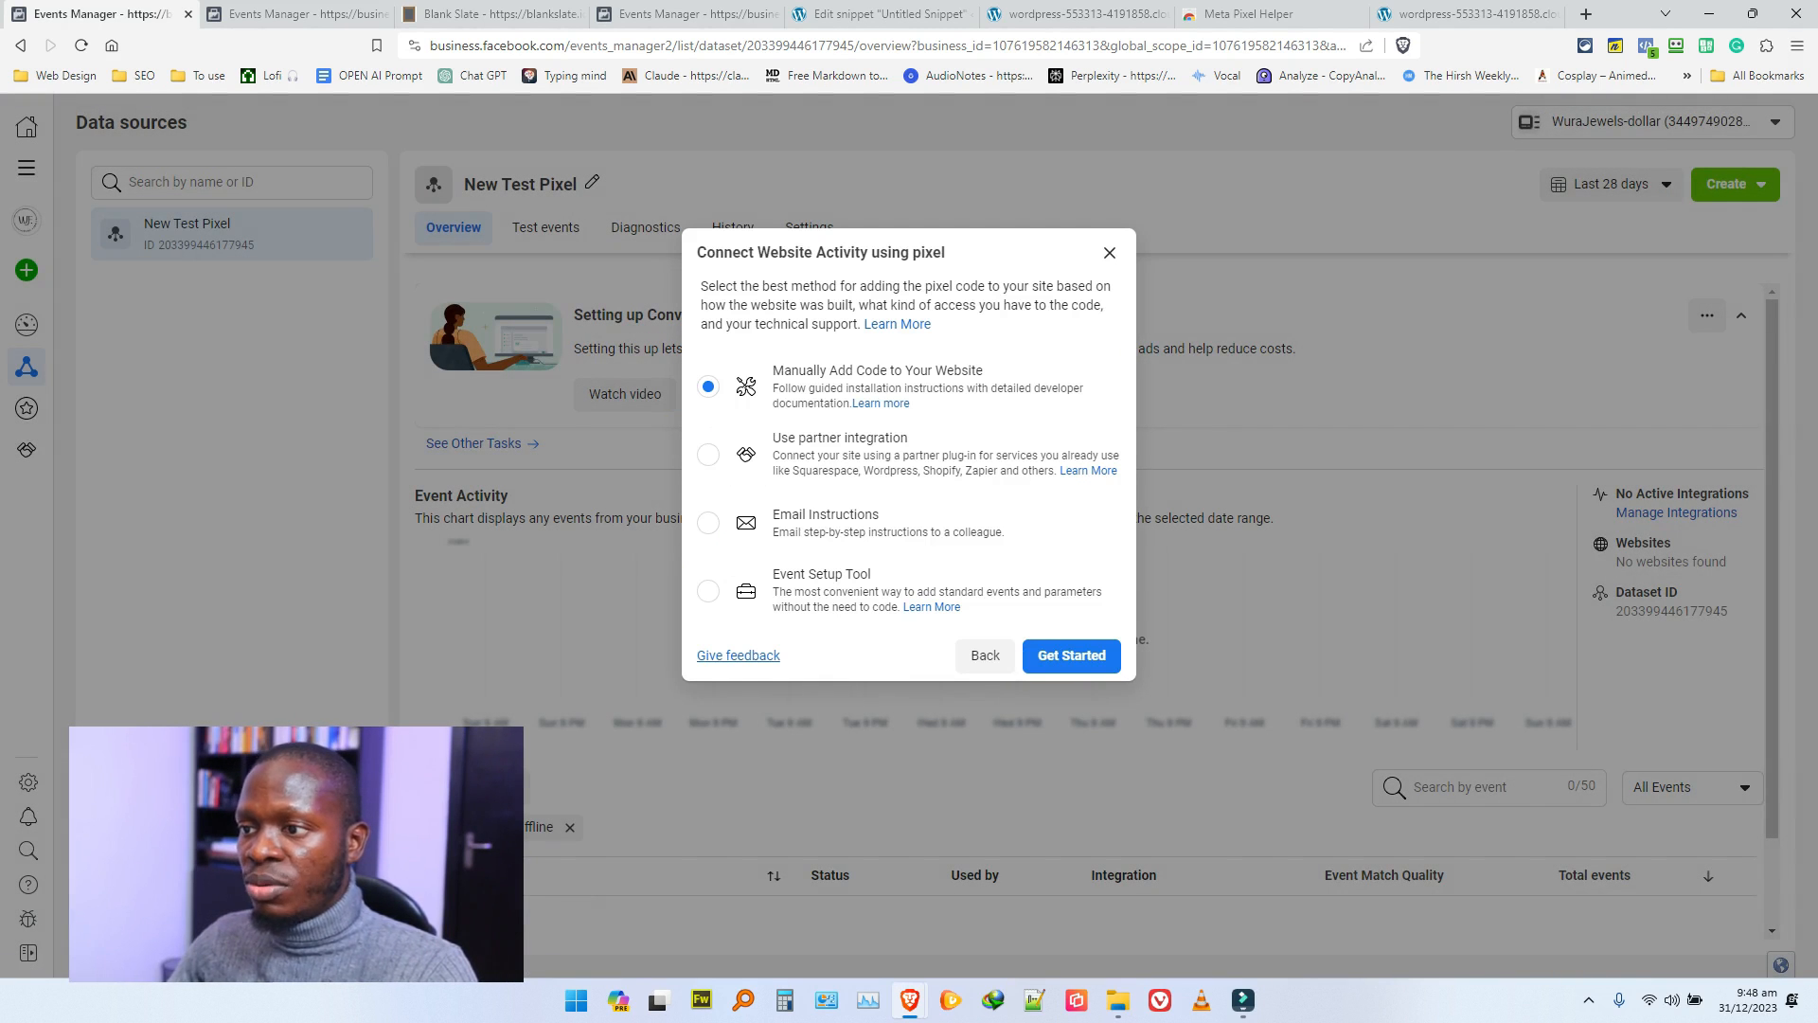
left_click(1071, 655)
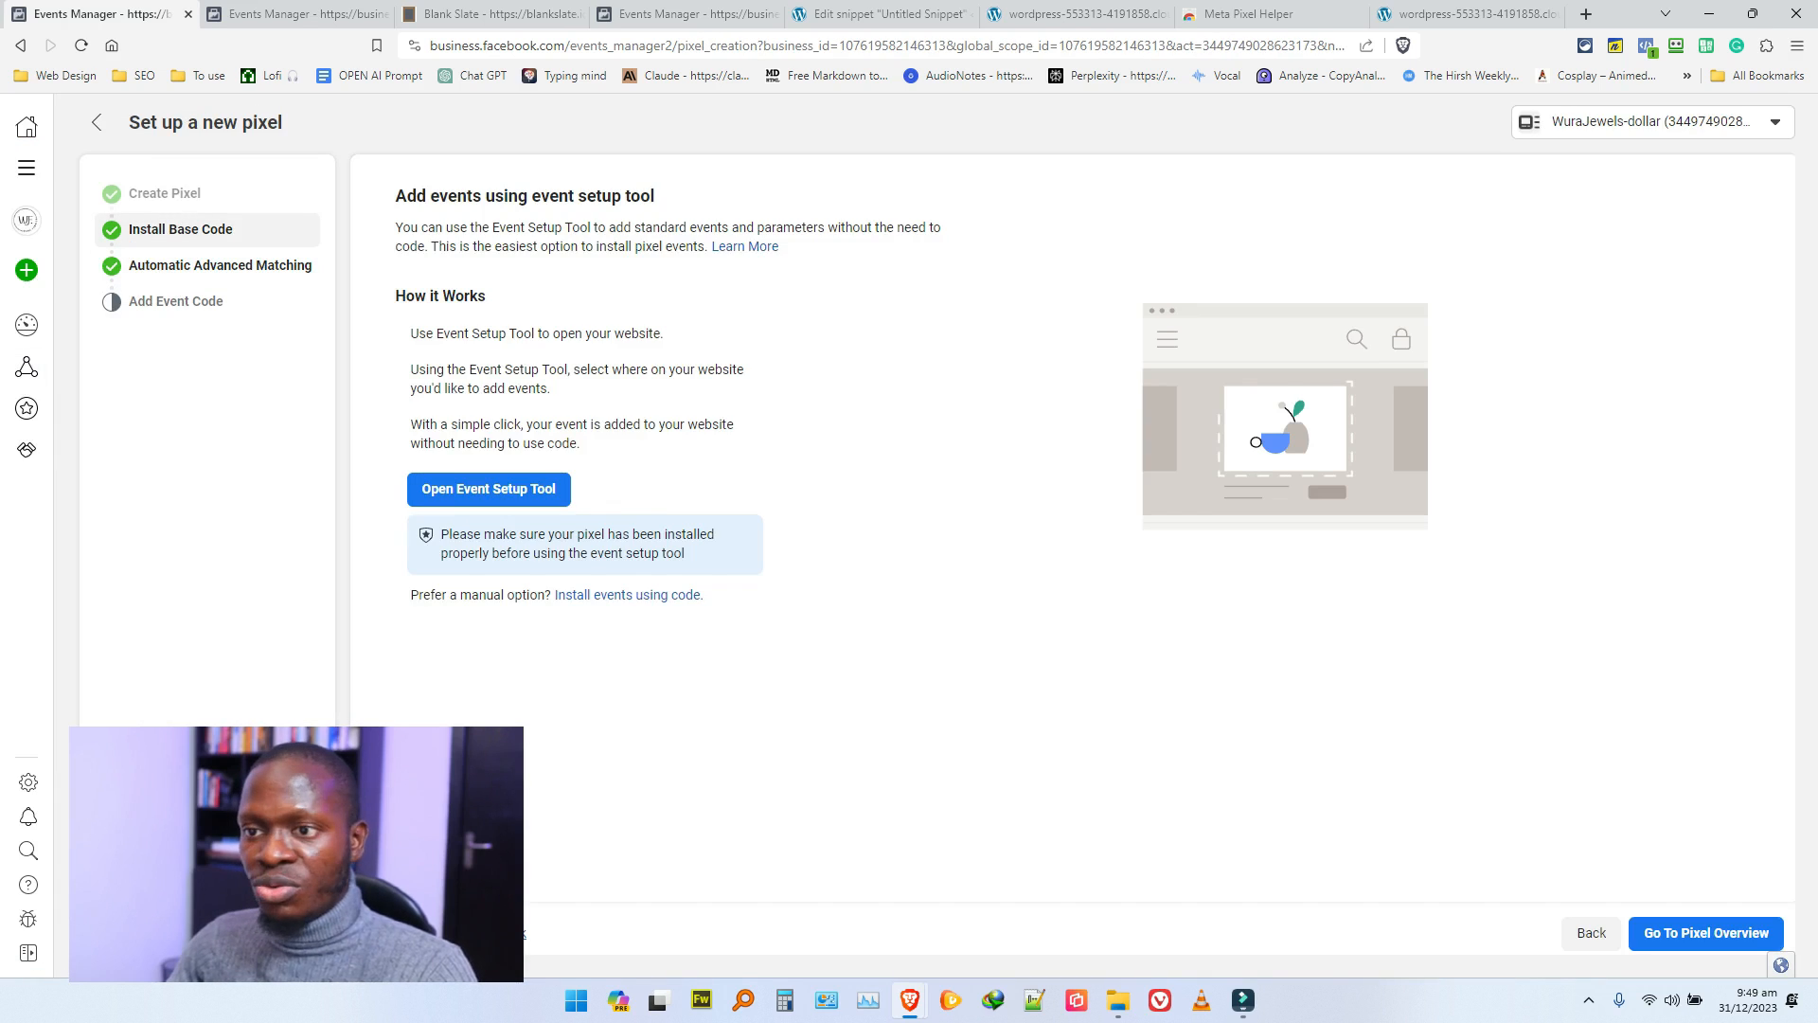
left_click(1592, 932)
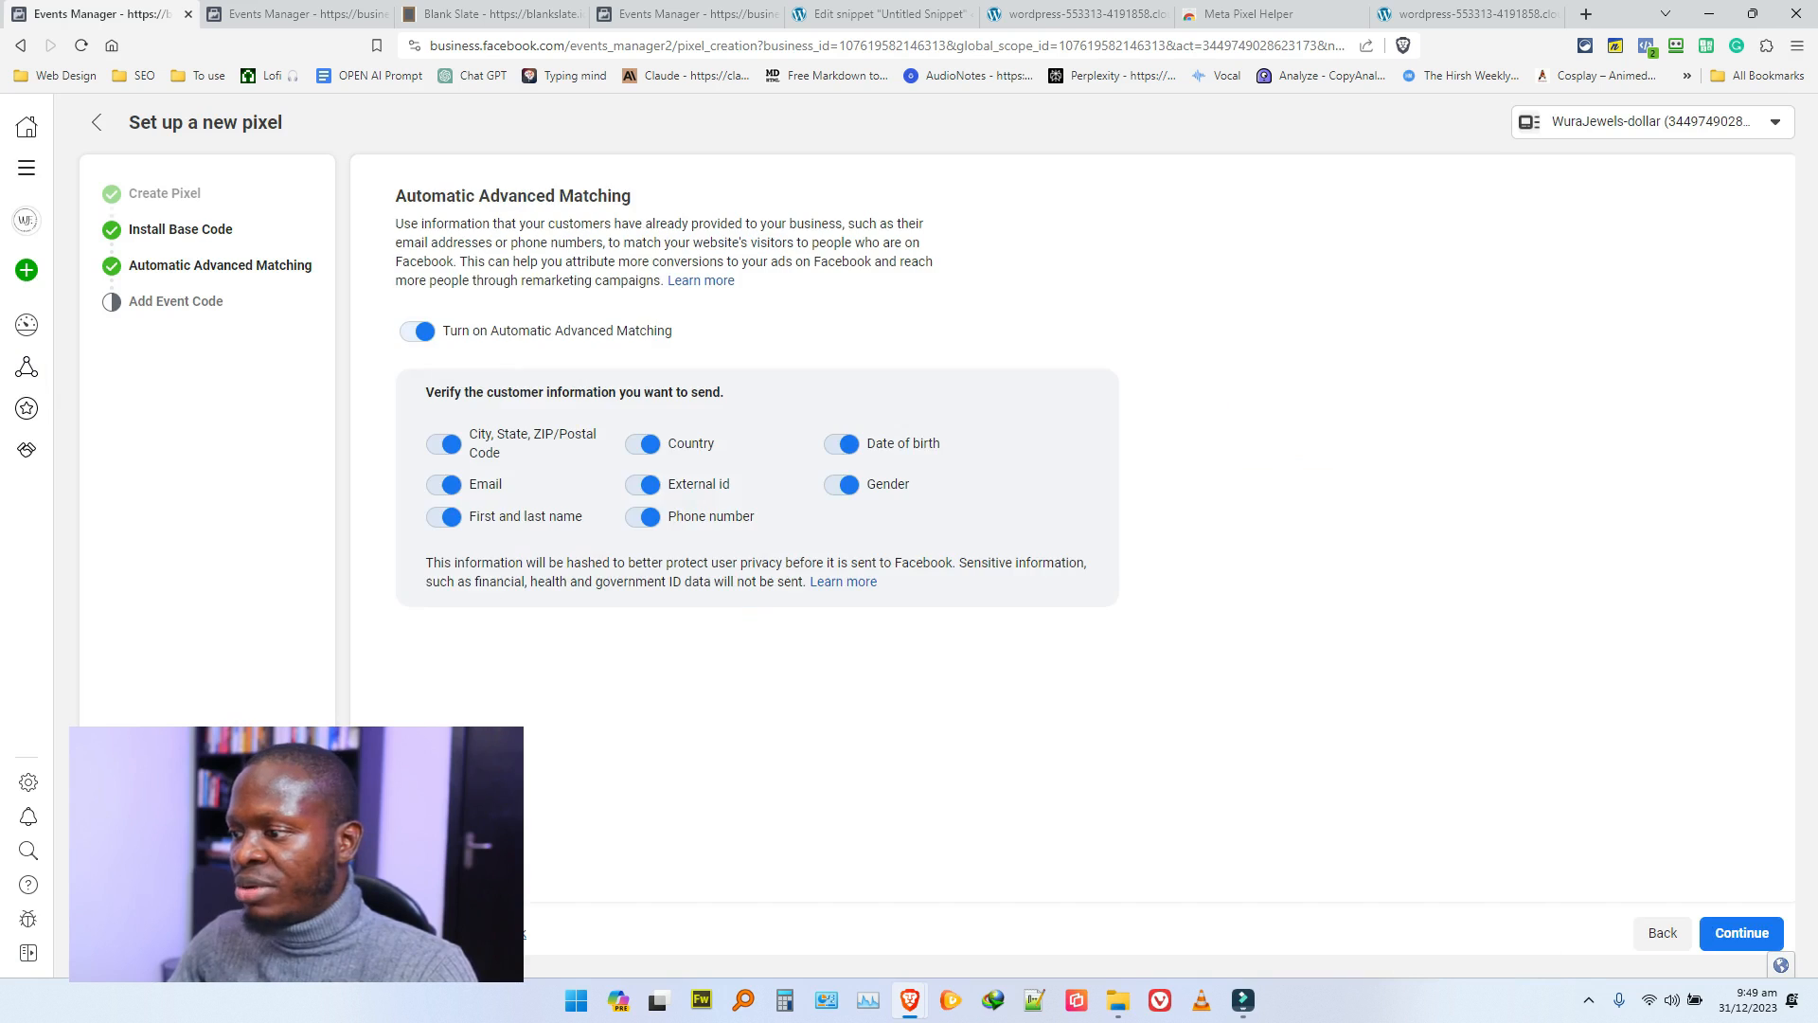
left_click(1663, 932)
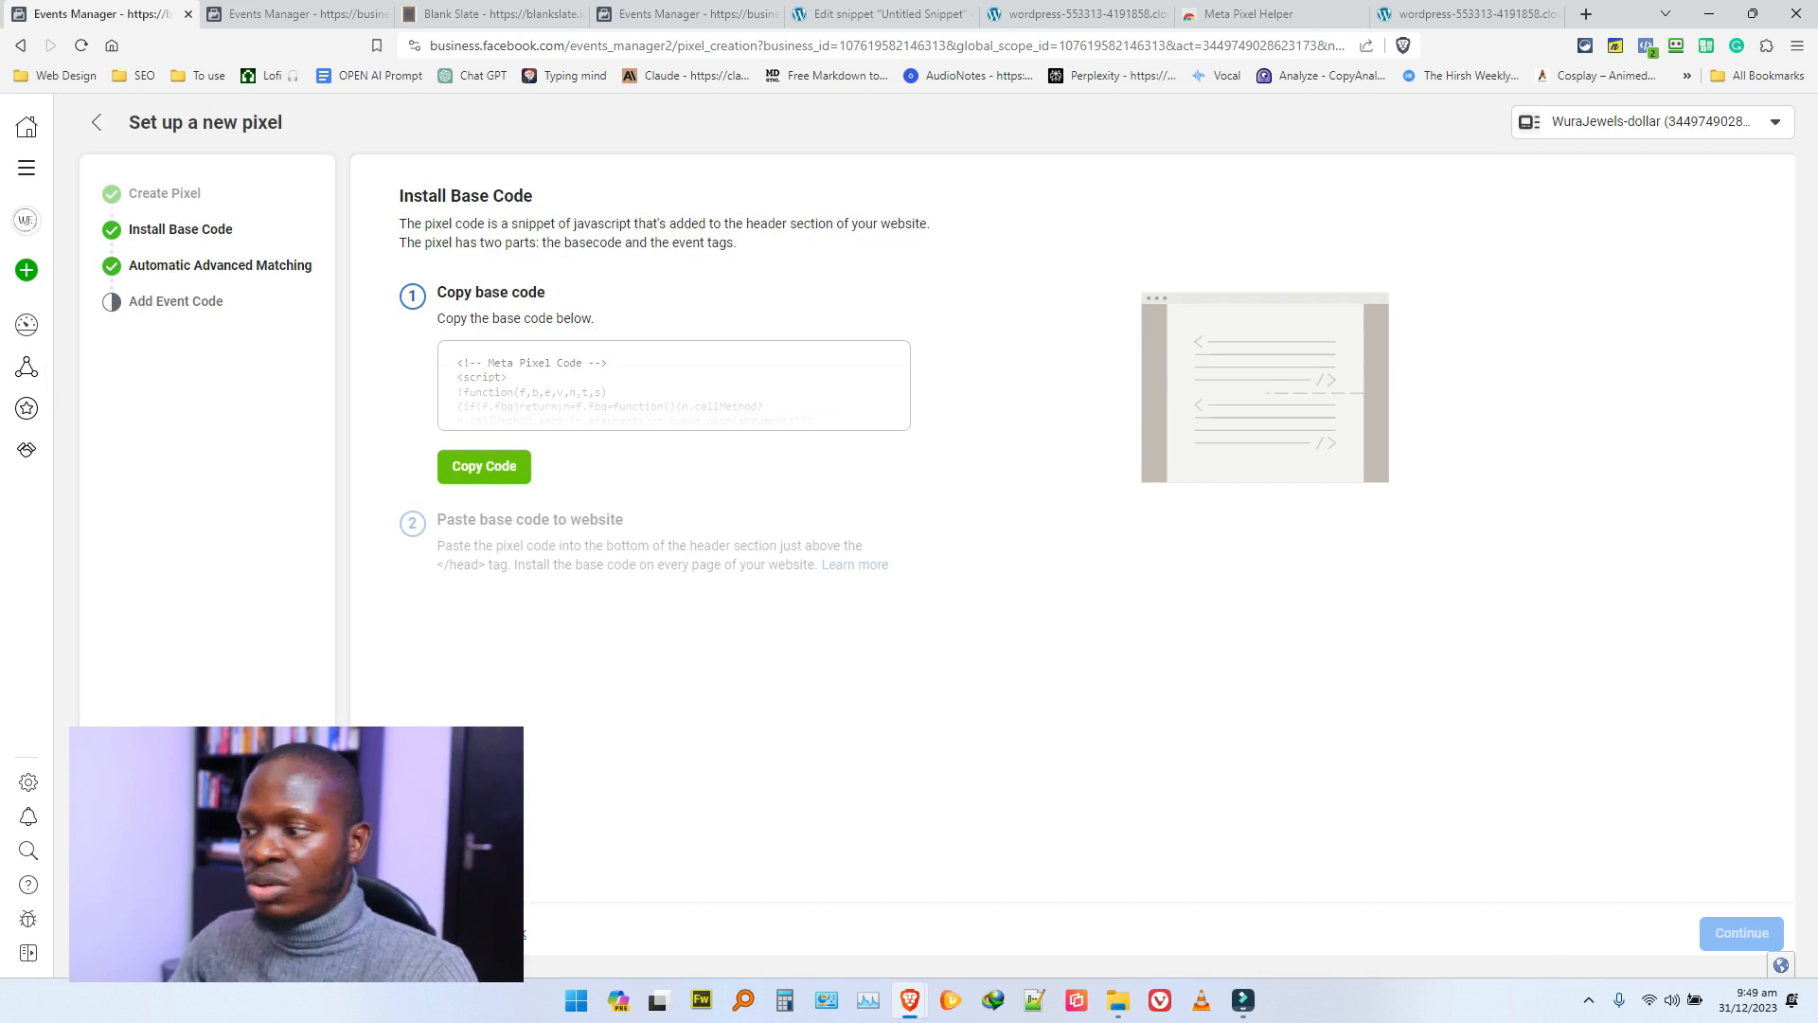
left_click(96, 122)
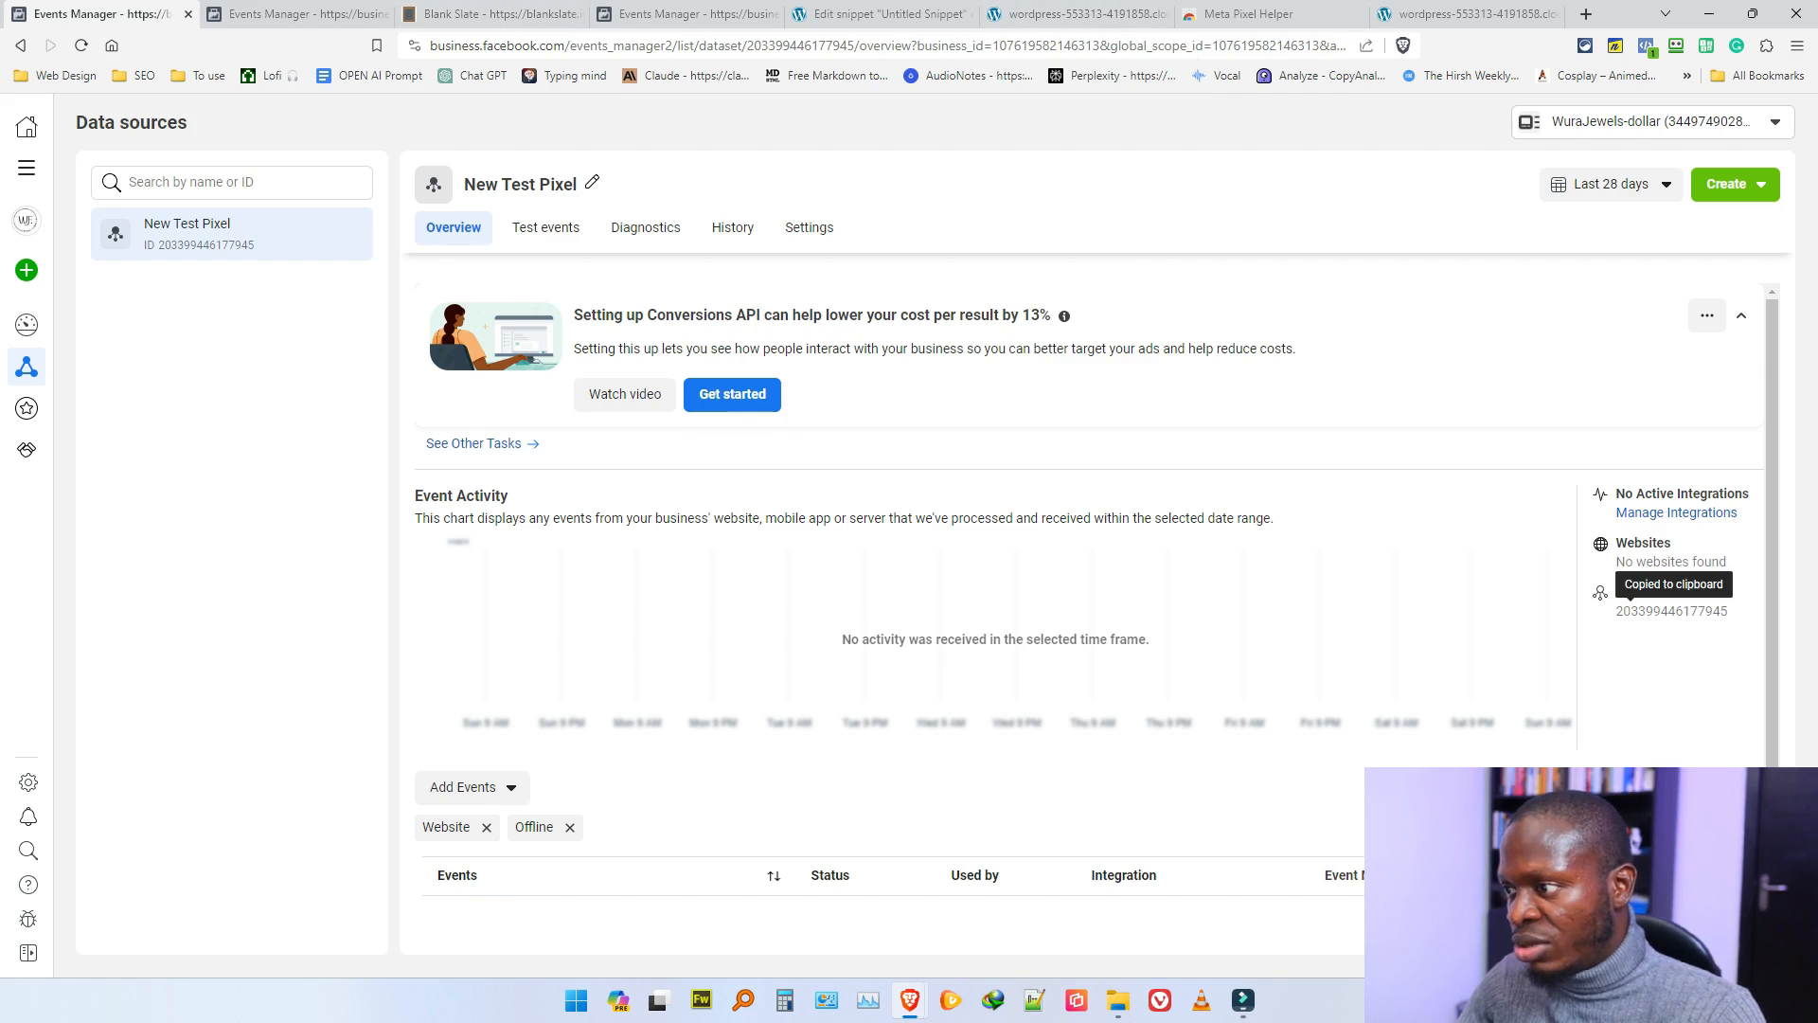
Step: Set the pixel code snippet to Inactive in WPCode, update it, and reload the homepage to check for the pixel
left_click(880, 15)
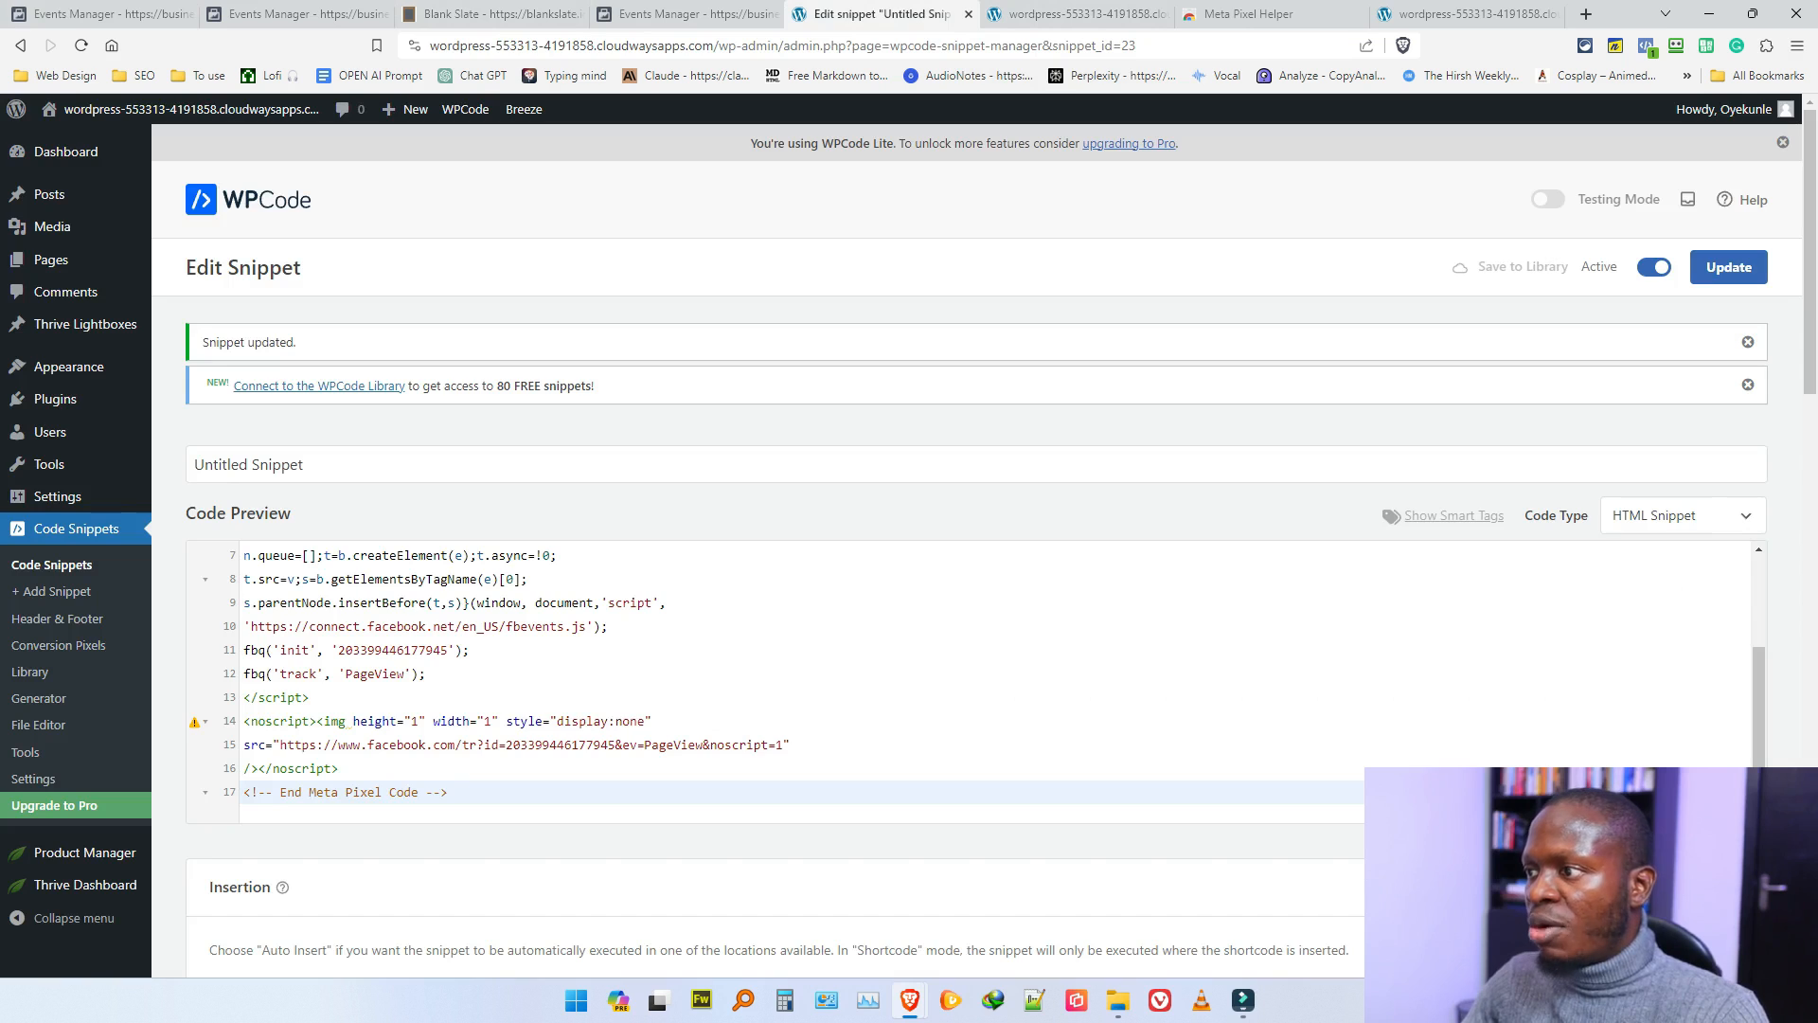
left_click(1655, 267)
left_click(1729, 267)
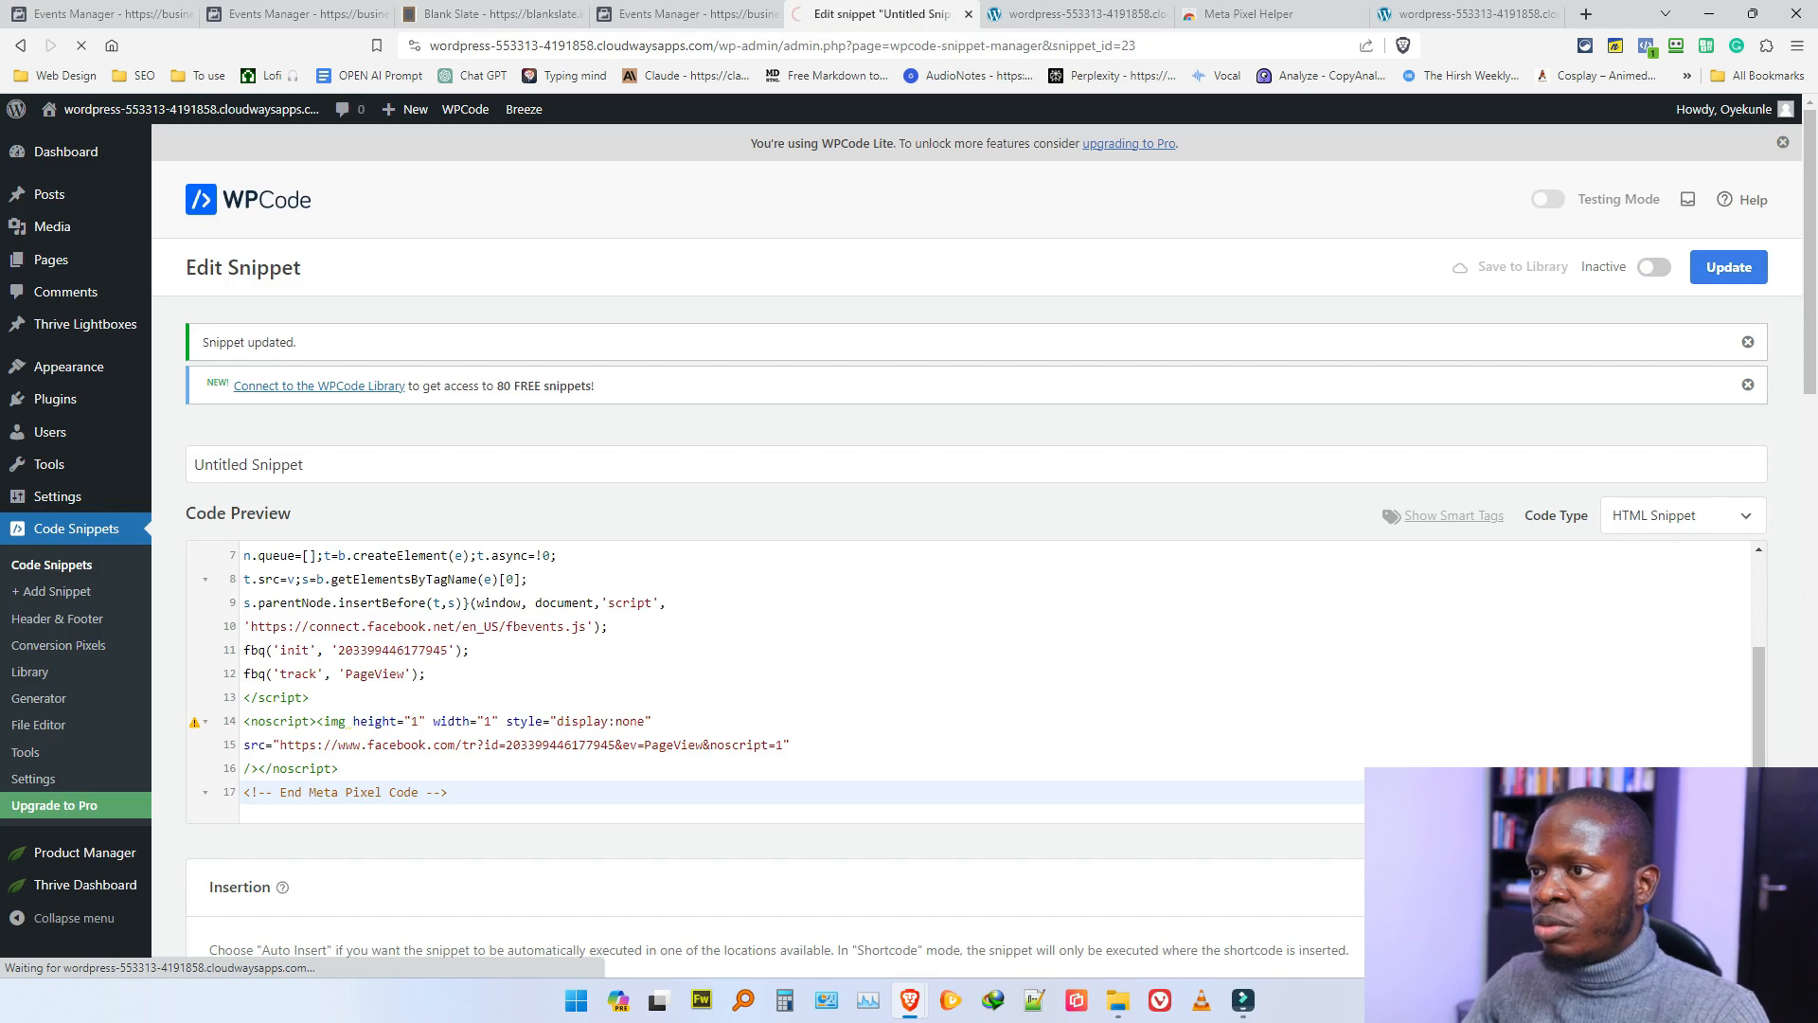
left_click(1070, 14)
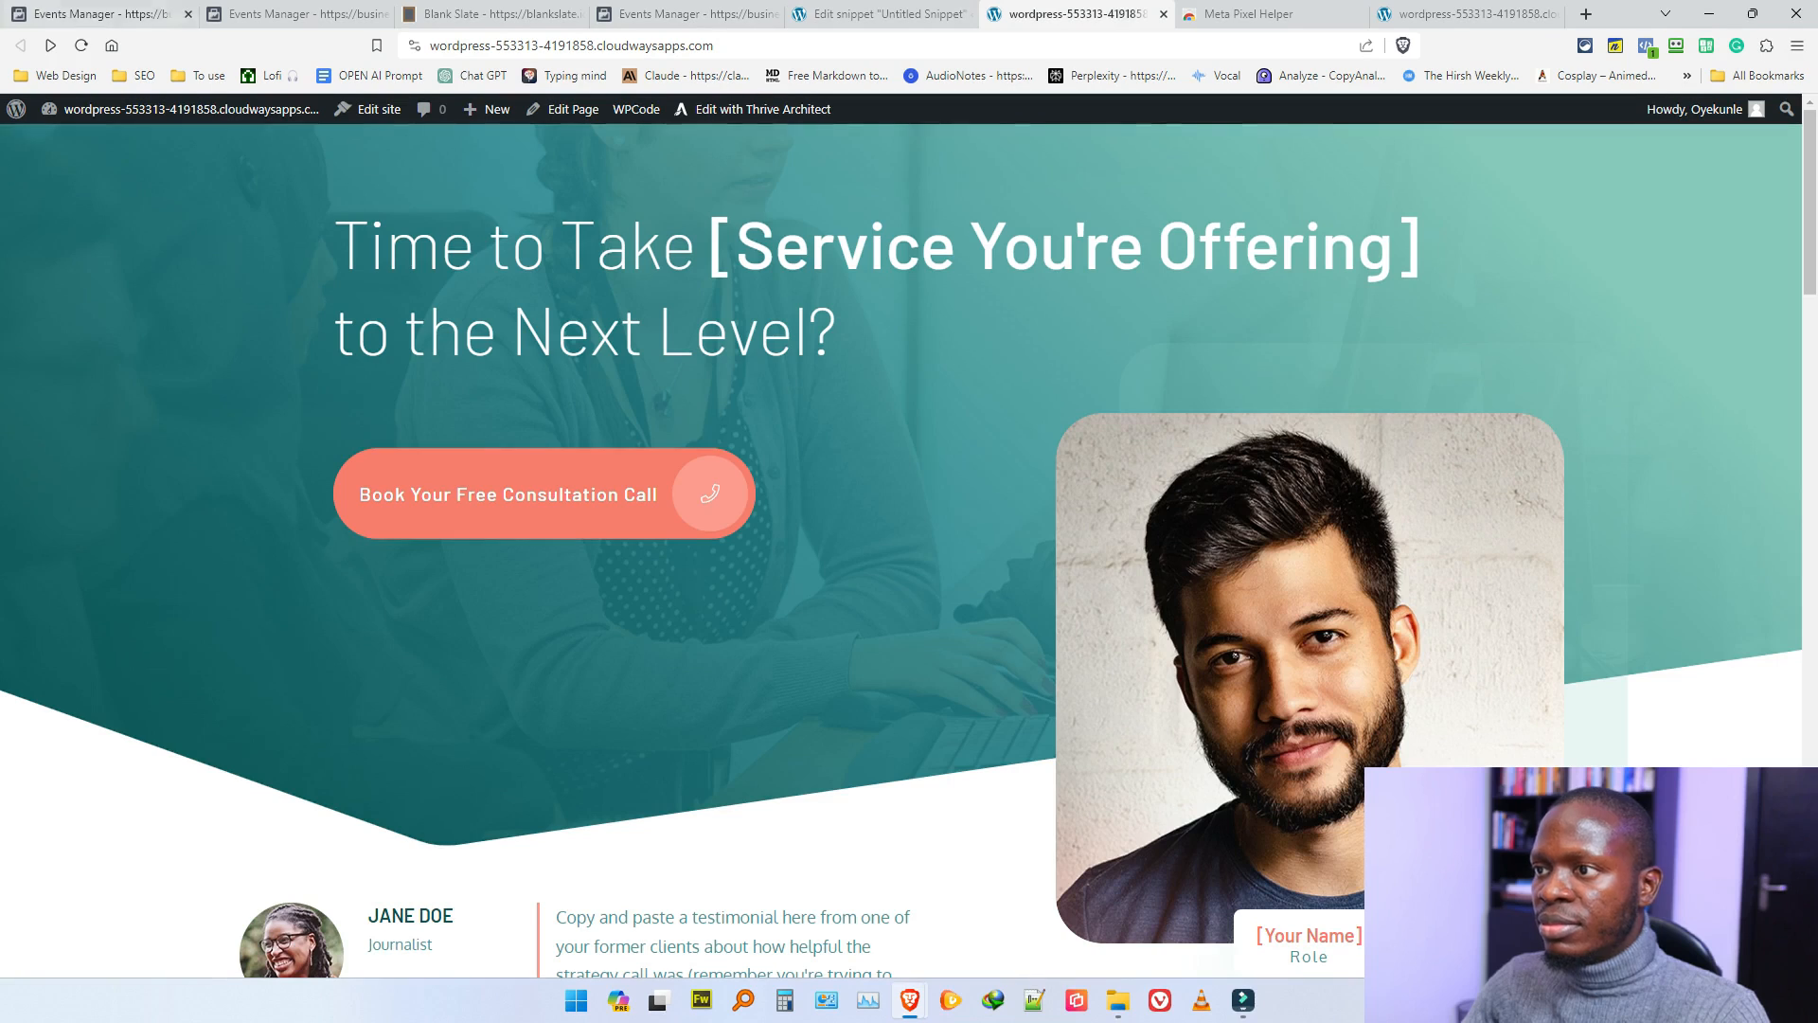
left_click(82, 46)
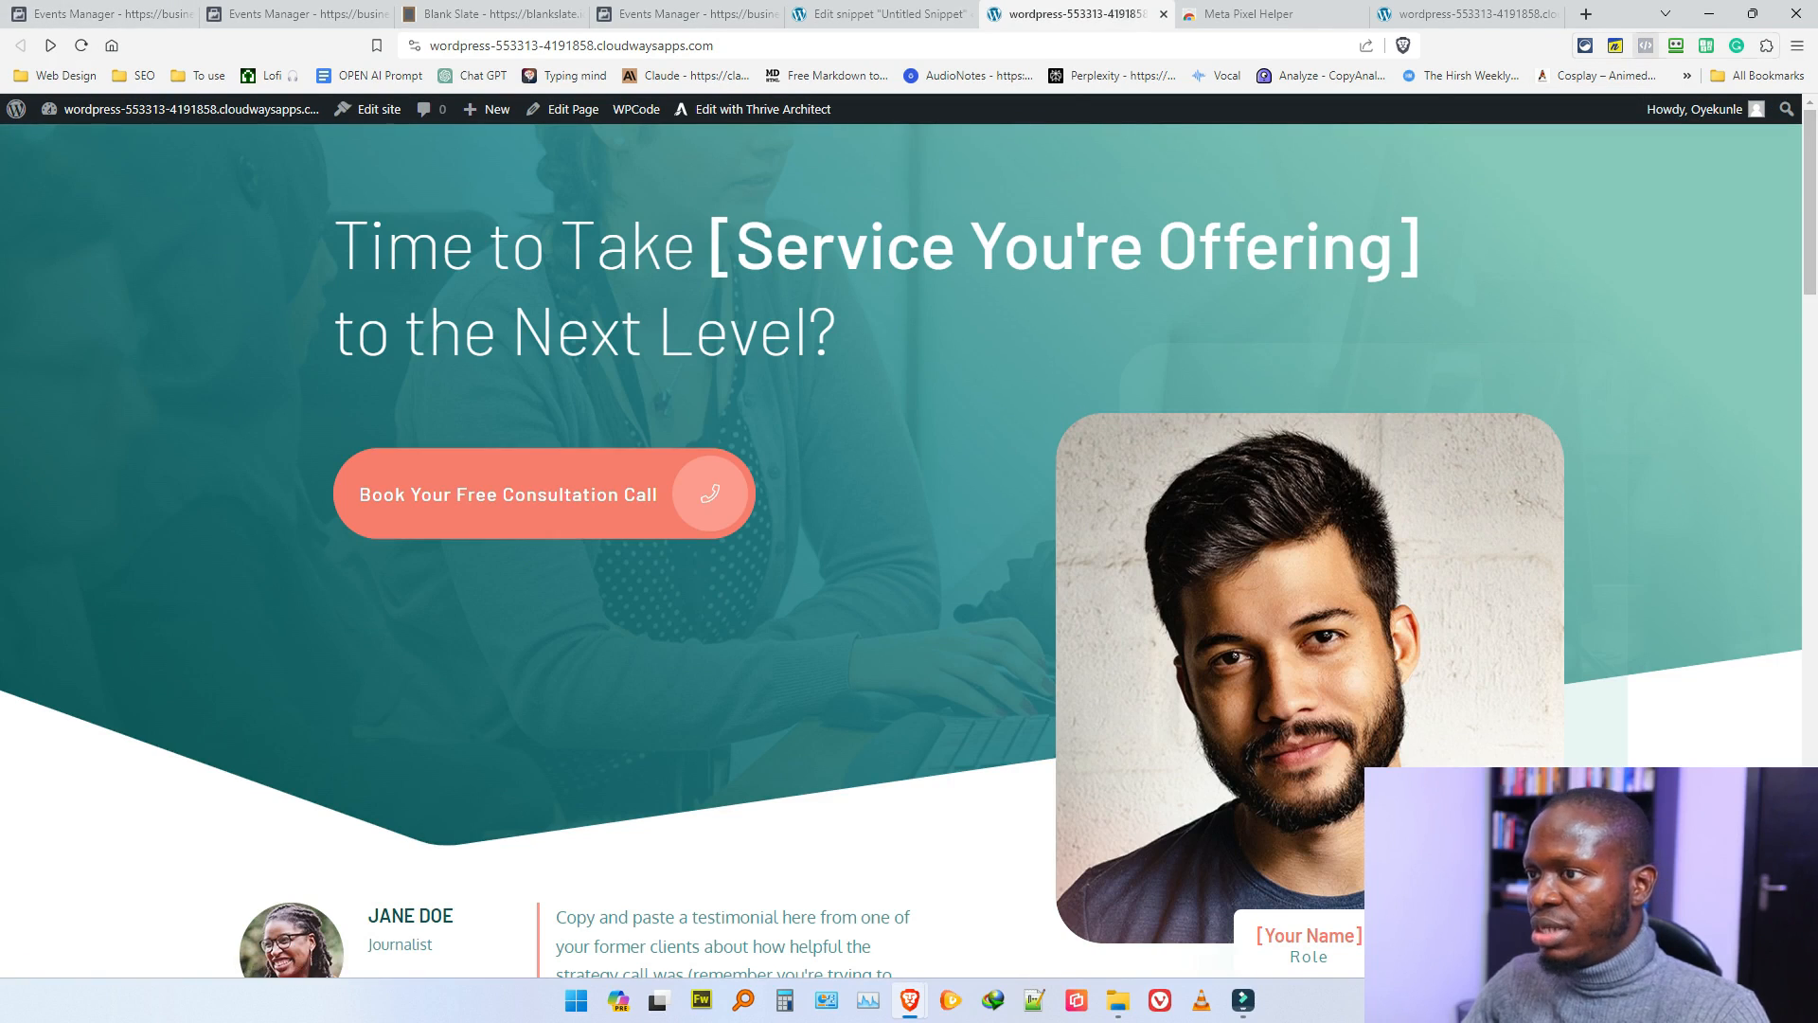
Step: Find the PixelYourSite plugin by searching WordPress plugins for "pixel your site", install it, and activate it
left_click(871, 14)
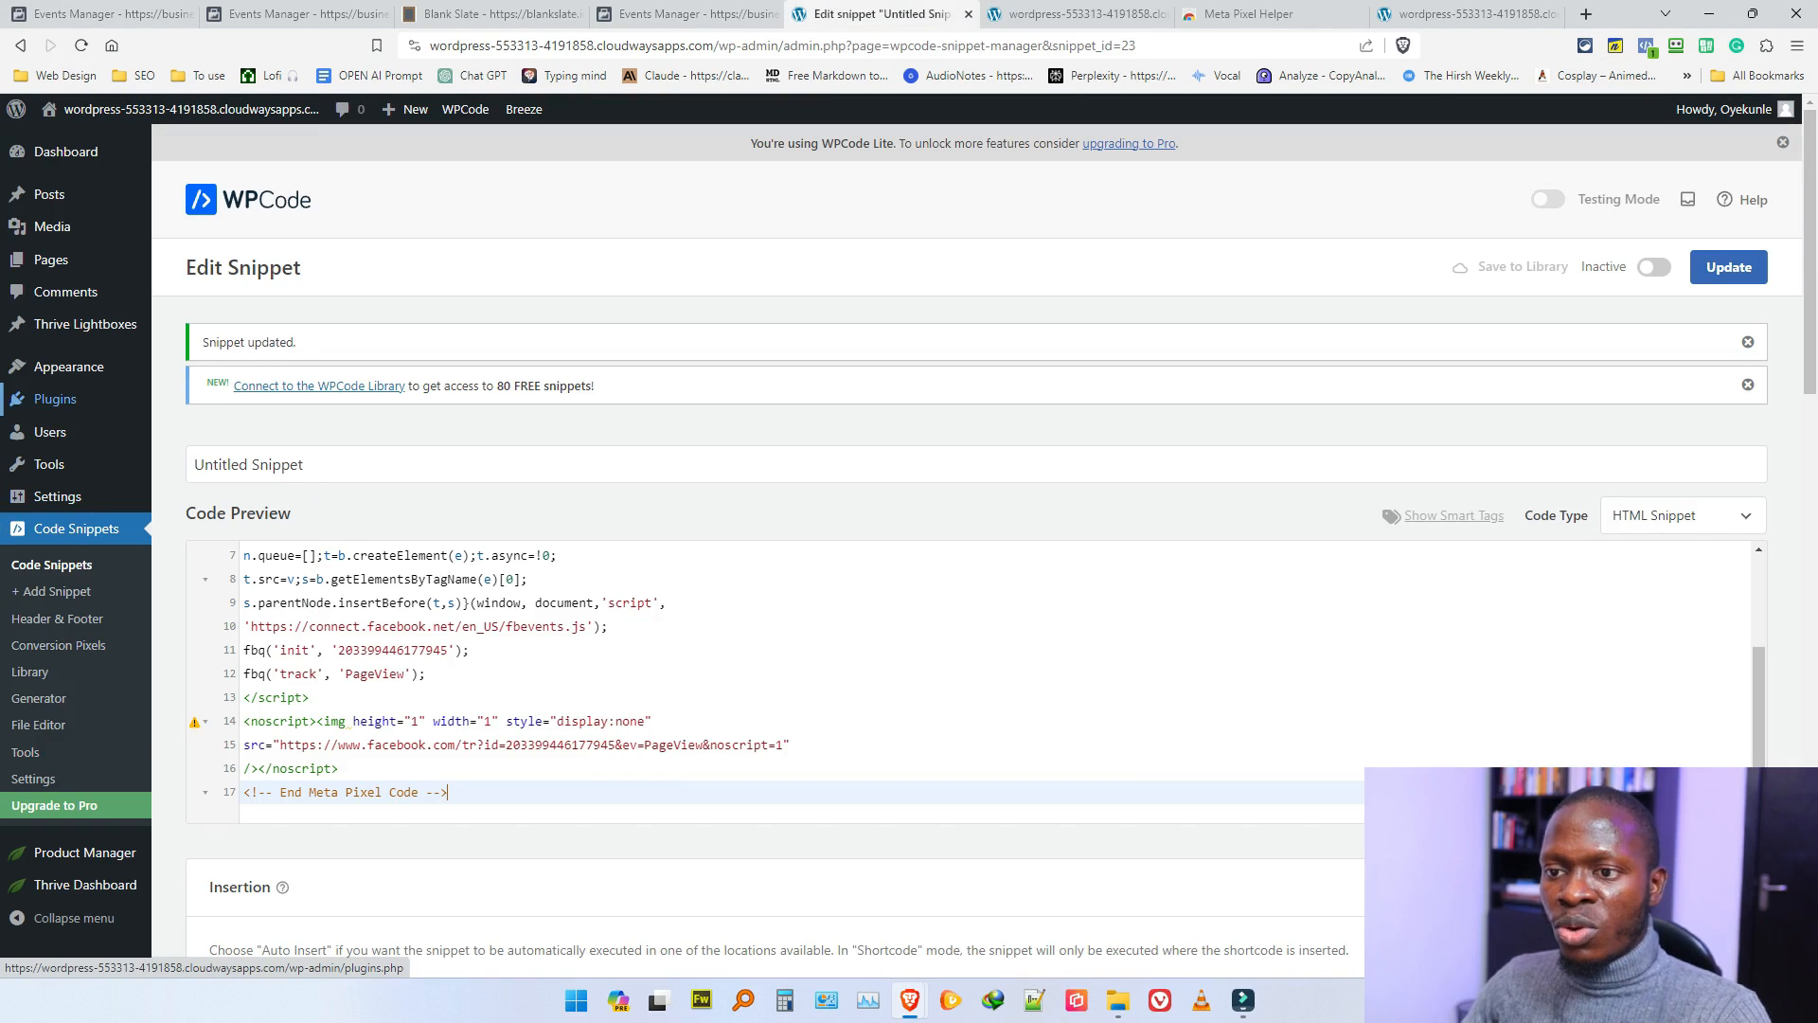
left_click(55, 399)
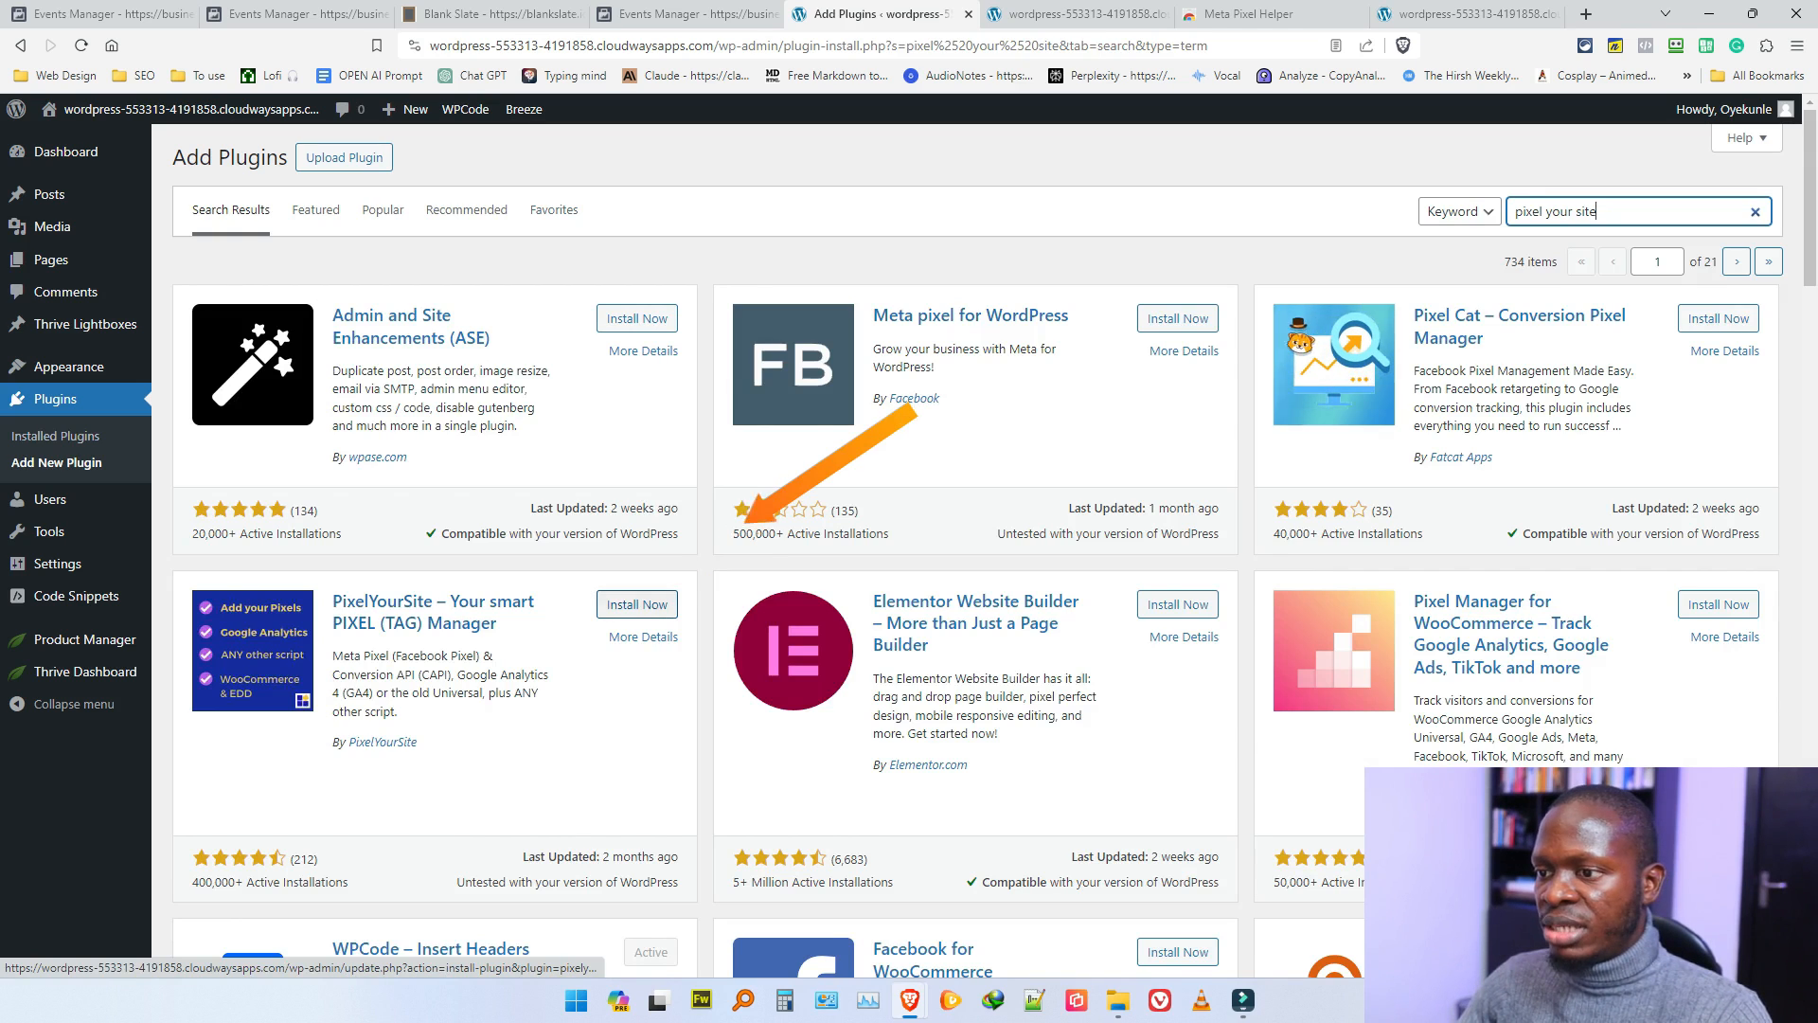
left_click(638, 604)
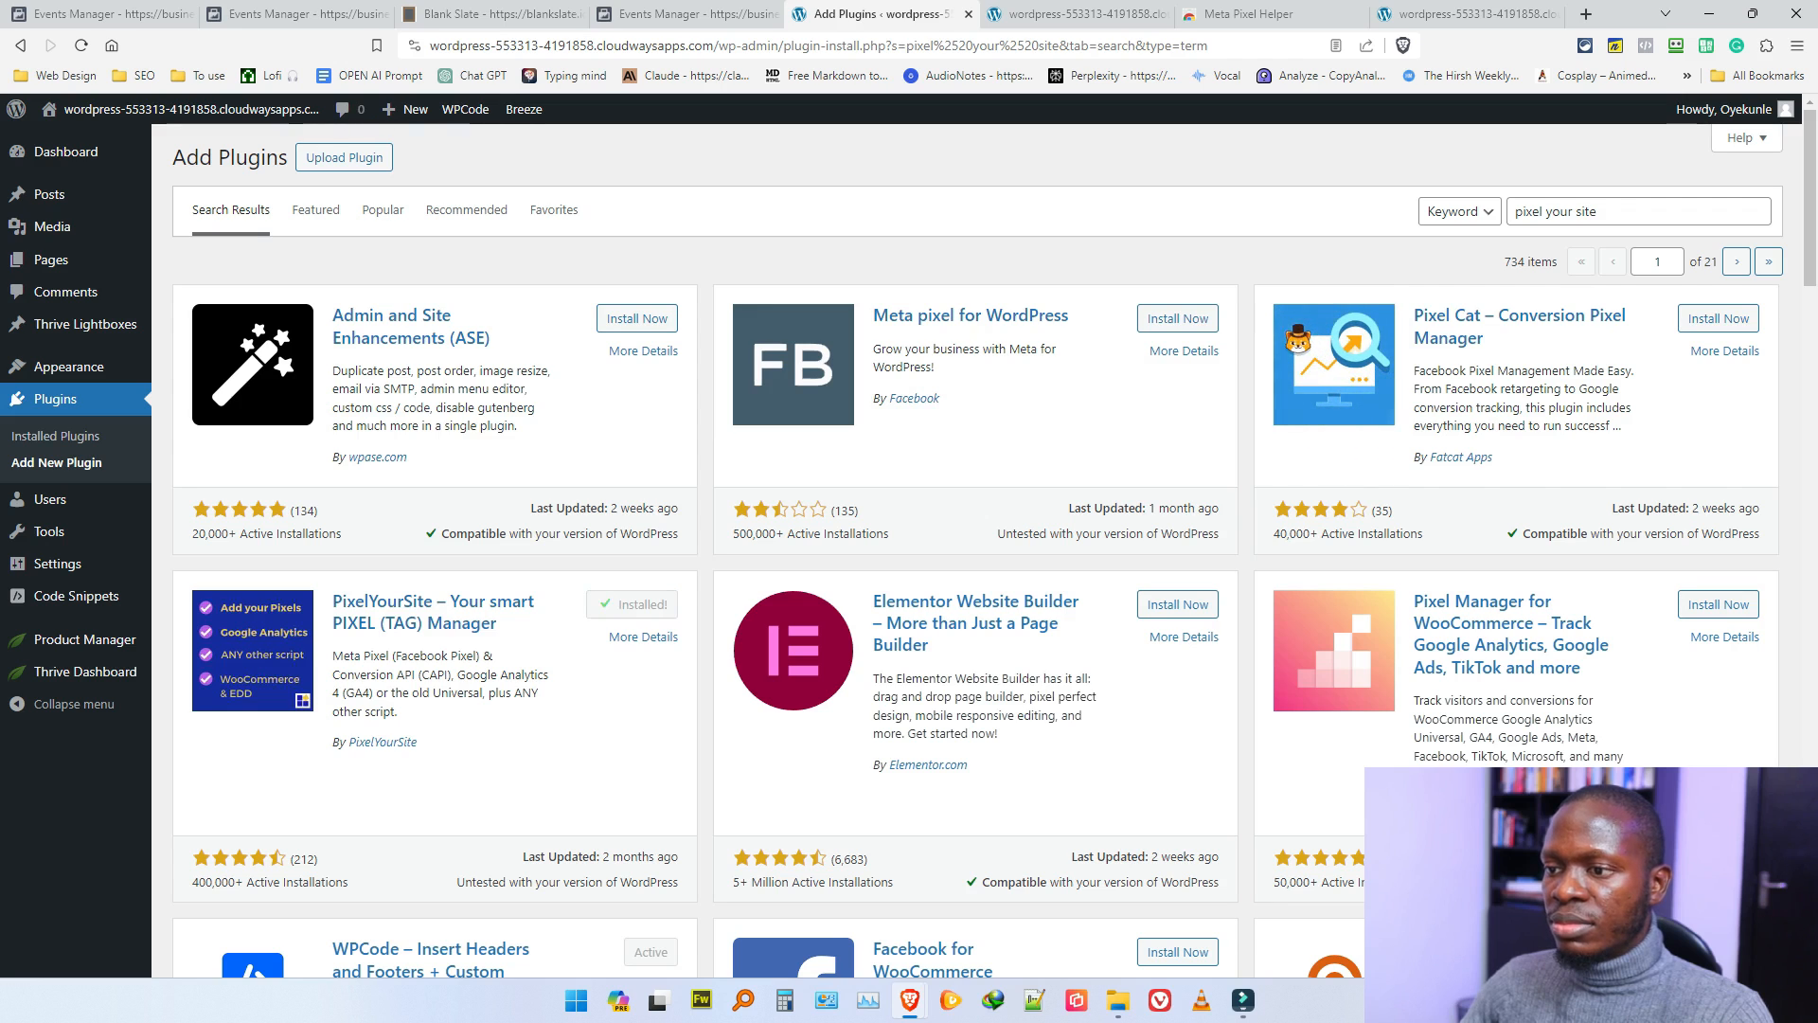
left_click(646, 604)
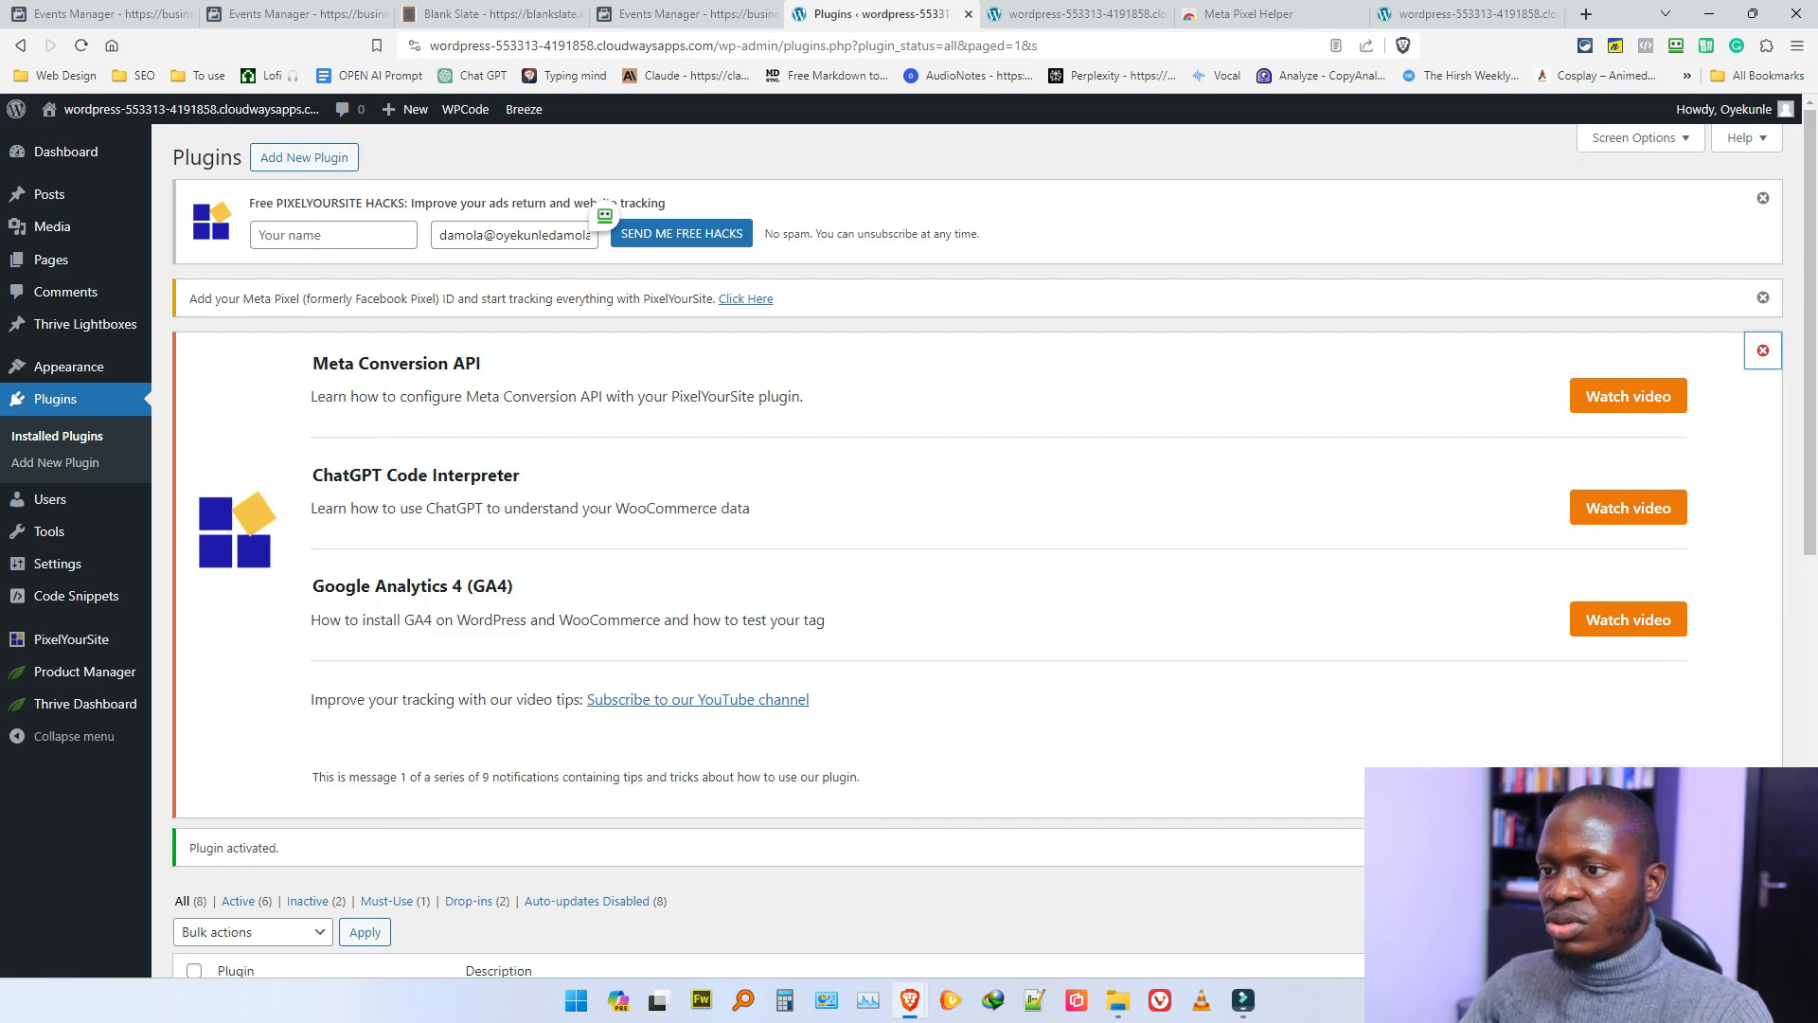
Step: Dismiss the PixelYourSite promotional notices on the Plugins page and look over the installed plugins list
left_click(1763, 297)
left_click(1764, 298)
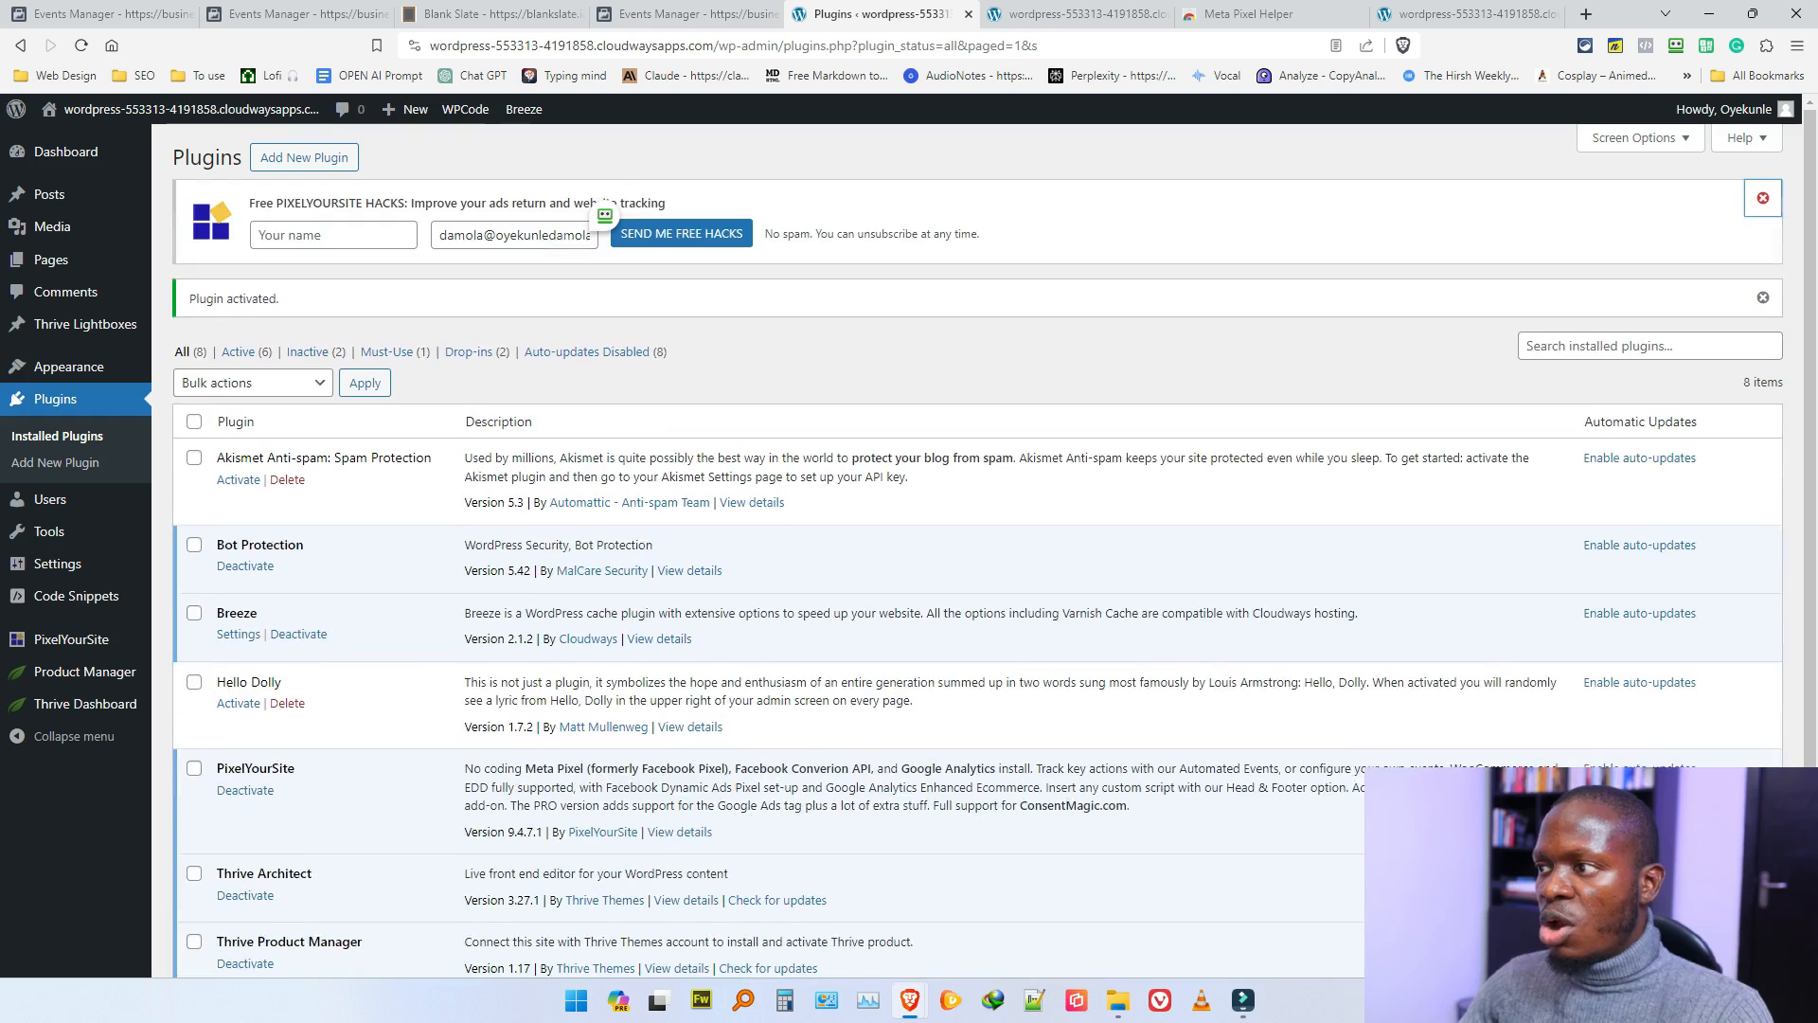
left_click(1763, 198)
scroll(976, 474, "down", 2)
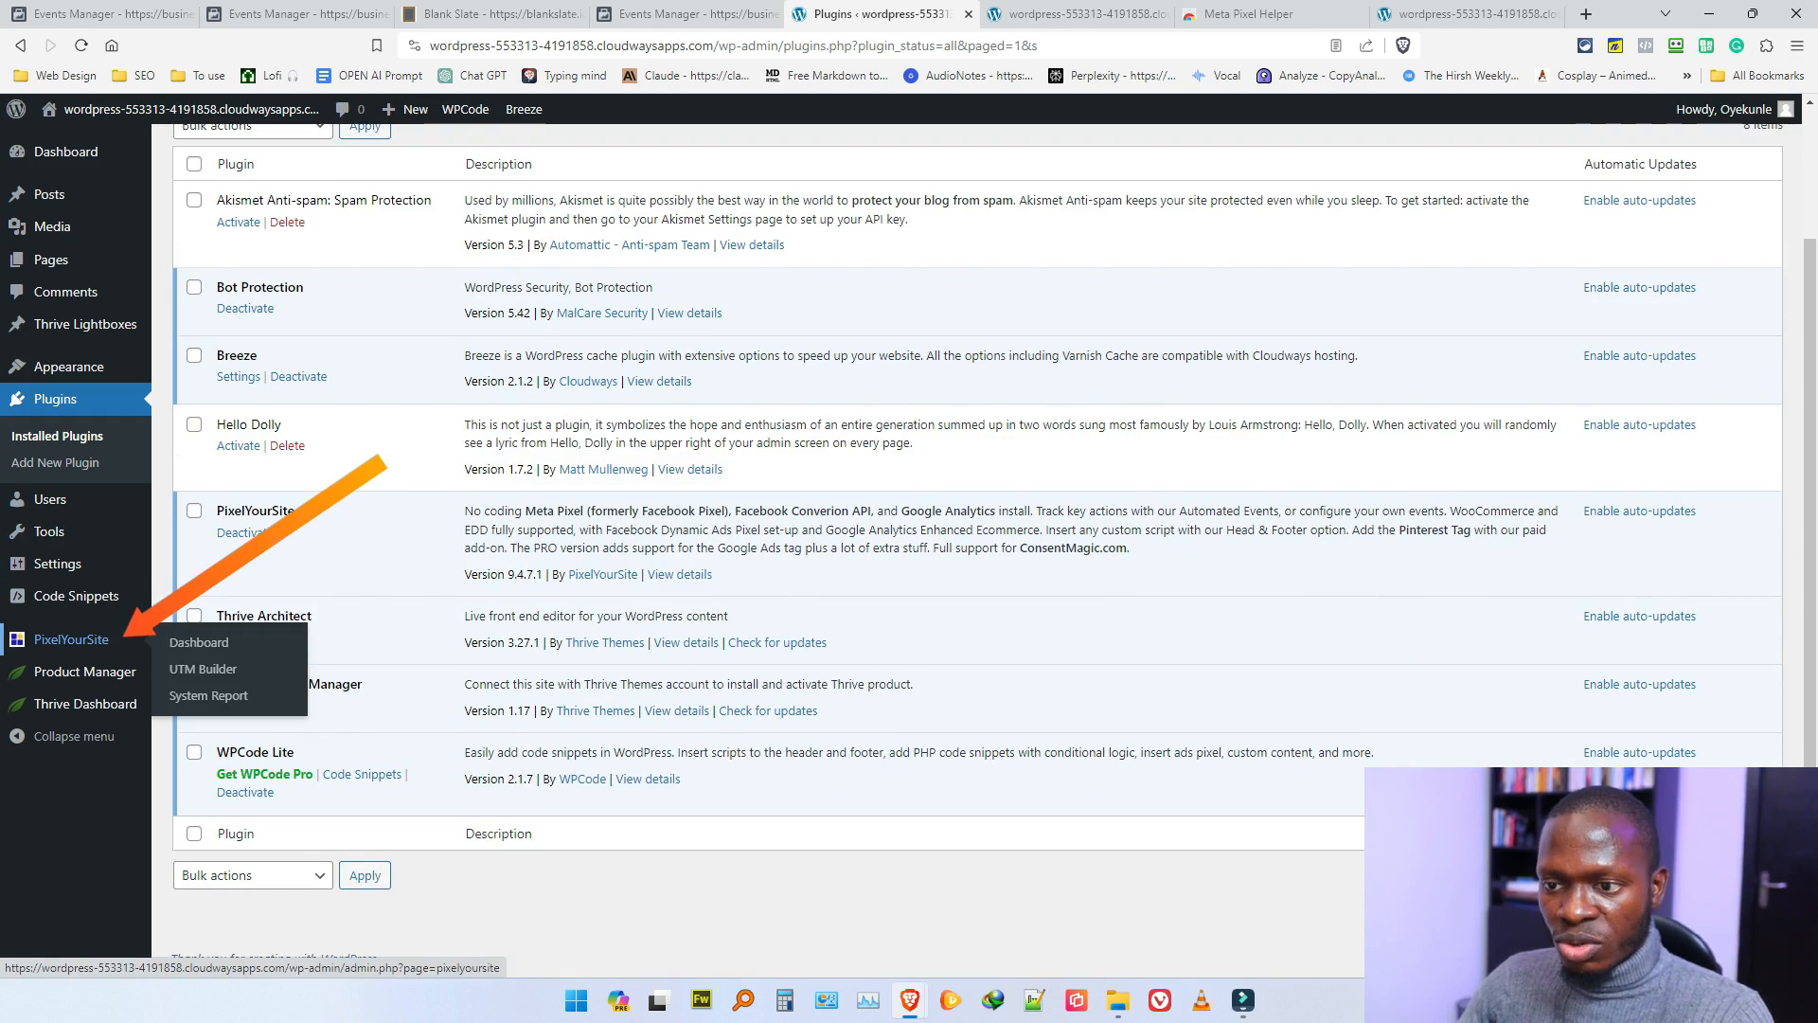
Step: Configure the Meta Pixel in PixelYourSite: enable Advanced Matching, paste the New Test Pixel dataset ID as the pixel ID, and save the settings
left_click(71, 639)
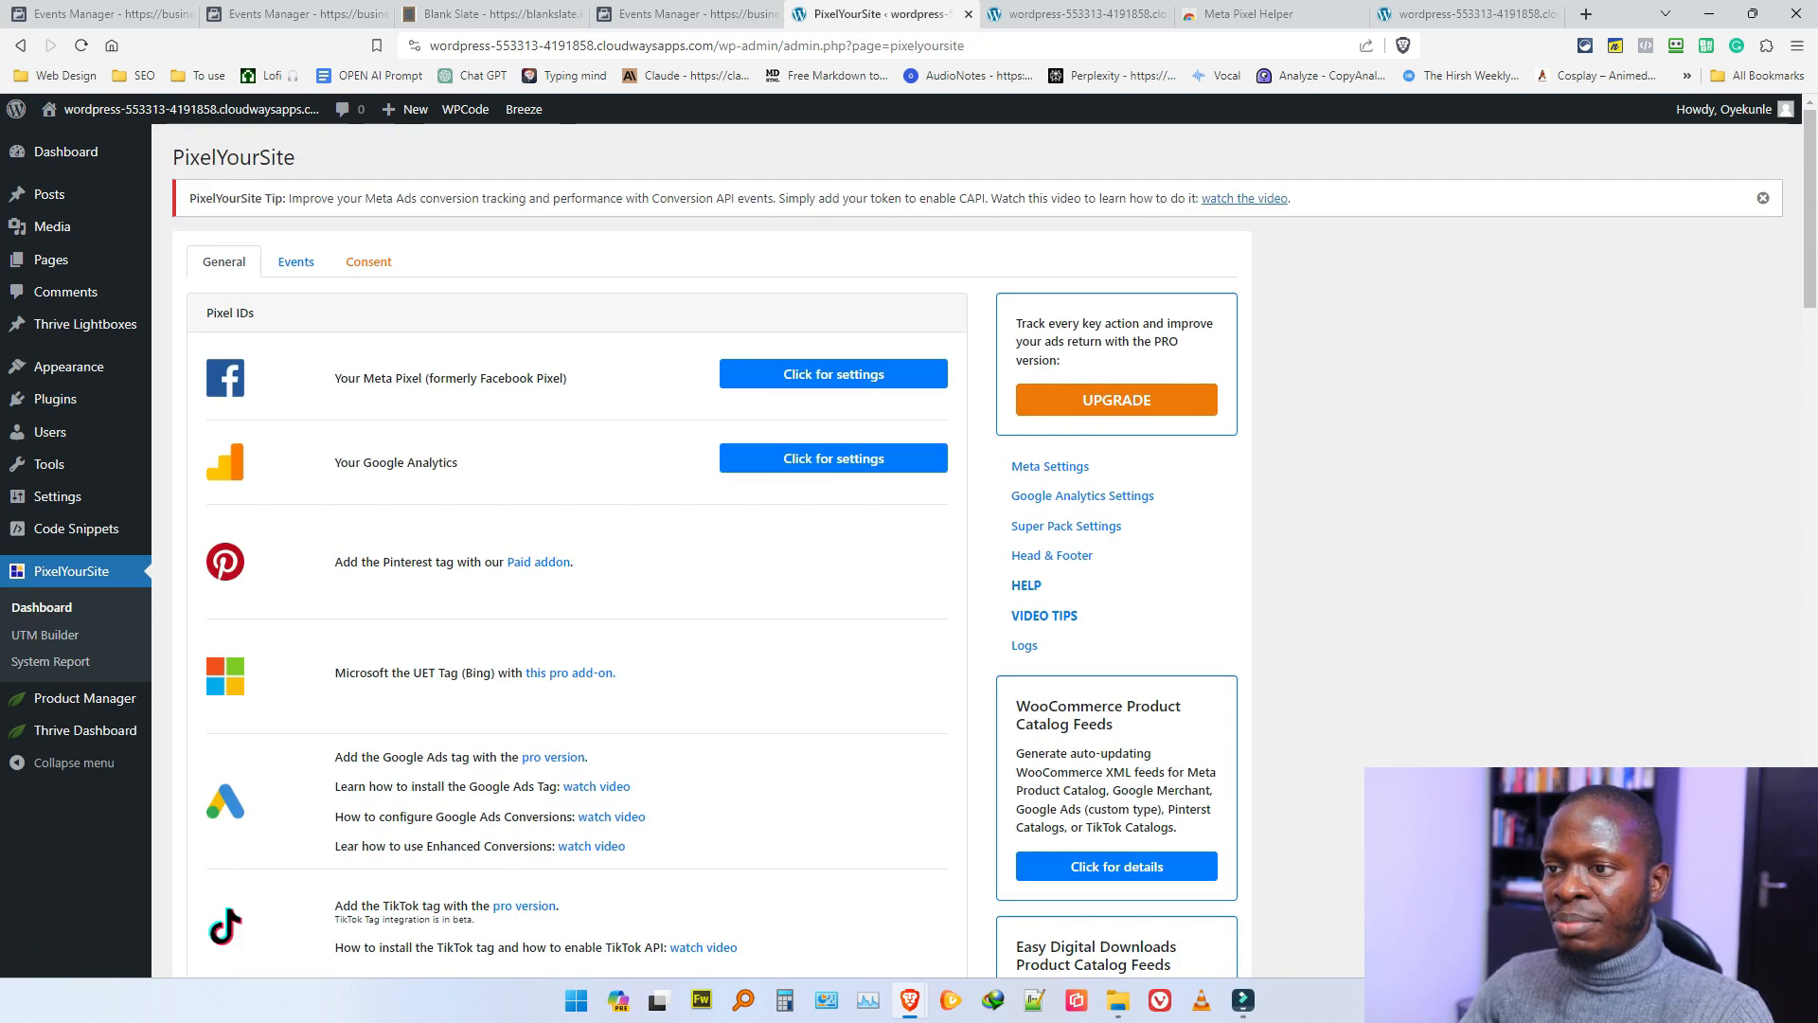
left_click(834, 374)
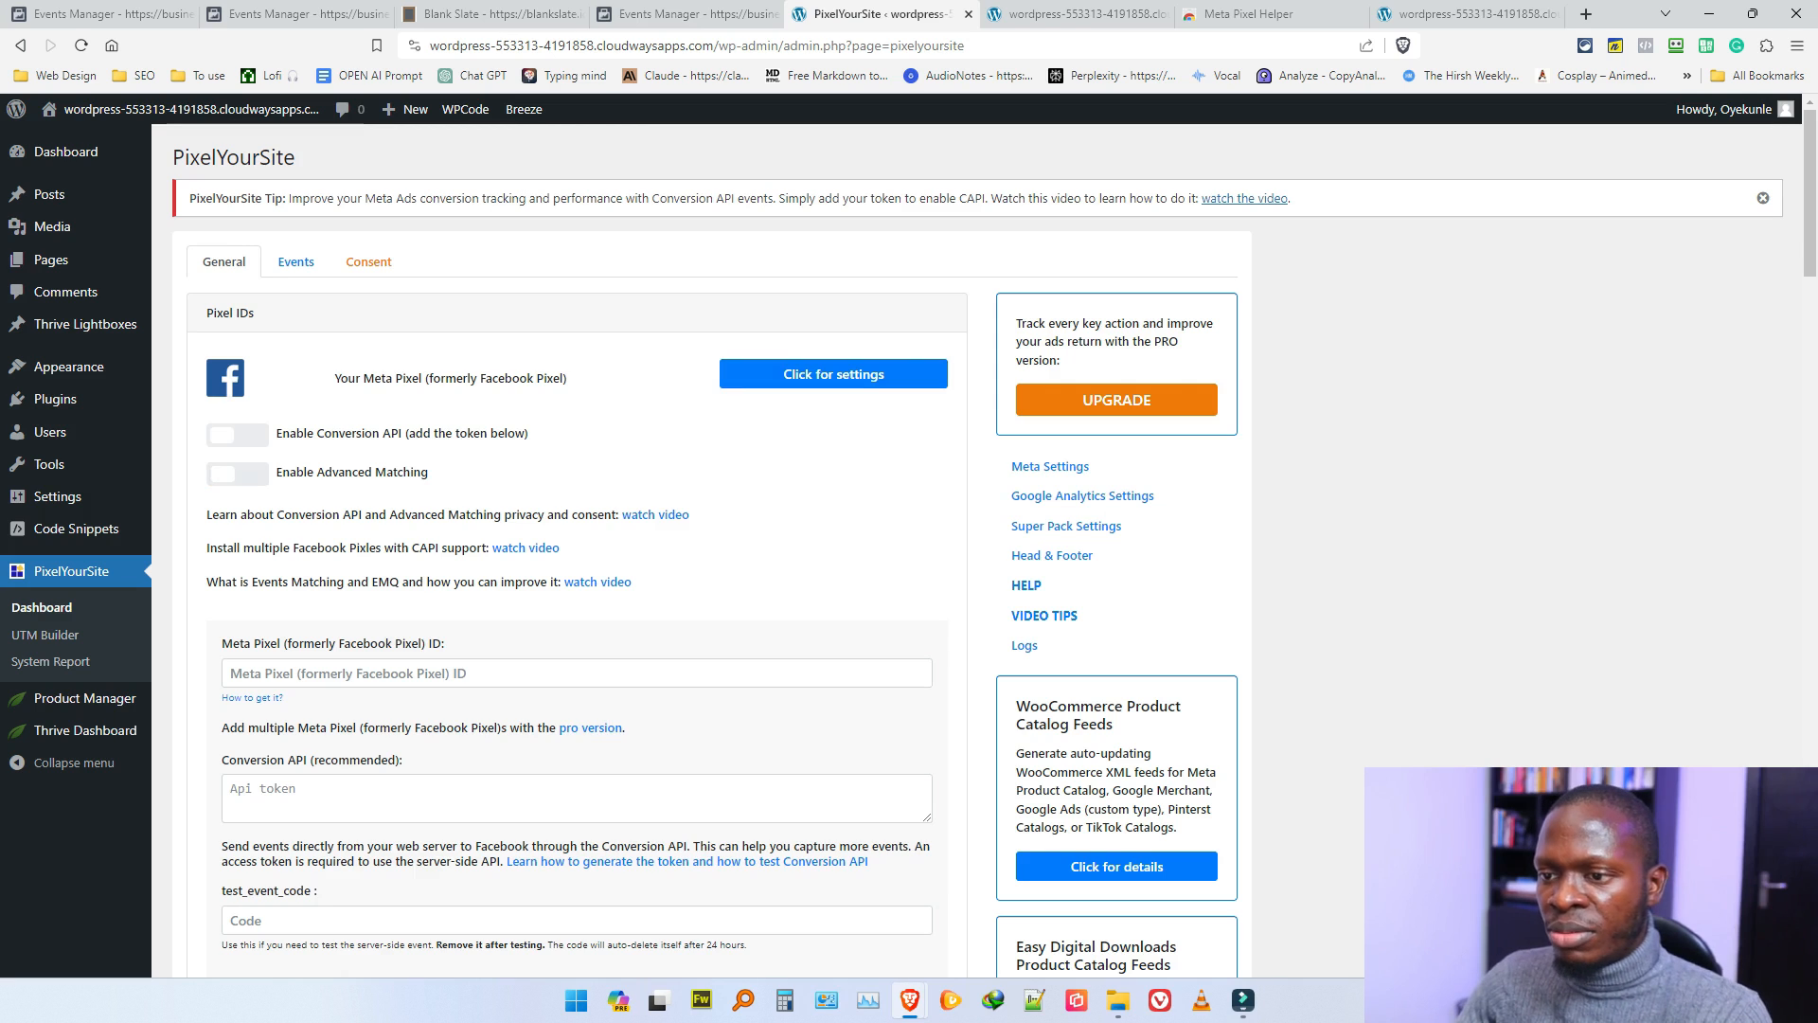
left_click(238, 474)
left_click(231, 674)
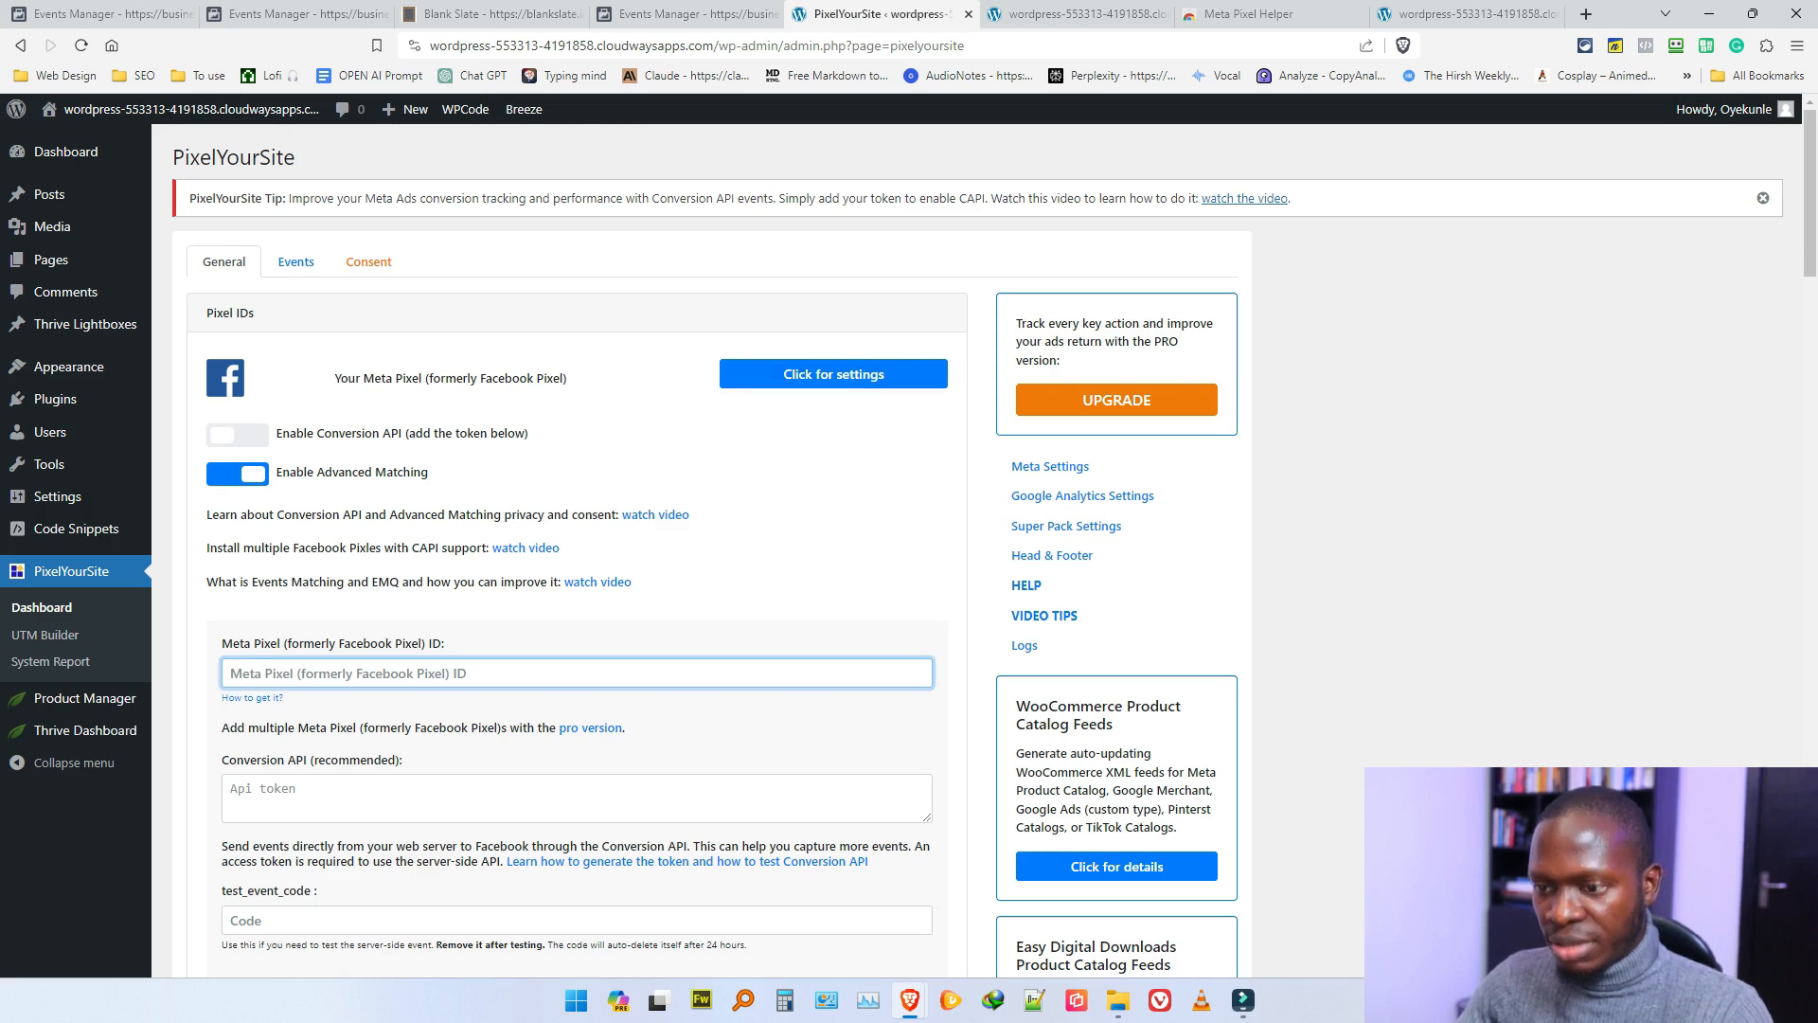
key("ctrl+v")
scroll(568, 568, "down", 6)
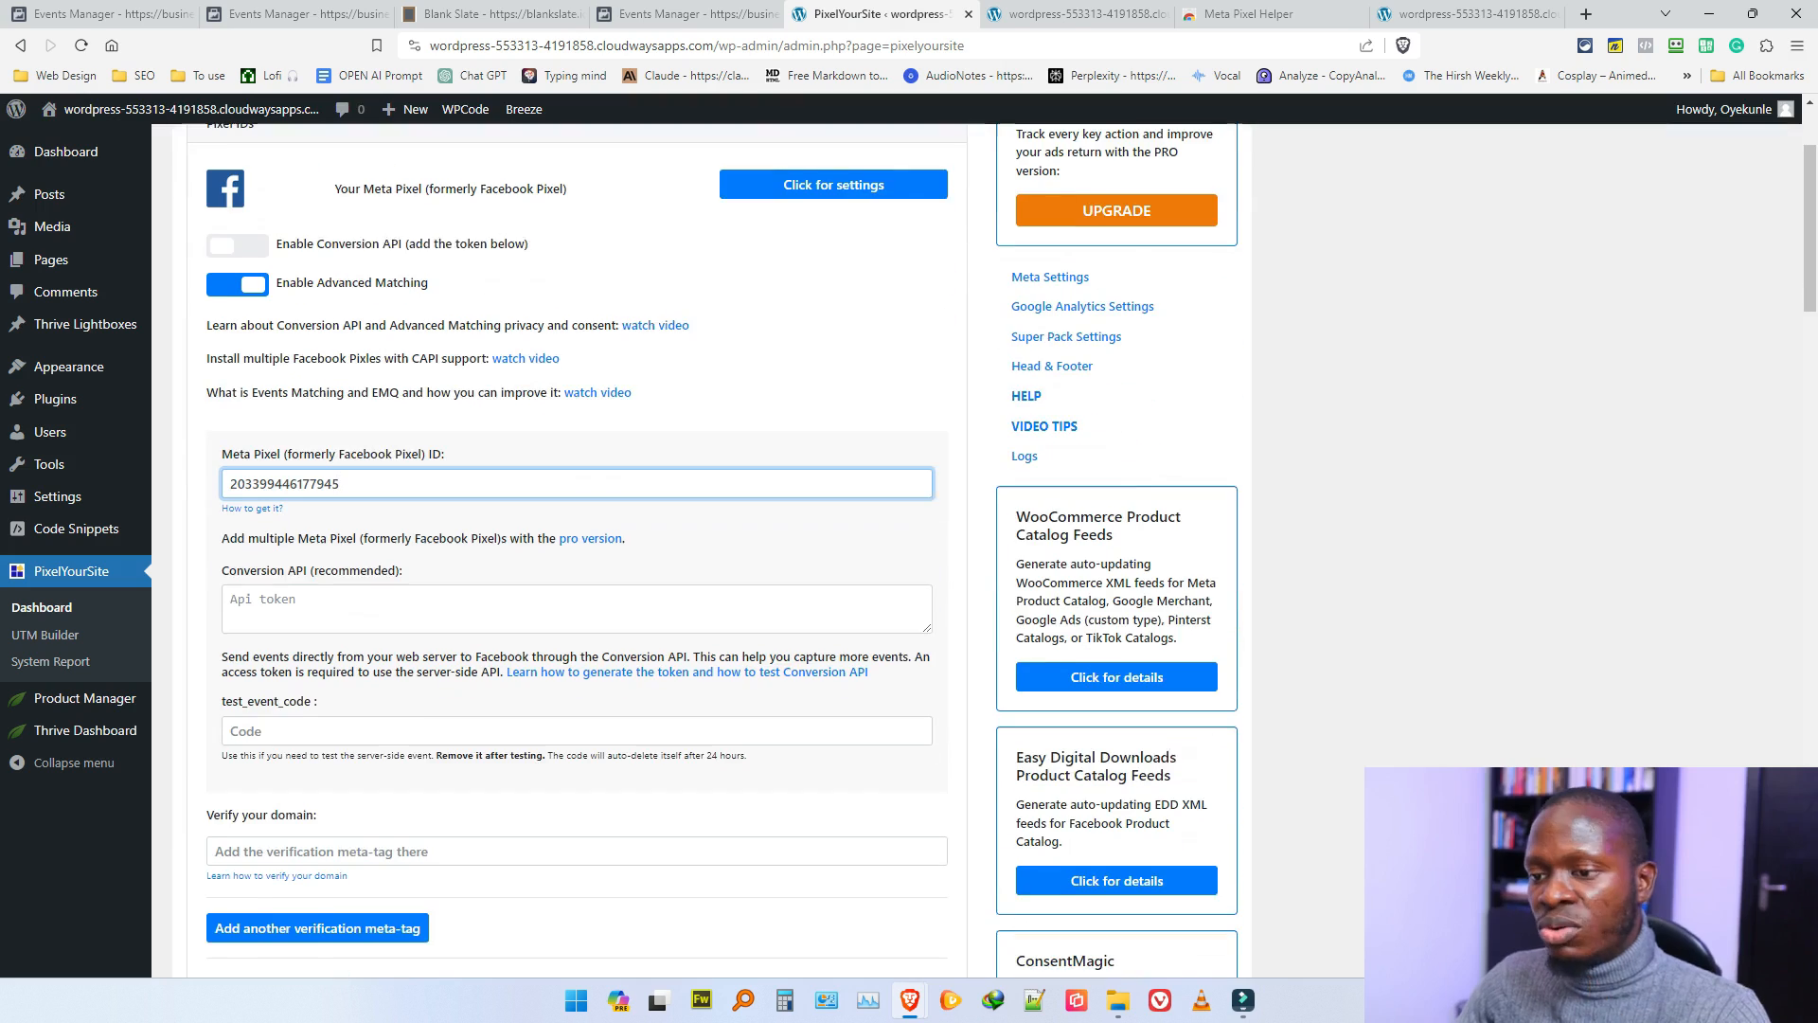
scroll(568, 549, "down", 20)
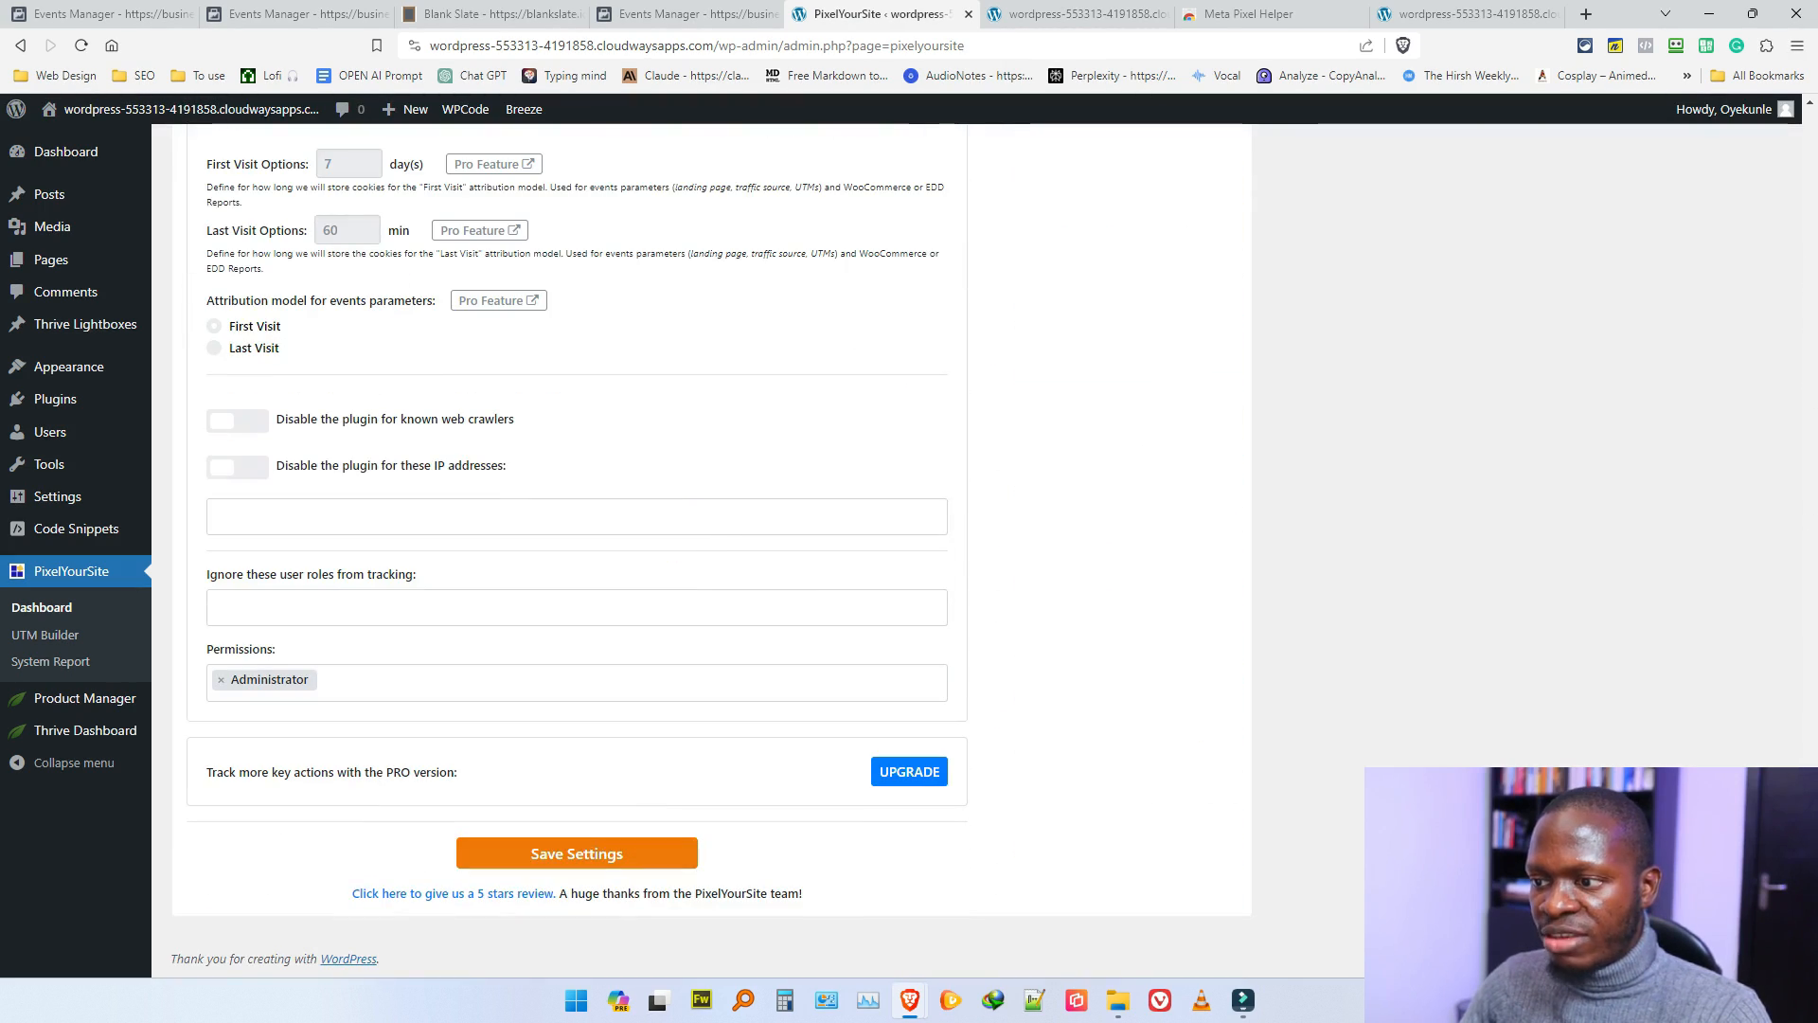
left_click(577, 853)
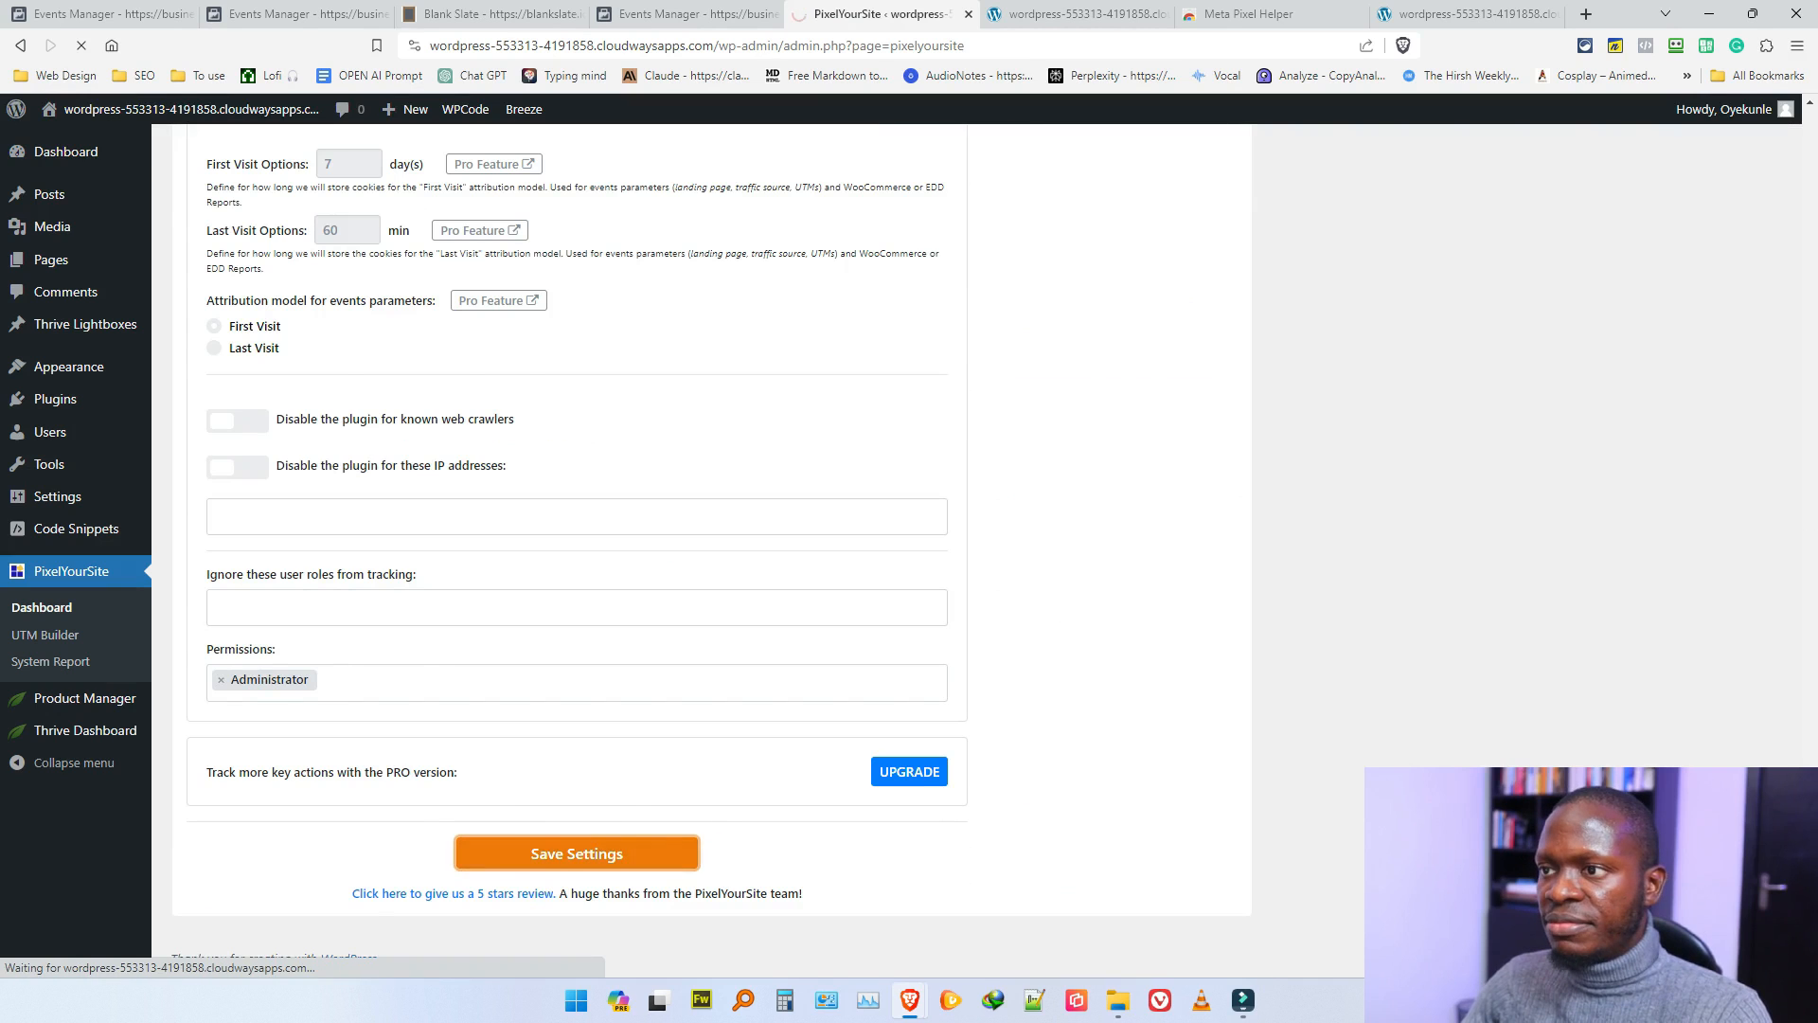
Step: Reload the WordPress homepage and check the pixel added by PixelYourSite with Meta Pixel Helper
key("ctrl+Tab")
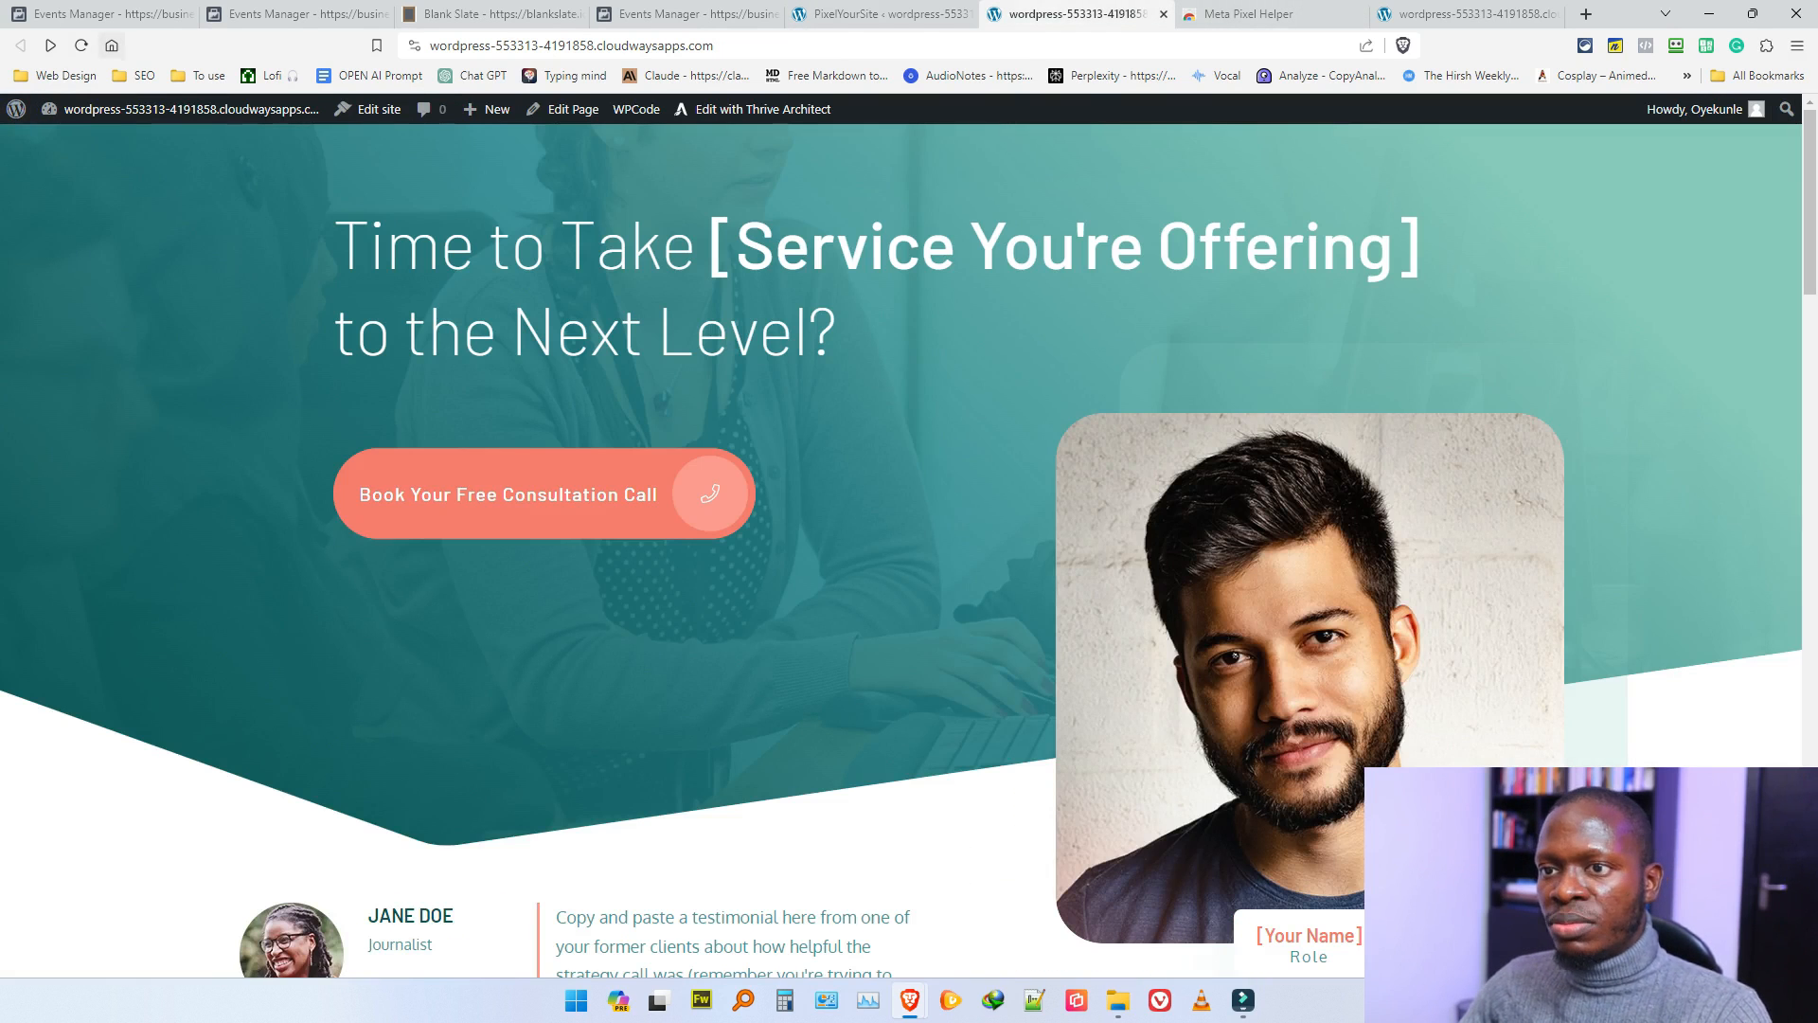
left_click(82, 46)
left_click(1646, 45)
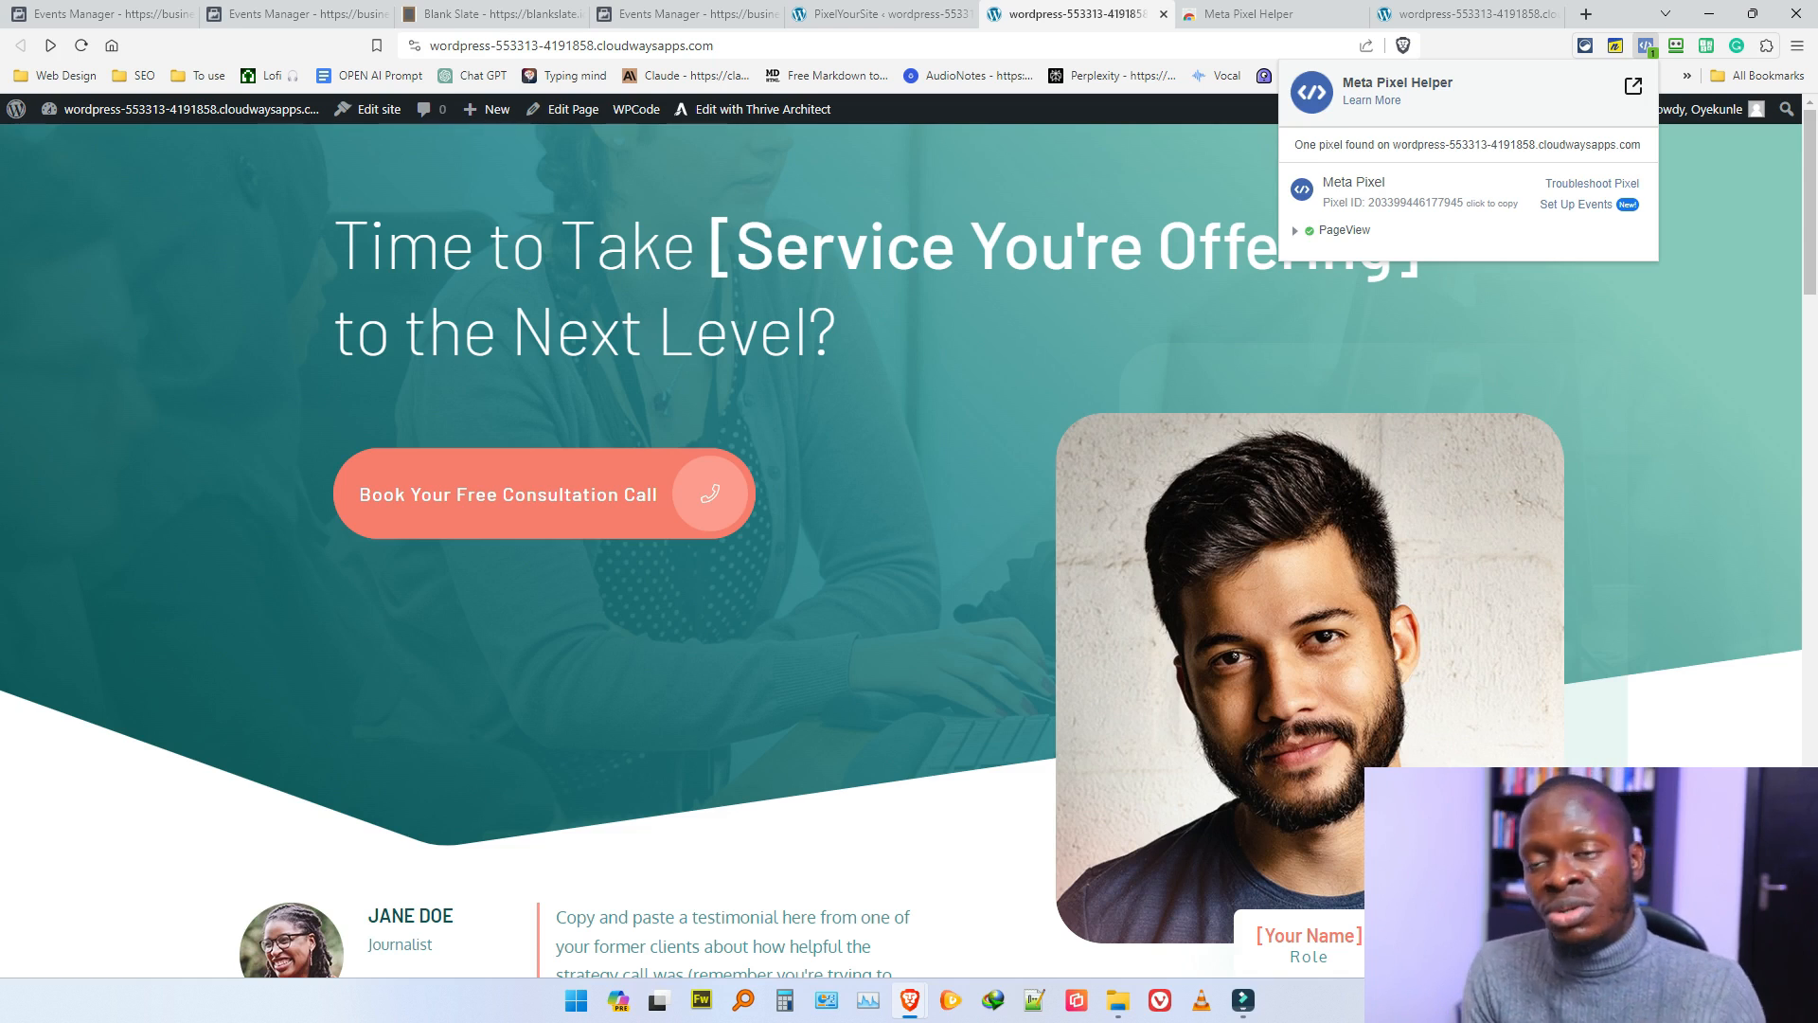
Step: Look over the consultation call landing page and check the pixel on its thank-you page with Meta Pixel Helper
left_click(545, 494)
left_click(957, 15)
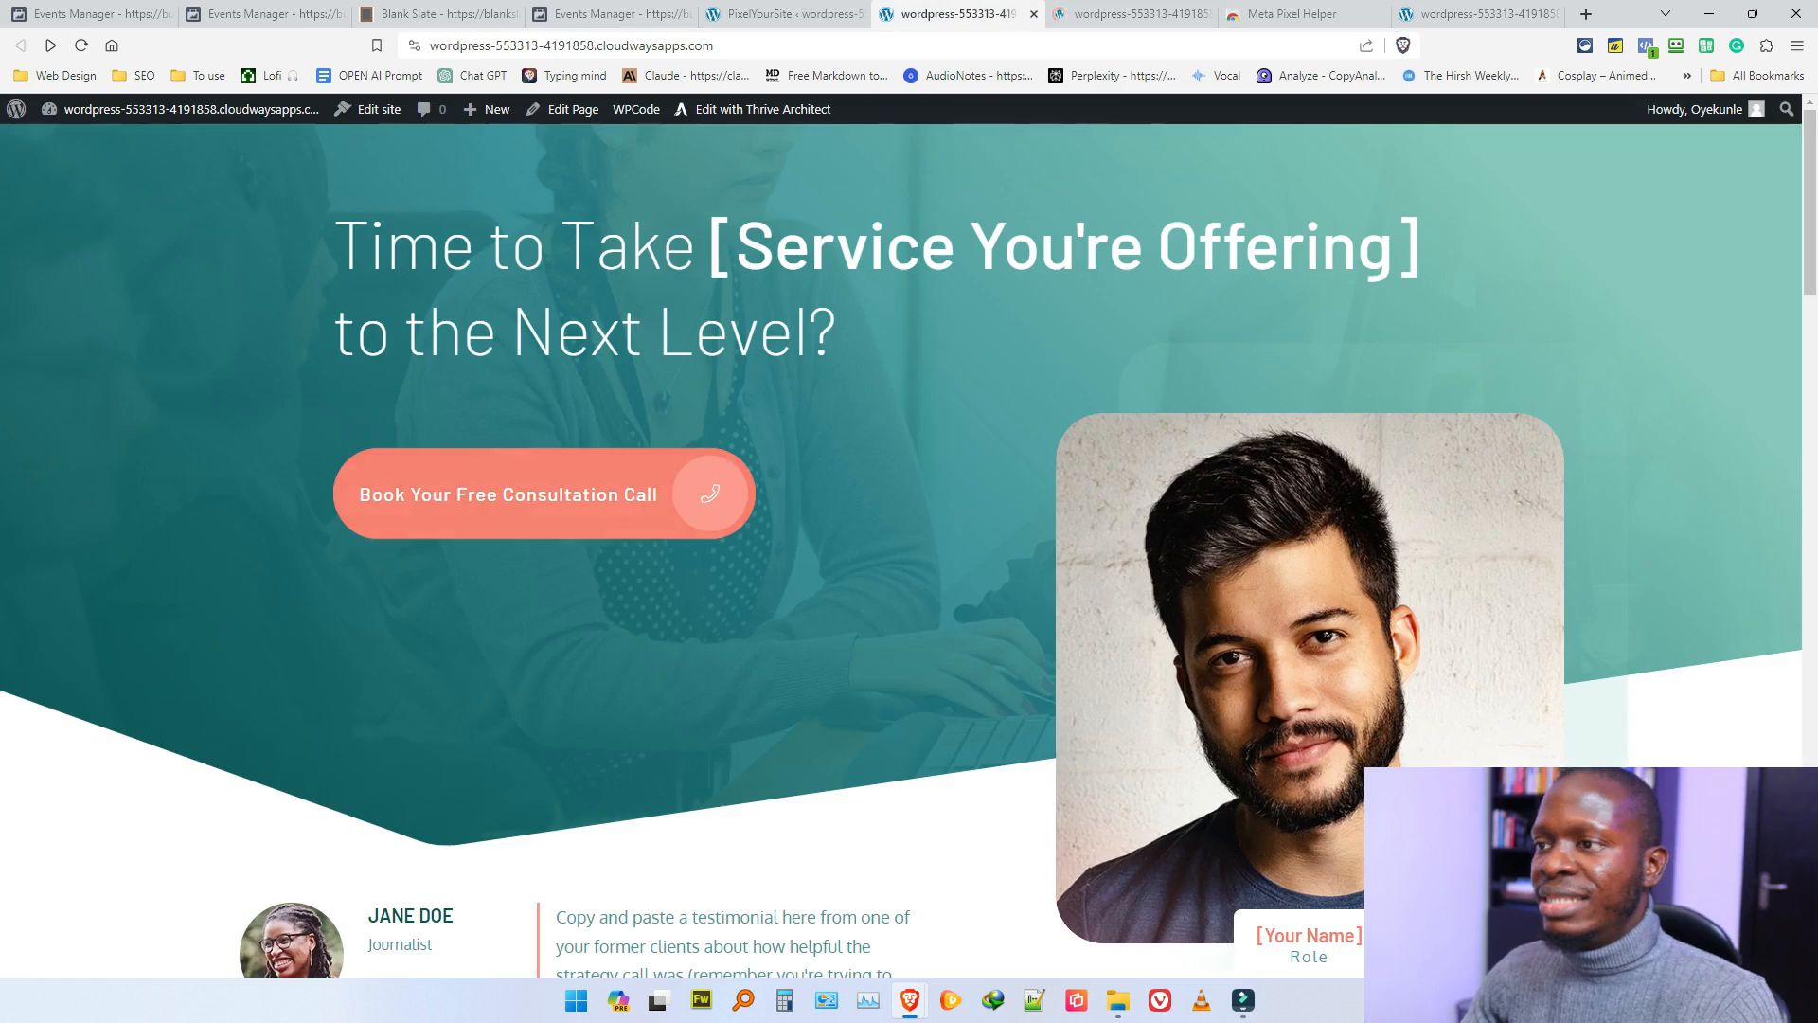
left_click_drag(334, 244, 511, 244)
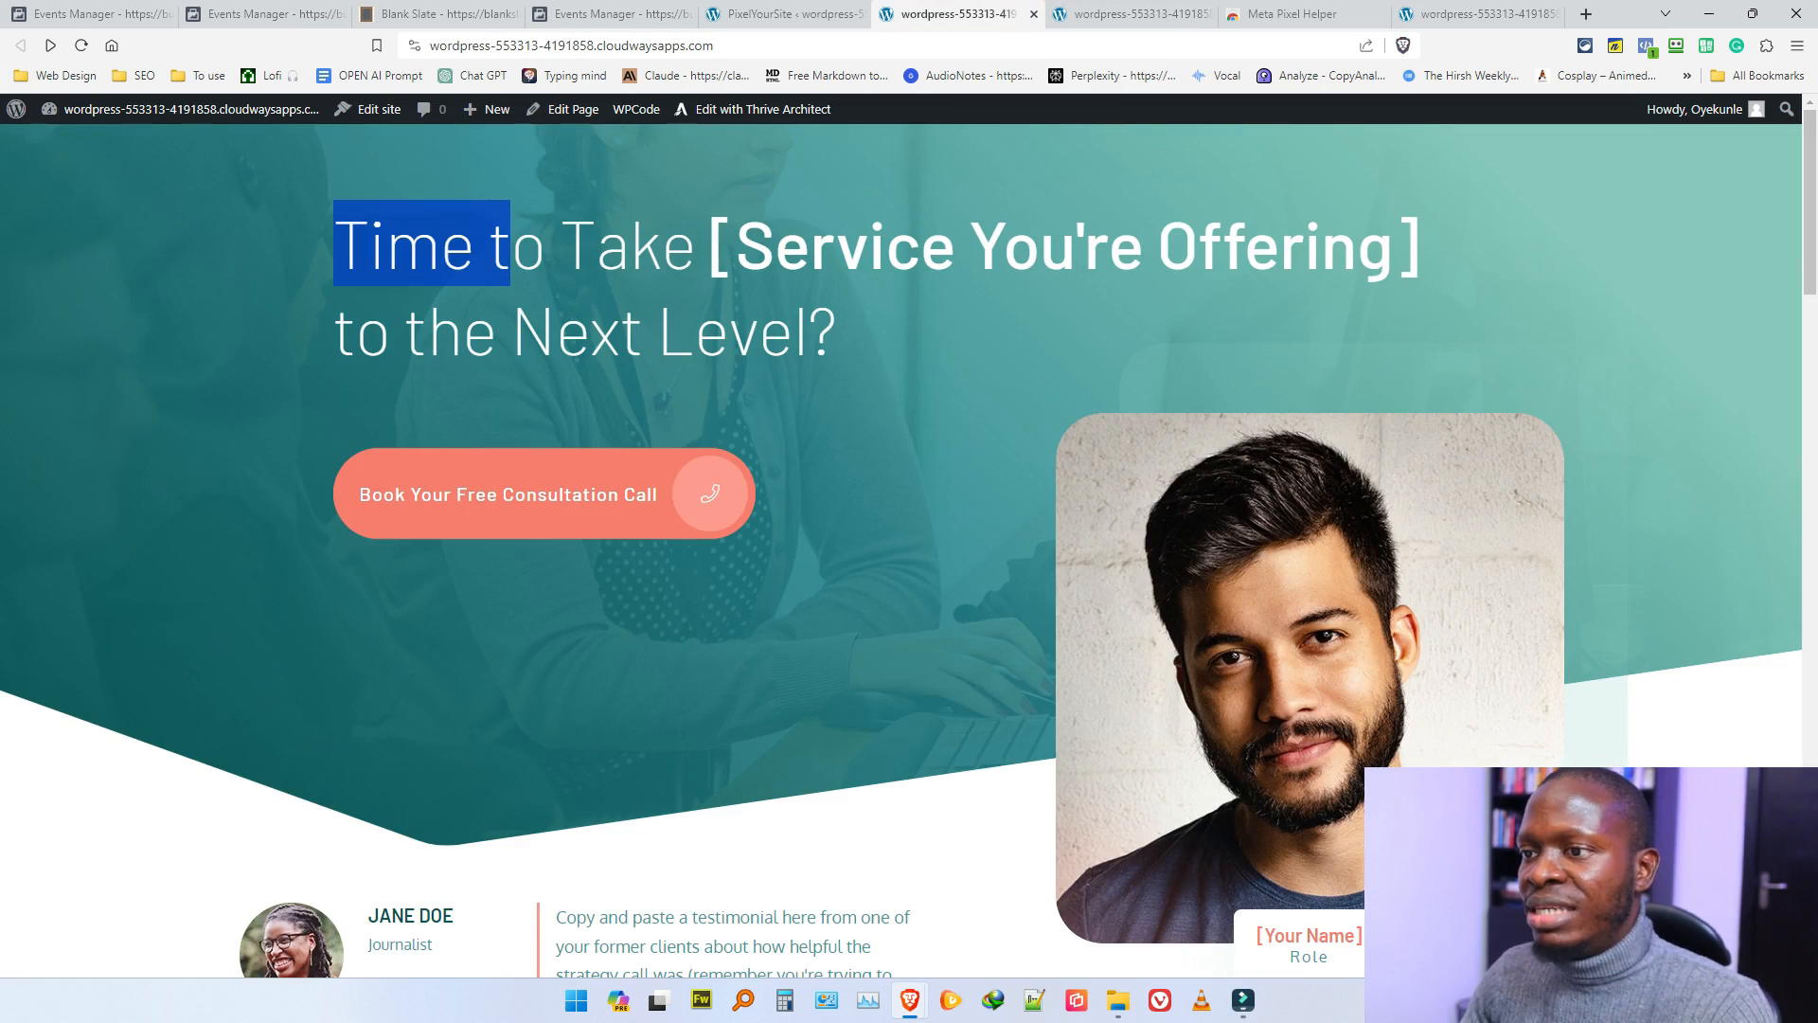
left_click(512, 248)
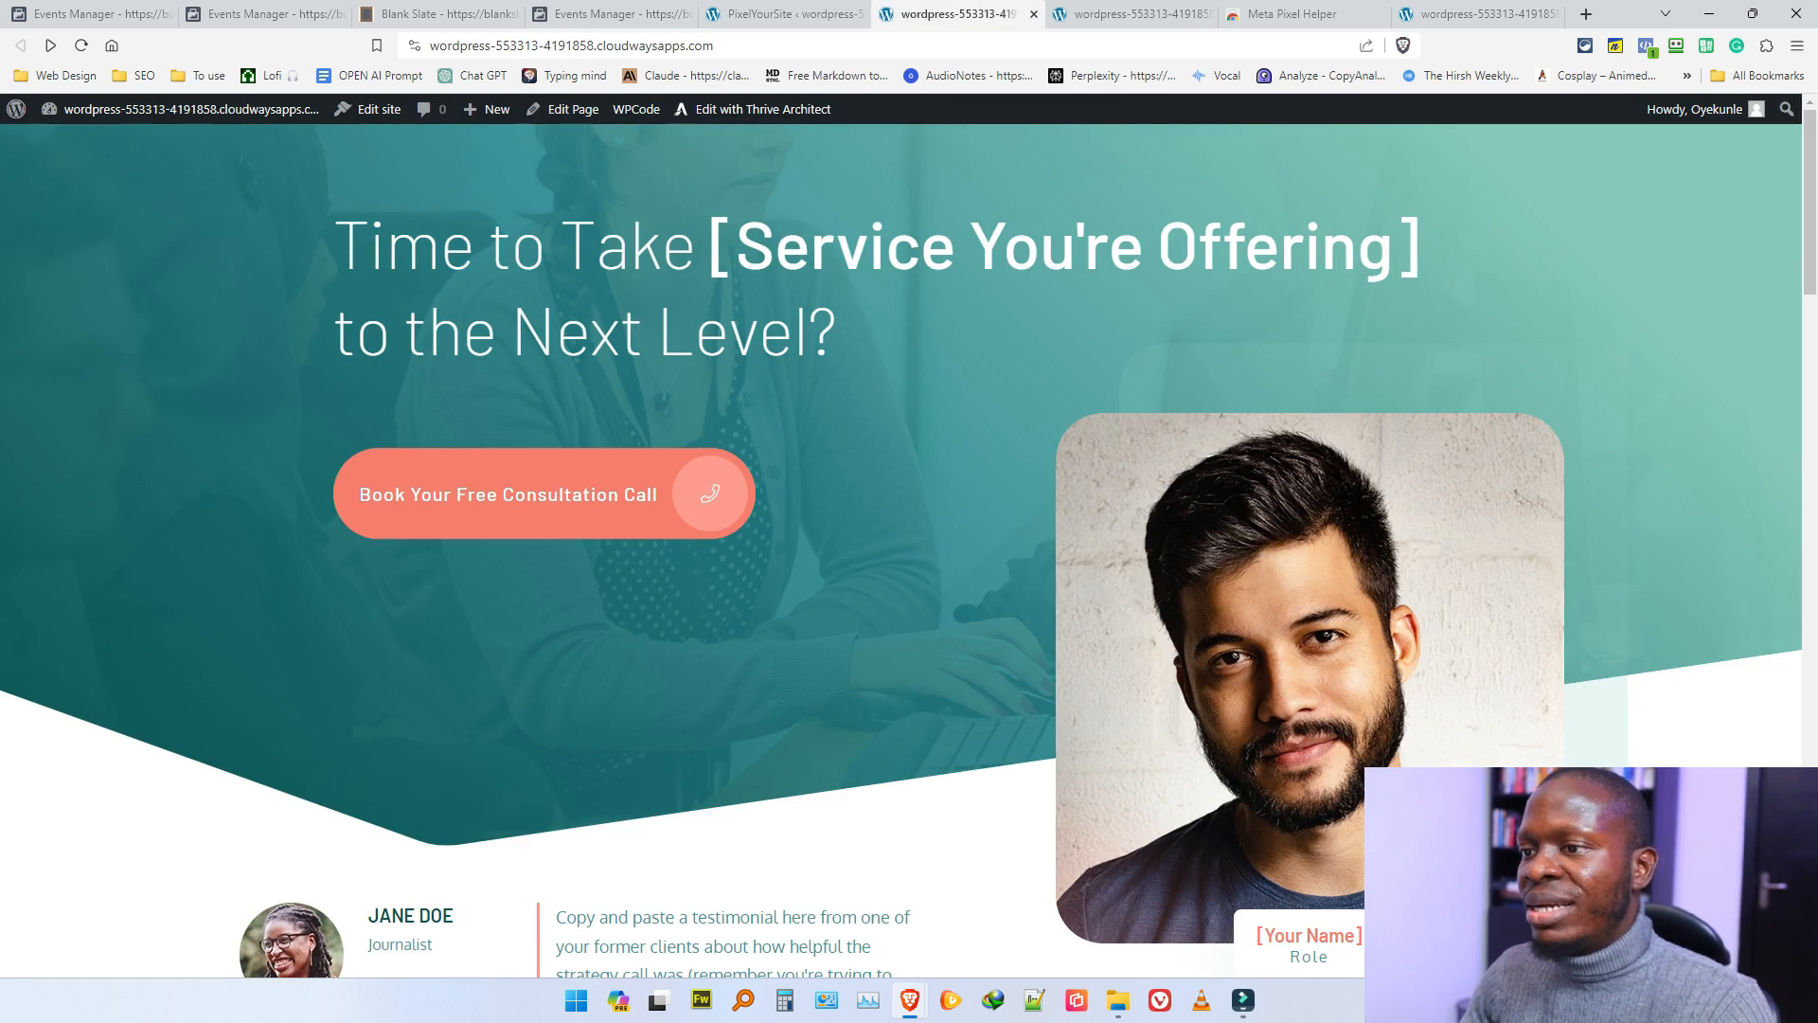
scroll(909, 549, "down", 15)
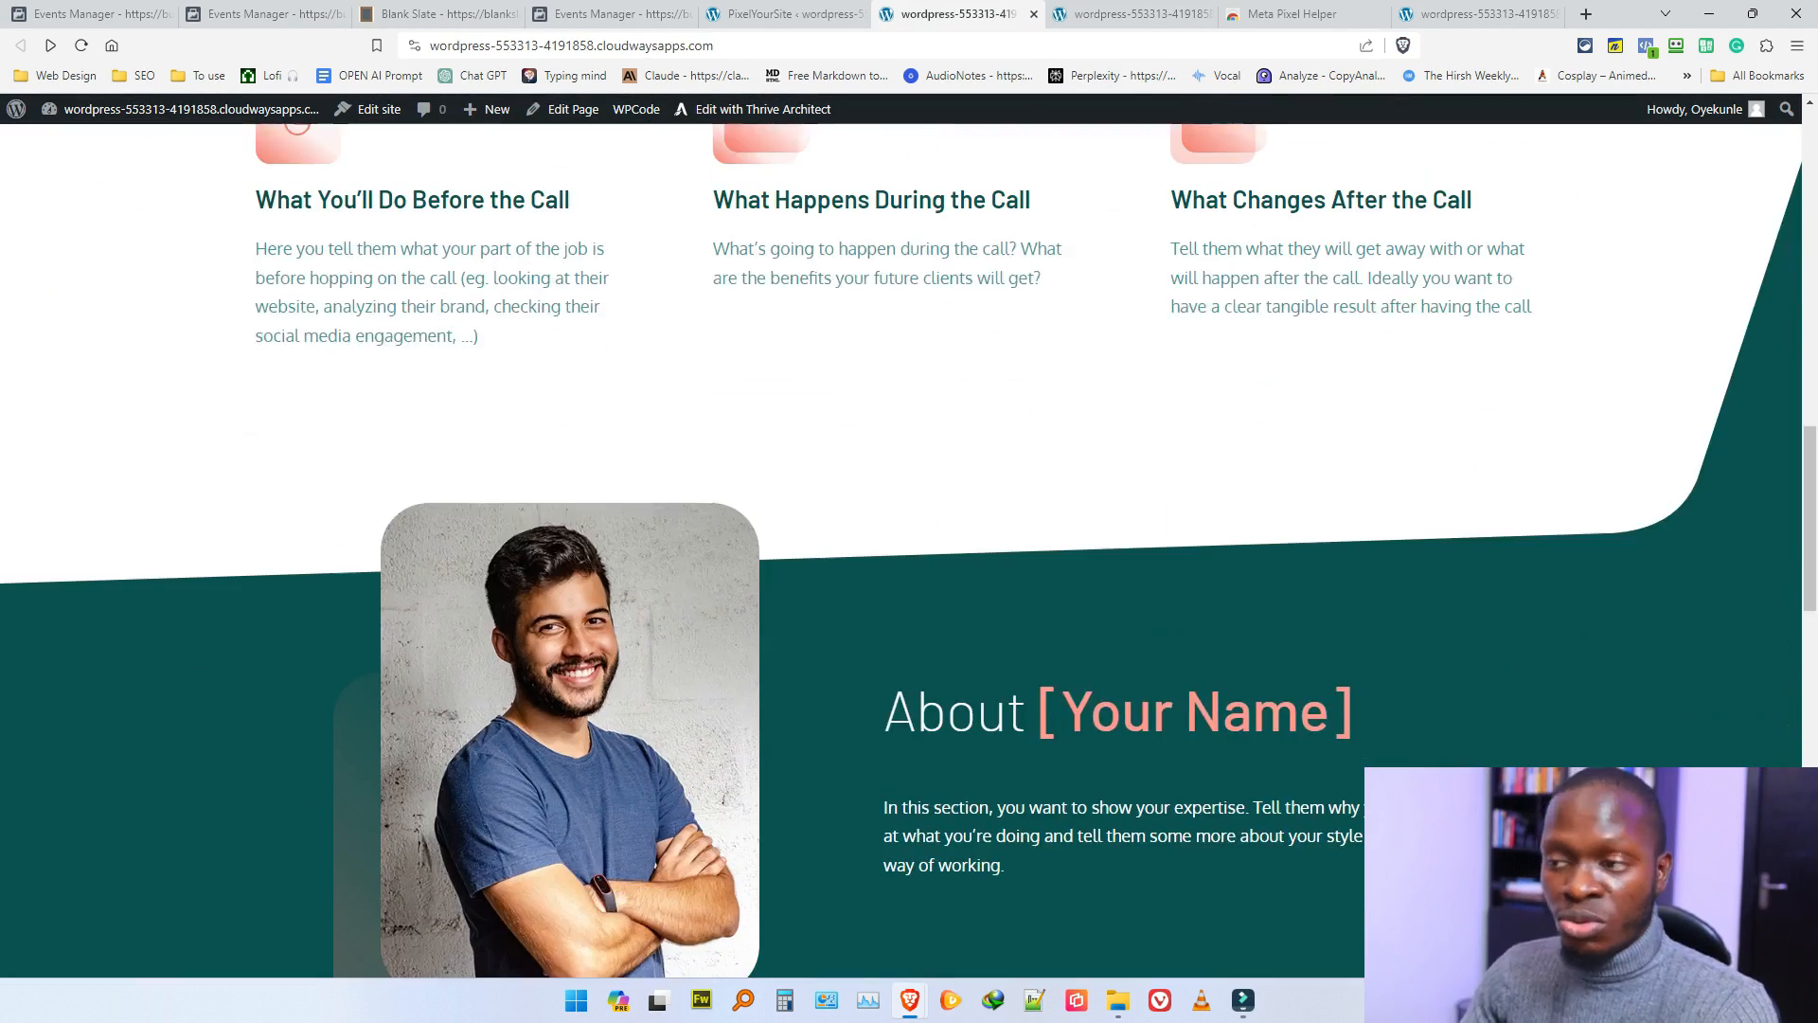
scroll(909, 550, "up", 15)
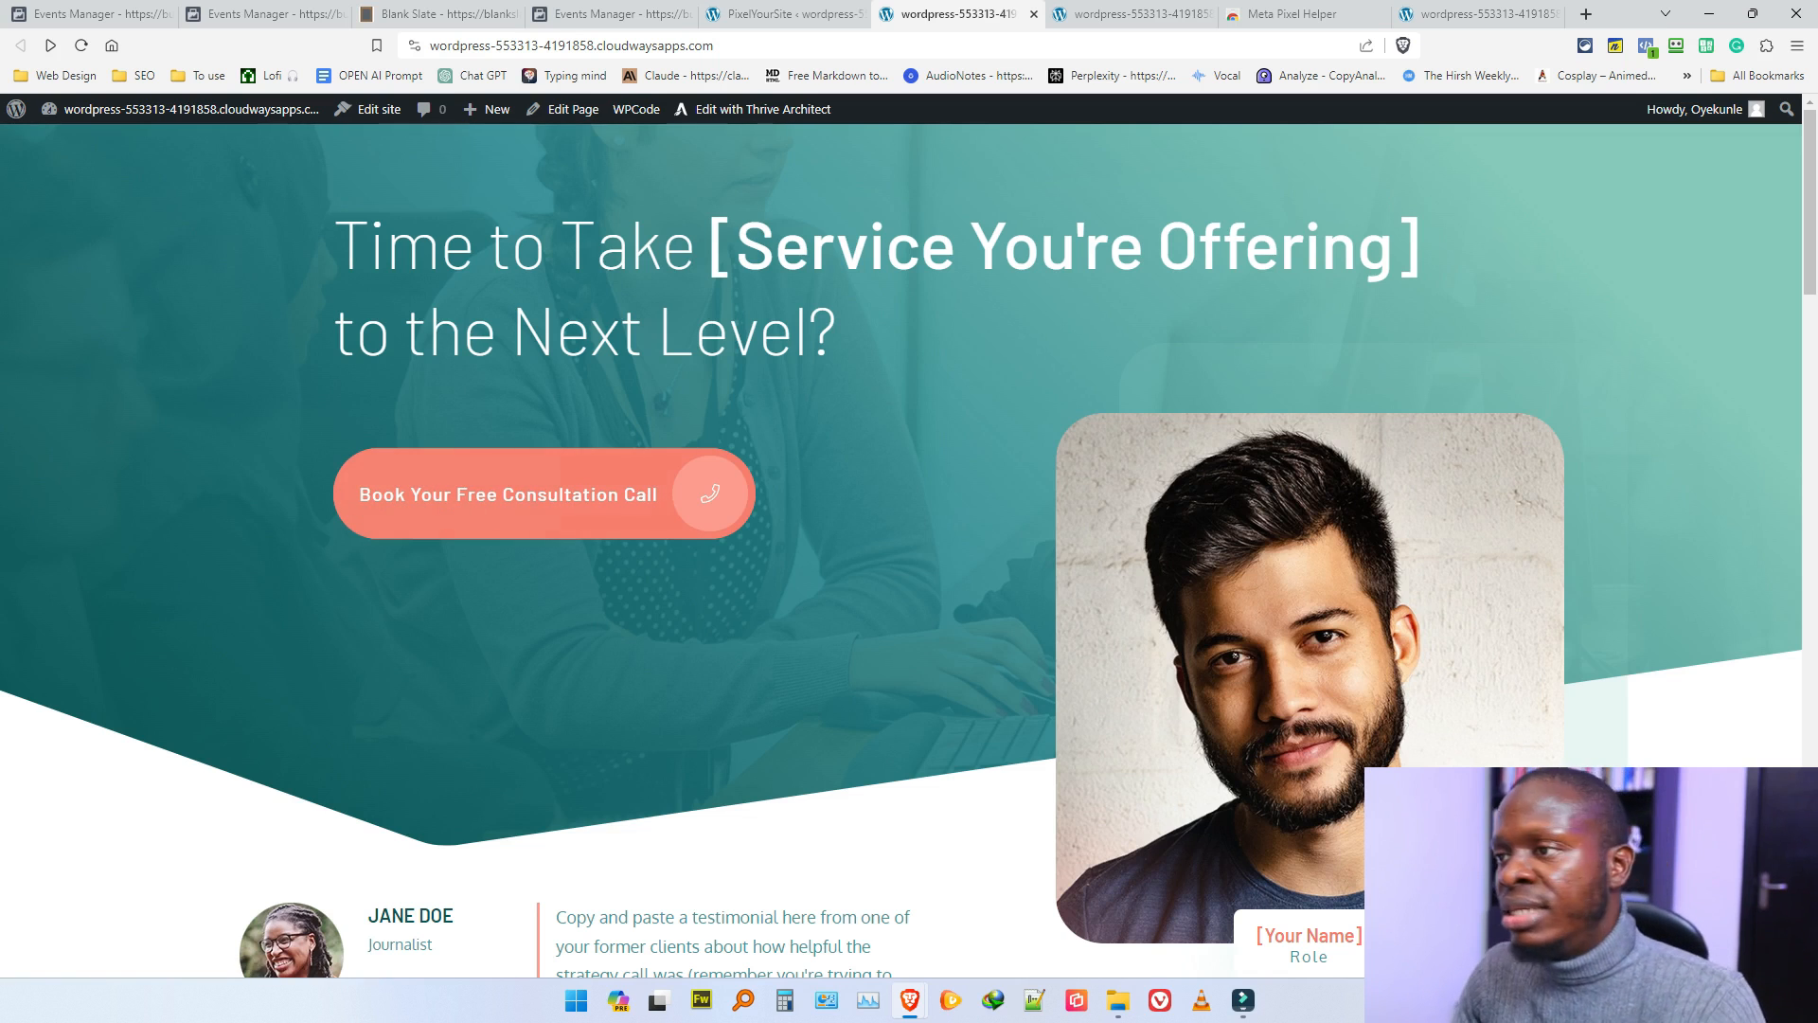
left_click(1127, 13)
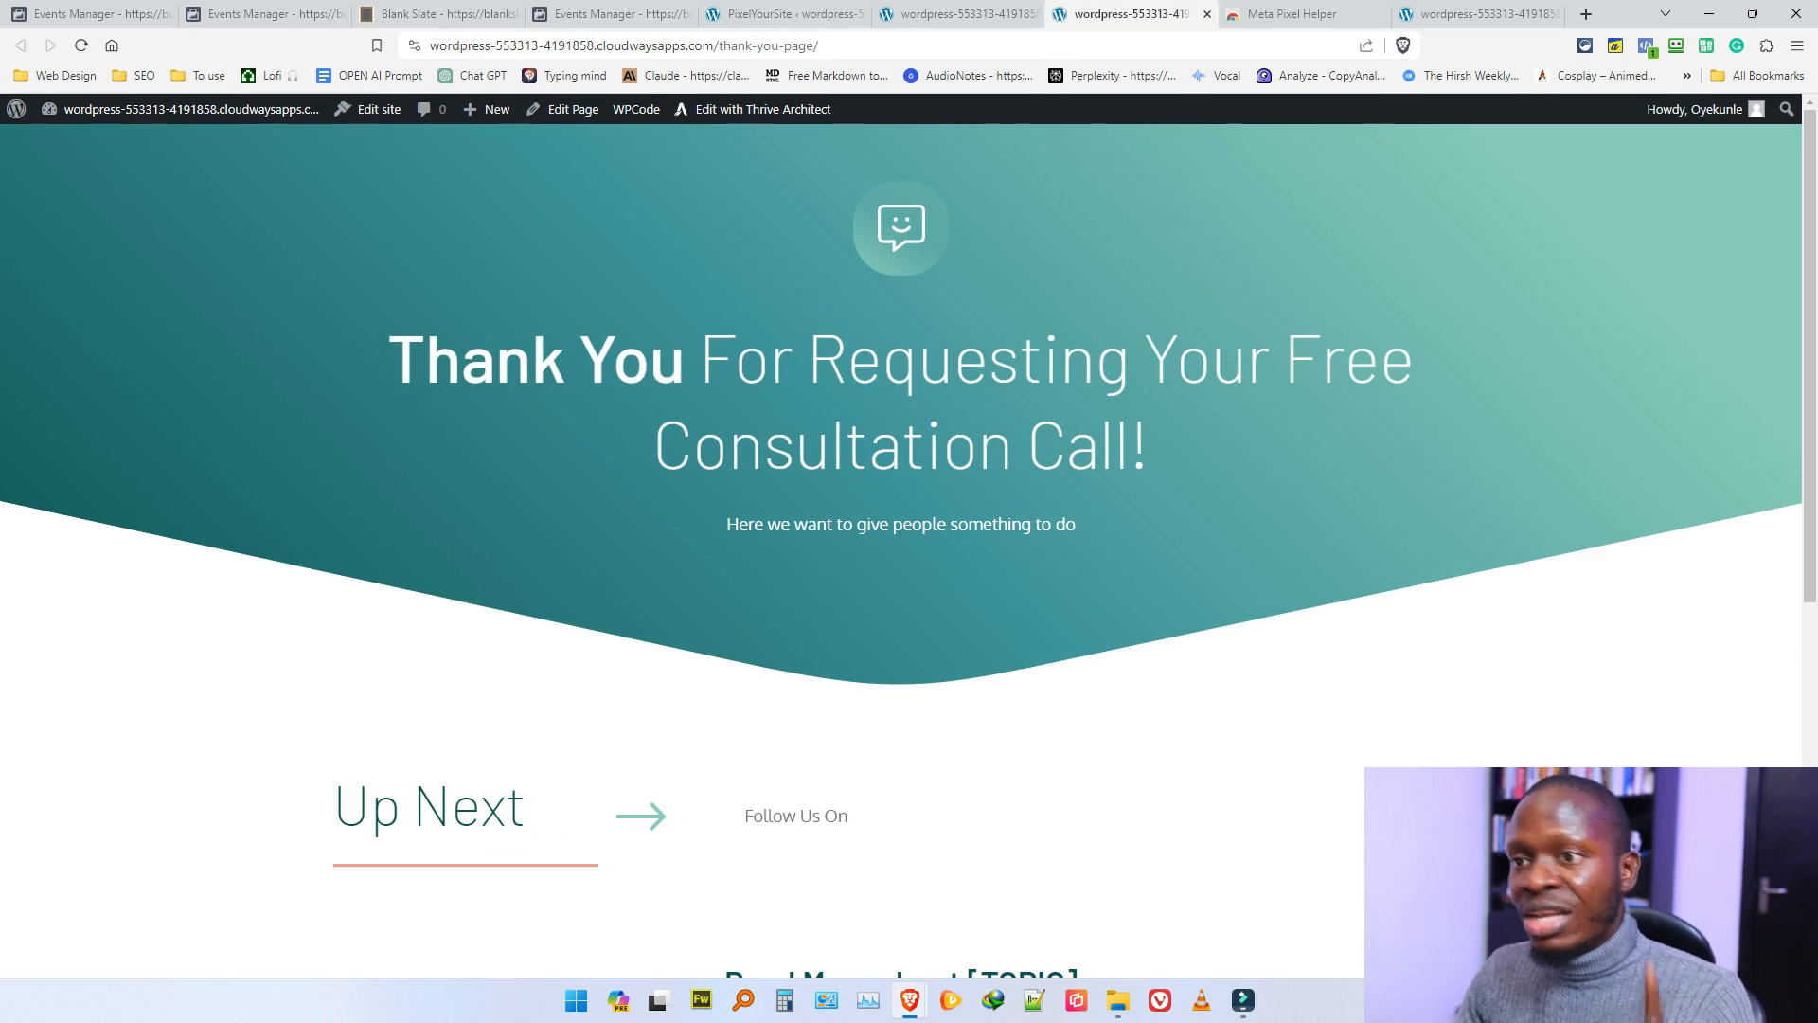
left_click(1646, 45)
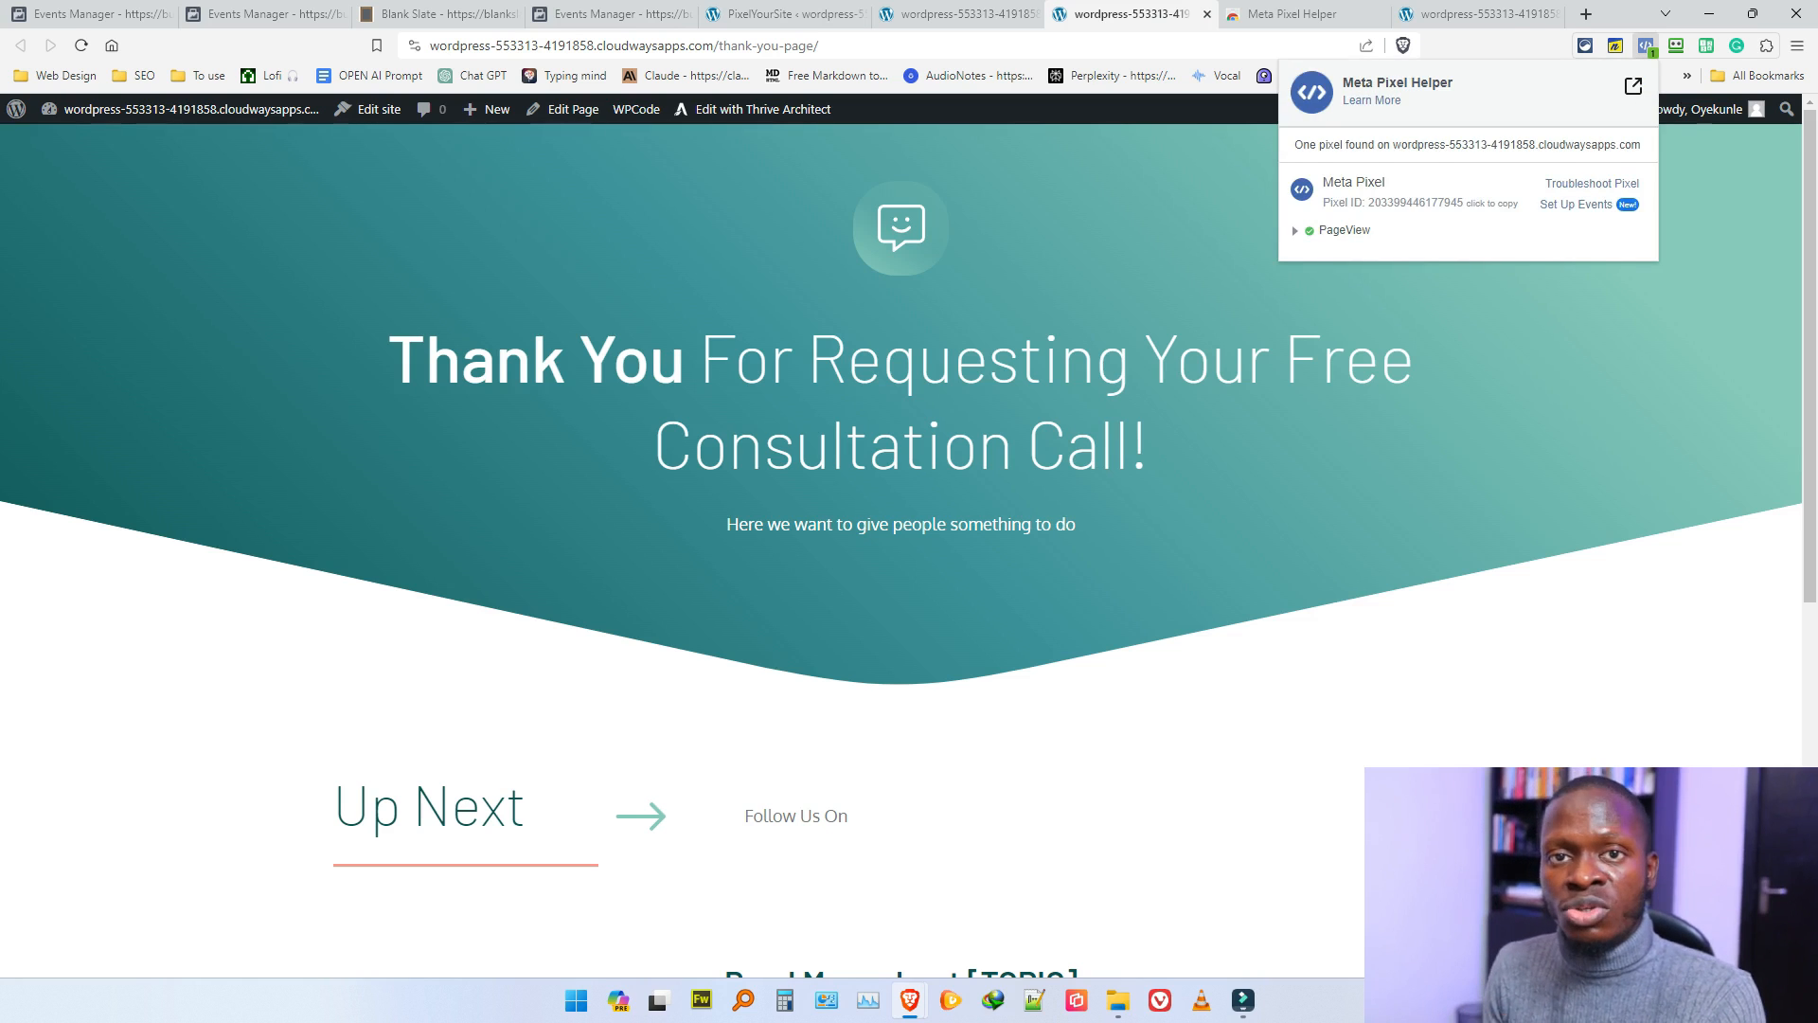
key("Escape")
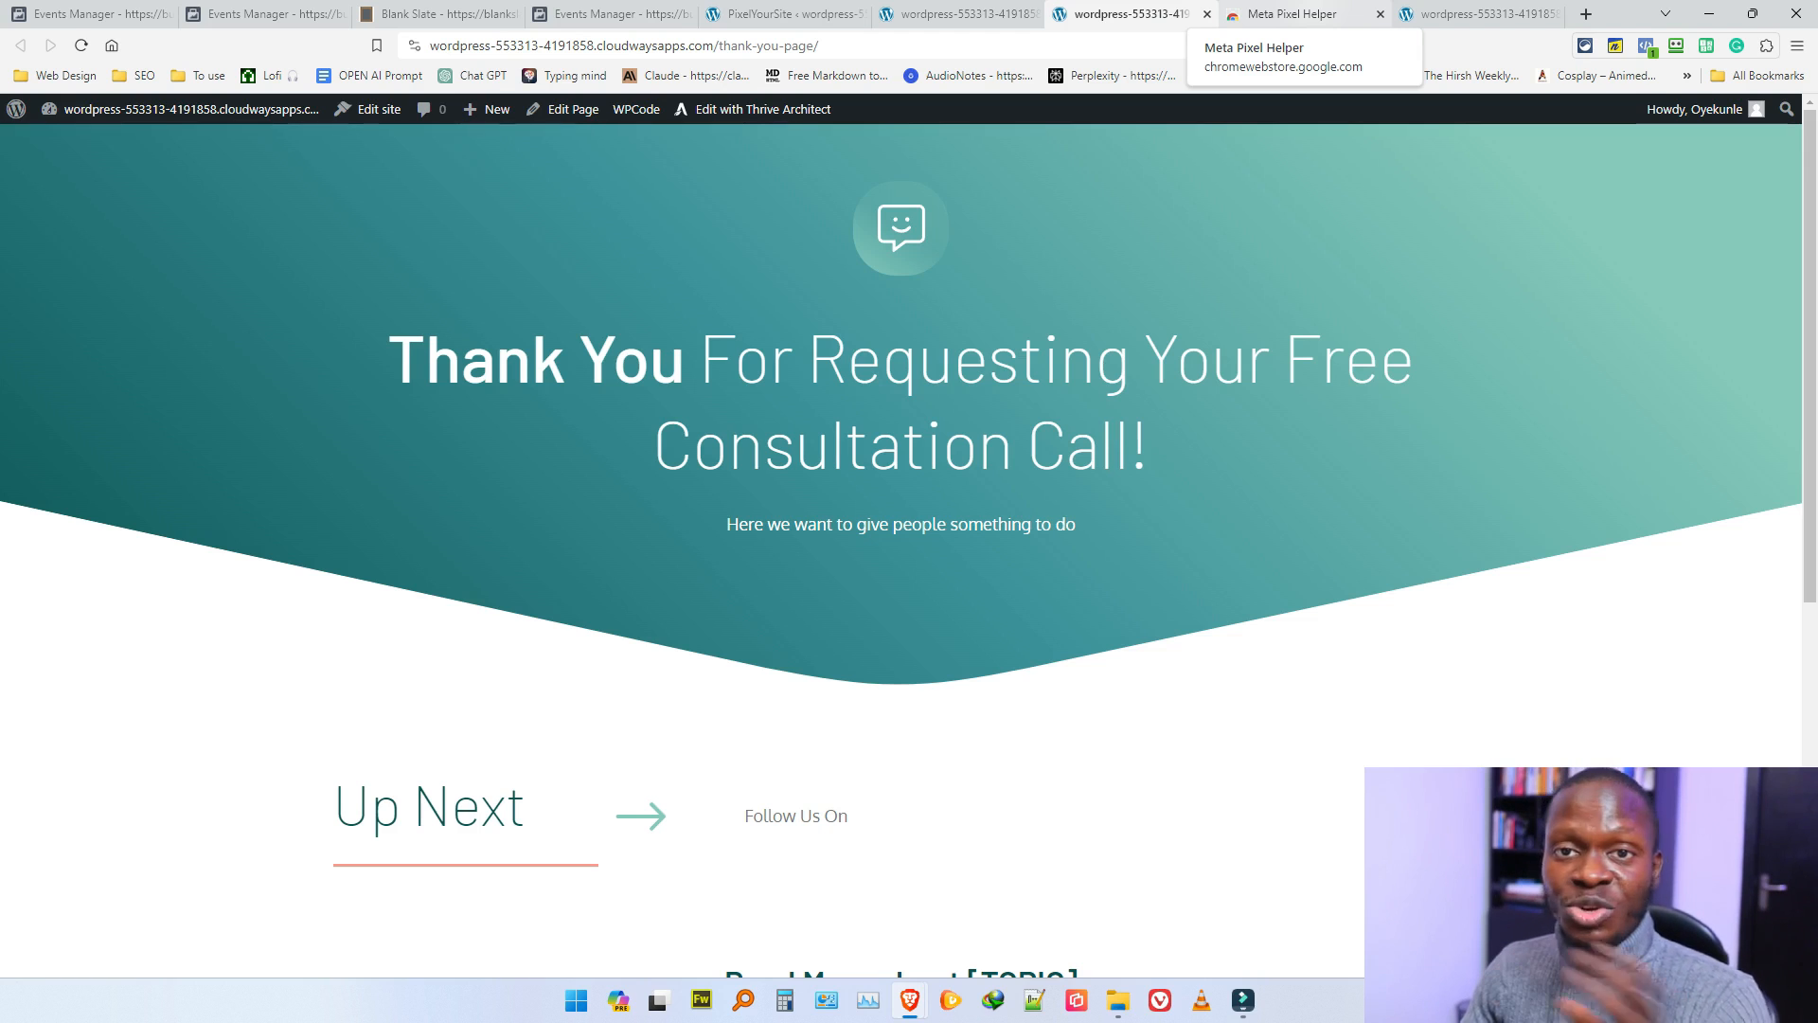
Step: Search the web for "jon loomer fpixel generator" and open the Facebook Pixel Event Generator page
left_click(1293, 13)
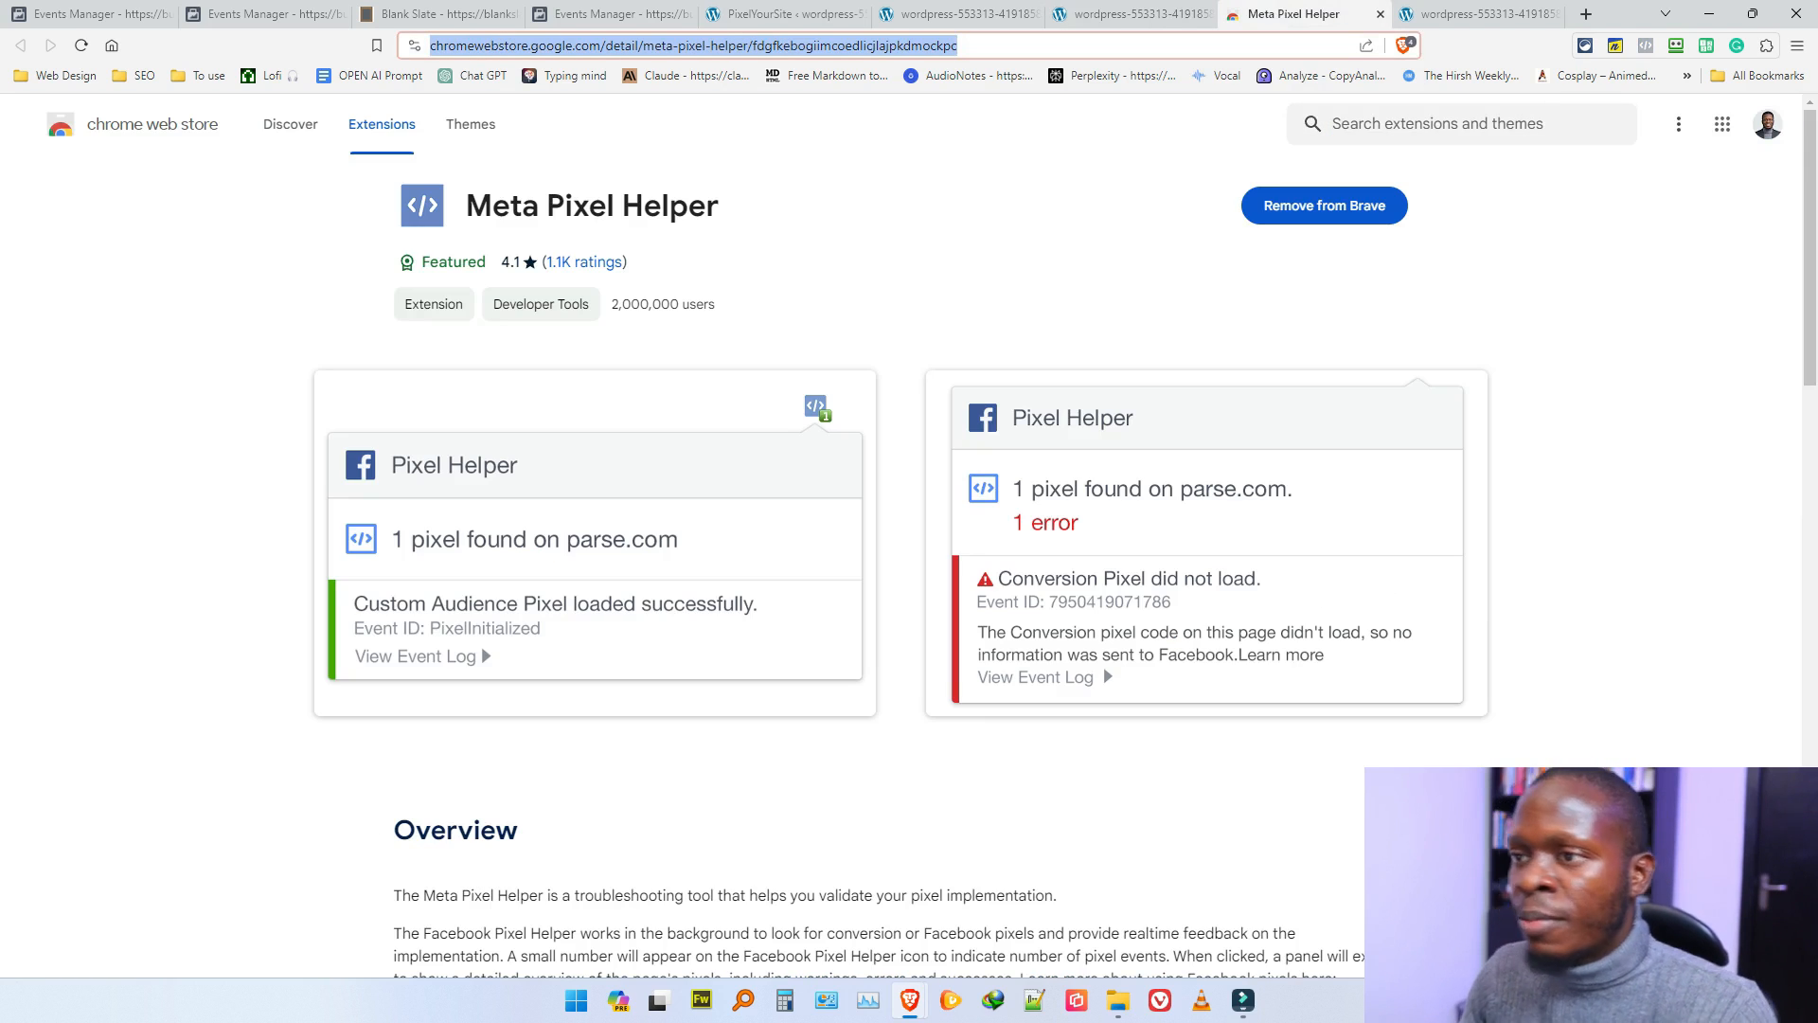
type("jon l")
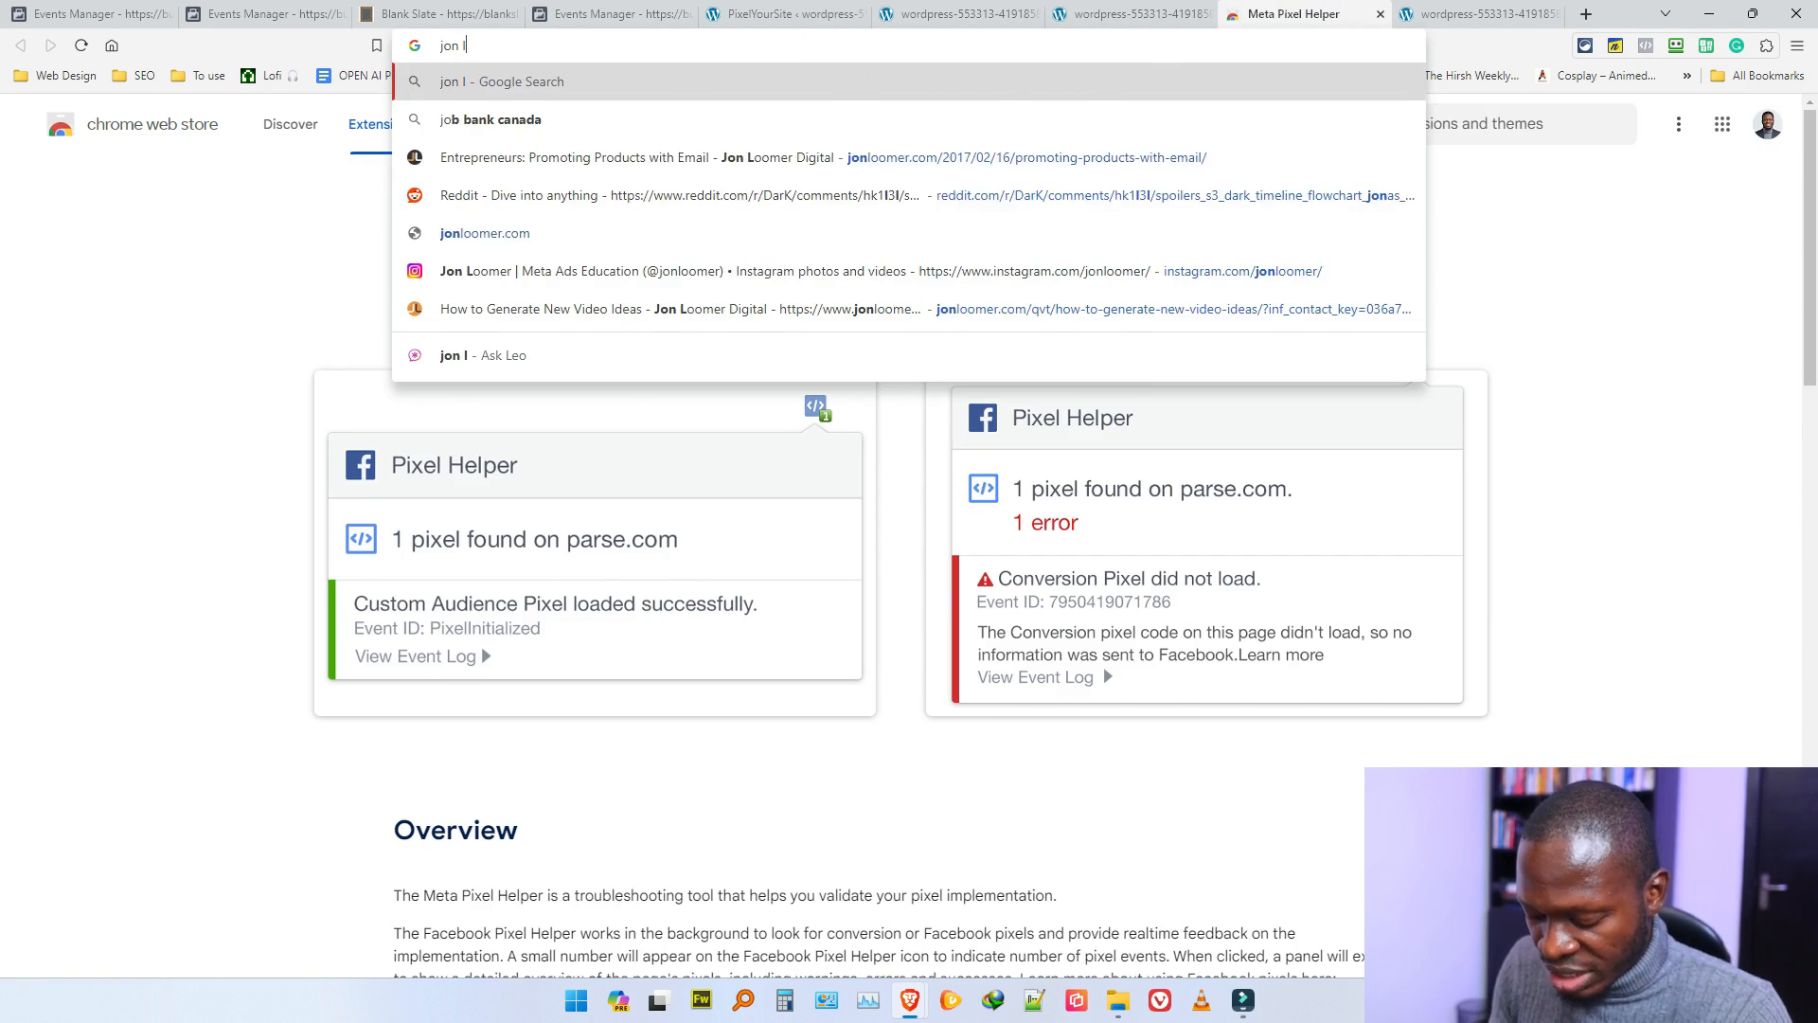
type("oomer f")
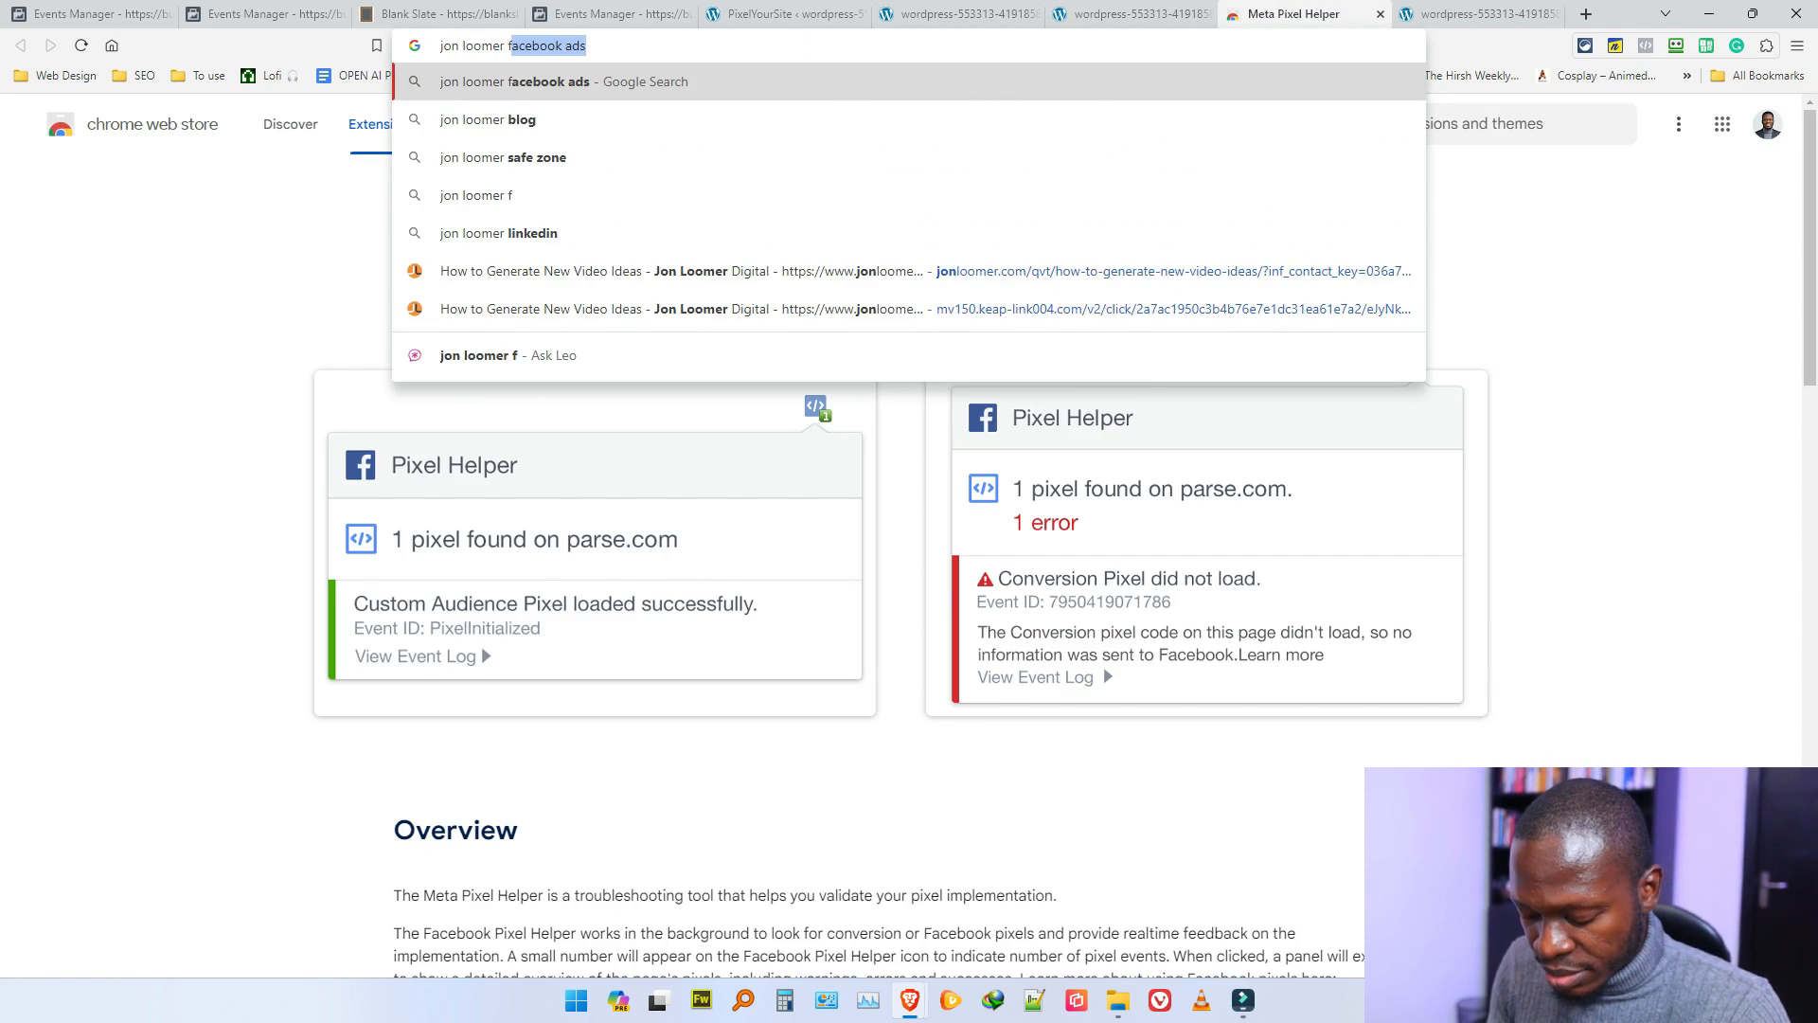
type("pixel generator")
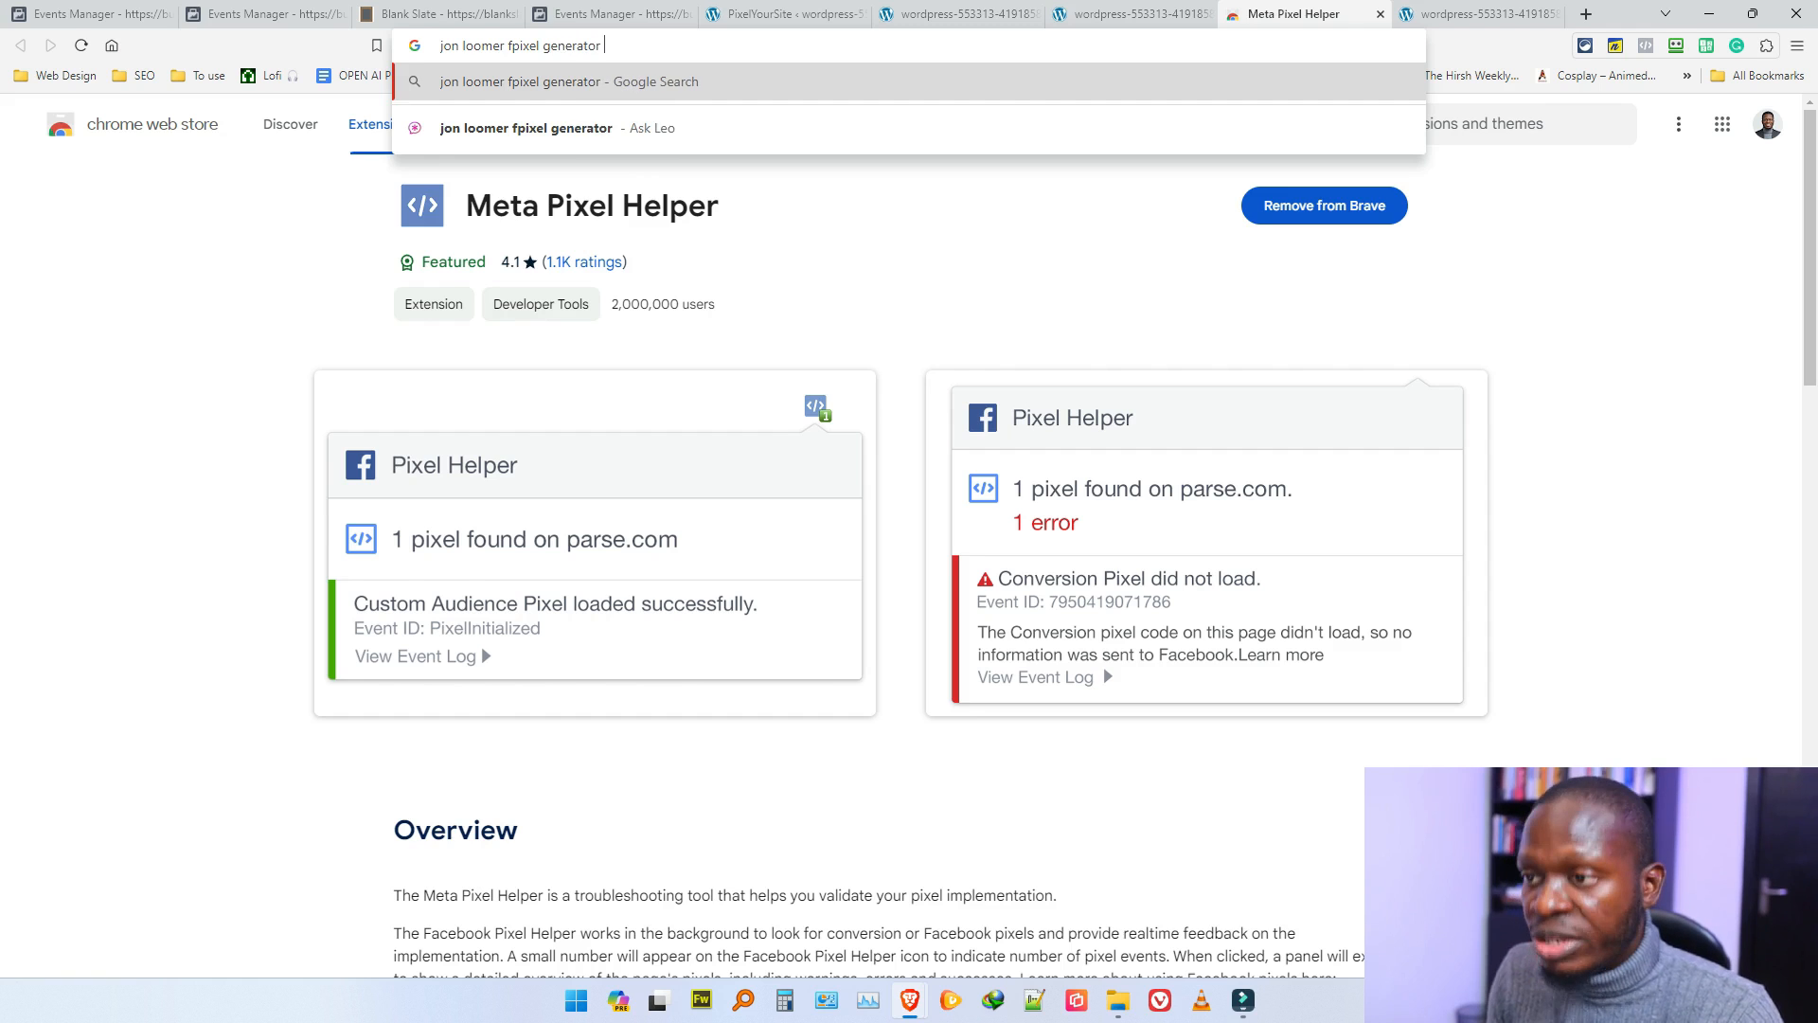
key("Return")
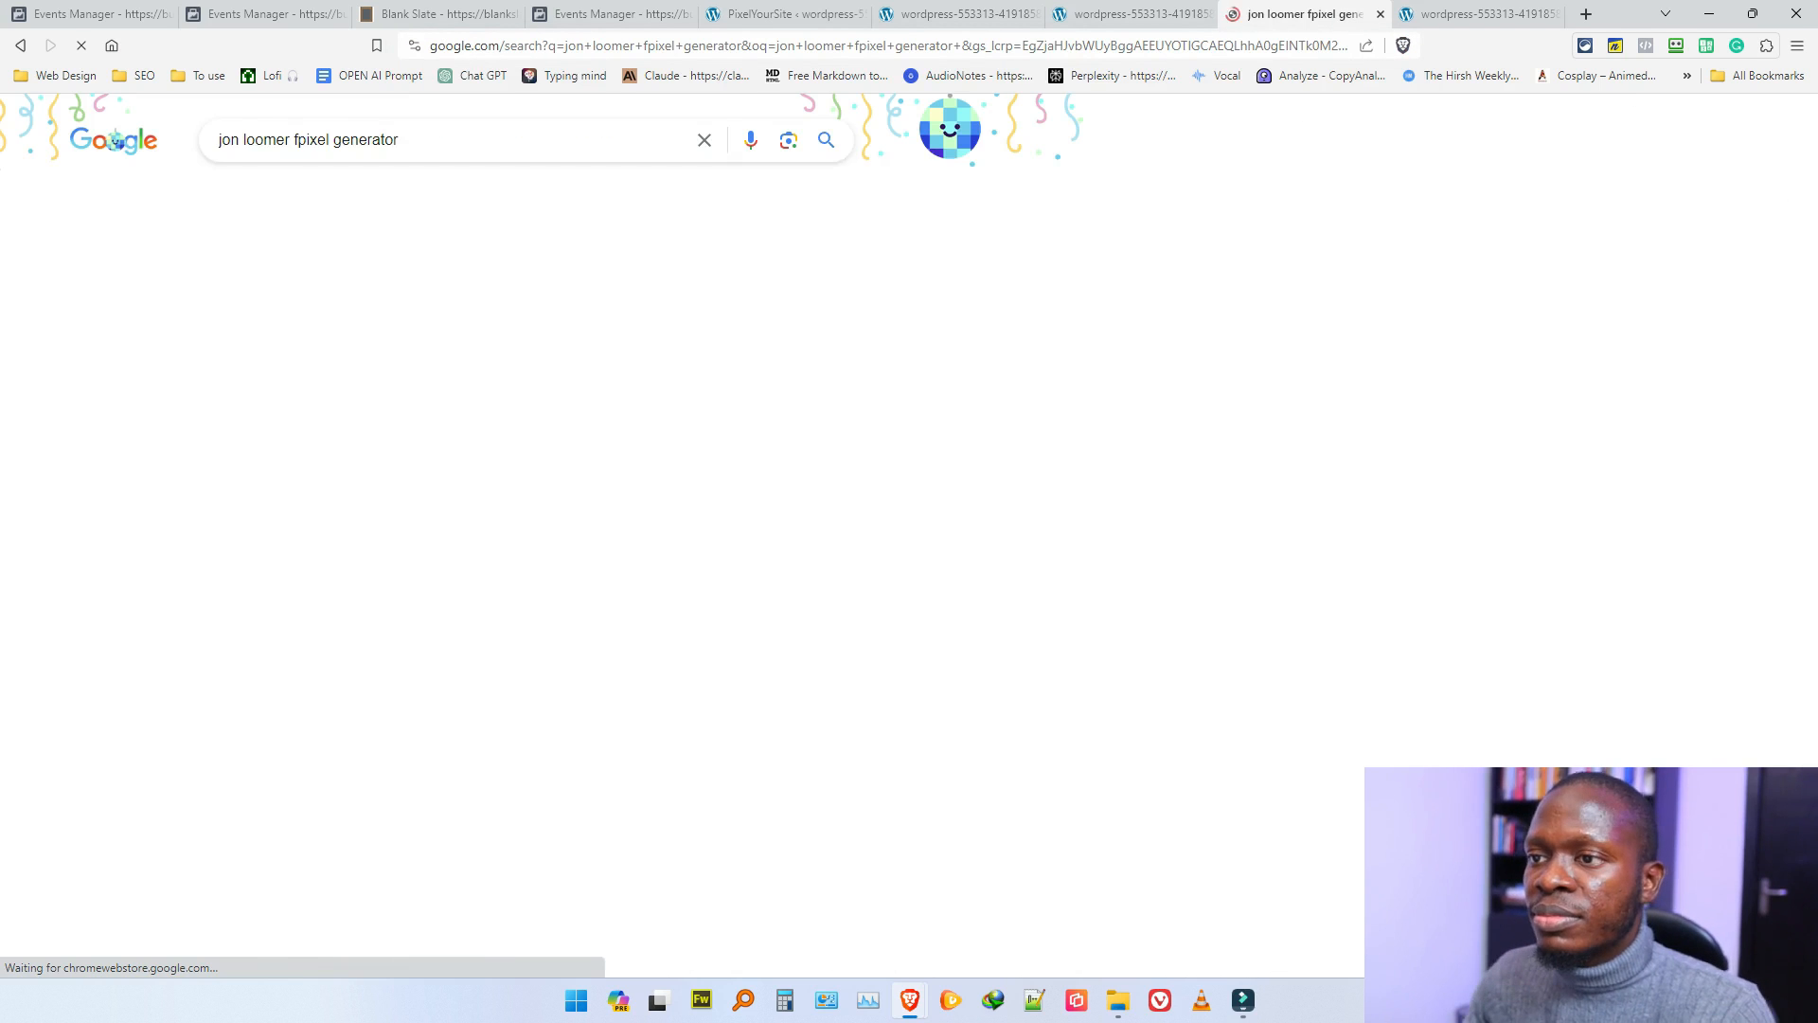
left_click(368, 375)
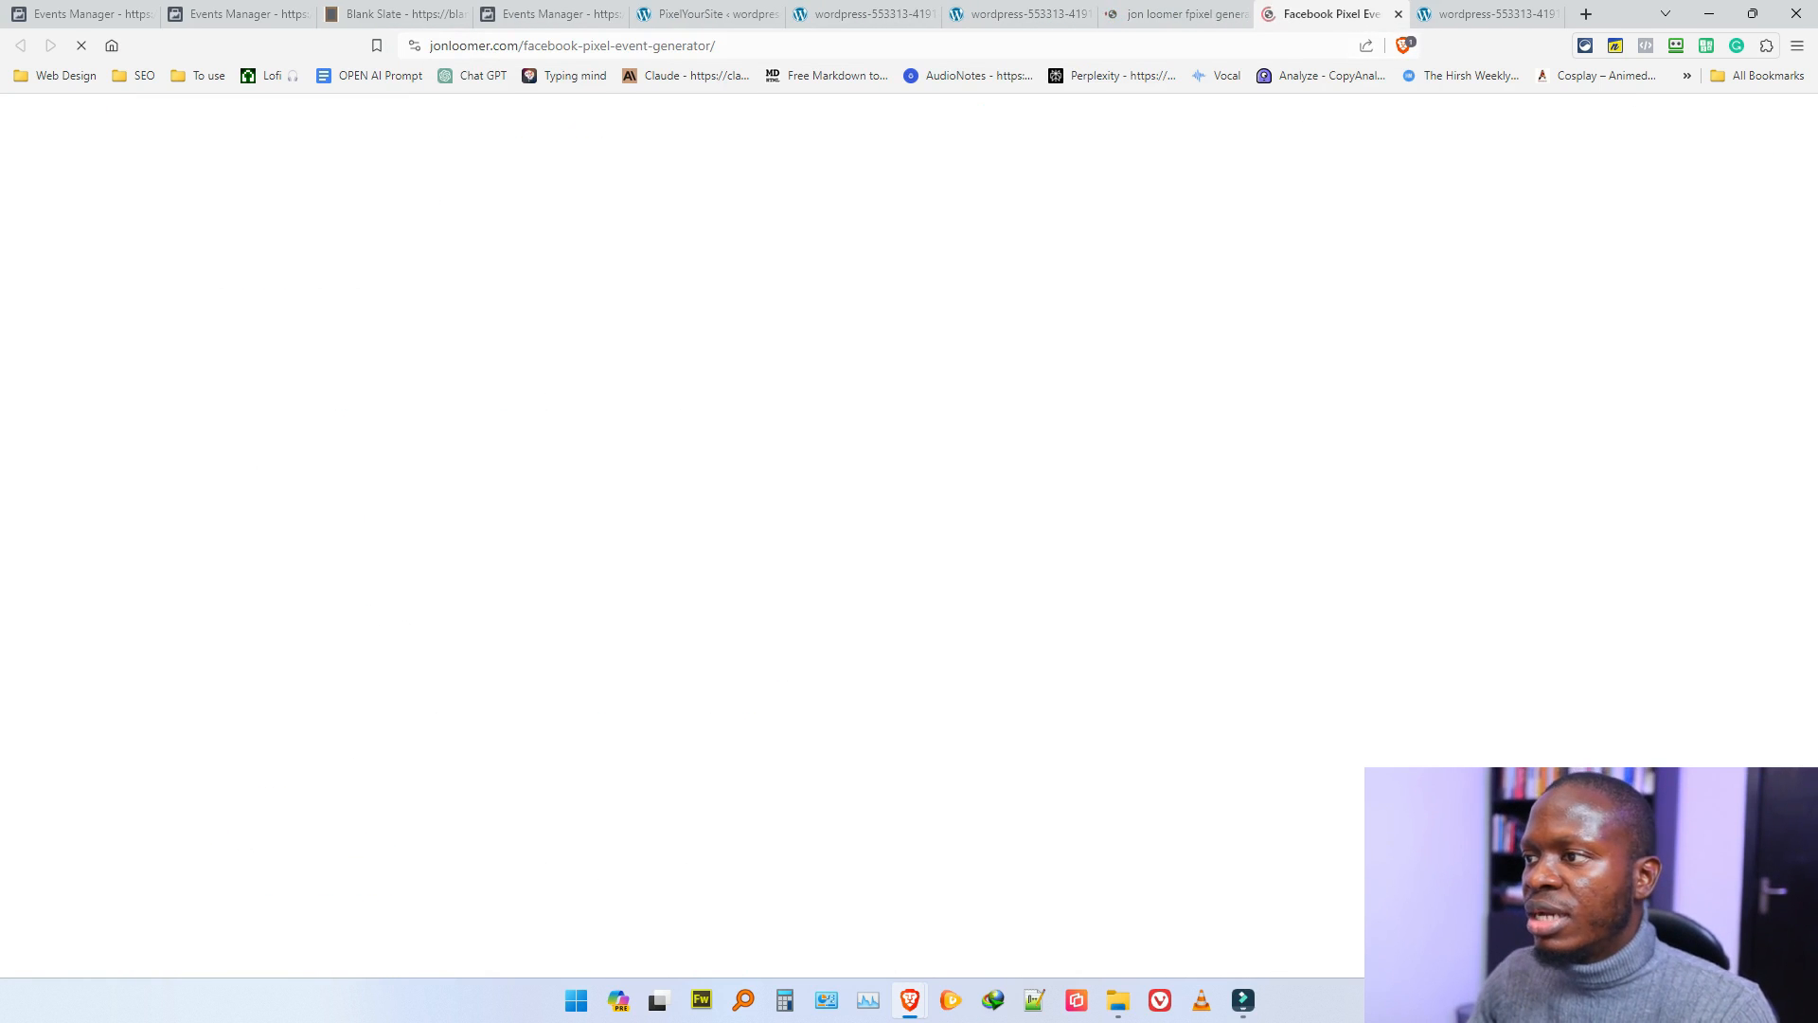
Step: Generate the pixel event code for the Lead event without parameters and copy it
scroll(901, 568, "down", 3)
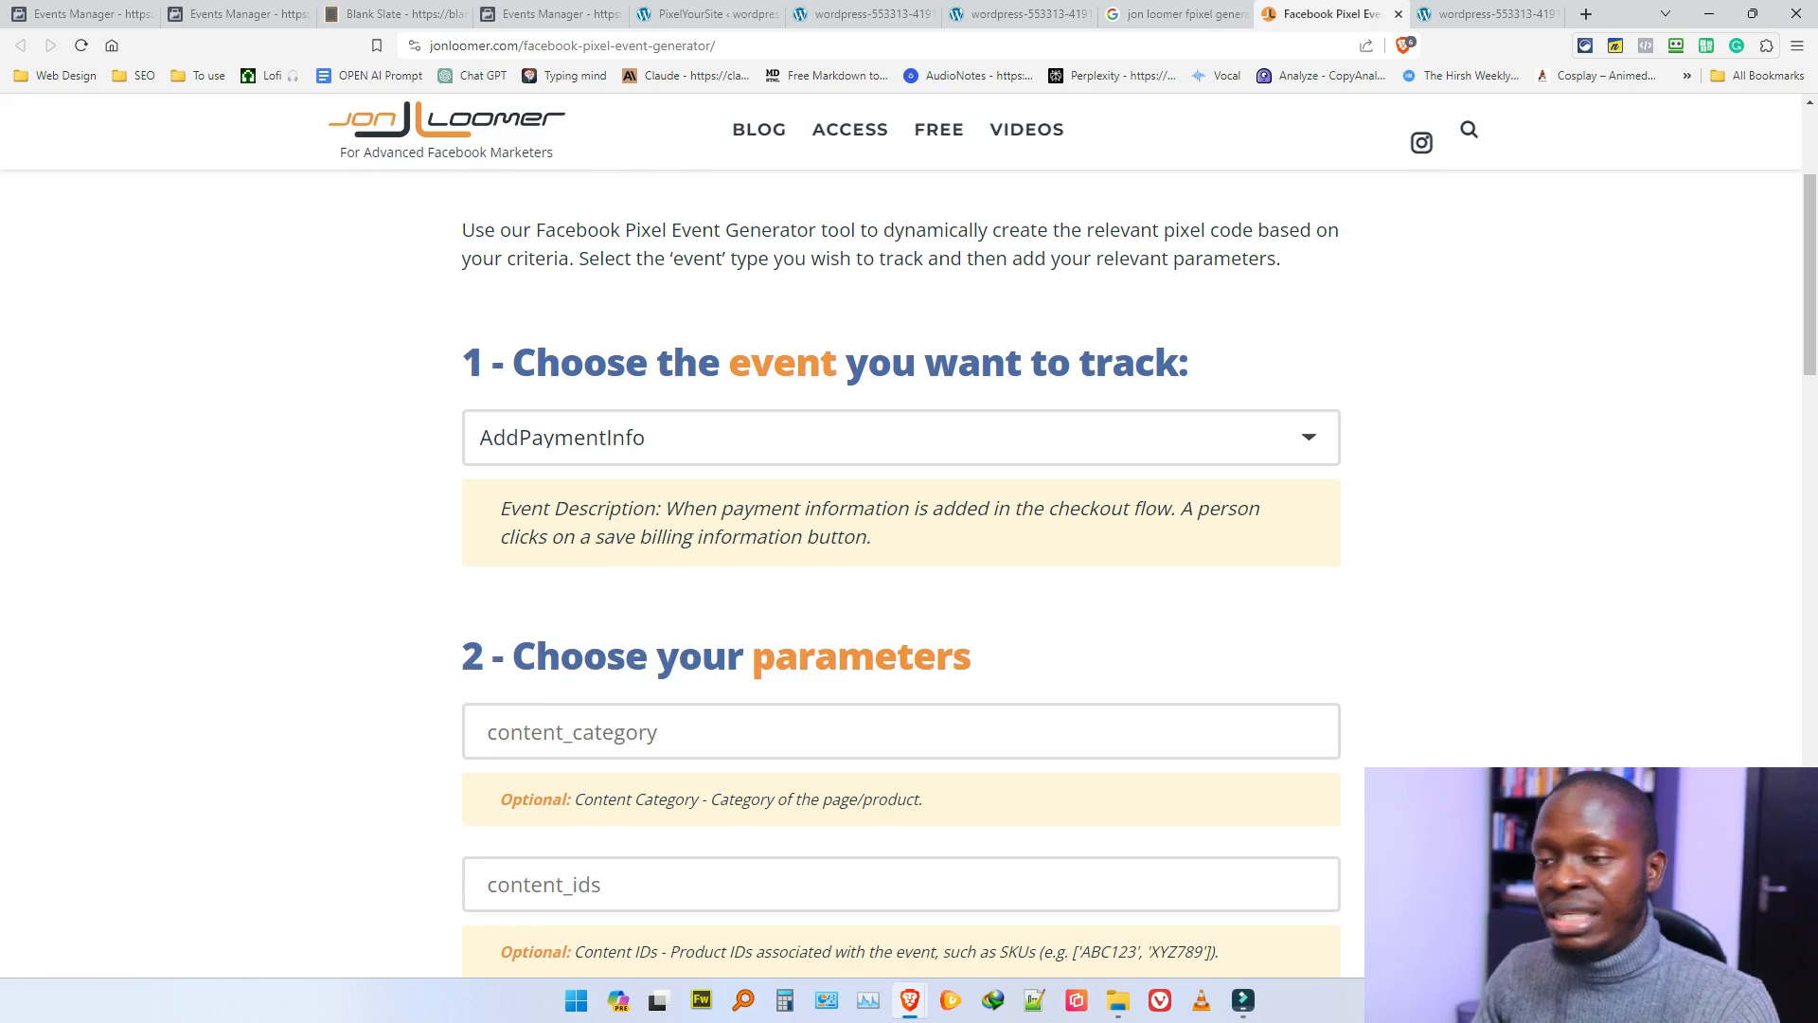
left_click(901, 438)
key("Return")
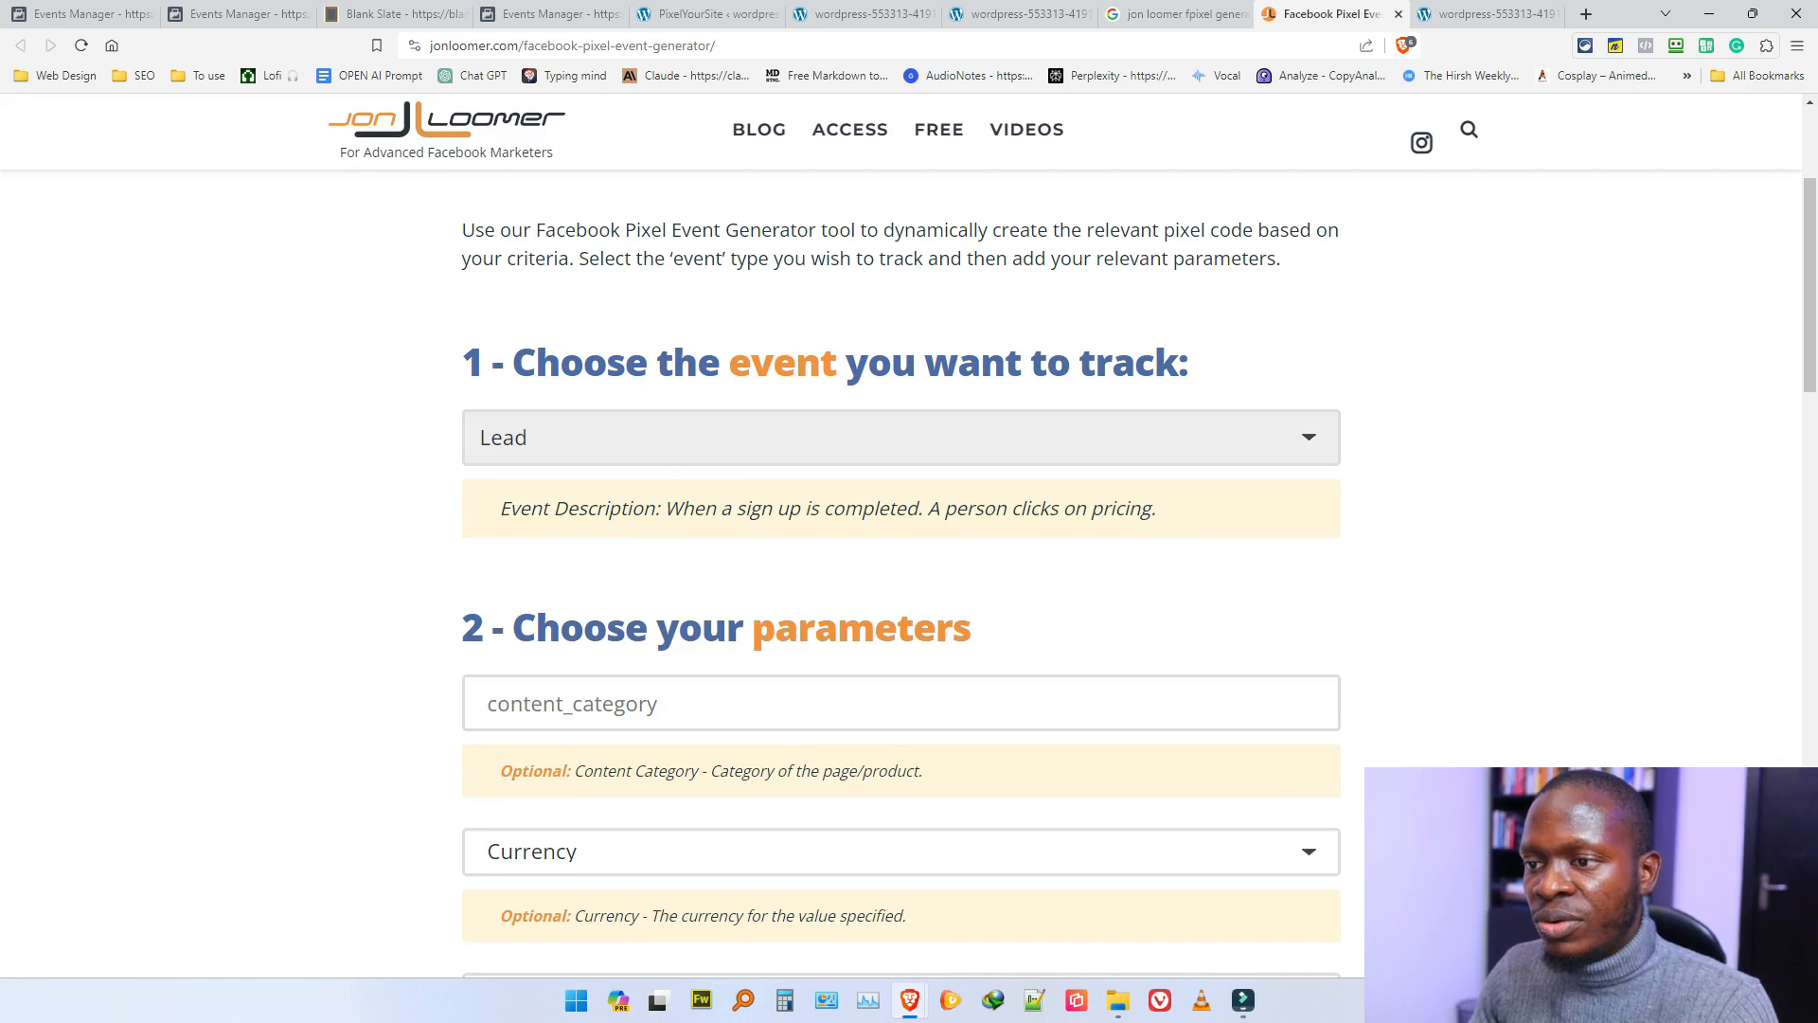
scroll(901, 569, "down", 3)
scroll(902, 568, "down", 5)
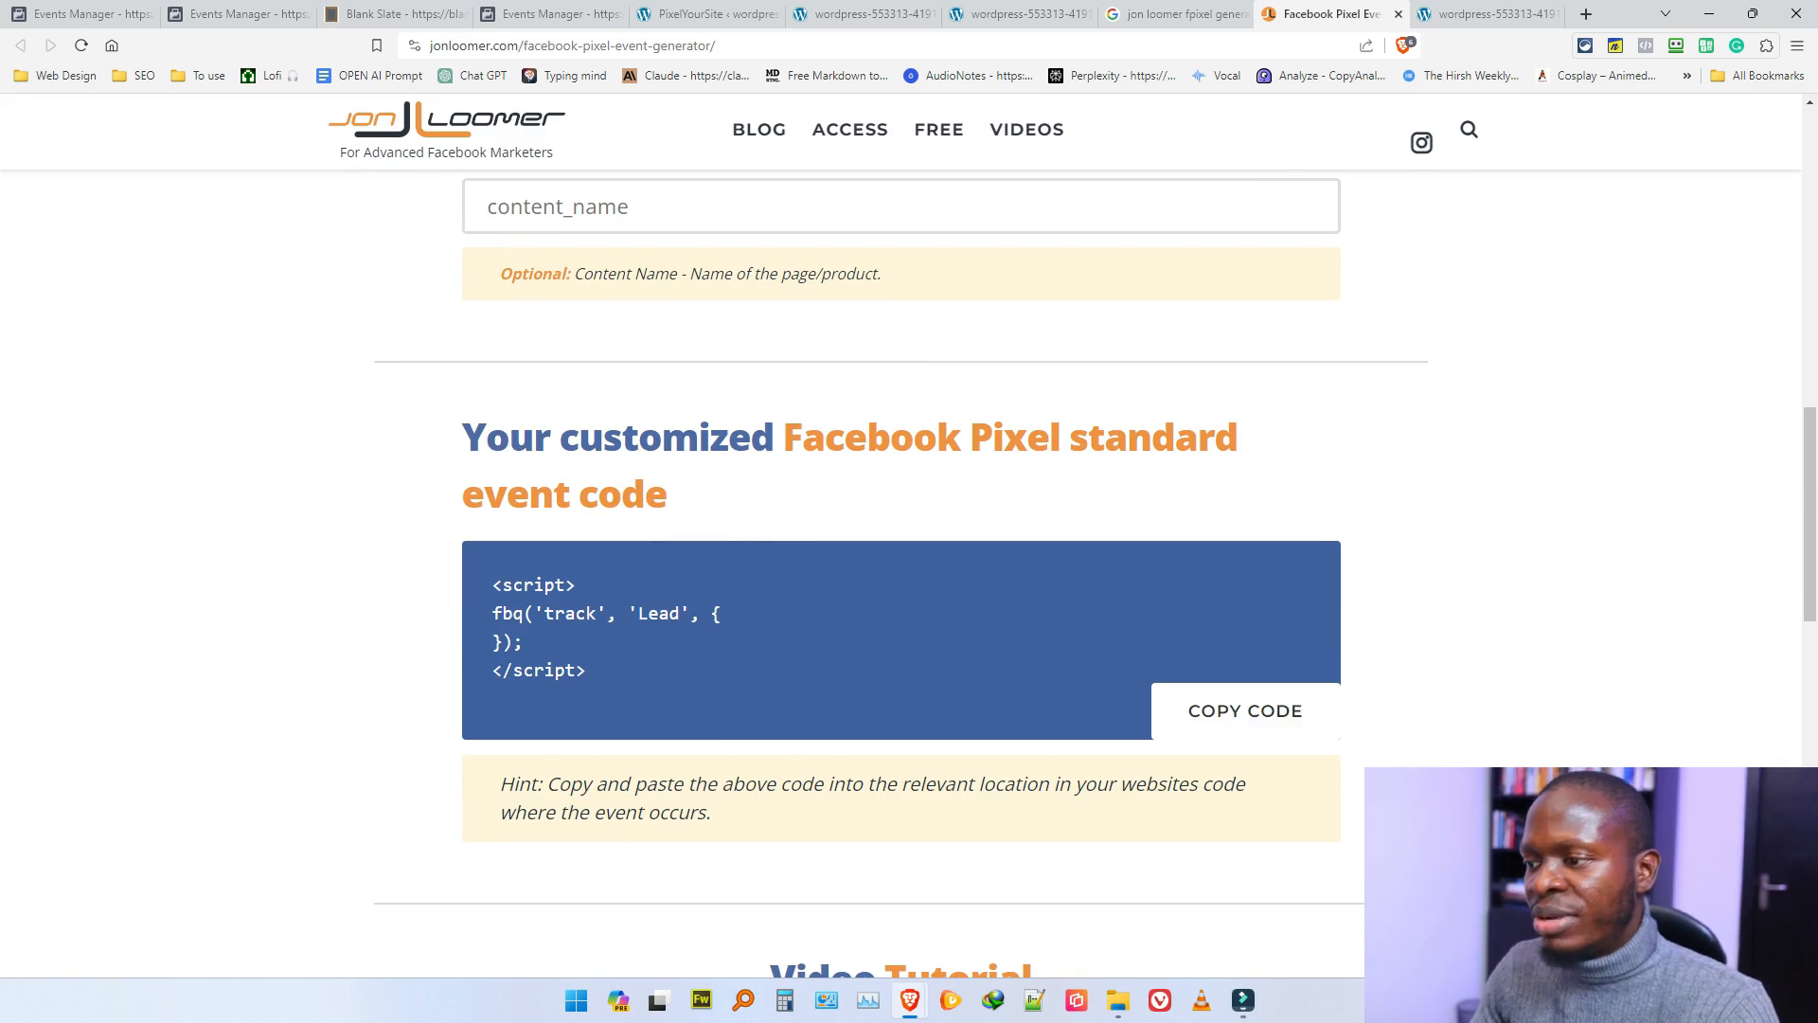
left_click(1246, 710)
Step: Open the thank-you page in Thrive Architect, paste the Lead event code into the landing page's Body (header) scripts, and save
left_click(1019, 14)
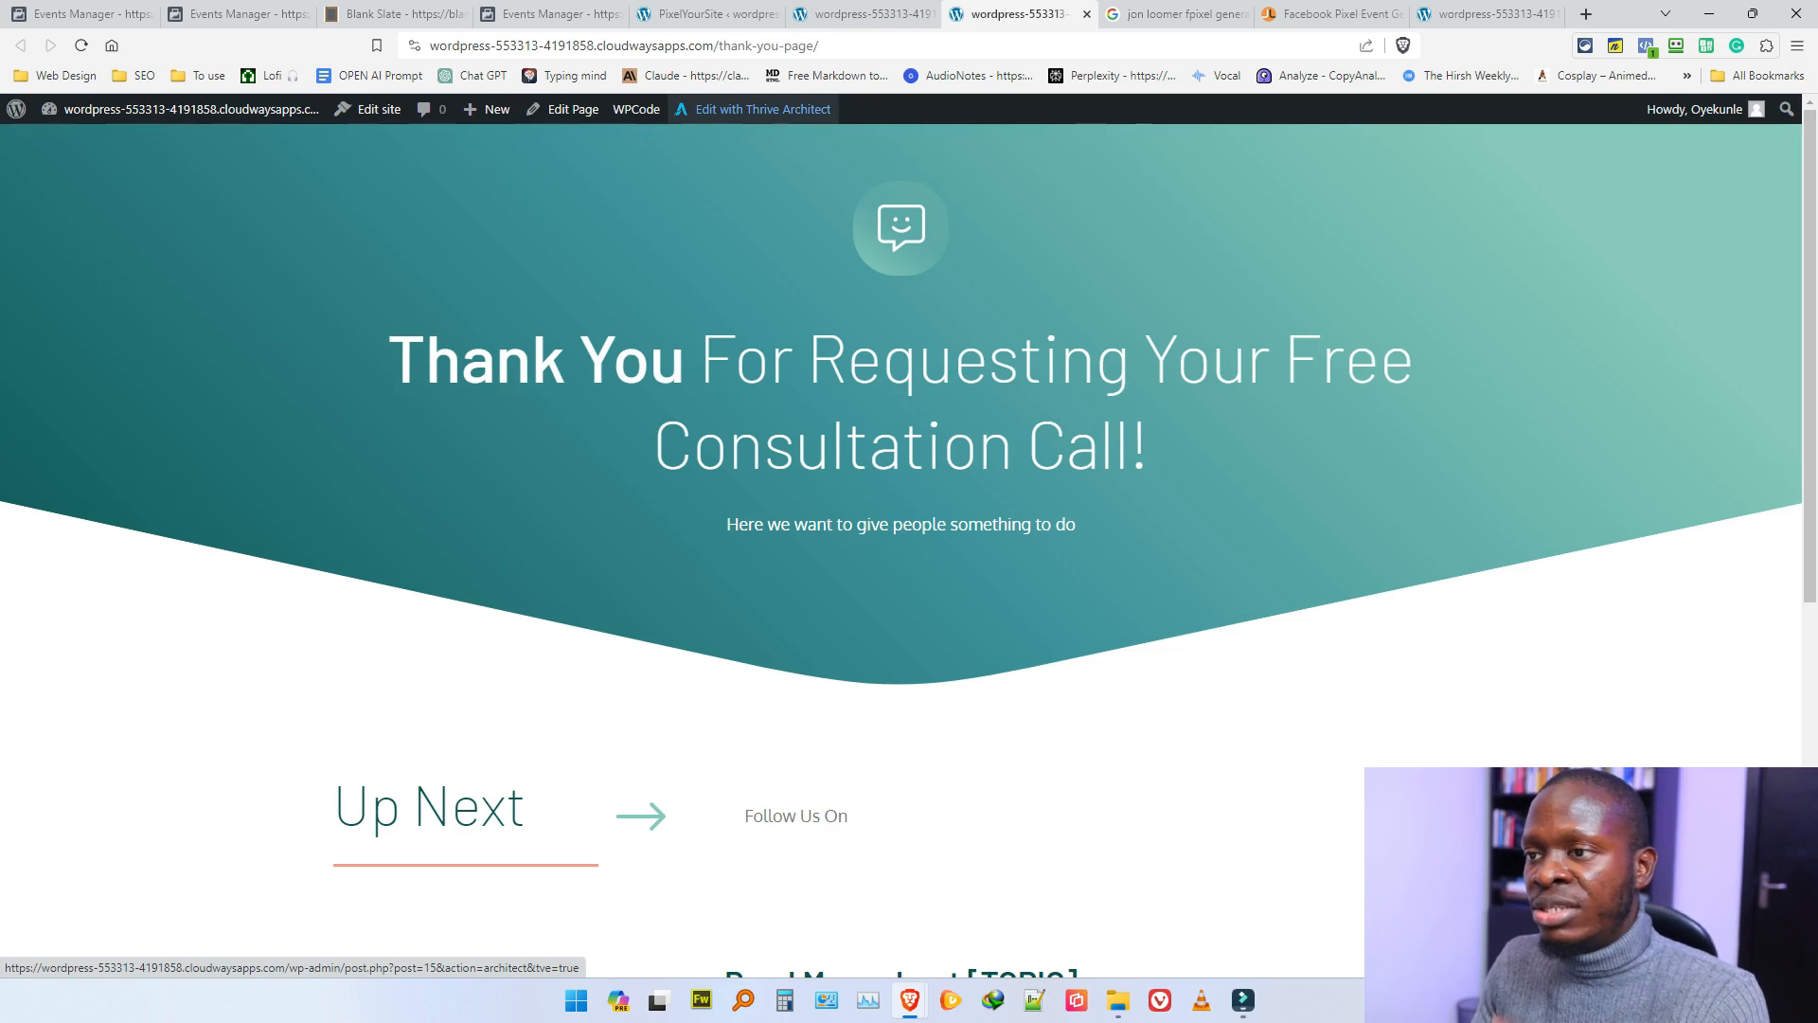
left_click(763, 109)
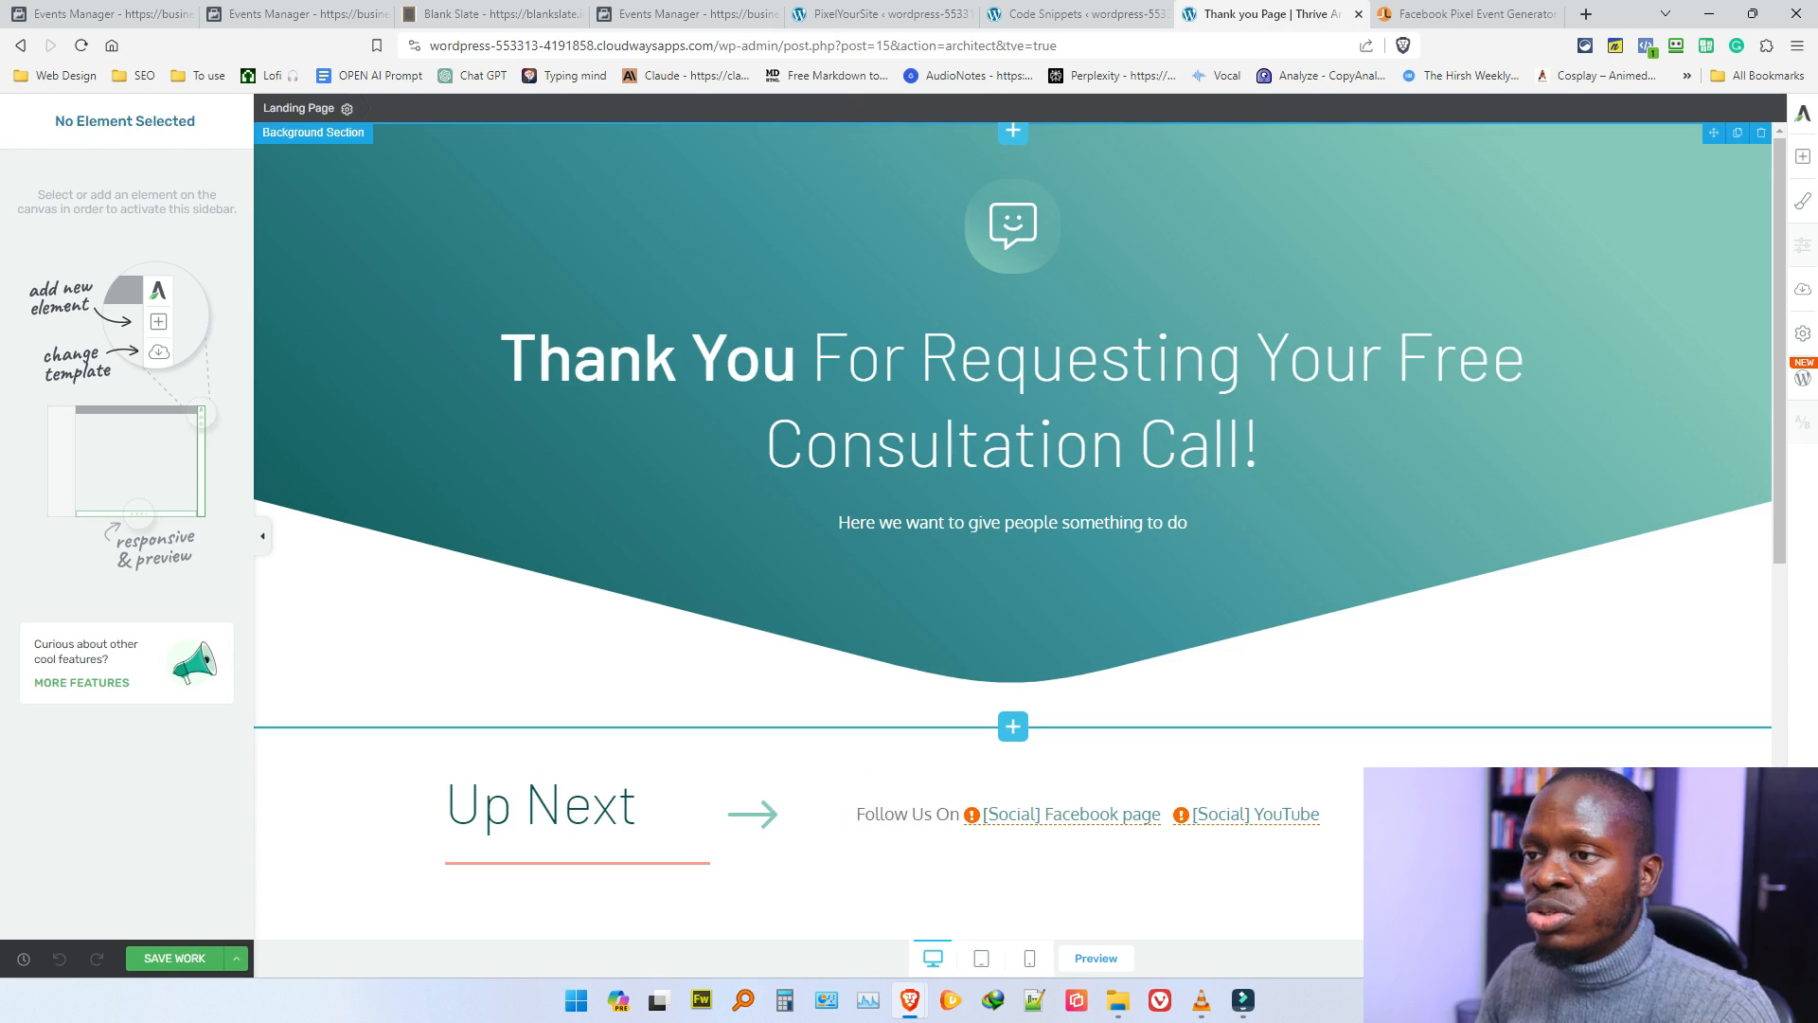
left_click(346, 108)
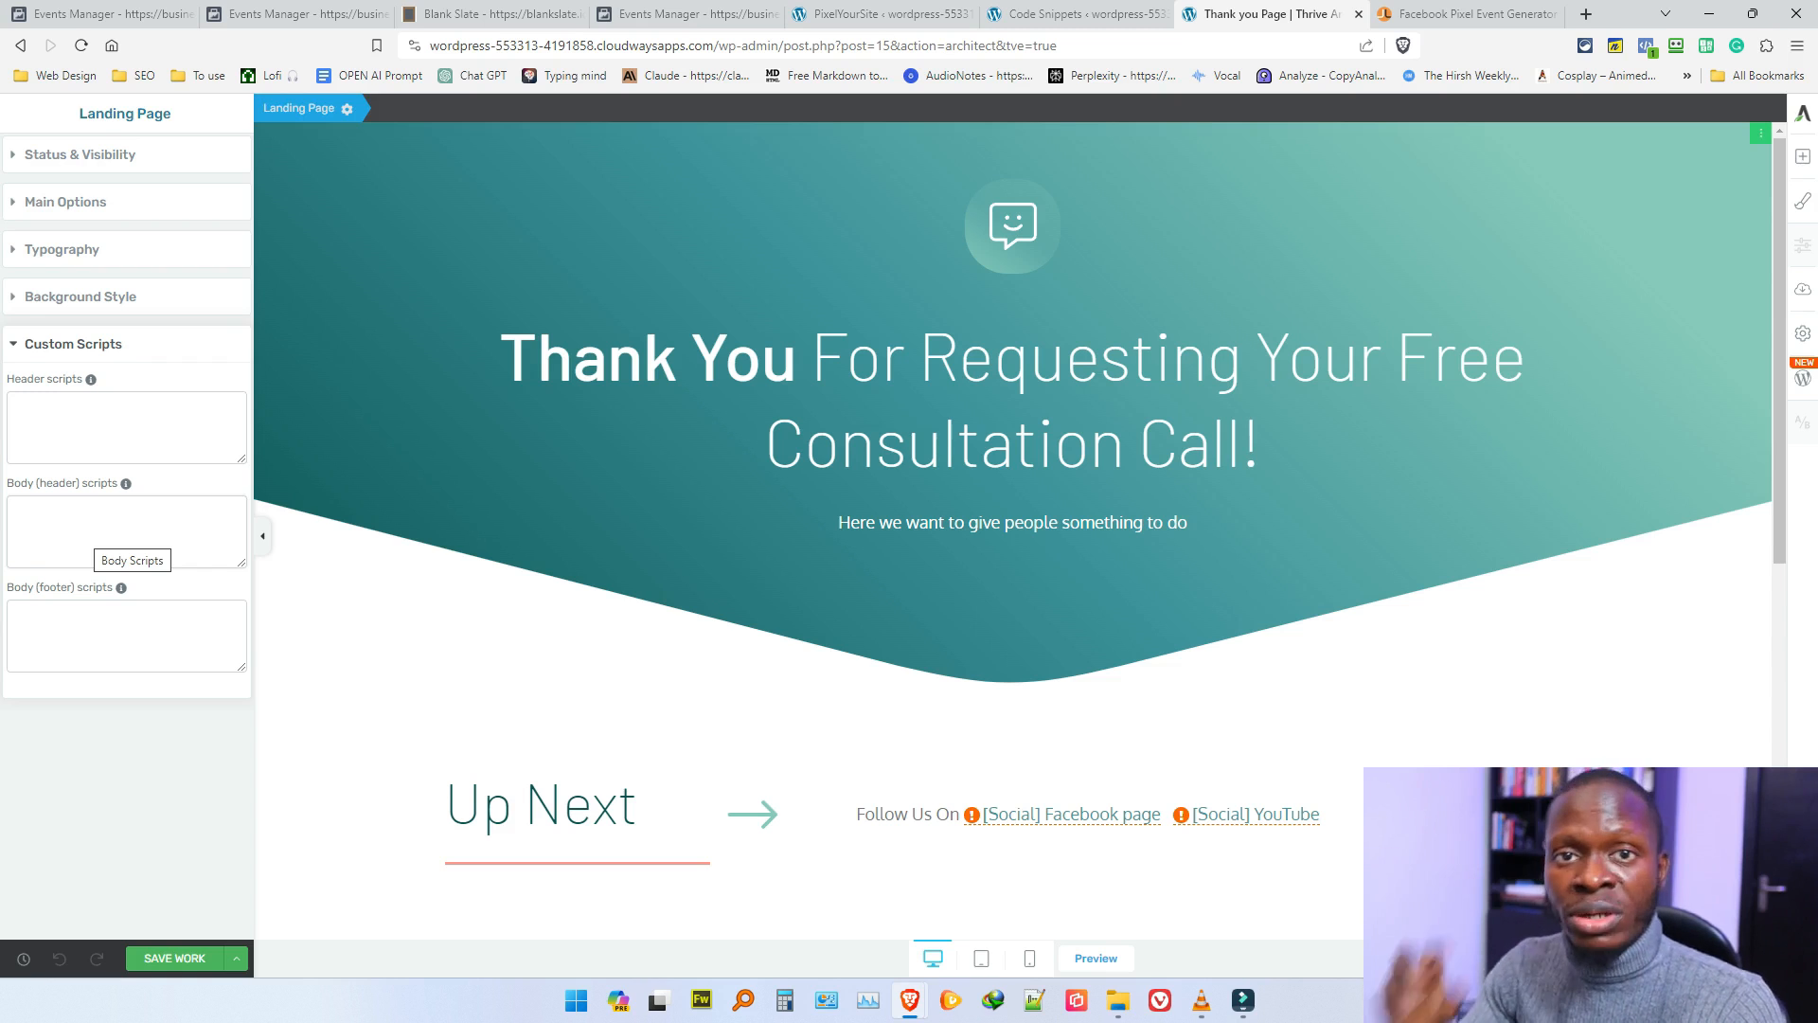
left_click(100, 535)
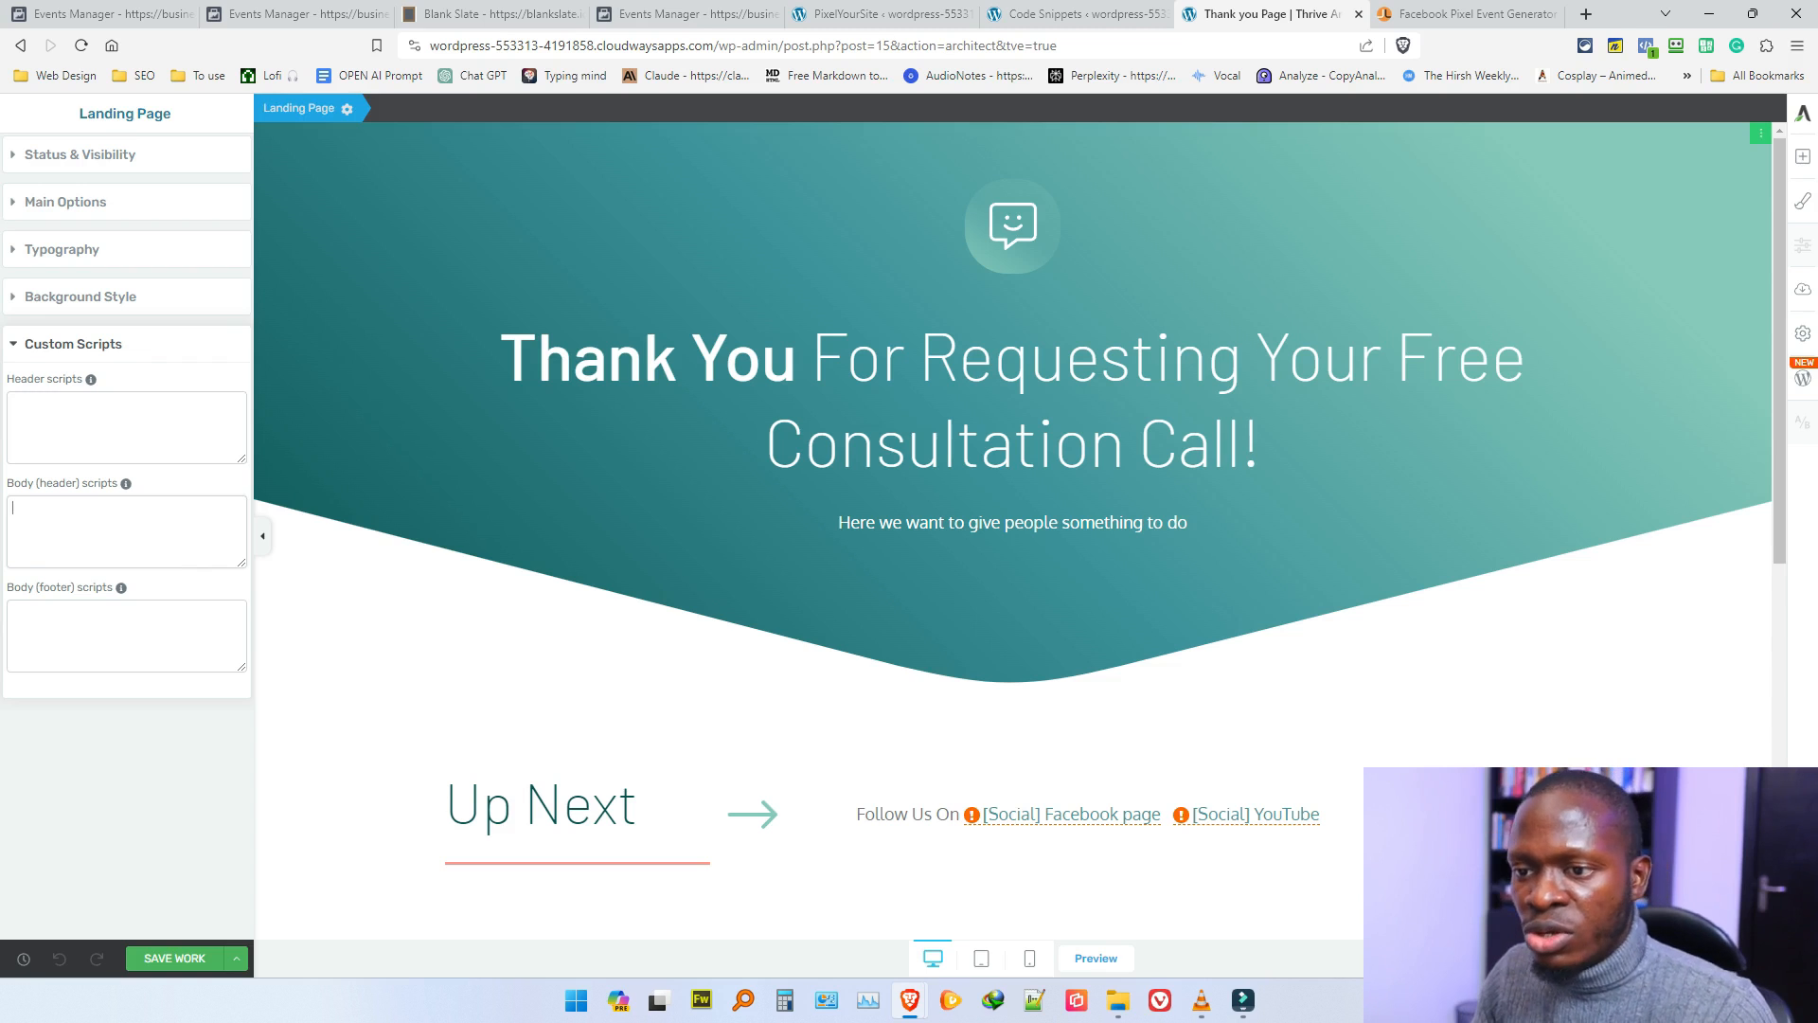
key("ctrl+v")
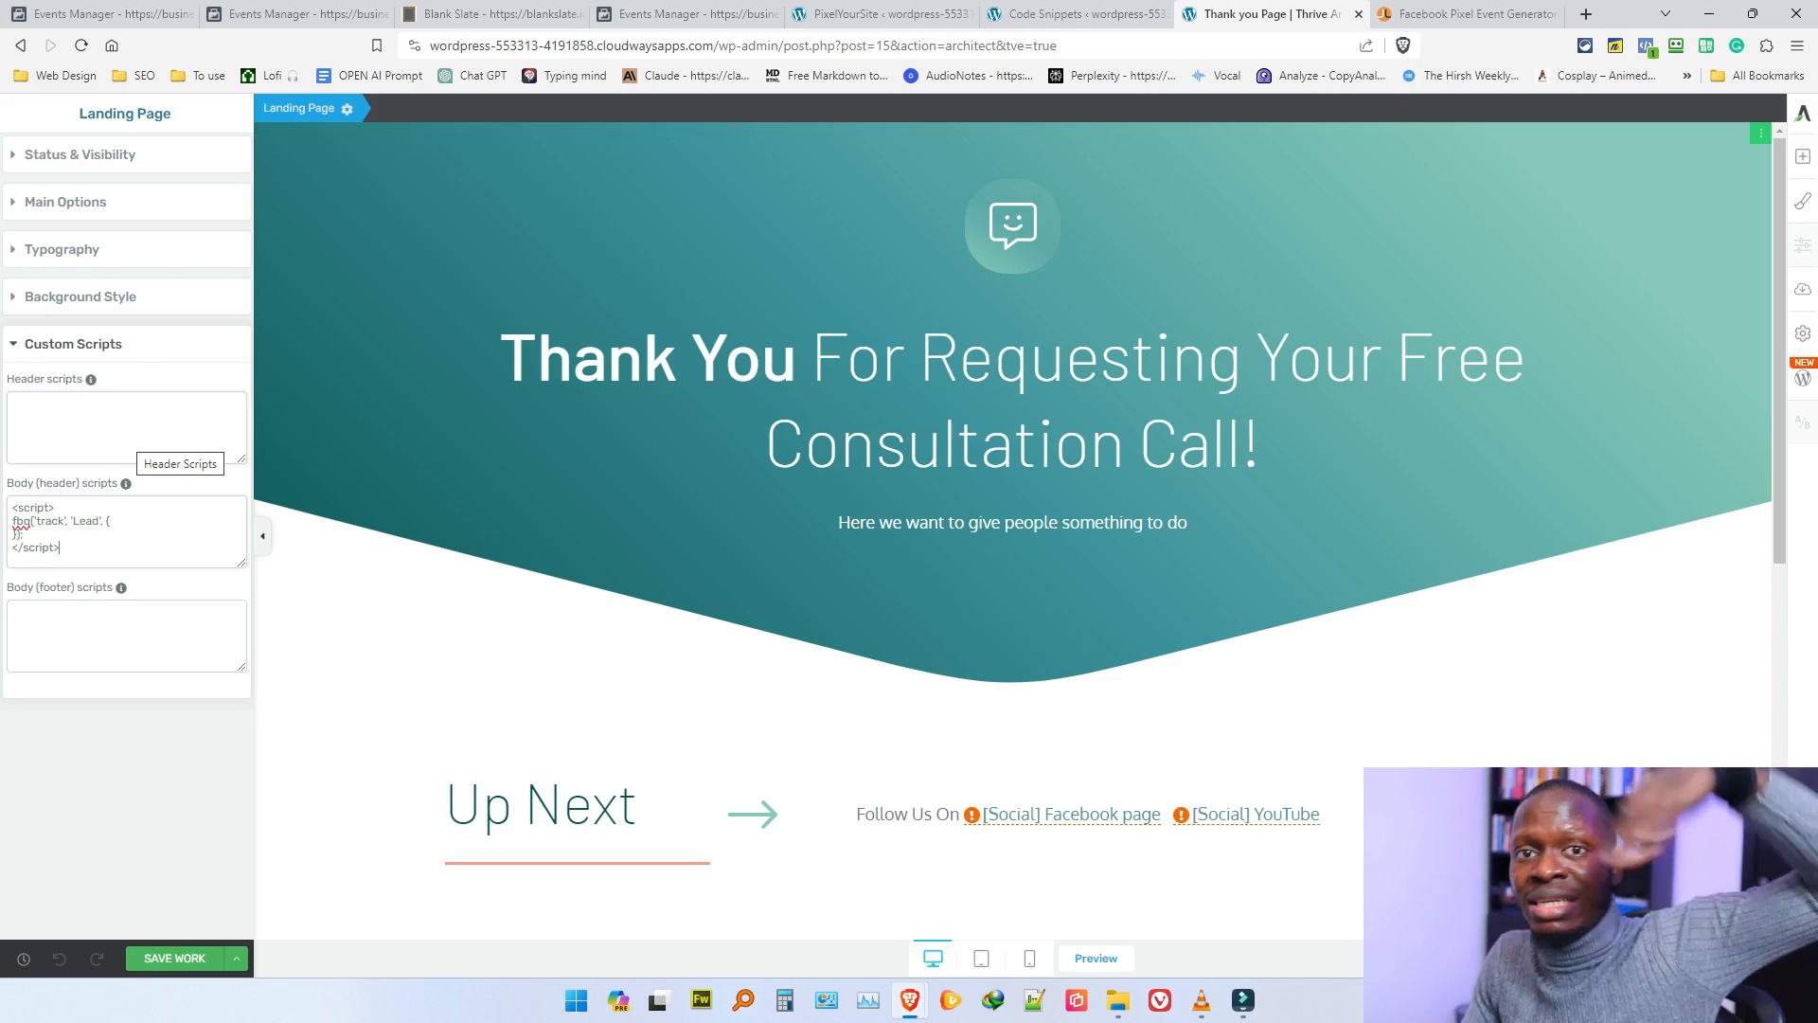
left_click(111, 522)
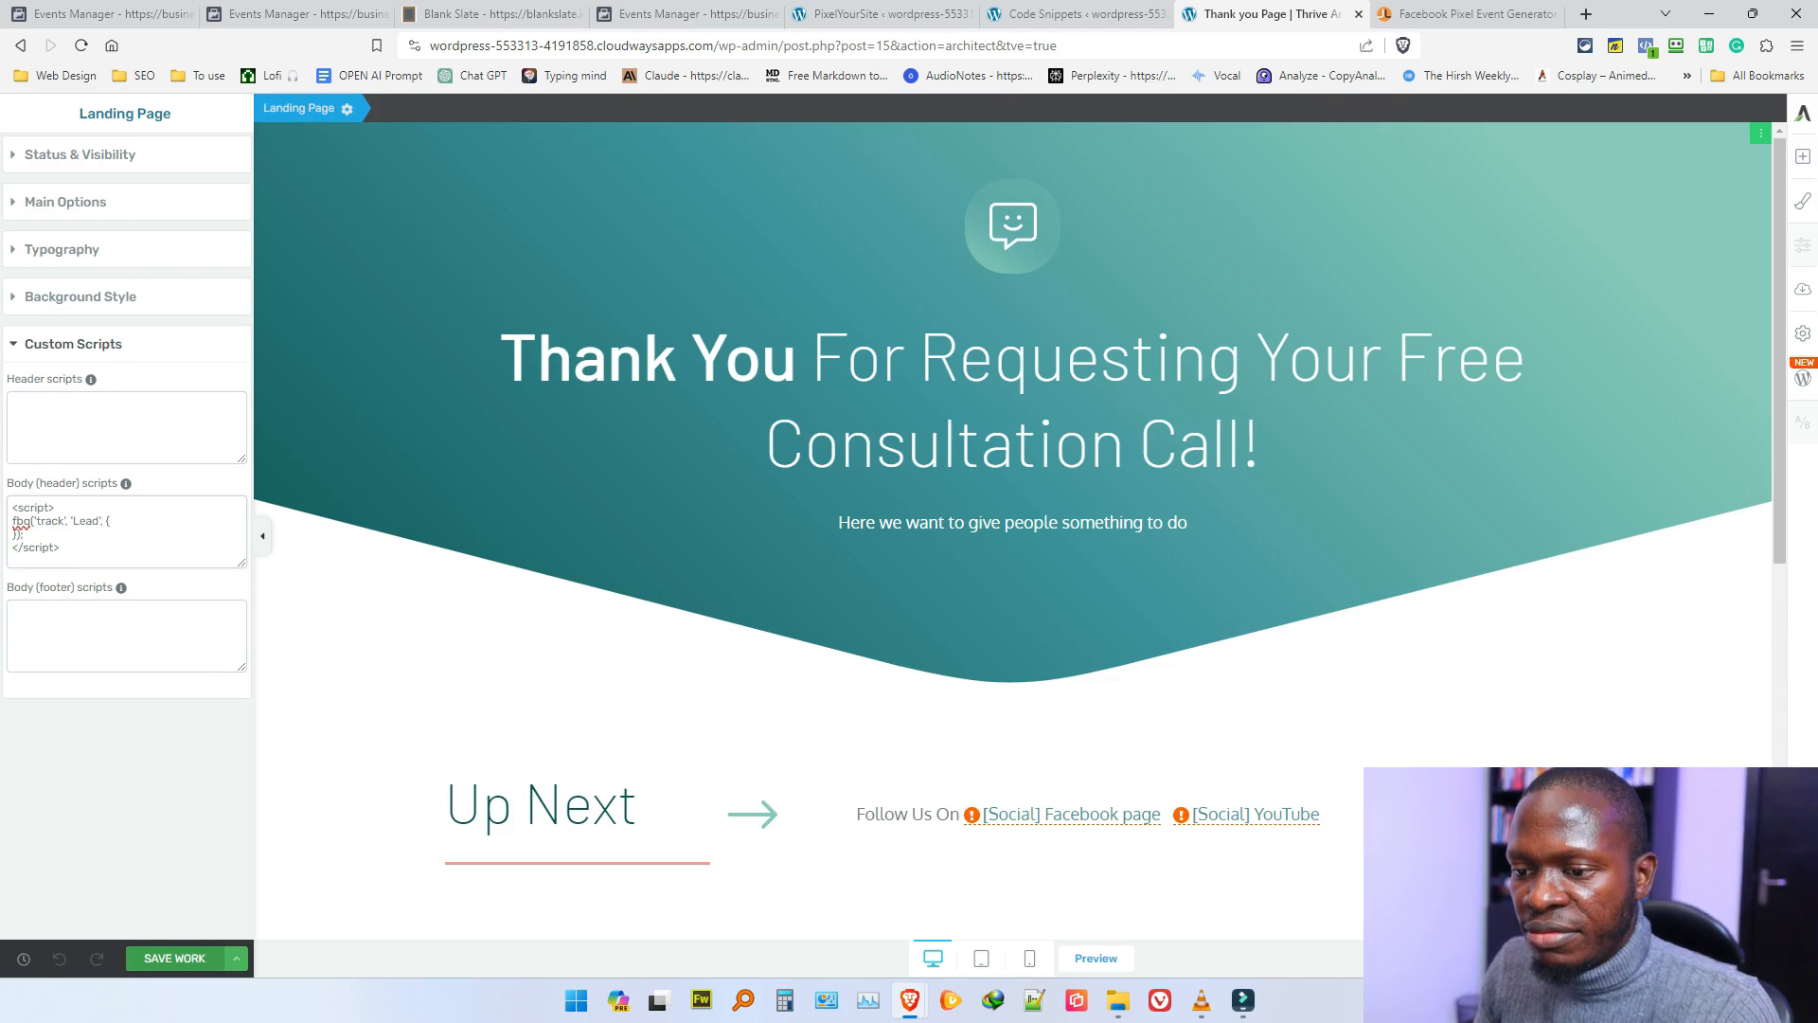
left_click(174, 958)
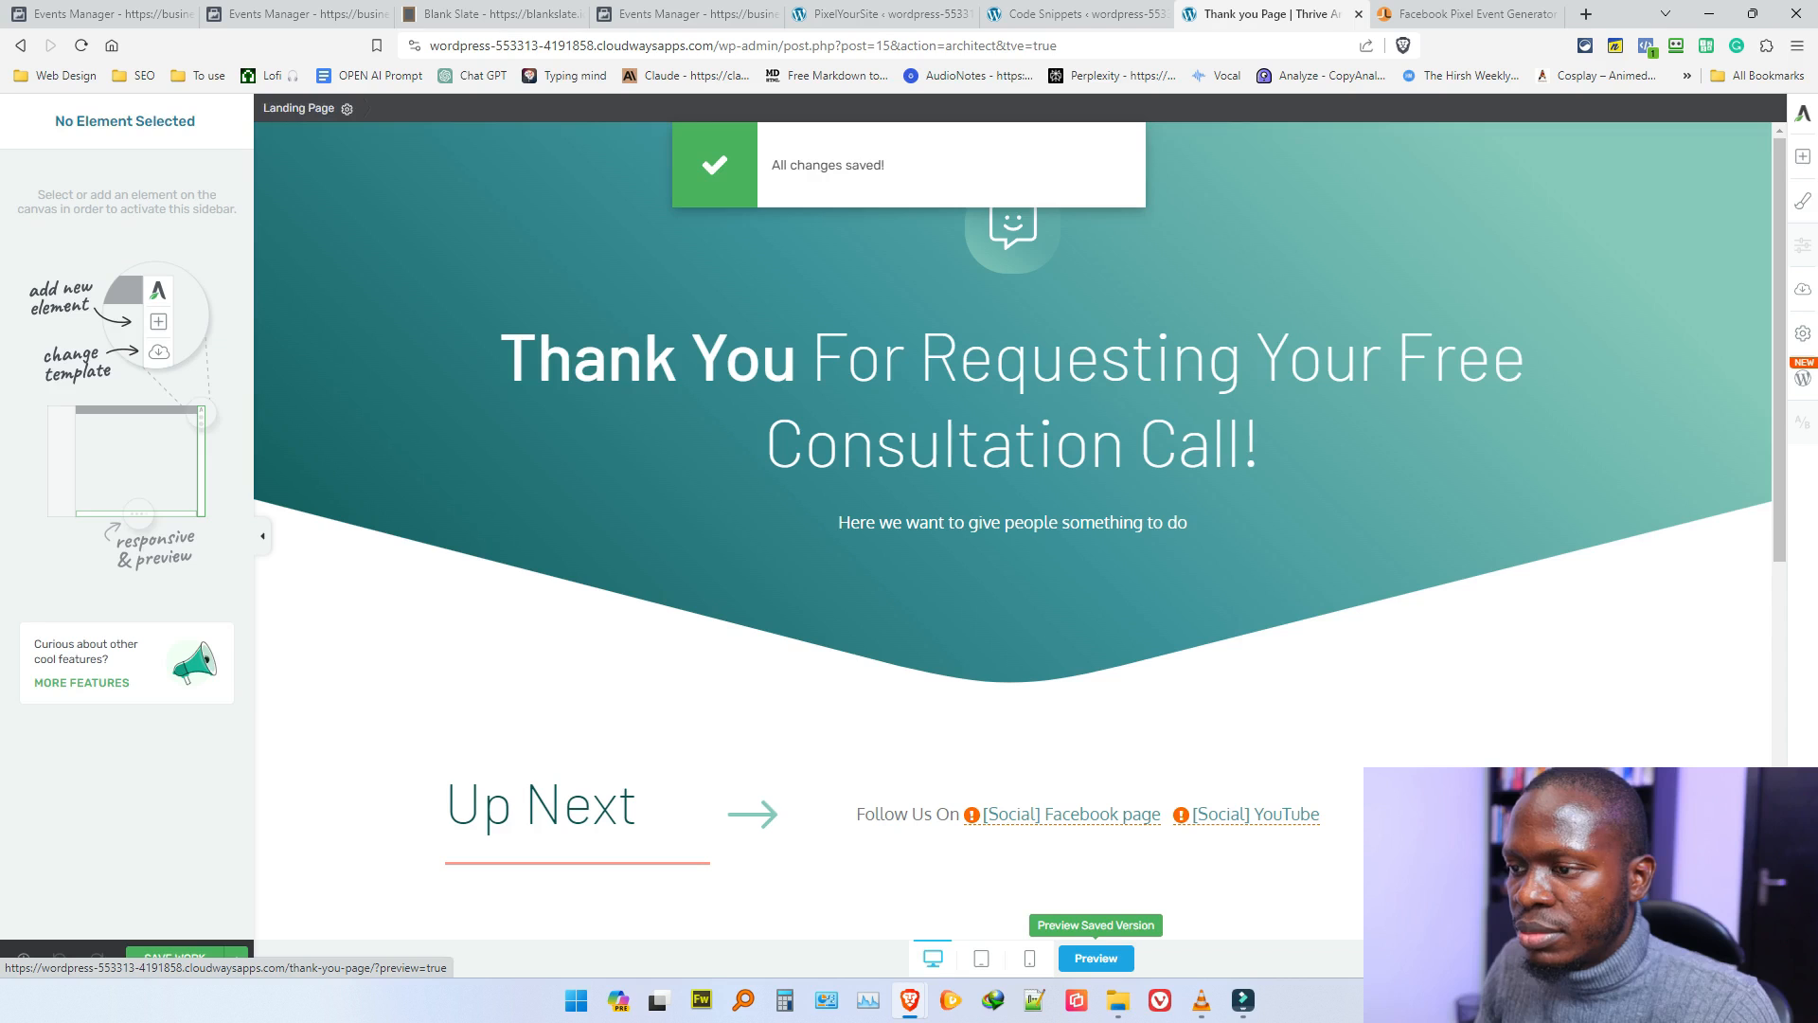
Step: Preview the saved thank-you page and check the Lead event with Meta Pixel Helper
left_click(1096, 958)
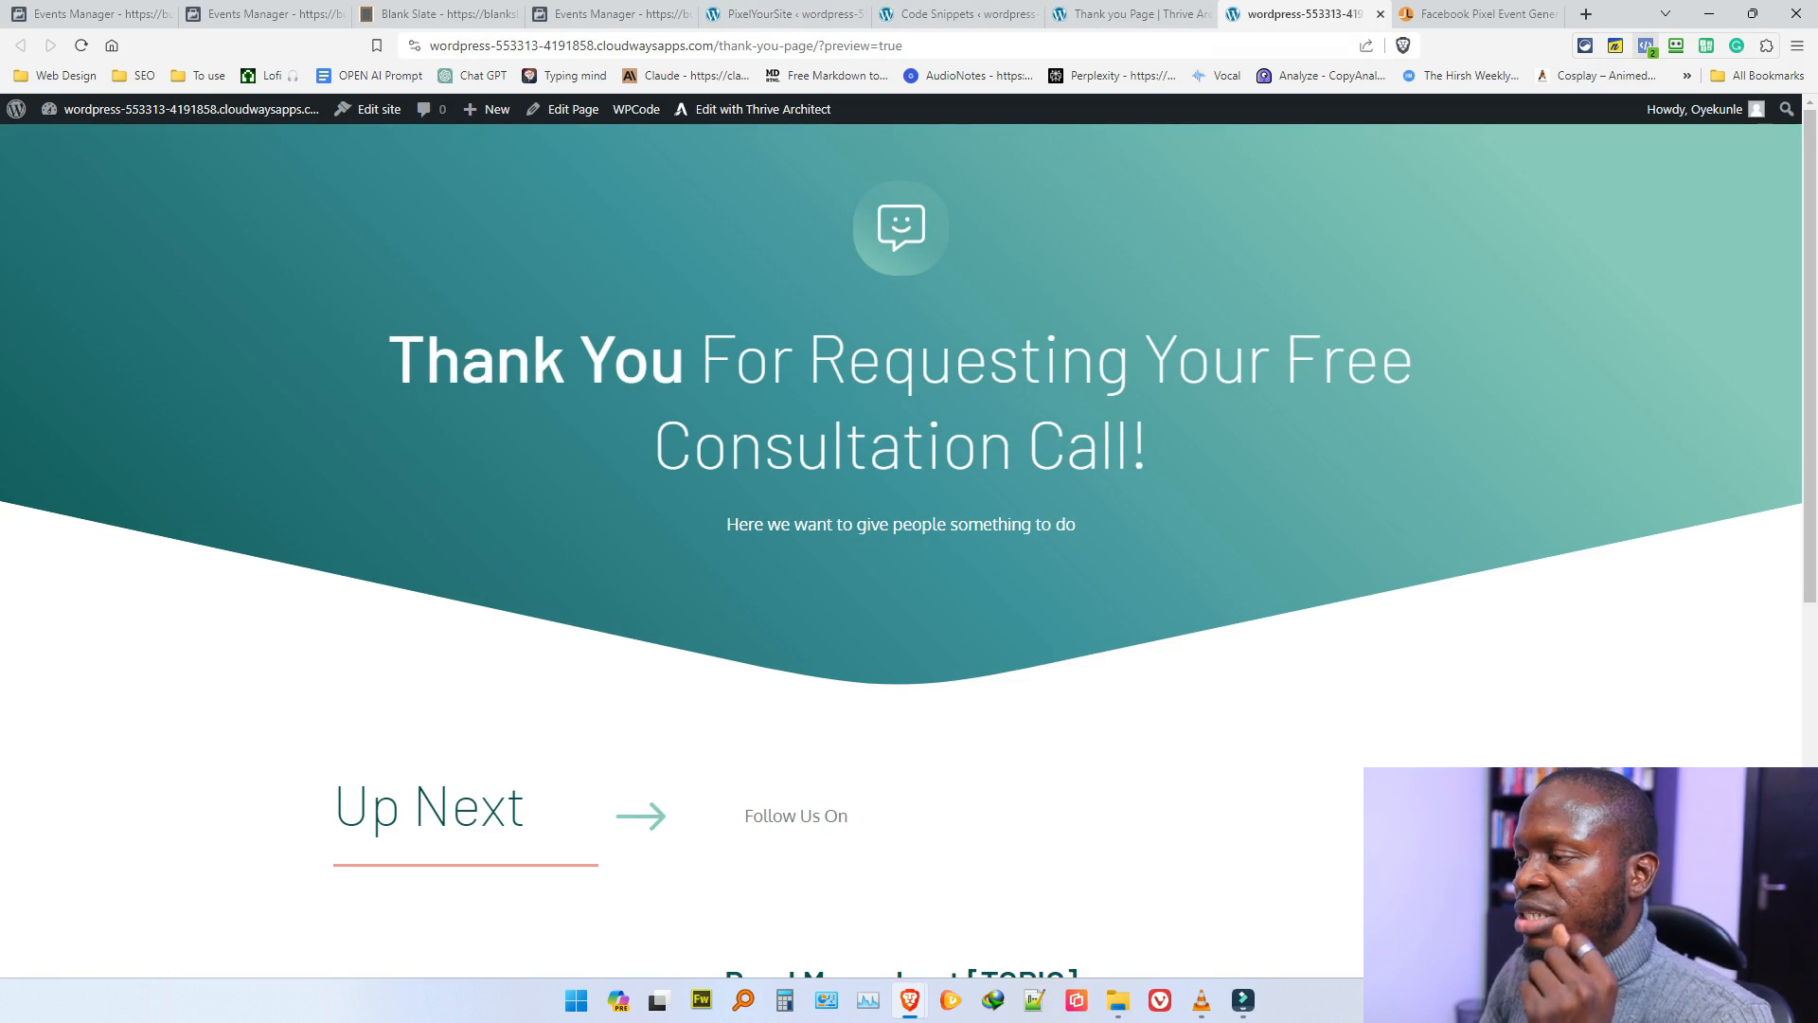
left_click(1646, 45)
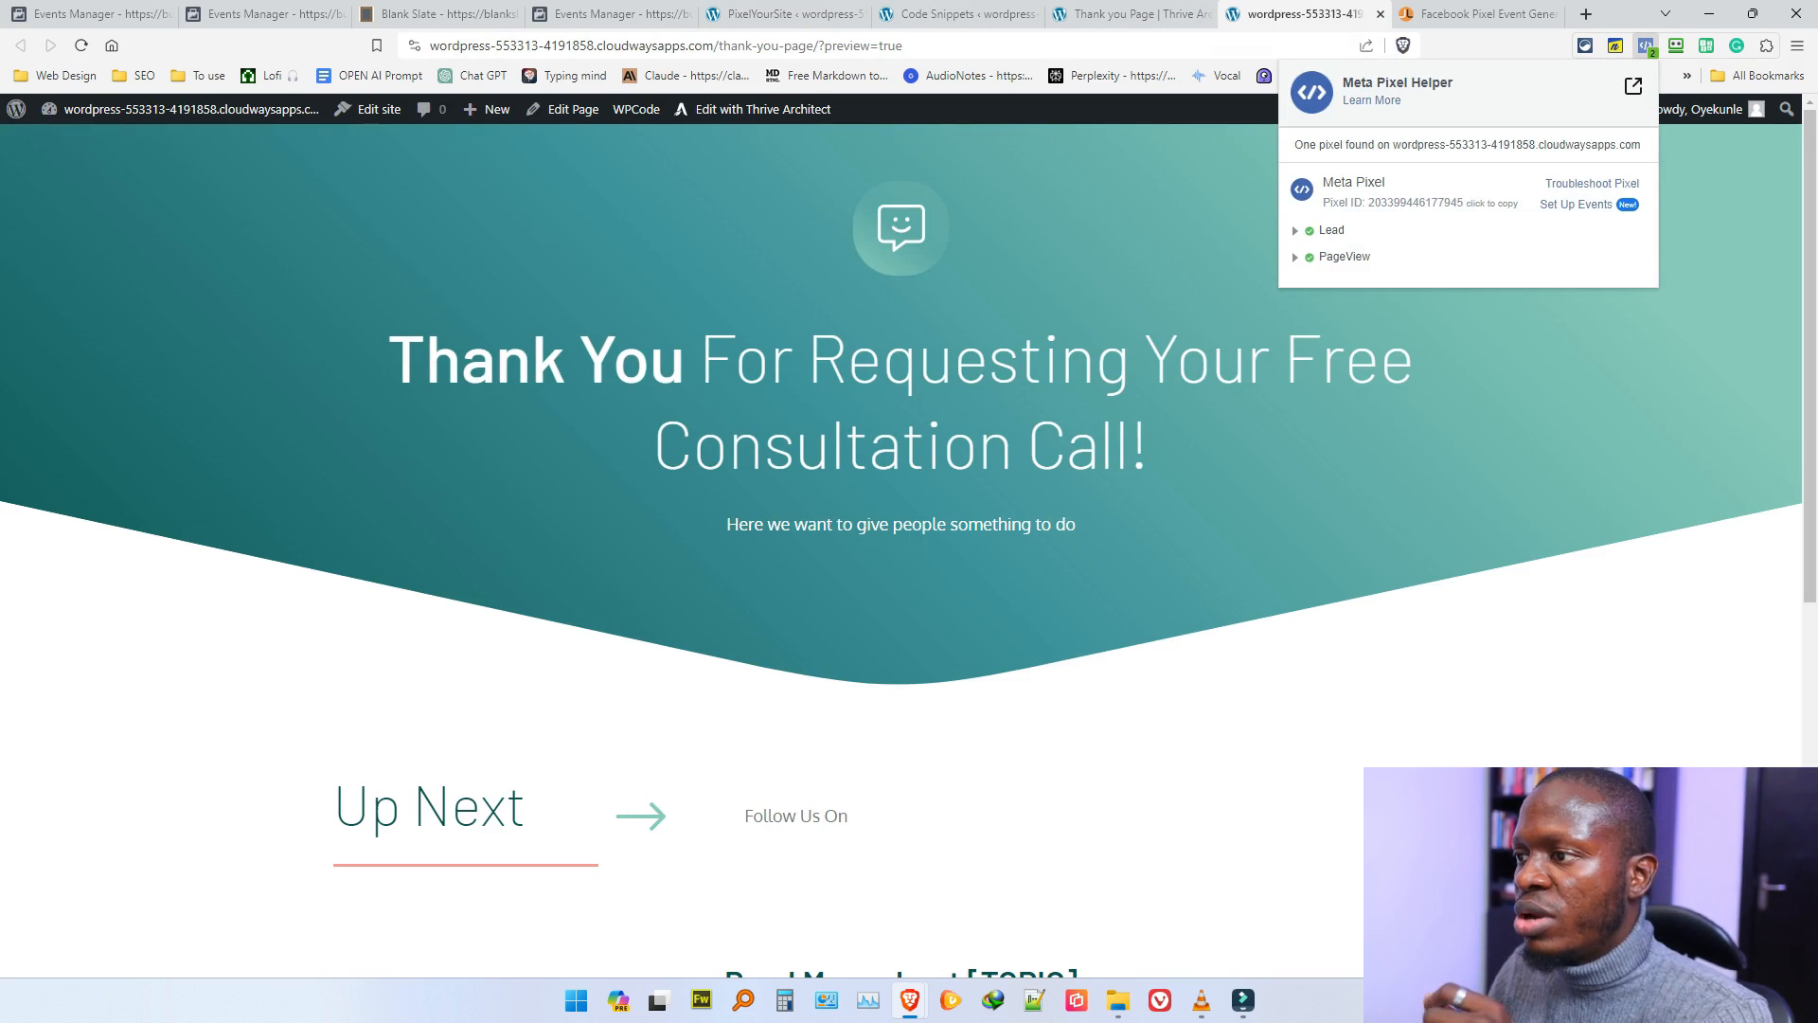
left_click(1296, 231)
left_click(1296, 231)
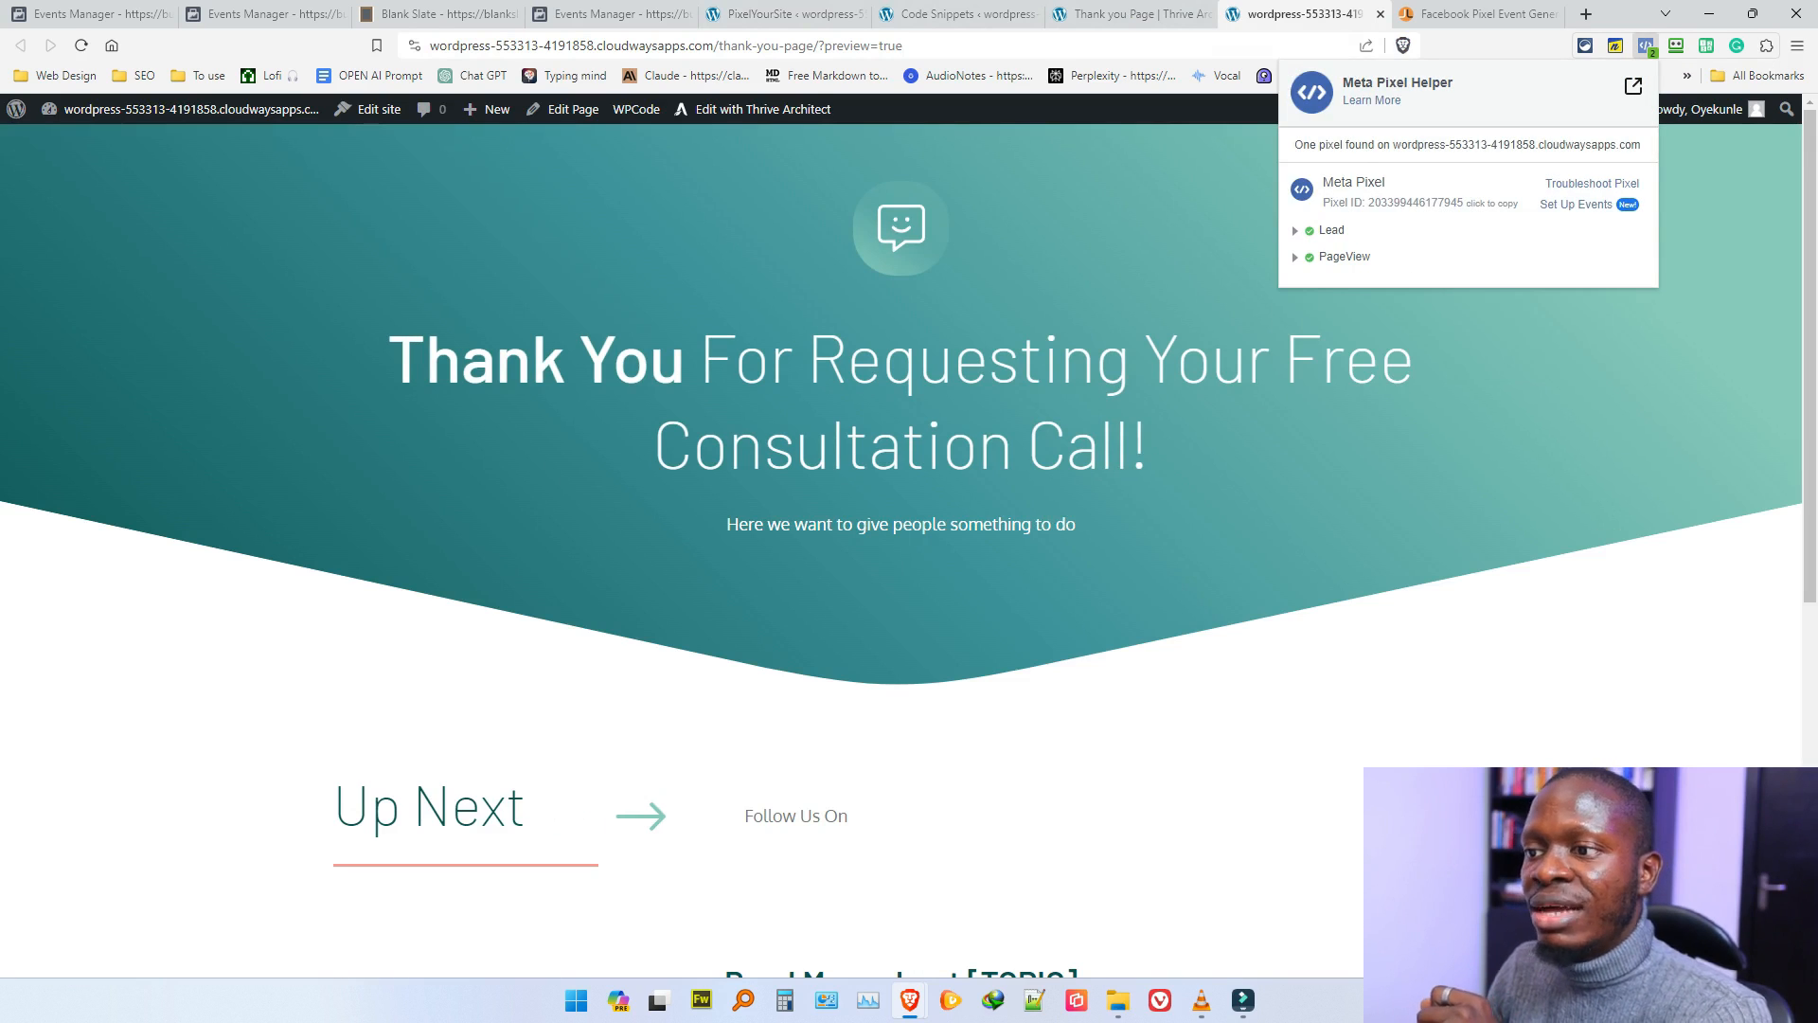
key("Escape")
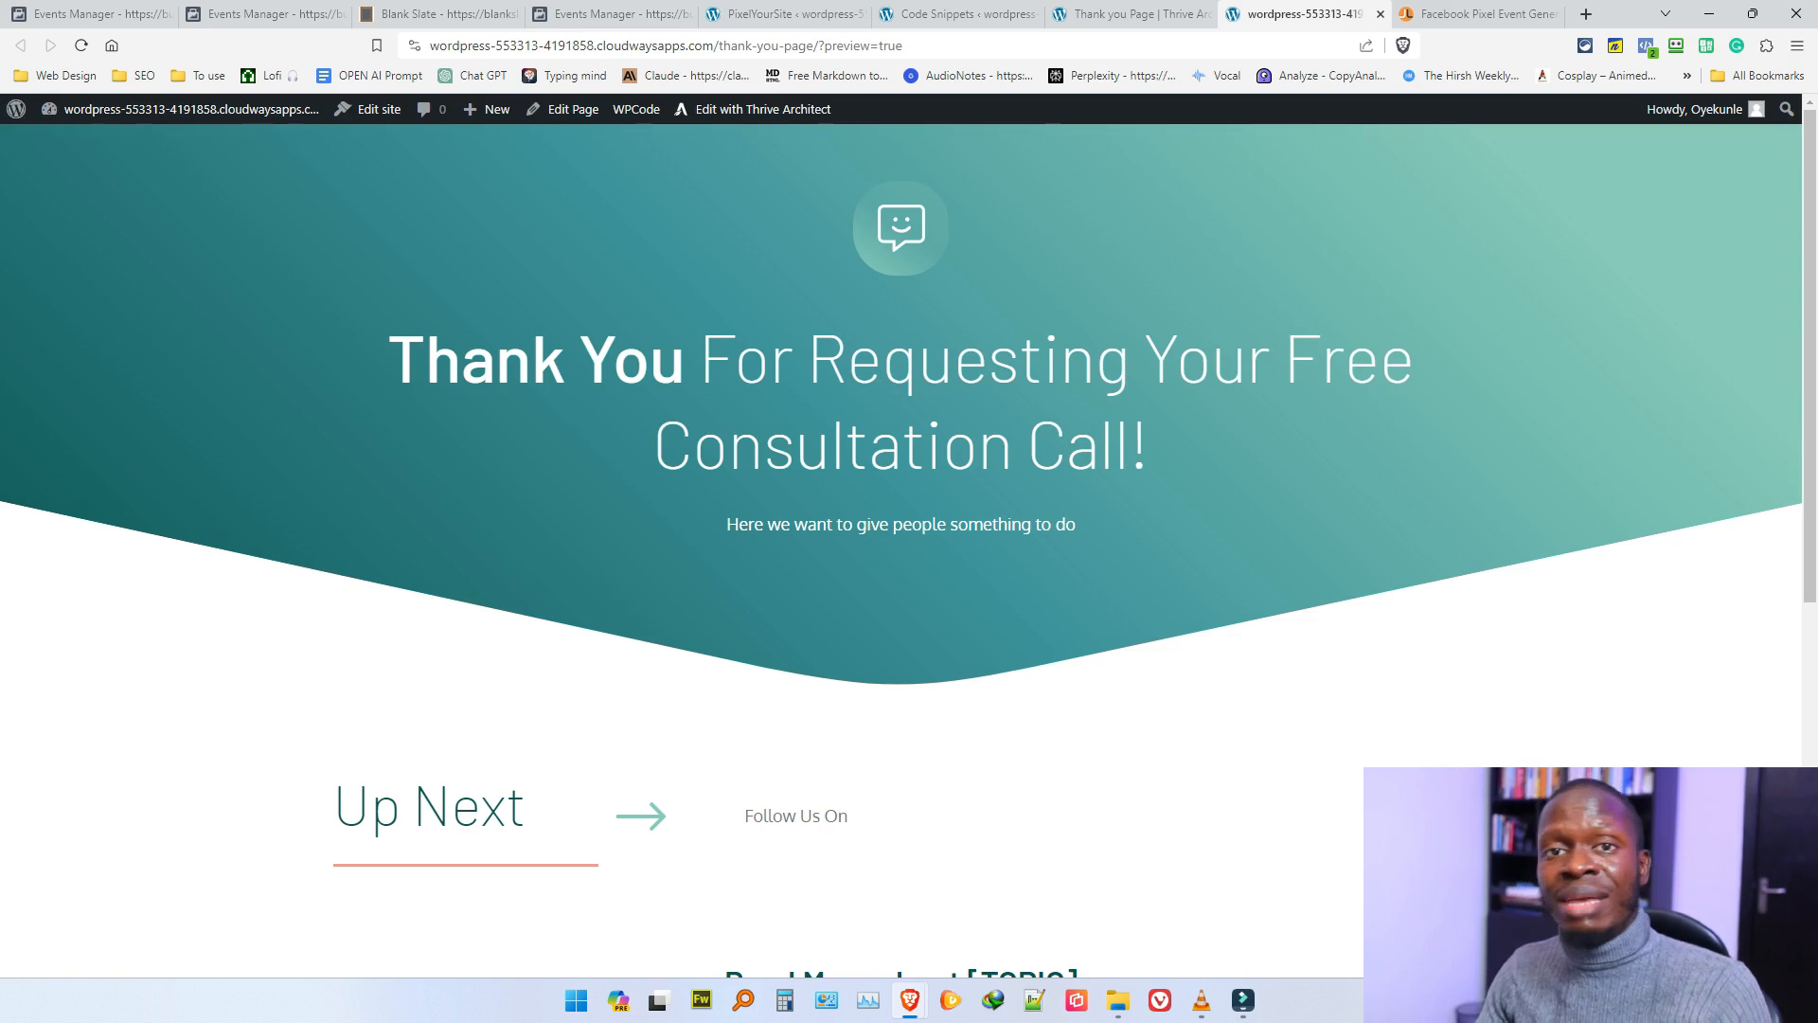
Step: Return to the Facebook Pixel Event Generator and choose Purchase as the event to track
left_click(1479, 14)
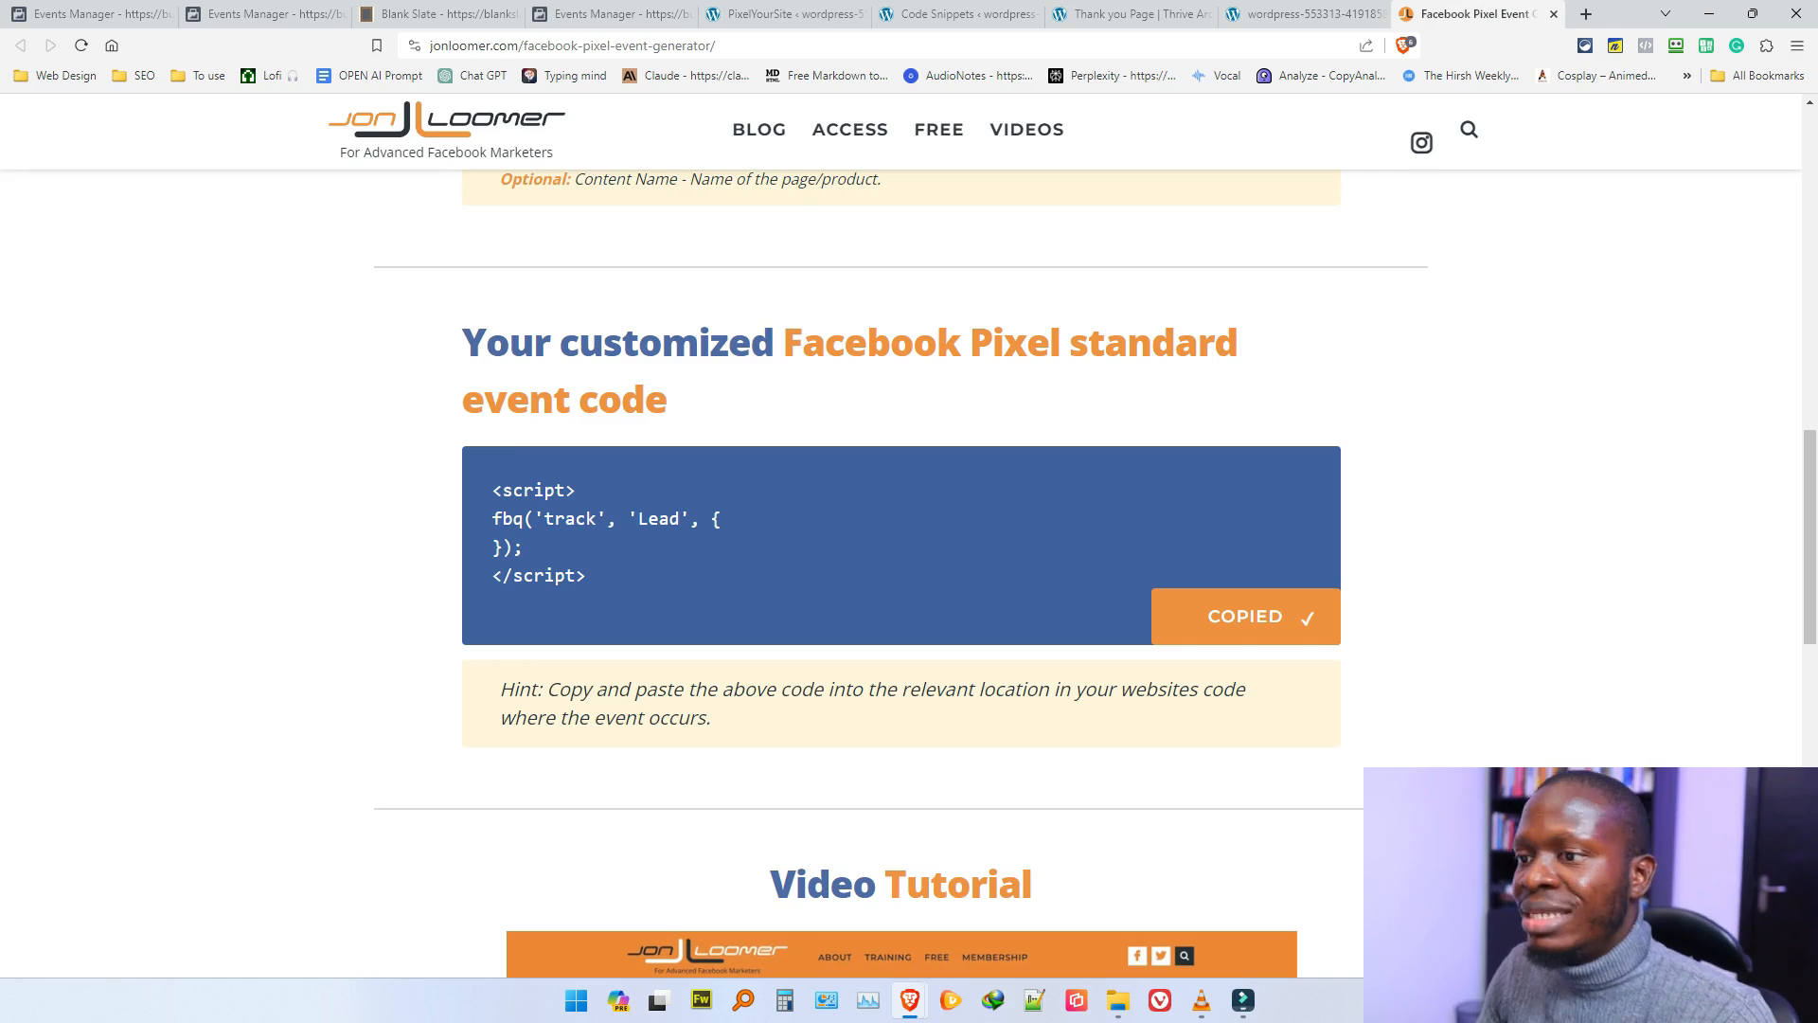
scroll(901, 530, "up", 3)
scroll(901, 530, "up", 8)
left_click(900, 437)
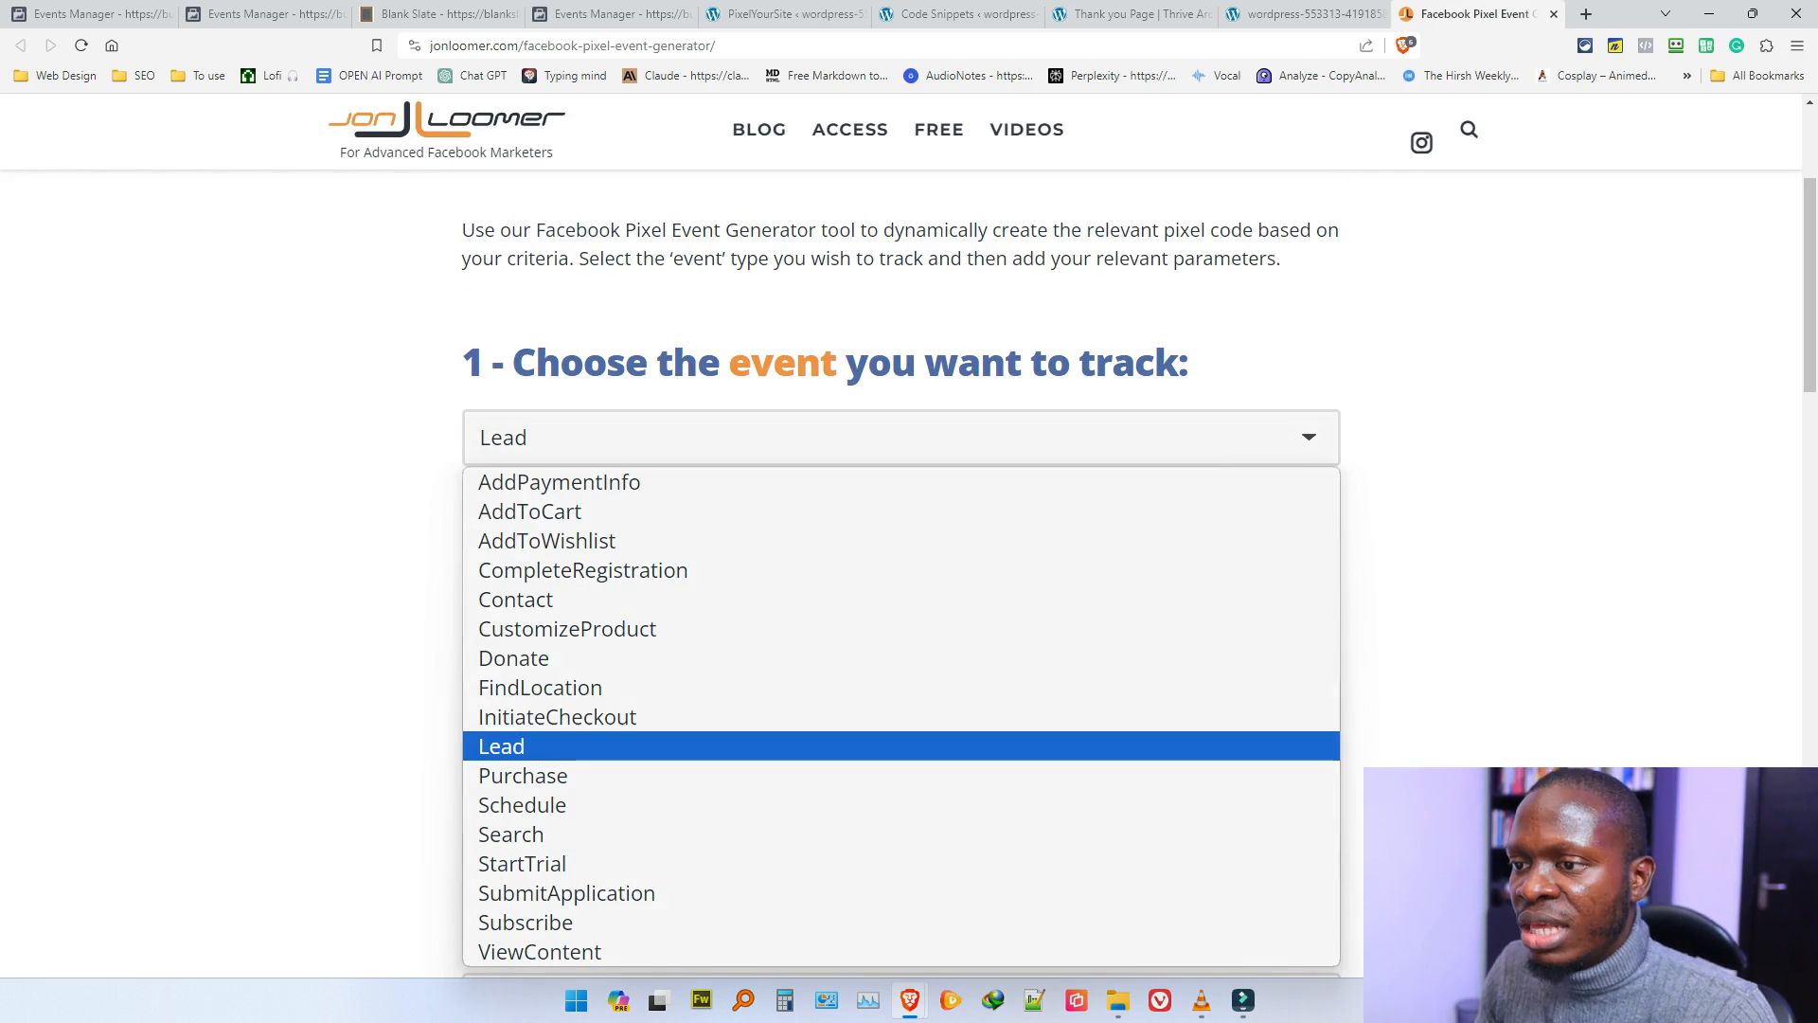
left_click(523, 776)
Step: Set the Purchase event's currency to Nigerian Naira (NGN) and its value to 100000, and copy the generated code
scroll(900, 606, "down", 5)
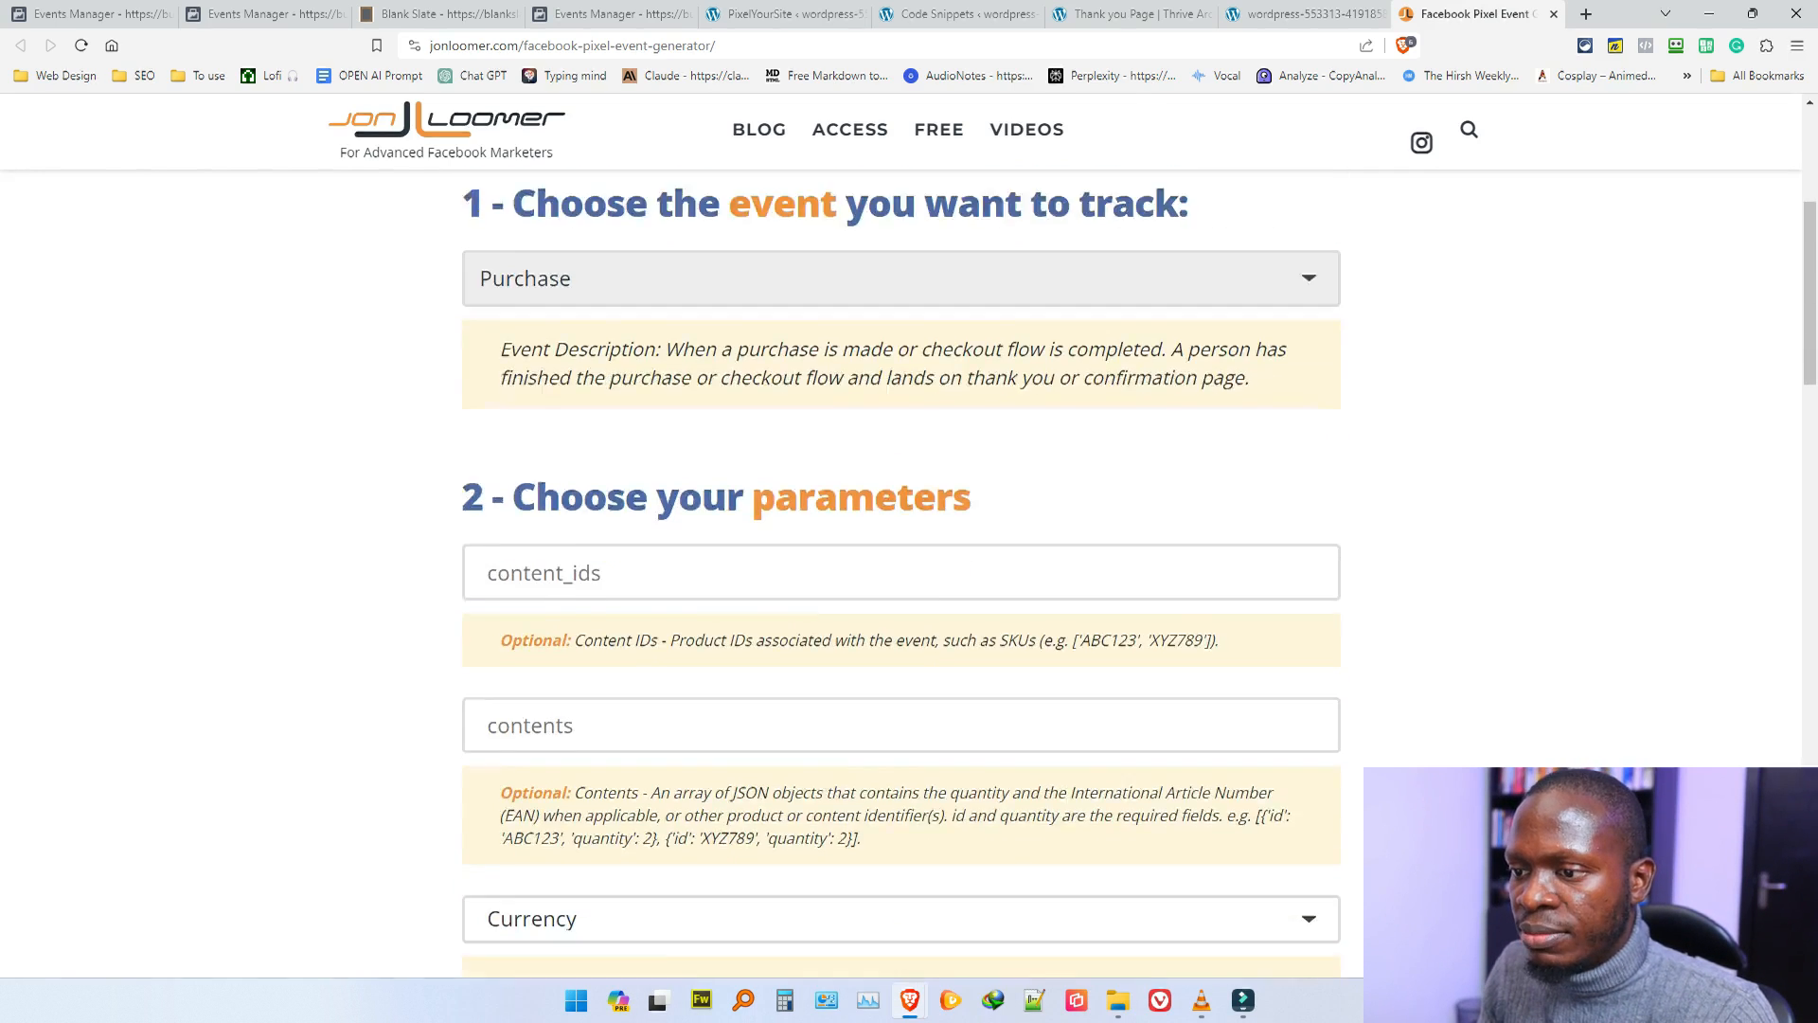
scroll(900, 568, "down", 2)
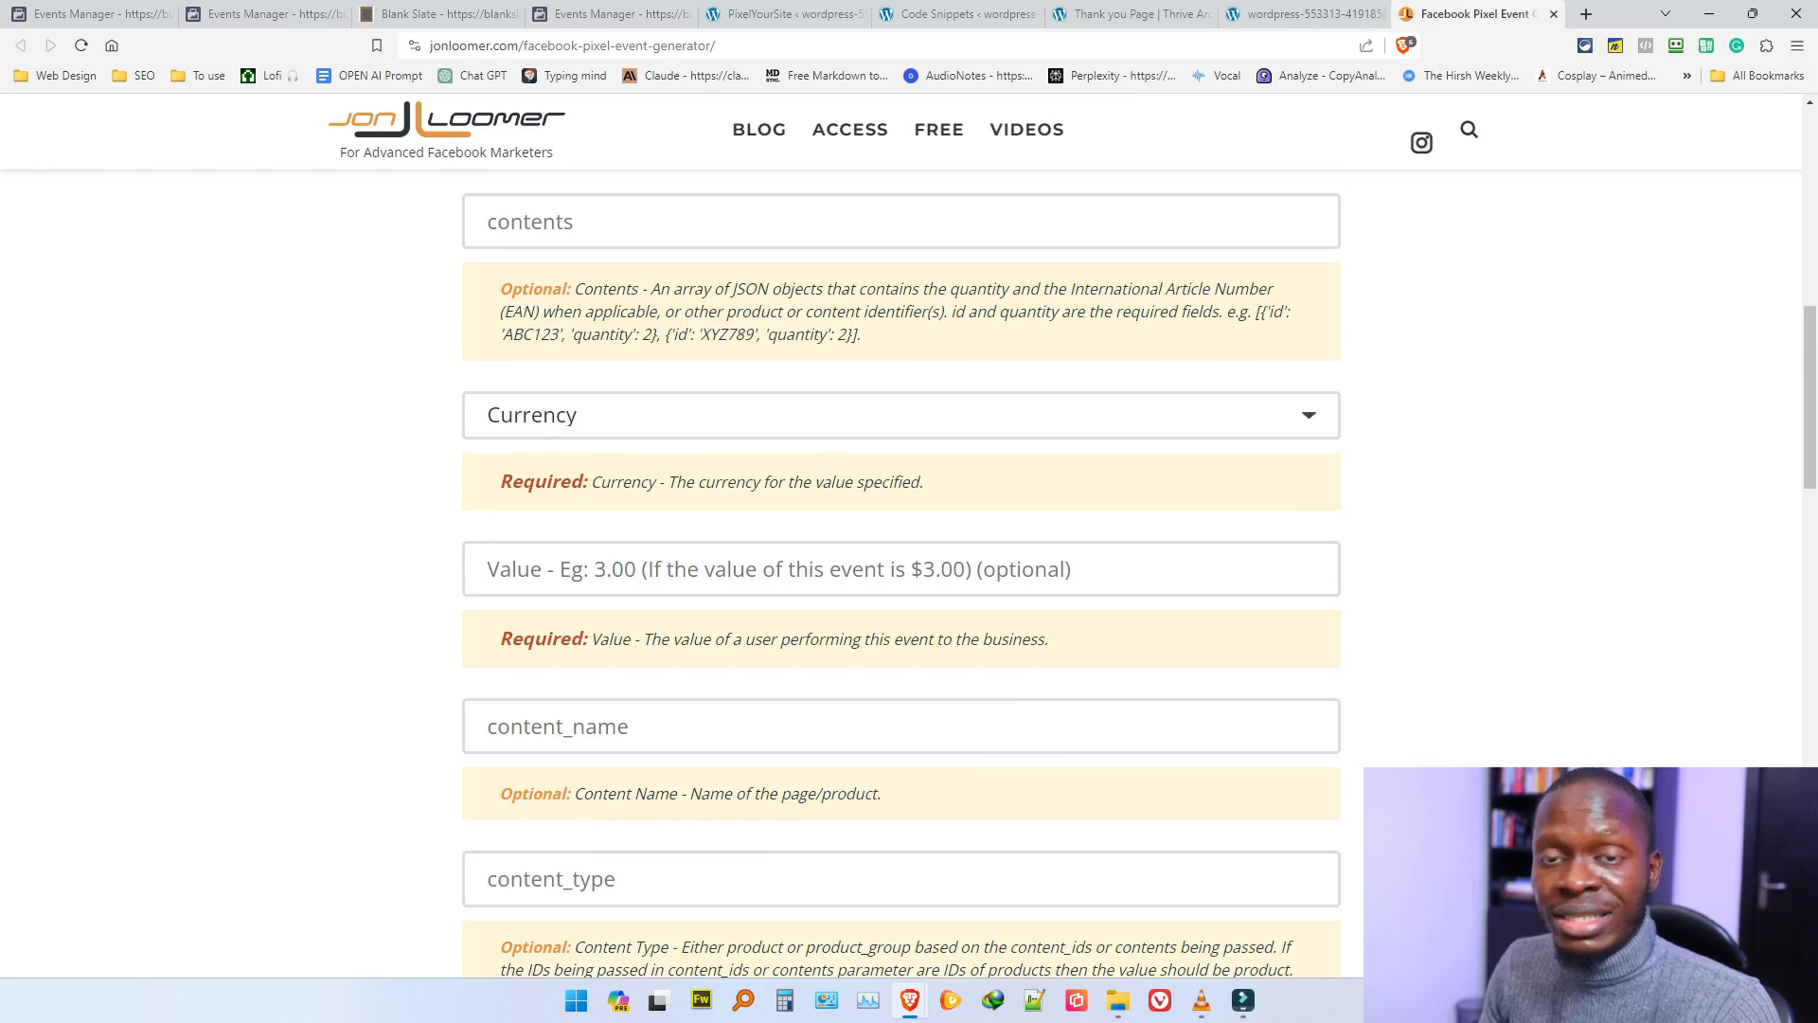
left_click(647, 417)
scroll(647, 689, "down", 10)
scroll(647, 687, "up", 5)
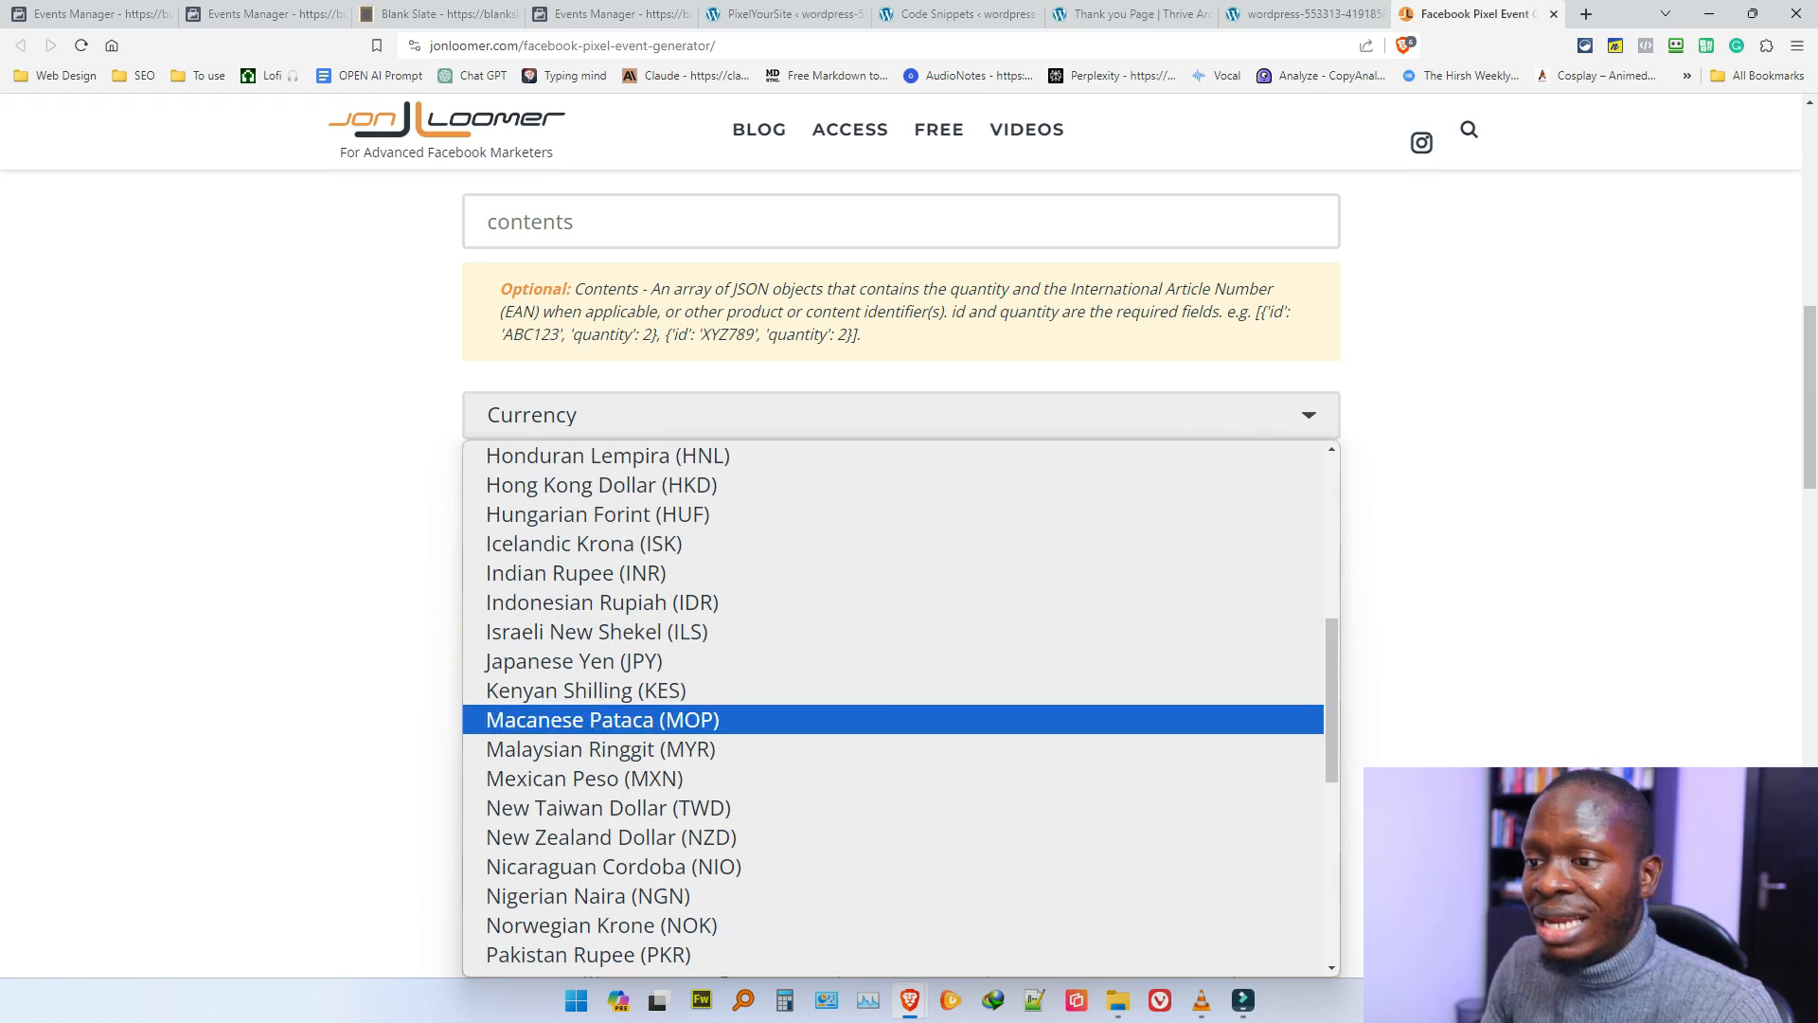
scroll(606, 848, "down", 2)
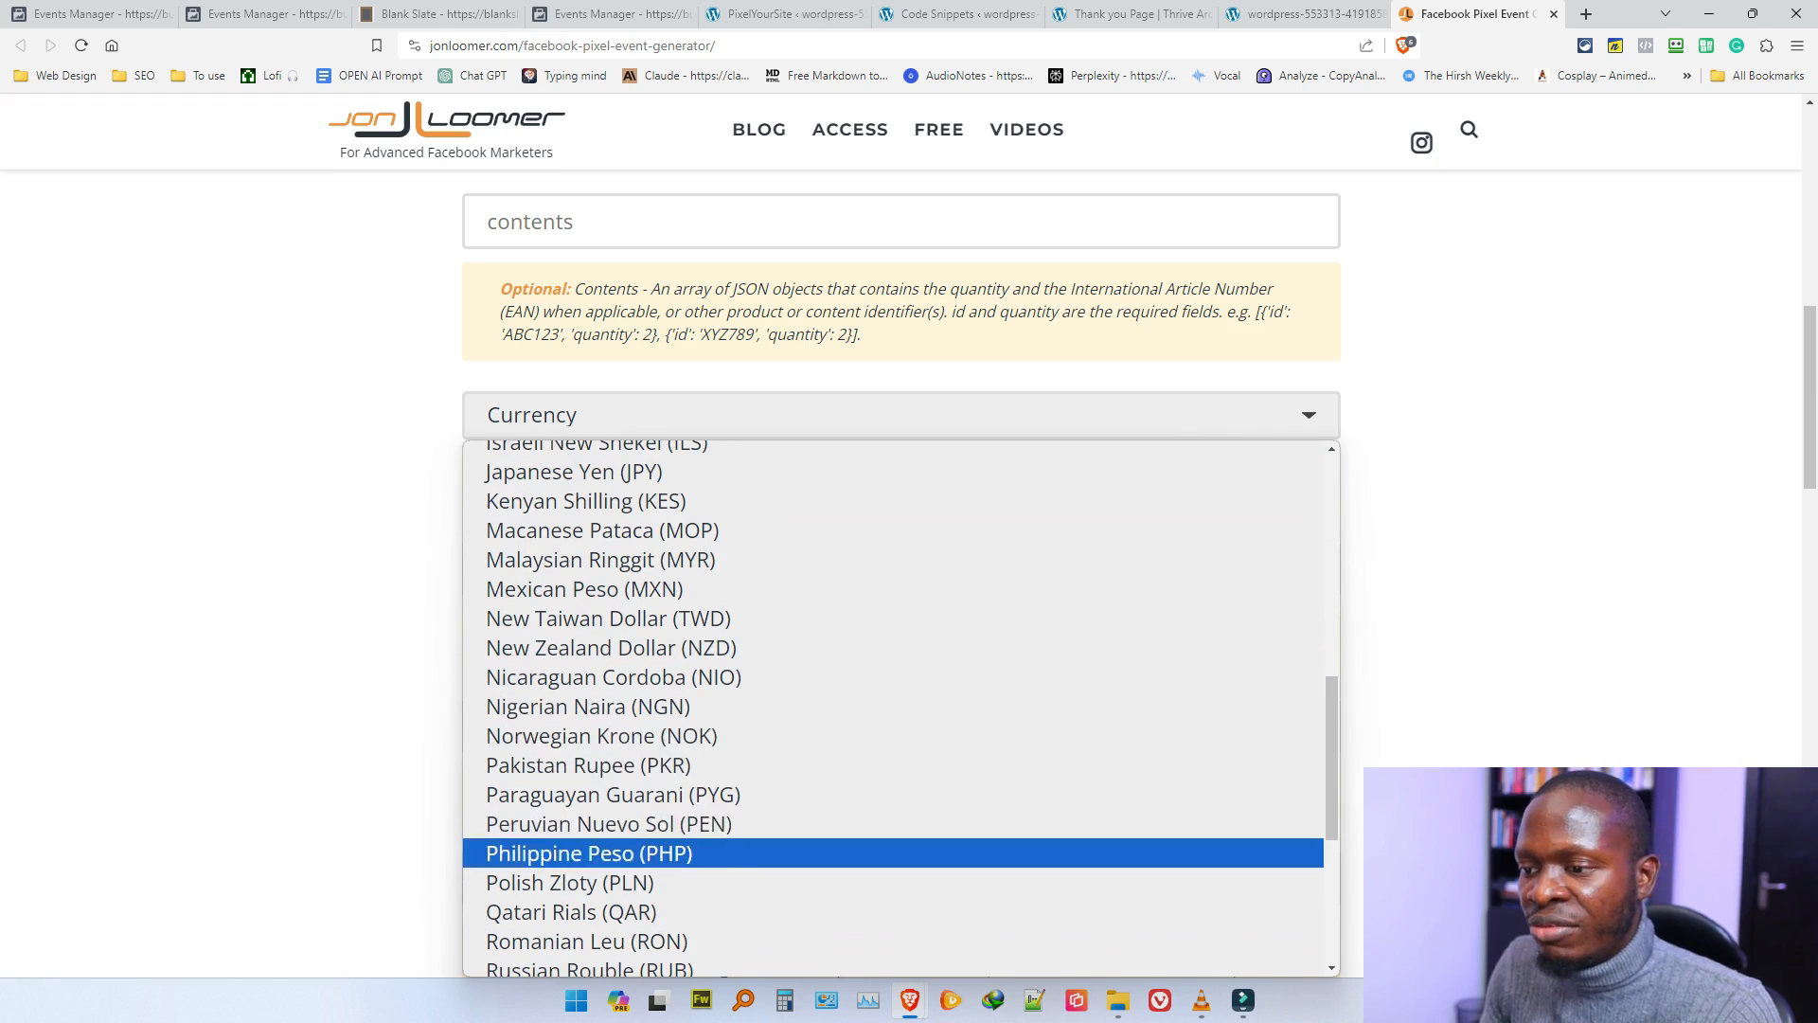
left_click(606, 702)
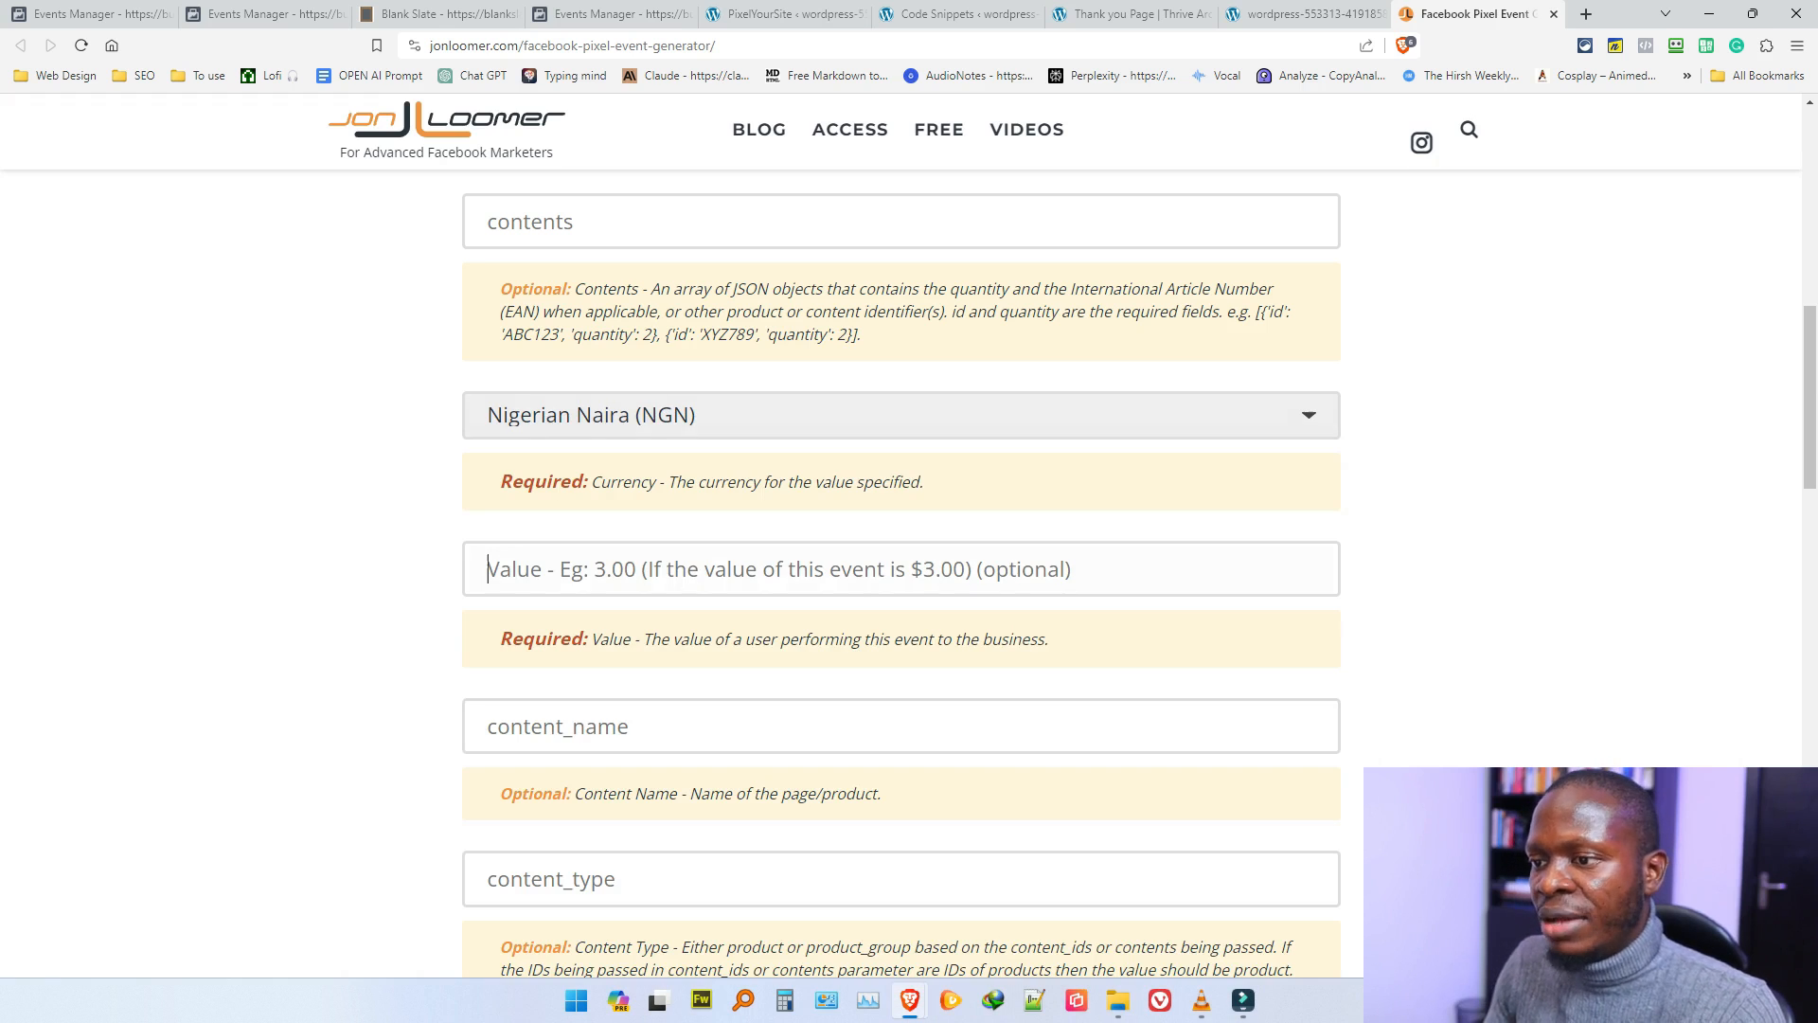
left_click(488, 569)
type("100000")
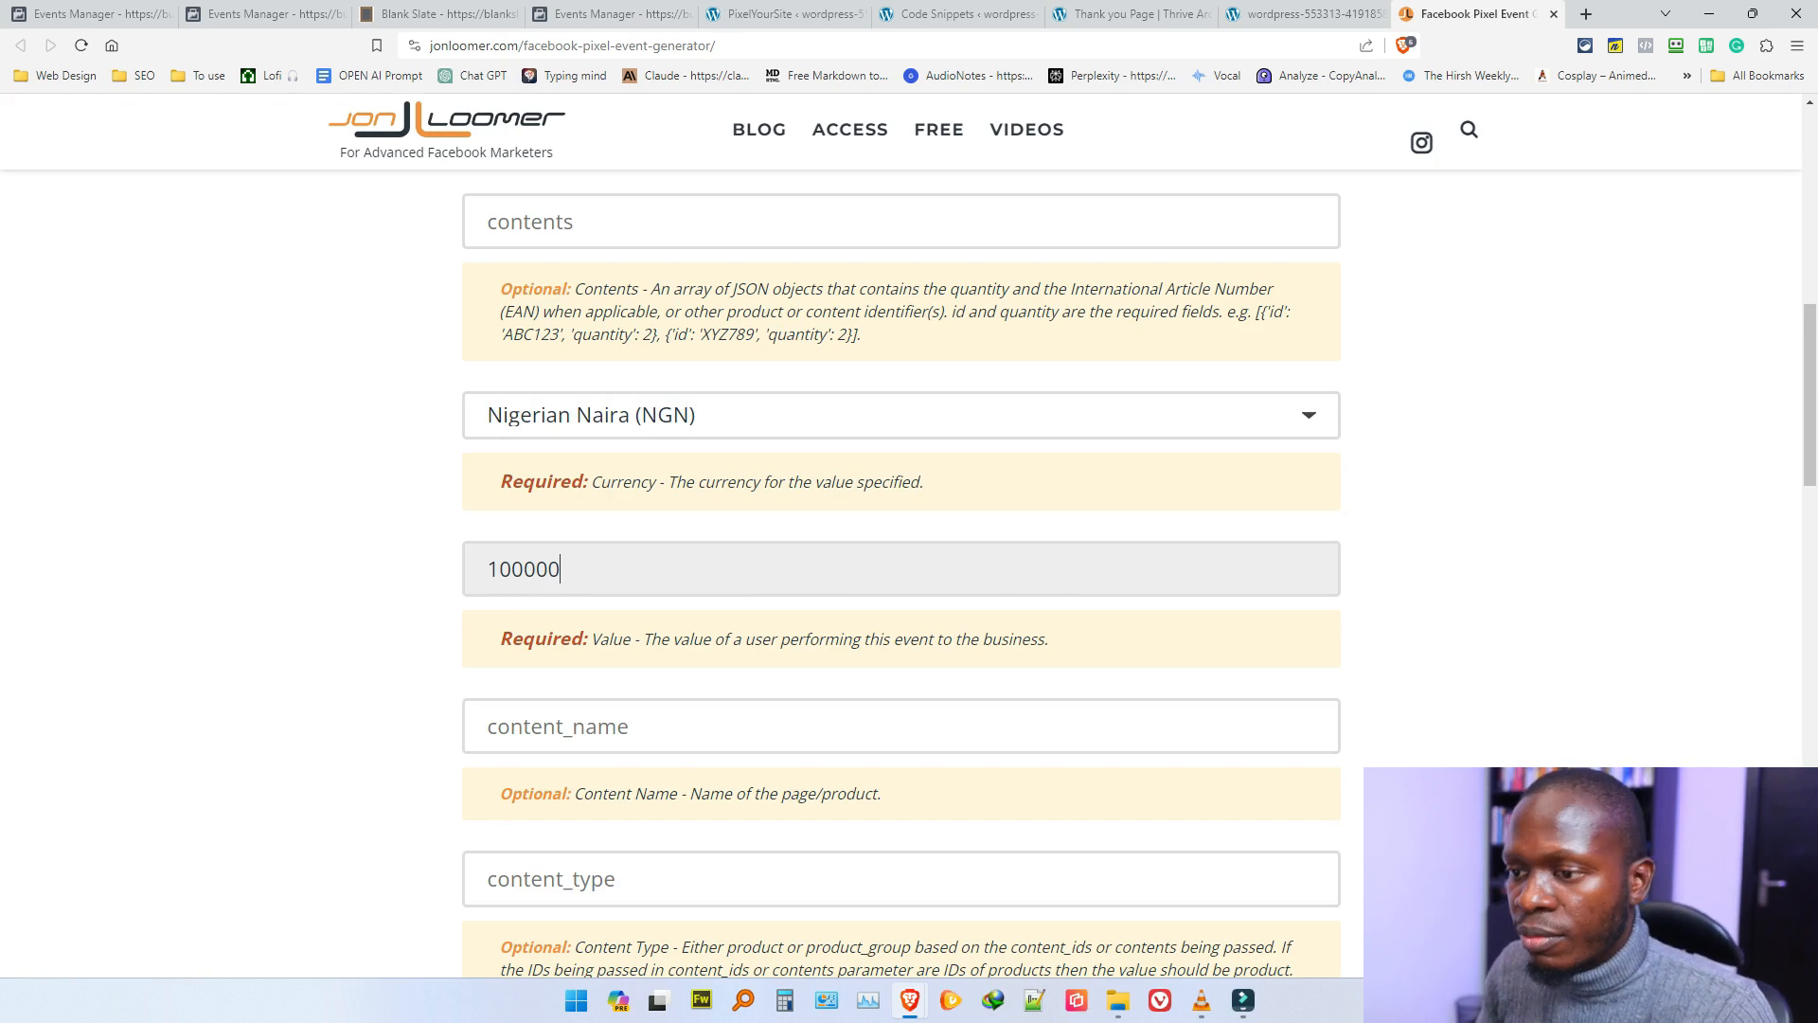
scroll(900, 568, "down", 10)
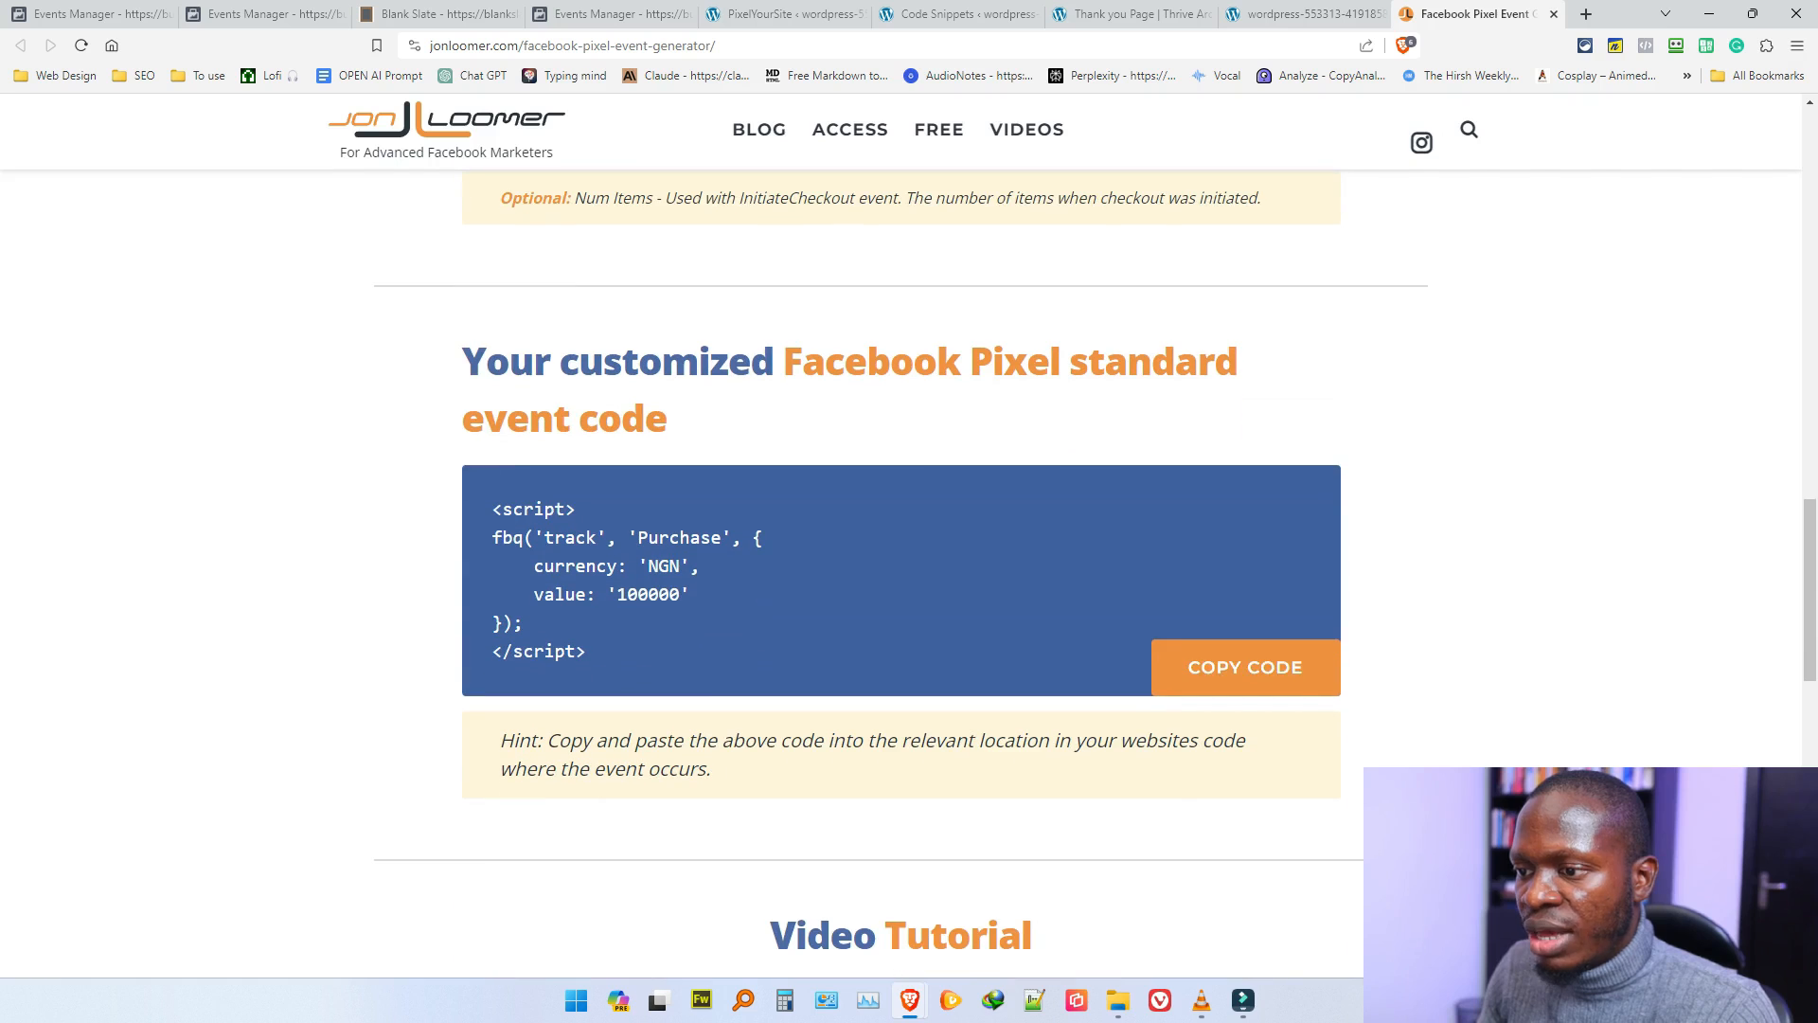
left_click(1246, 667)
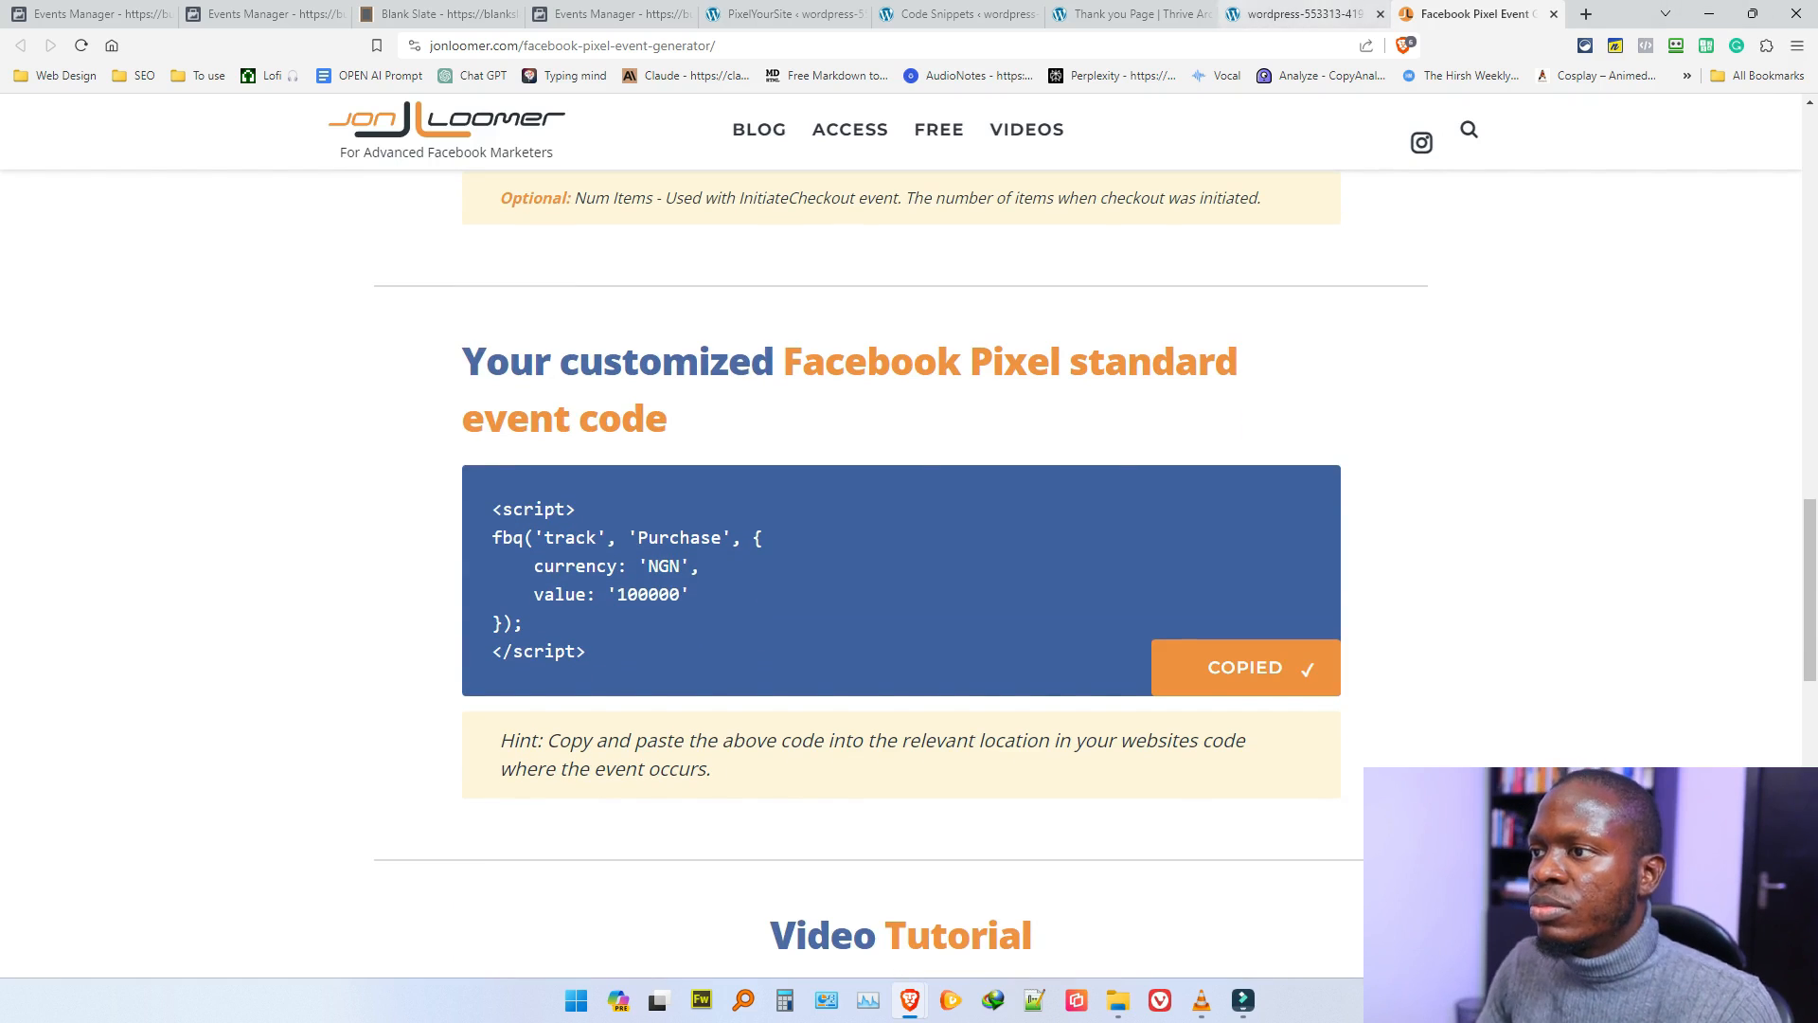
Step: Replace the Lead code in the thank-you page's Body (header) scripts with the copied Purchase code and save the page
left_click(1127, 13)
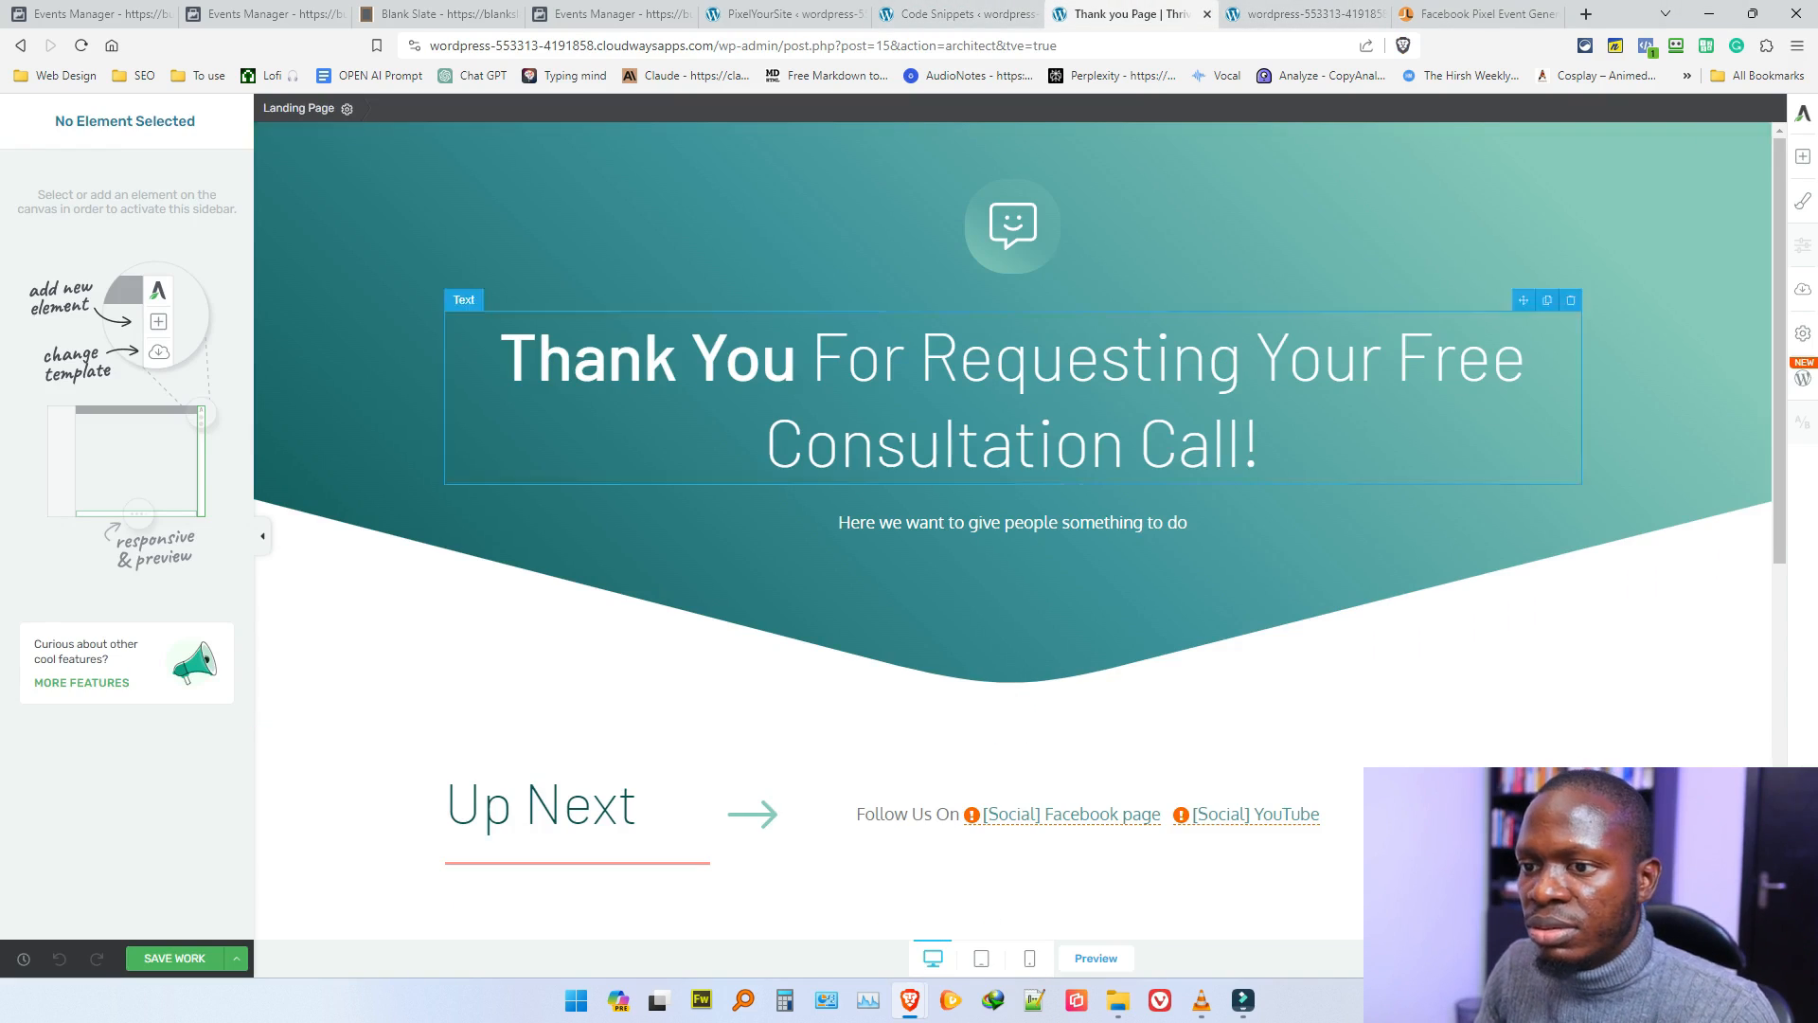
left_click(322, 109)
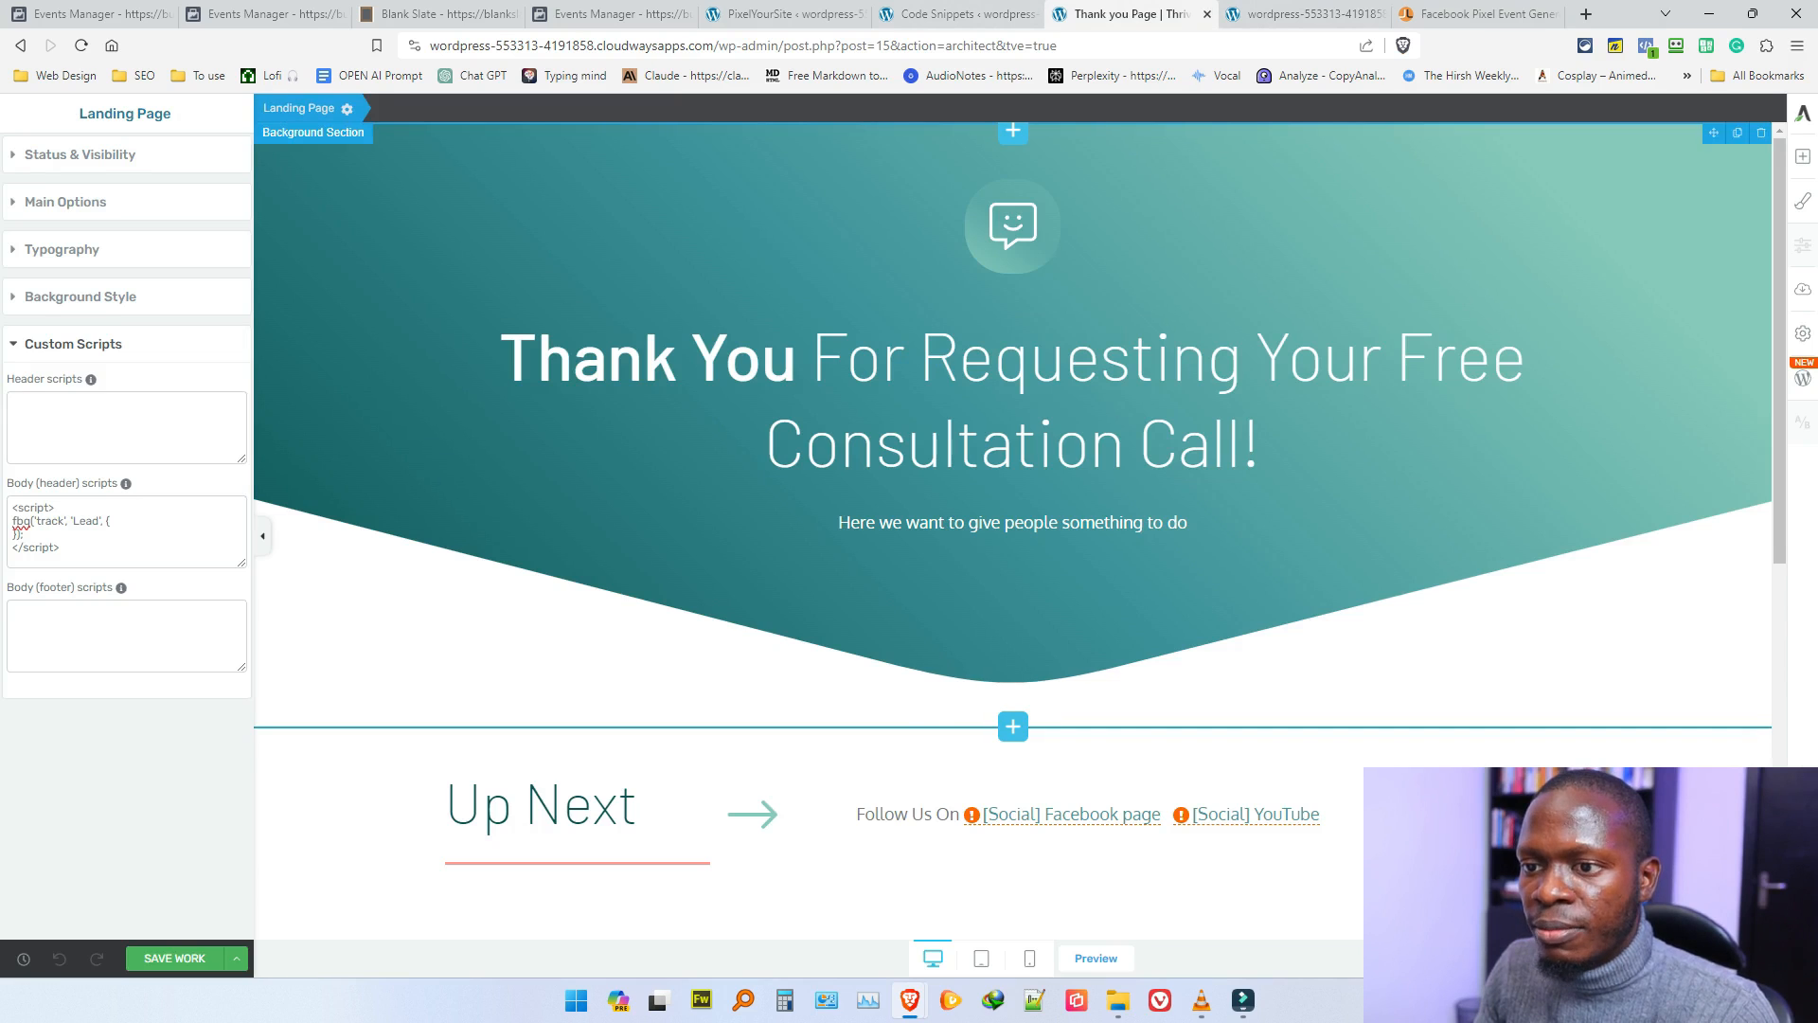
left_click(127, 547)
key("ctrl+a")
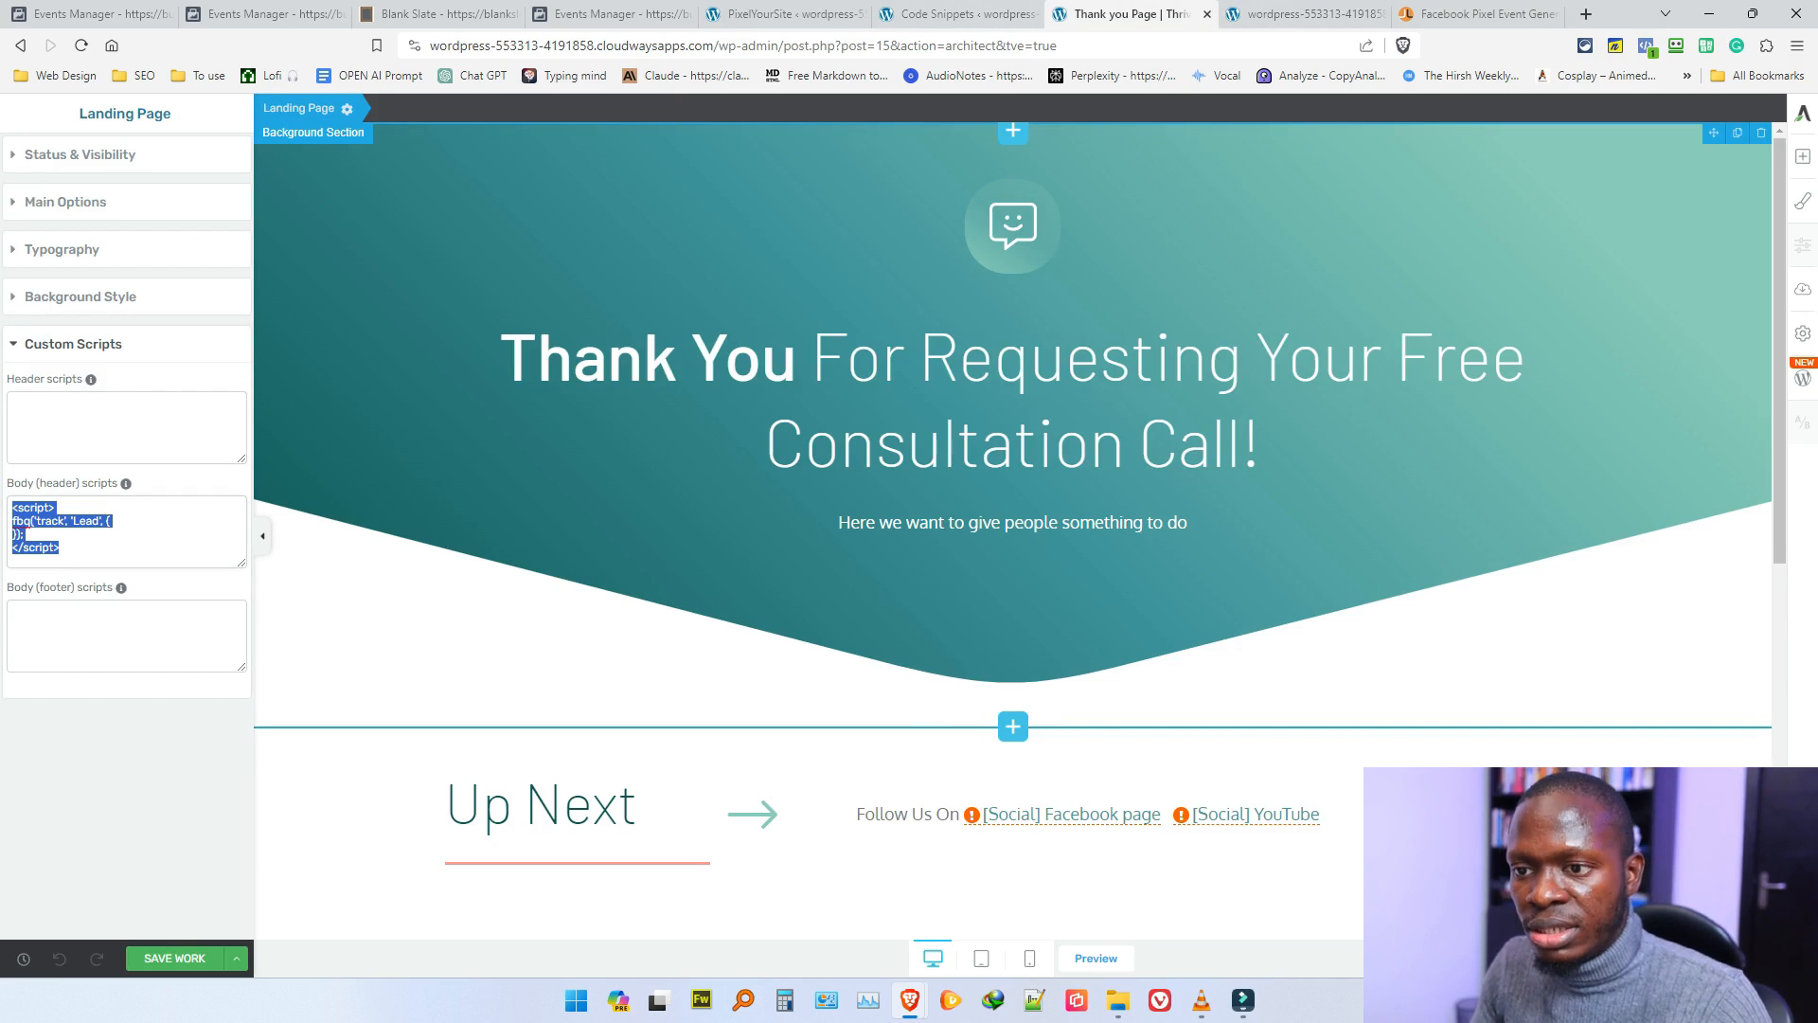
key("ctrl+v")
left_click(174, 959)
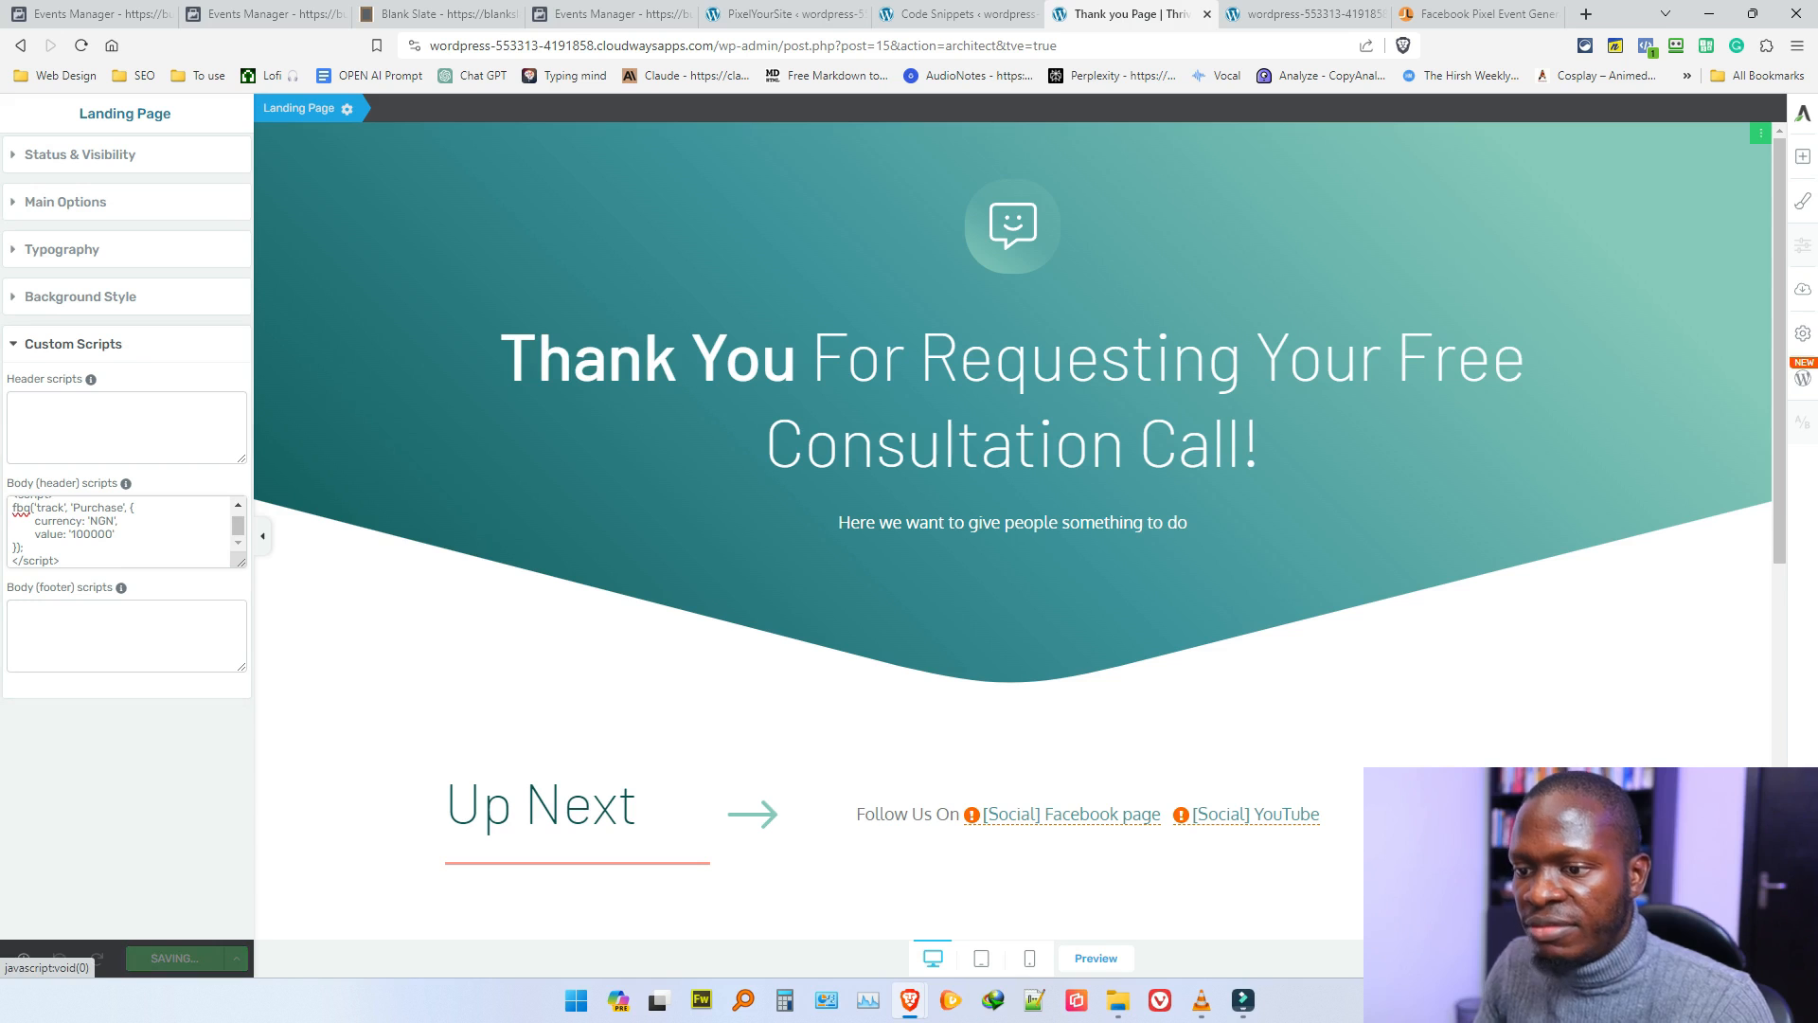
Step: Reload the thank-you page preview and examine the Purchase event's details in Meta Pixel Helper
left_click(1304, 14)
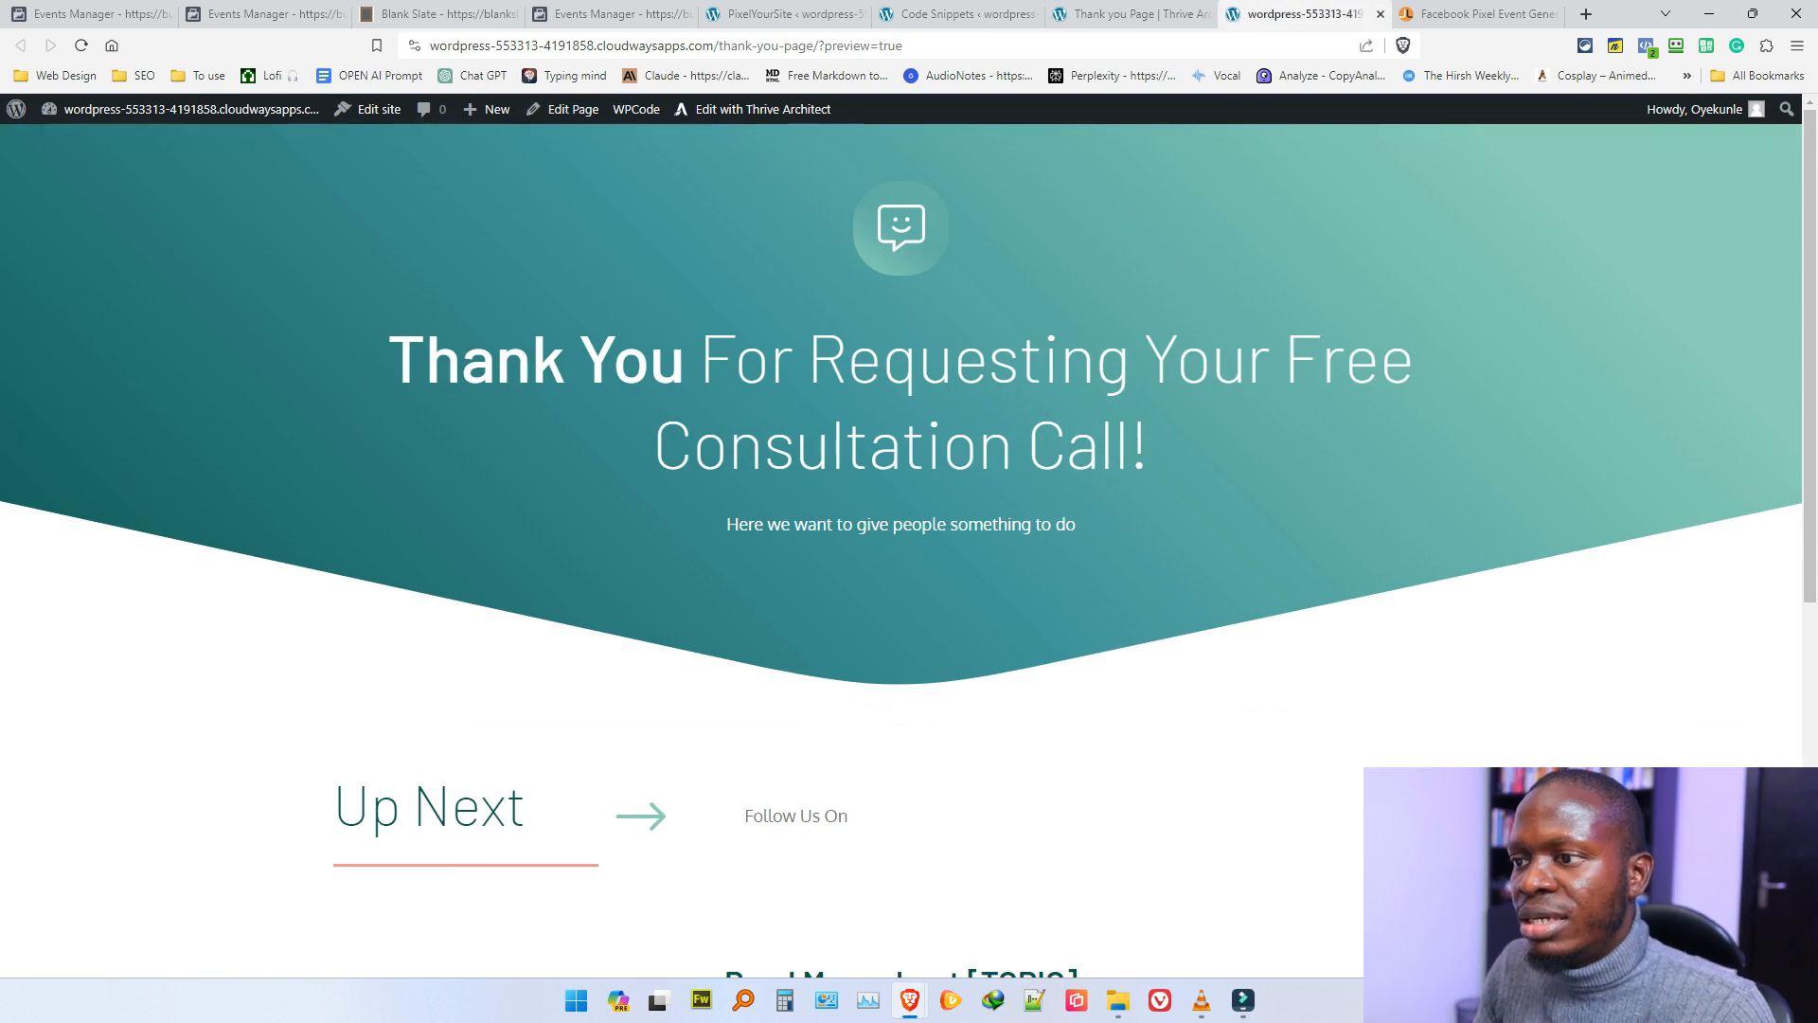
left_click(81, 46)
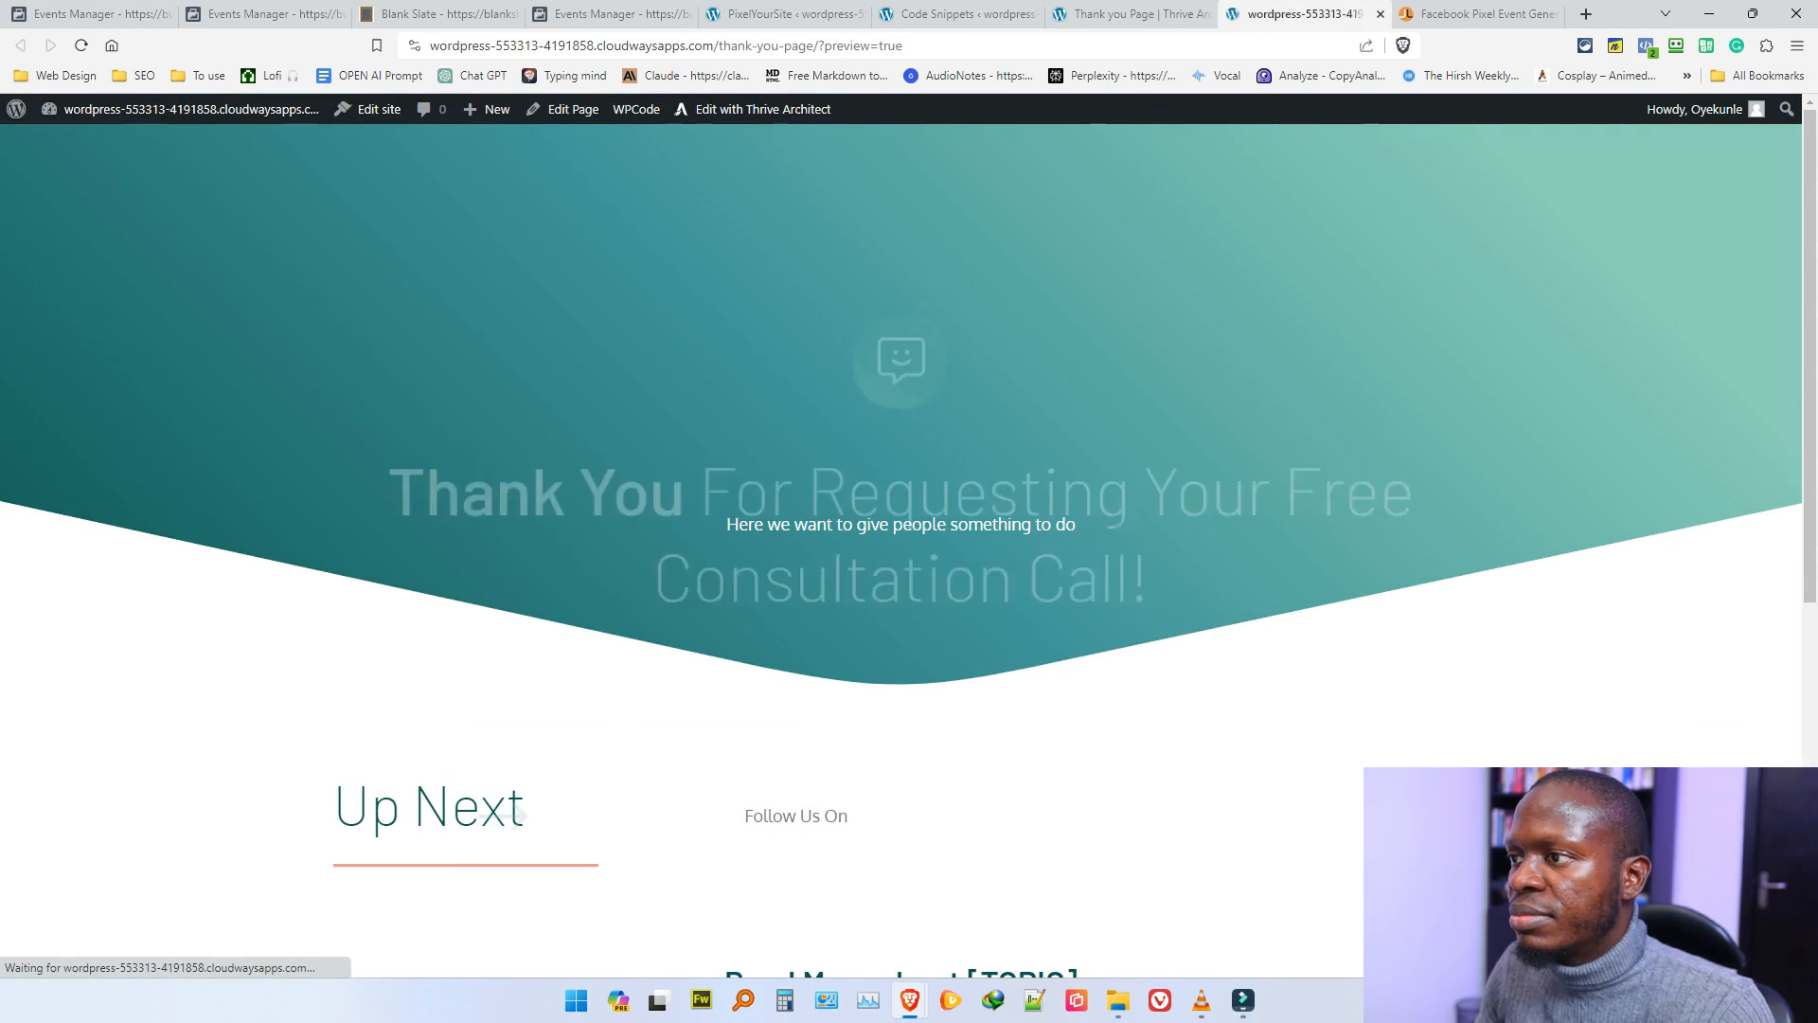
left_click(1646, 45)
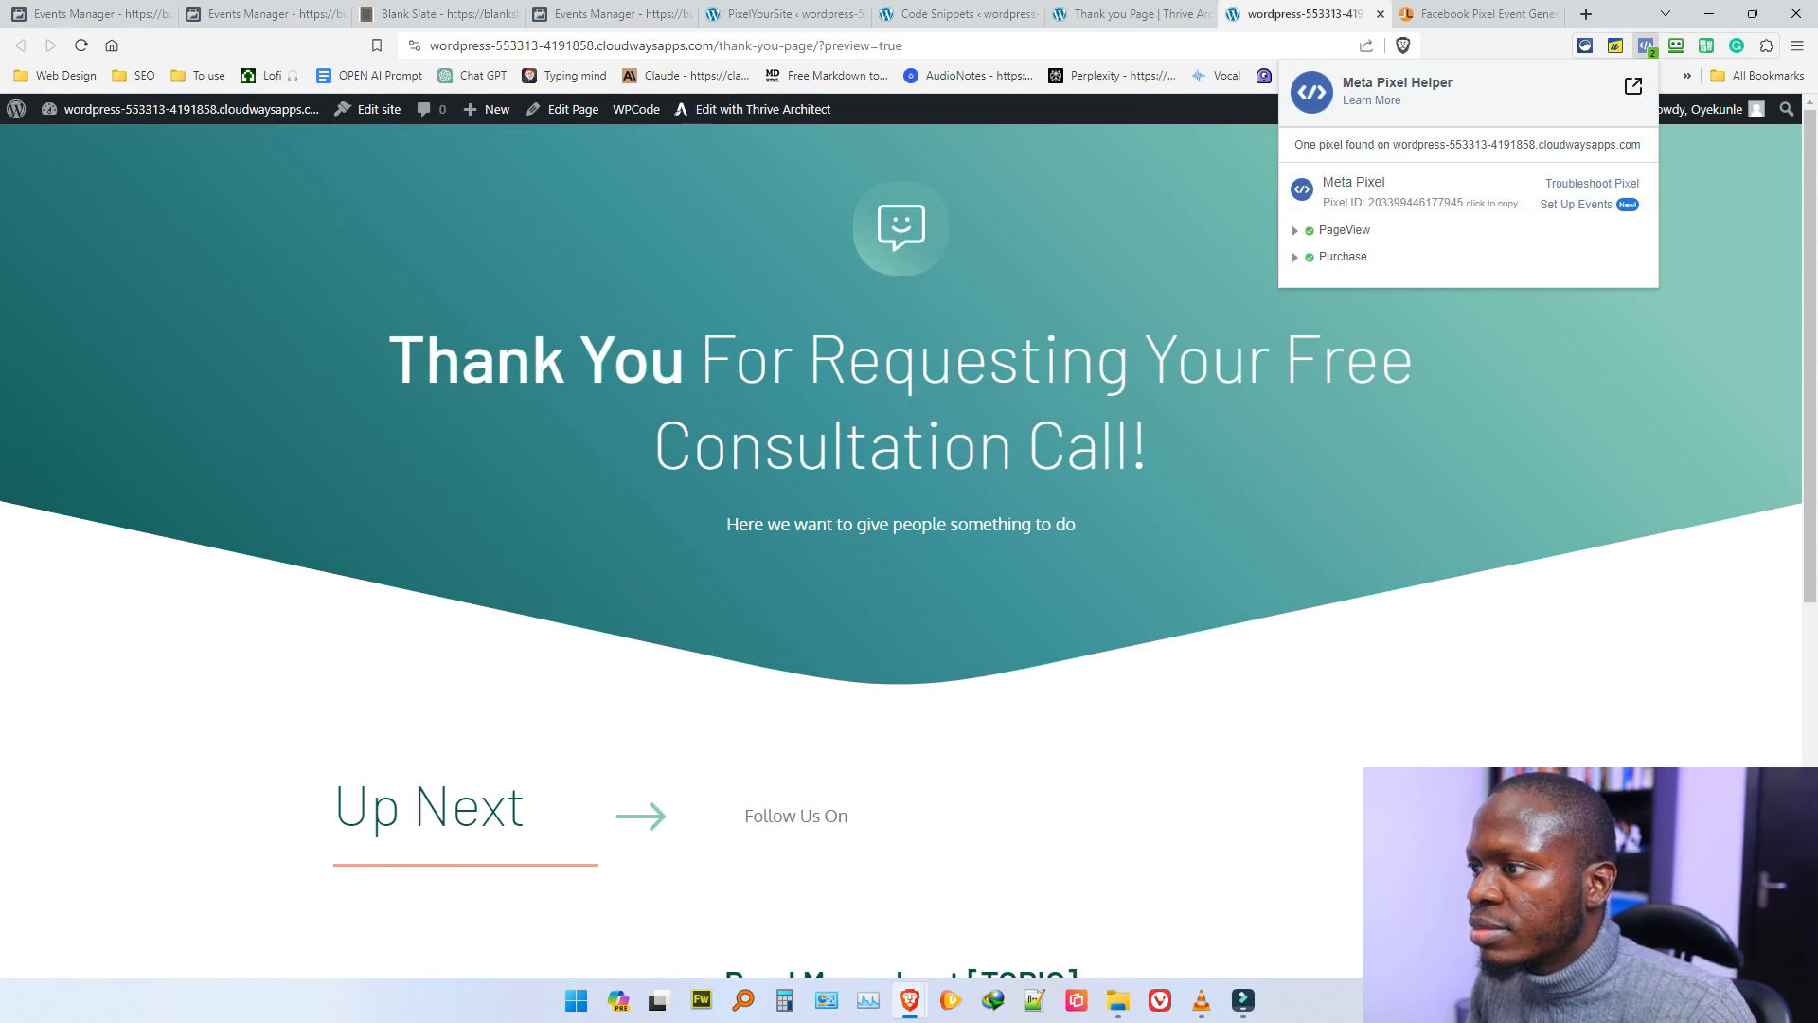
left_click(1296, 257)
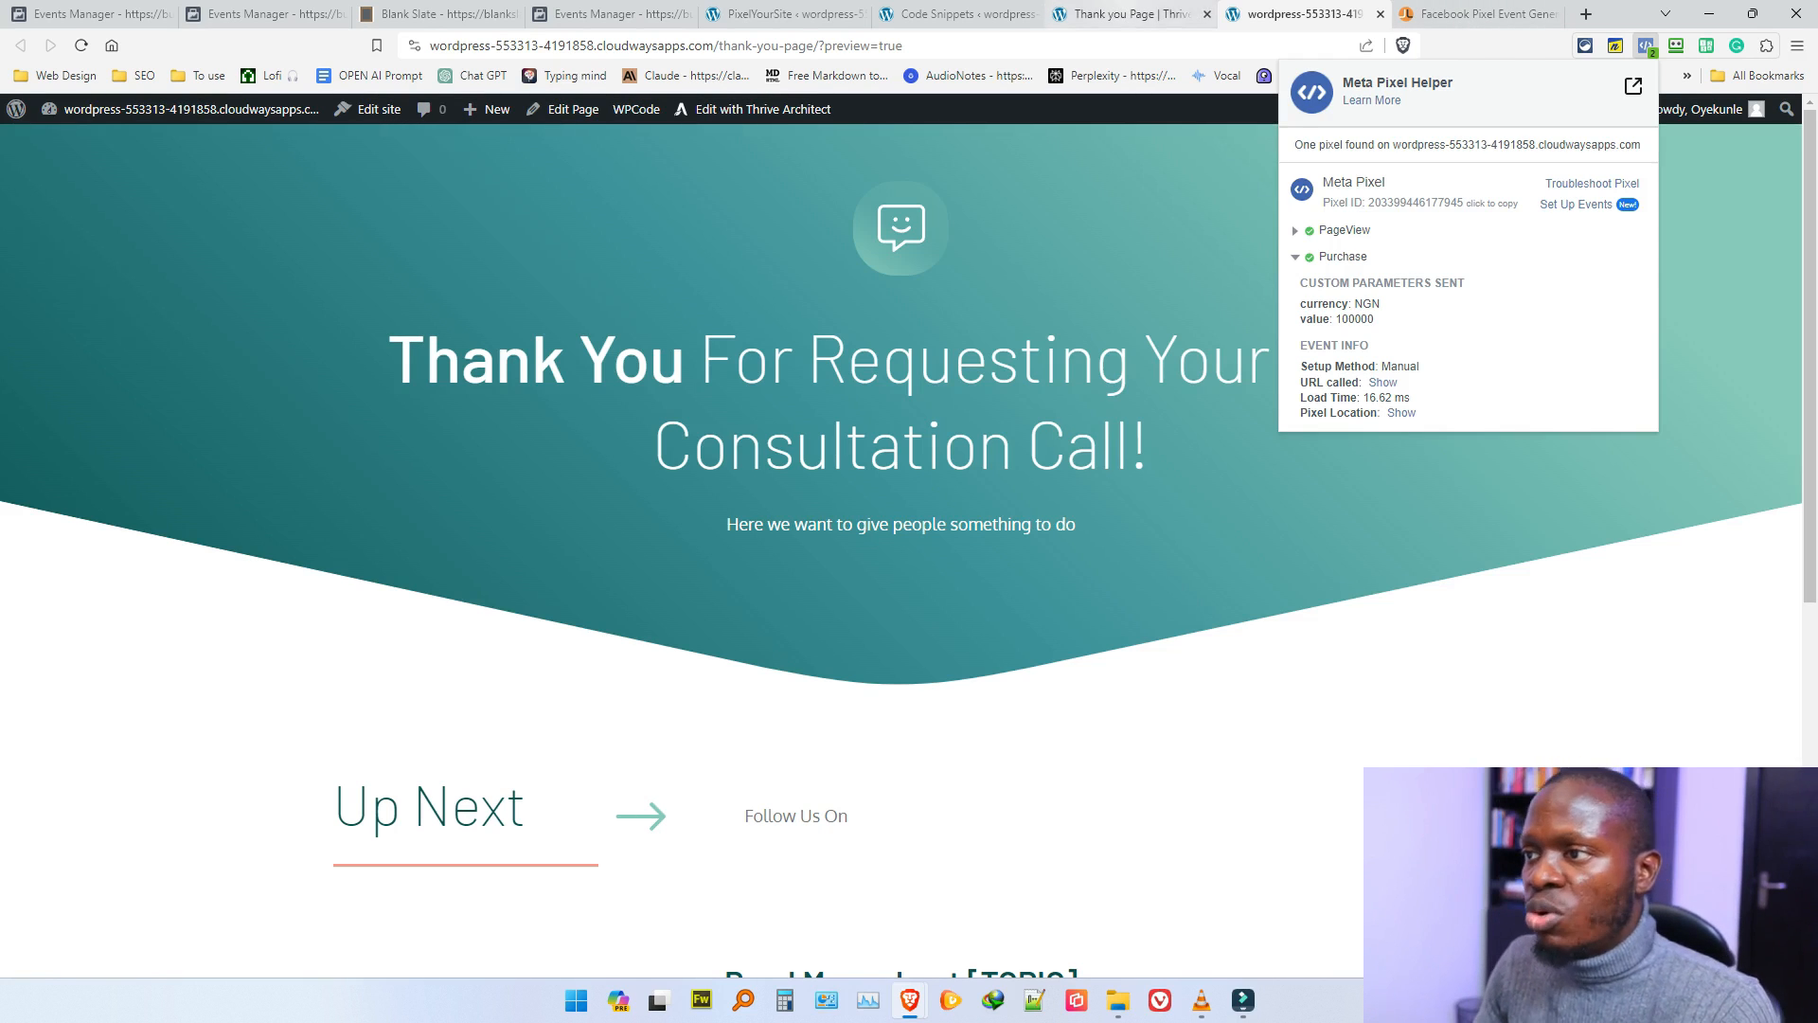
Step: Return to the thank-you page editor and clear the Purchase code from the Body (header) scripts
left_click(1132, 15)
left_click(322, 109)
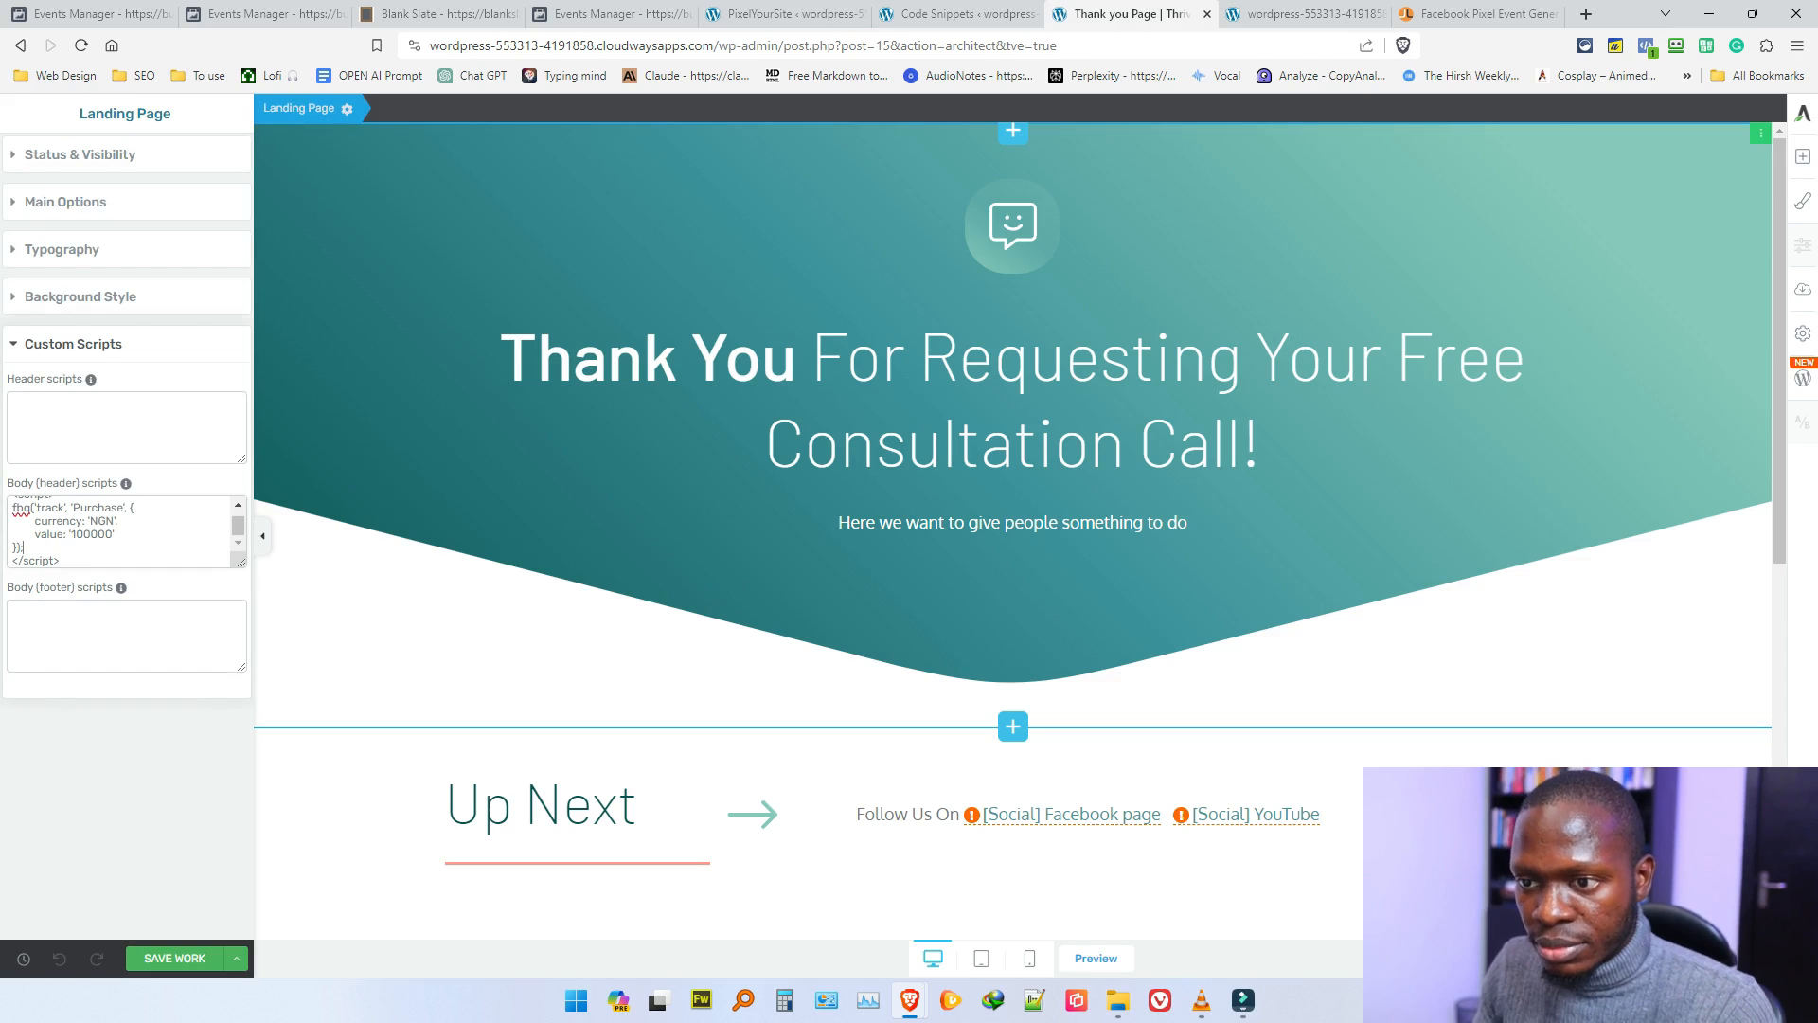
key("ctrl+a")
key("BackSpace")
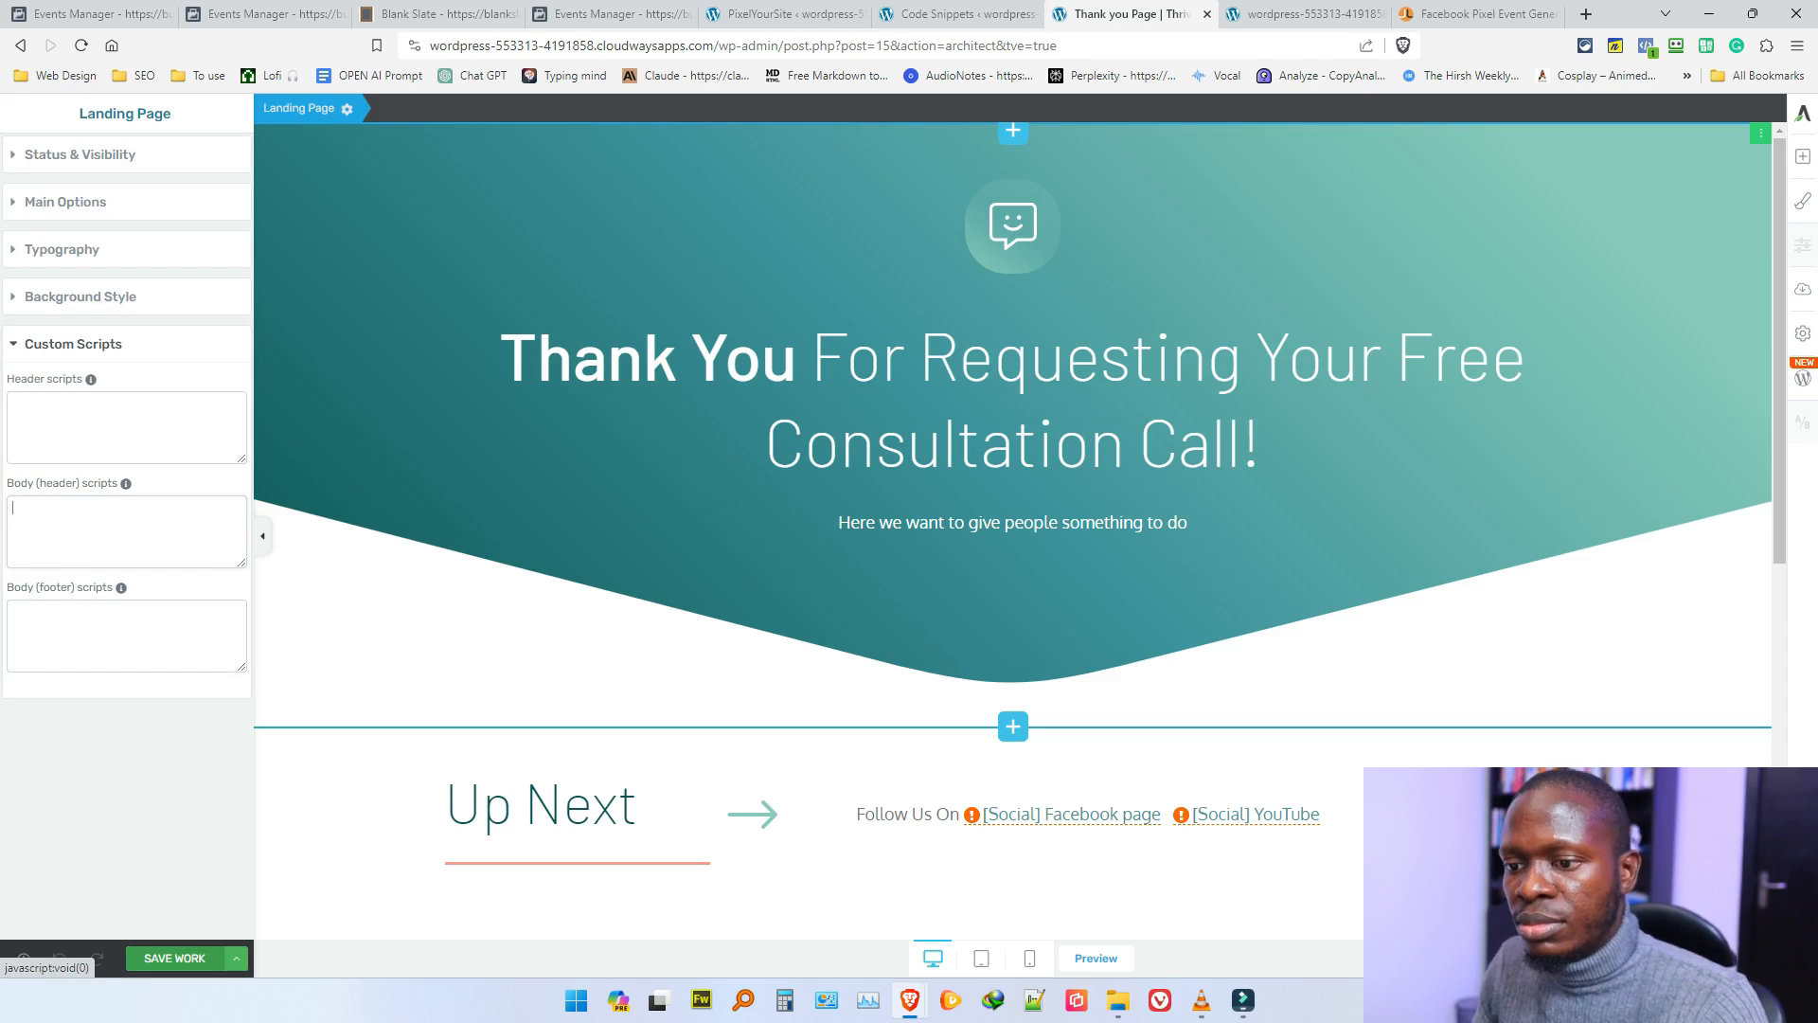
Step: Disable the Site Wide Header snippet in WPCode and deactivate the WPCode Lite plugin
left_click(957, 14)
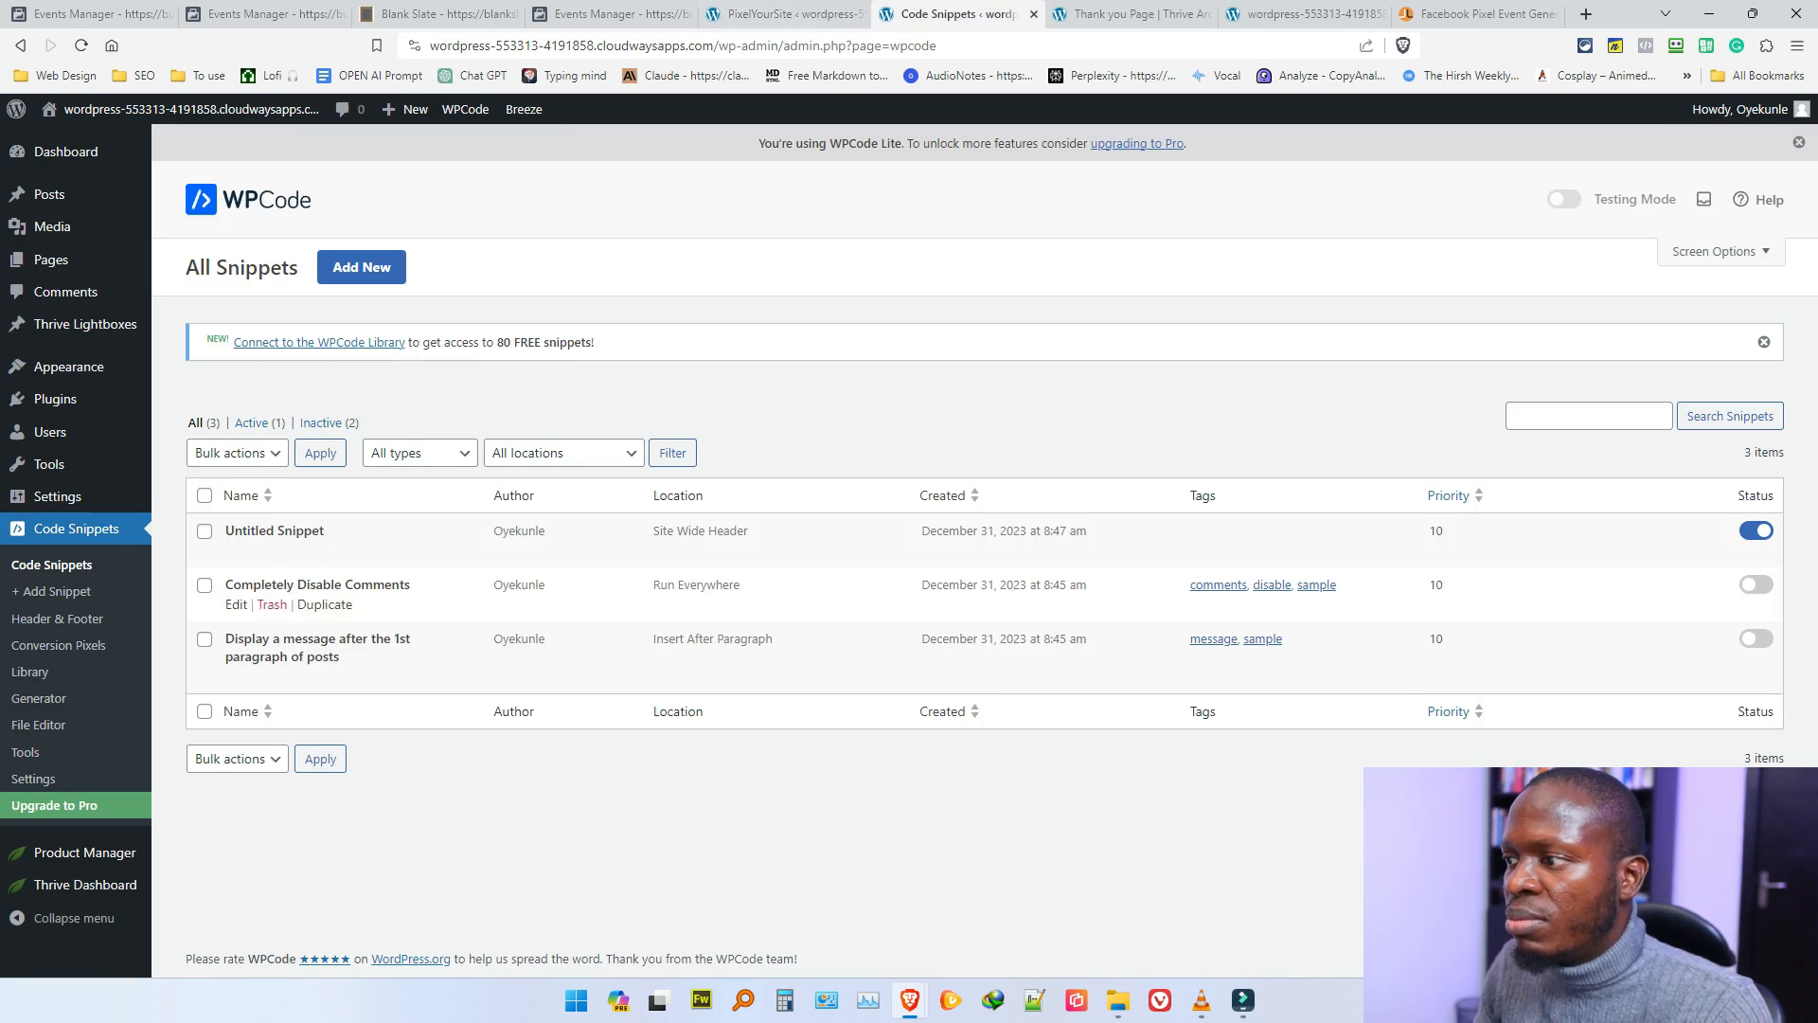
left_click(1756, 531)
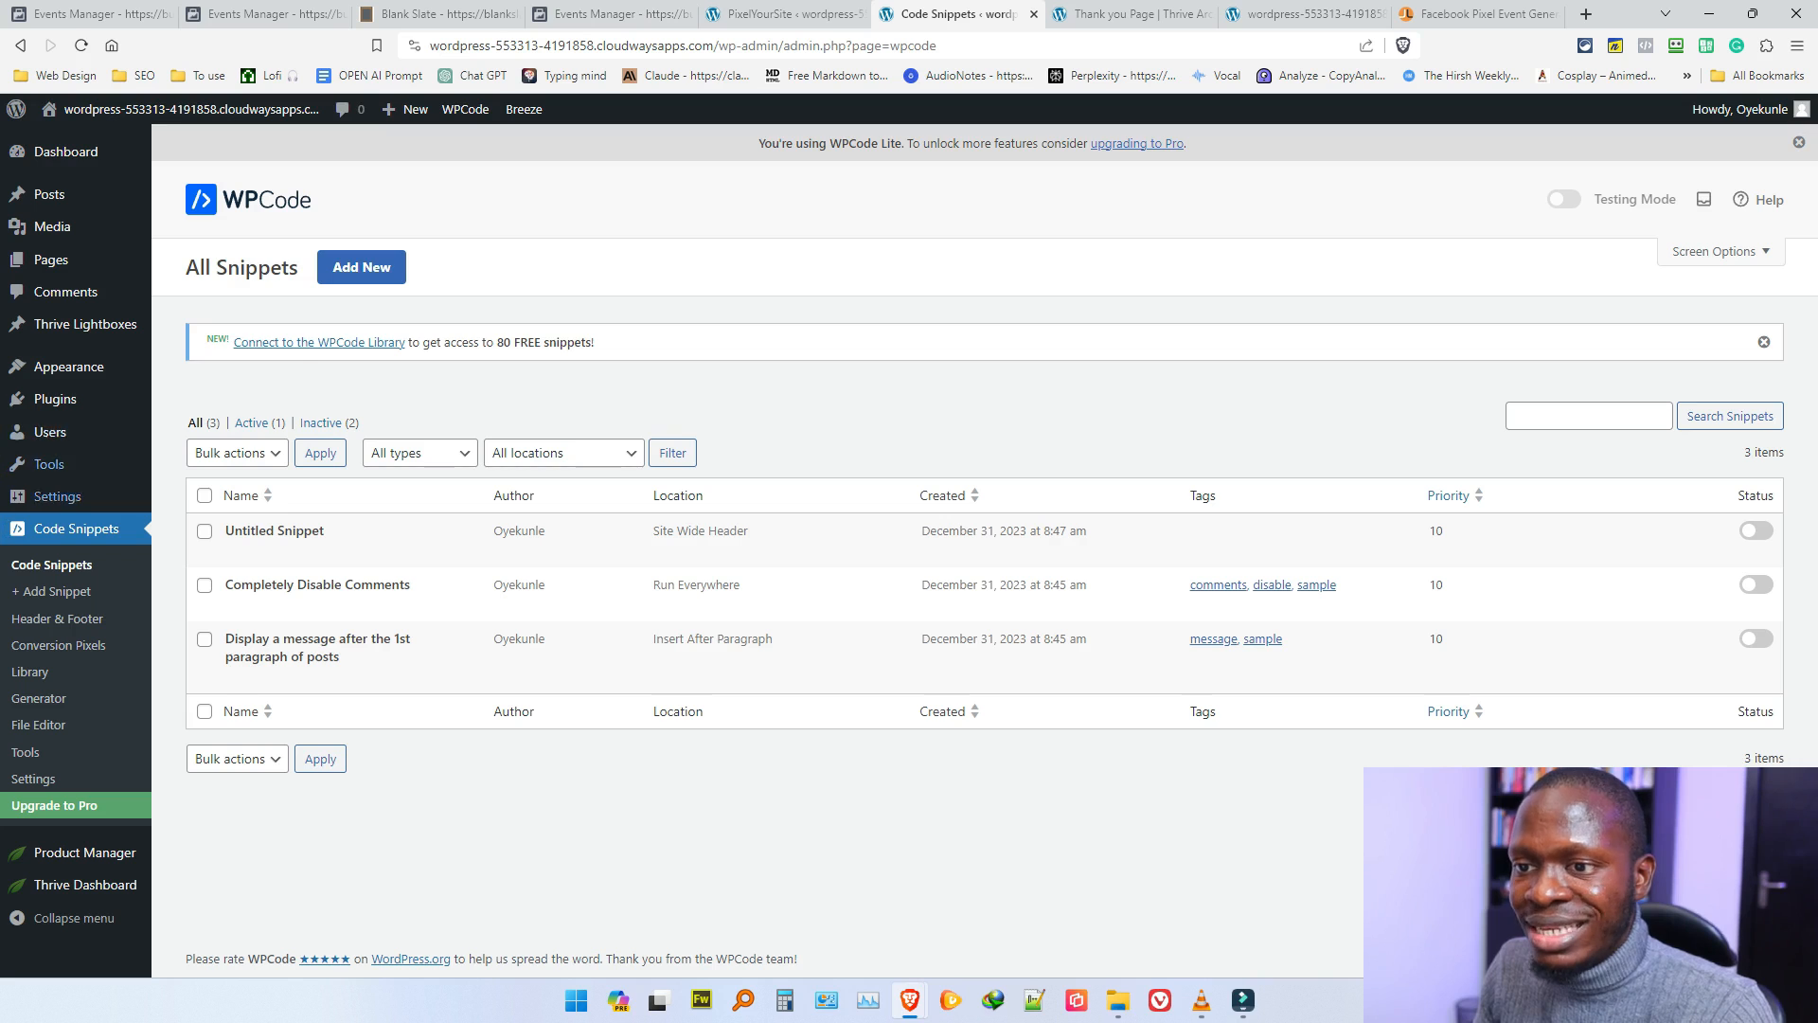
left_click(55, 399)
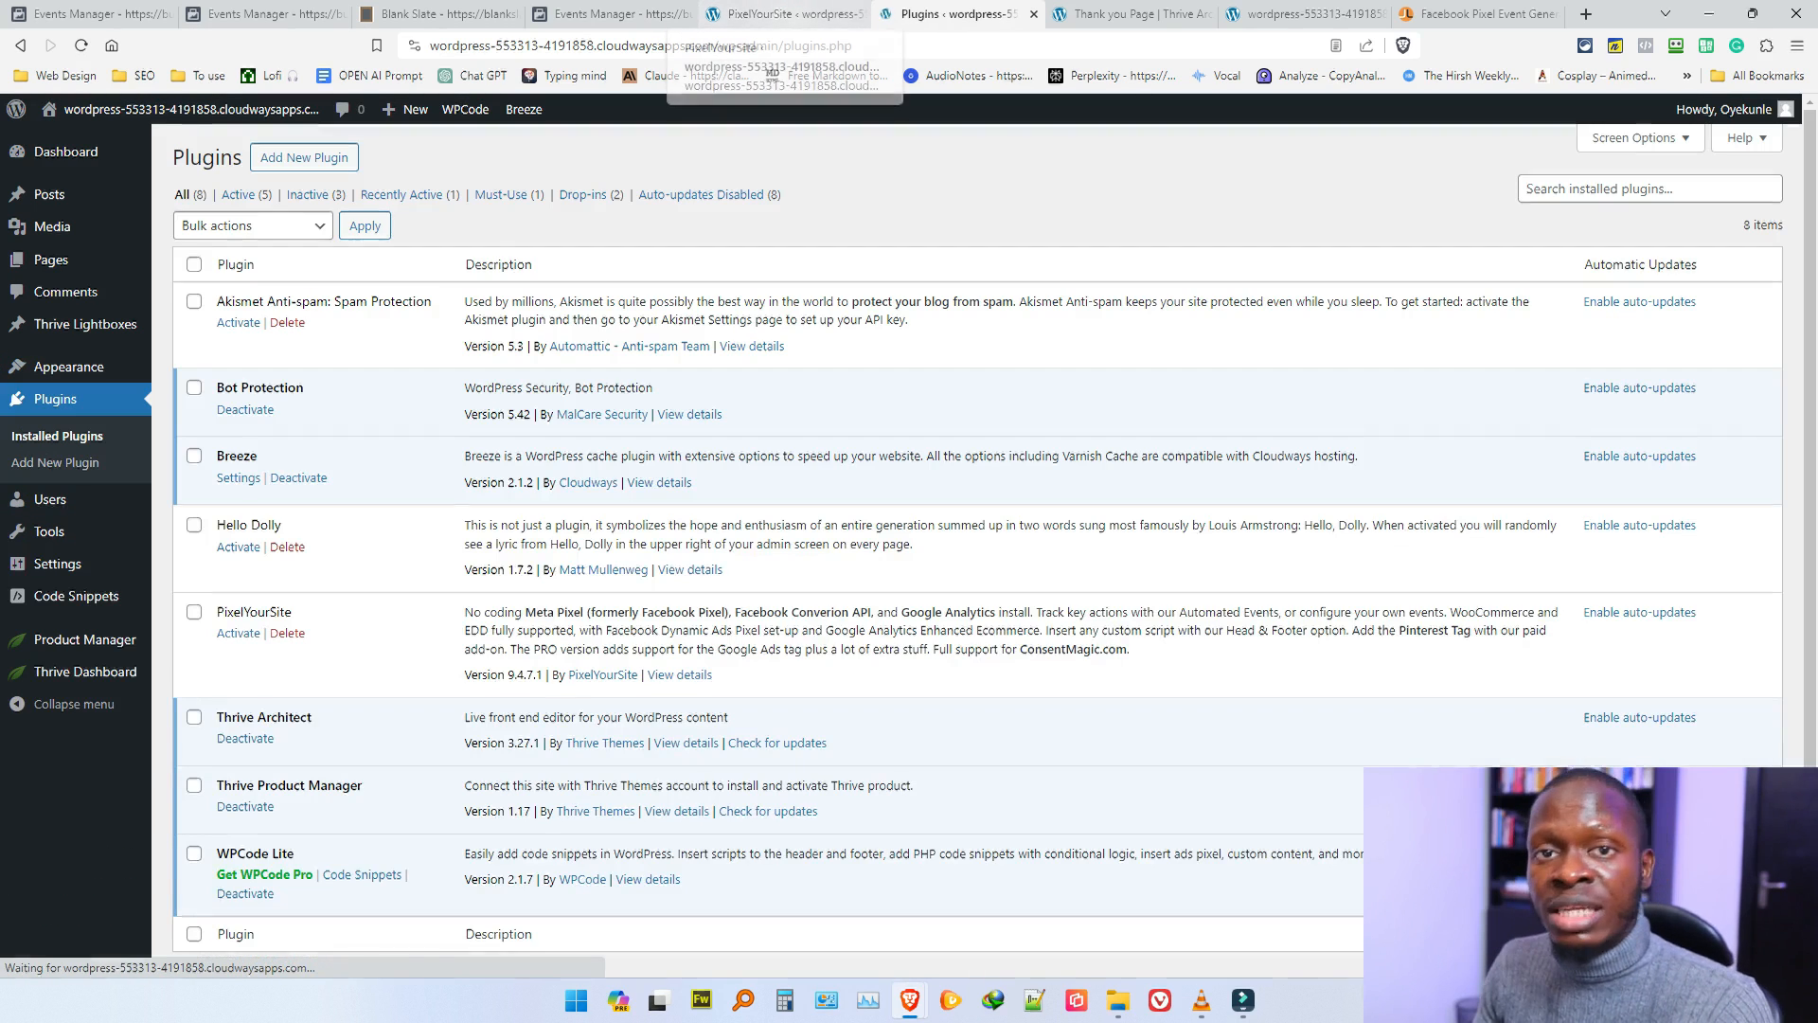
scroll(947, 473, "down", 1)
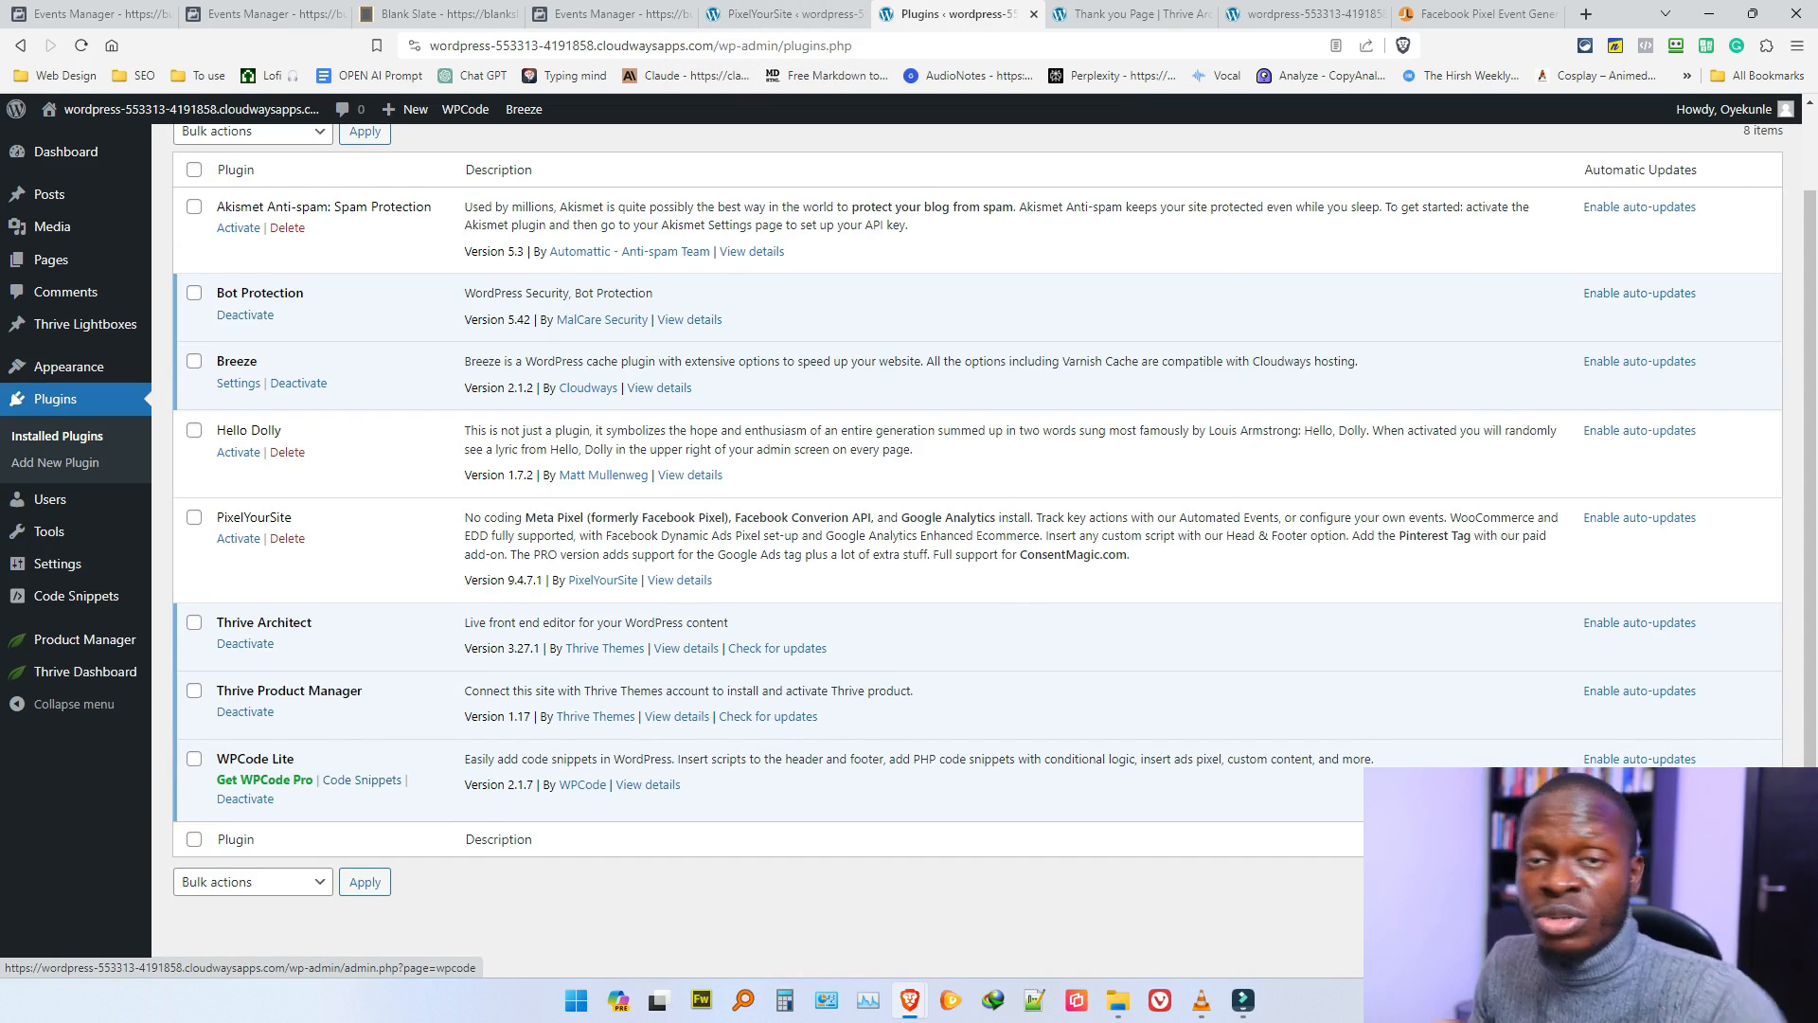
left_click(245, 798)
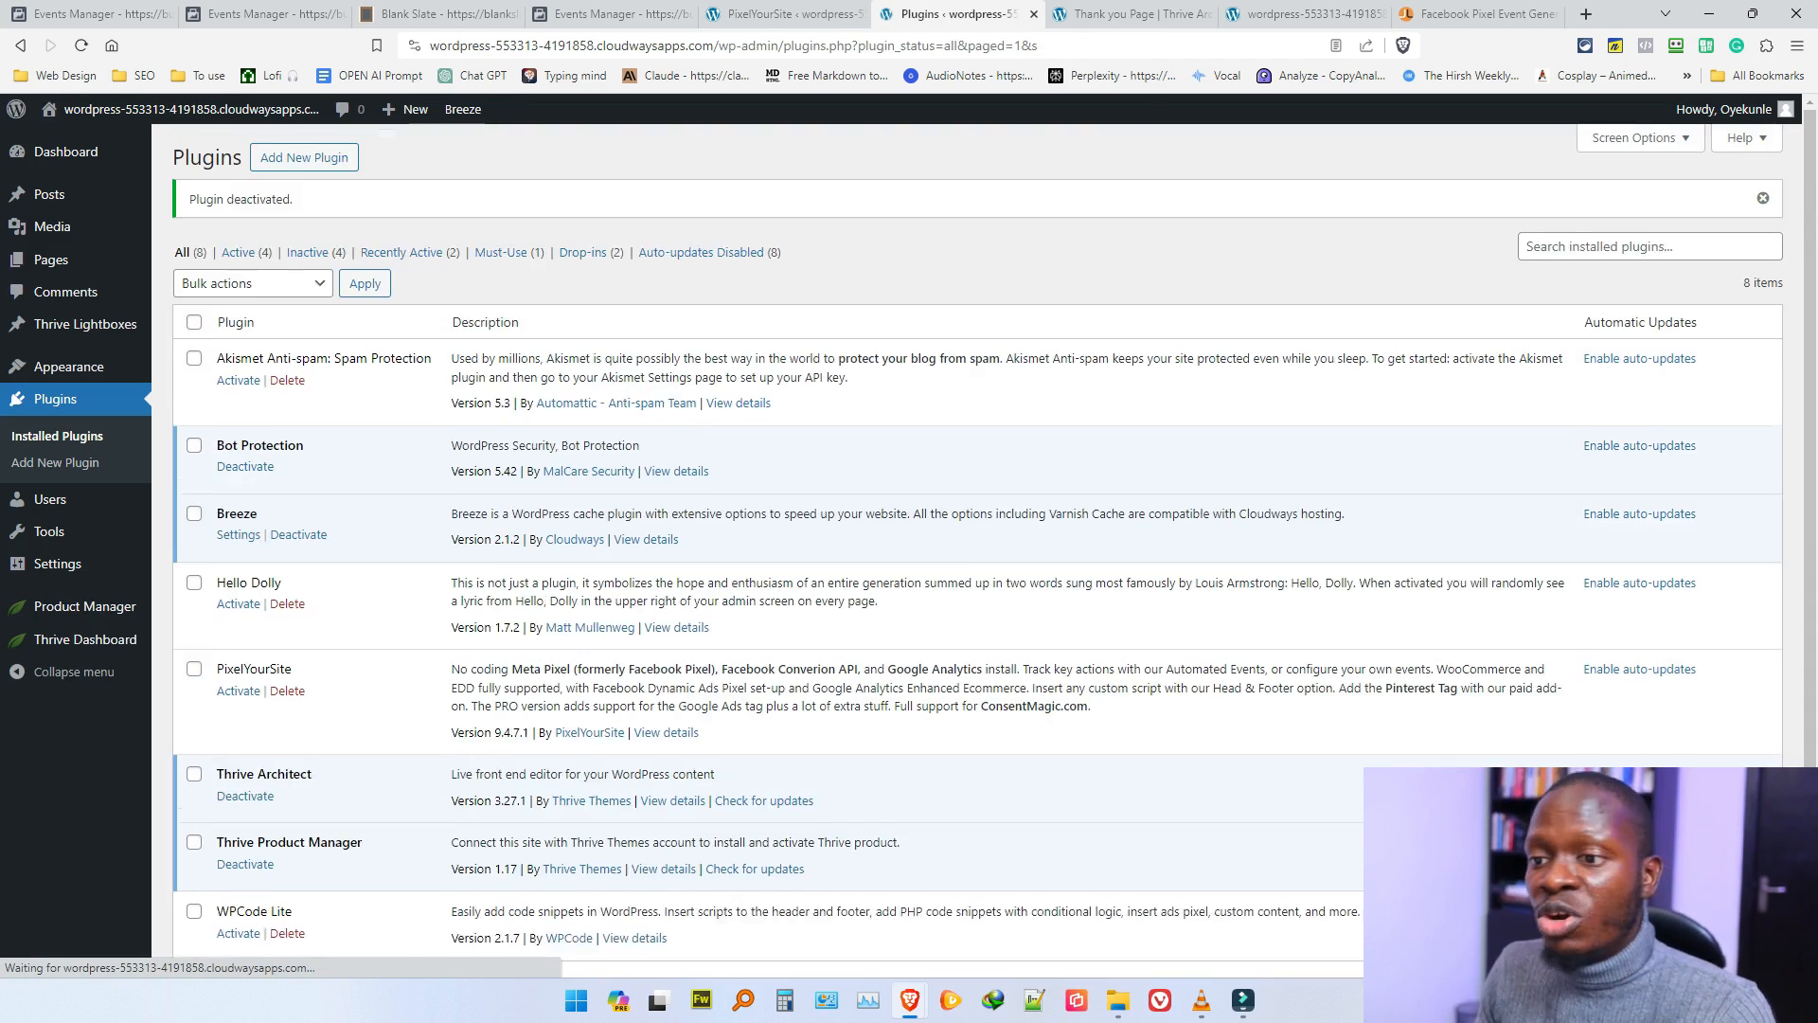
Step: Activate the PixelYourSite plugin in the installed plugins list
scroll(241, 568, "down", 2)
left_click(237, 545)
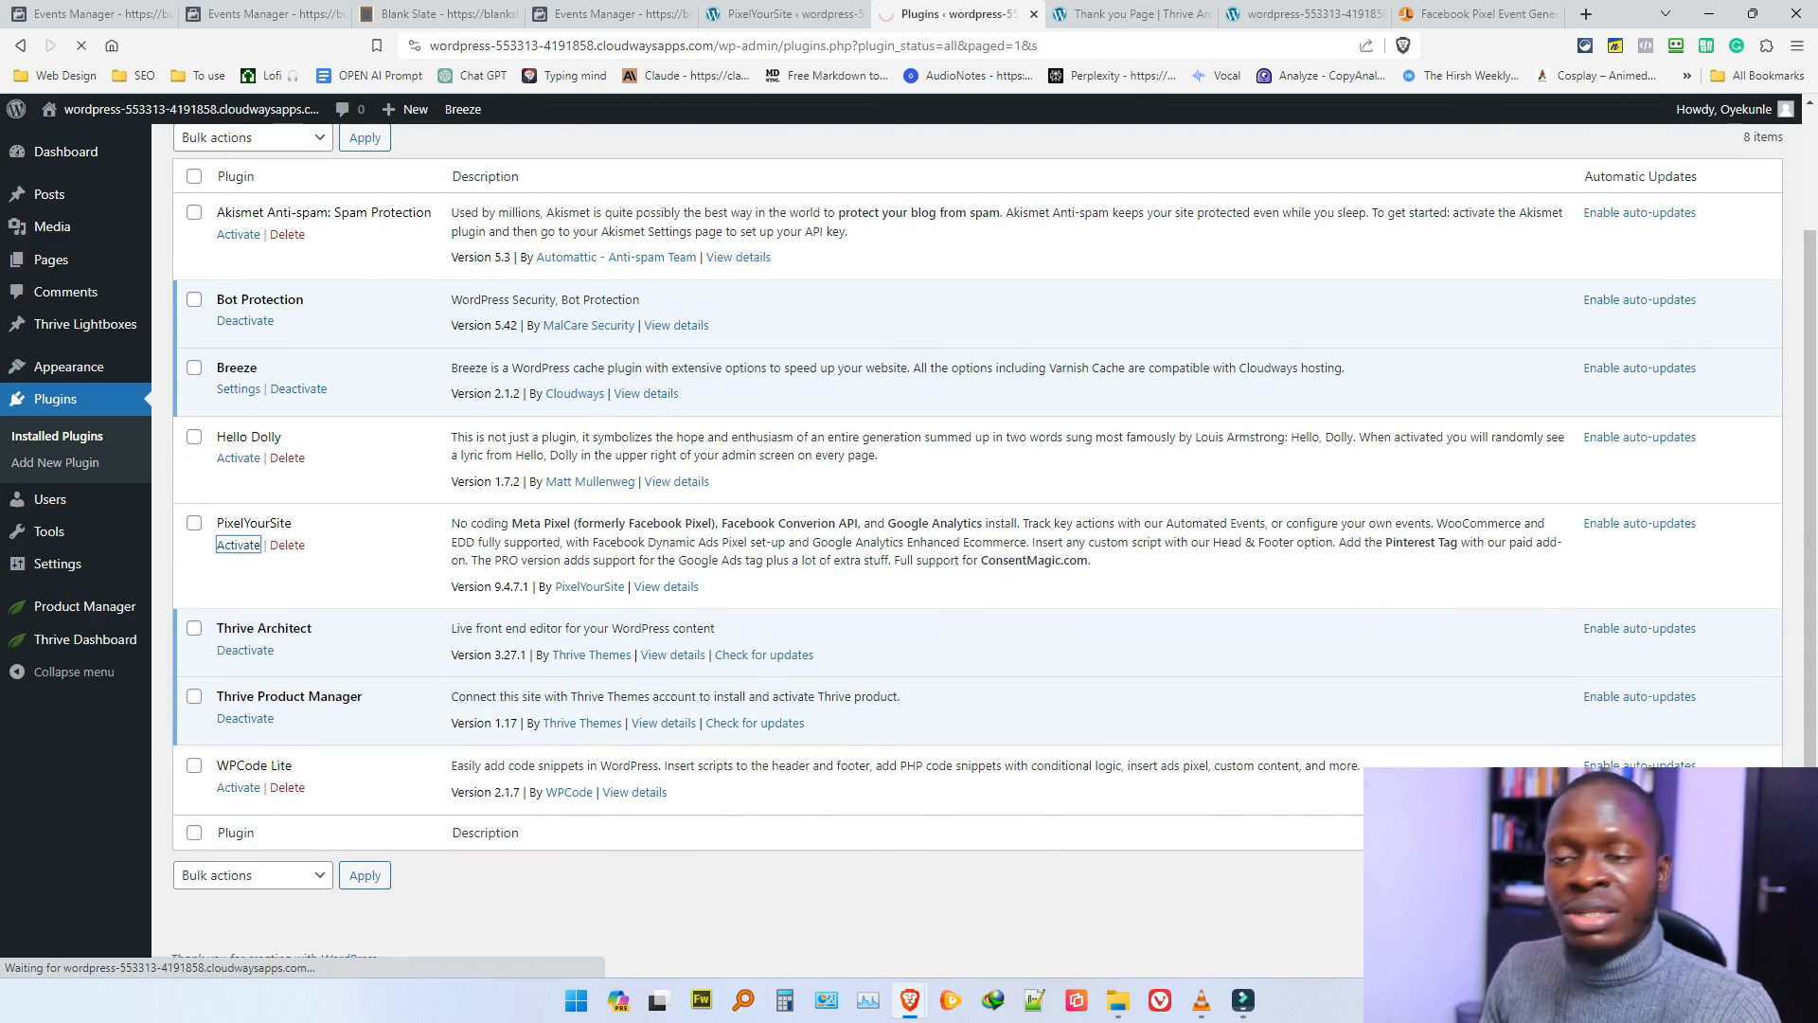
scroll(237, 546, "down", 1)
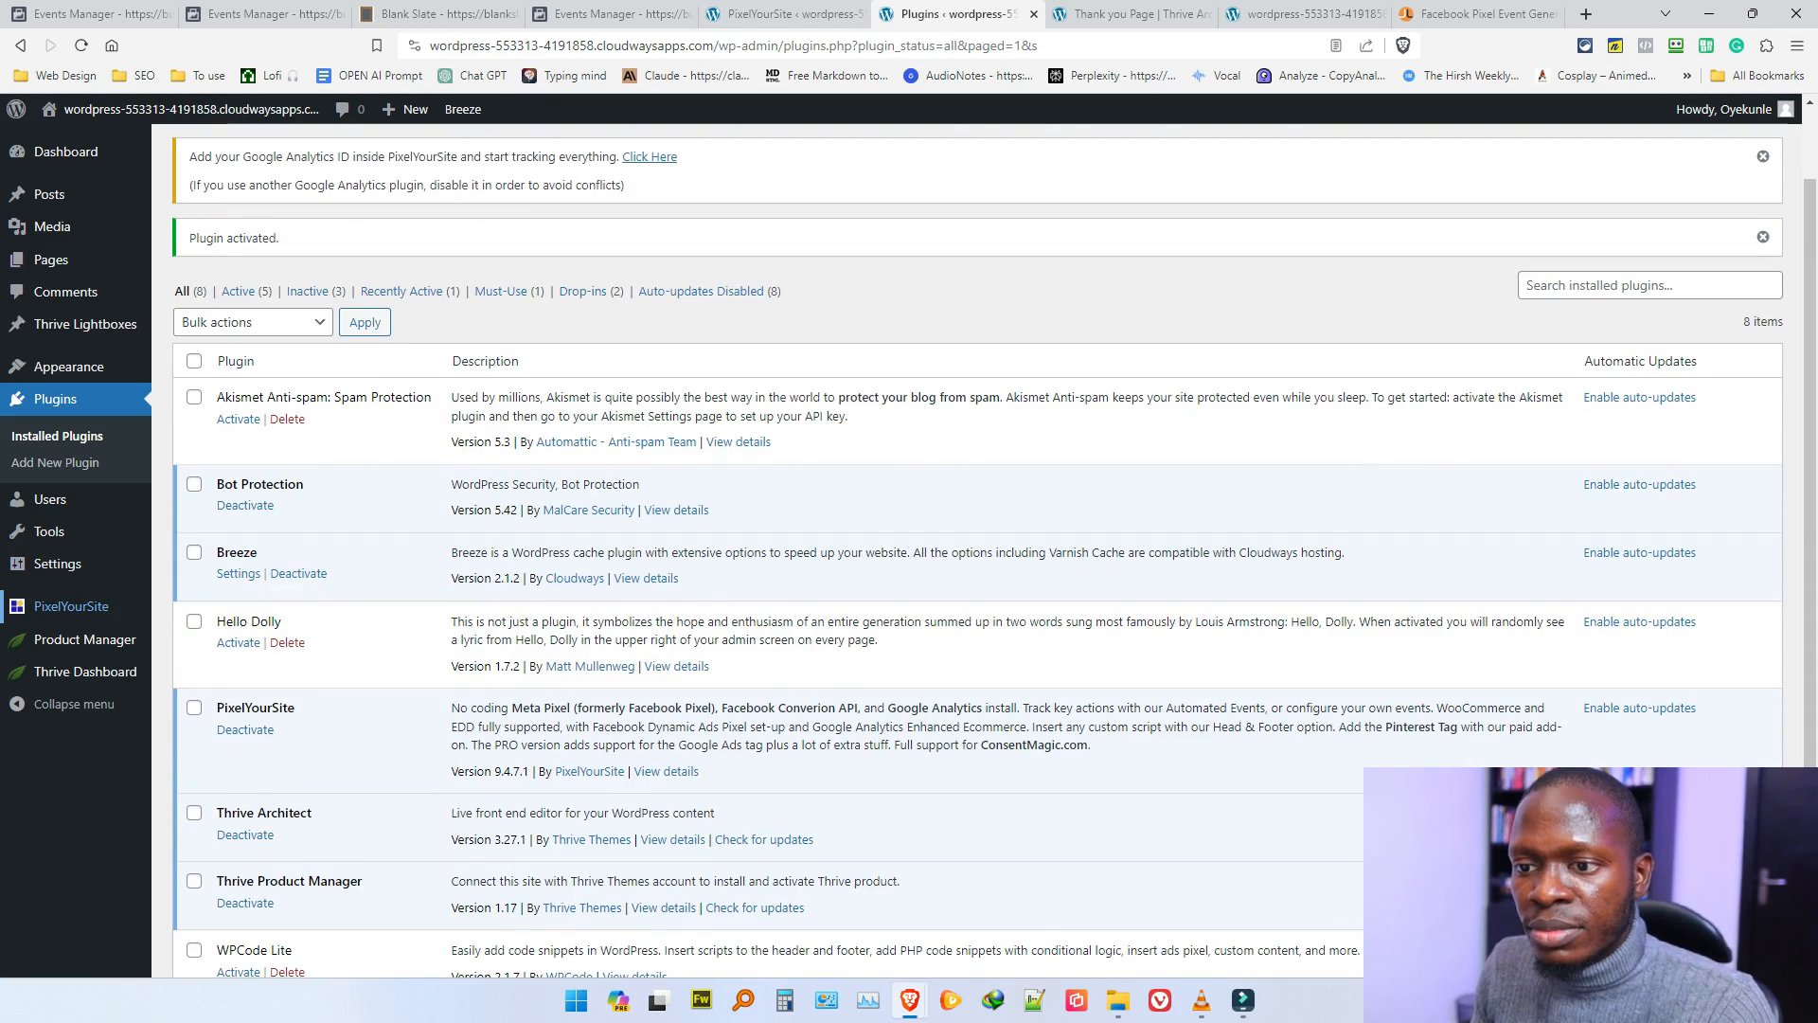
Step: Add a new user-defined event in PixelYourSite and name it "Lead event for Consultation"
left_click(71, 606)
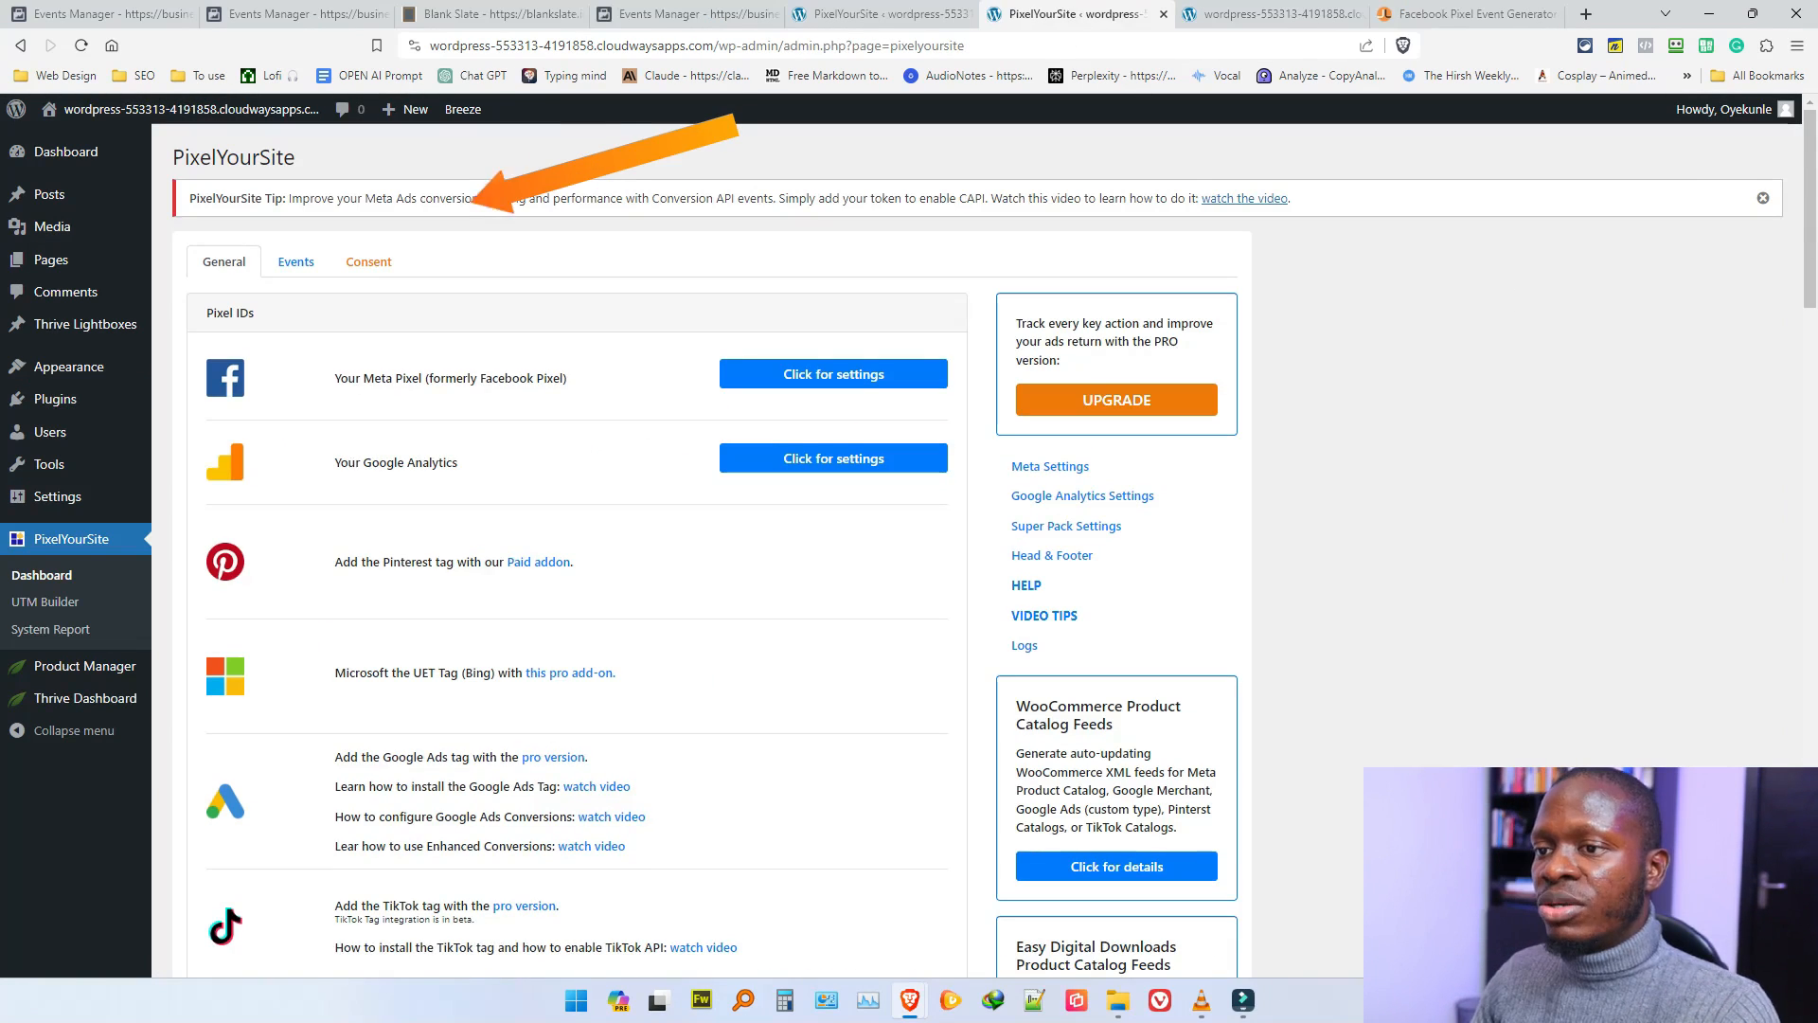
left_click(296, 262)
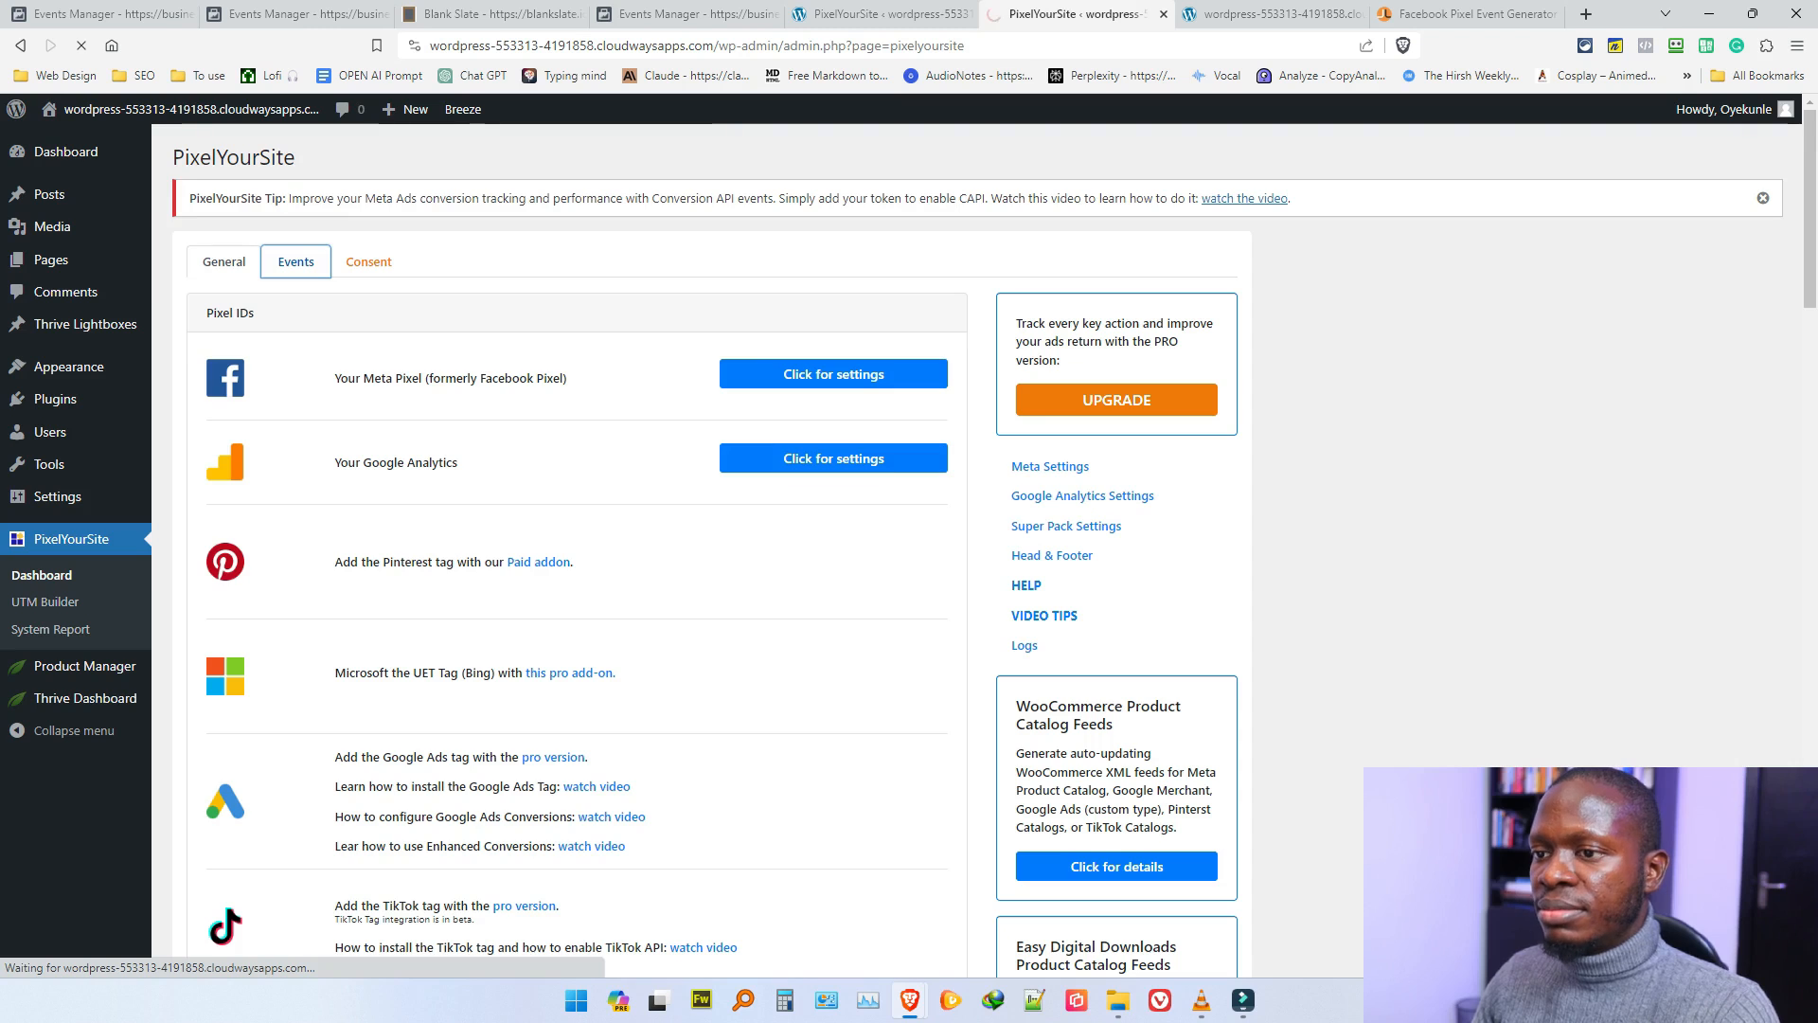
scroll(909, 550, "down", 1)
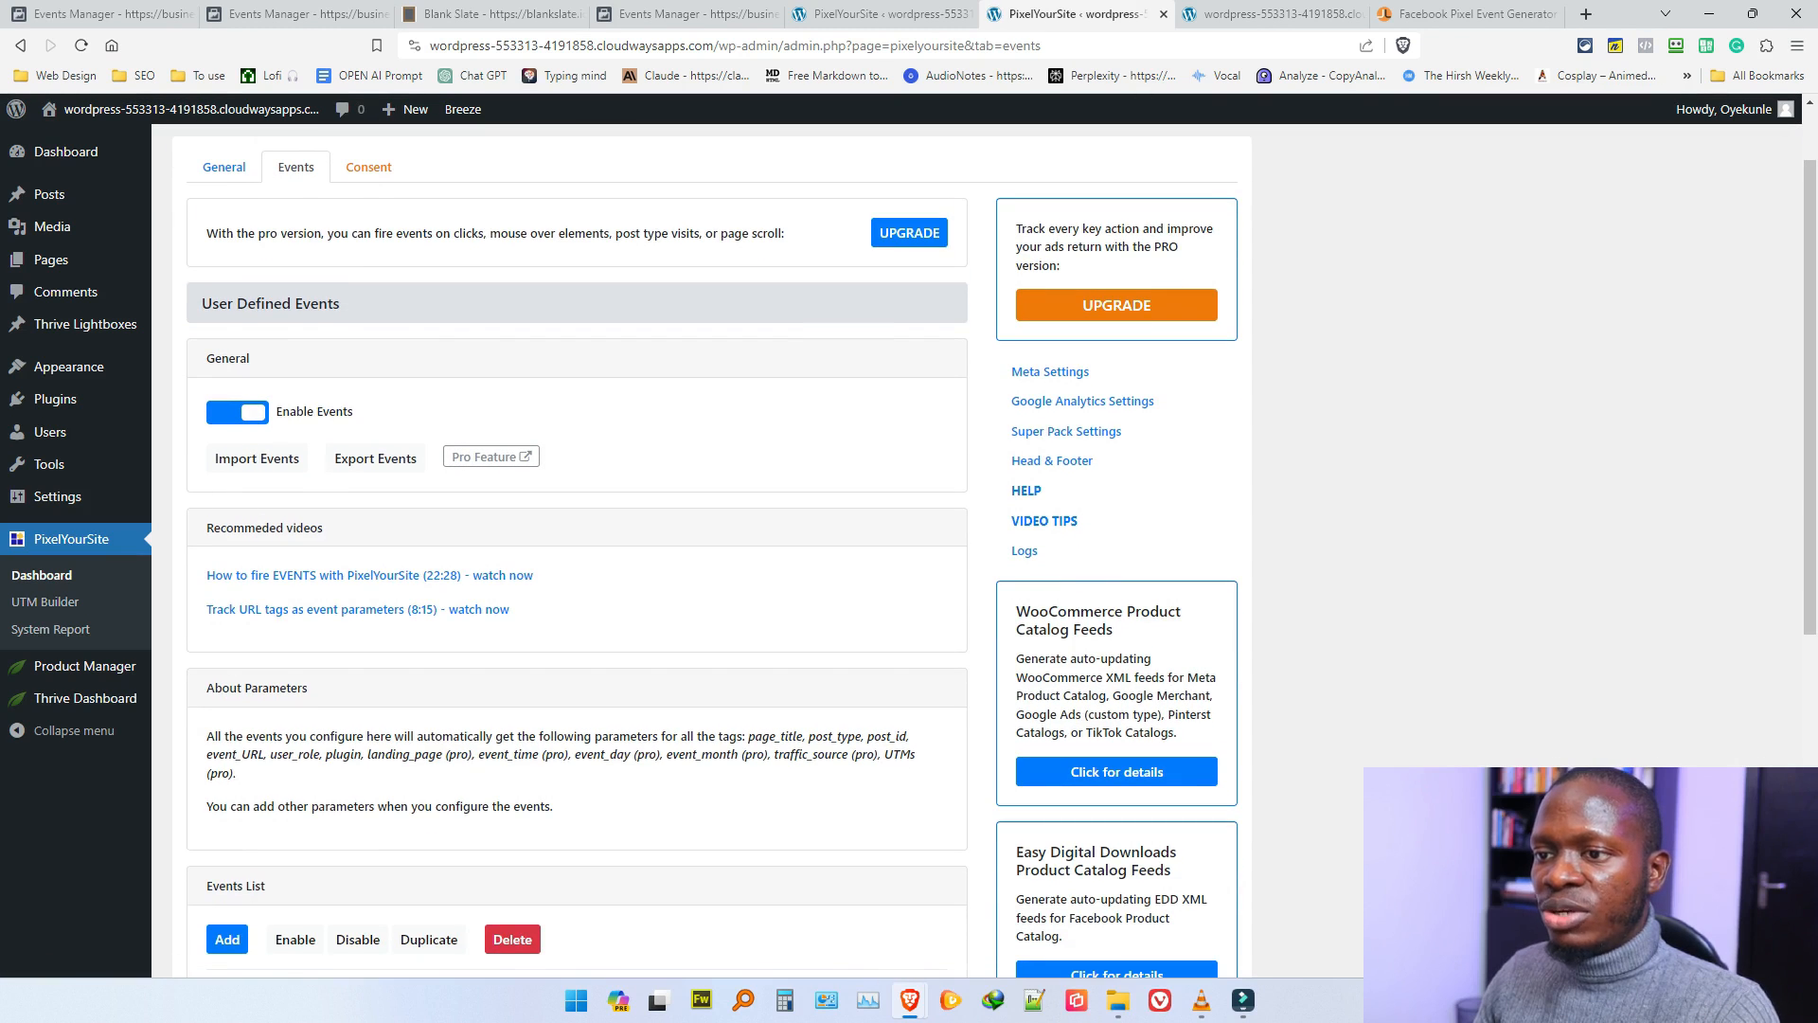
scroll(909, 549, "down", 3)
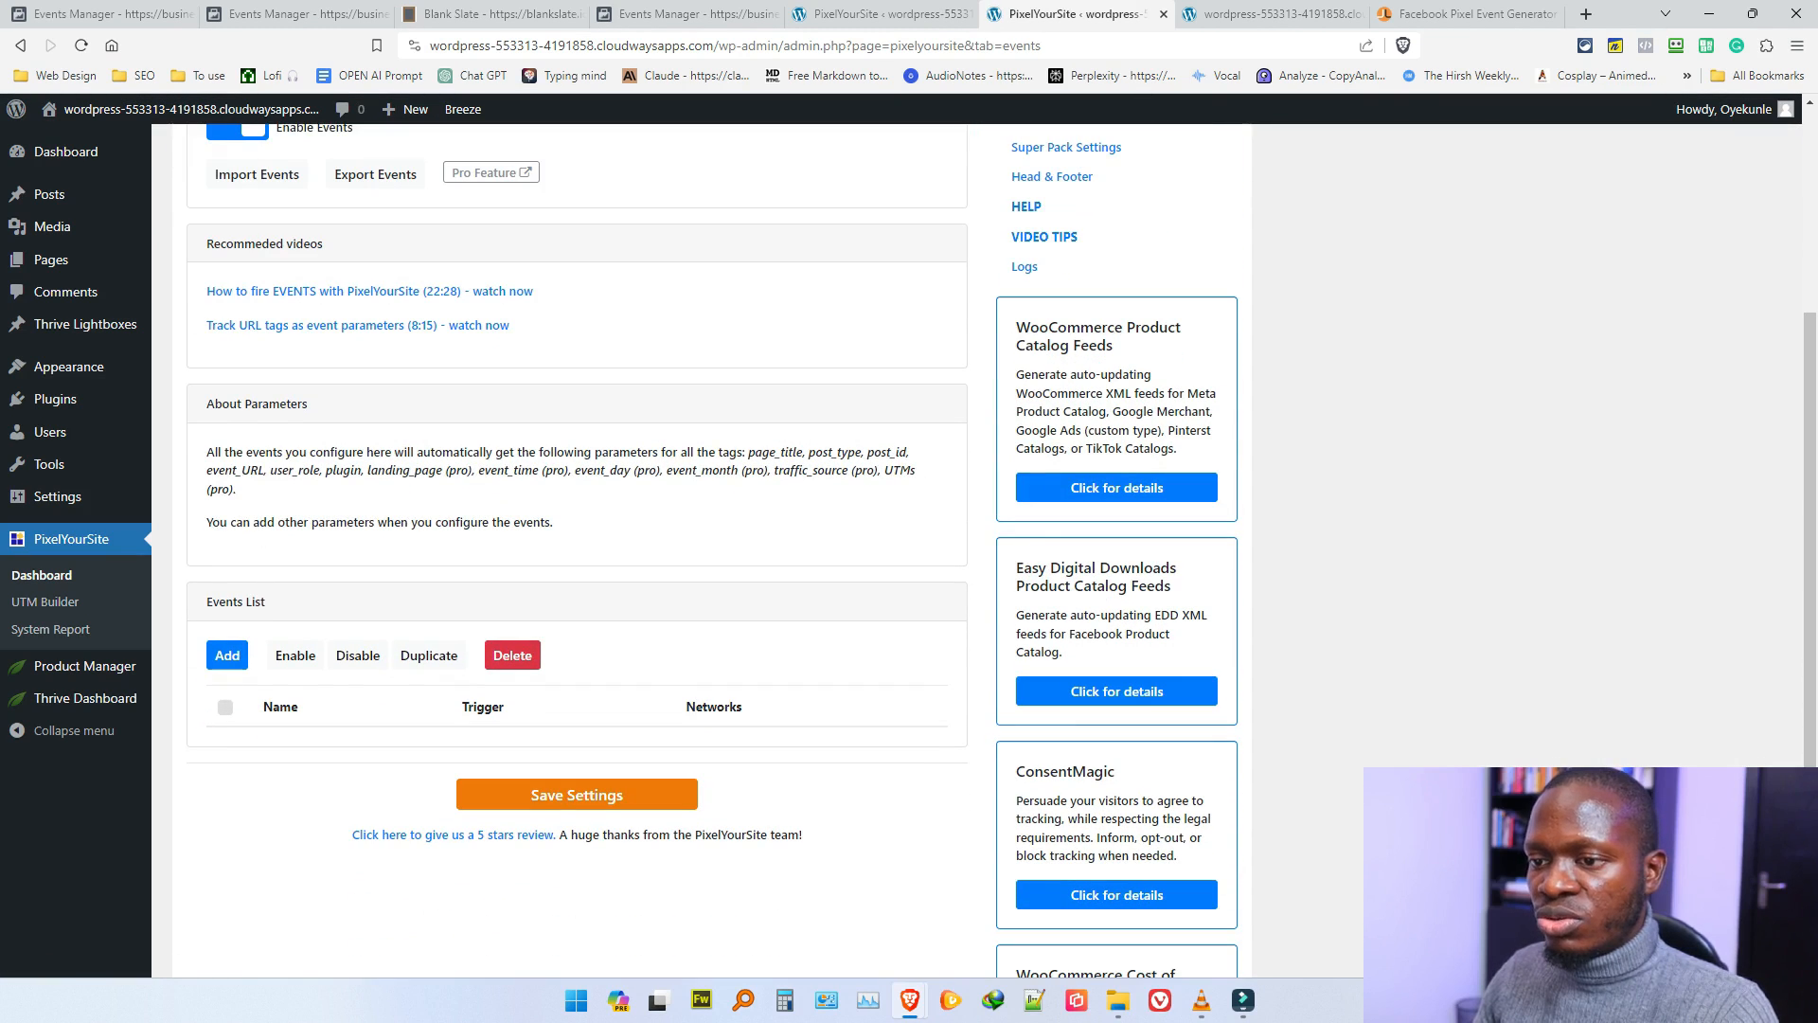
left_click(228, 655)
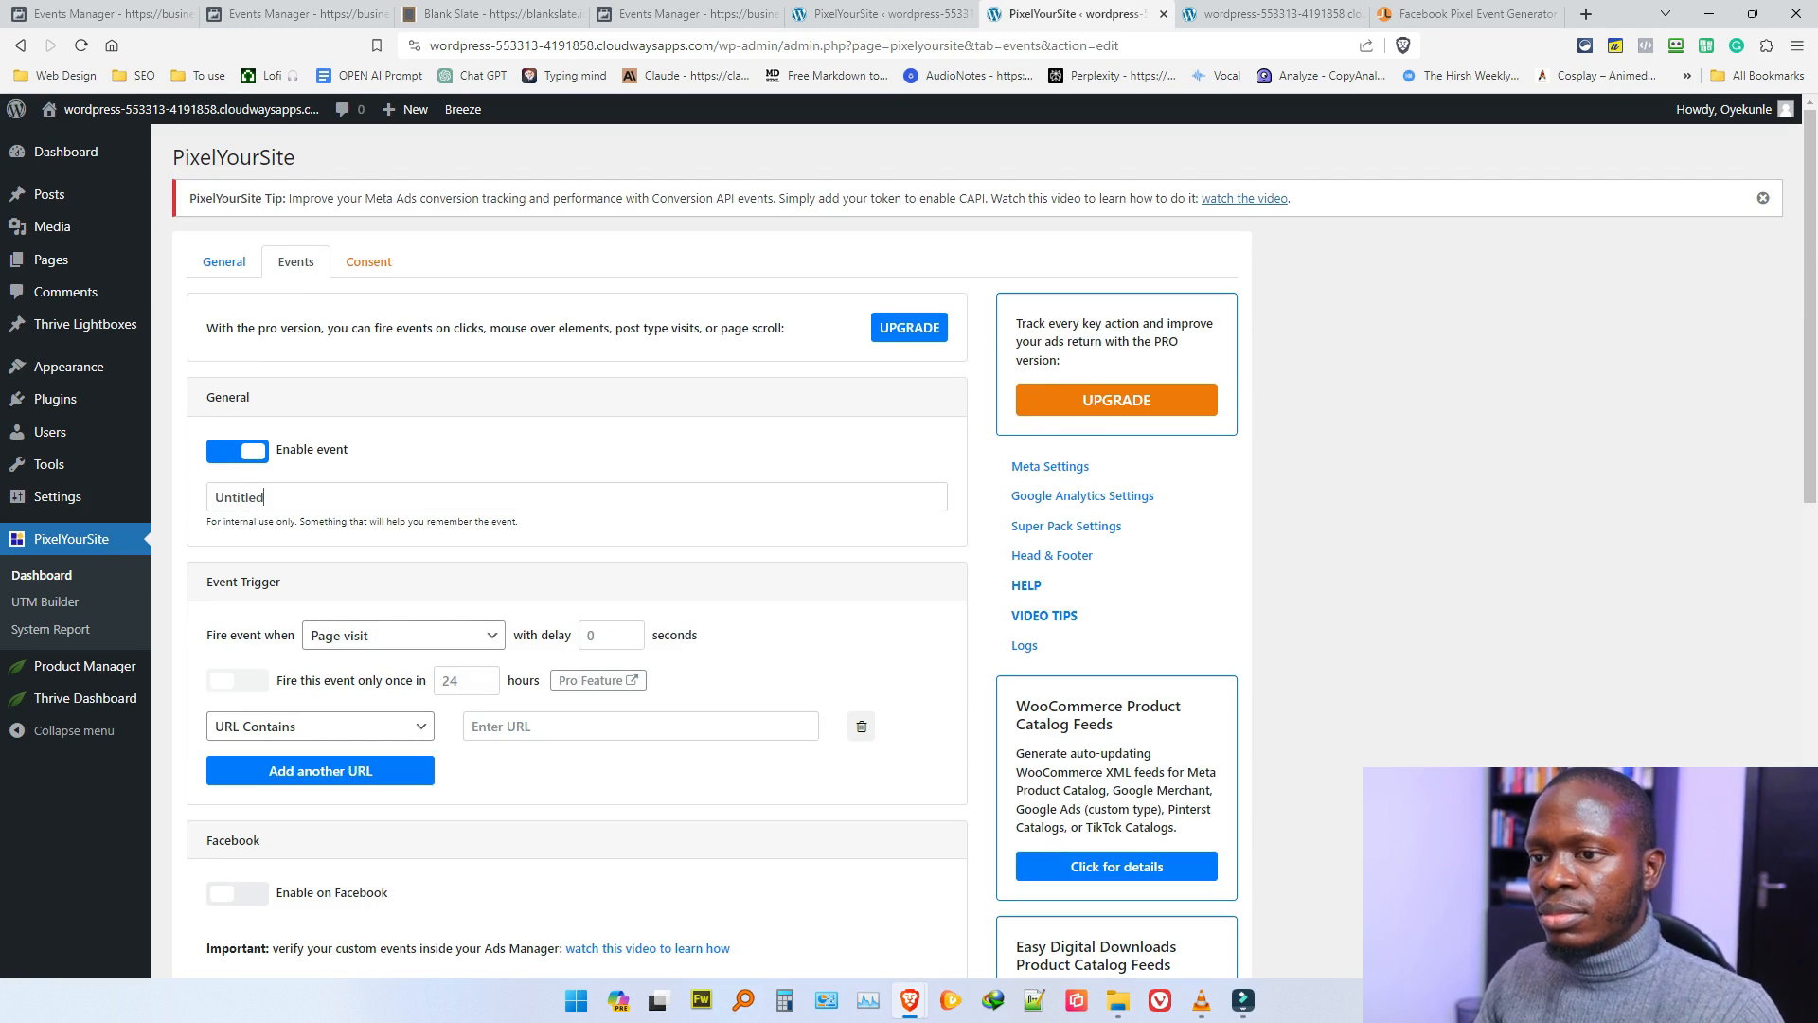
left_click(265, 496)
key("ctrl+a")
type("Lea")
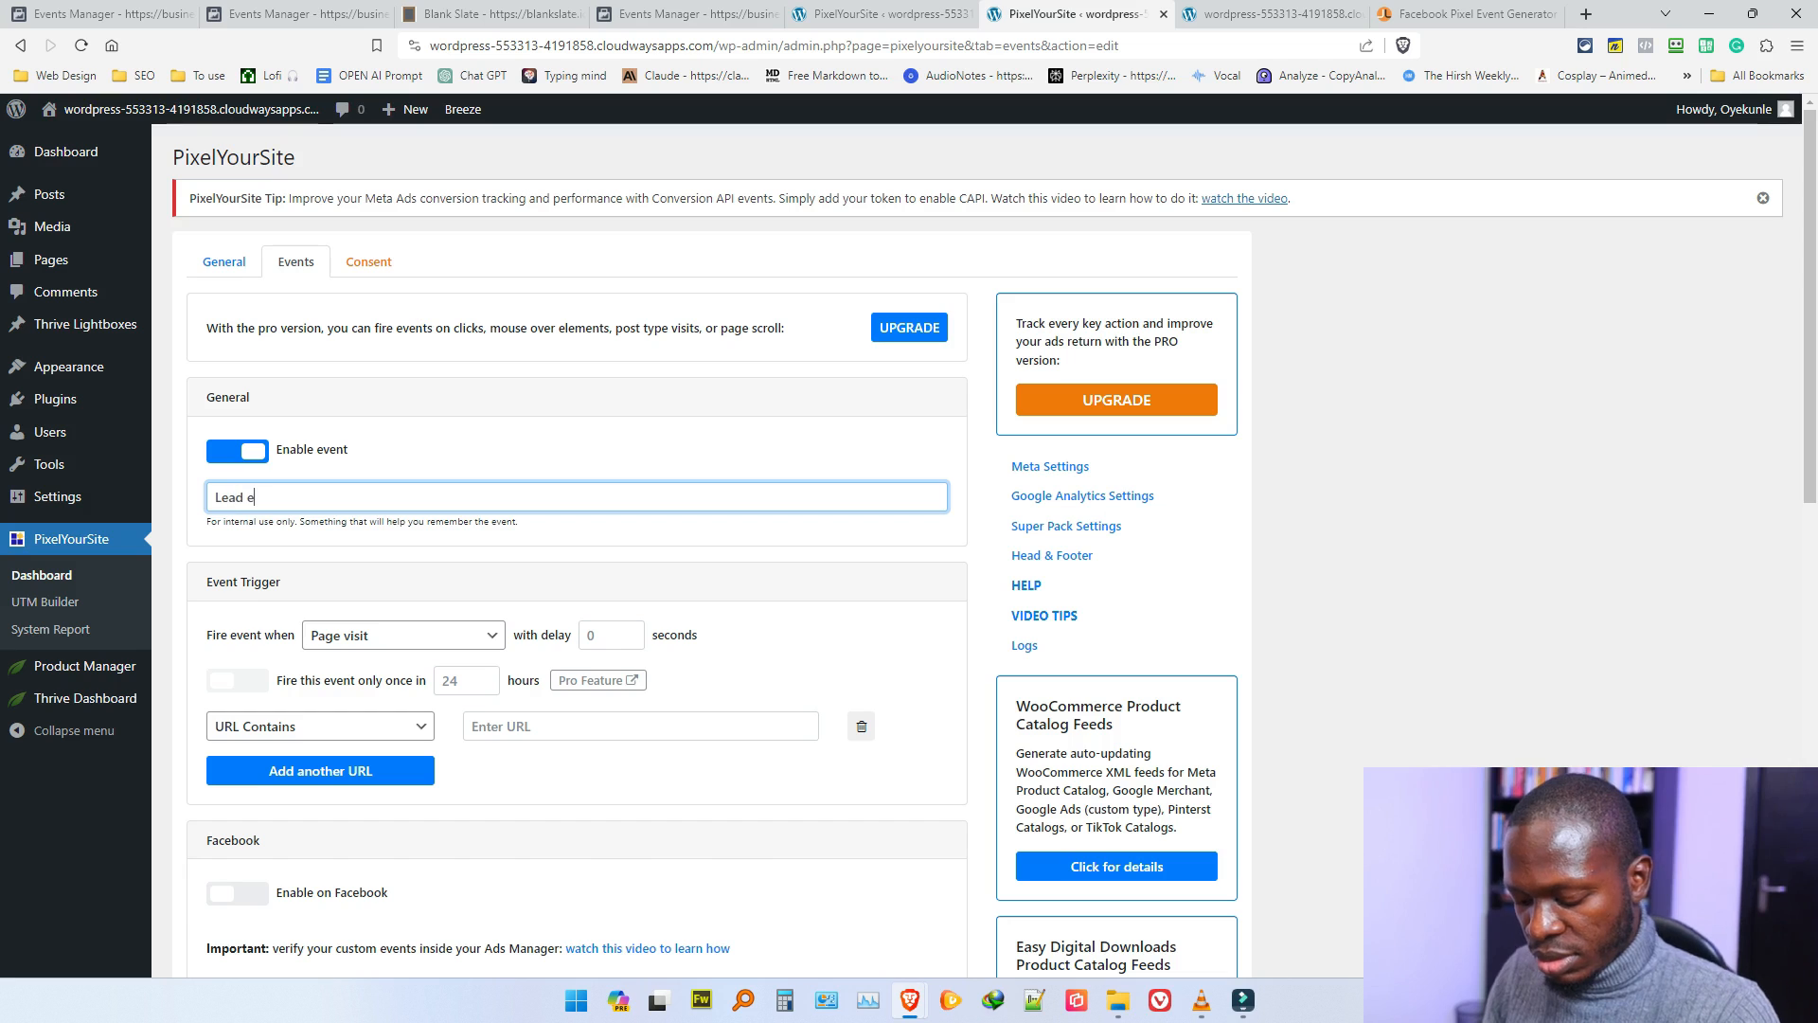
type("d event for Consultat")
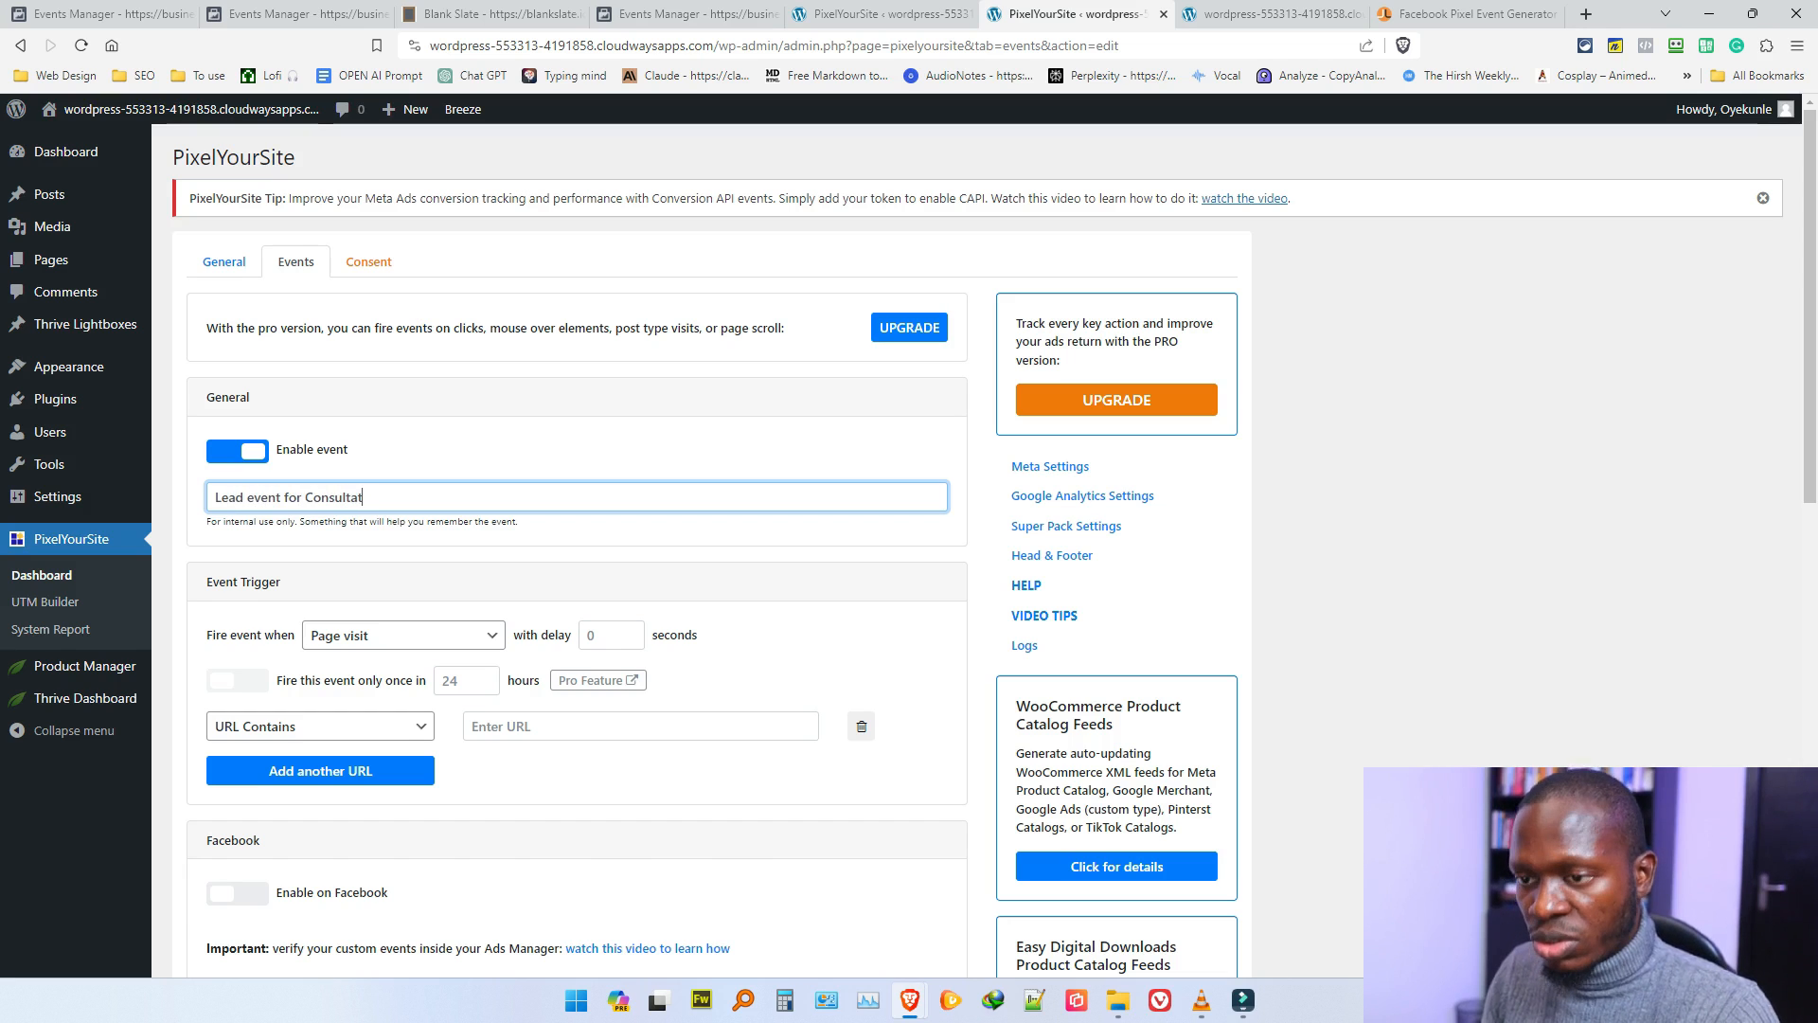
type("ion")
Step: Set the event to fire when the URL contains thank-you-page, copying that slug from the thank-you page's address
scroll(606, 550, "down", 2)
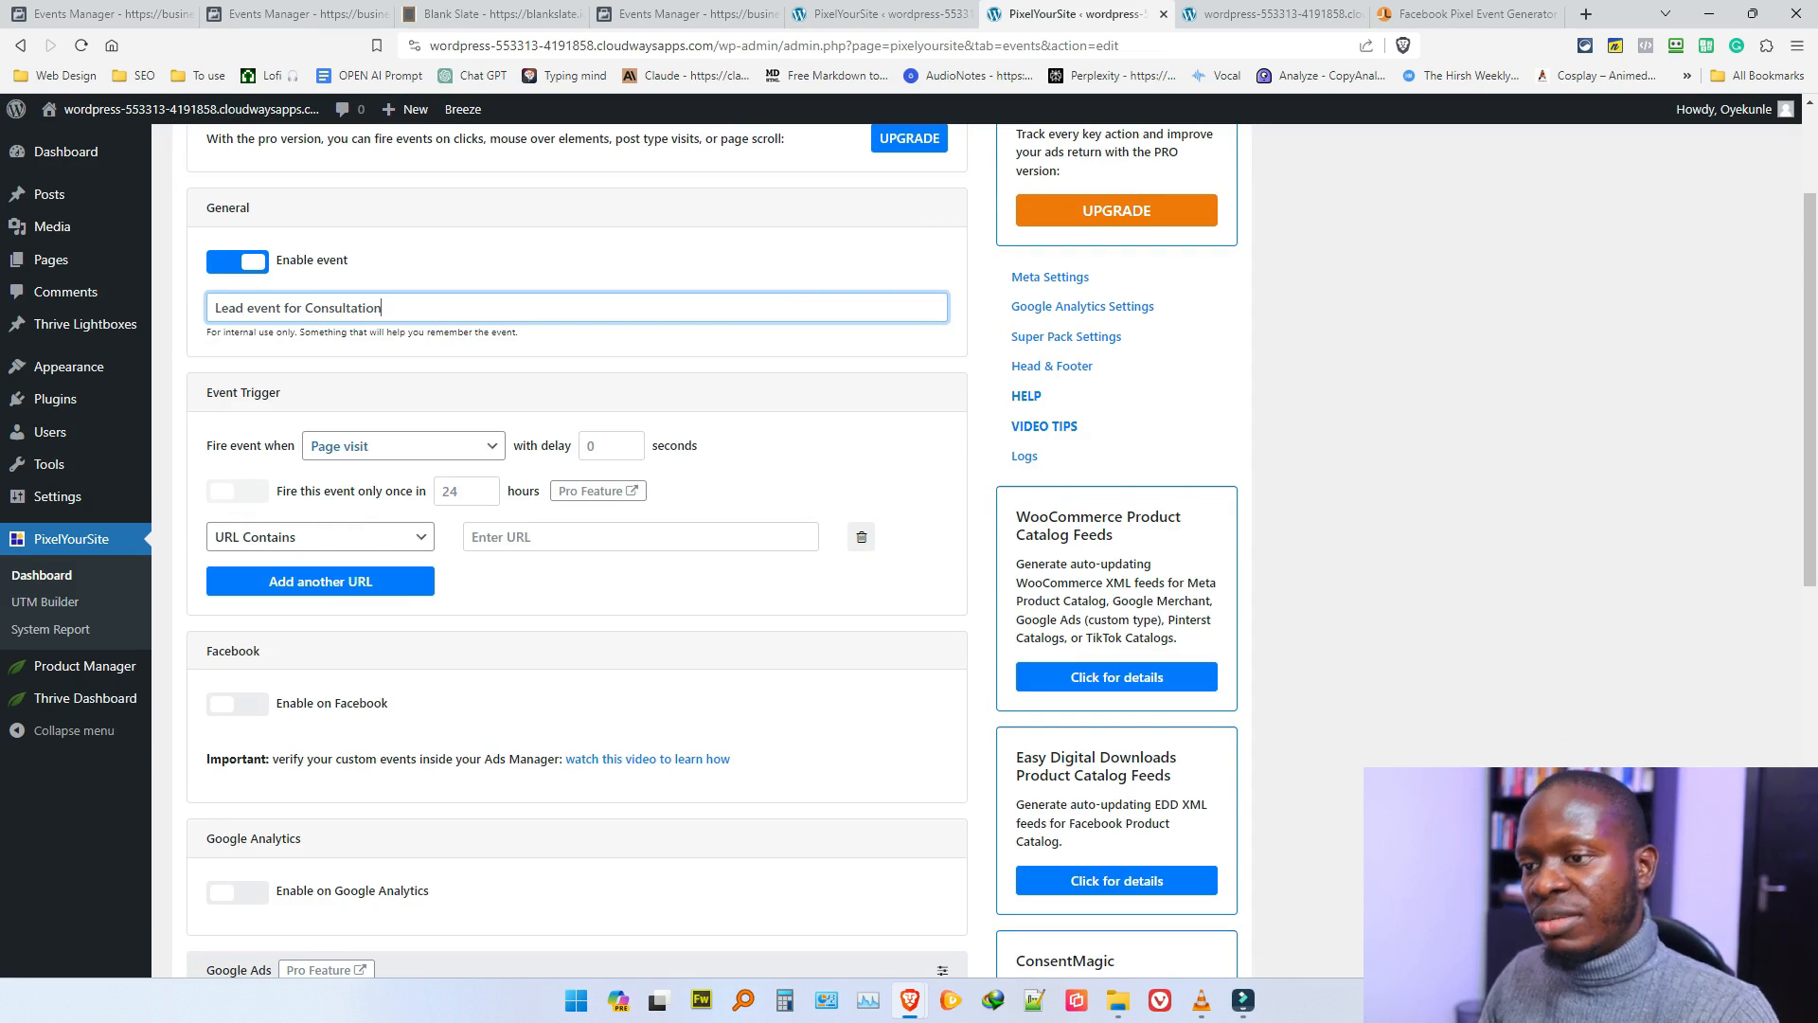
left_click(320, 537)
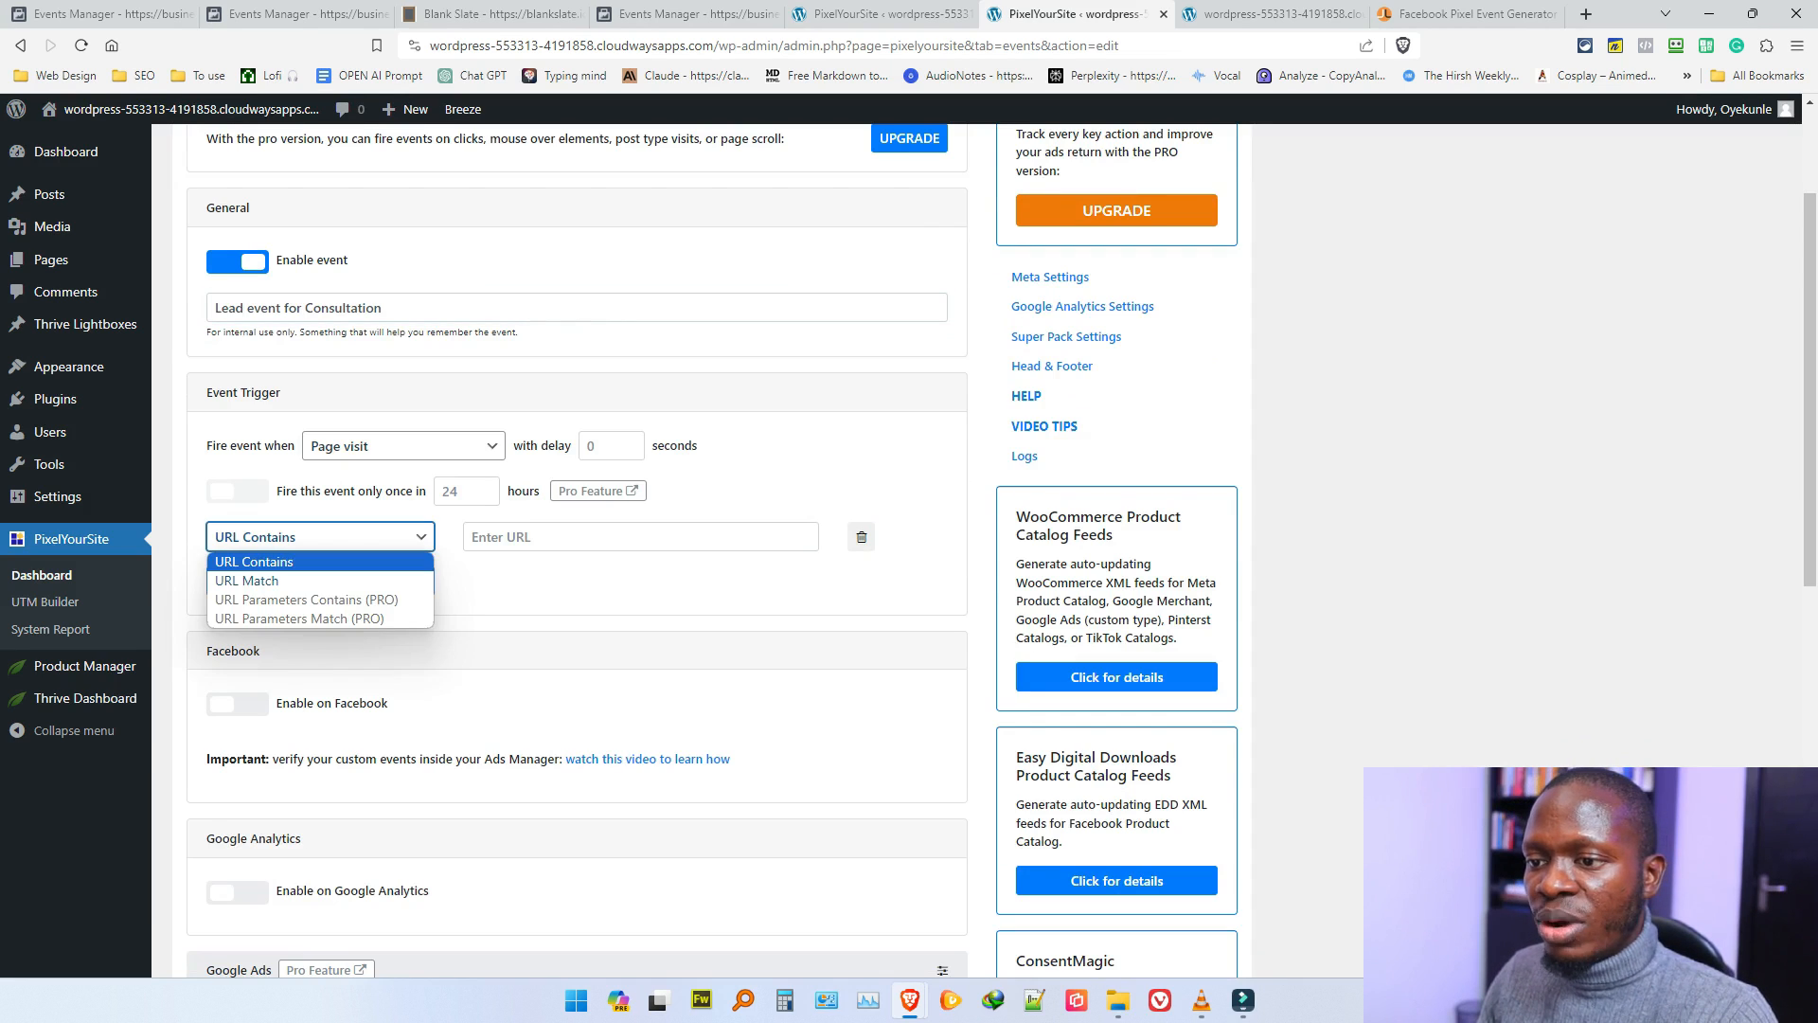
left_click(284, 561)
left_click(587, 537)
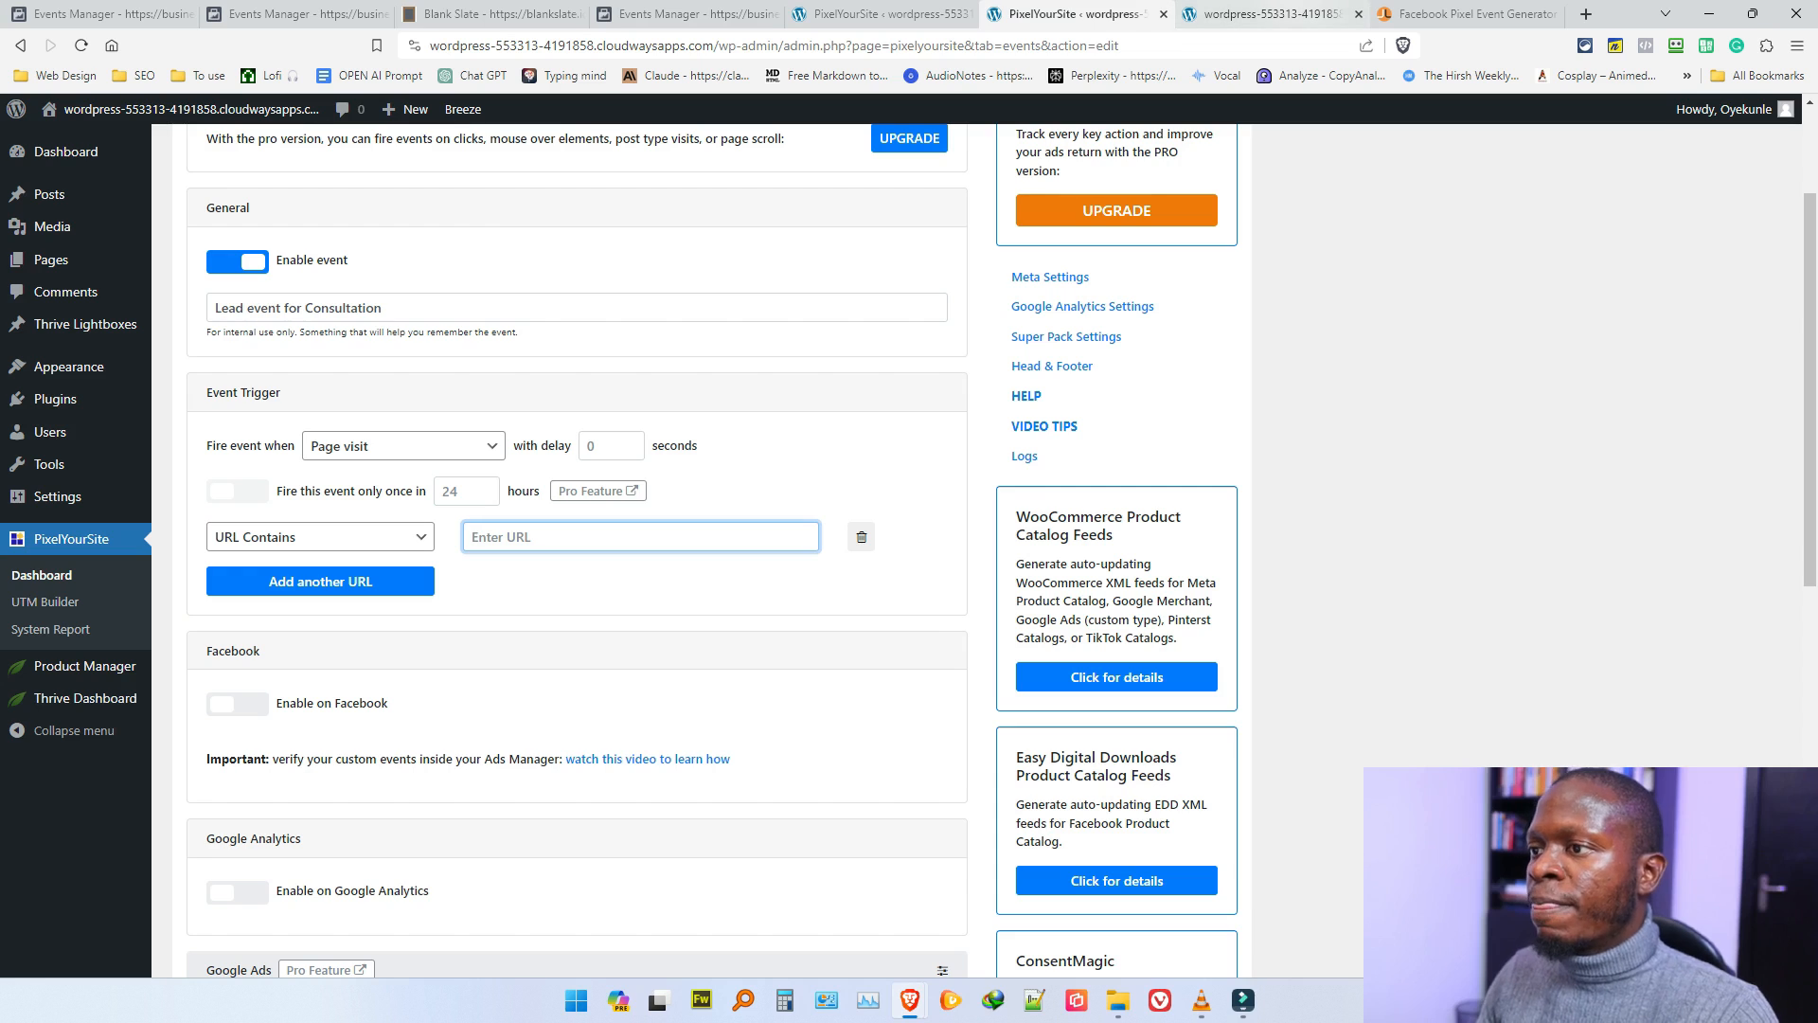
left_click(1269, 13)
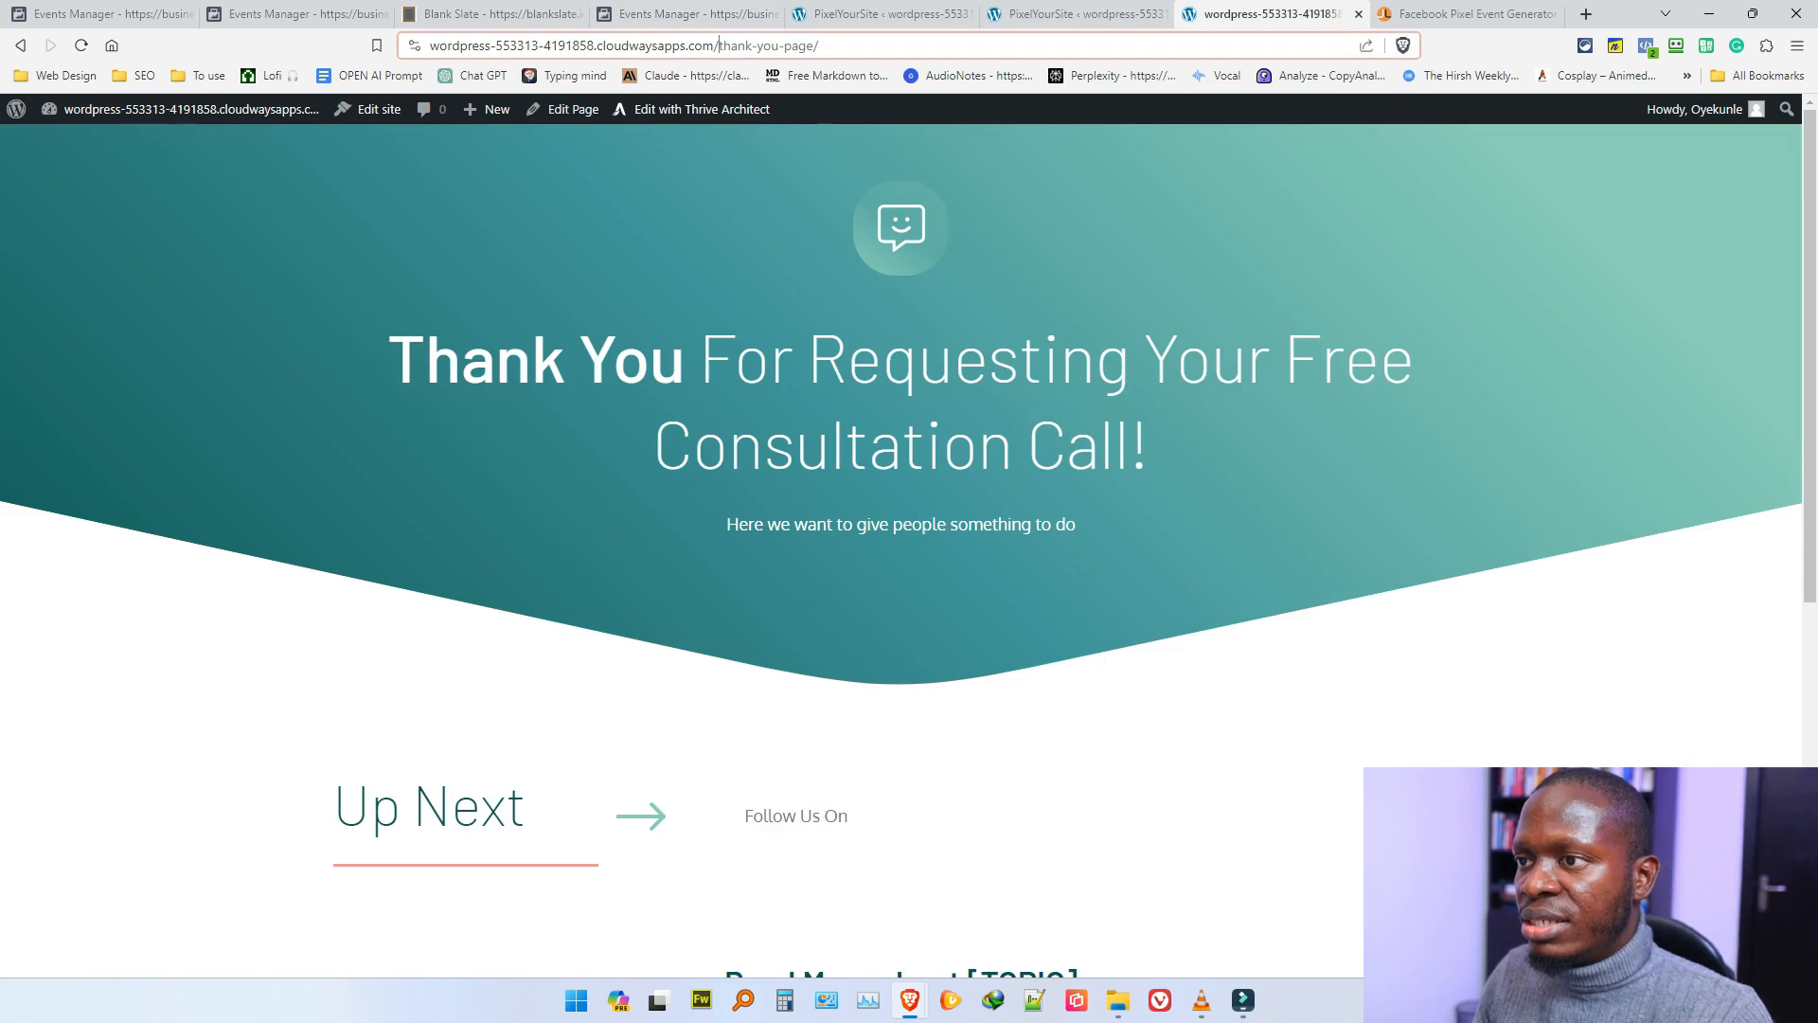
left_click_drag(719, 45, 815, 46)
key("ctrl+c")
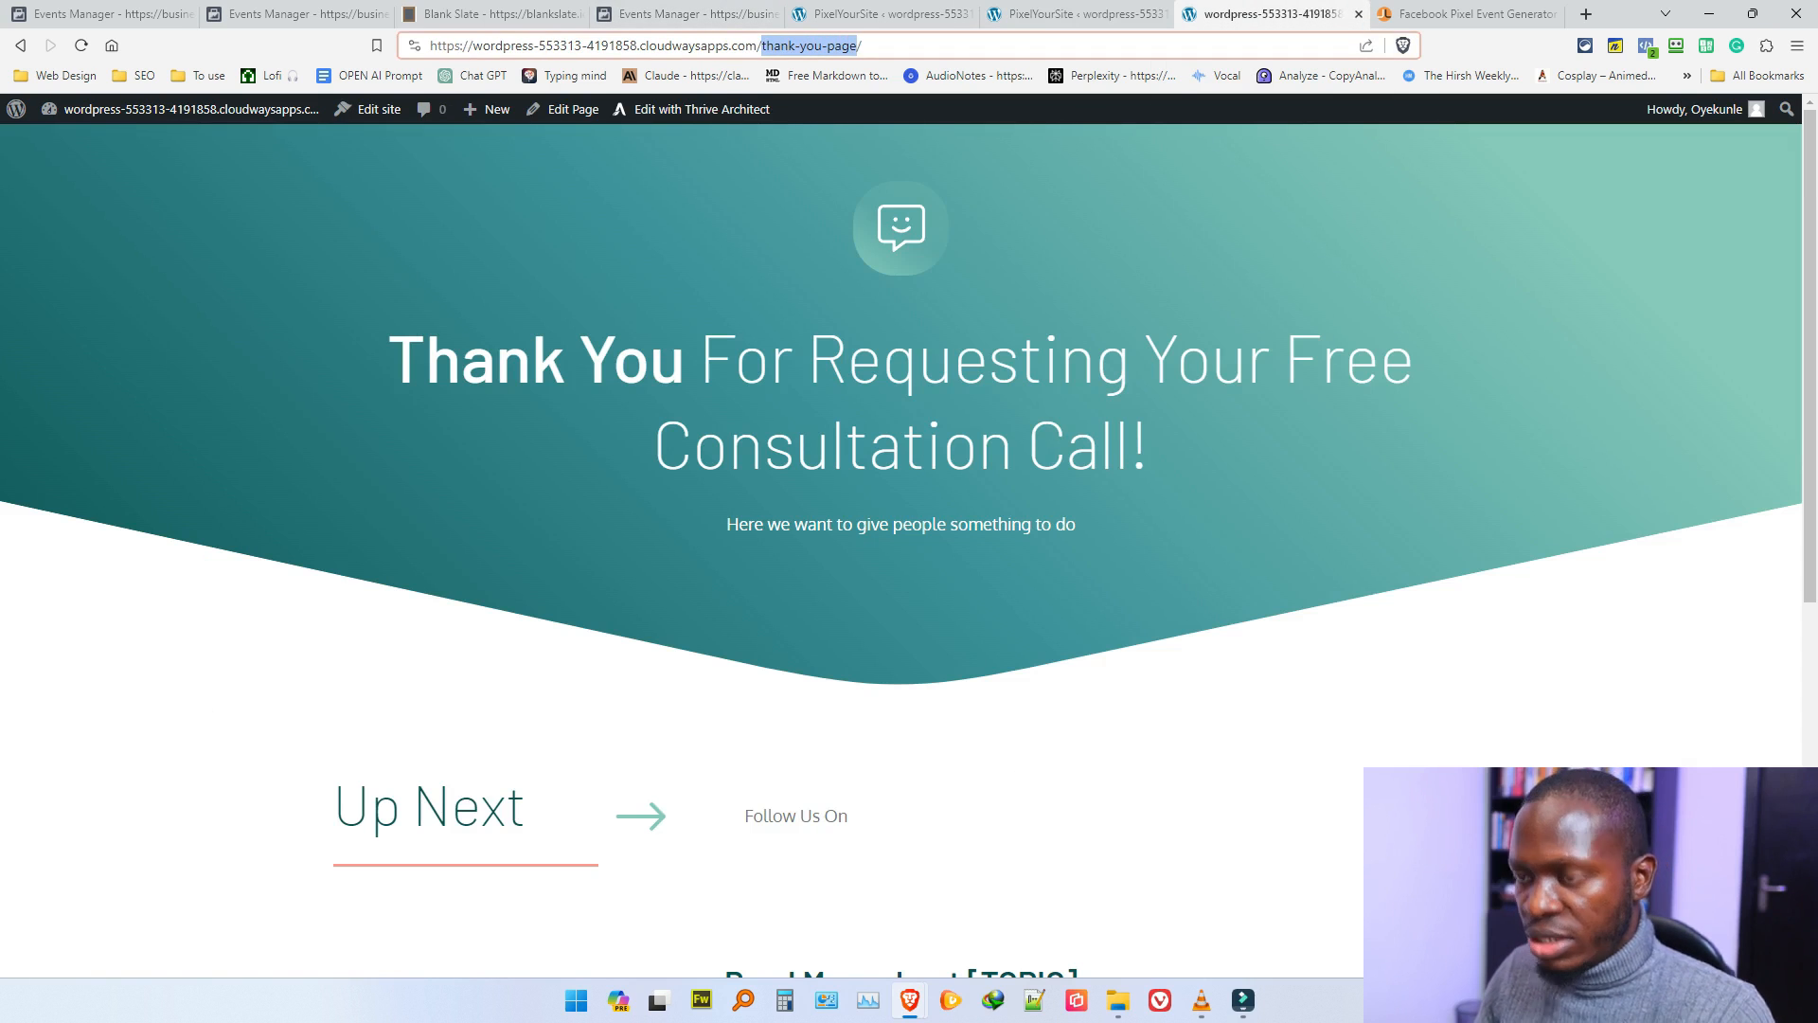
left_click(1080, 14)
key("ctrl+v")
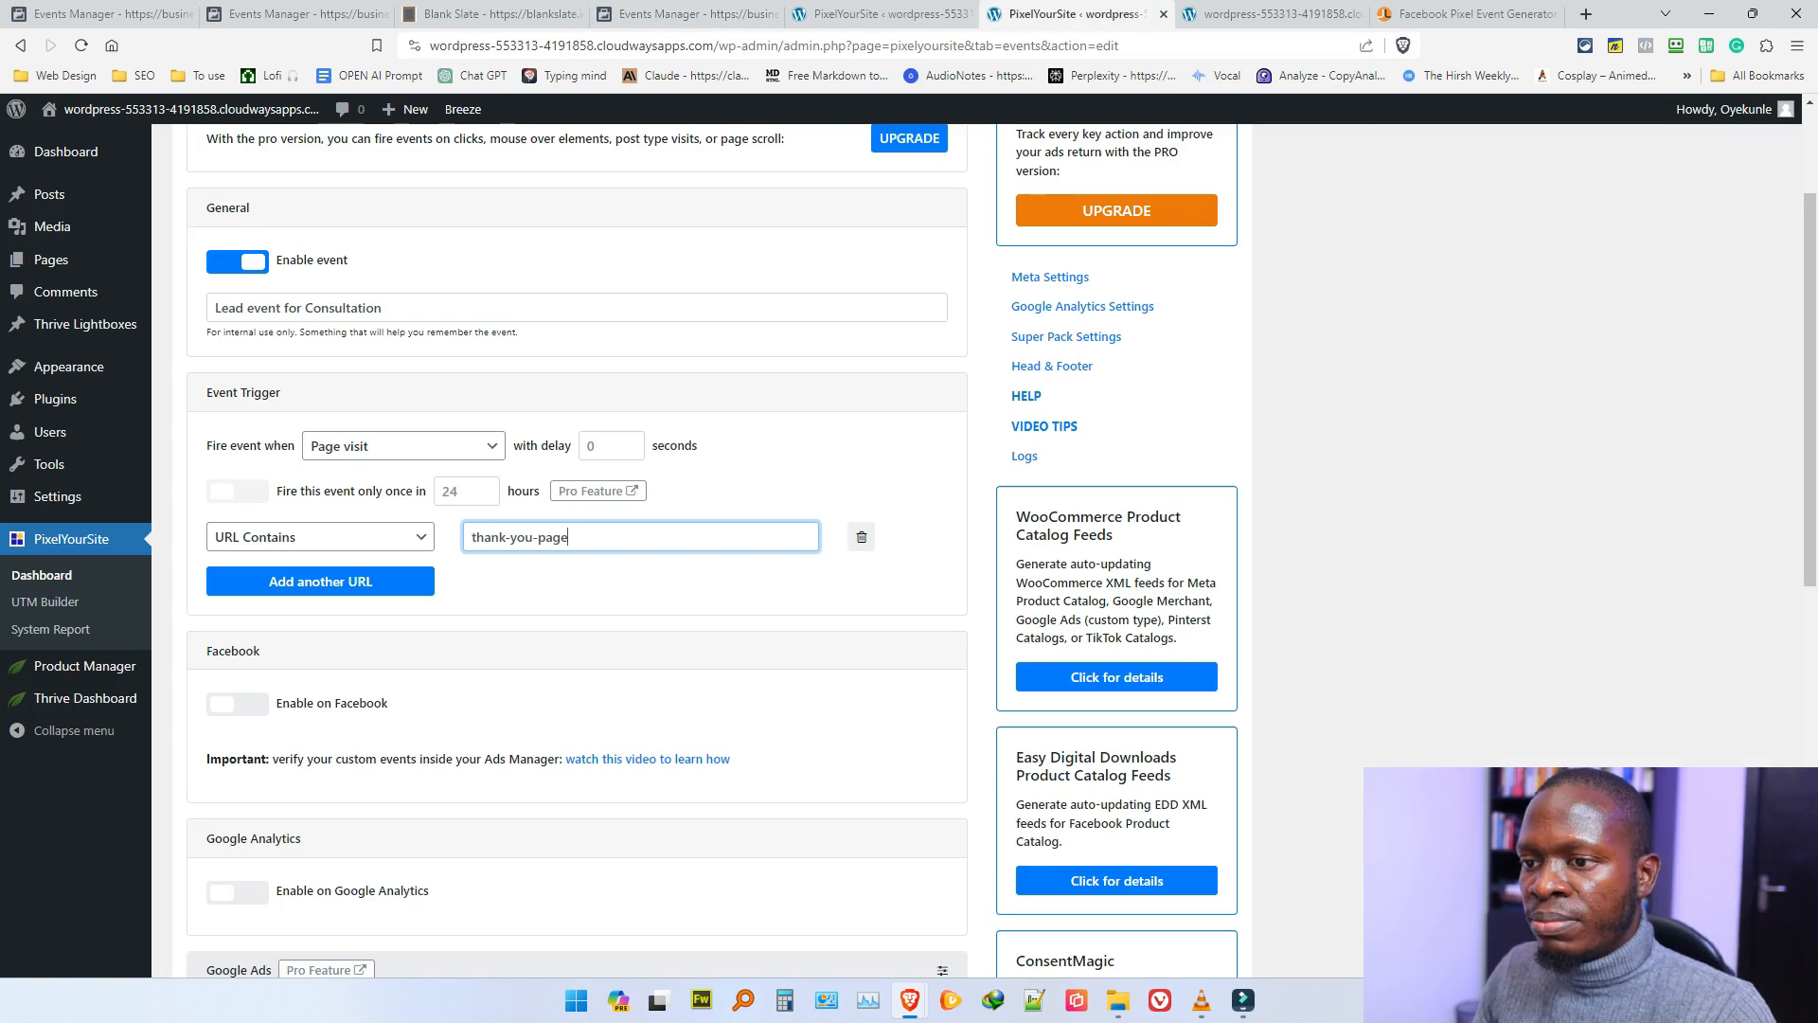
Step: Enable the event on Facebook with event type Lead and save the event
scroll(578, 550, "down", 3)
left_click(238, 420)
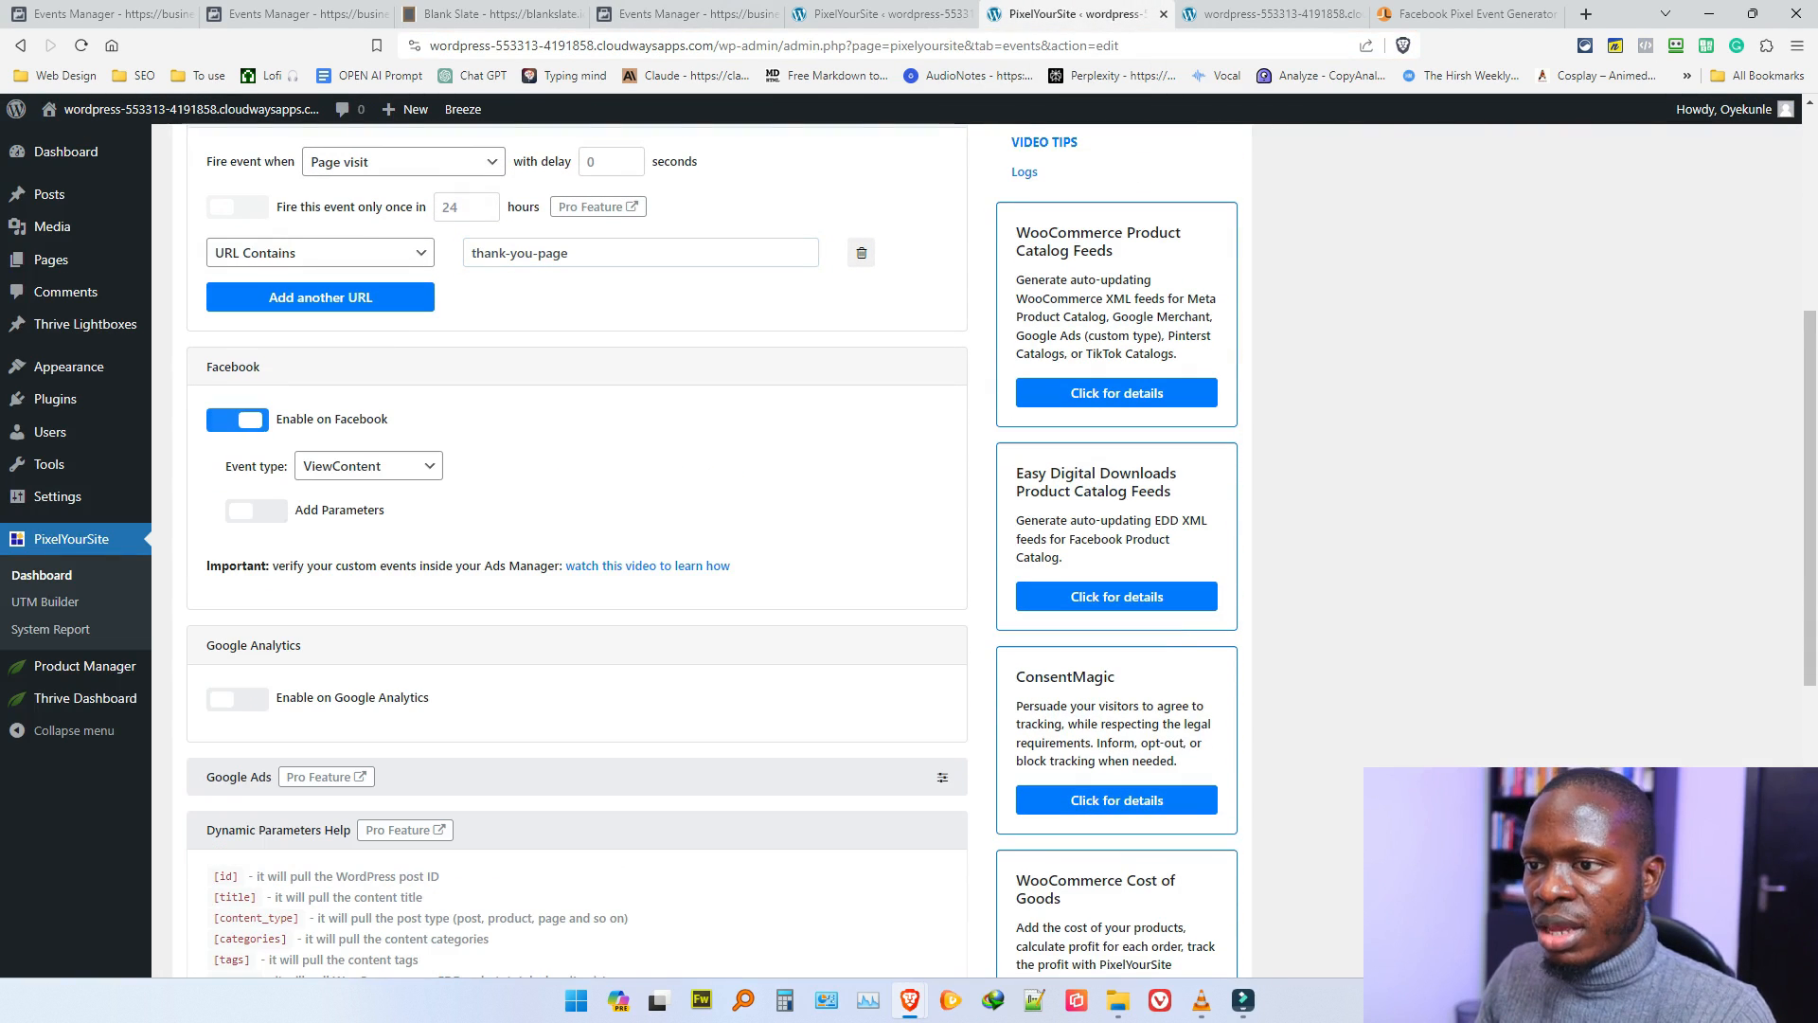
left_click(368, 465)
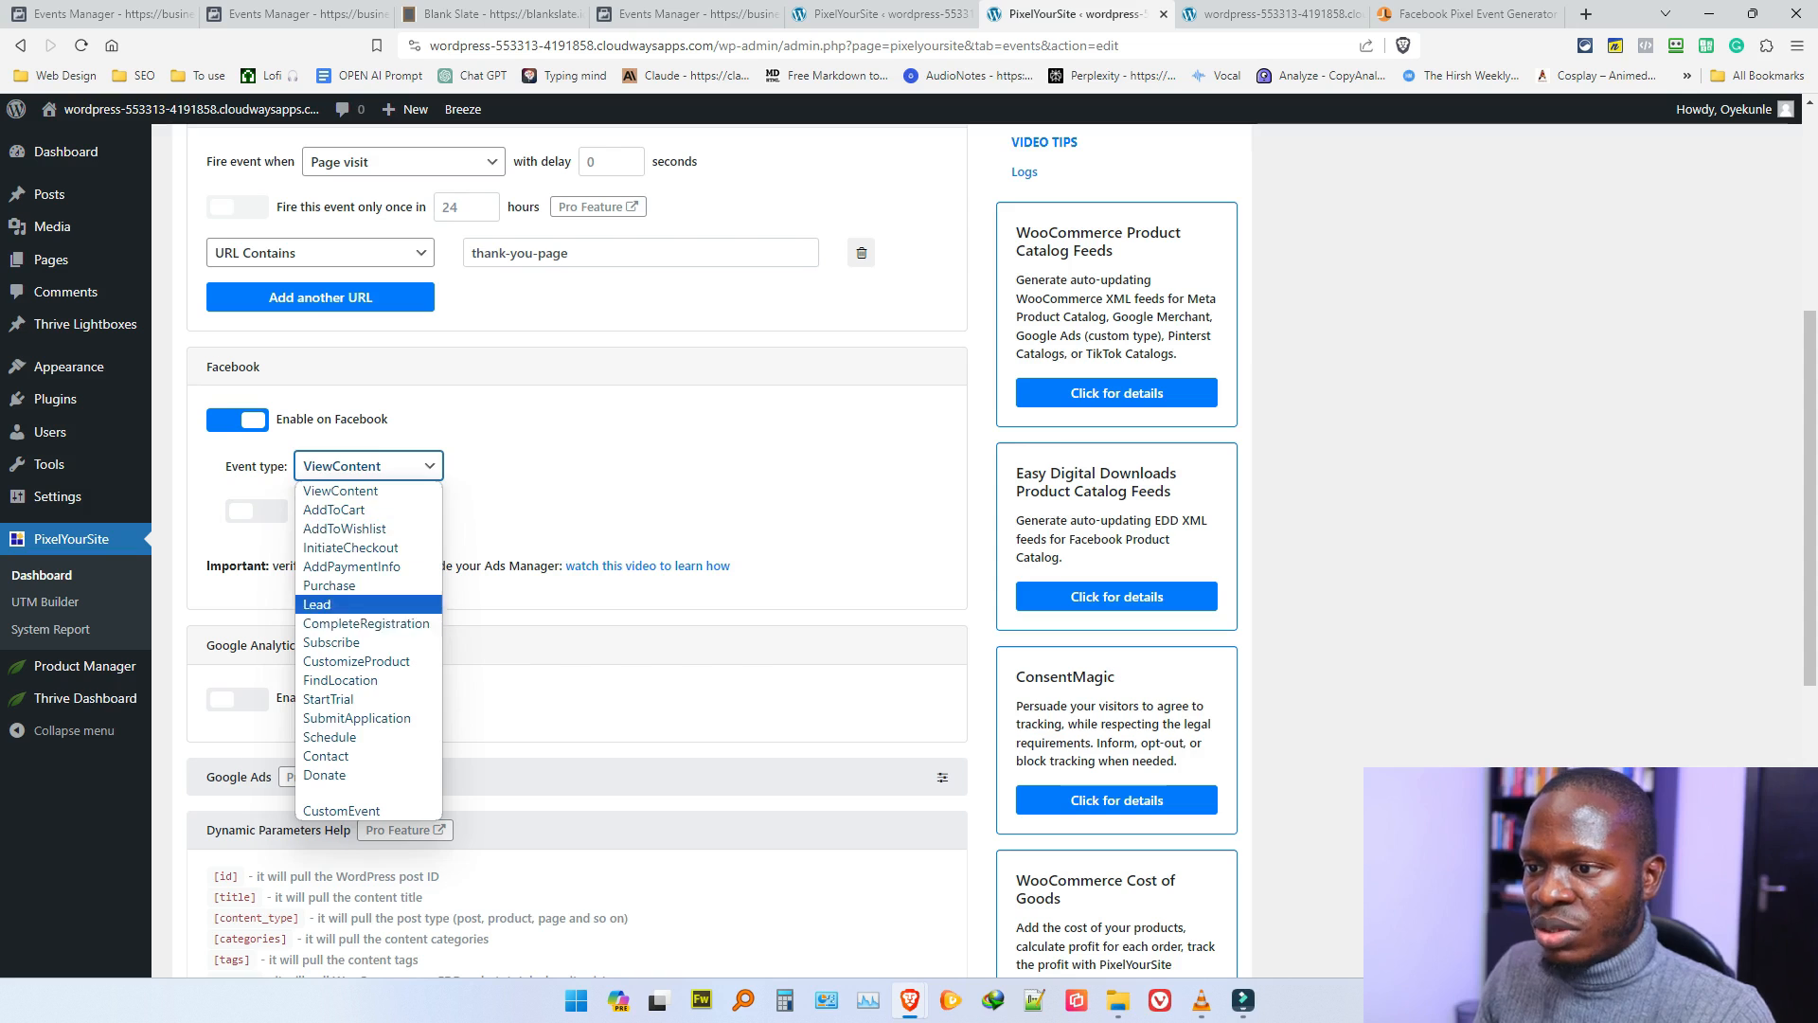
left_click(359, 606)
scroll(370, 605, "down", 1)
scroll(578, 550, "down", 1)
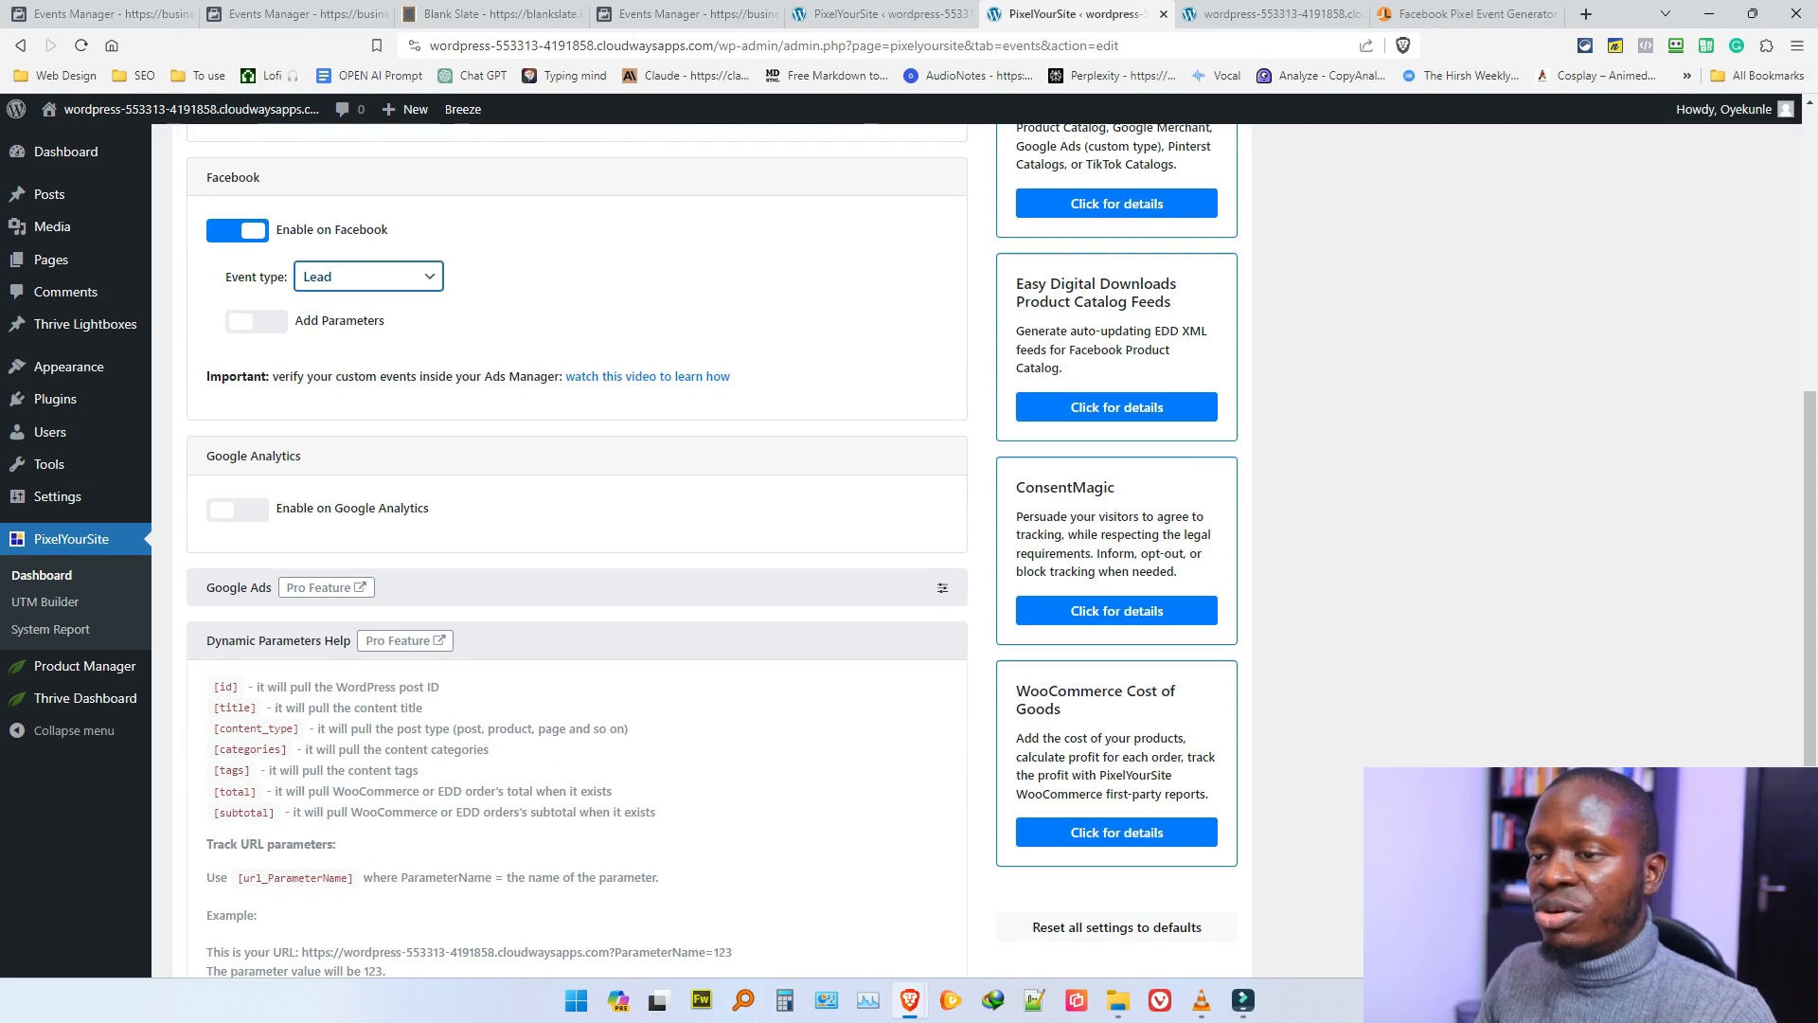
scroll(576, 568, "down", 5)
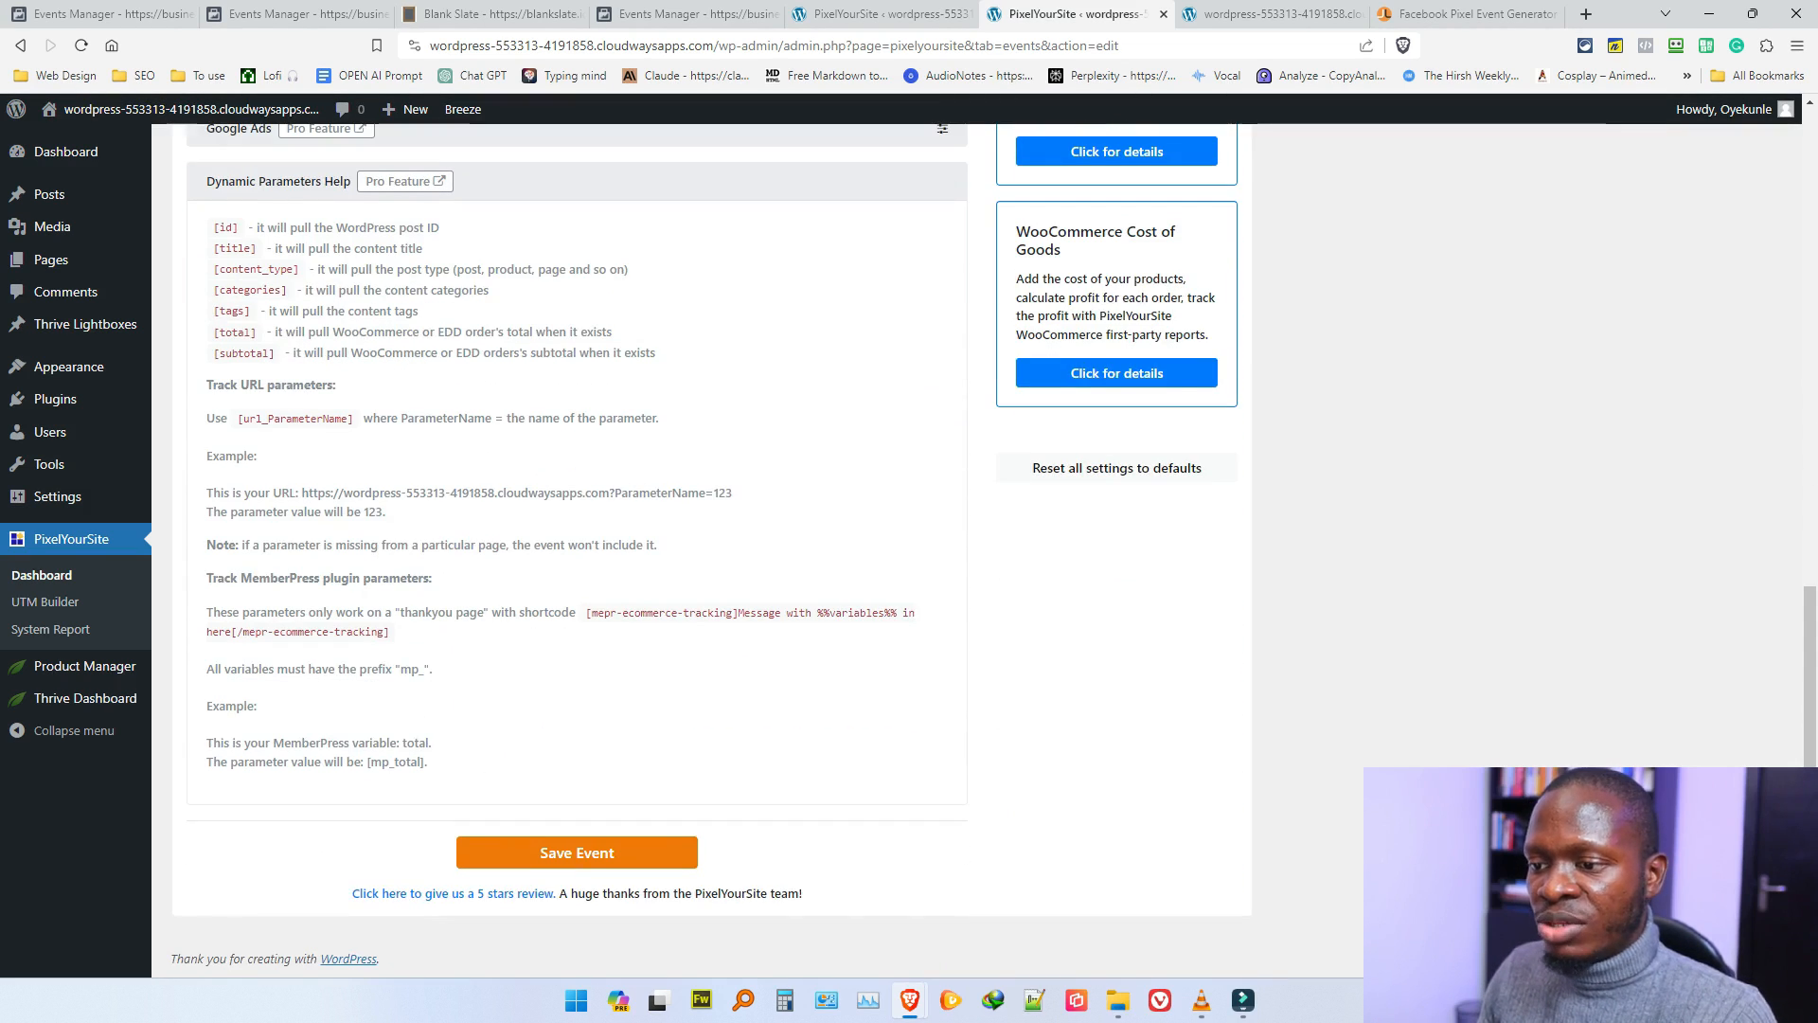
left_click(576, 853)
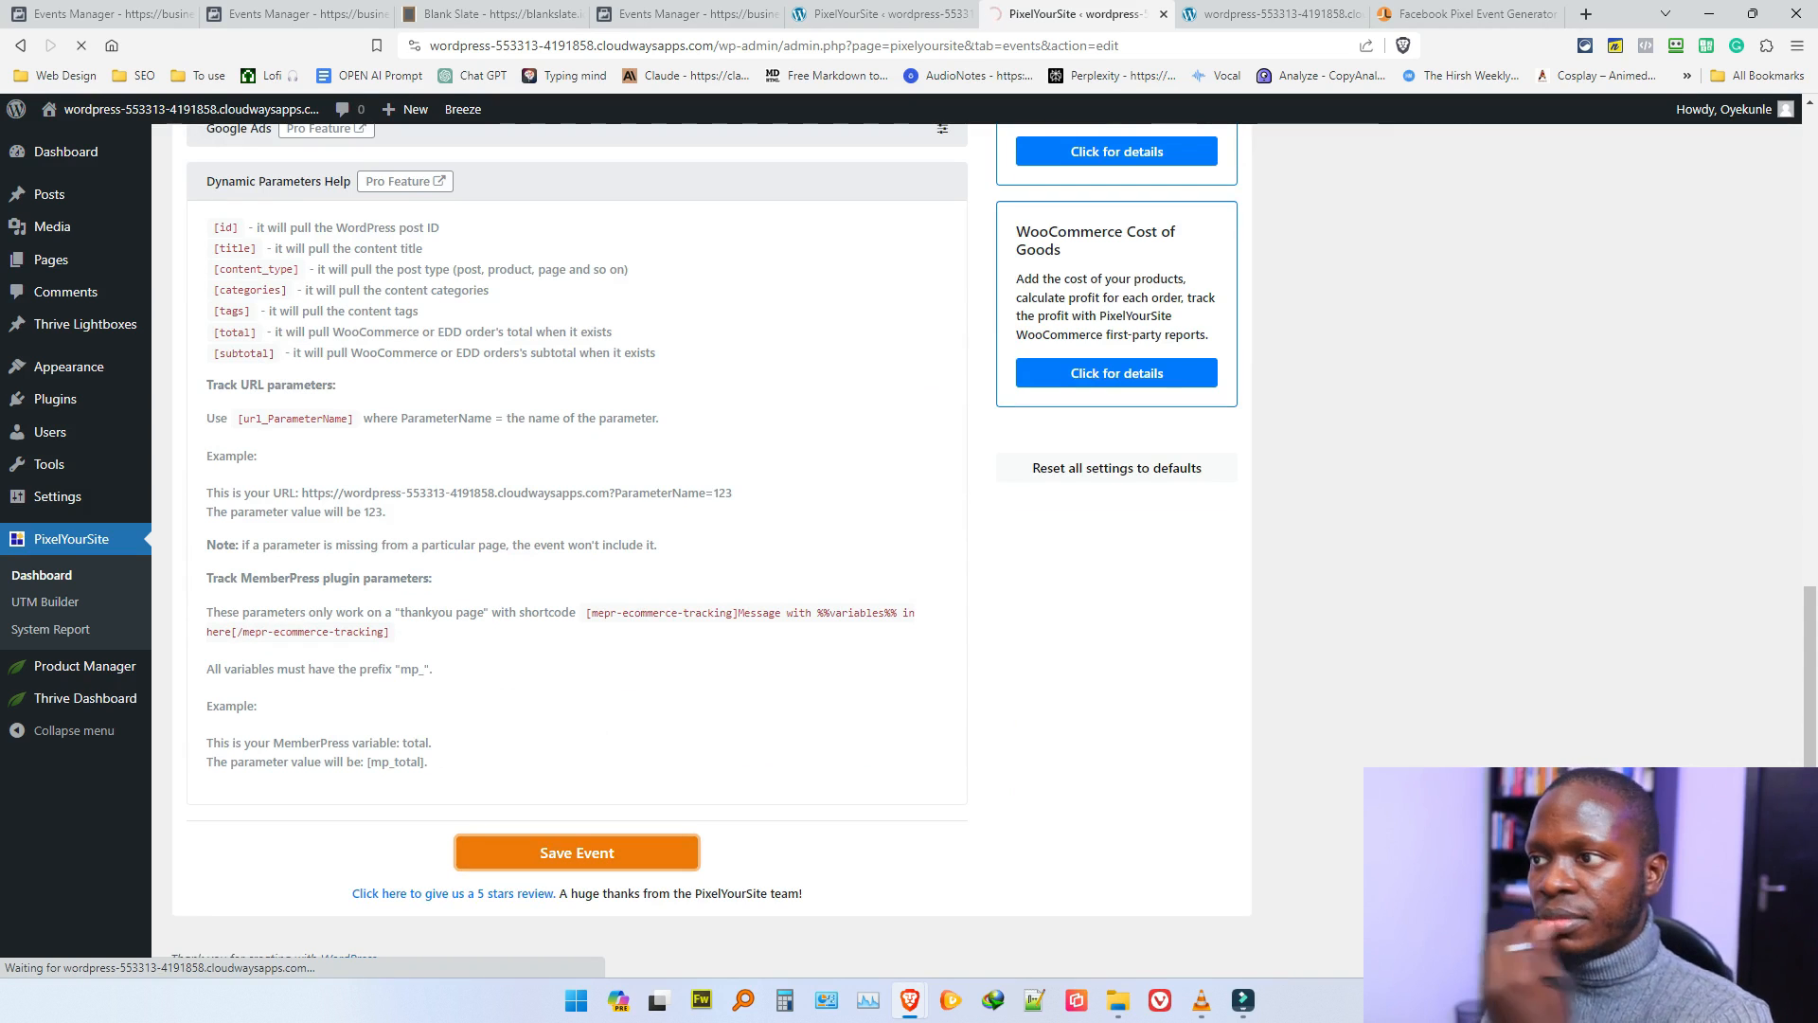
Step: Reload the live thank-you page and examine the Lead event's details in Meta Pixel Helper
key("ctrl+Tab")
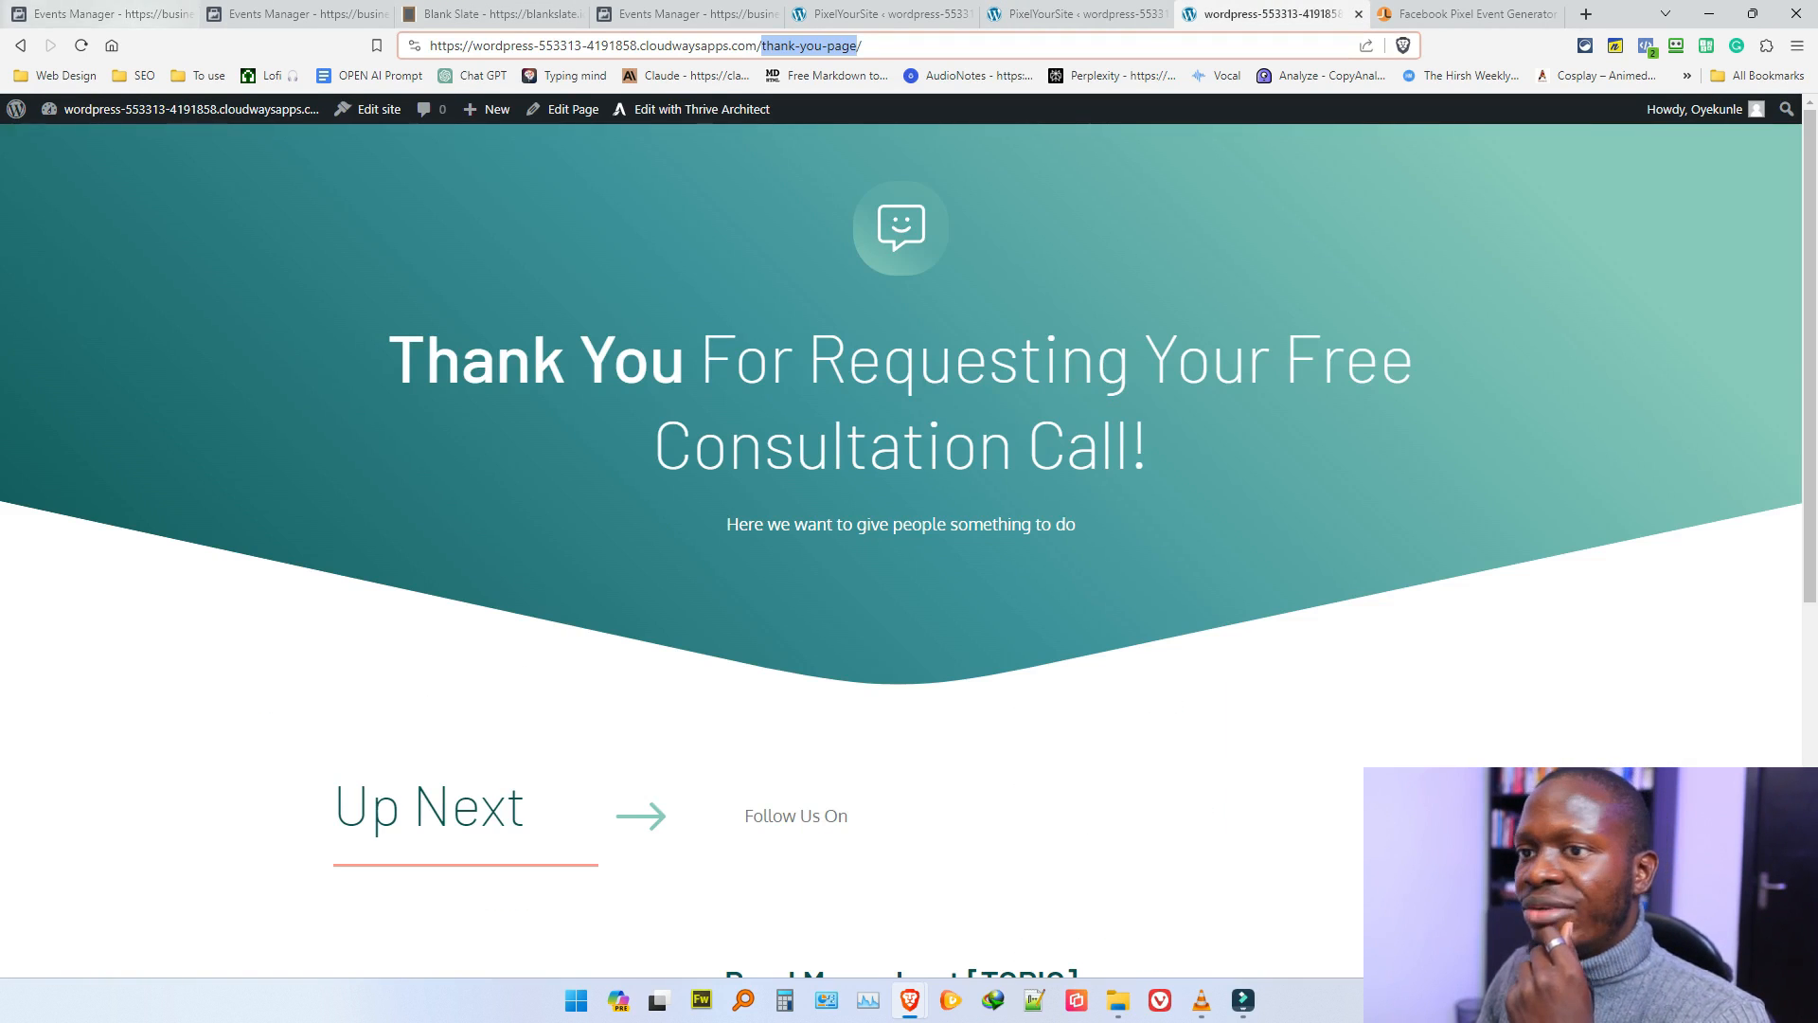
key("Return")
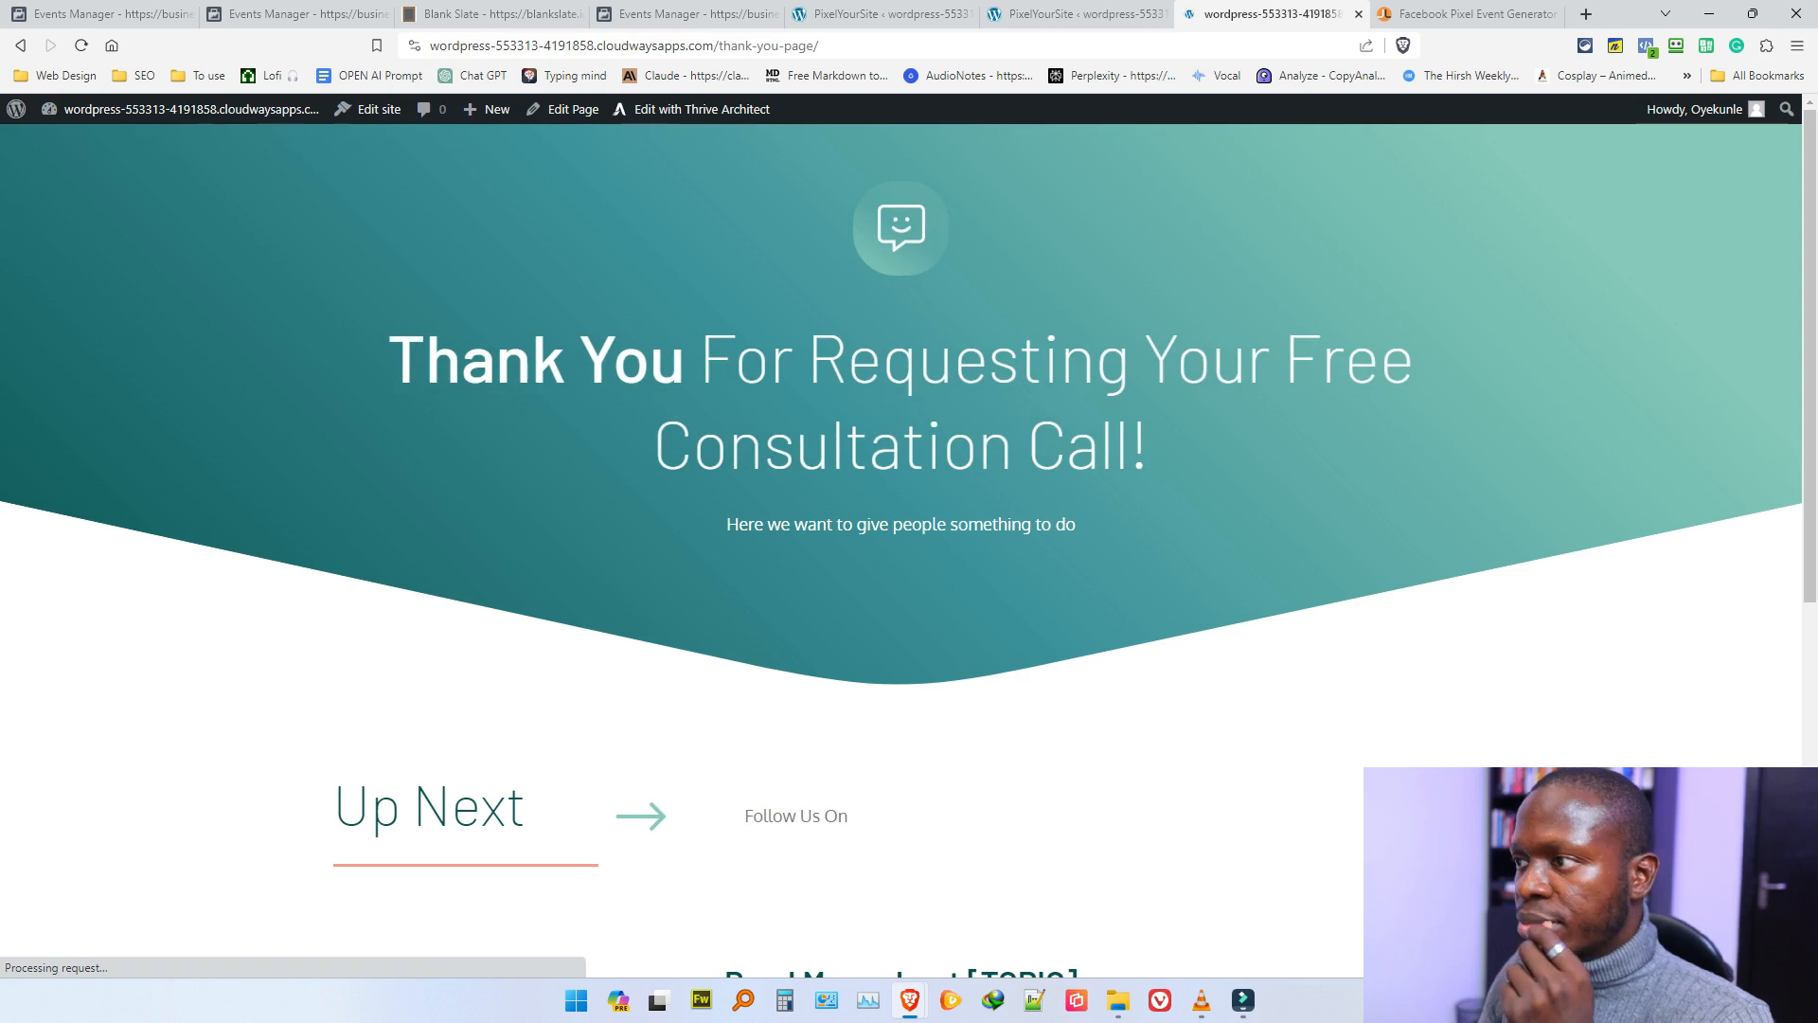
left_click(1646, 44)
left_click(1325, 230)
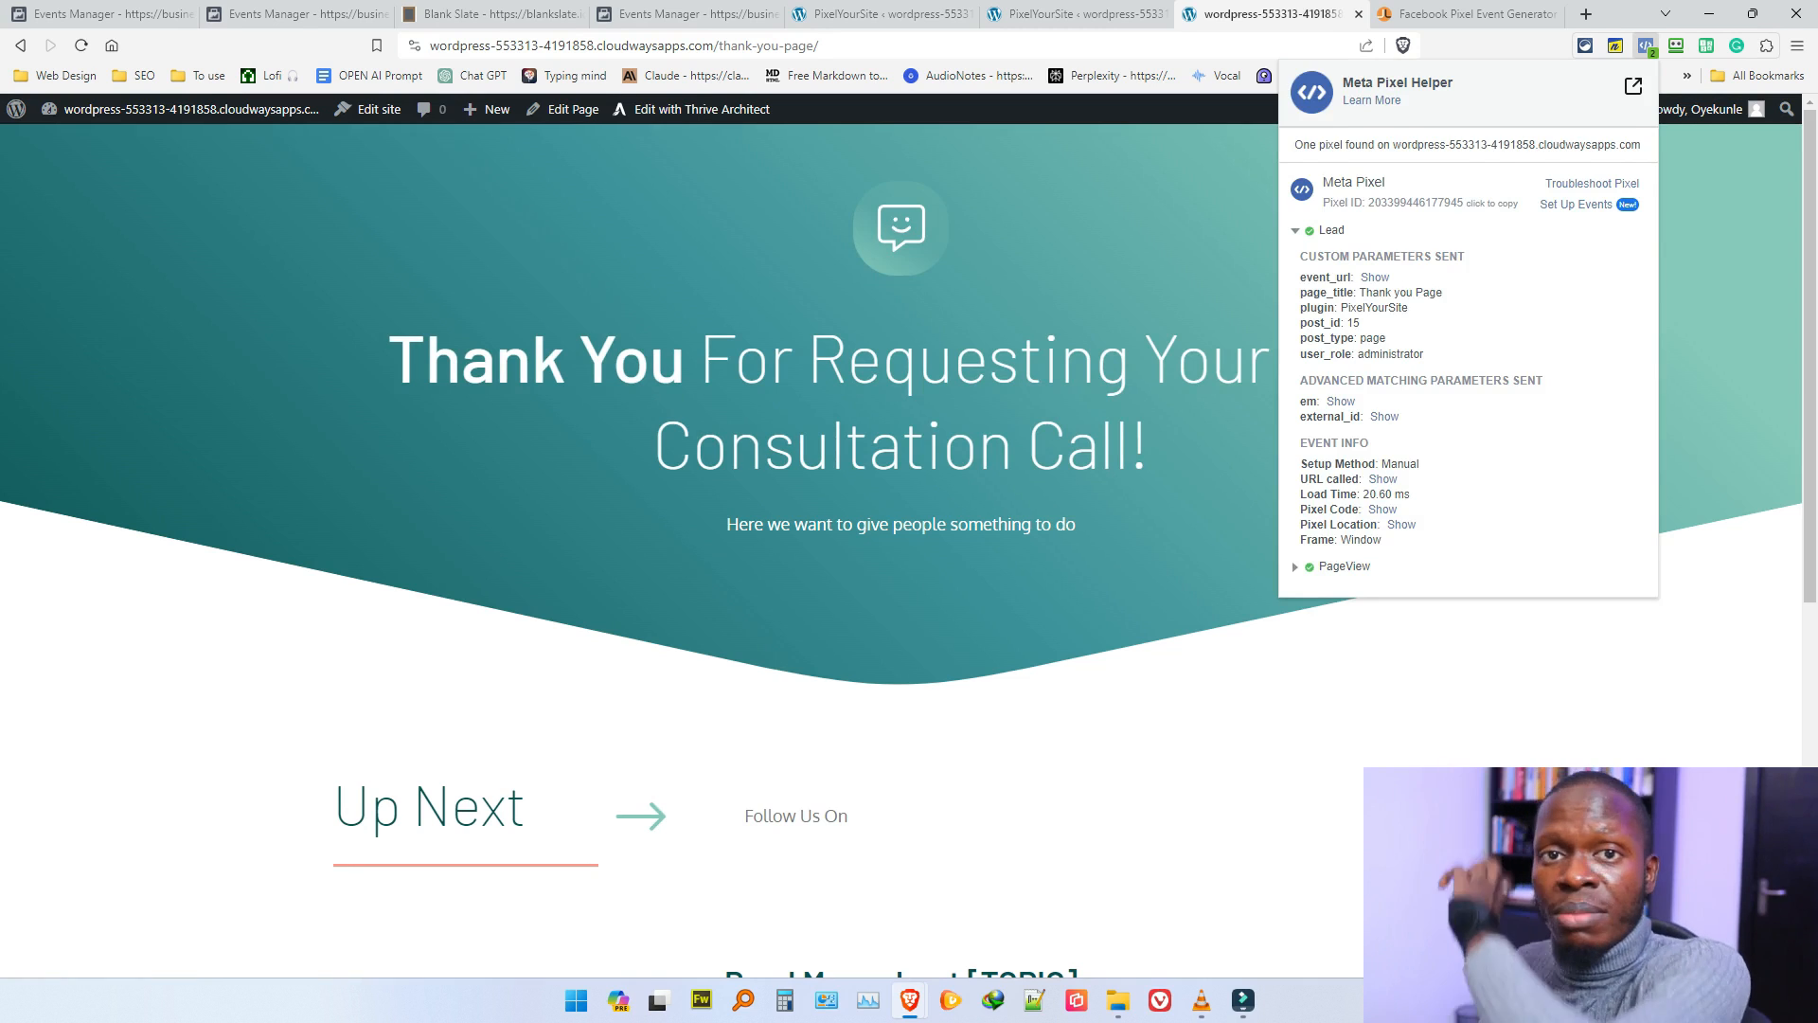
left_click(1326, 230)
Step: Reopen the "Lead event for Consultation" event in PixelYourSite and change its Facebook event type to Purchase
left_click(1070, 13)
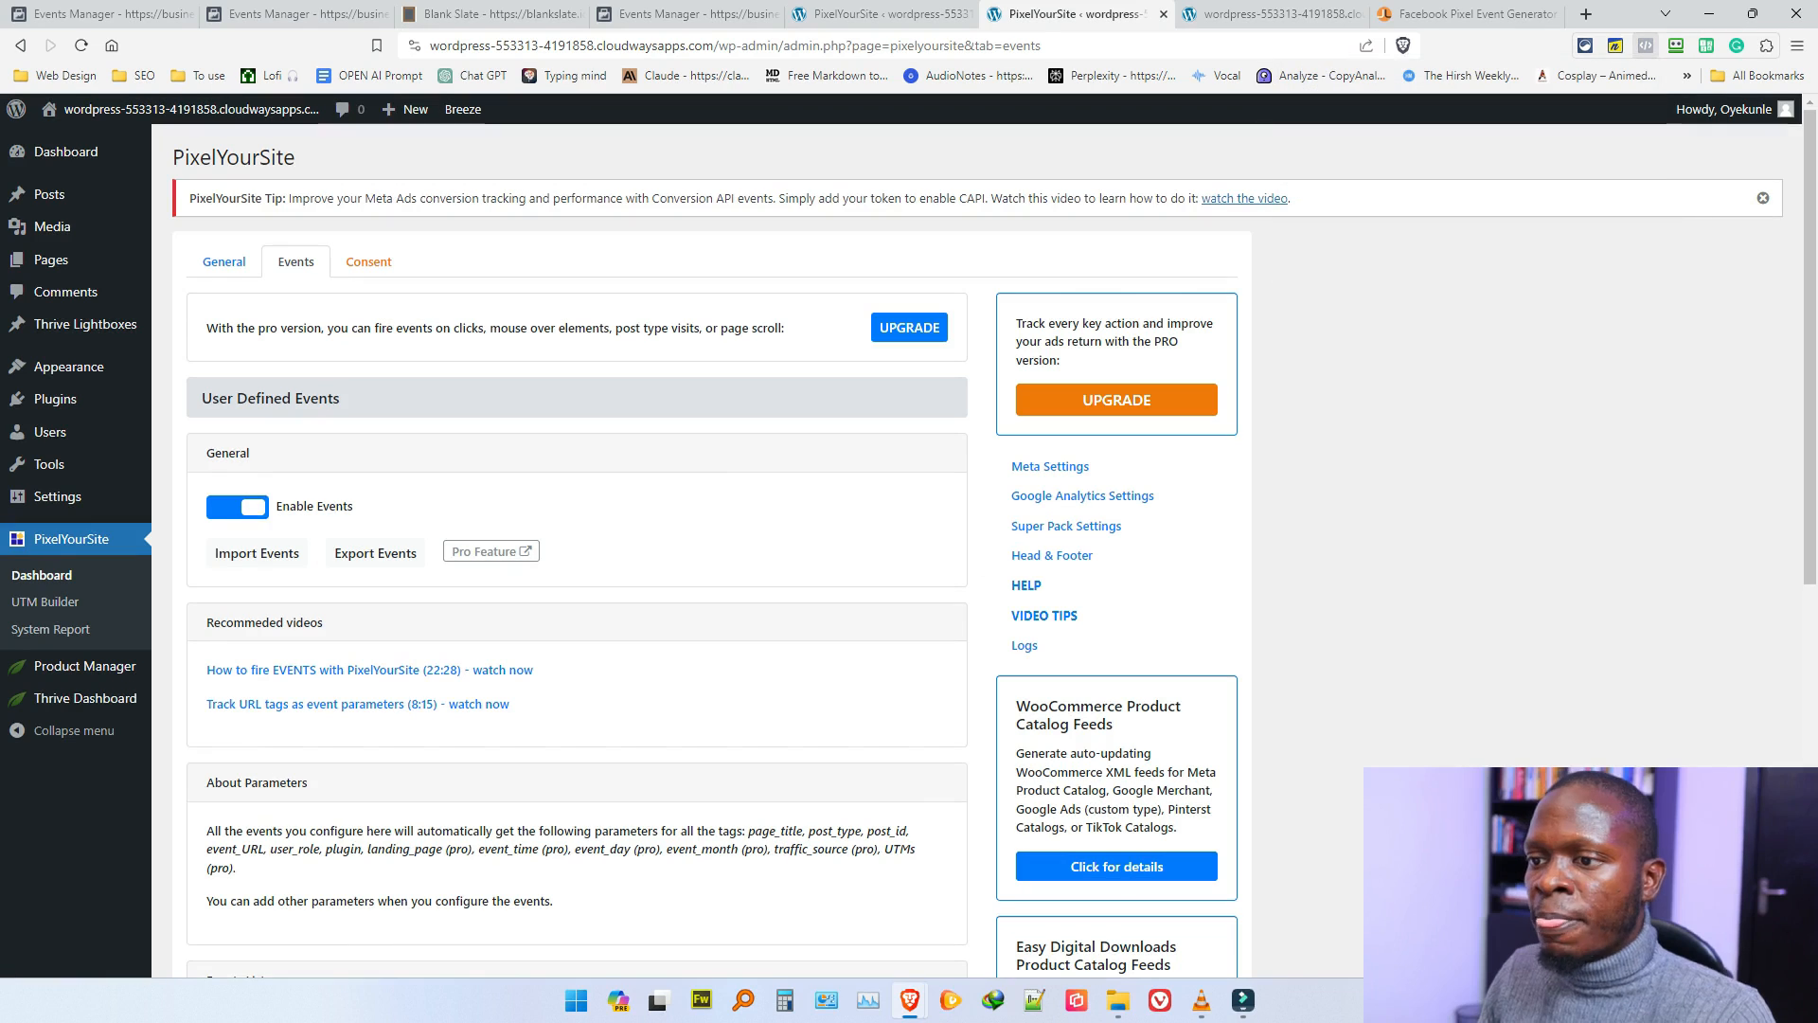
scroll(577, 474, "down", 7)
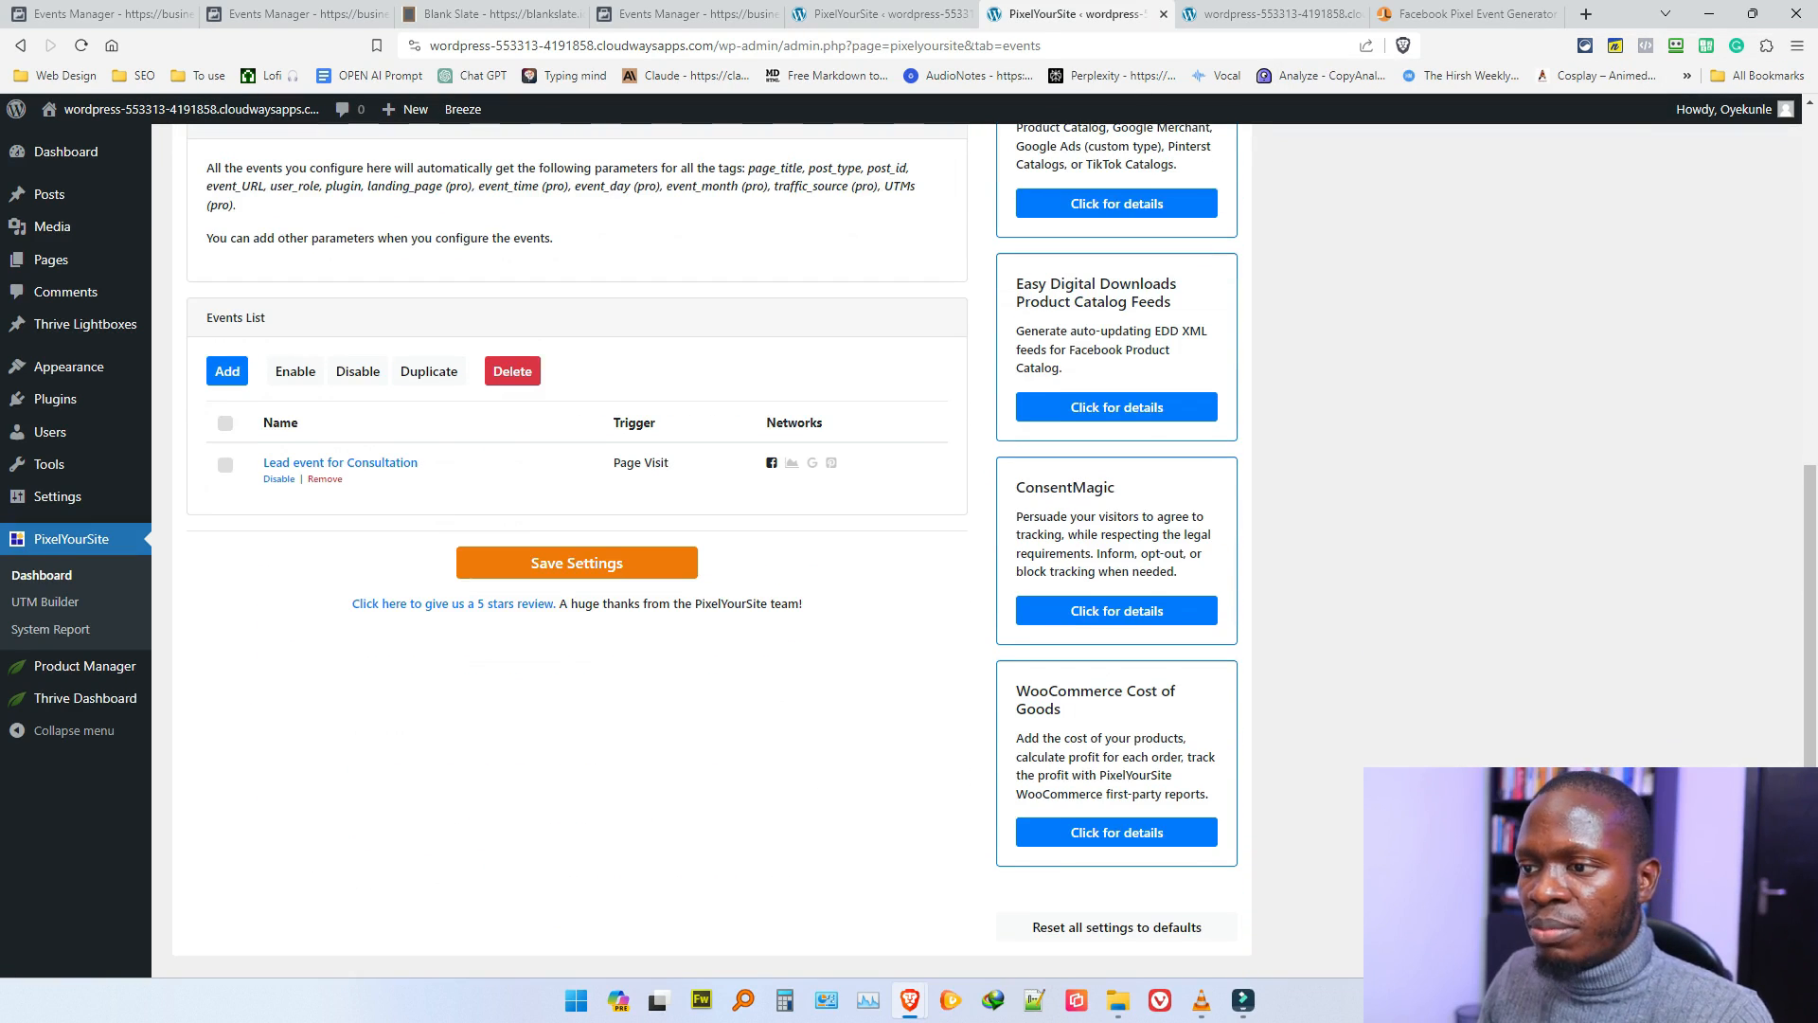
left_click(340, 462)
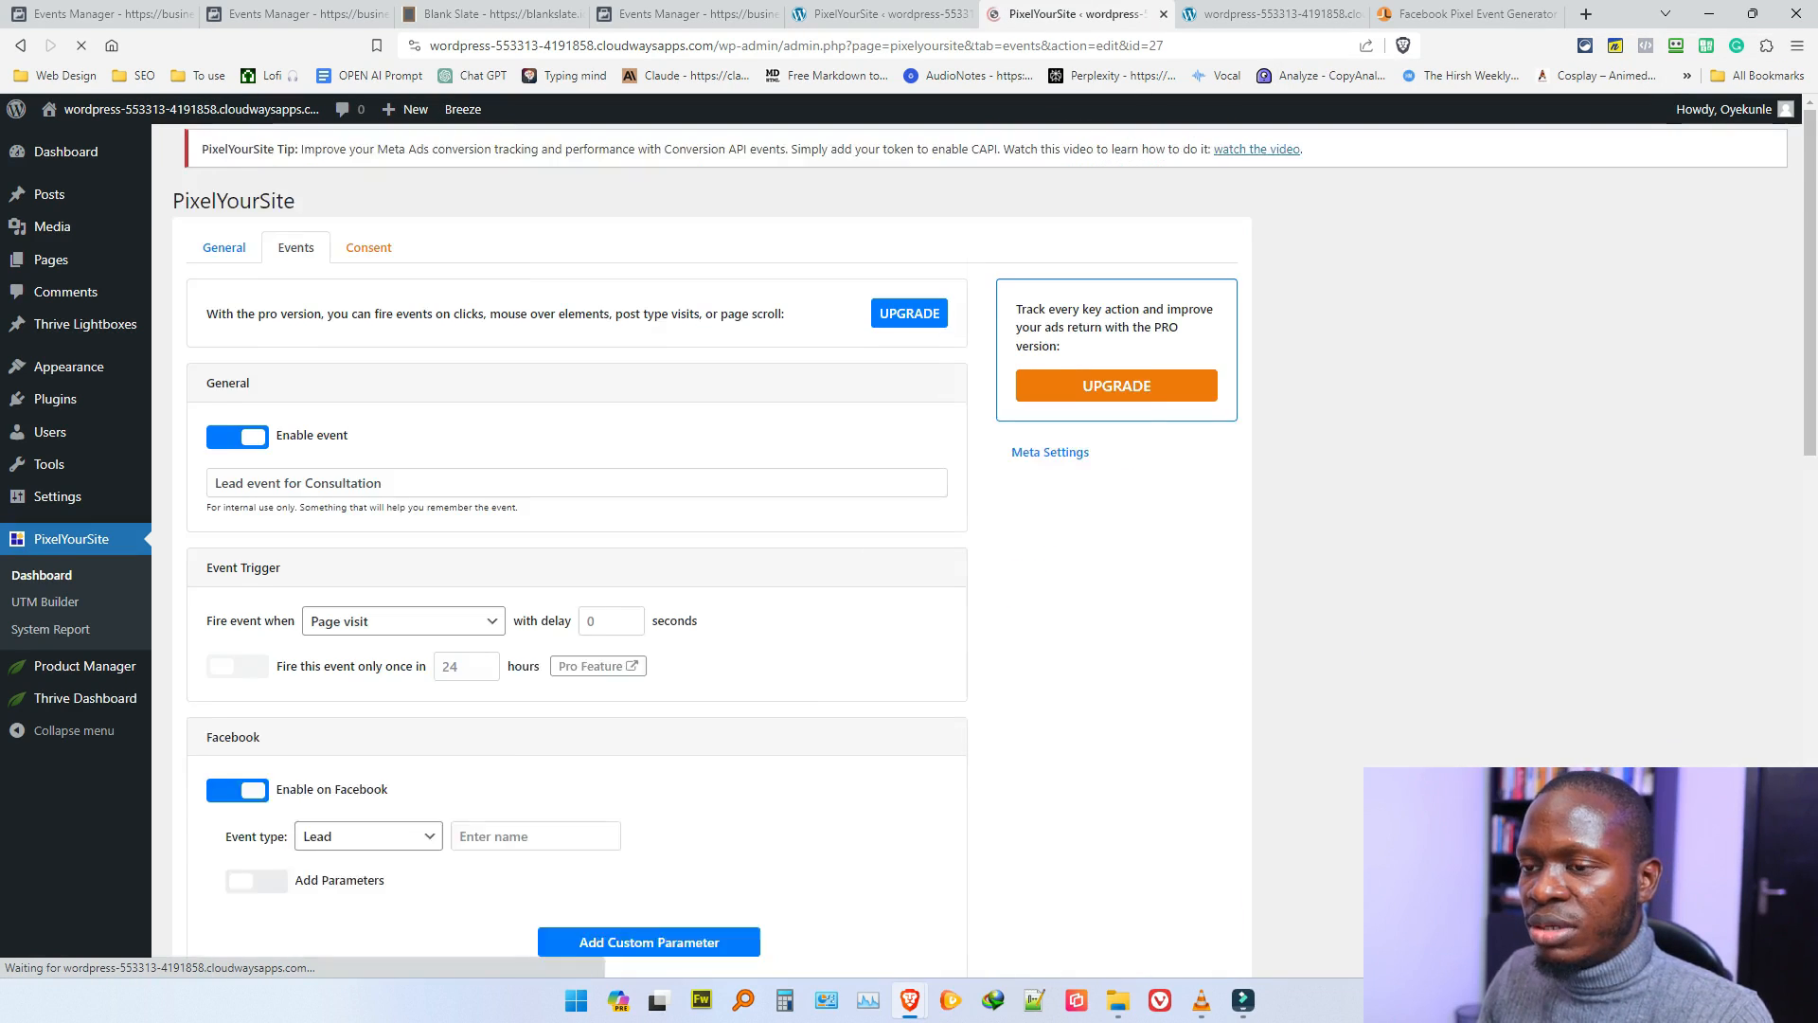
scroll(577, 568, "down", 2)
scroll(577, 568, "down", 2)
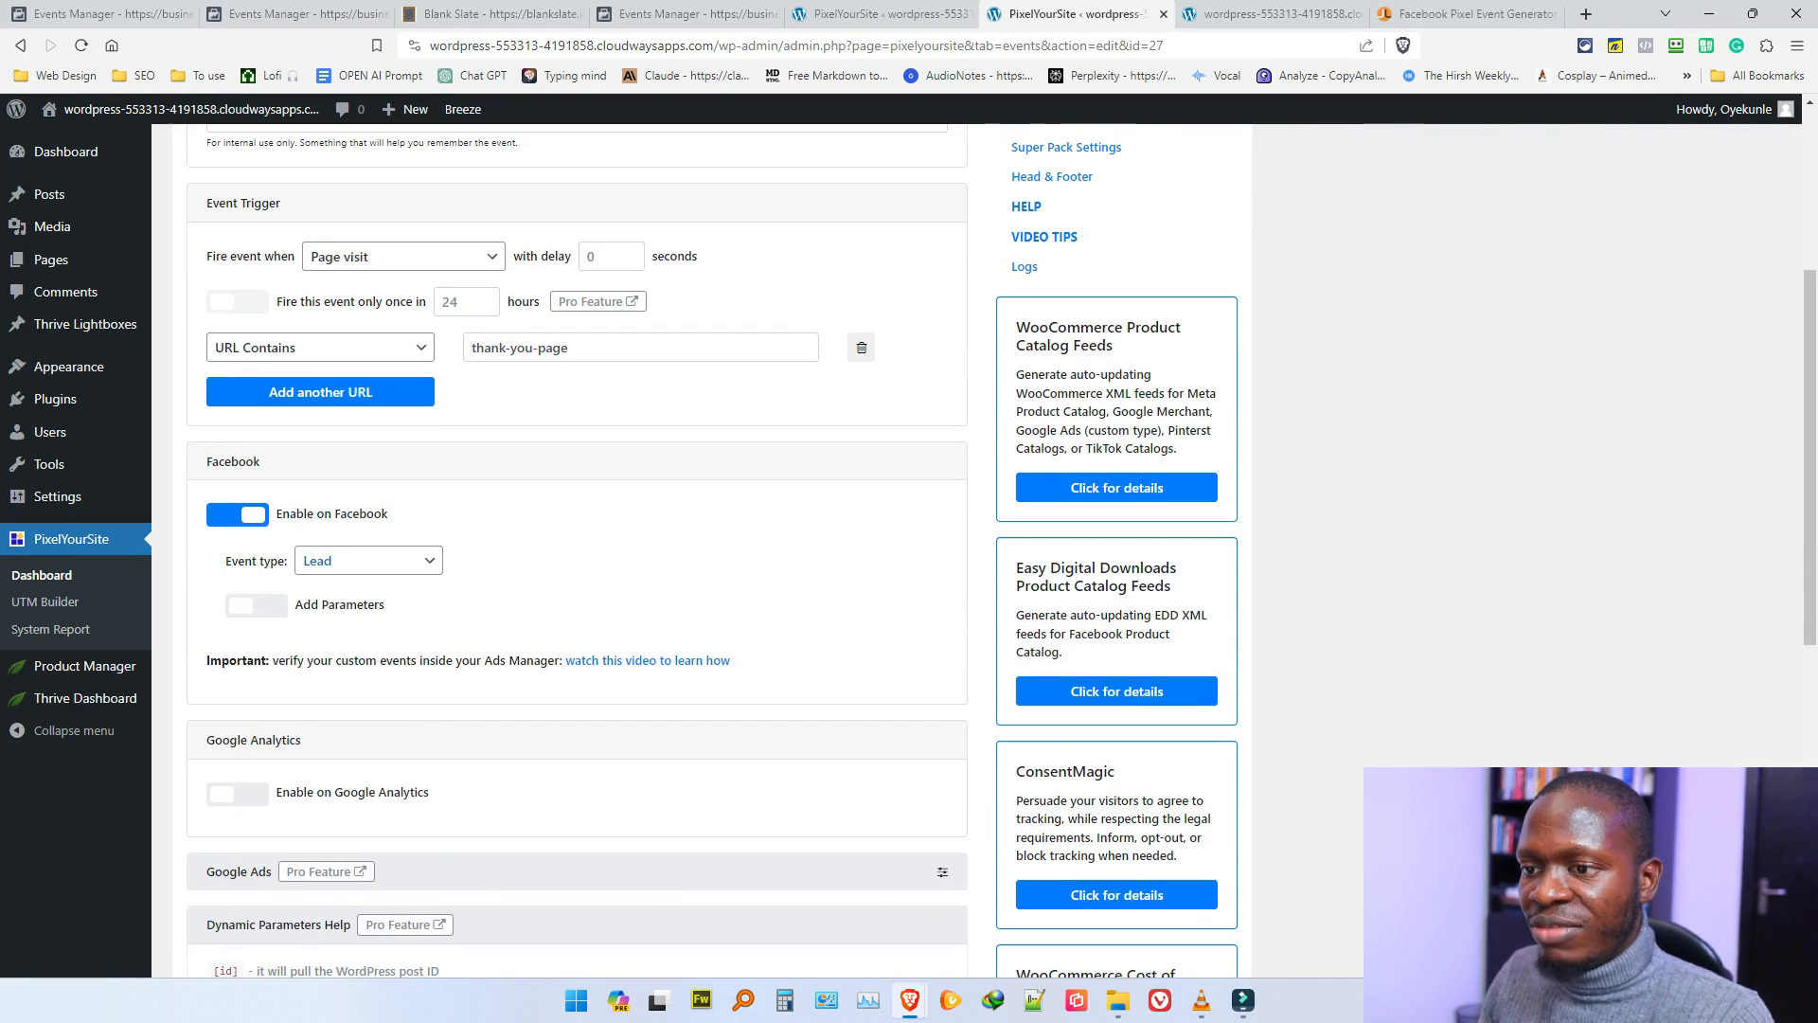
left_click(368, 560)
left_click(330, 680)
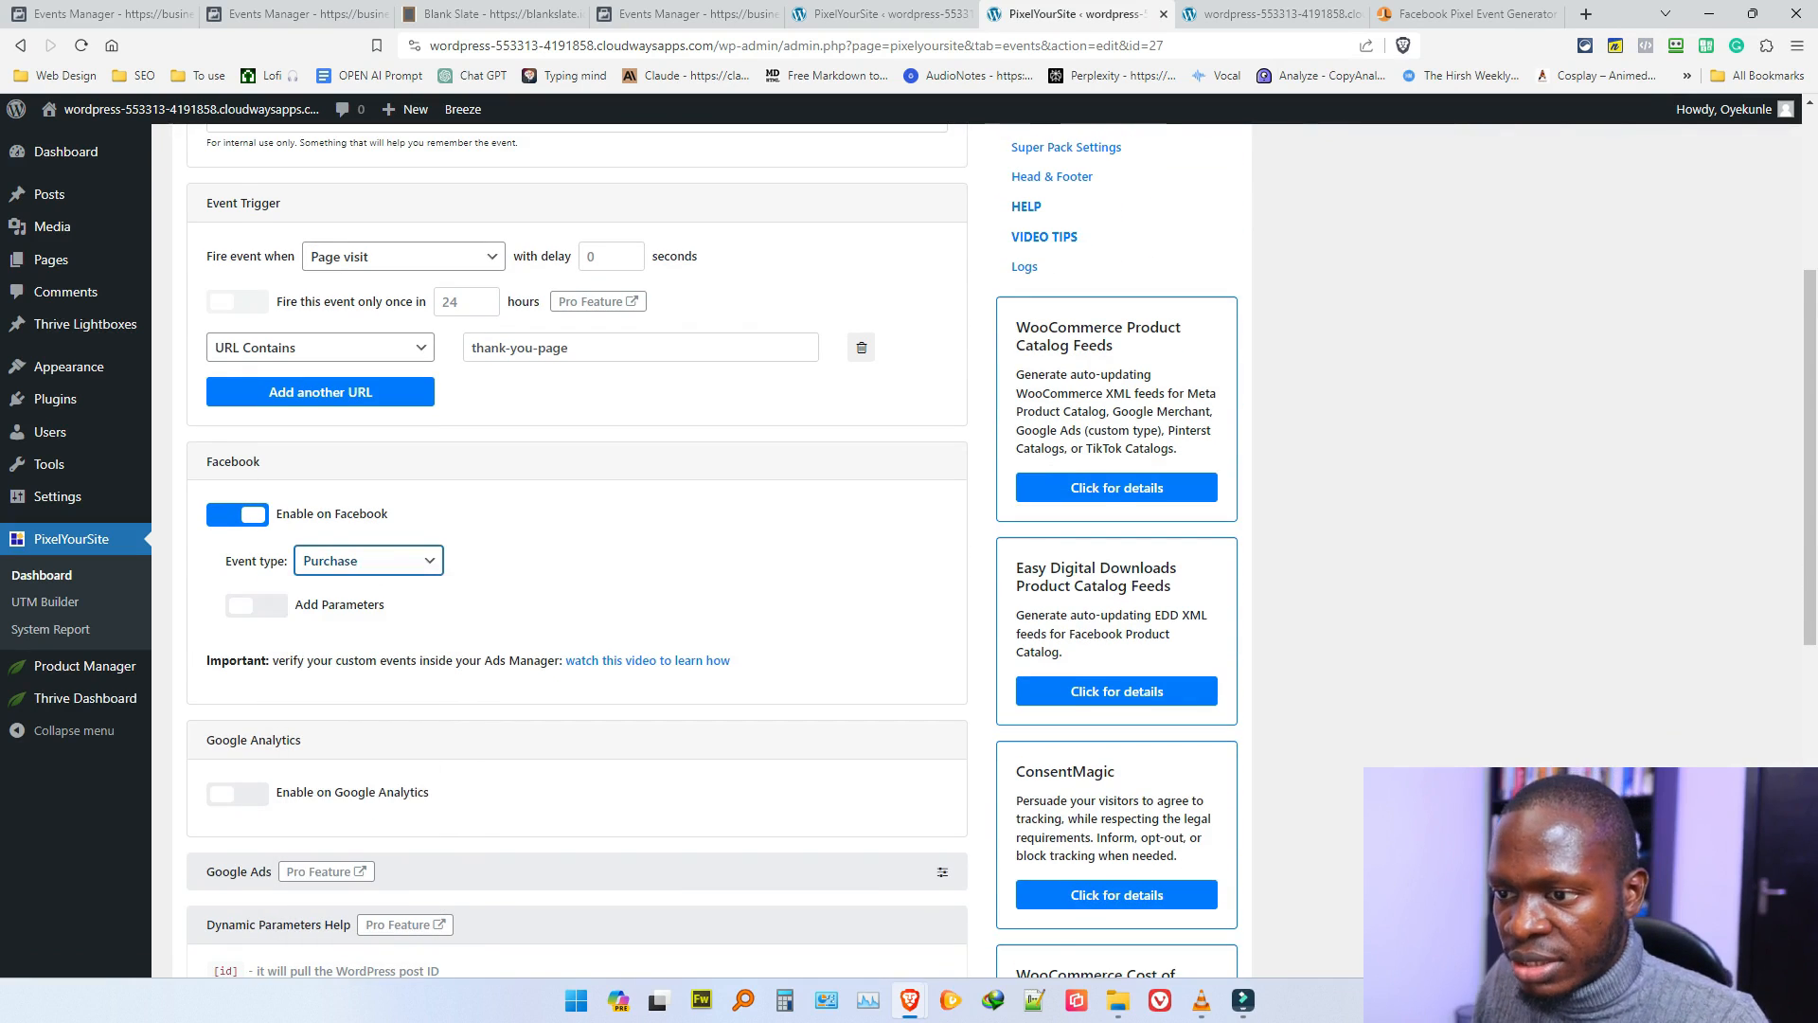
Step: Enable additional parameters for the Purchase event and set its value parameter to 10000
scroll(576, 569, "down", 1)
left_click(256, 511)
left_click(649, 557)
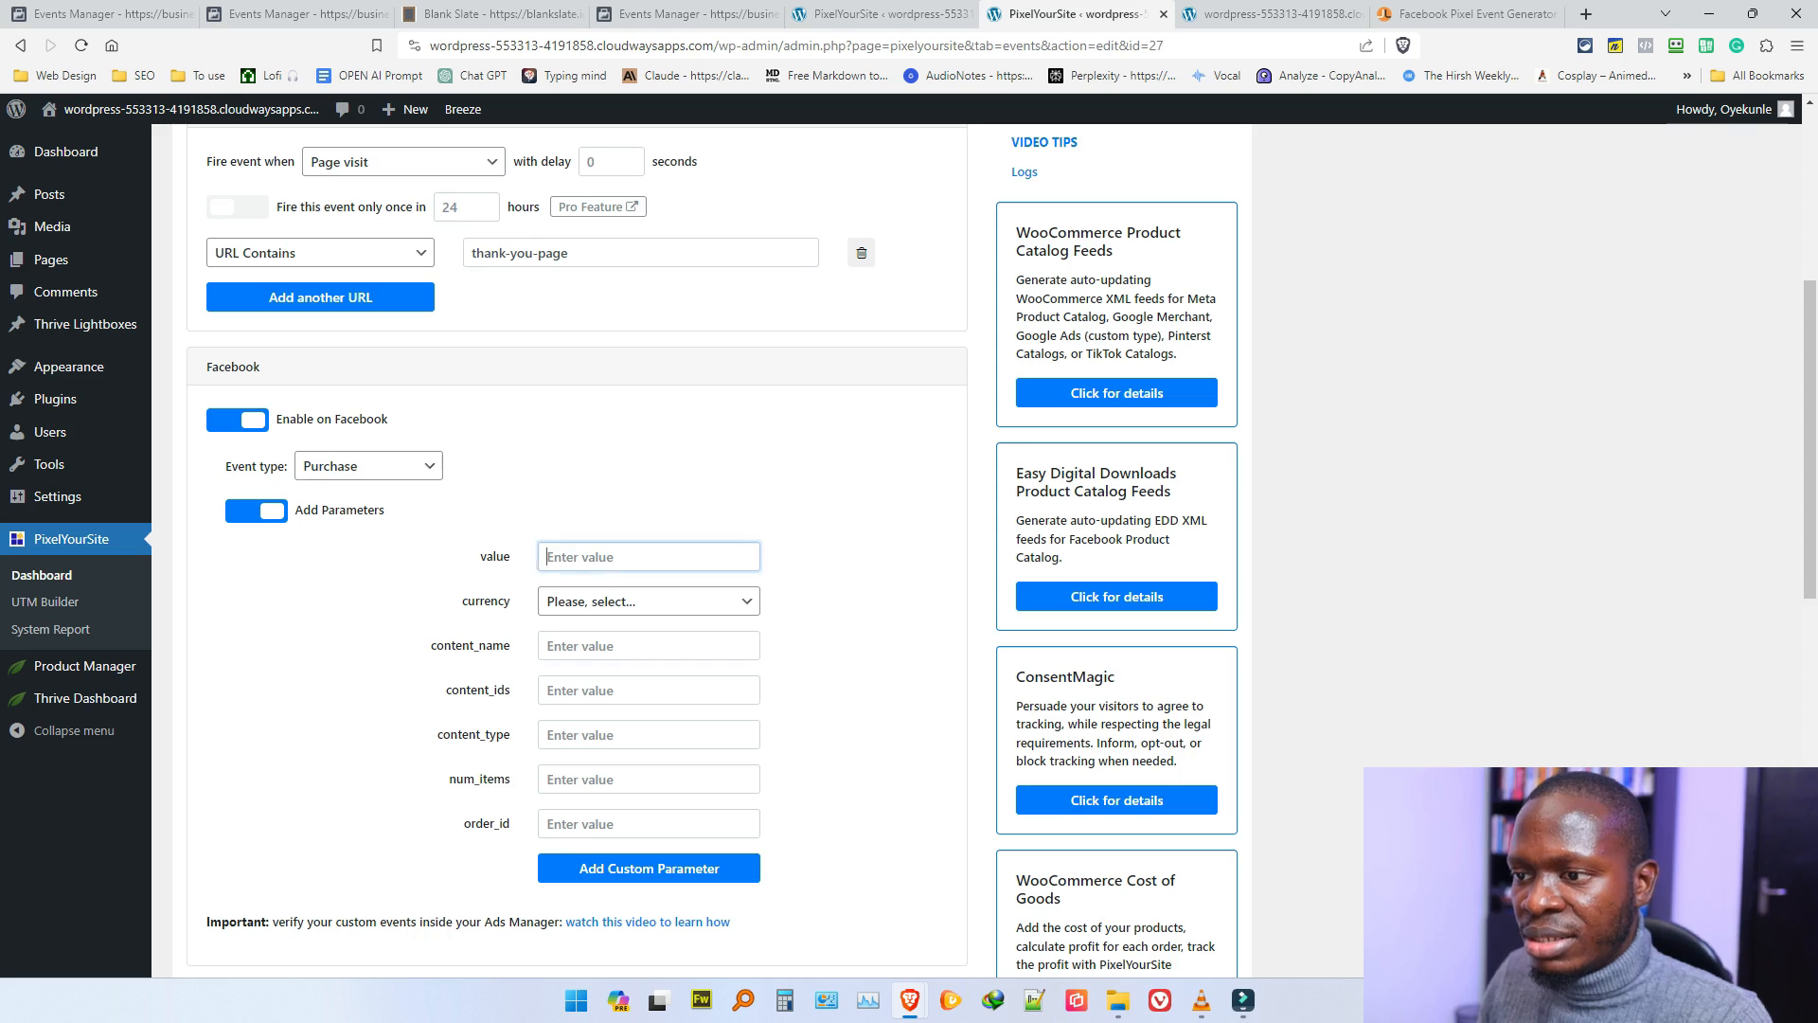
type("100000")
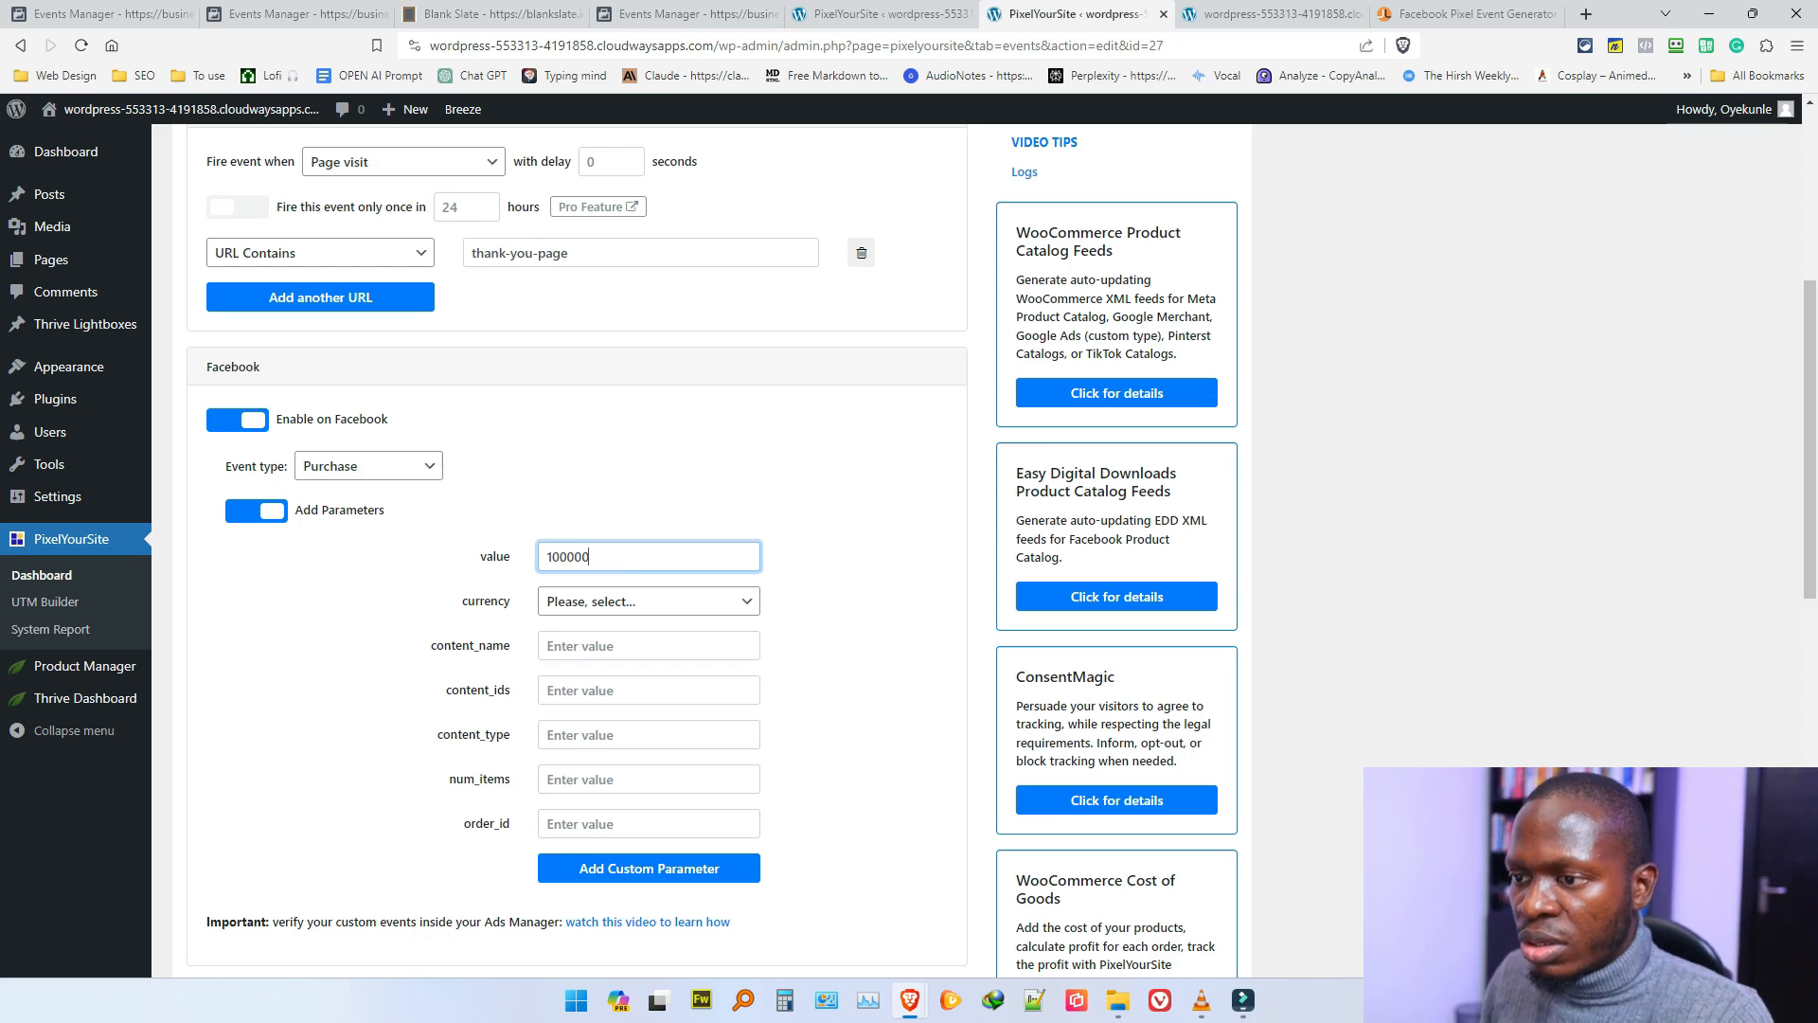
key("BackSpace")
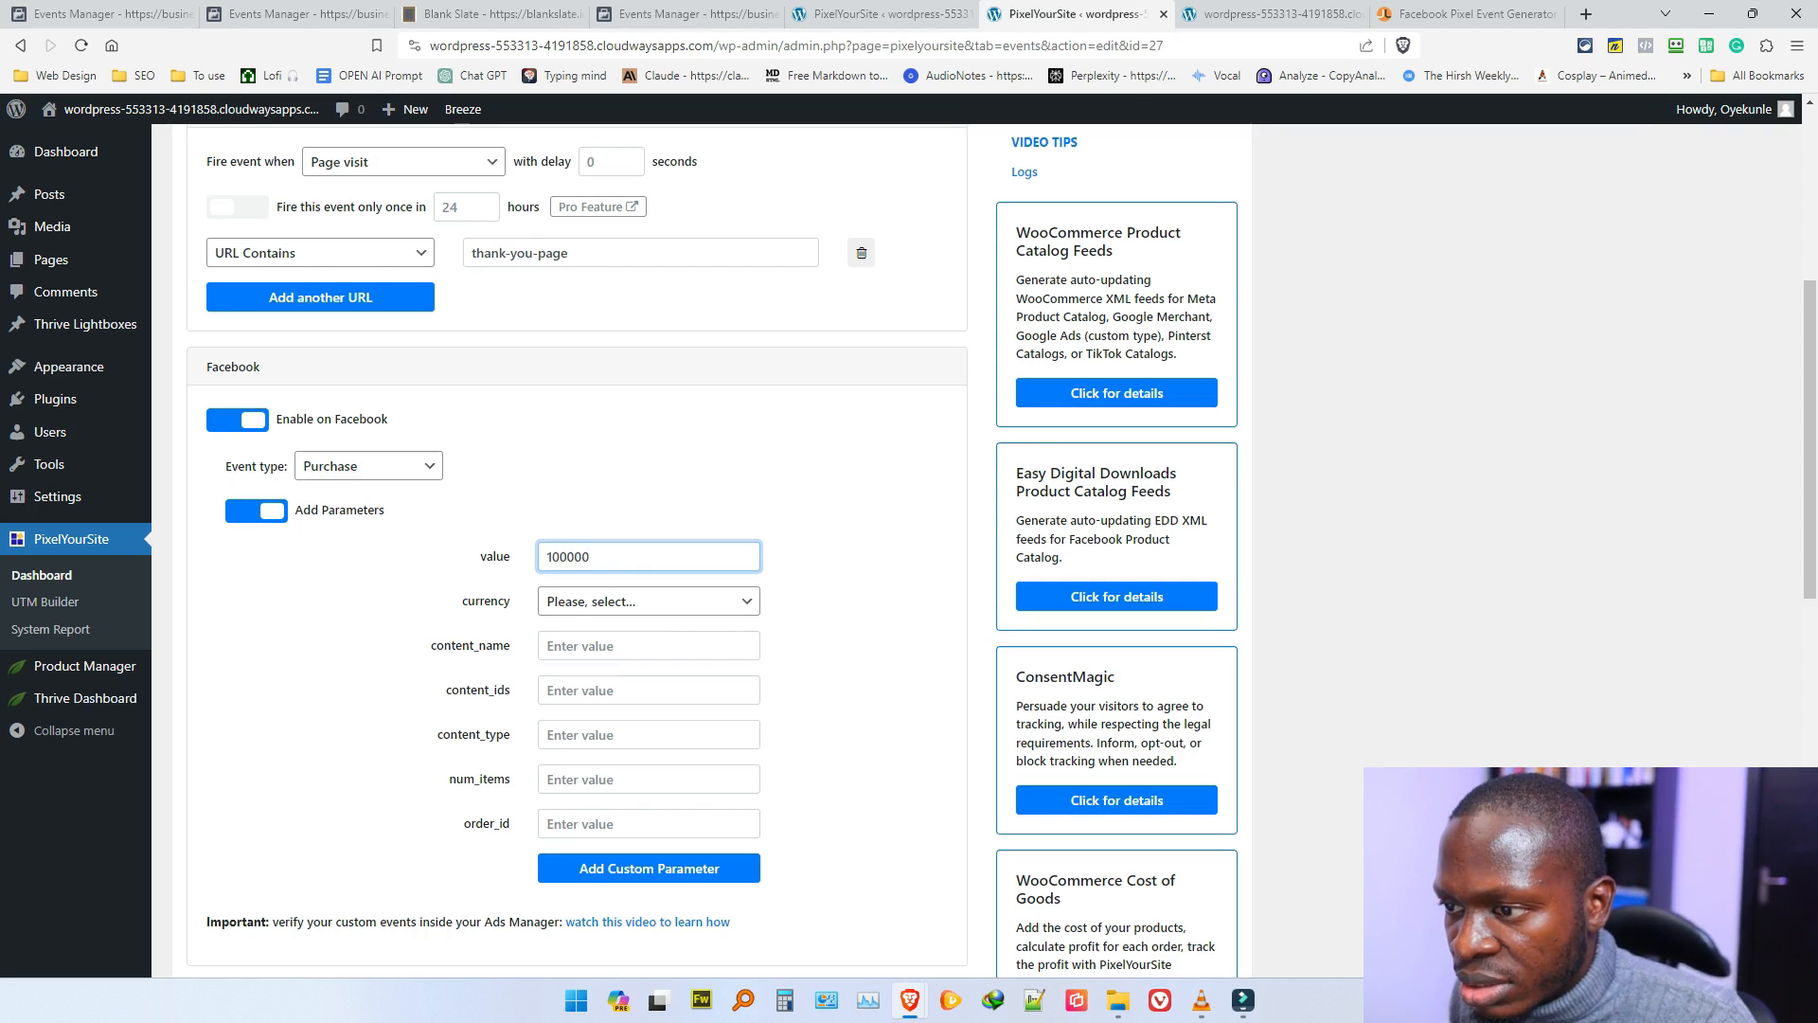
Step: Set the Purchase event's currency parameter to a custom currency with the code NGN
left_click(568, 601)
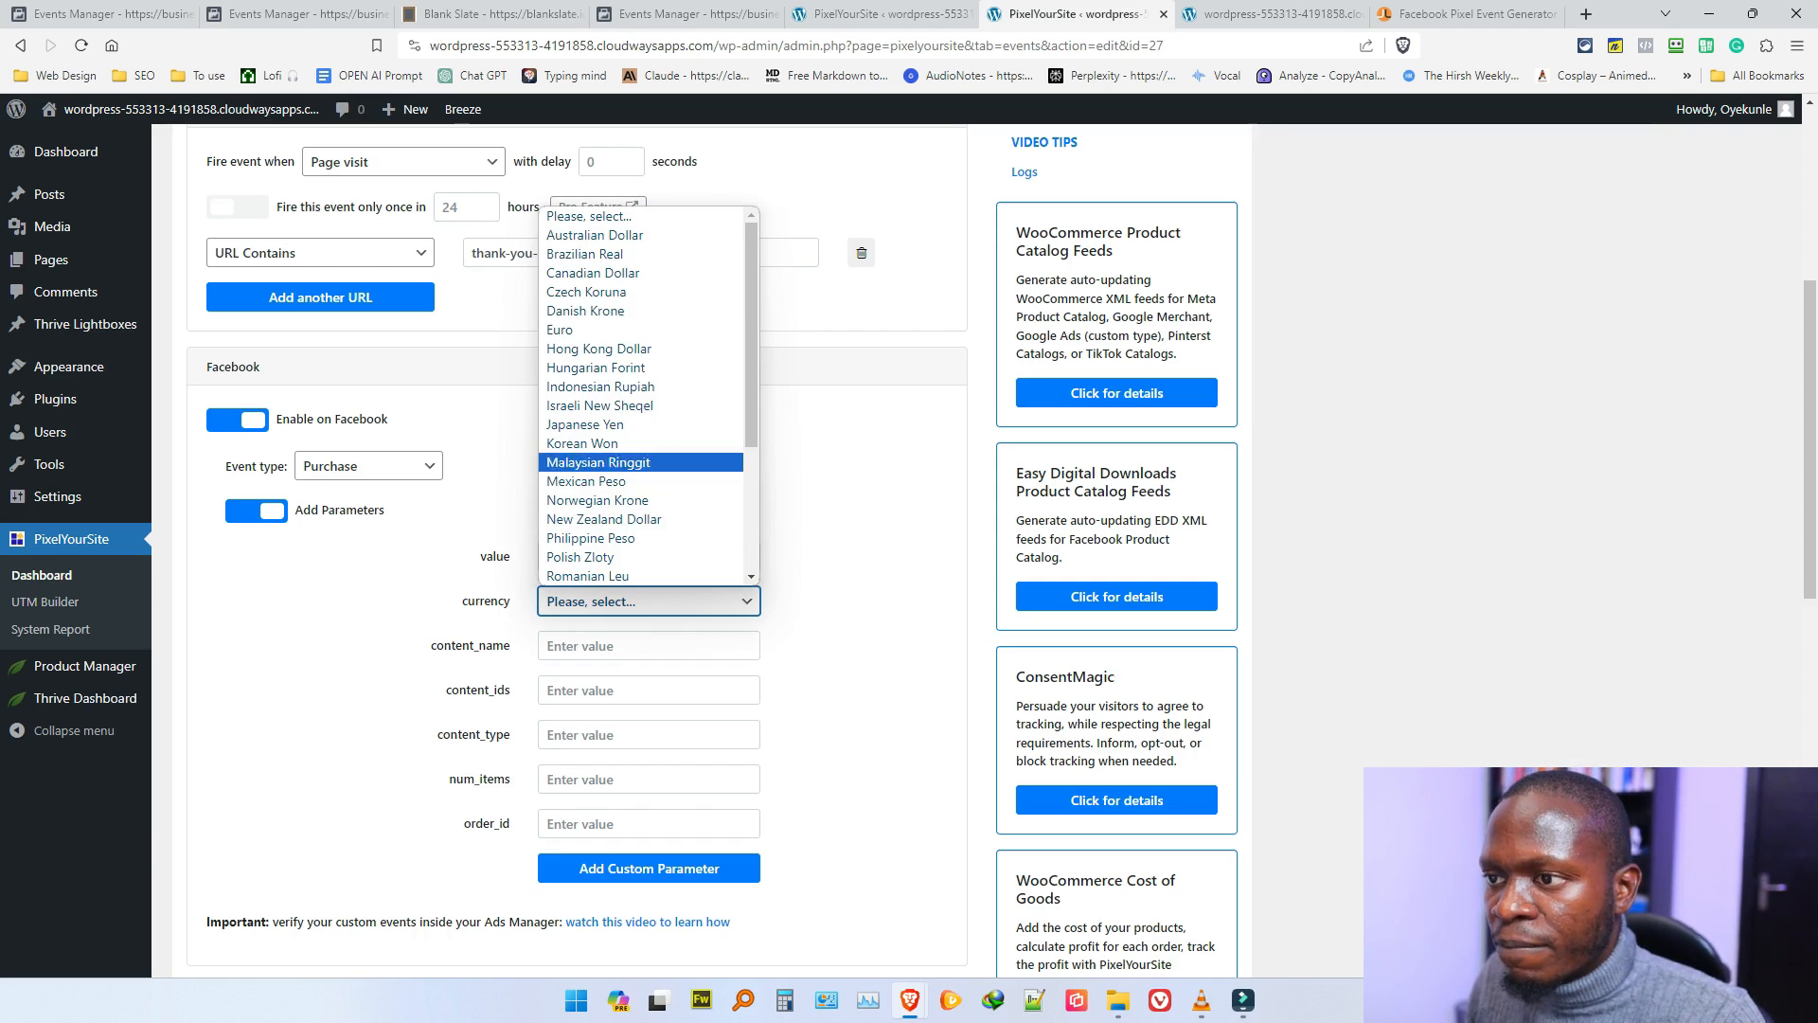
scroll(640, 426, "down", 3)
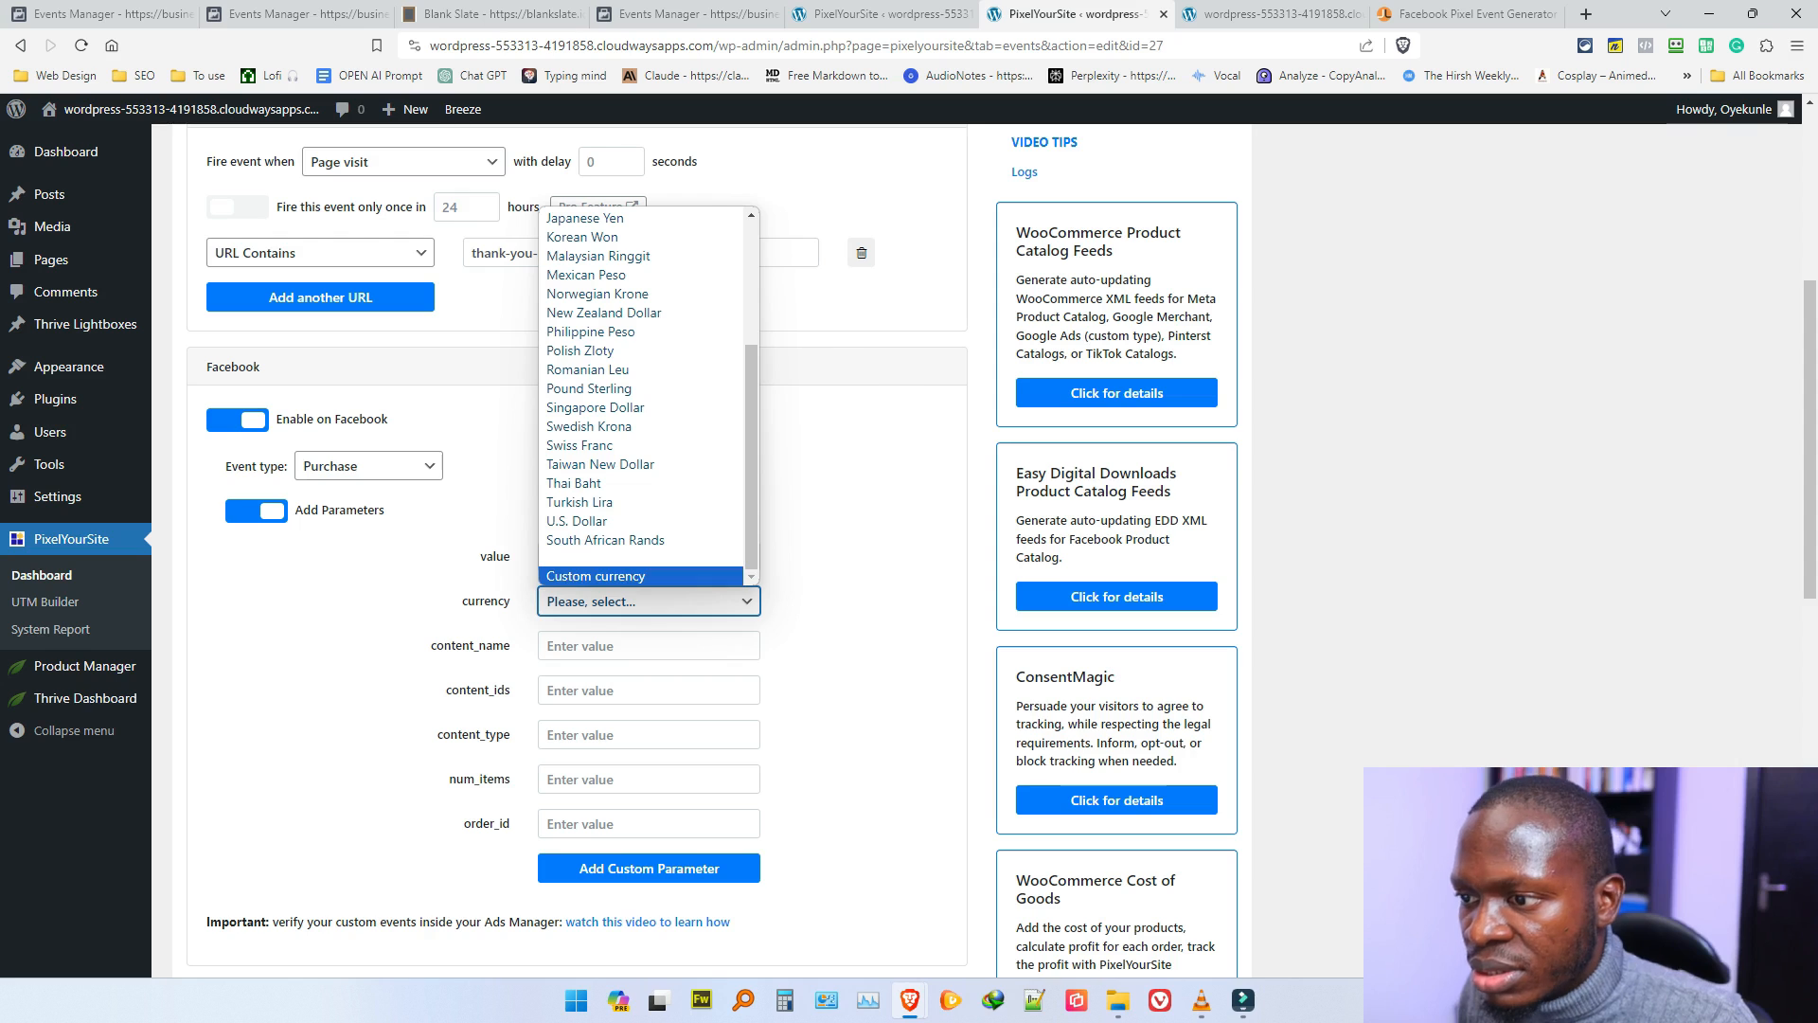
left_click(595, 576)
left_click(836, 601)
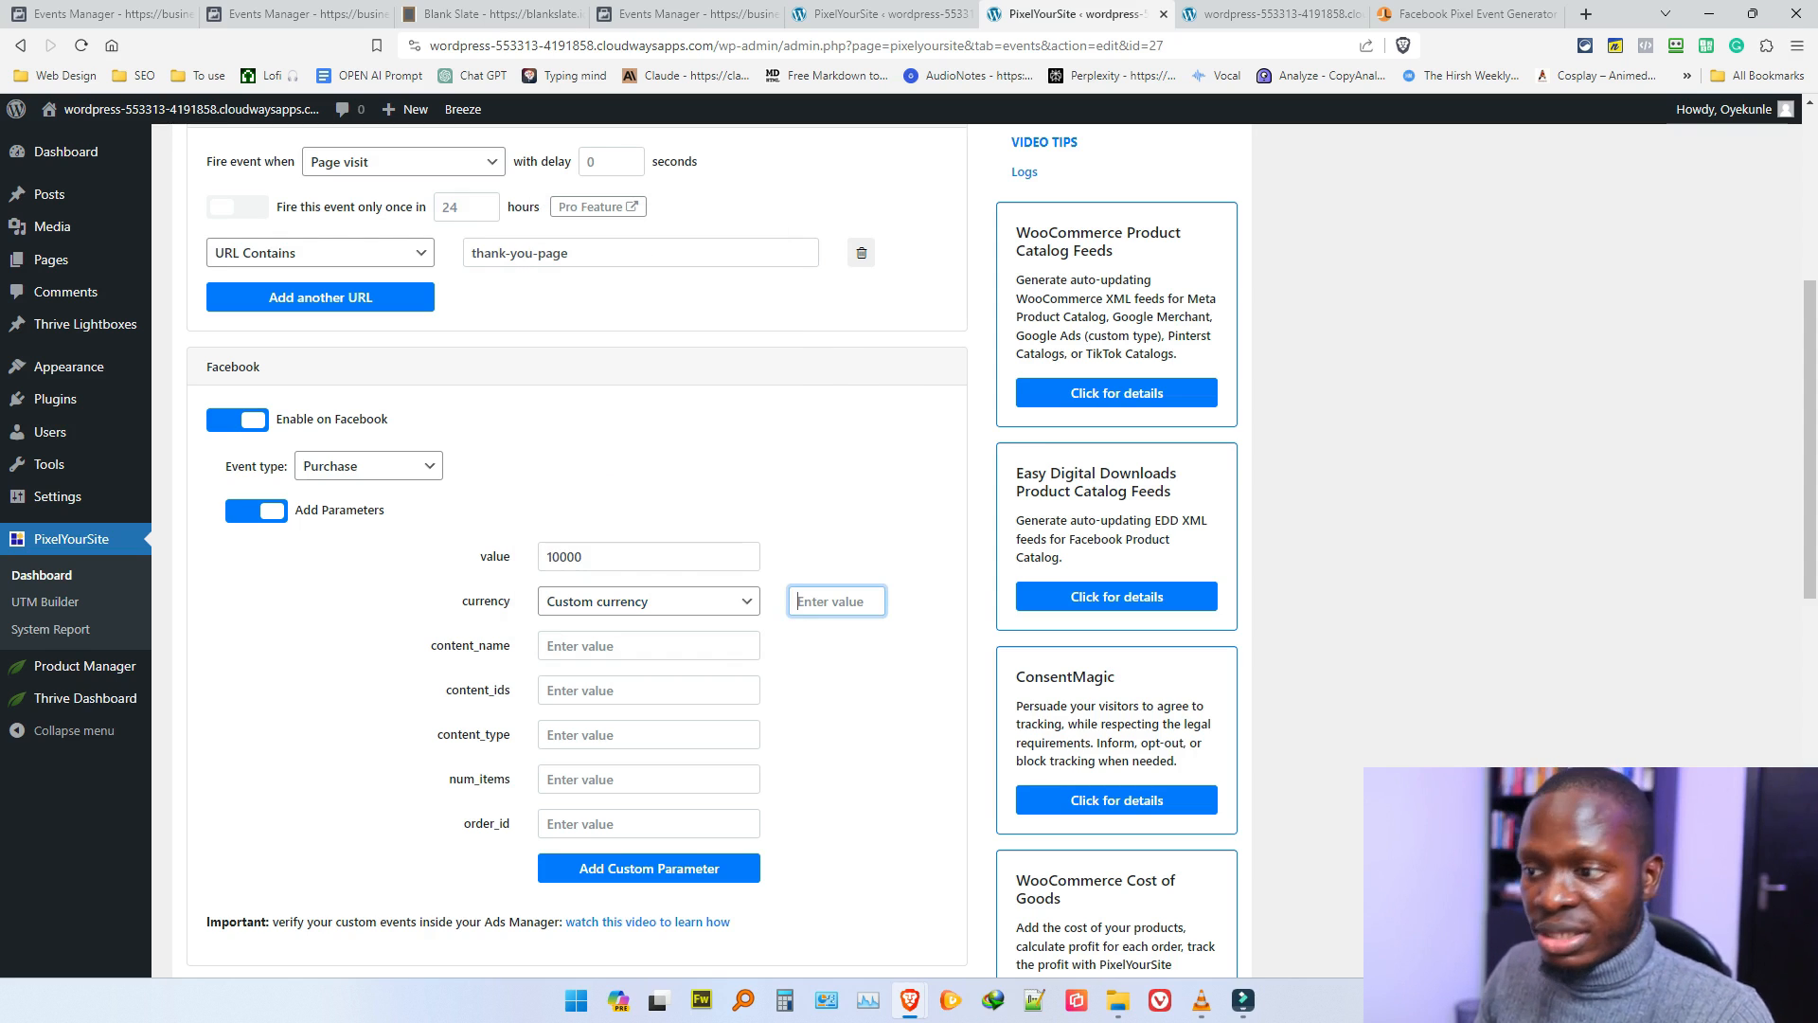
type("NGN")
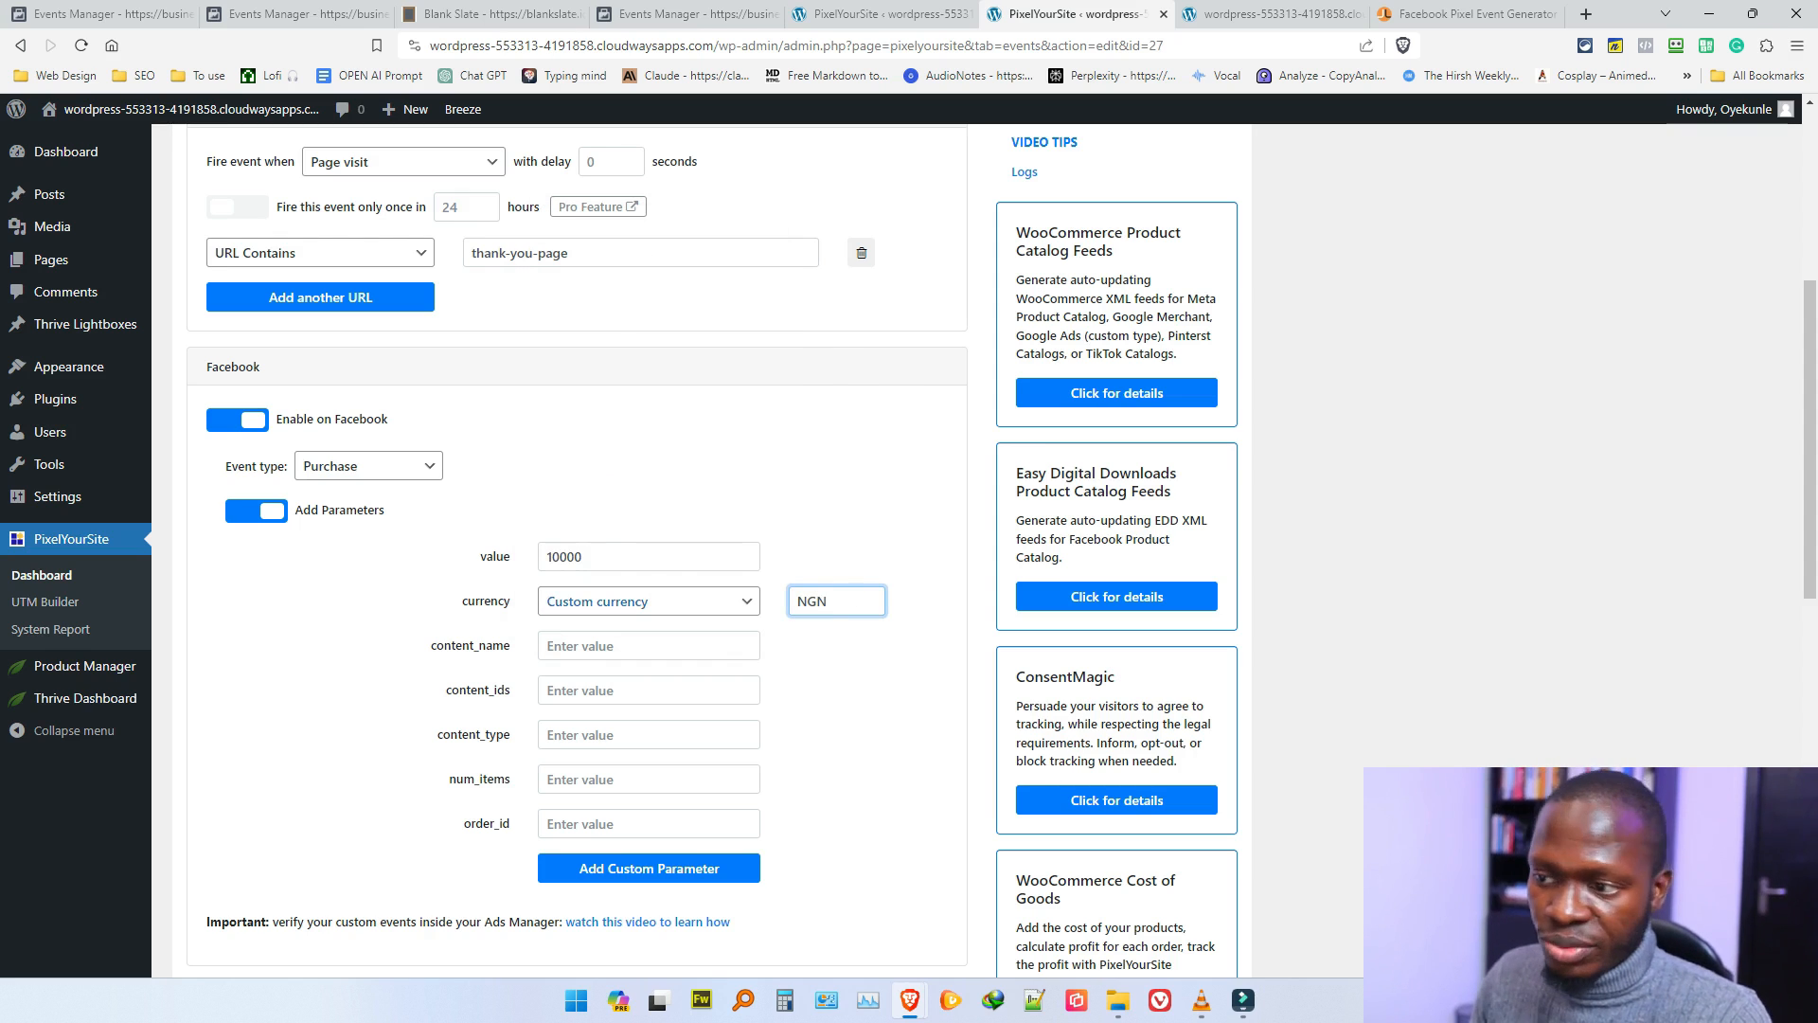
Step: Set the Purchase event's currency parameter to U.S. Dollar and save the event
left_click(648, 601)
scroll(625, 424, "up", 3)
scroll(625, 424, "down", 5)
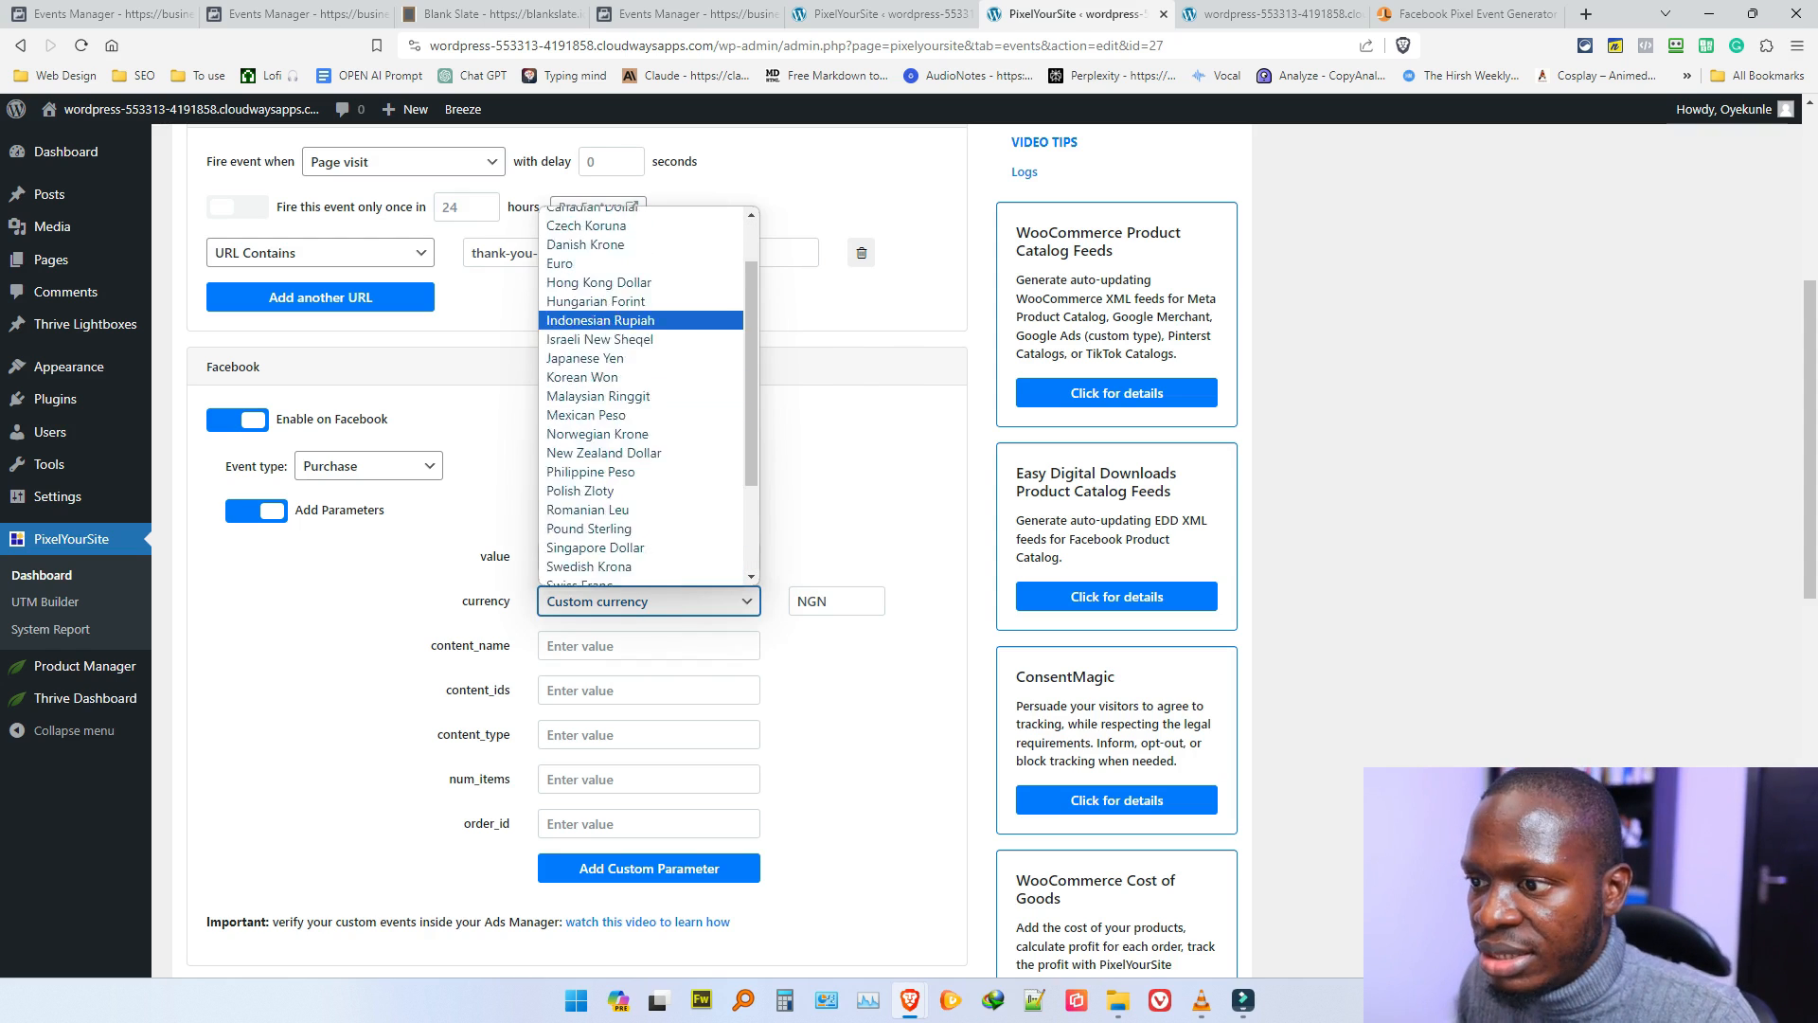
left_click(606, 519)
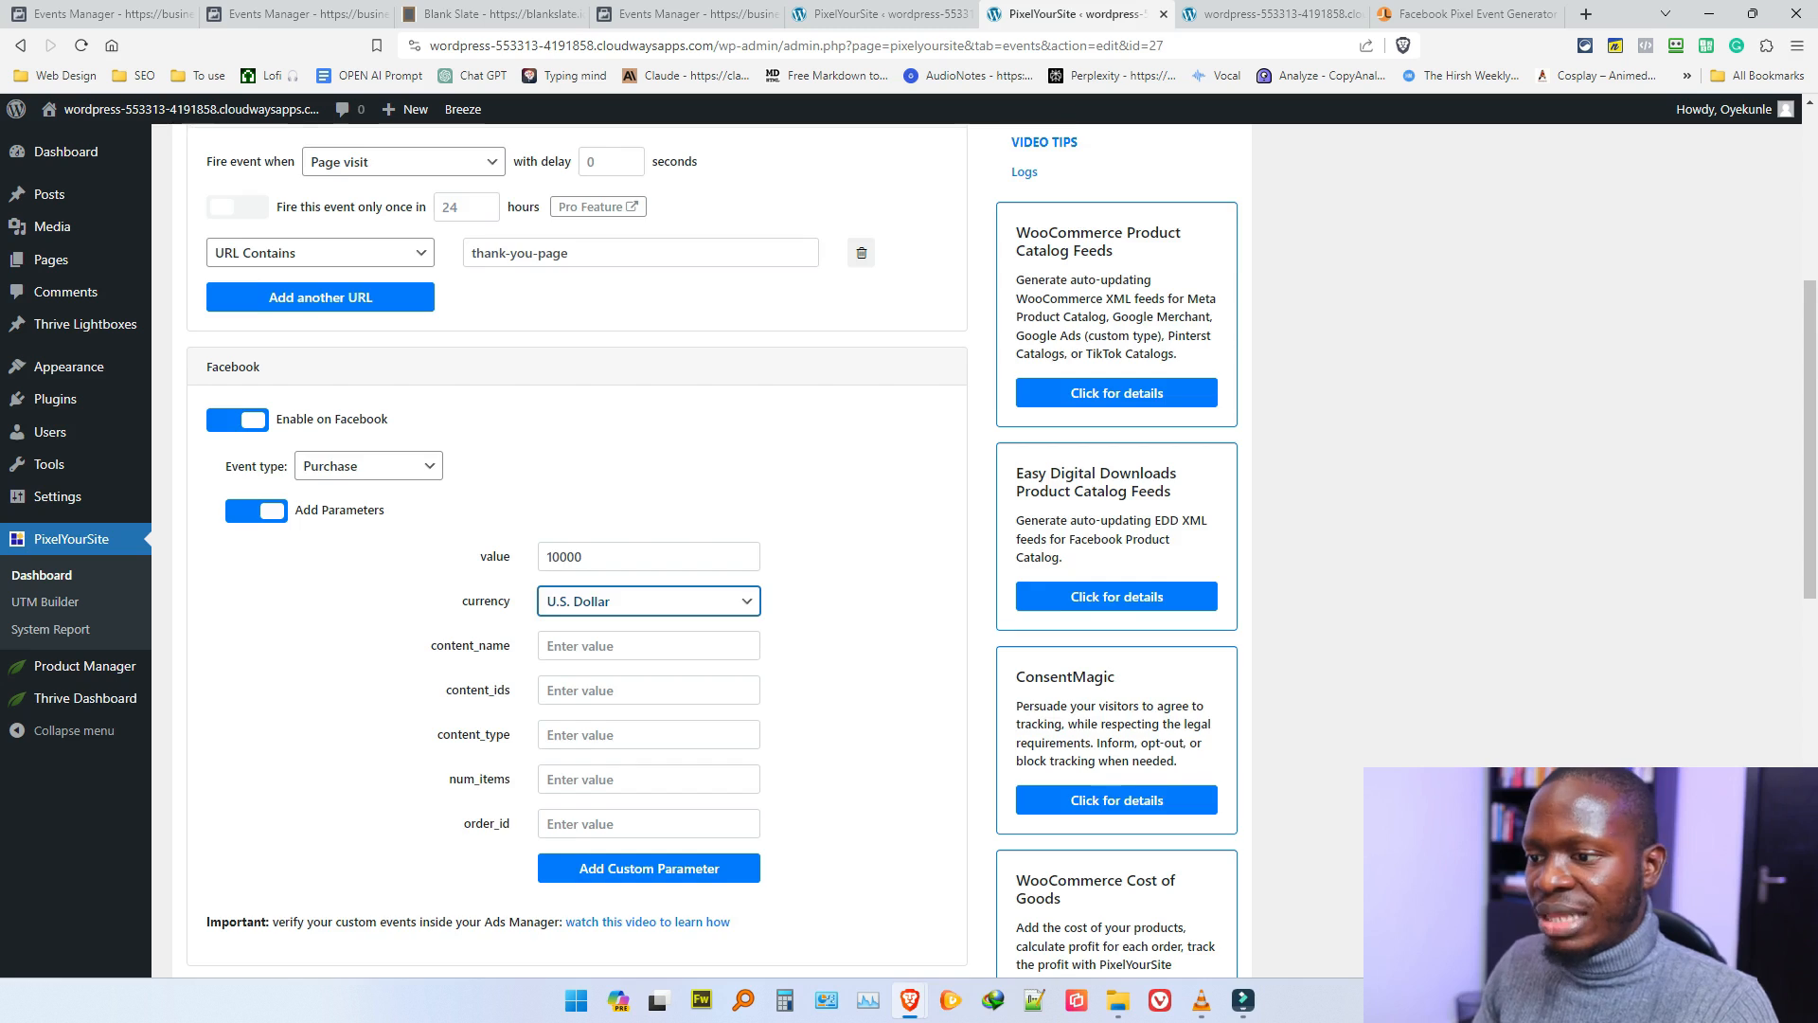
scroll(577, 549, "down", 6)
scroll(577, 852, "down", 5)
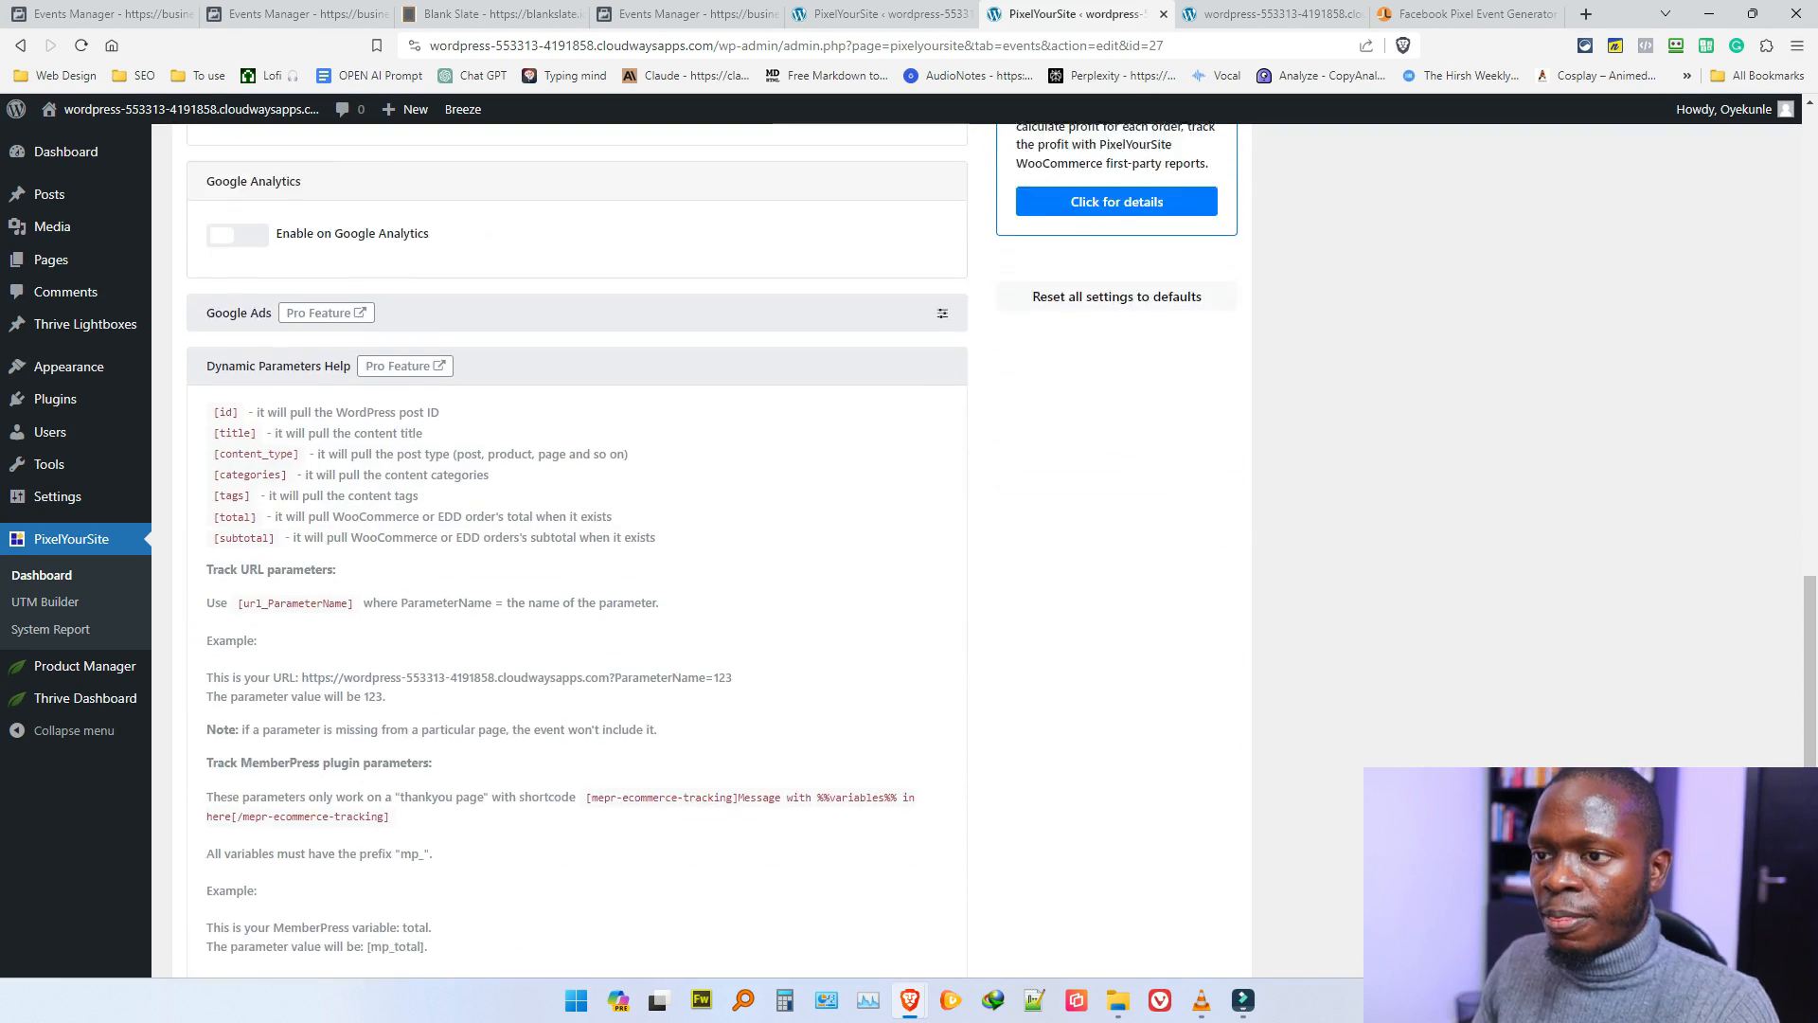
left_click(577, 853)
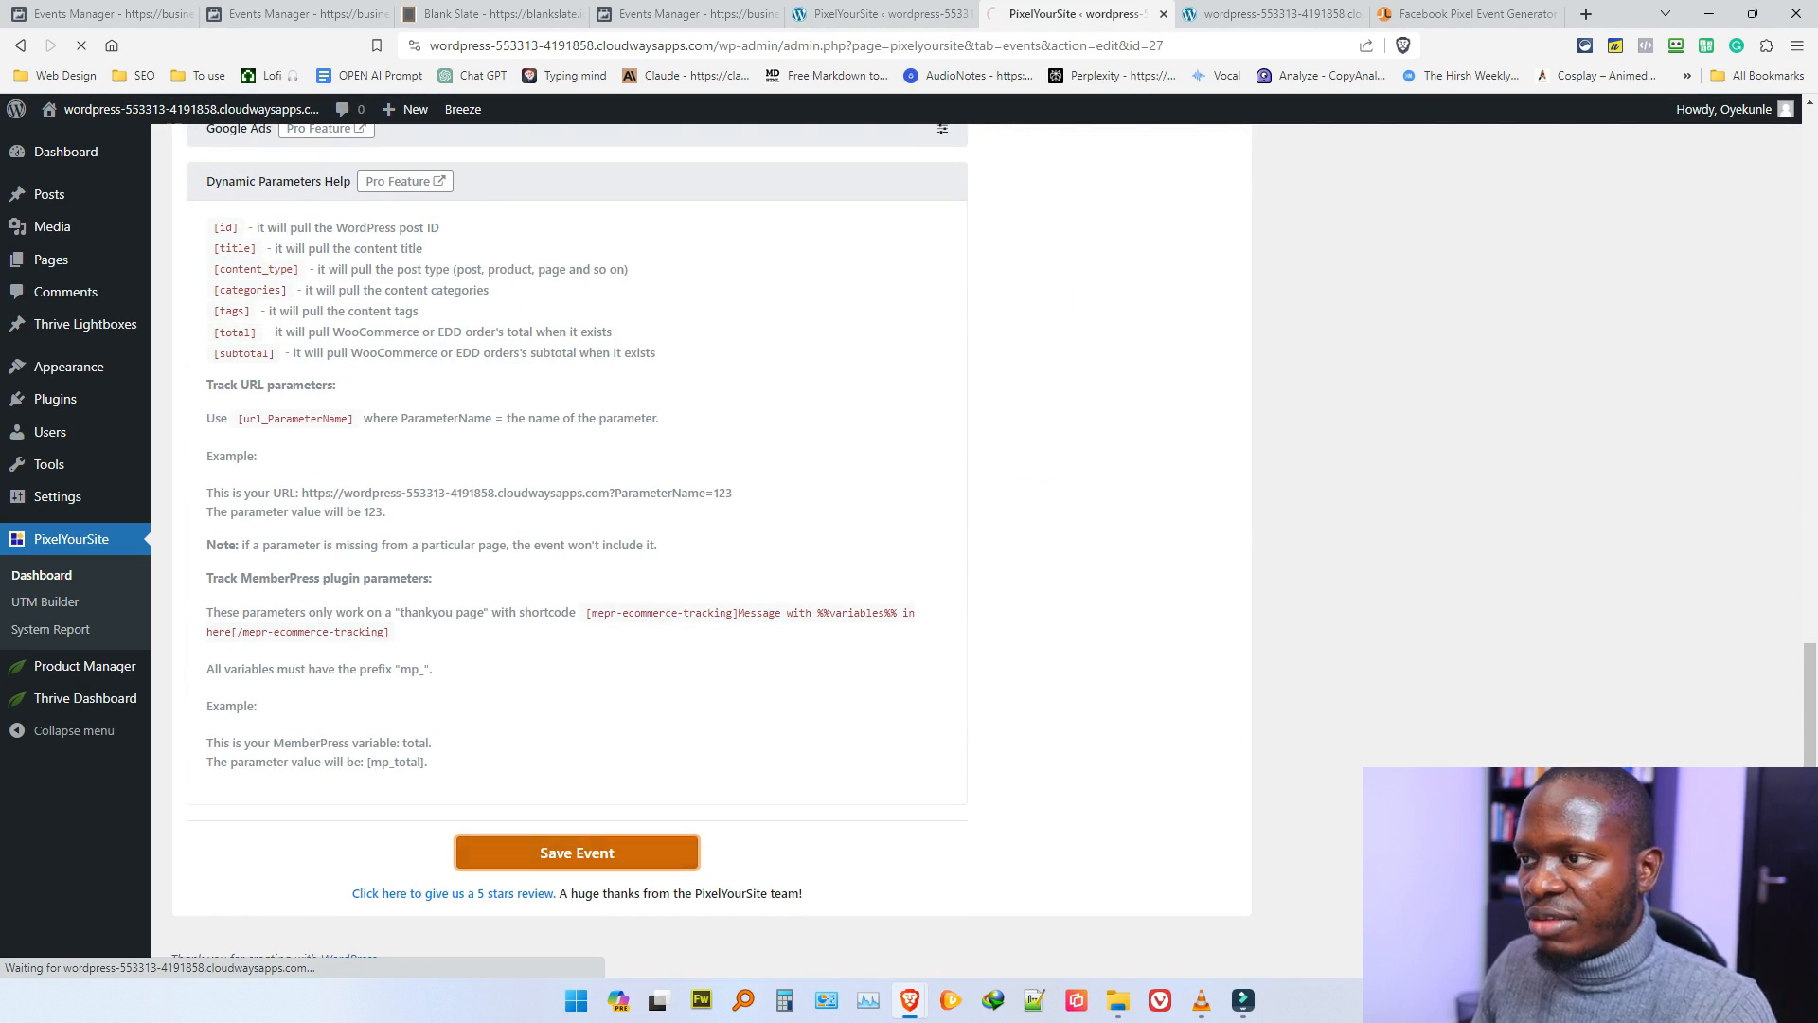
Step: Reload the live thank-you page and examine the Purchase event's currency and value parameters in Meta Pixel Helper
left_click(1269, 13)
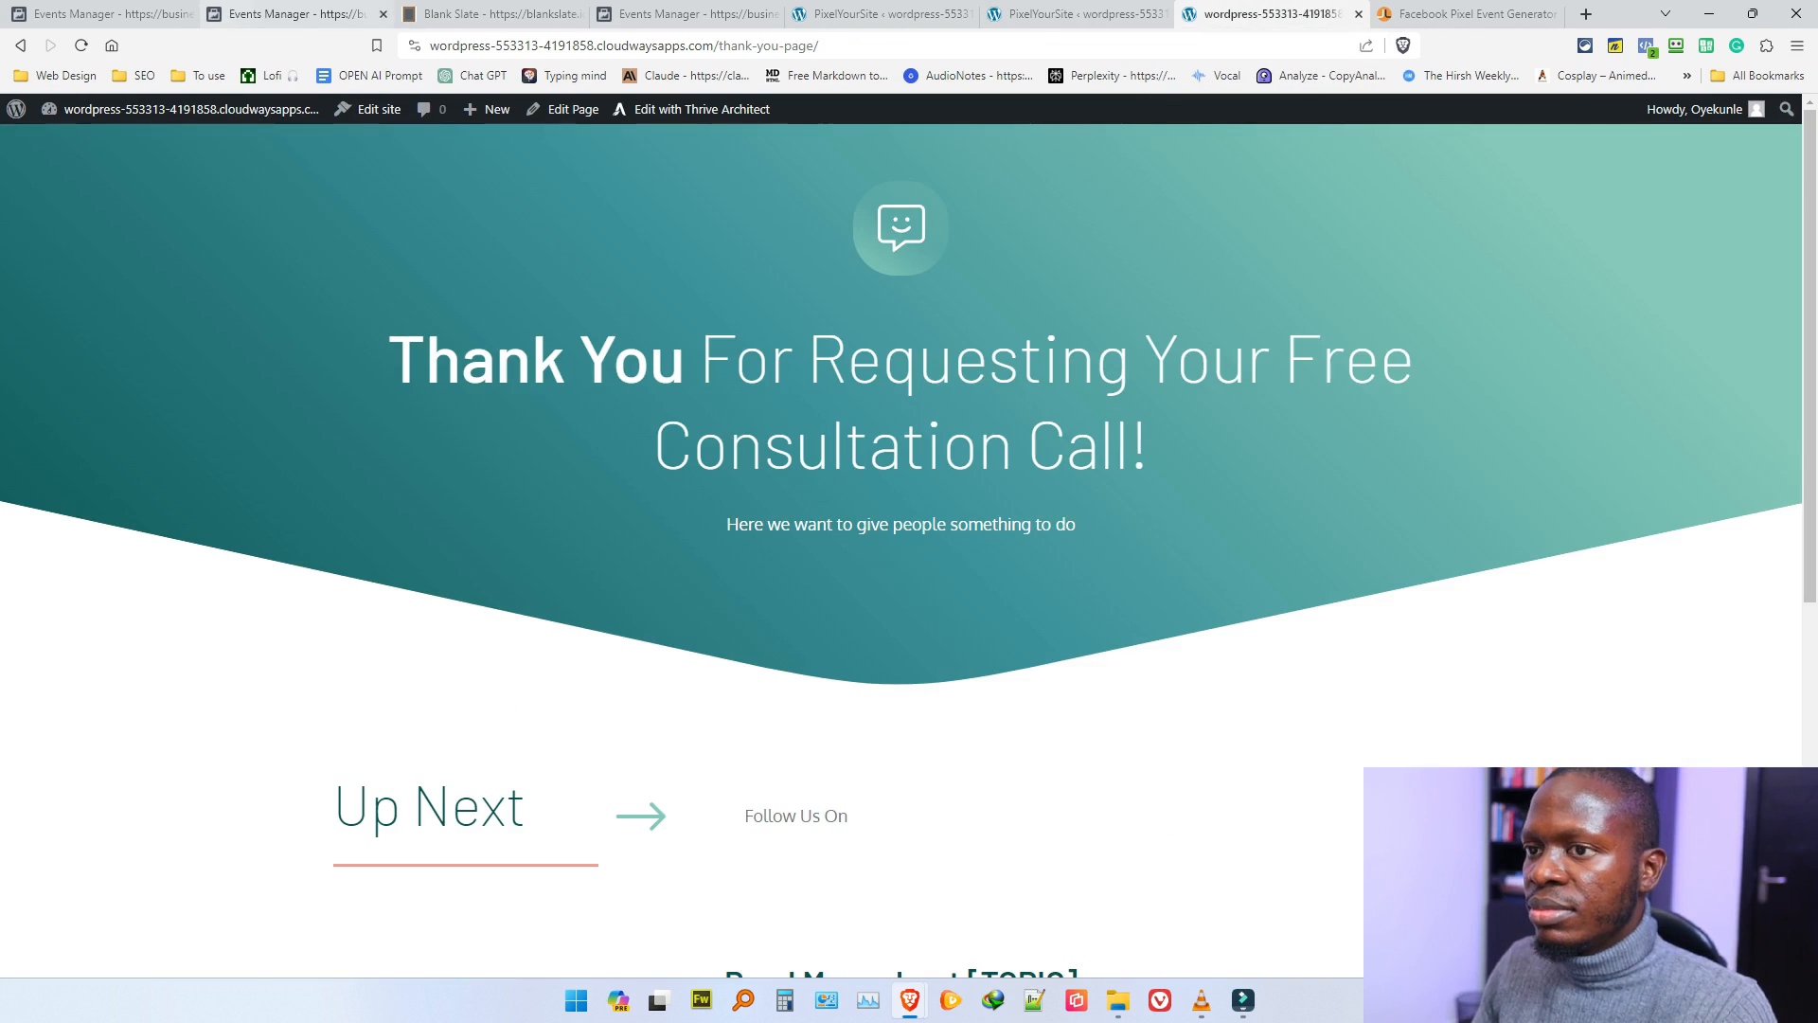
left_click(82, 45)
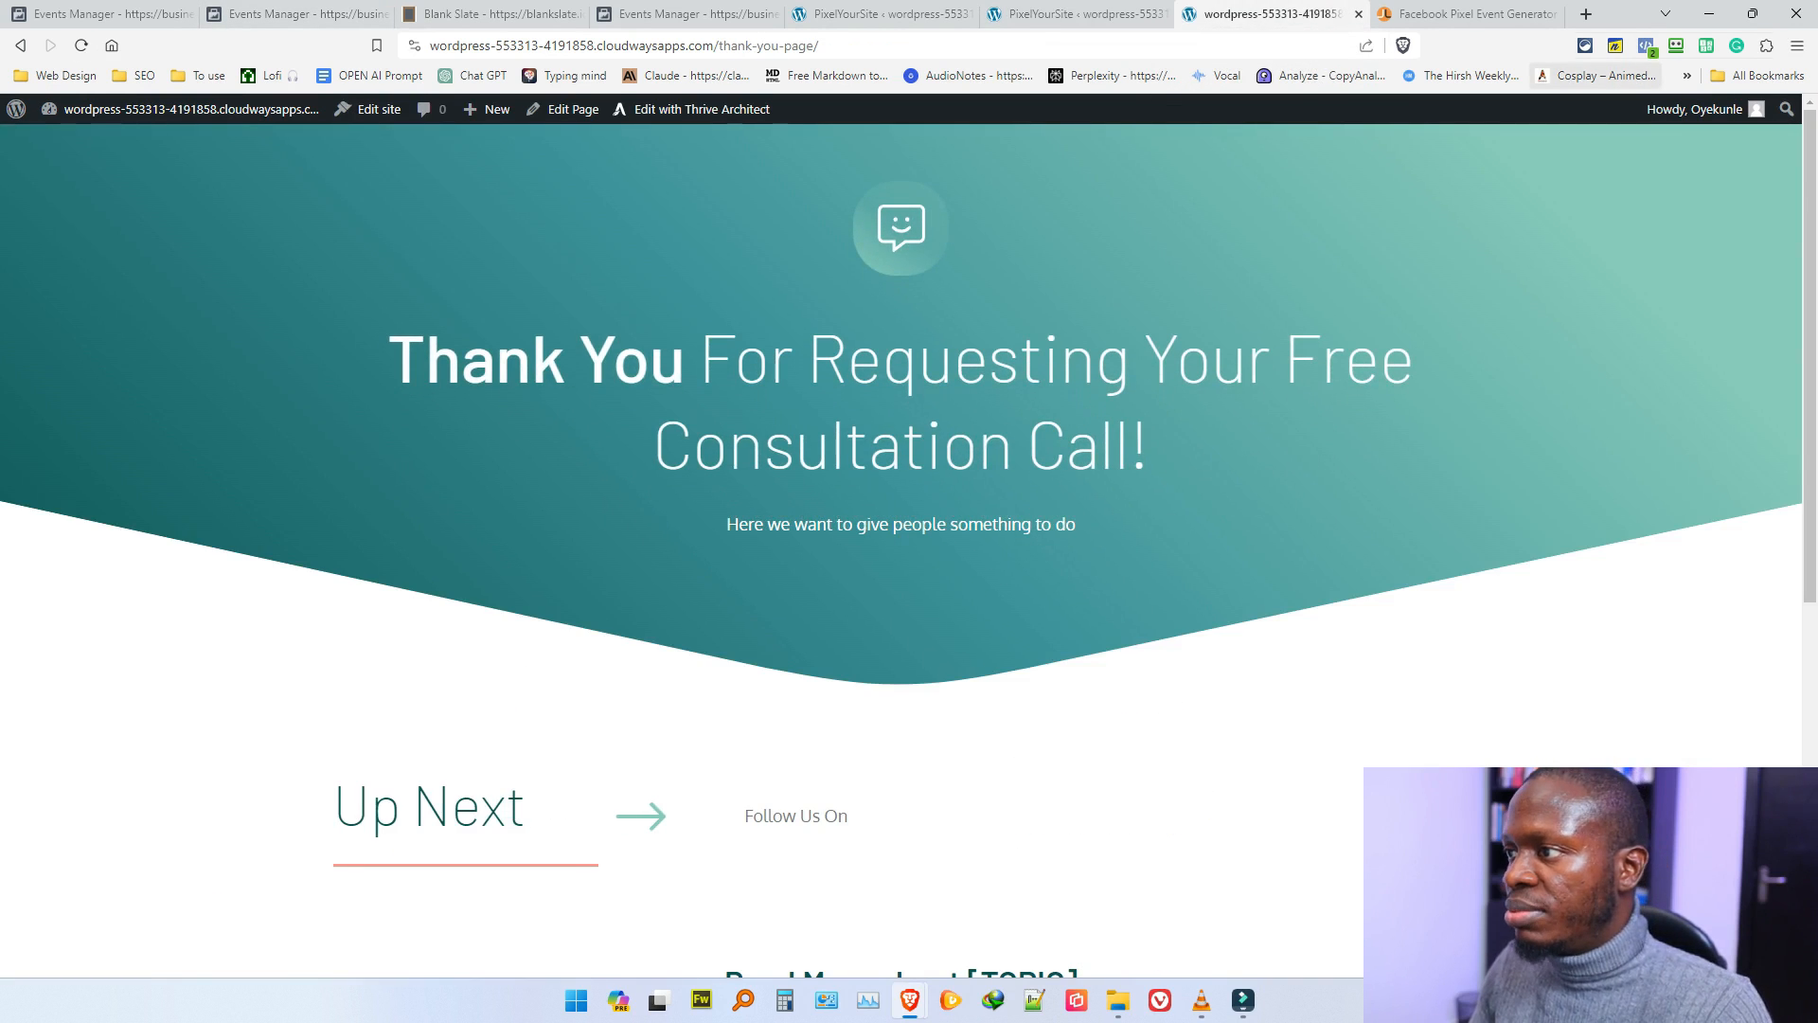
left_click(1646, 46)
left_click(1335, 256)
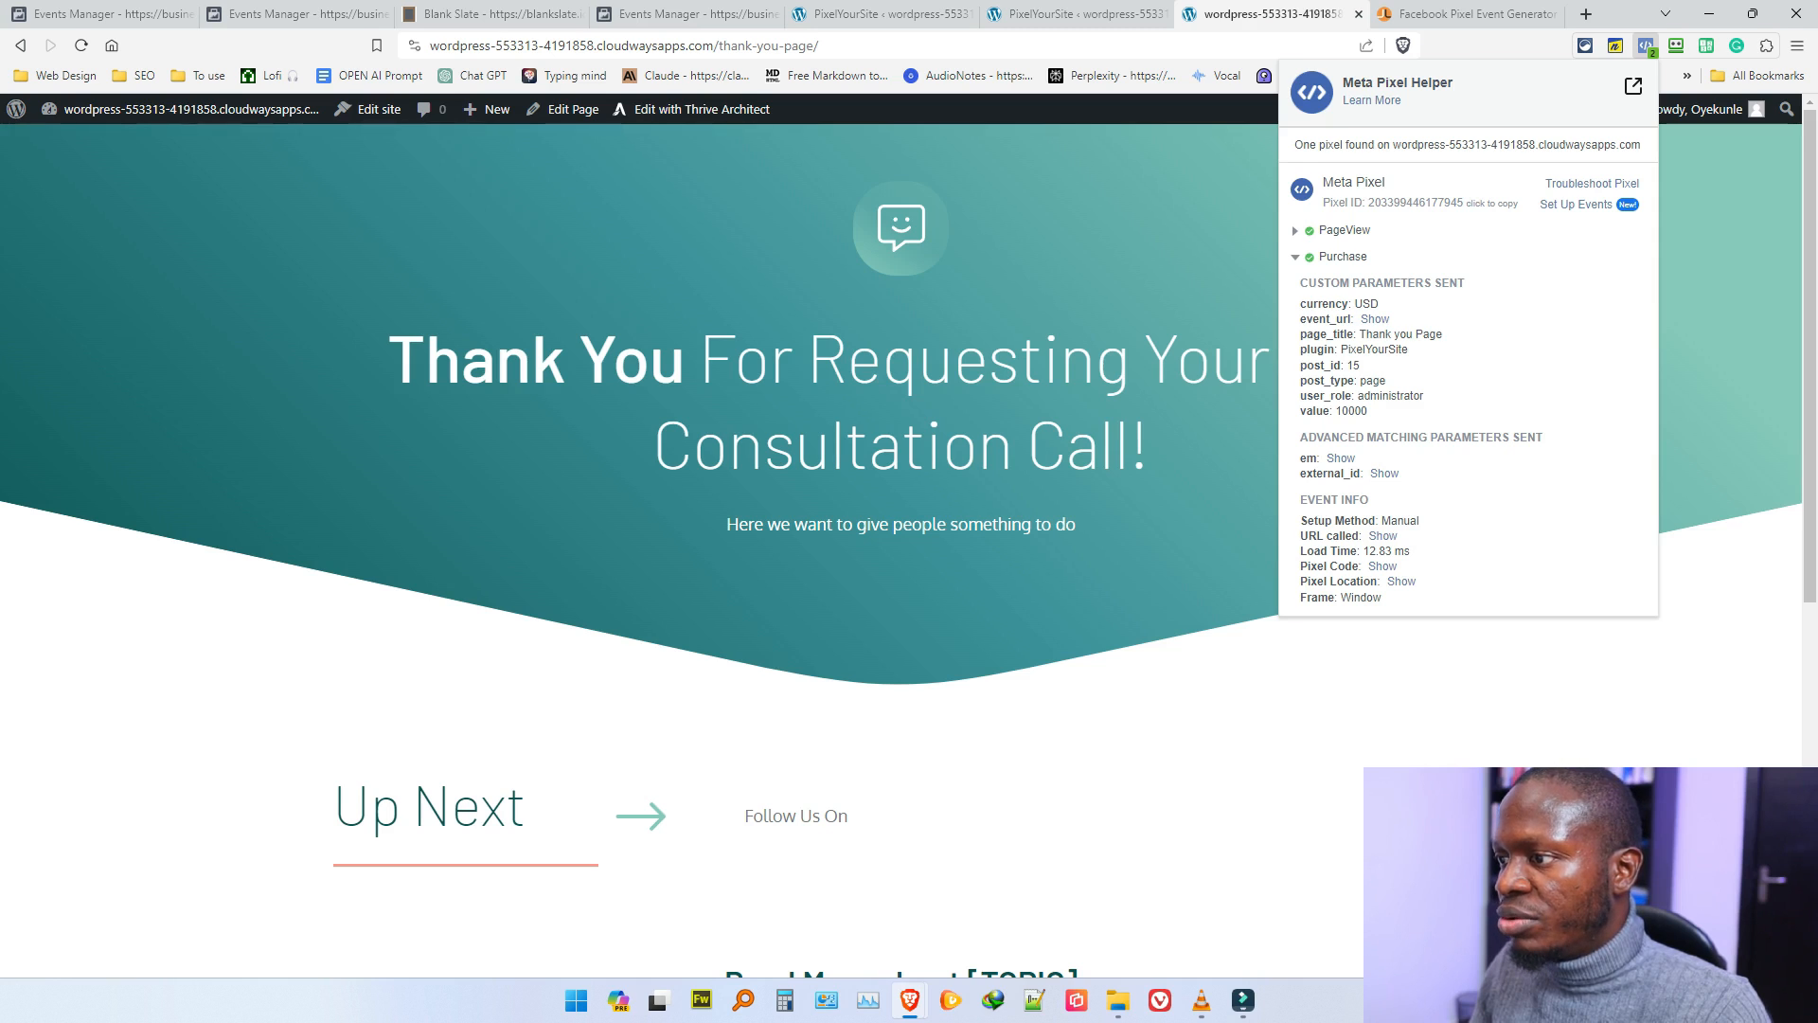
left_click_drag(1369, 411, 1353, 411)
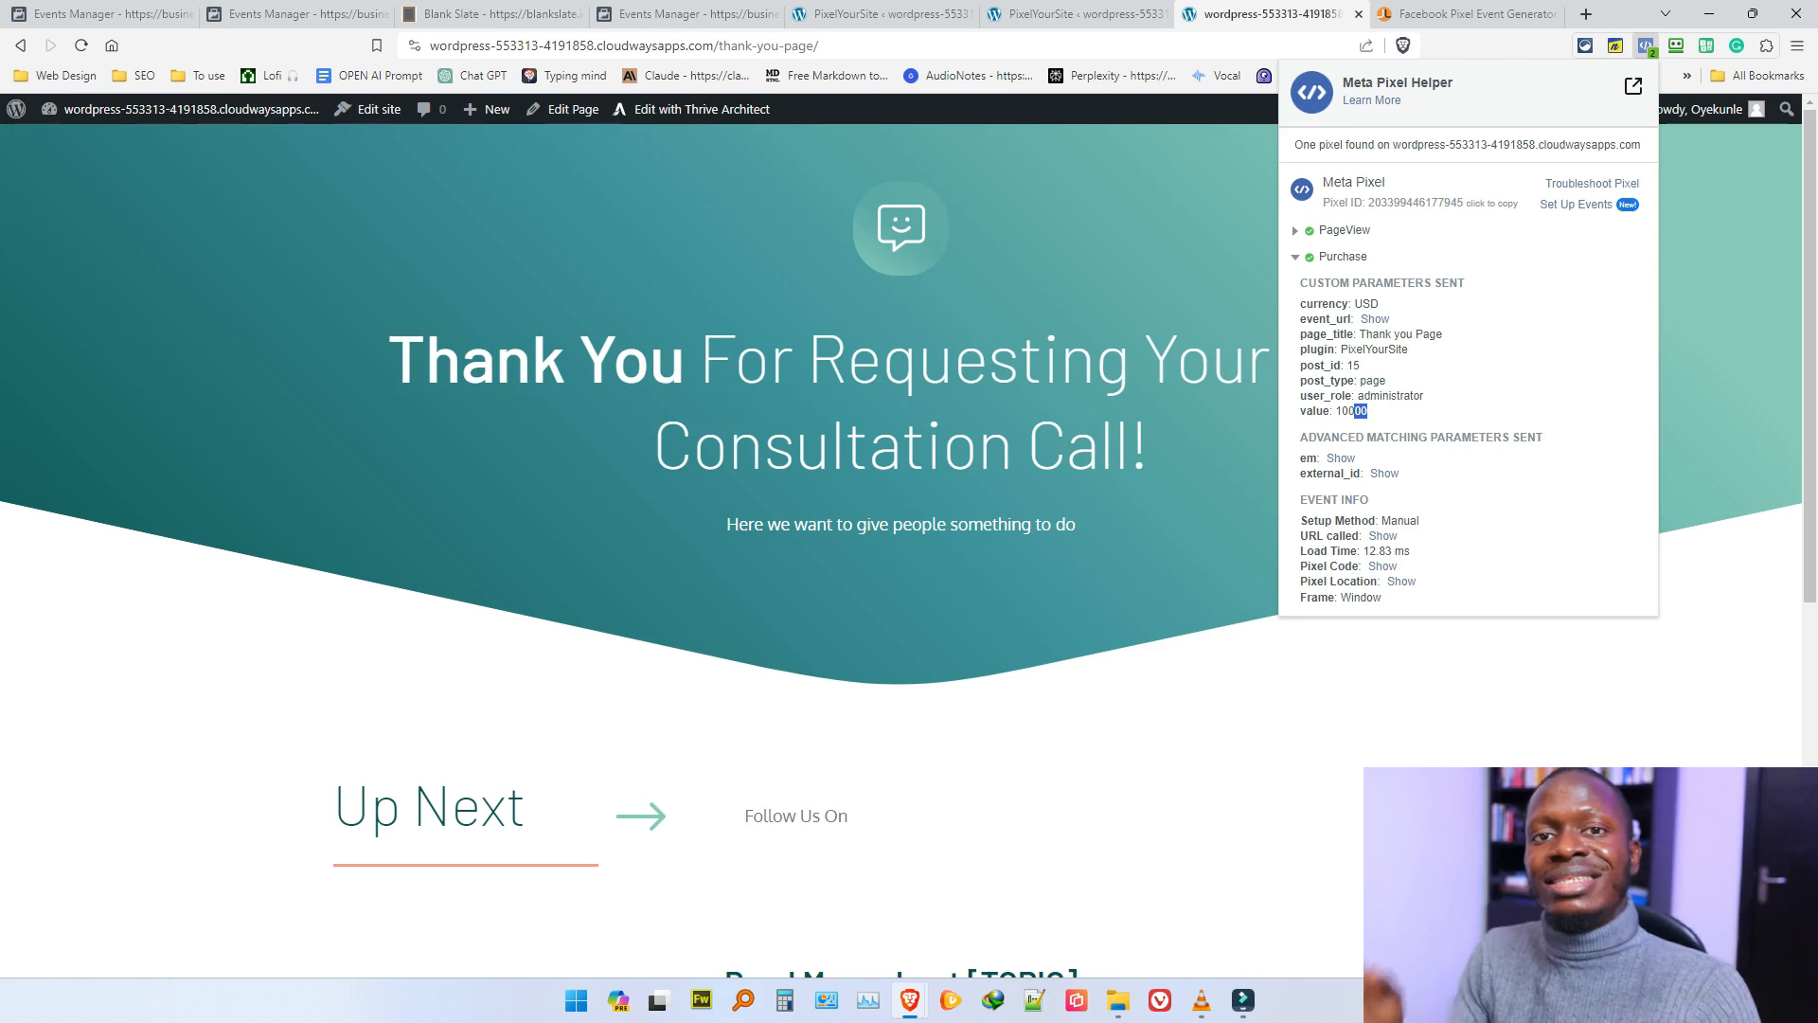